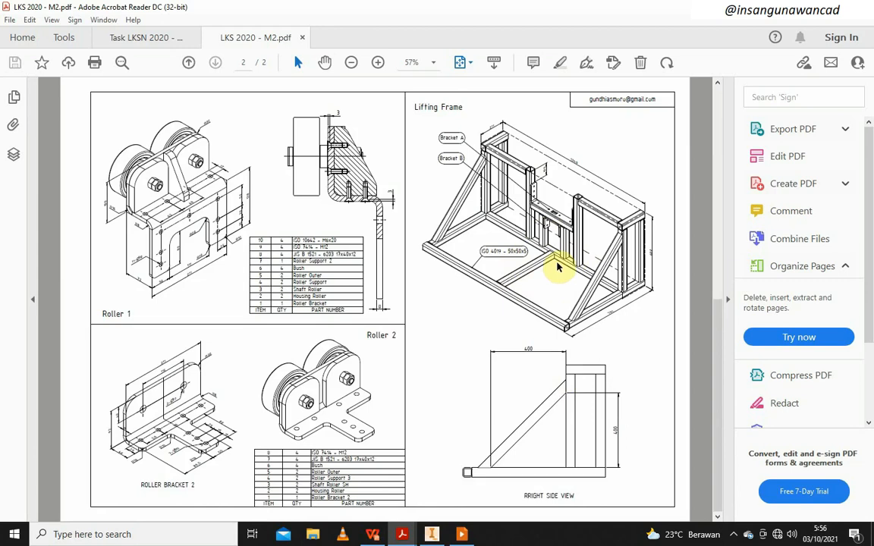
- Switch to Inventor and create a new metric part from the Standard (mm).ipt template
key(alt+Tab)
key(alt+Tab)
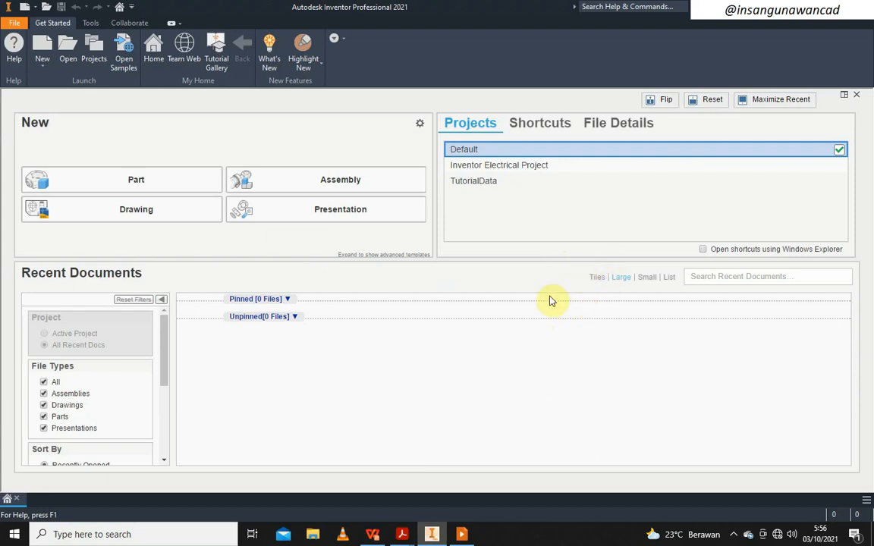
click(43, 48)
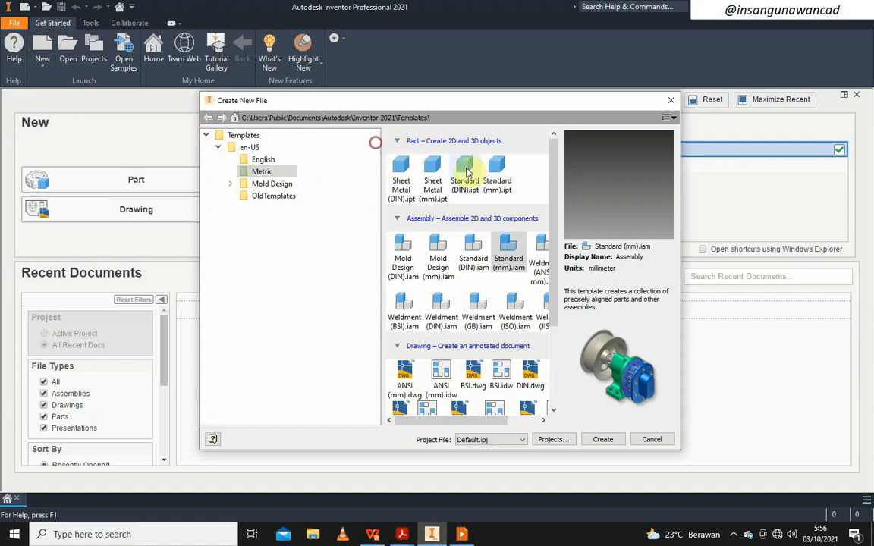
click(498, 180)
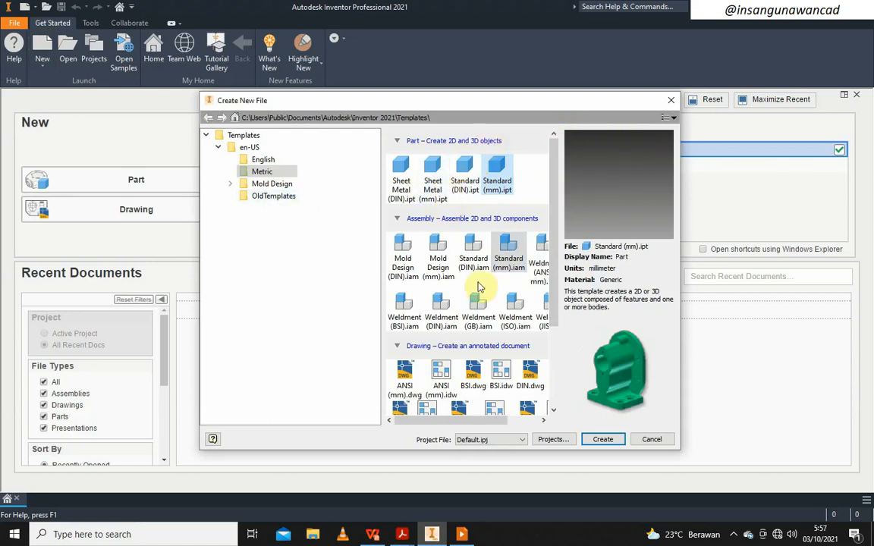
click(604, 440)
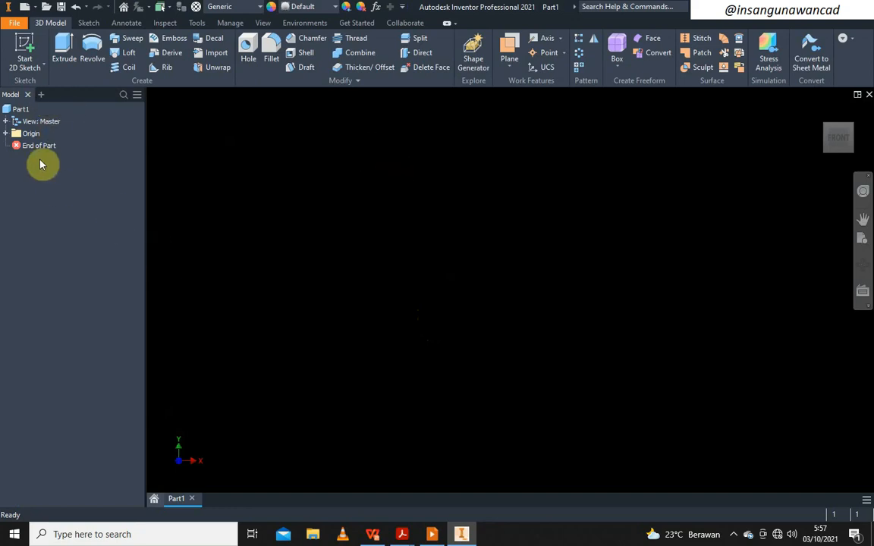
- Check the Lifting Frame drawing in Acrobat Reader, return to Inventor and start a 3D sketch in the new part
click(6, 133)
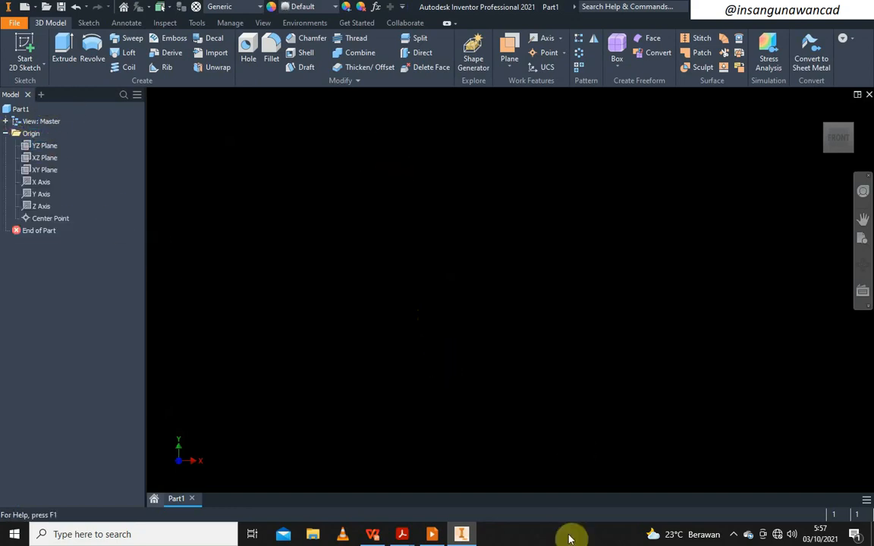
mouse_move(404, 534)
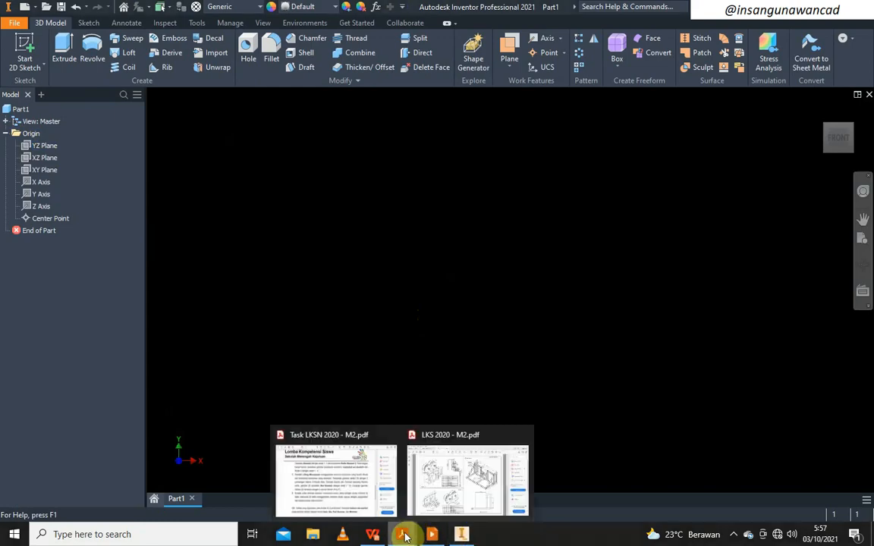
click(421, 444)
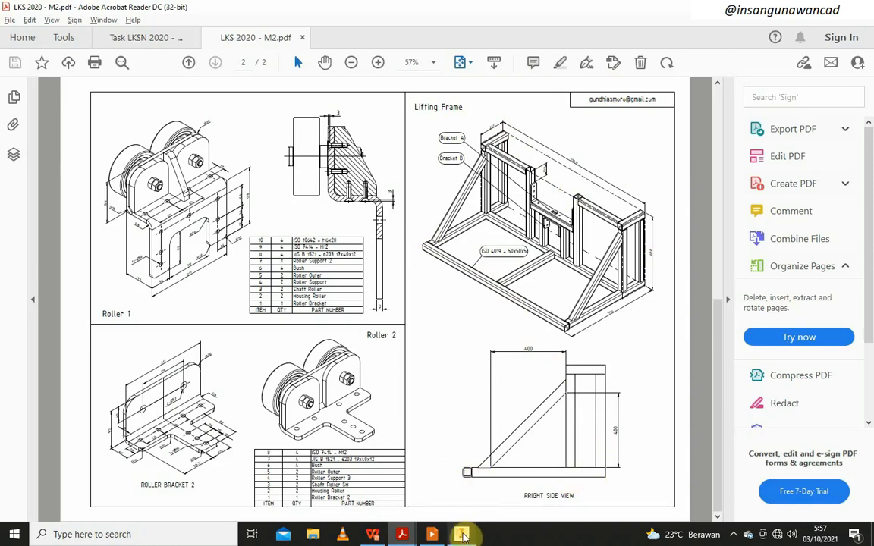
mouse_move(462, 536)
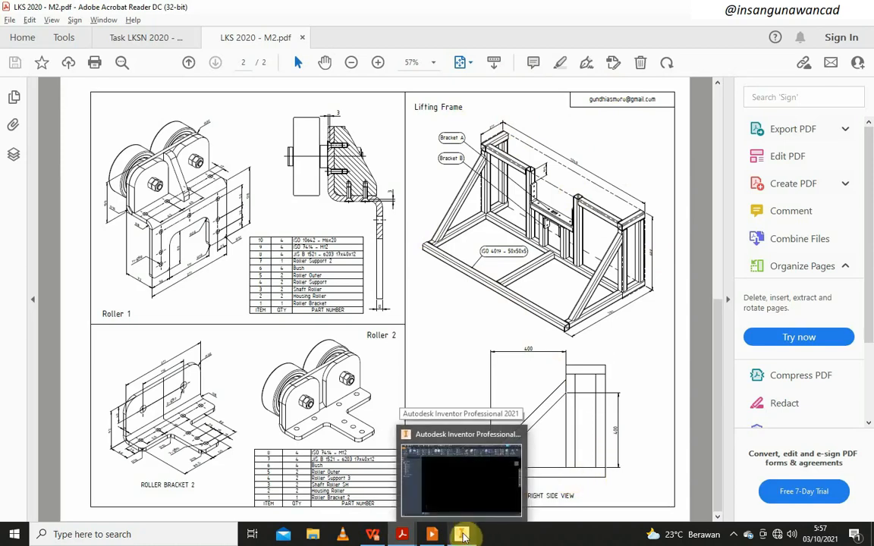
click(462, 535)
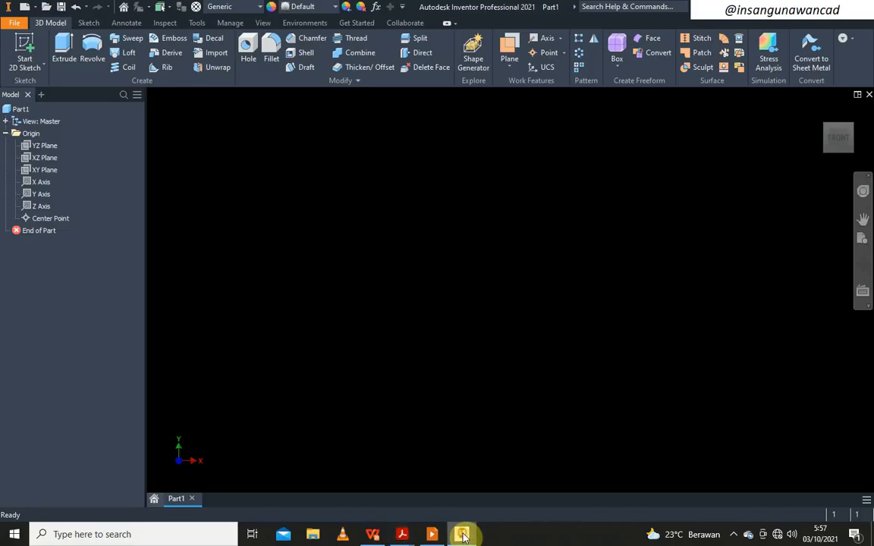
click(30, 67)
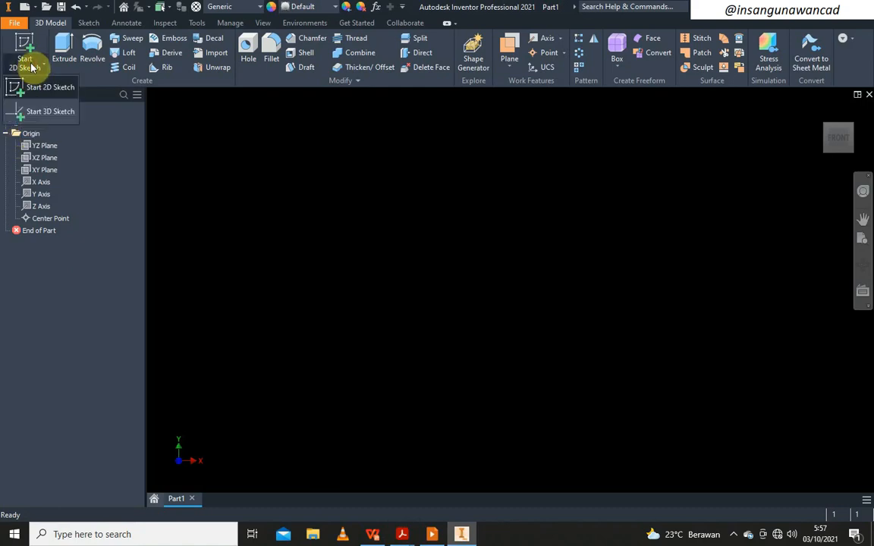
click(49, 113)
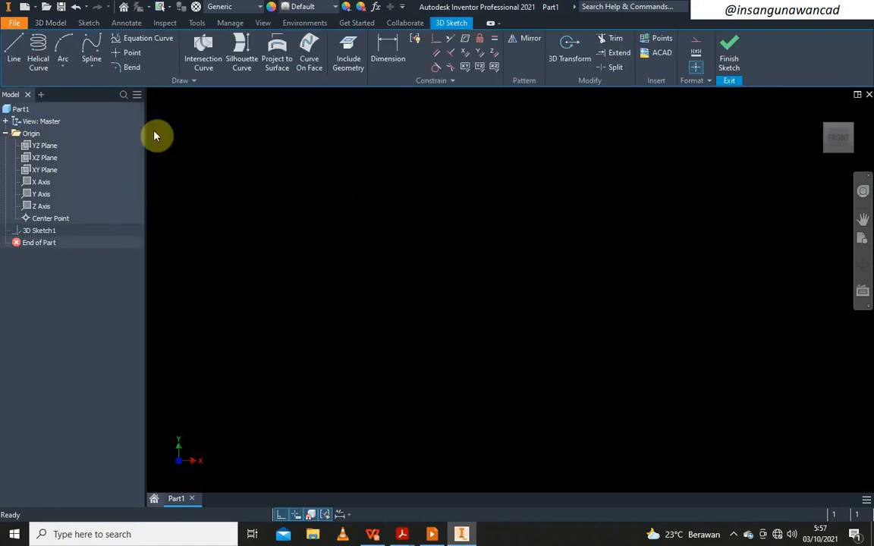
- Draw the base line about 23 mm long from the origin's Center Point along the negative Z direction
click(16, 47)
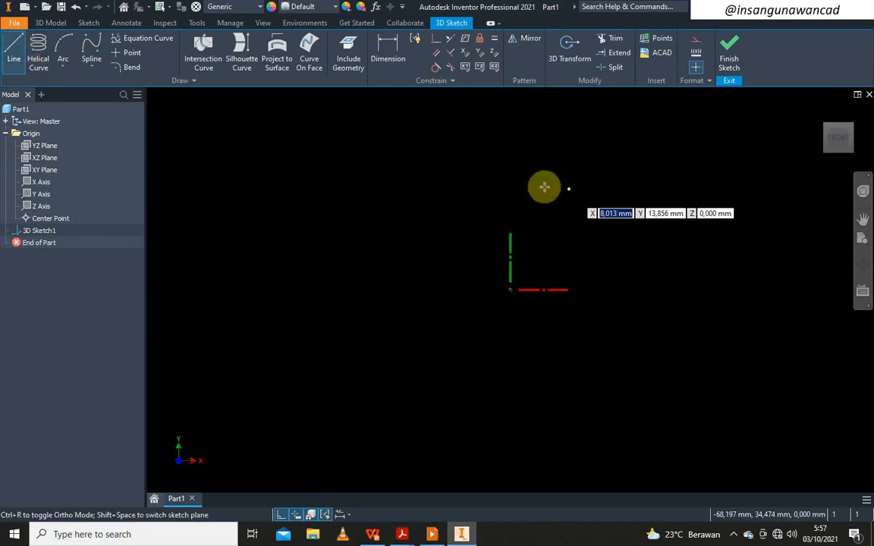
click(822, 113)
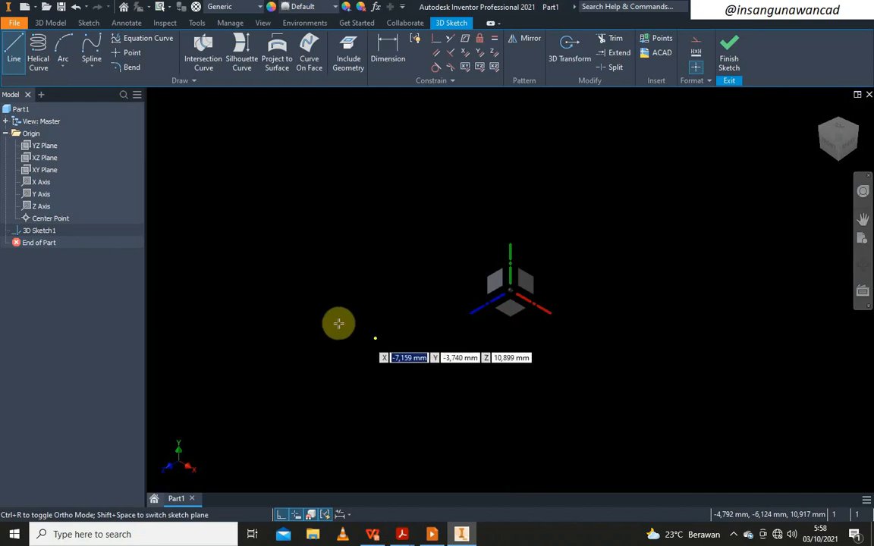
click(61, 218)
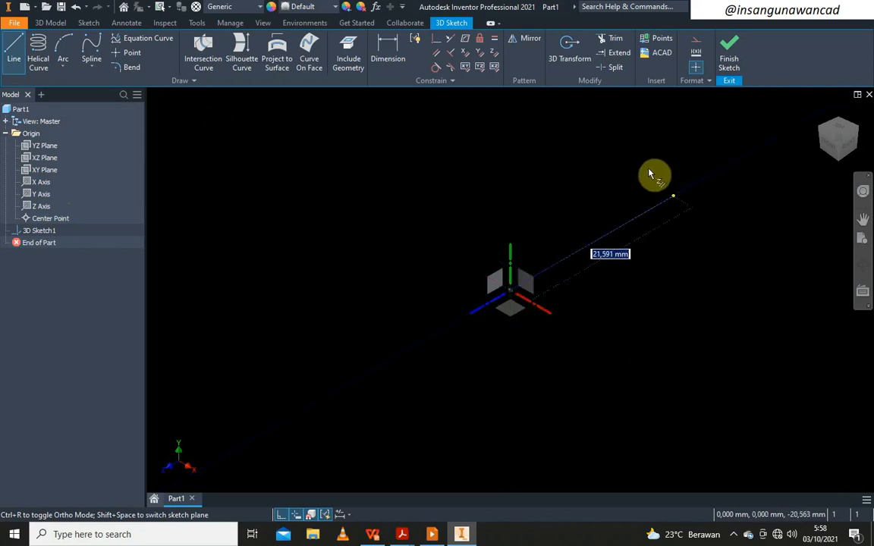
click(494, 286)
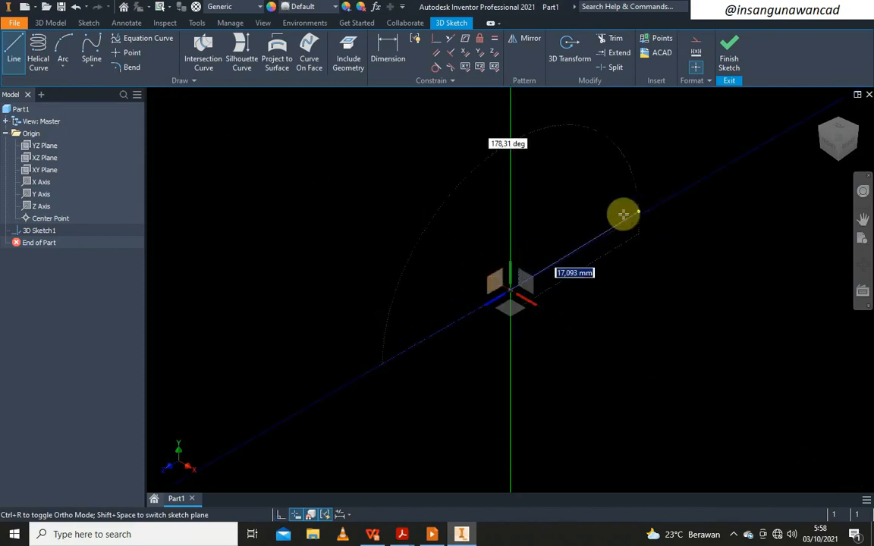
middle_drag(622, 211, 516, 283)
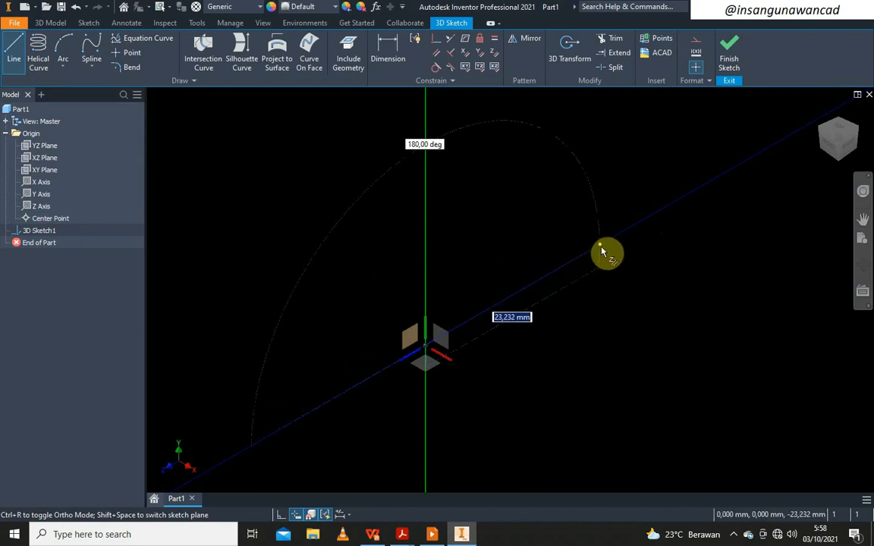
click(600, 245)
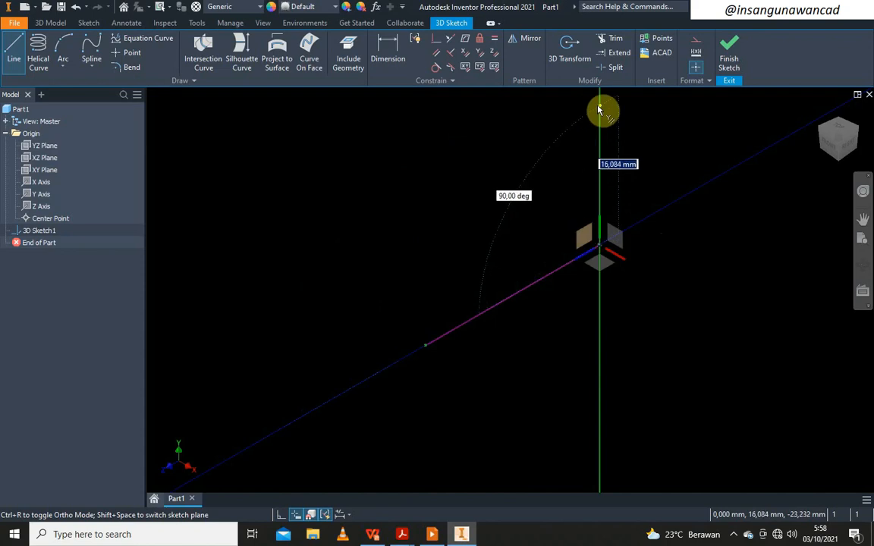
- Consult the Lifting Frame drawing in Acrobat Reader and sketch the upright rectangle on the base line's rear end, about 18 mm high and 7 mm deep
key(alt+Tab)
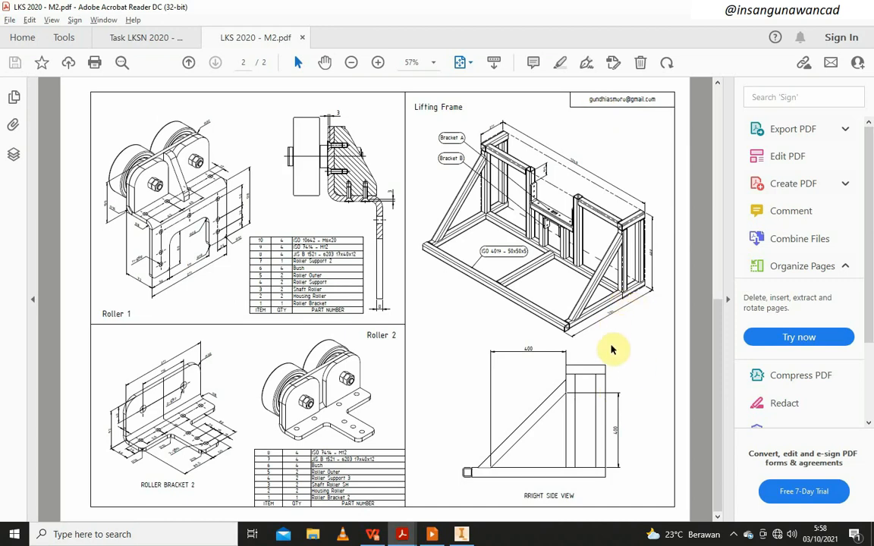
ctrl+scroll(613, 359, up, 2)
ctrl+scroll(653, 279, up, 5)
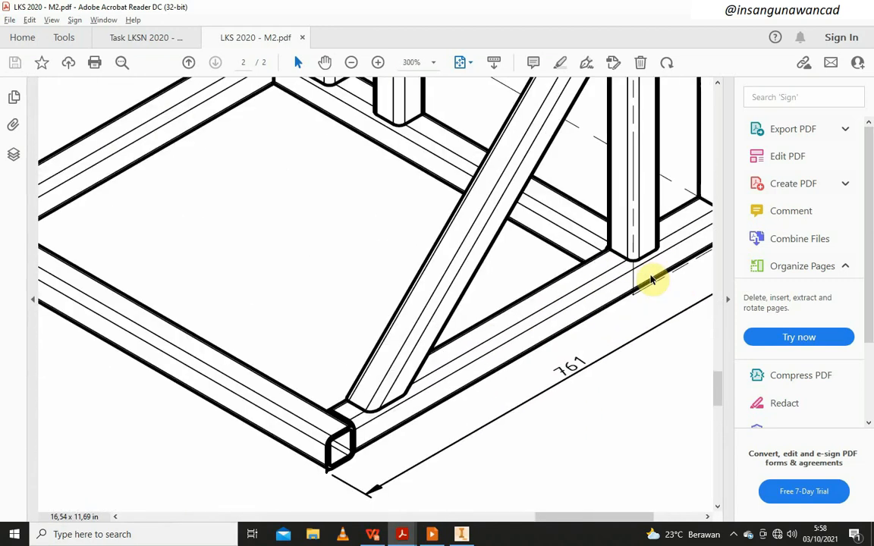
ctrl+scroll(652, 280, down, 3)
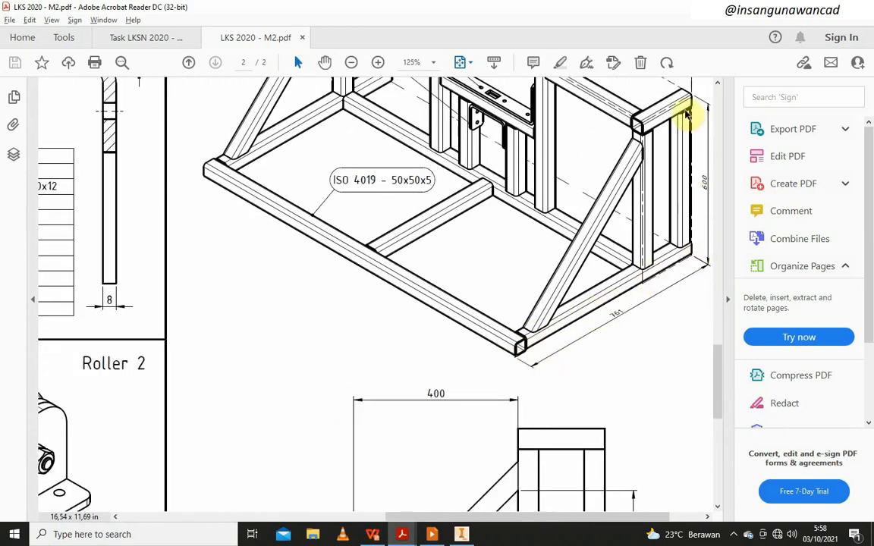
click(461, 534)
middle_drag(601, 163, 600, 244)
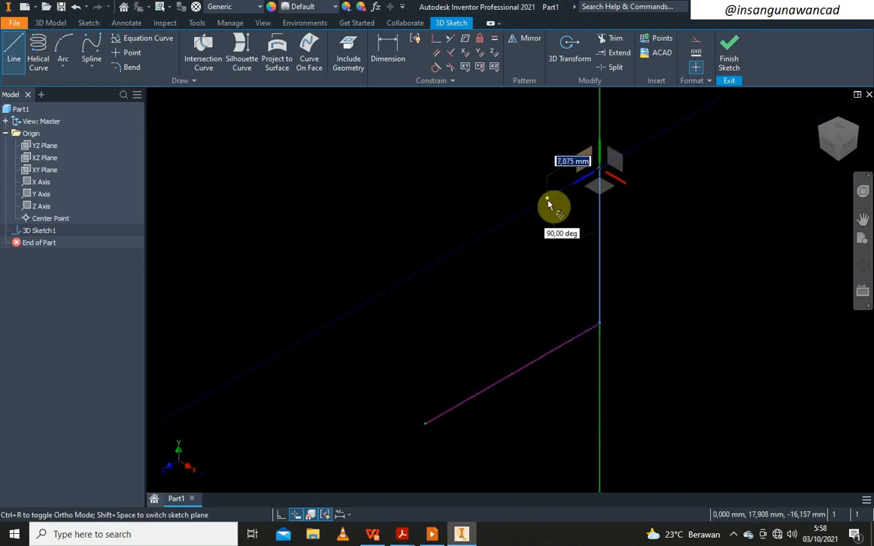
click(549, 199)
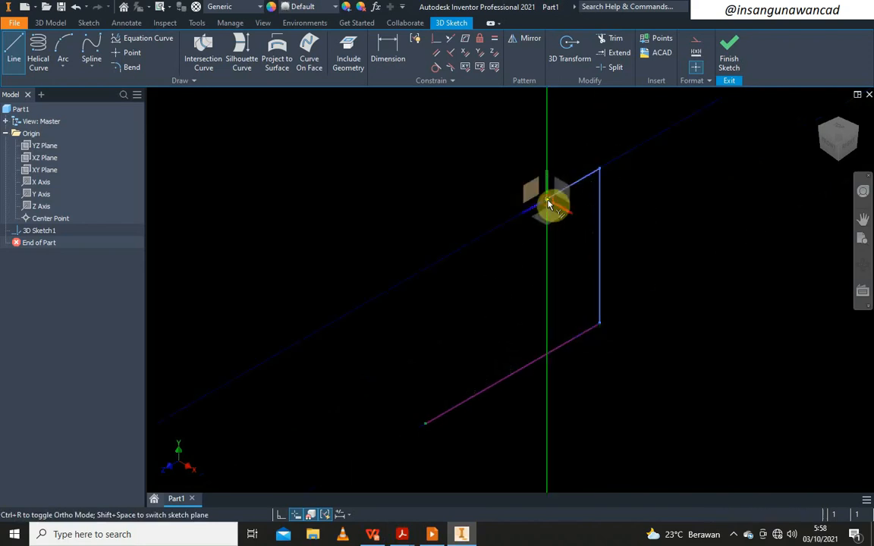
click(547, 354)
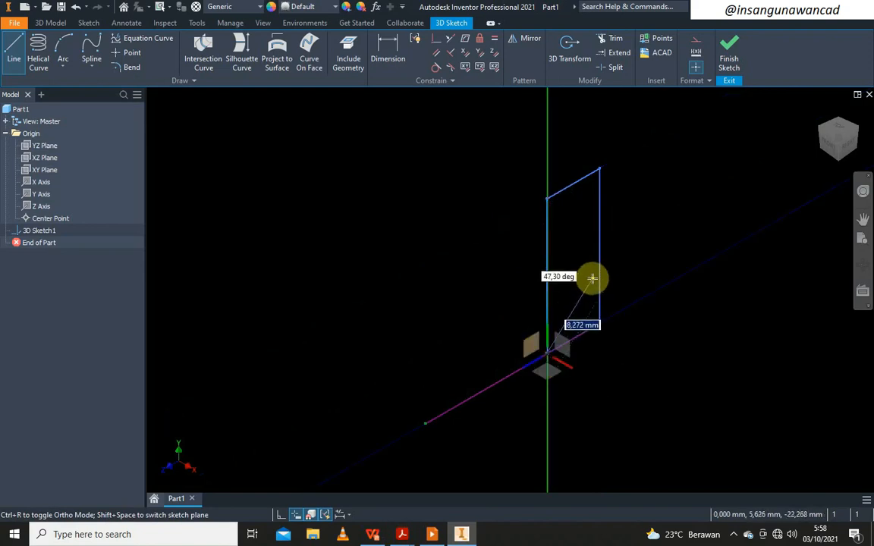
right_click(531, 258)
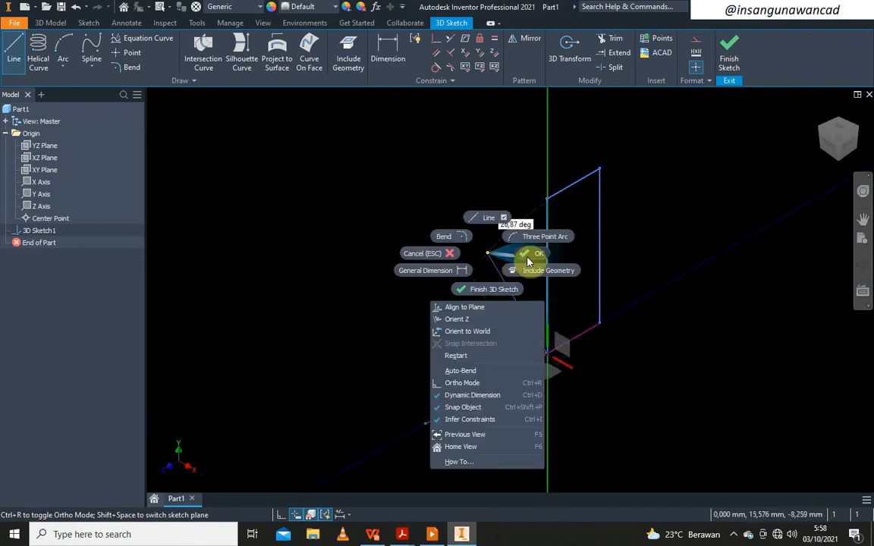
click(487, 247)
- Draw the diagonal brace line from about 14.6 mm up the front upright to a point near the base line's front end
click(14, 50)
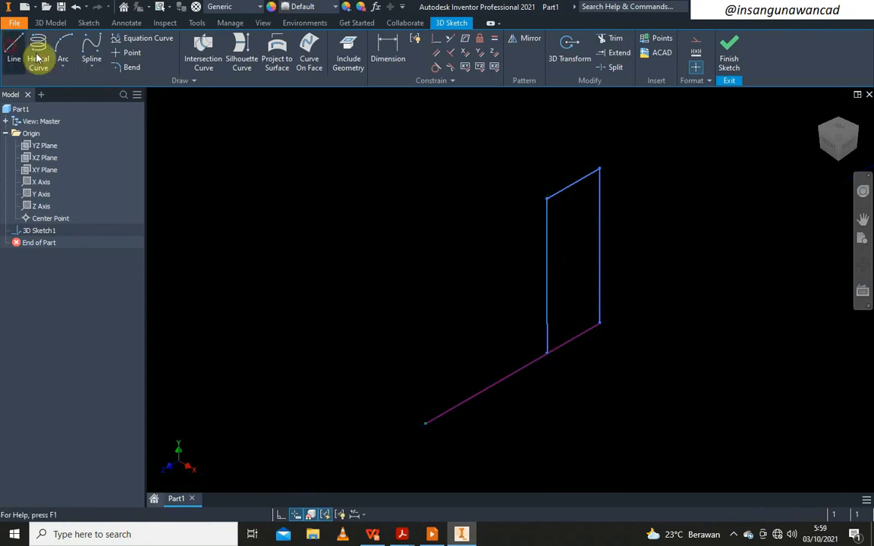
click(544, 228)
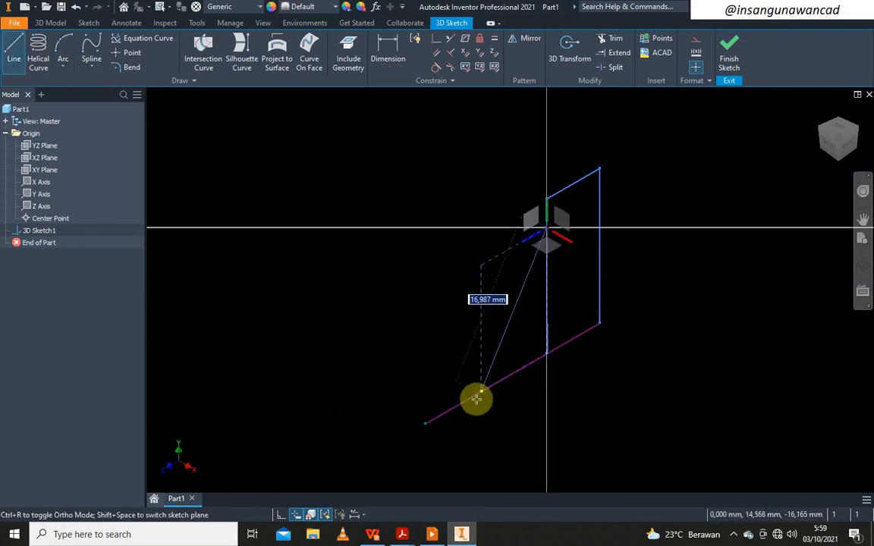
click(460, 405)
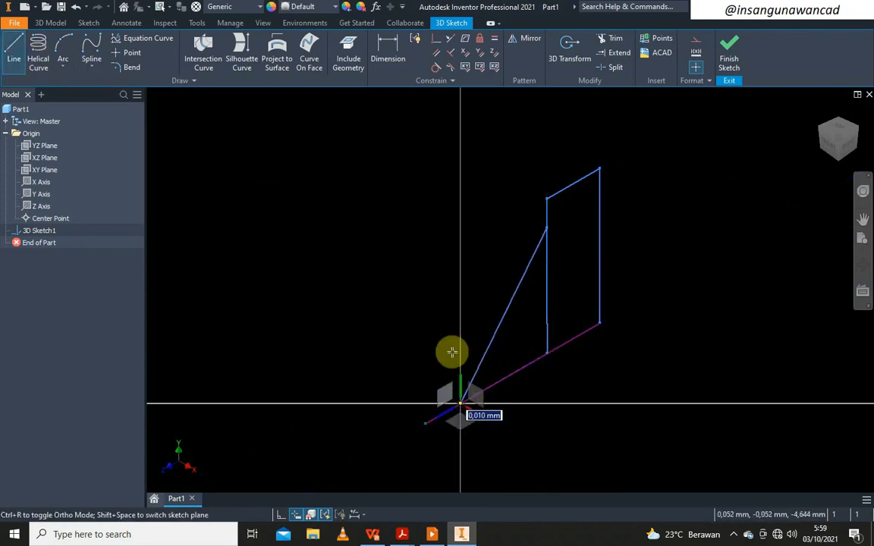
right_click(469, 292)
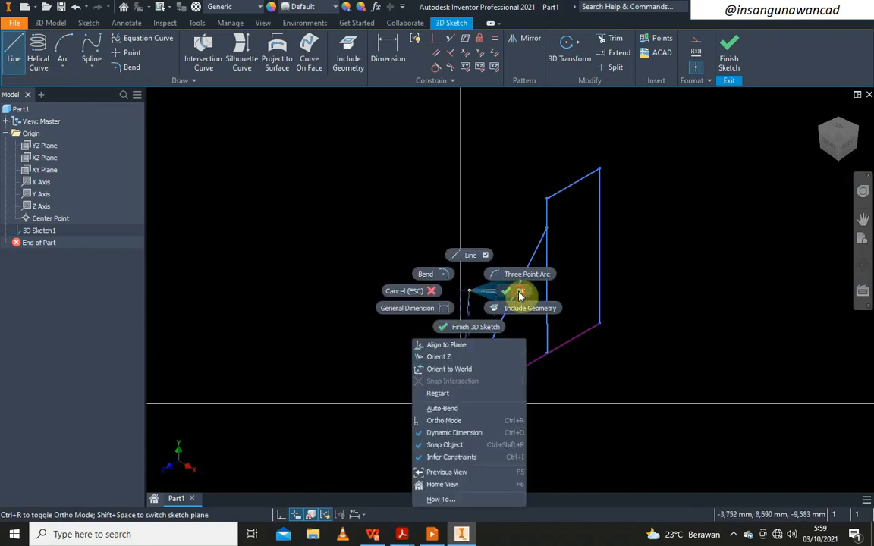
click(519, 294)
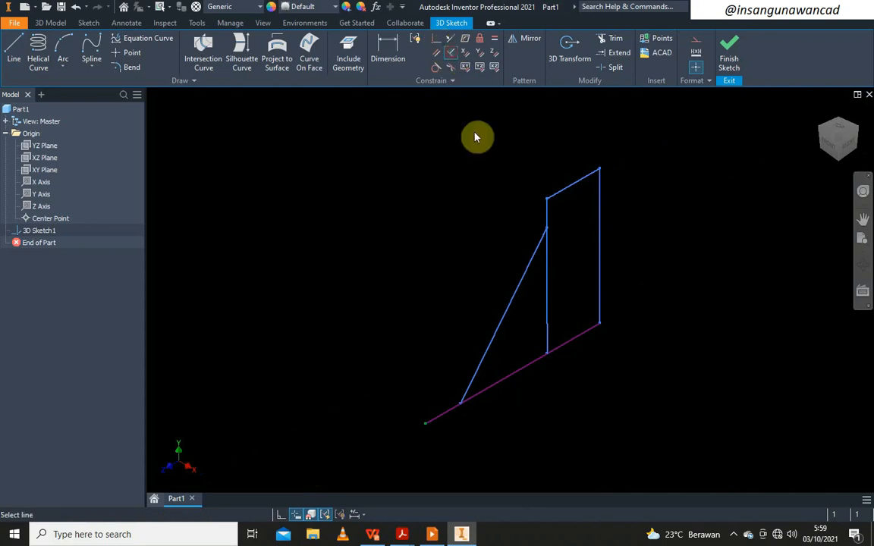
- Constrain the front upright perpendicular to the base line and try the same constraint on the rear upright
click(546, 333)
click(600, 327)
click(600, 300)
click(580, 336)
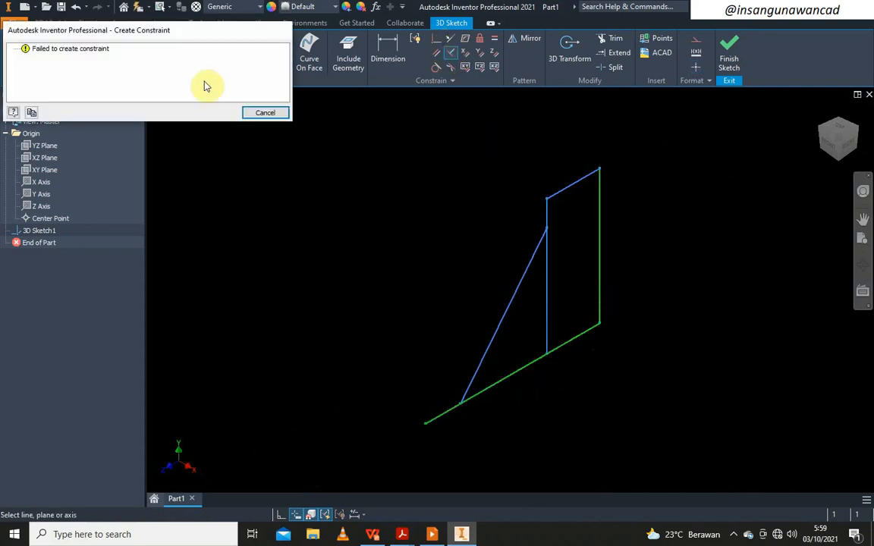
click(265, 112)
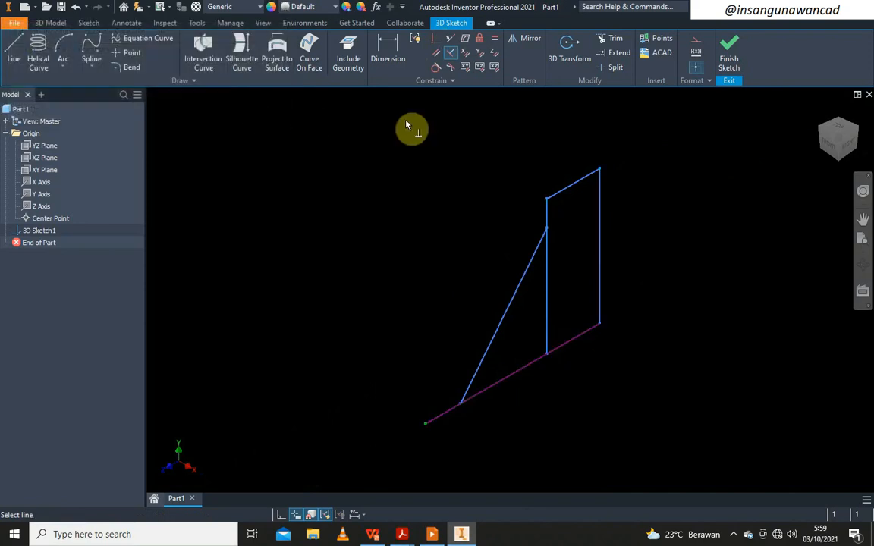
- Dimension the full base line to 761 mm, checking the length on the Lifting Frame drawing in Acrobat Reader
click(385, 44)
click(509, 384)
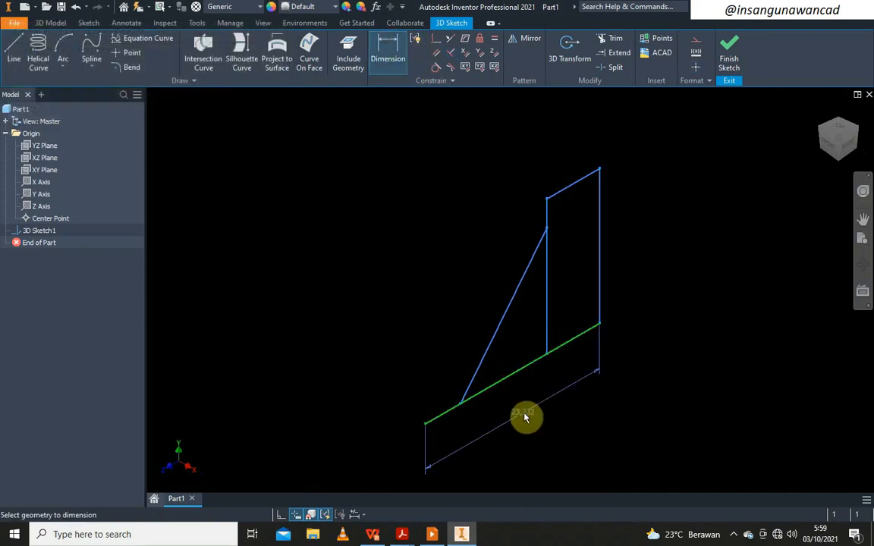
click(523, 417)
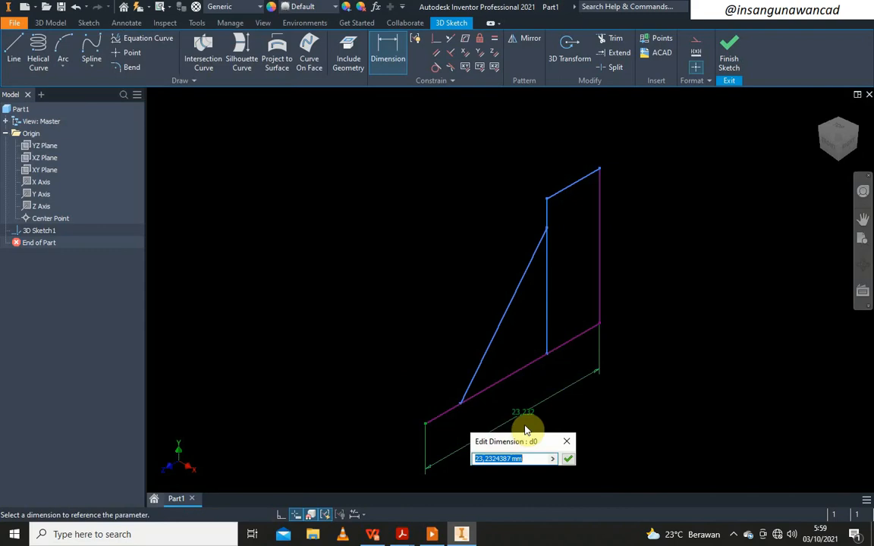
key(alt+Tab)
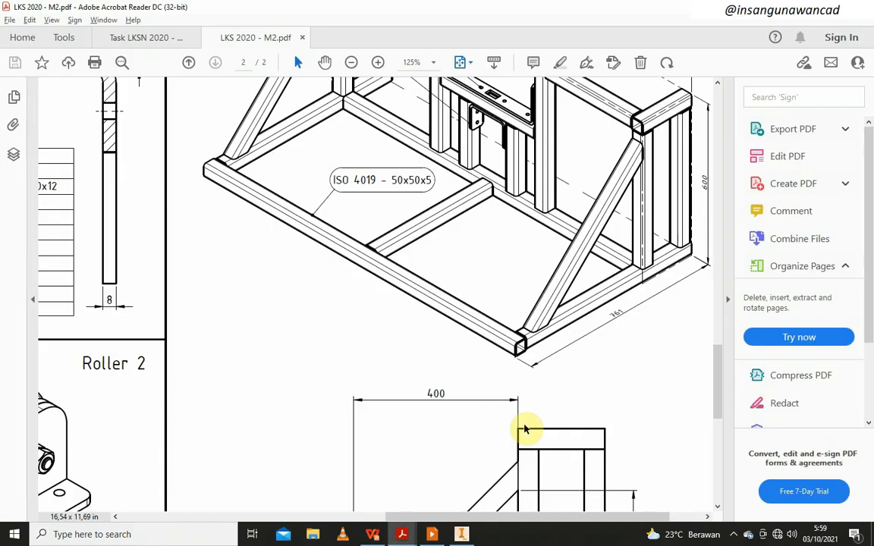
key(alt+Tab)
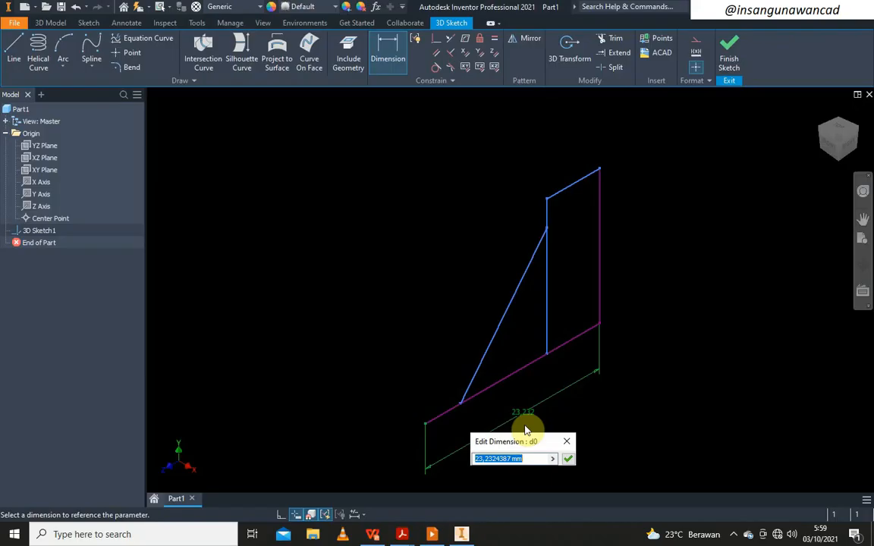
text(7)
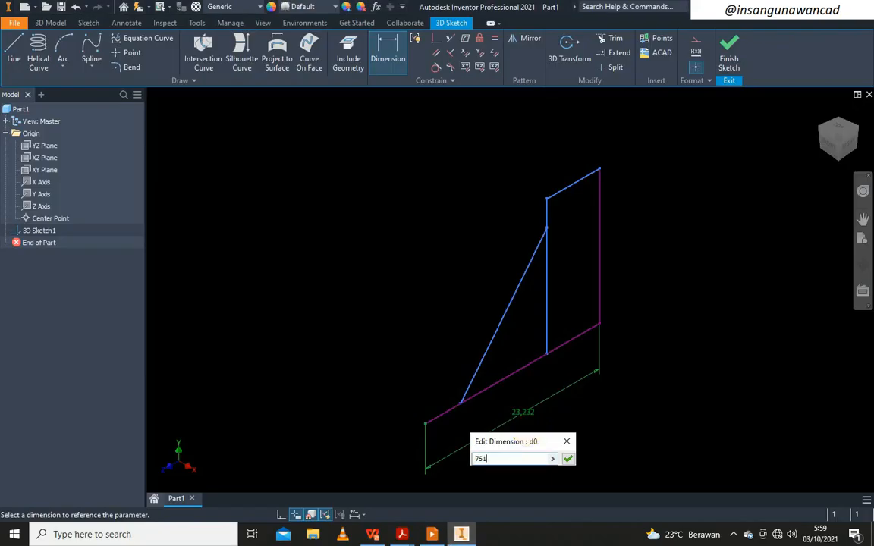
text(61)
key(Return)
- Dimension the rear upright's height to 600 mm and end the Dimension command
scroll(530, 425, down, 3)
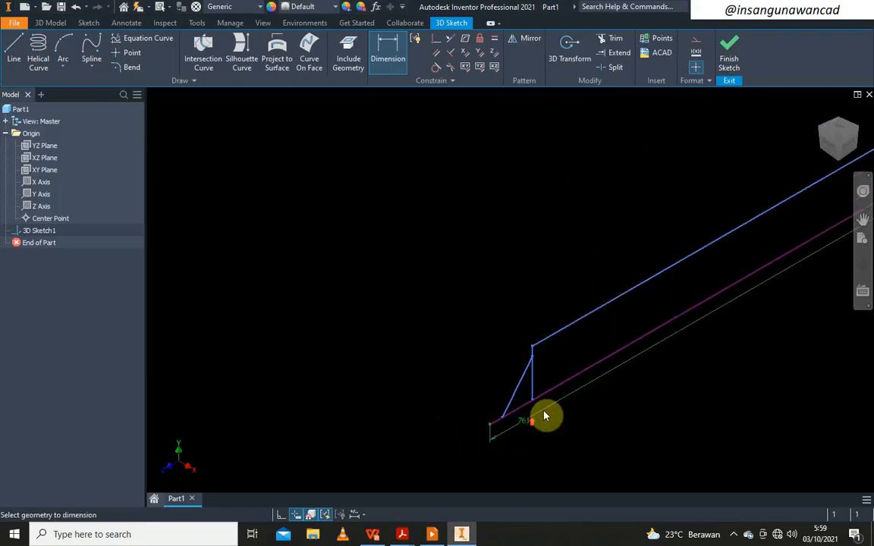
scroll(590, 381, down, 3)
scroll(790, 318, up, 5)
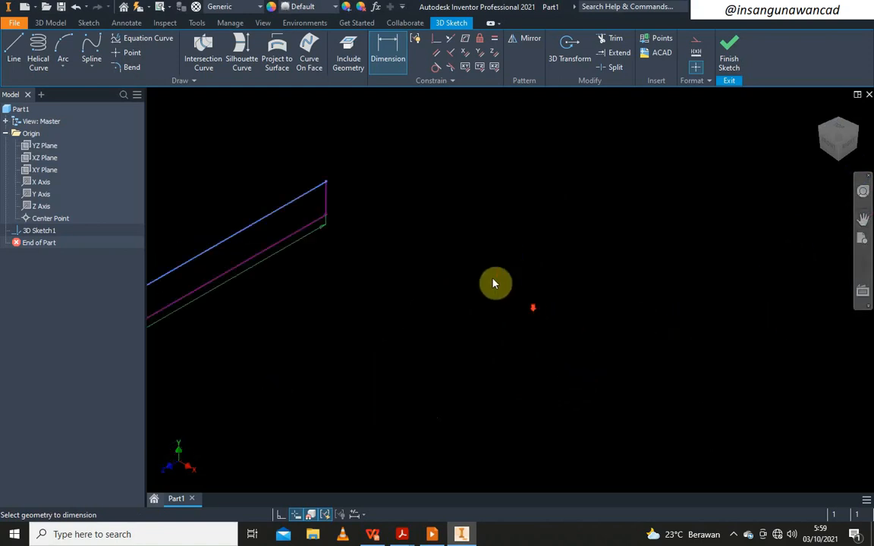
click(387, 177)
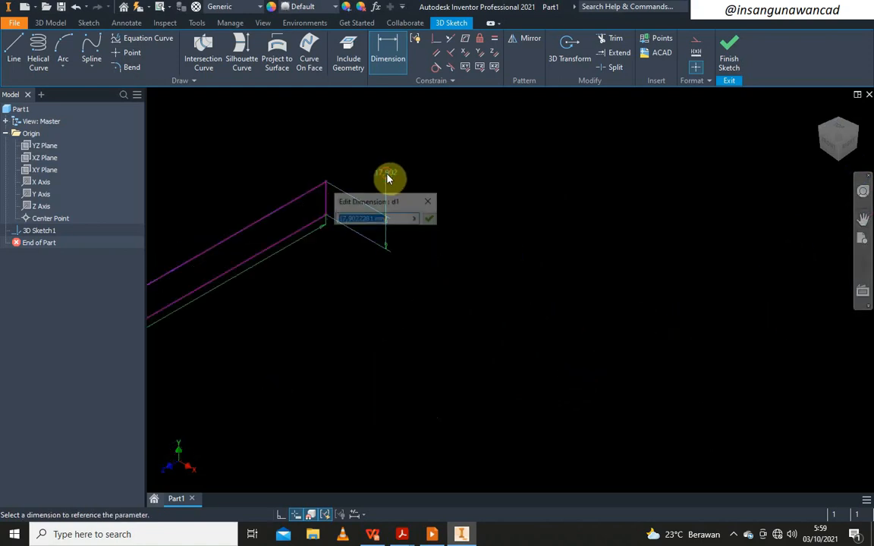
text(400)
key(Return)
scroll(775, 419, down, 6)
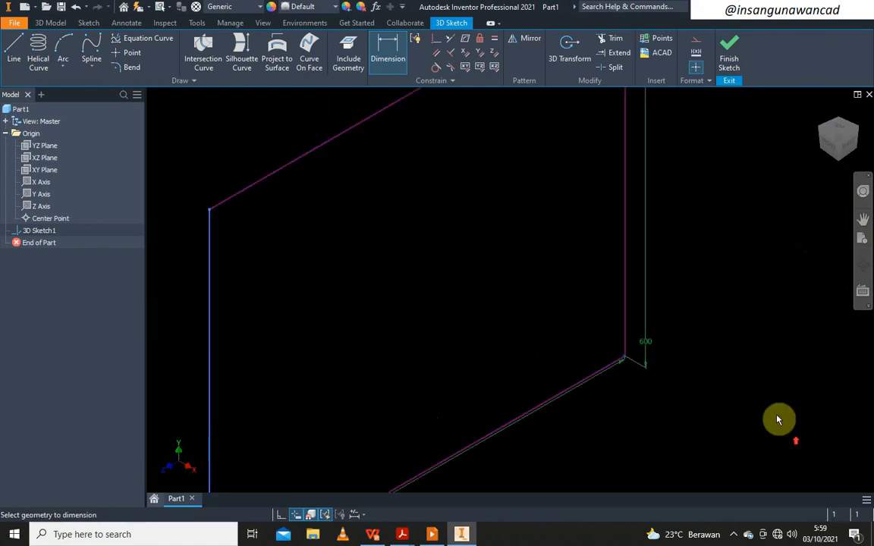
scroll(563, 301, down, 2)
right_click(562, 300)
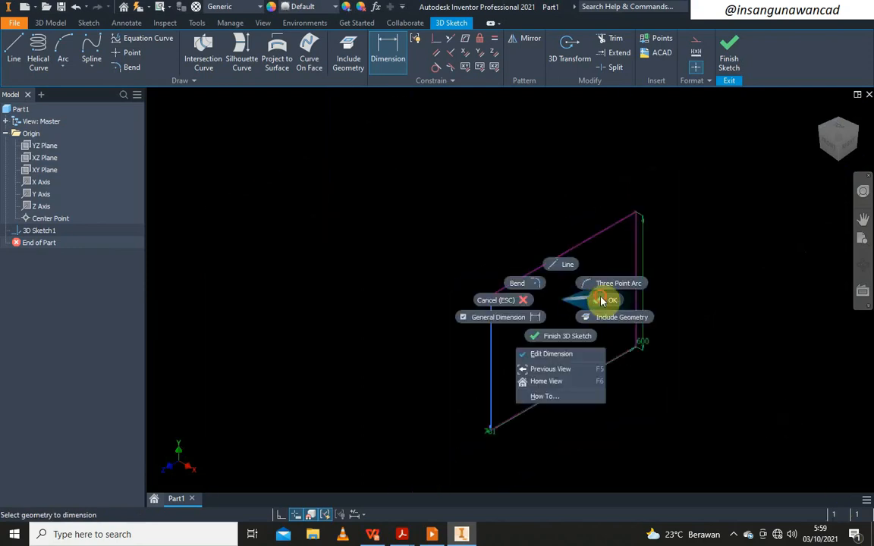
click(601, 302)
- Move the front upright back along the base line toward the rear upright, and undo the stray drag that displaces the sketch lines
mouse_move(490, 296)
mouse_down()
mouse_move(608, 241)
mouse_move(584, 254)
mouse_move(602, 249)
mouse_up()
scroll(605, 221, down, 3)
click(598, 180)
scroll(591, 196, up, 4)
mouse_move(592, 201)
mouse_down()
mouse_move(579, 238)
mouse_move(588, 270)
mouse_move(577, 253)
mouse_move(553, 250)
mouse_up()
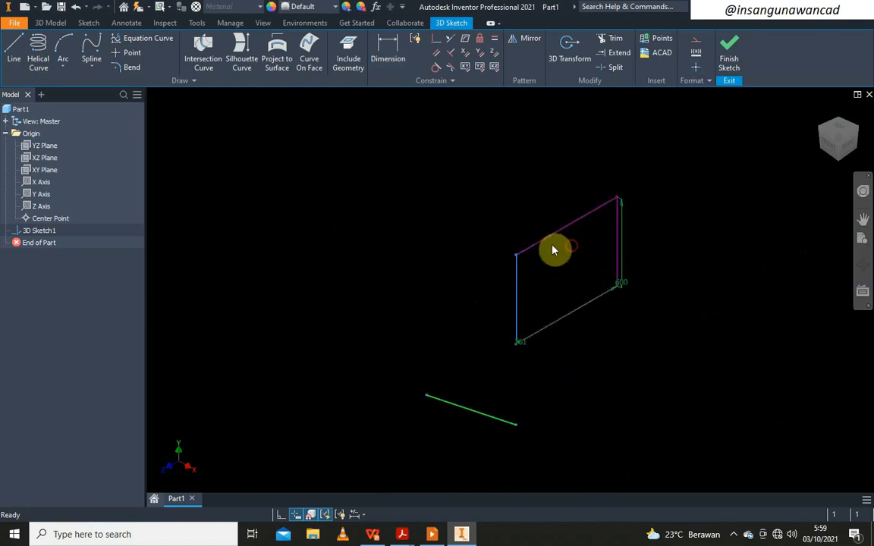
key(ctrl+z)
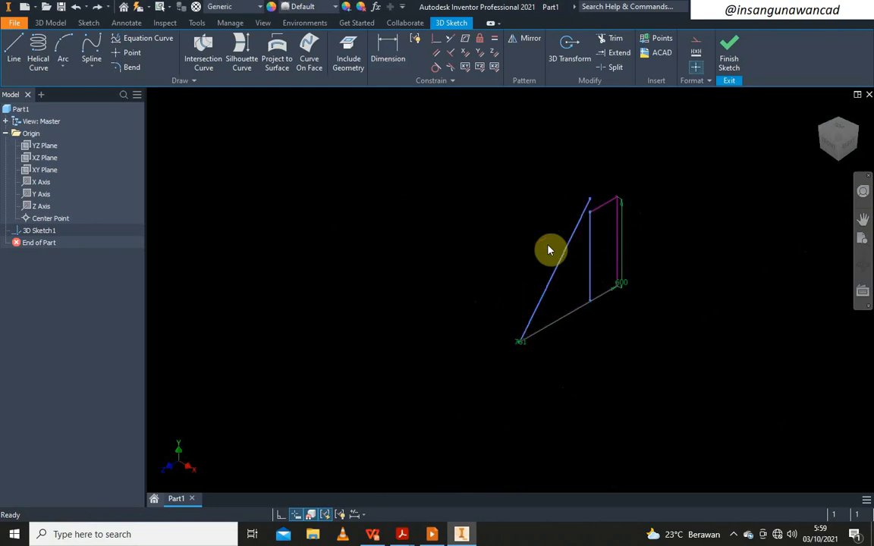
- Reposition the diagonal brace with its foot slightly behind the base line's front end and its upper end partway up the front upright
scroll(445, 327, down, 4)
scroll(641, 352, down, 1)
middle_drag(619, 345, 195, 263)
scroll(327, 351, down, 4)
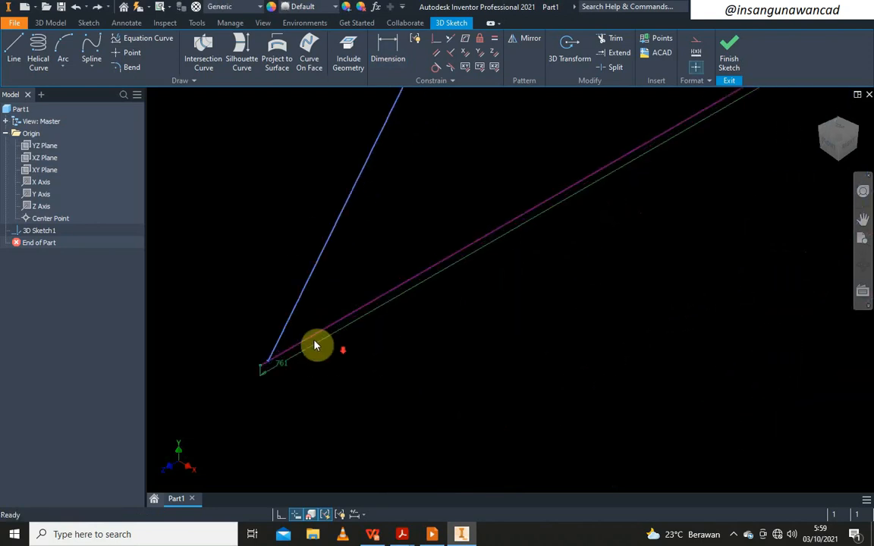
mouse_move(237, 388)
mouse_down()
mouse_move(408, 321)
mouse_move(620, 207)
mouse_move(603, 278)
mouse_up()
mouse_move(701, 142)
middle_down()
mouse_move(687, 199)
mouse_move(621, 317)
middle_up()
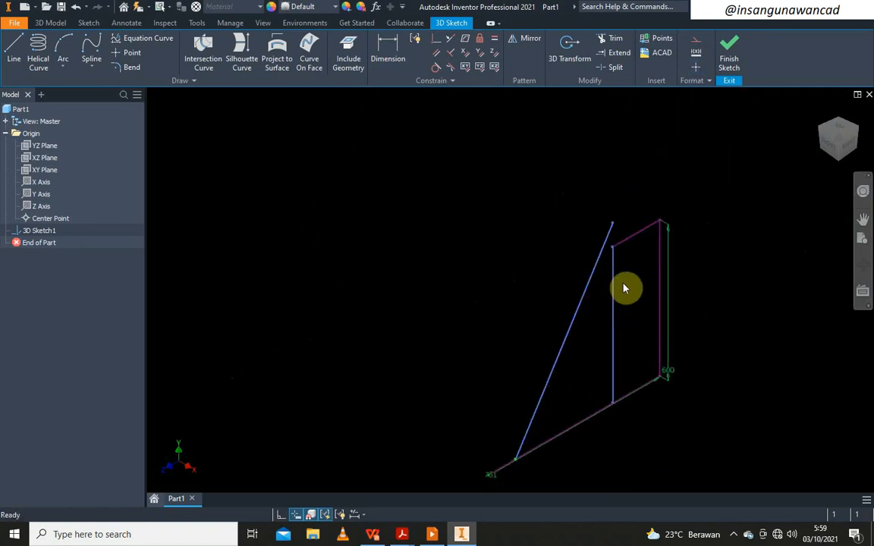
mouse_move(616, 244)
mouse_down()
mouse_move(621, 291)
mouse_move(592, 315)
mouse_move(602, 301)
mouse_move(629, 307)
mouse_up()
middle_drag(534, 263, 498, 215)
- Dimension the distance along the base line between the brace's foot and the front upright's foot to 400 mm, checking the drawing in Acrobat Reader
click(389, 61)
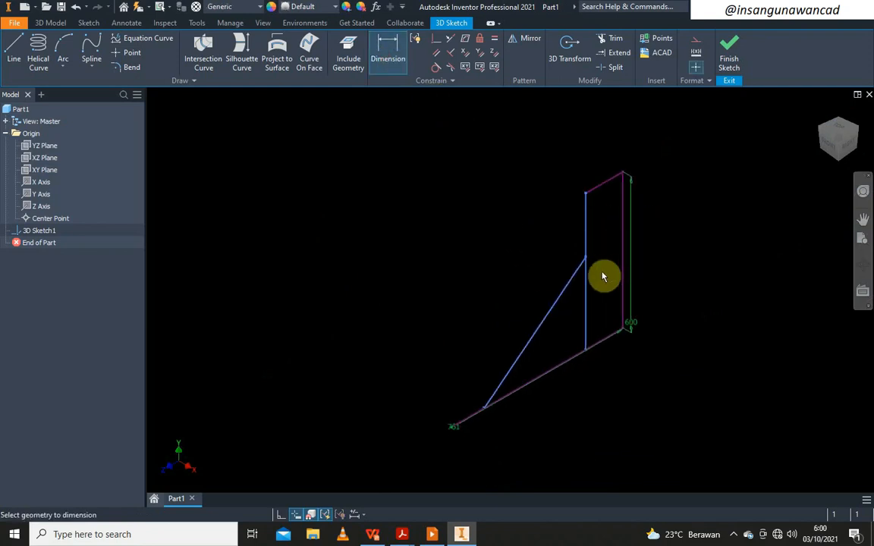
click(485, 411)
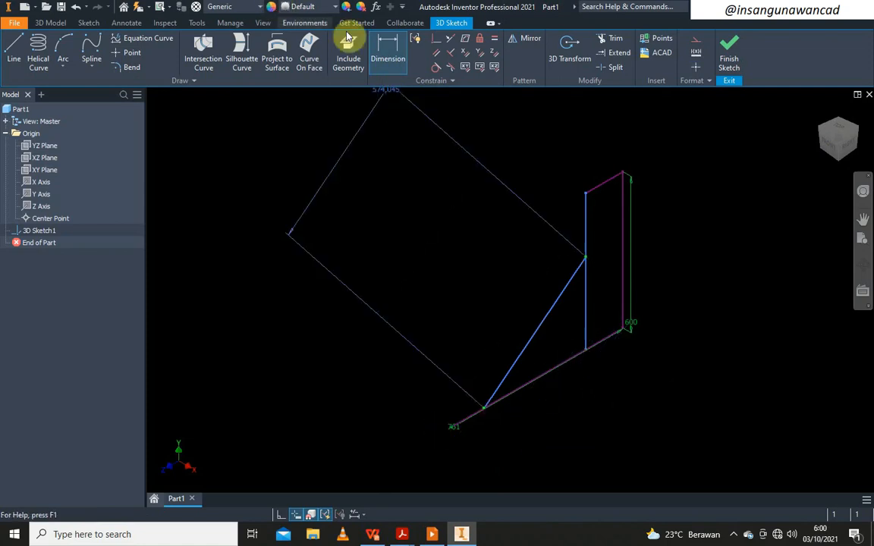
click(385, 52)
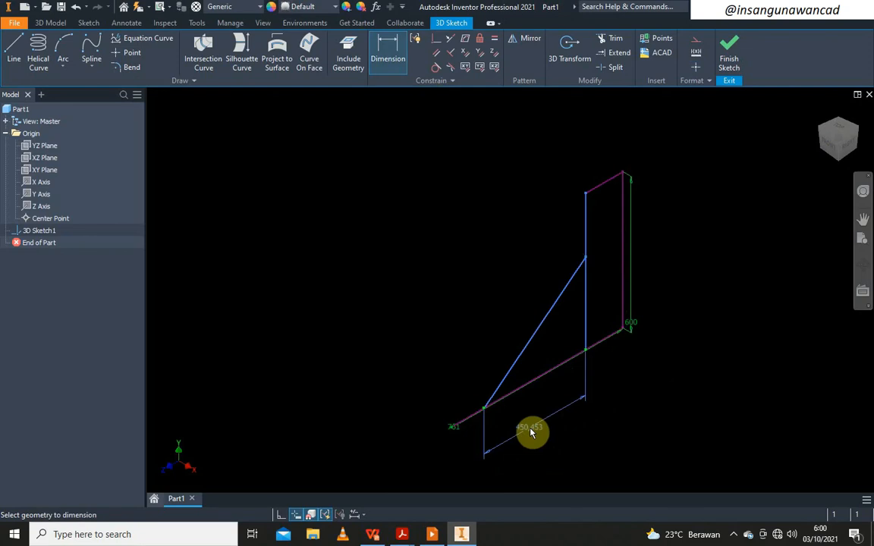
key(alt+Tab)
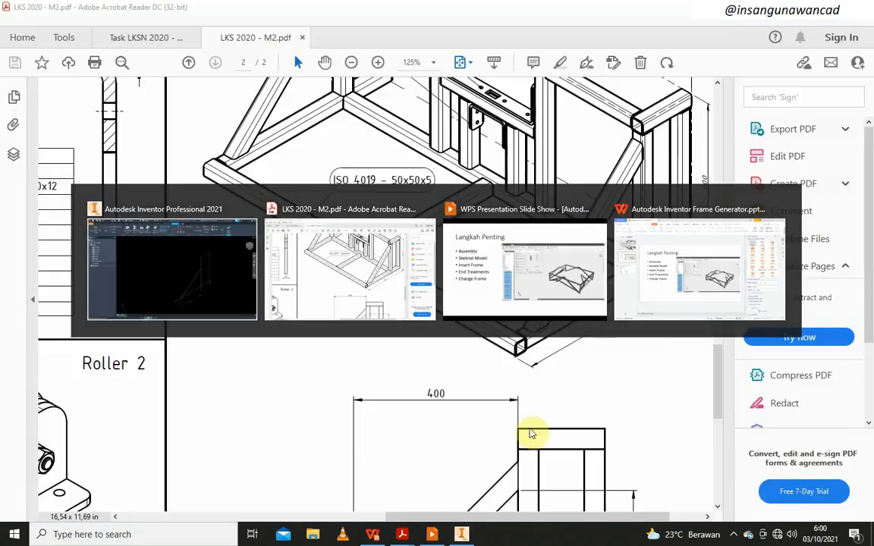
scroll(537, 420, down, 5)
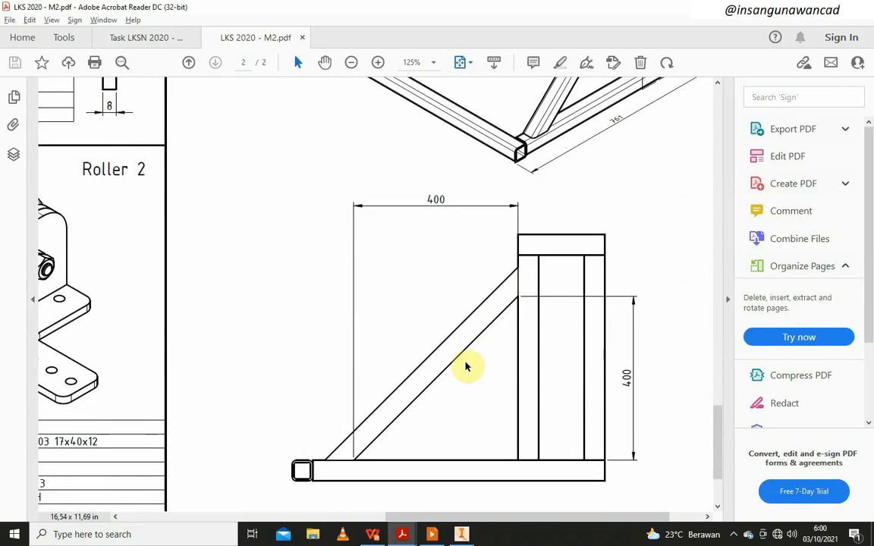
key(alt+Tab)
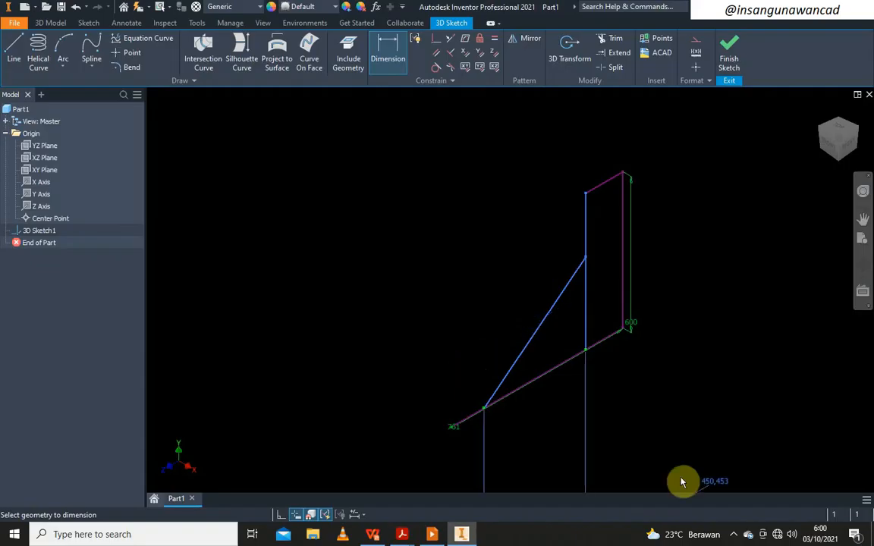
click(578, 393)
text(4)
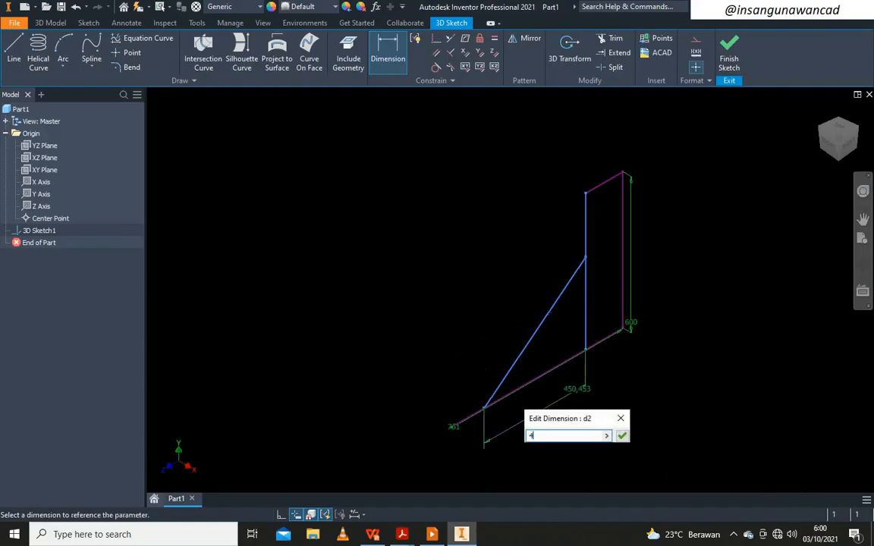
key(Return)
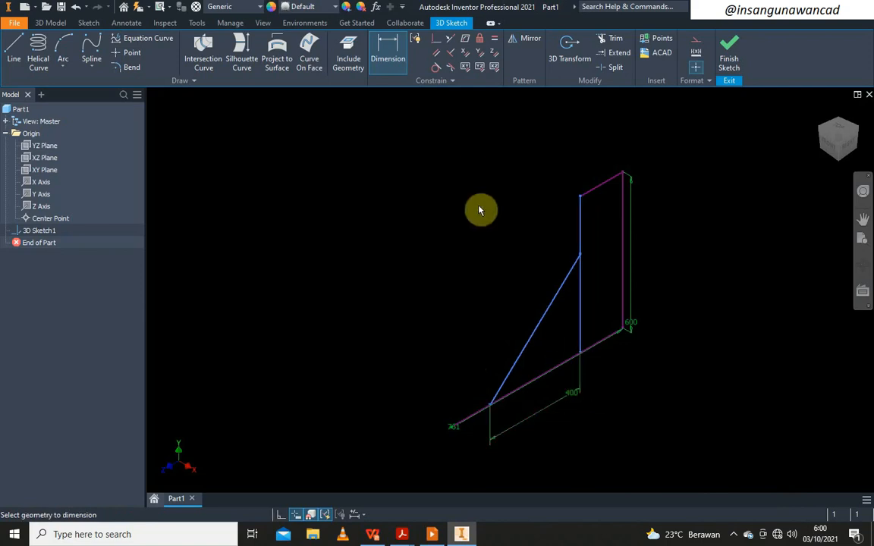
right_click(480, 208)
click(513, 210)
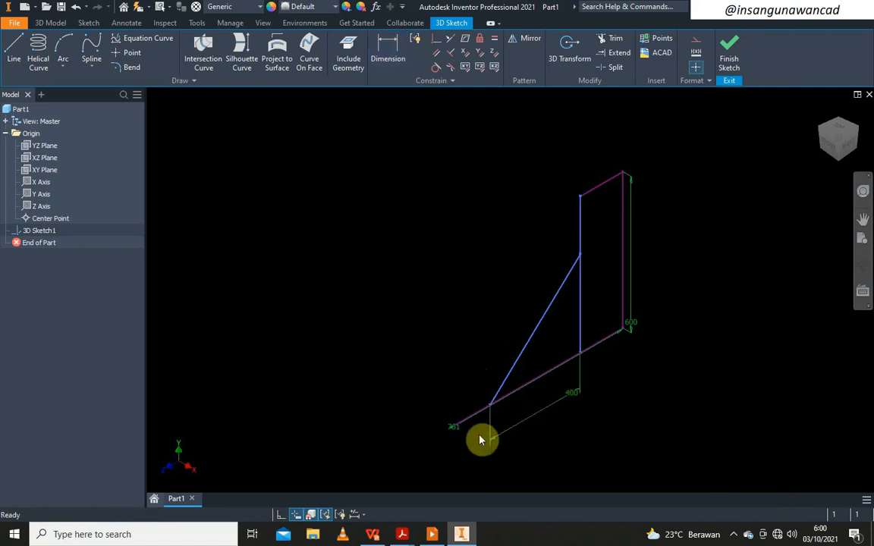
right_click(582, 396)
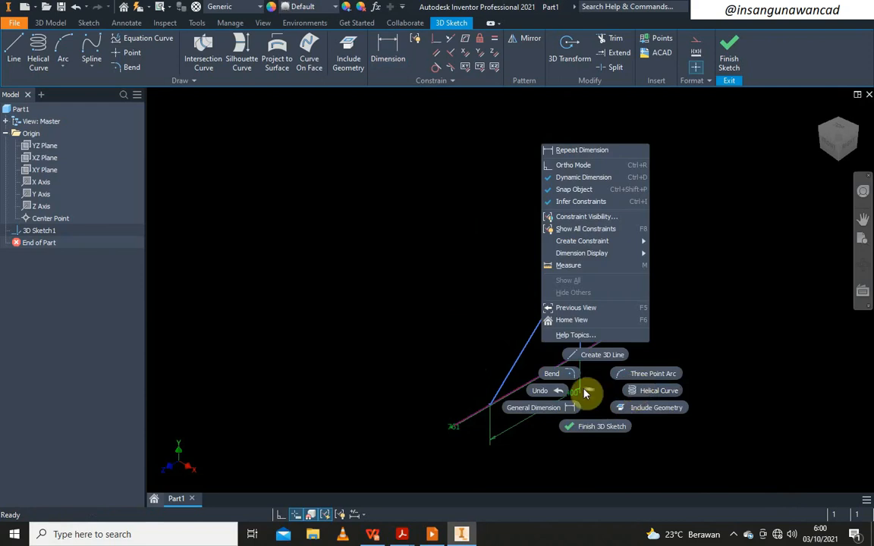
key(Escape)
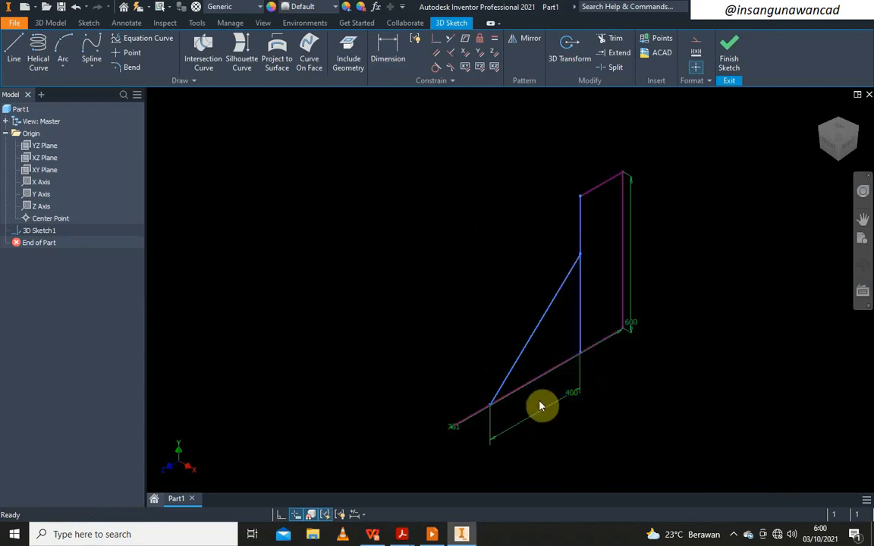
- Move the 761 mm base line dimension outward so it sits below the 400 mm dimension
scroll(459, 437, up, 4)
click(427, 395)
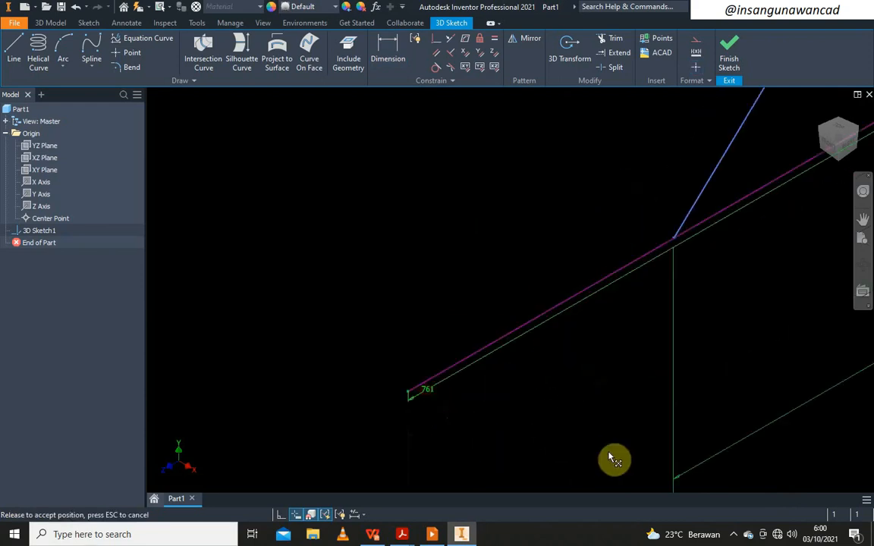
scroll(721, 317, down, 6)
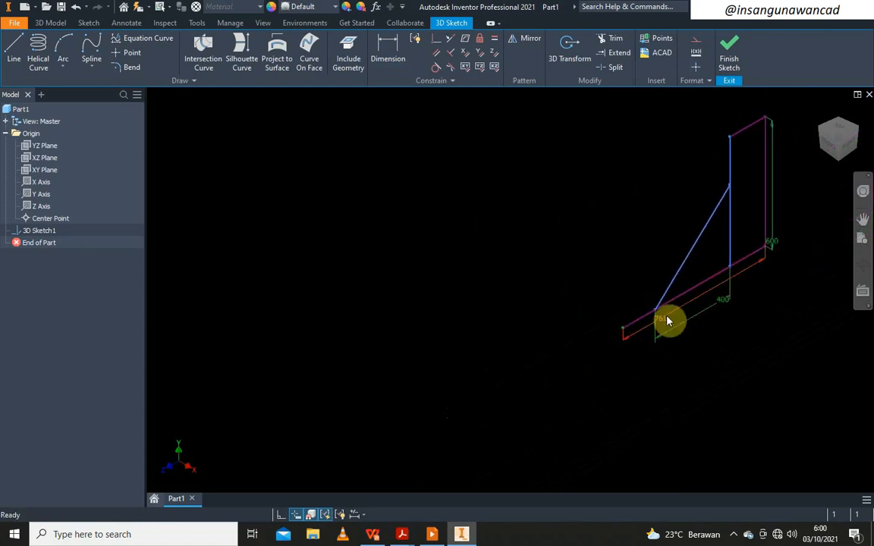
middle_drag(688, 356, 525, 416)
scroll(532, 407, up, 4)
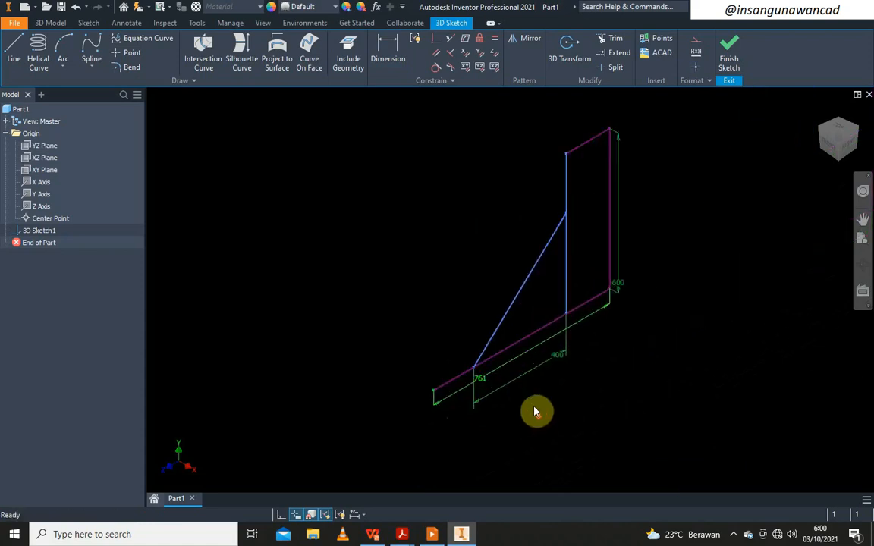
mouse_move(435, 352)
mouse_down()
mouse_move(487, 386)
mouse_move(507, 413)
mouse_up()
scroll(616, 391, down, 2)
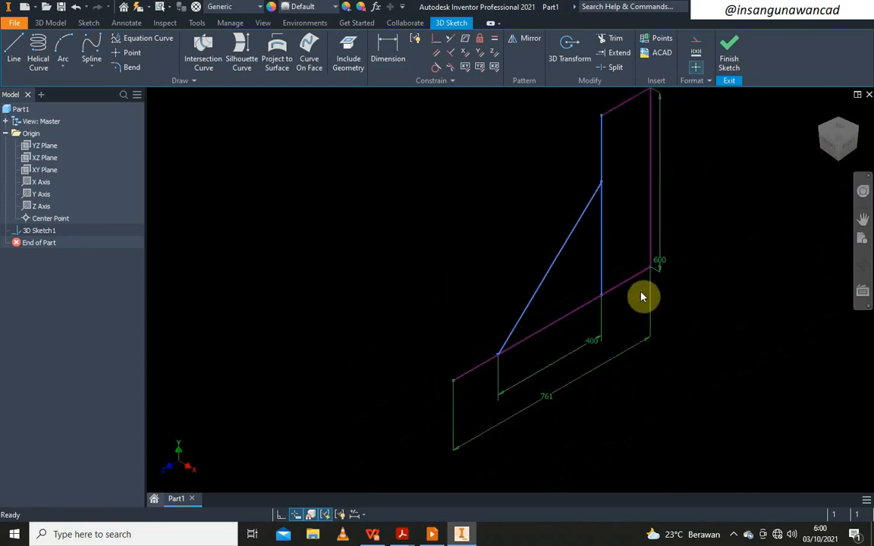
middle_drag(622, 115, 618, 133)
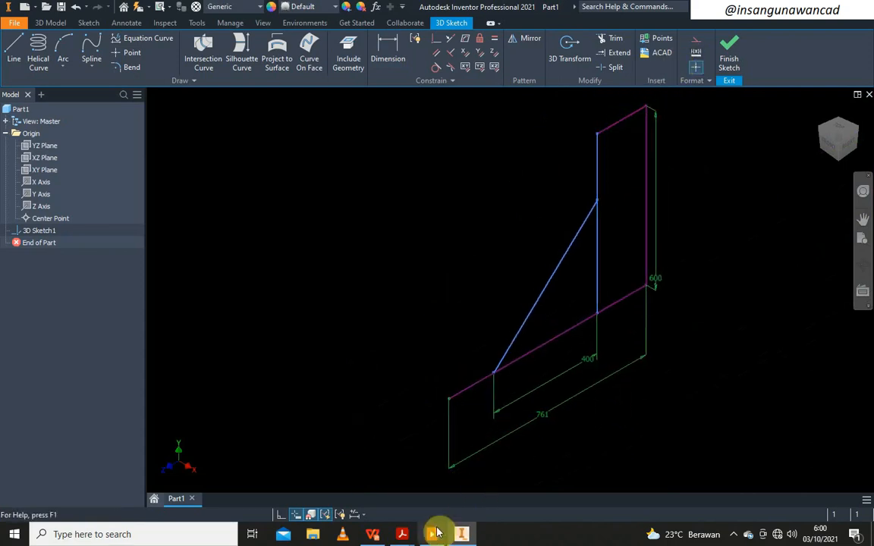
- Examine the Lifting Frame's isometric view in Acrobat Reader for the depth between the uprights, and return to Inventor
mouse_move(414, 532)
click(457, 501)
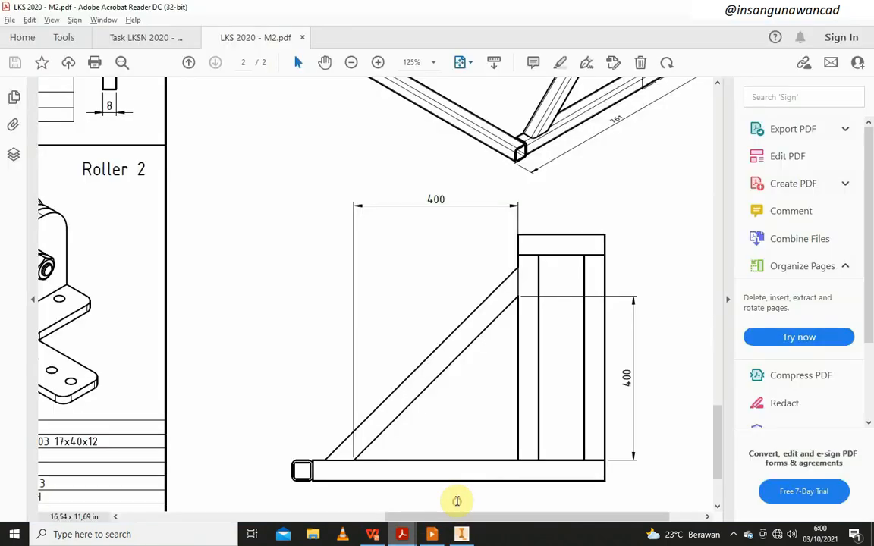
scroll(503, 400, up, 6)
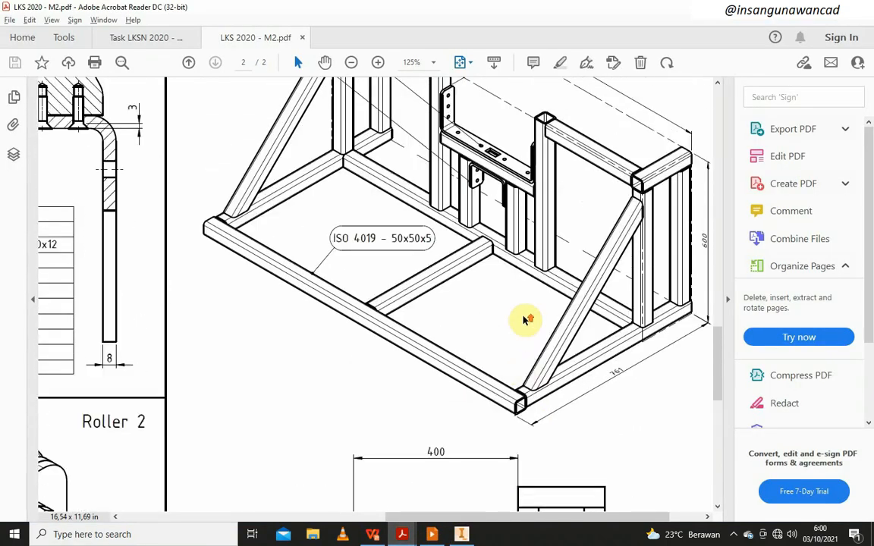
scroll(523, 320, up, 3)
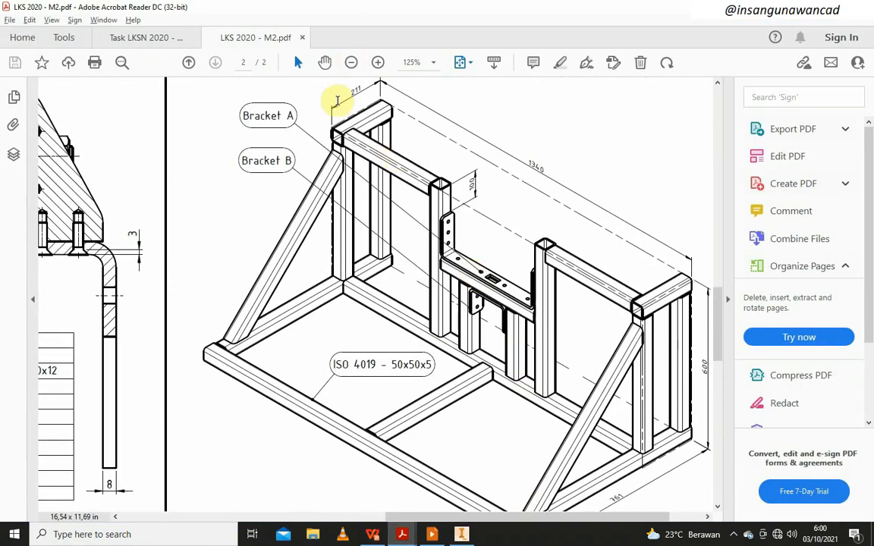
scroll(365, 137, down, 1)
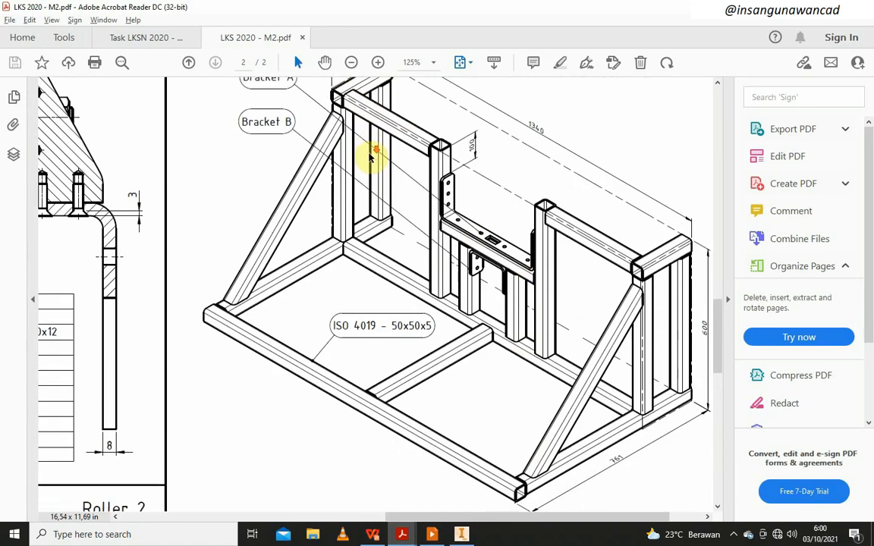
click(460, 534)
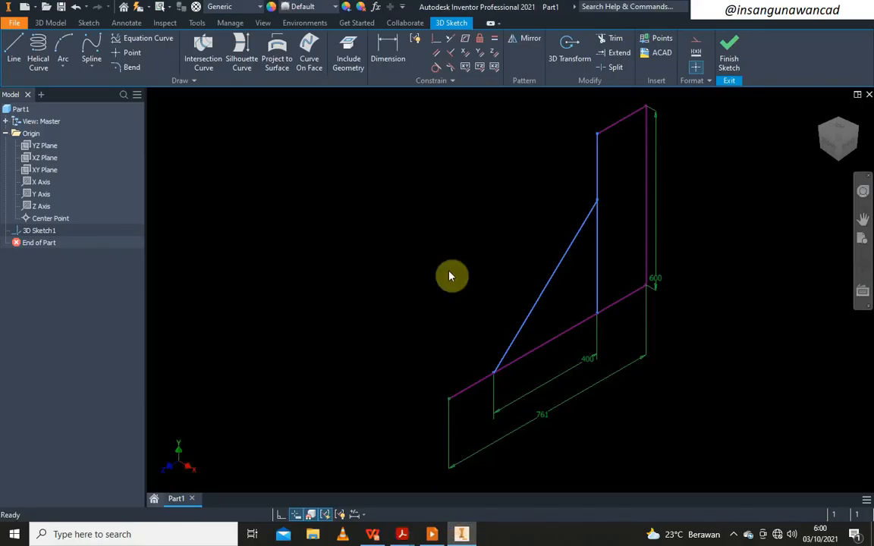
- Dimension the top line between the front and rear uprights to 211 mm
click(390, 55)
click(615, 123)
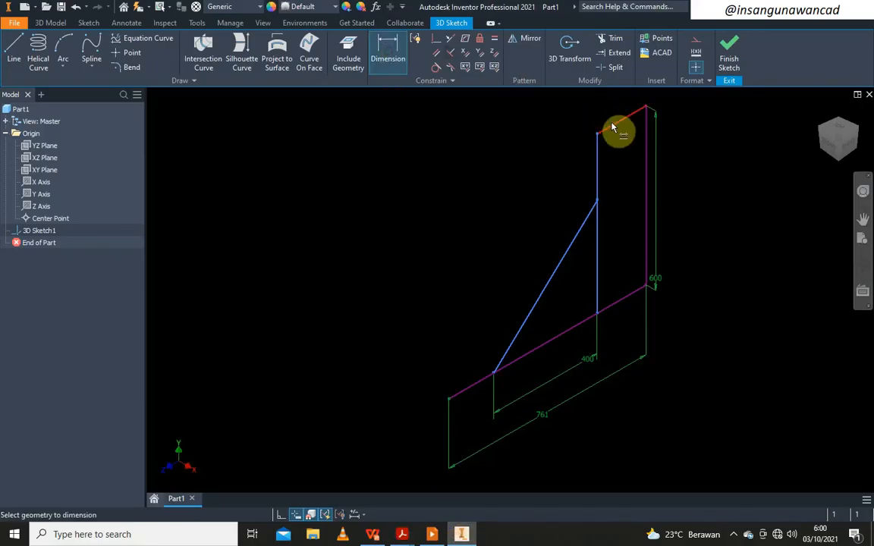
click(616, 106)
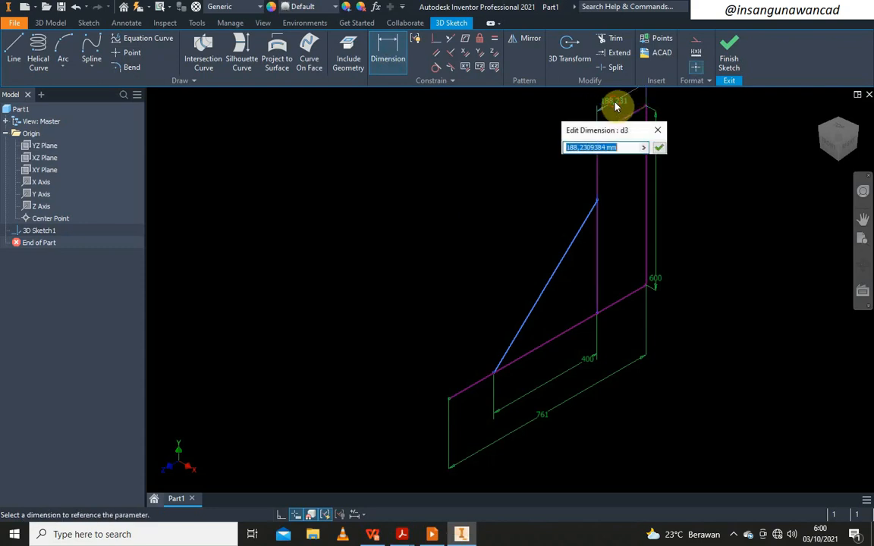
text(211)
key(Return)
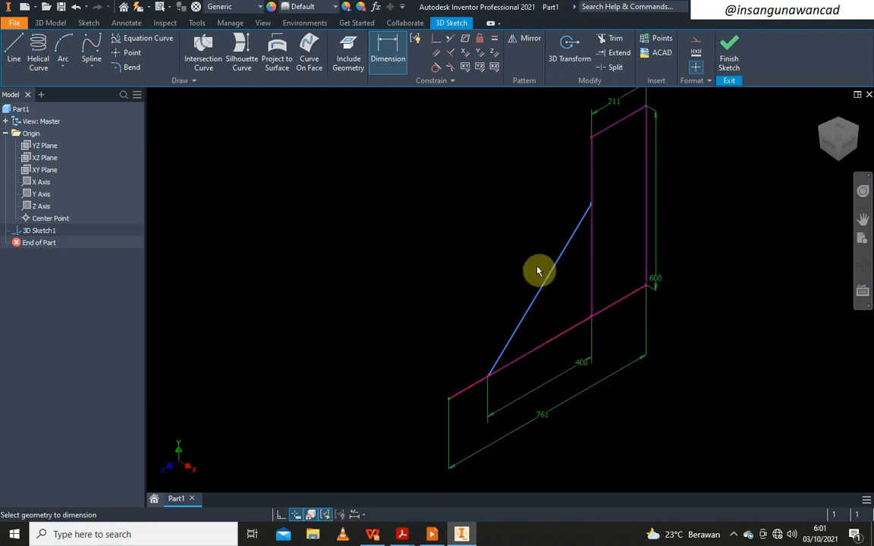
- Examine the Lifting Frame's right side view in Acrobat Reader for the brace's height on the upright, and return to Inventor
key(alt+Tab)
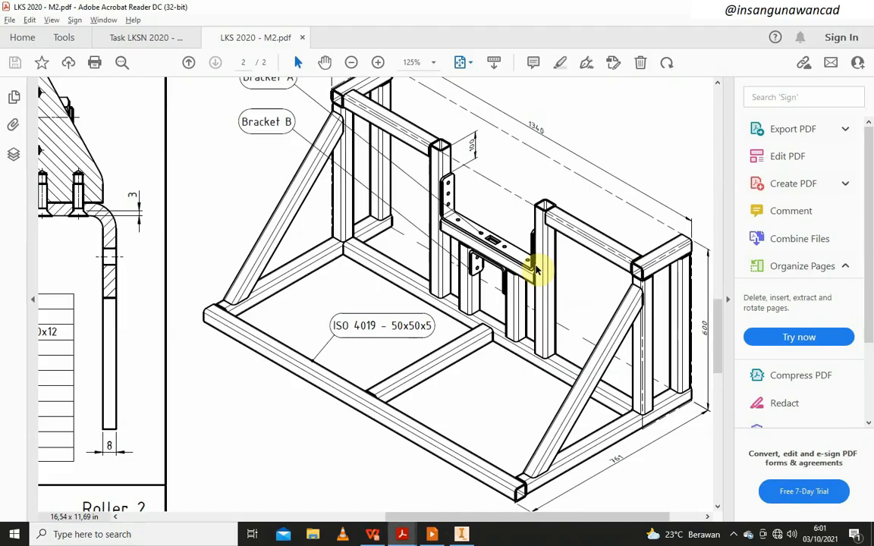
scroll(535, 270, down, 1)
scroll(537, 266, up, 3)
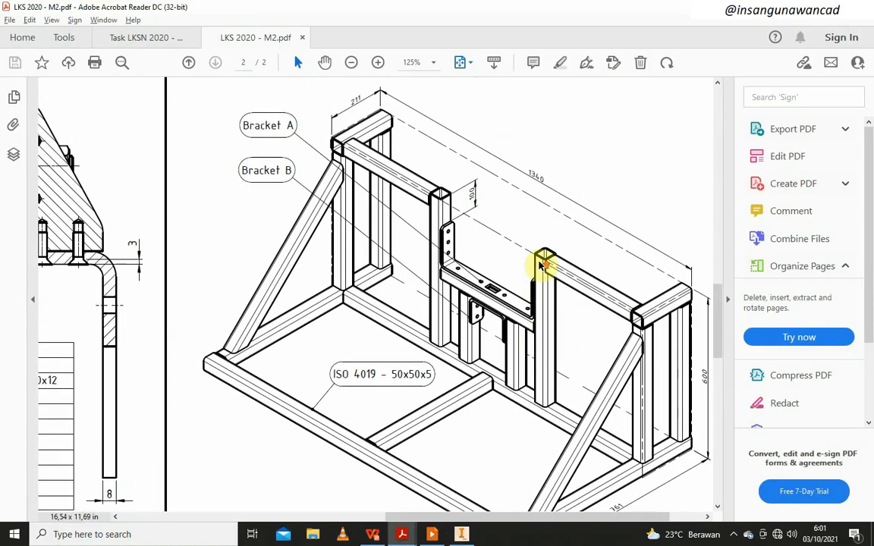
ctrl+scroll(532, 366, down, 3)
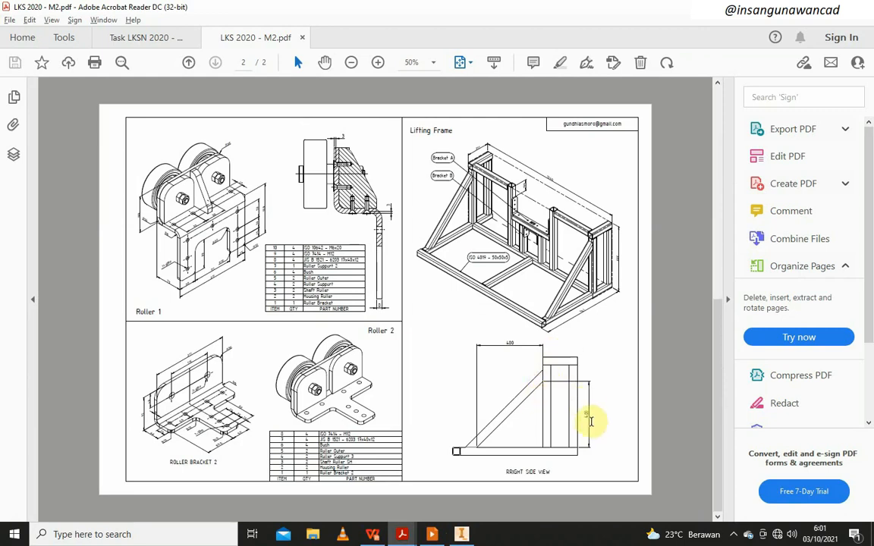
ctrl+scroll(586, 426, up, 2)
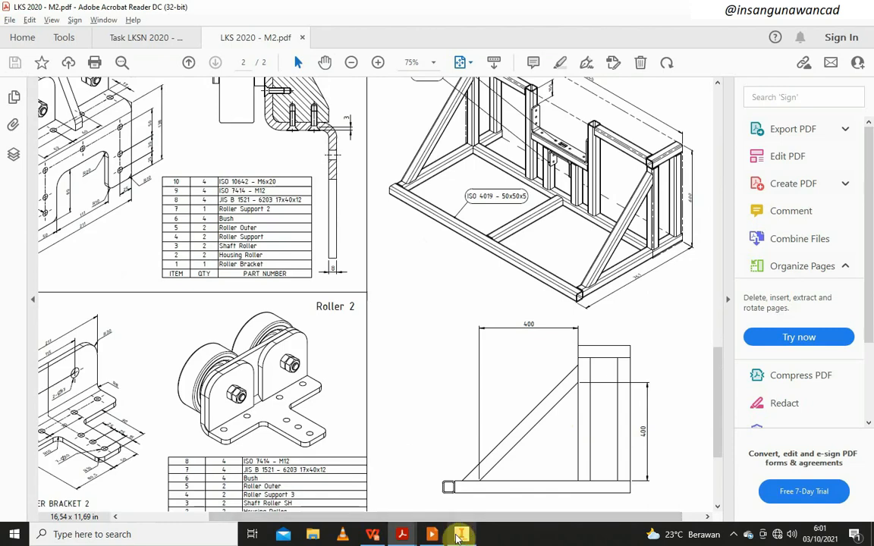
click(461, 536)
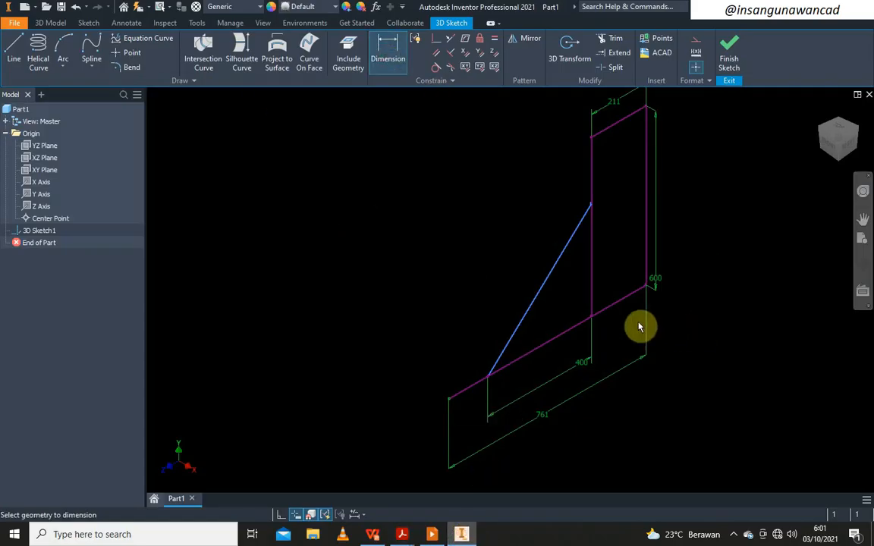
click(647, 291)
click(592, 204)
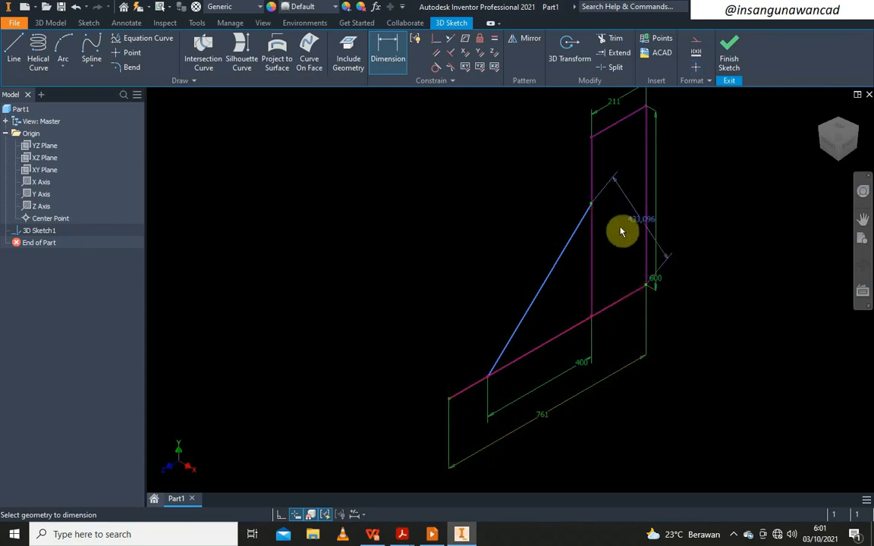
click(386, 59)
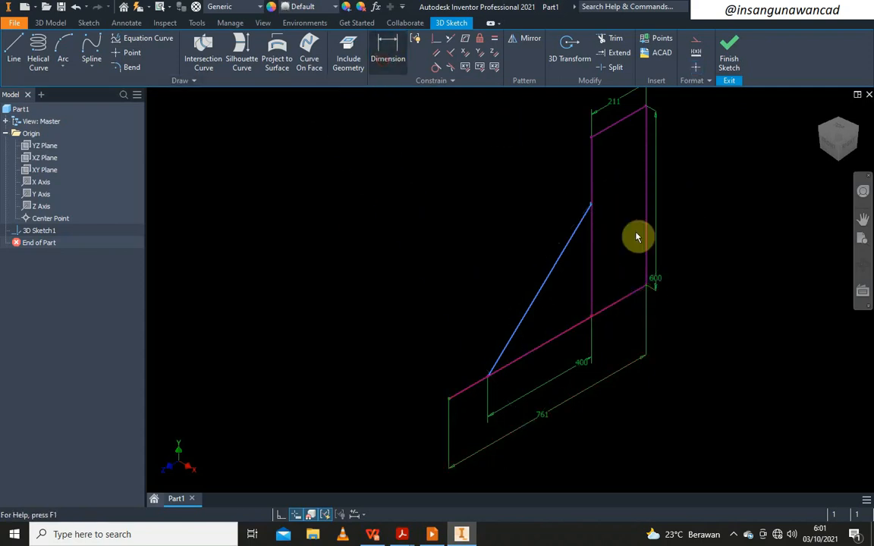
- Dimension the height from the front upright's foot to the brace's upper end to 400 mm
click(594, 319)
click(593, 206)
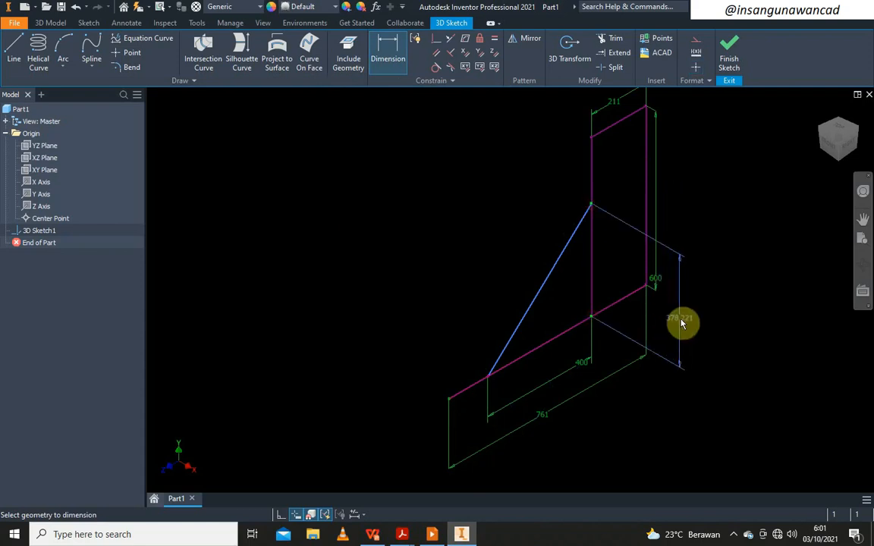
click(713, 327)
text(400)
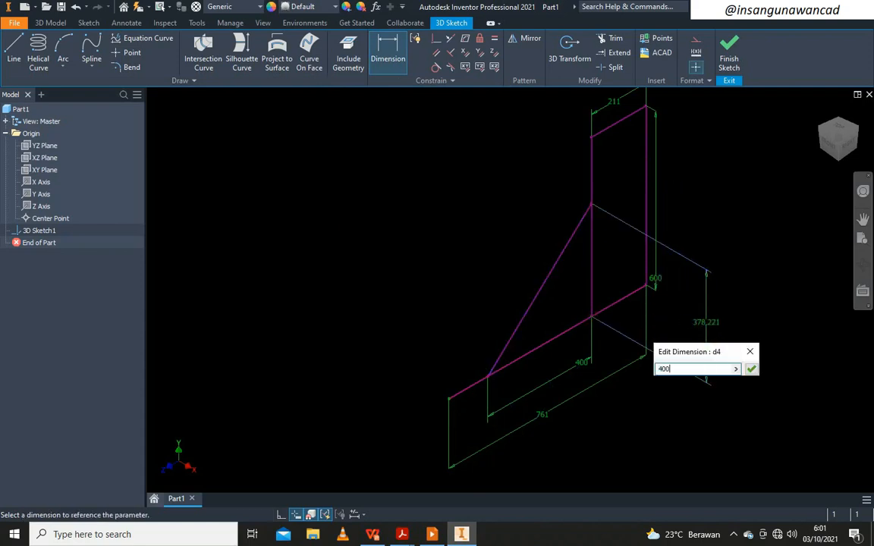
key(Return)
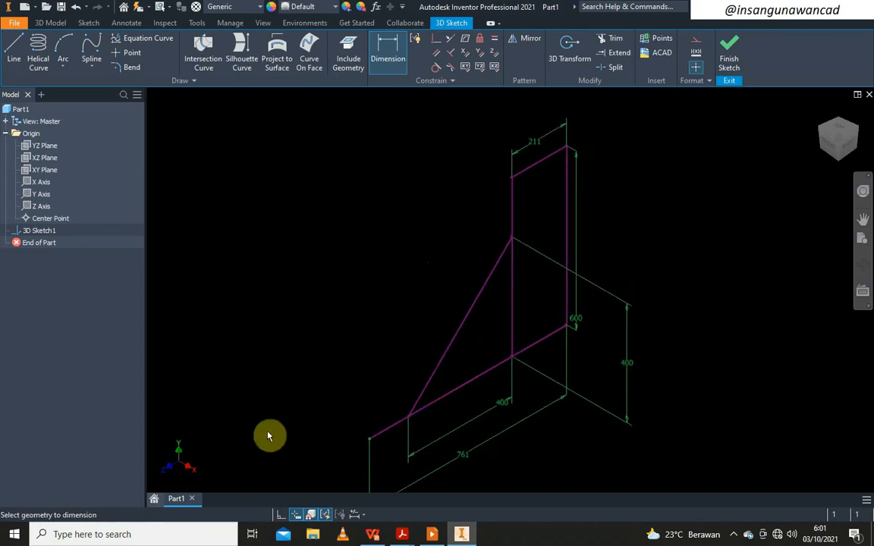
- Draw a front line about 1423 mm along X from the base line's front end, and a base line about 838 mm rearward for the opposite side
click(14, 50)
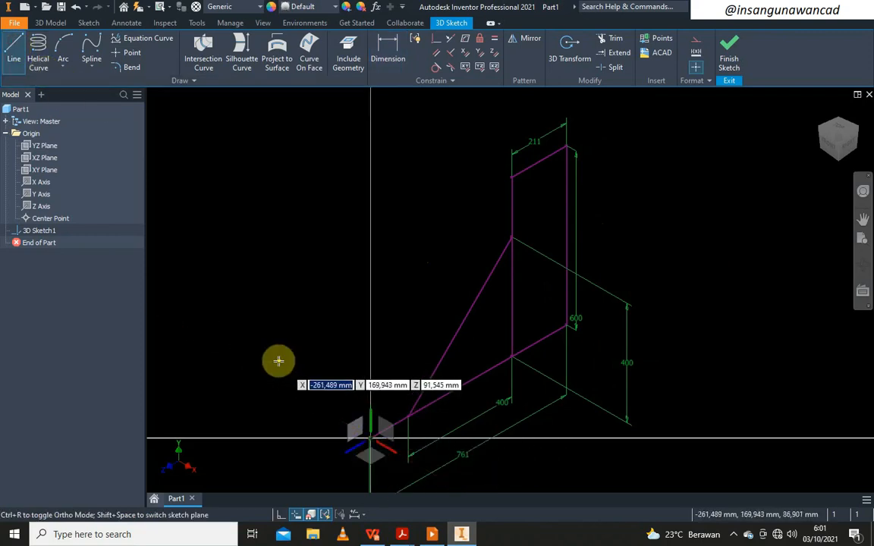
click(371, 437)
scroll(230, 346, down, 3)
middle_drag(236, 344, 679, 222)
middle_drag(590, 242, 525, 324)
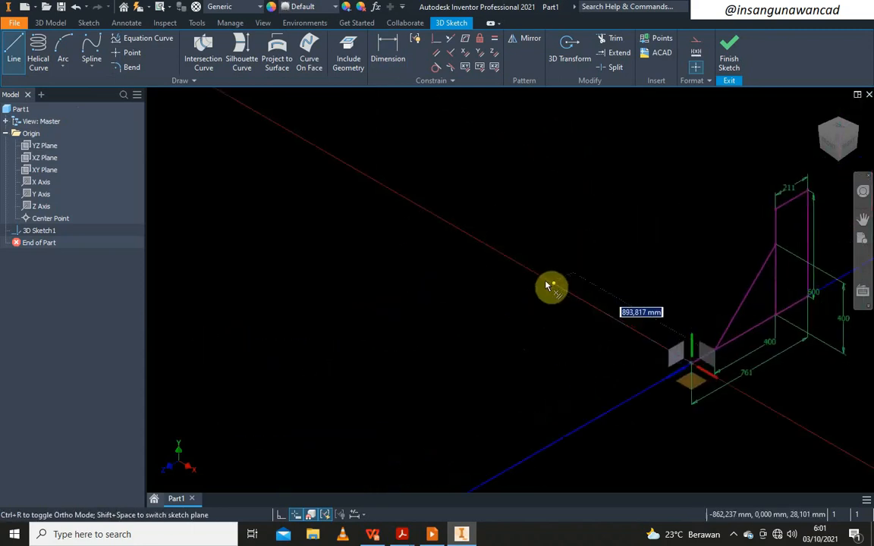
click(474, 241)
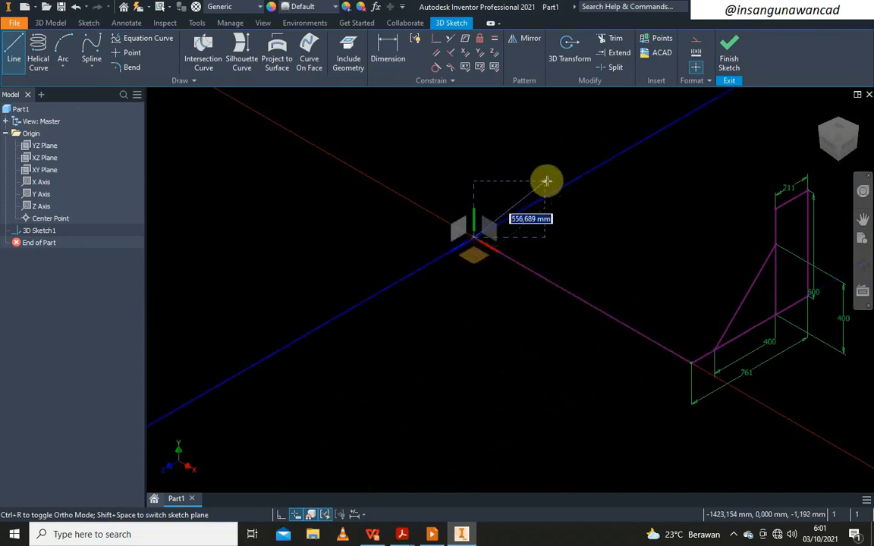
click(603, 166)
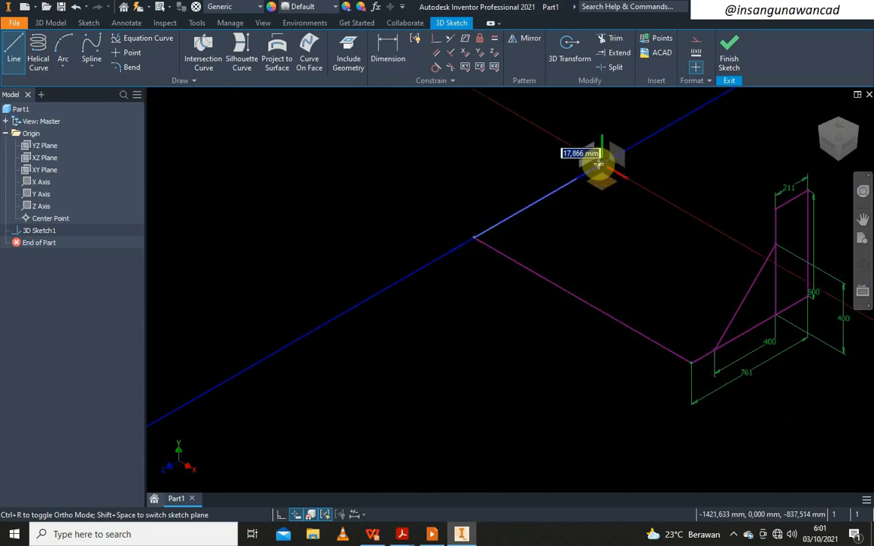
- Examine the opposite side of the Lifting Frame's isometric view in Acrobat Reader, return to Inventor and end the line chain
key(alt+Tab)
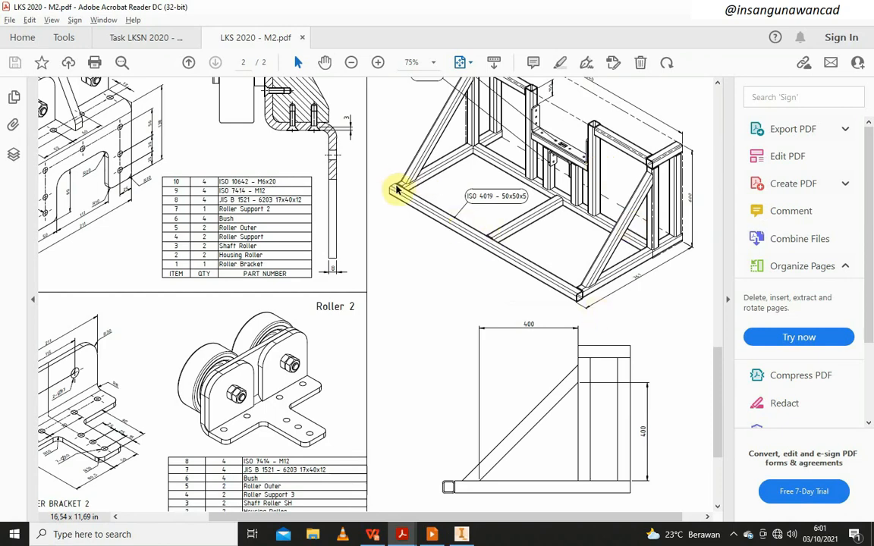
scroll(500, 158, down, 1)
scroll(538, 169, left, 4)
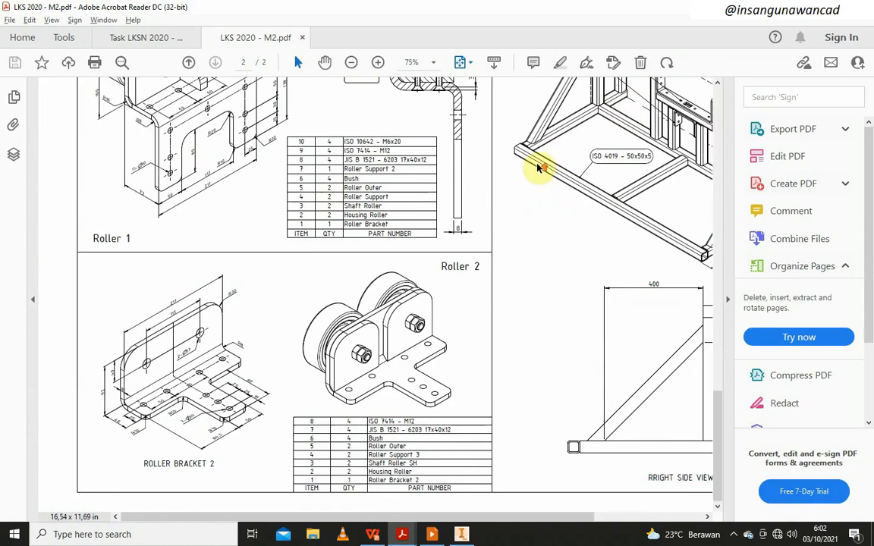
scroll(541, 166, up, 2)
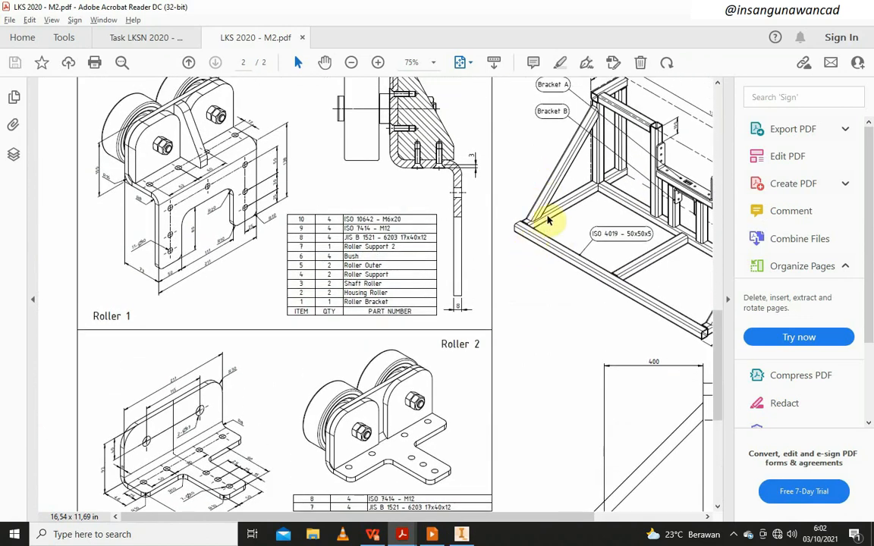
middle_click(548, 218)
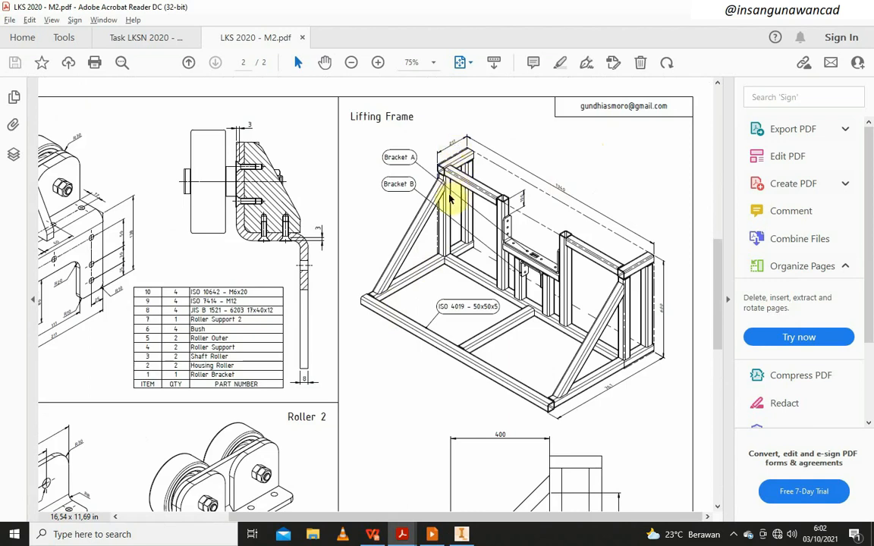
key(alt+Tab)
right_click(600, 221)
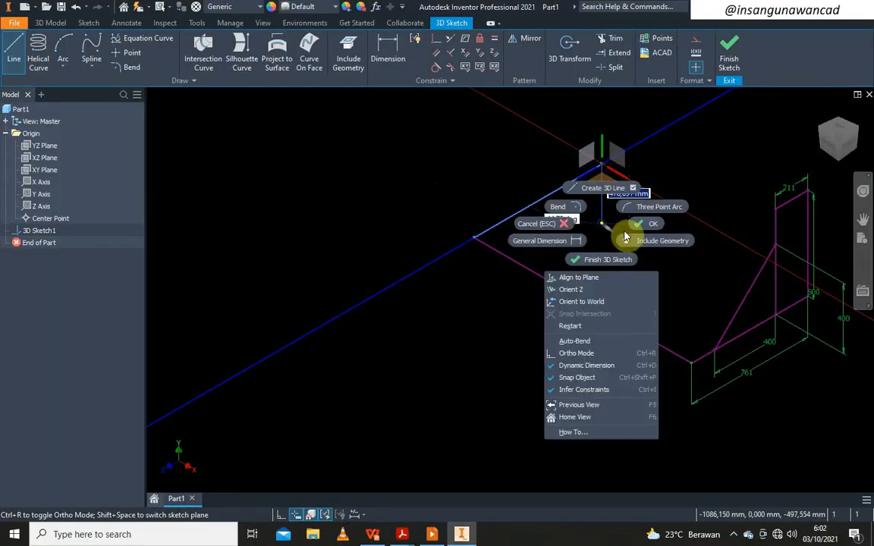
click(647, 231)
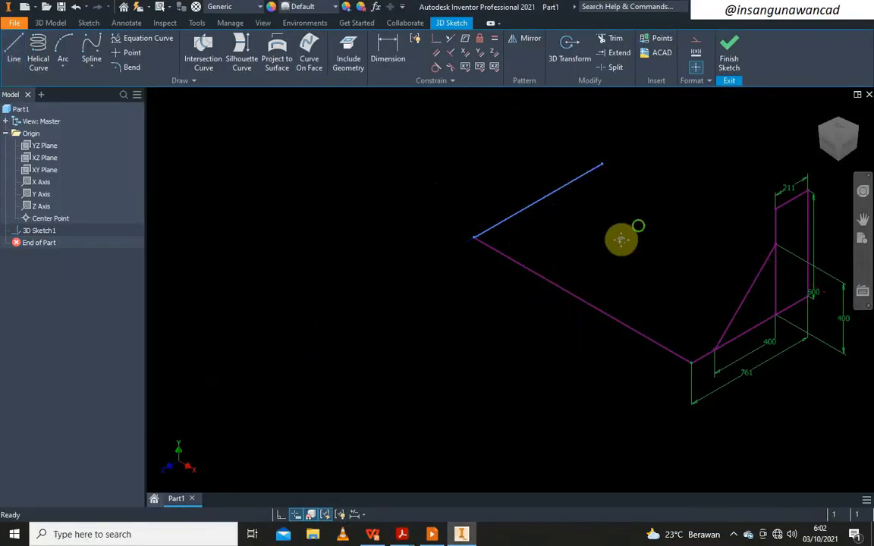
- Draw a cross line parallel to X from the dimensioned side's front upright foot to the opposite base line
click(15, 53)
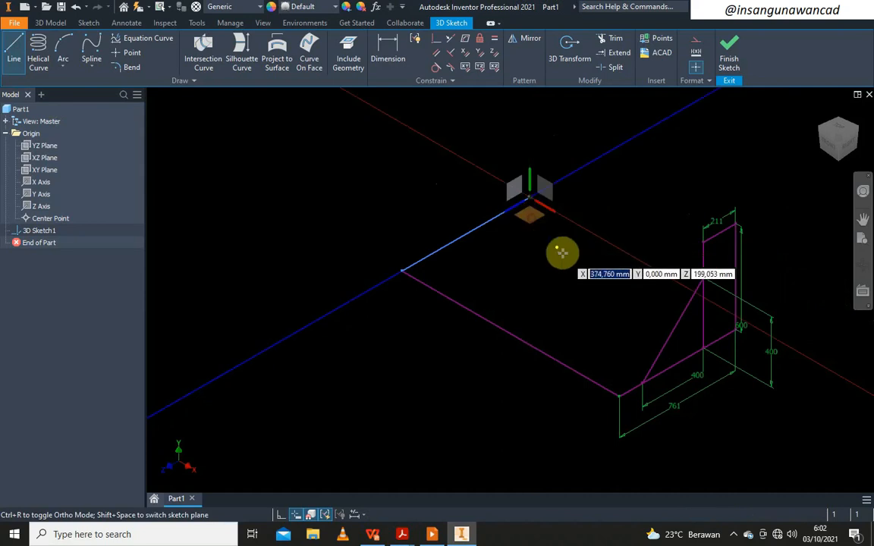
click(703, 351)
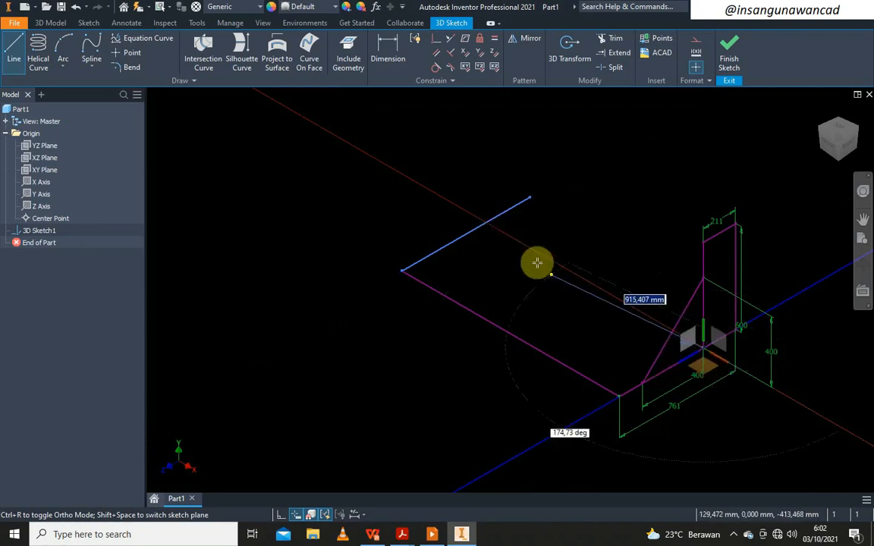
click(487, 225)
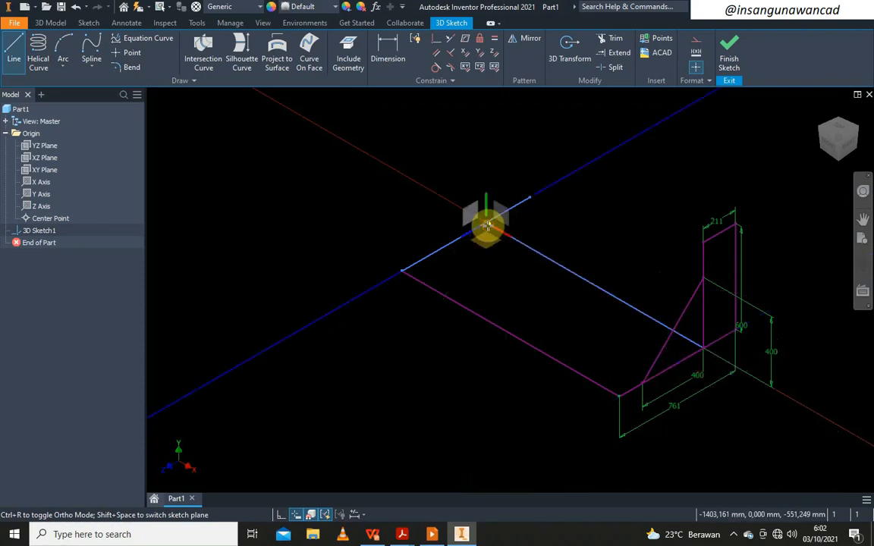
right_click(455, 172)
click(492, 173)
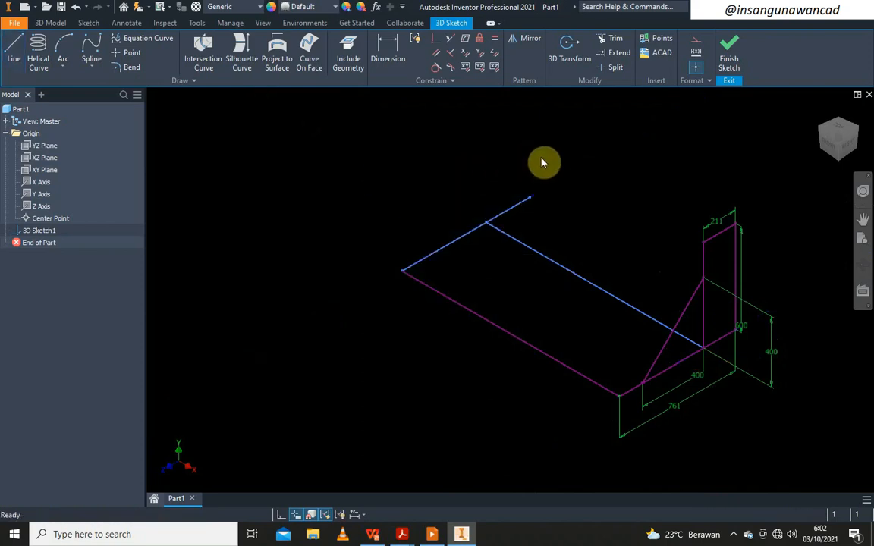
- Draw the opposite side's rear upright about 559 mm high, a top line about 340 mm forward, and a front upright down to the cross line's end
click(14, 47)
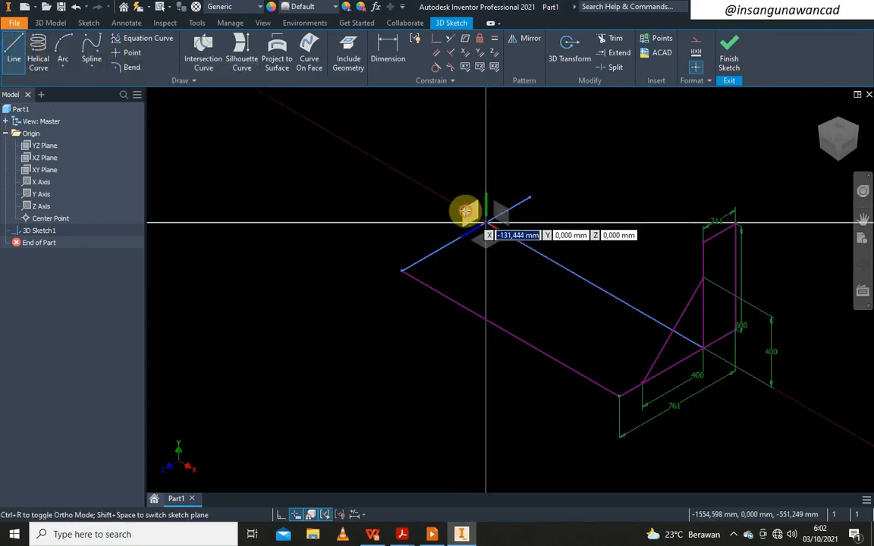
click(529, 197)
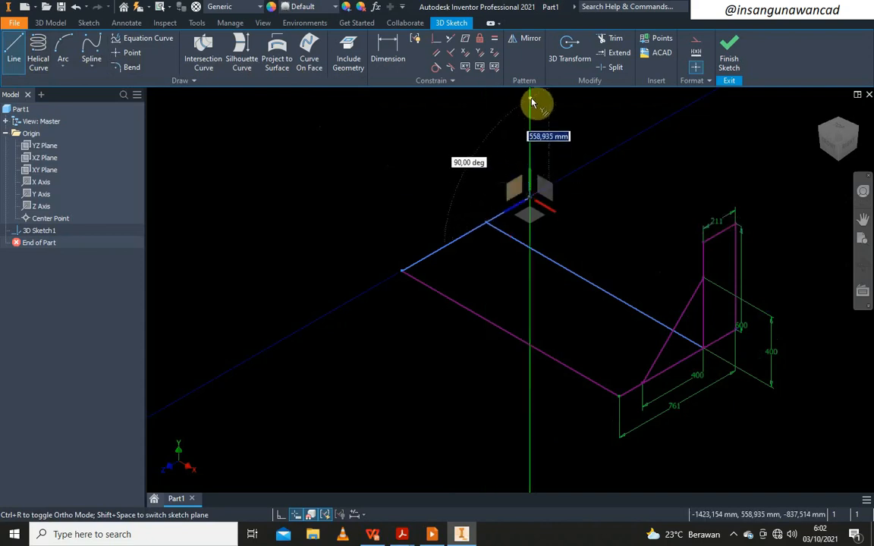
click(530, 103)
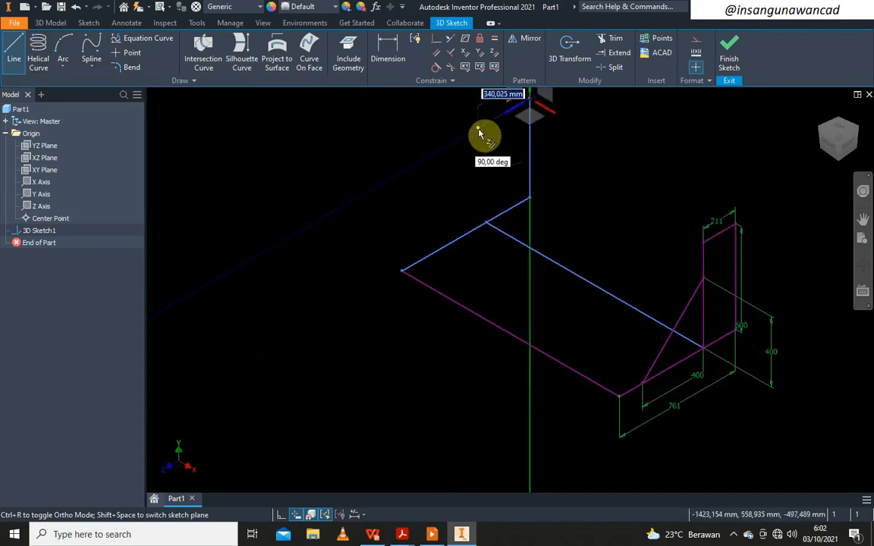
click(478, 133)
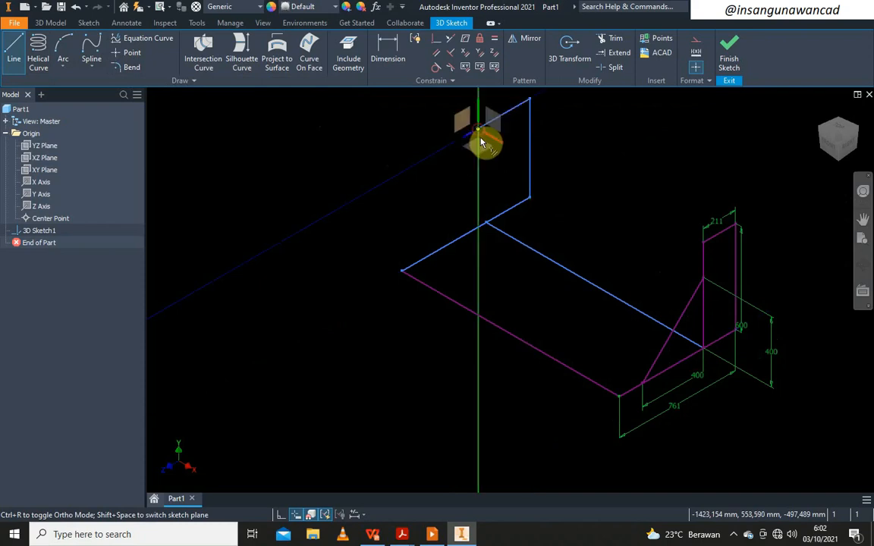
click(486, 220)
right_click(410, 179)
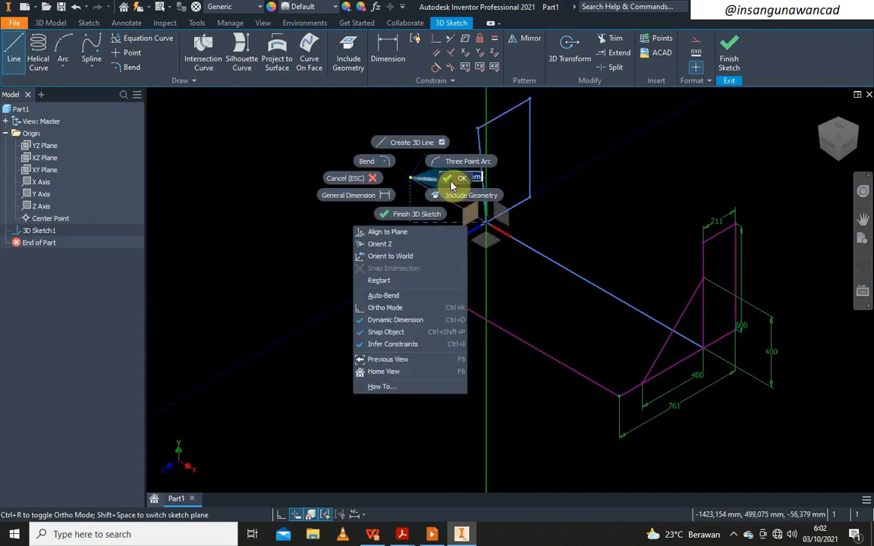
click(458, 184)
- Draw a diagonal brace about 535 mm long from the upper part of the opposite front upright to its base line, behind the front corner
click(15, 49)
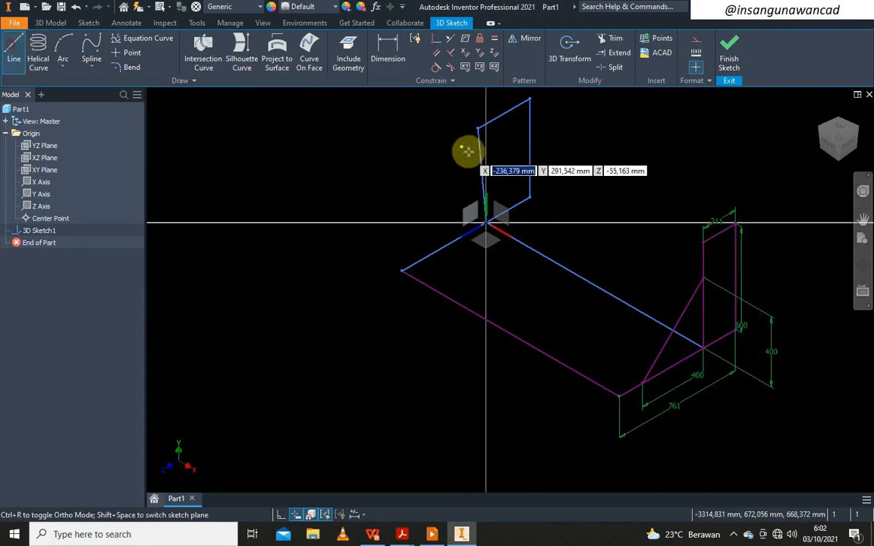
click(480, 152)
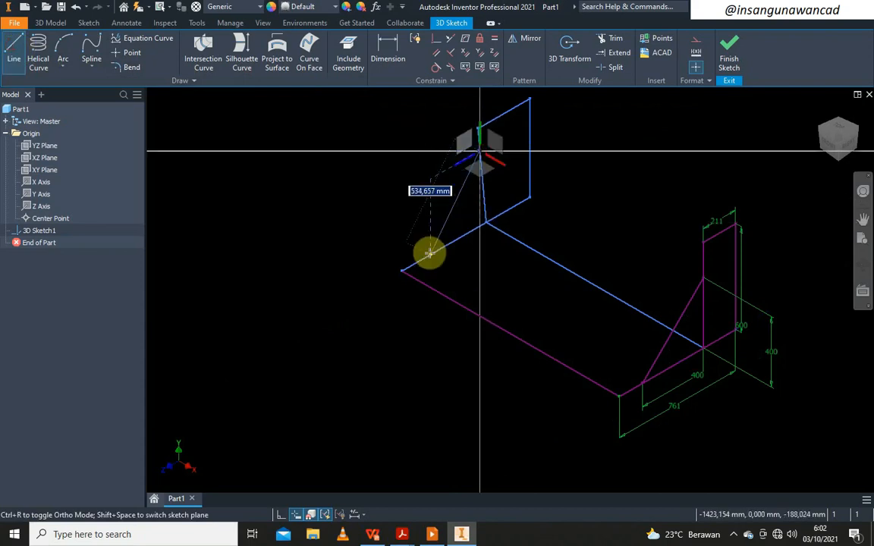
click(430, 255)
right_click(443, 196)
click(410, 179)
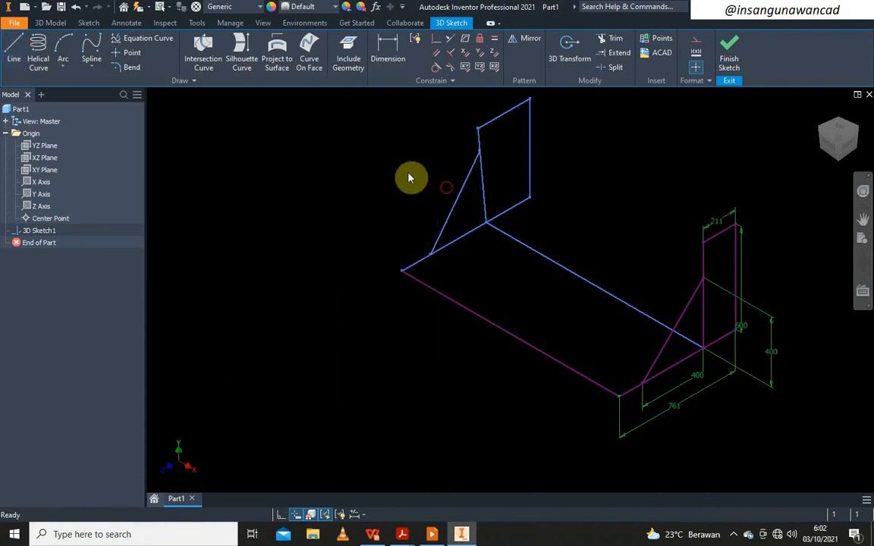
- Try to constrain the opposite side's rear upright perpendicular to its base line
click(451, 52)
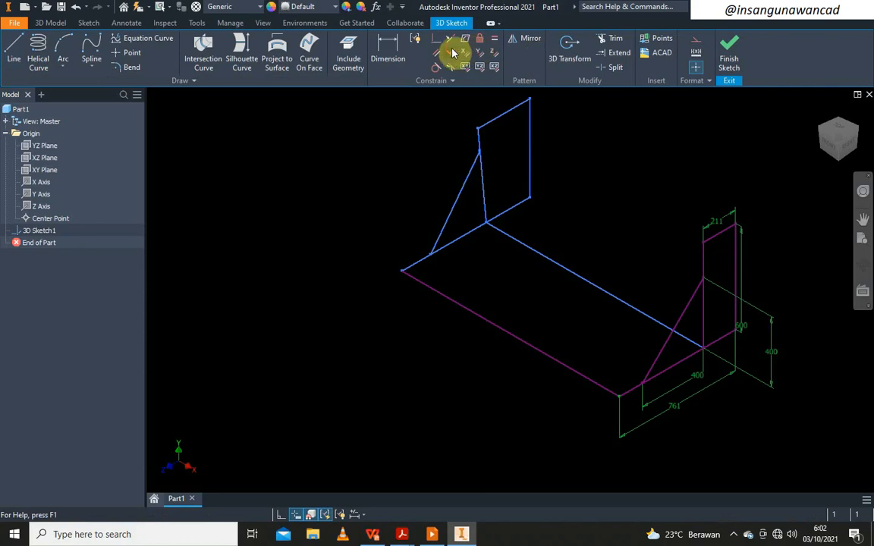
click(530, 163)
click(520, 204)
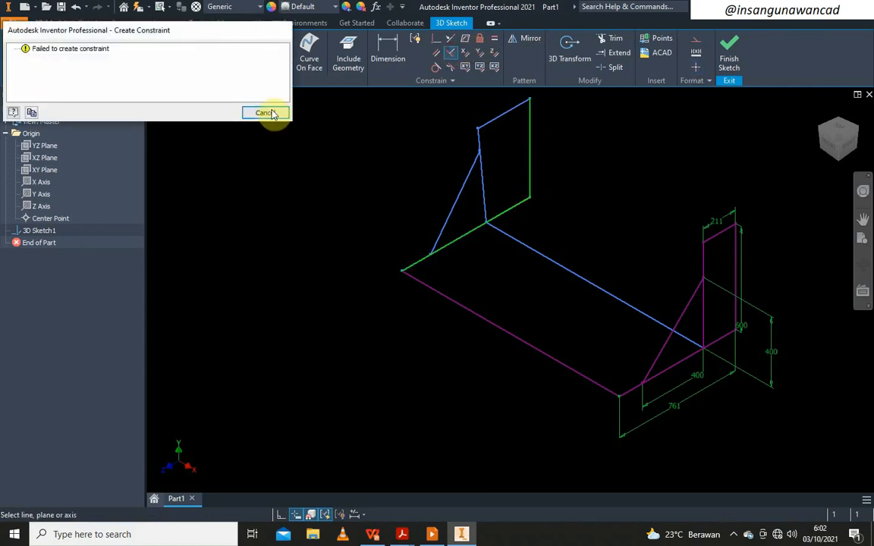
click(265, 113)
- Constrain the opposite front upright perpendicular to its base line and try the same constraint between that upright and the top line
click(483, 190)
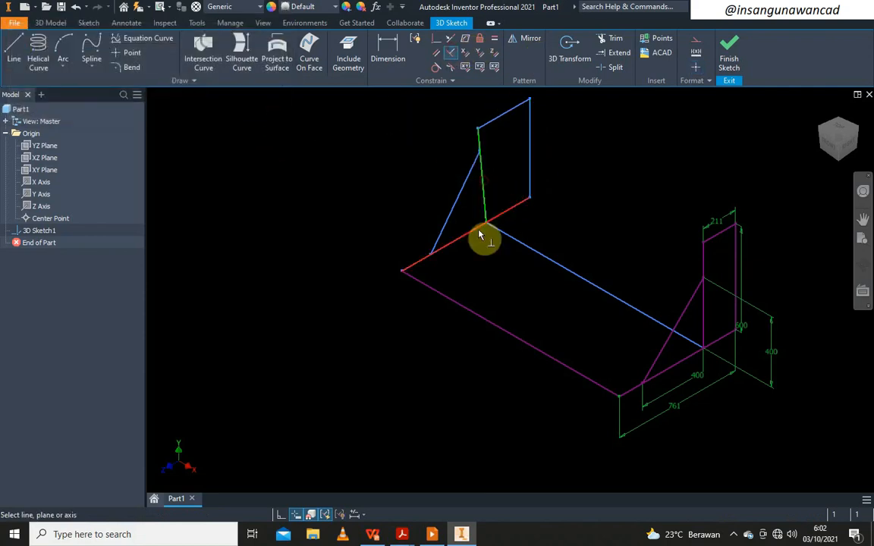
click(480, 236)
click(484, 150)
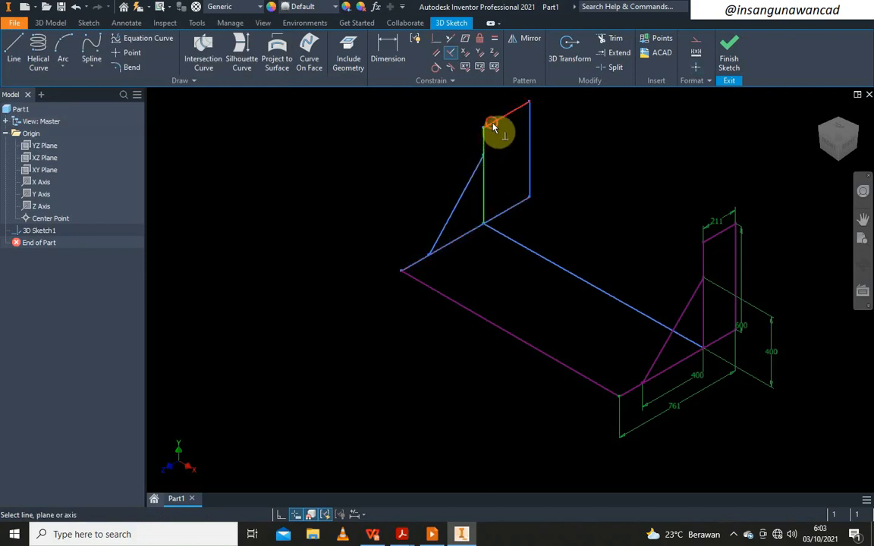
click(493, 128)
click(266, 113)
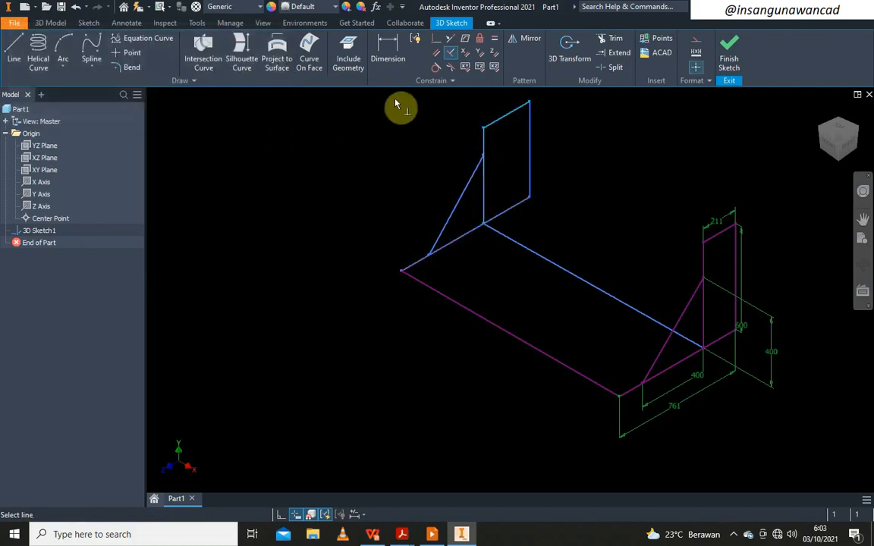
- Make the opposite side's base line, rear upright, top line and diagonal brace equal in length to their counterparts on the dimensioned side
click(494, 38)
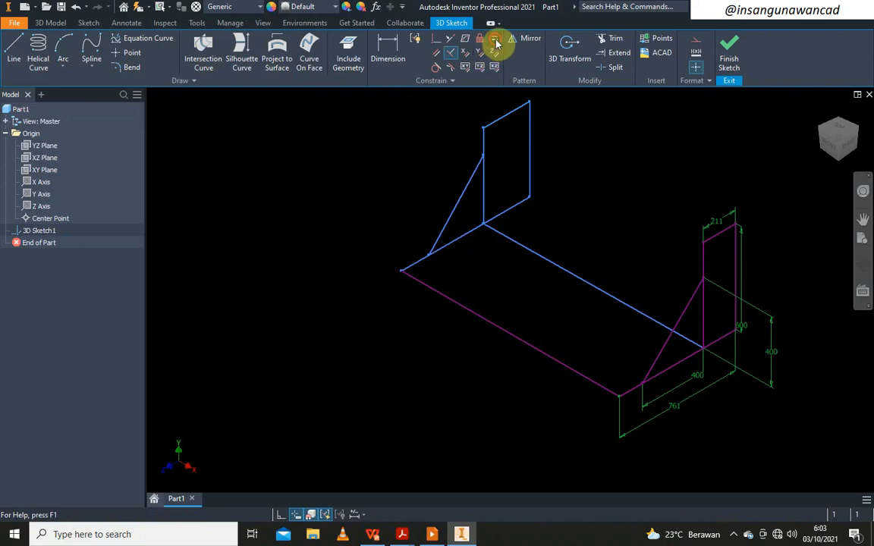
click(452, 243)
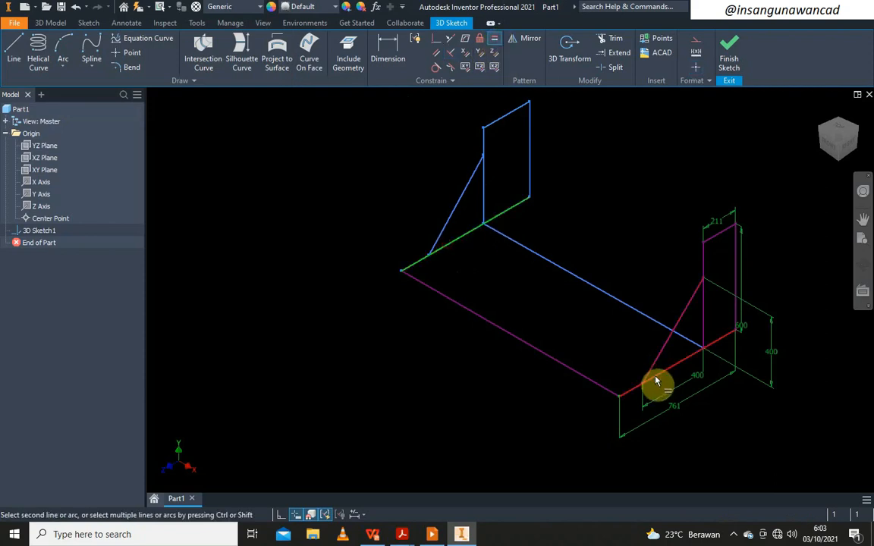
click(657, 381)
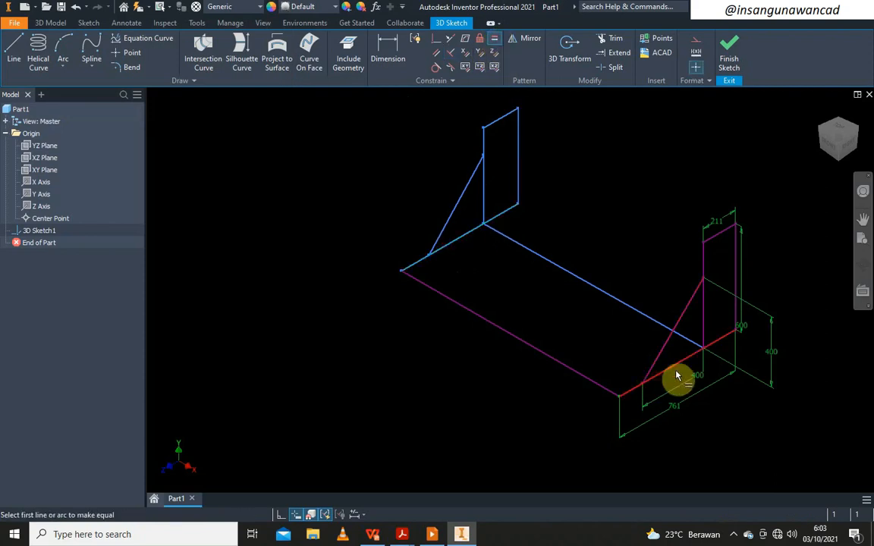
click(518, 159)
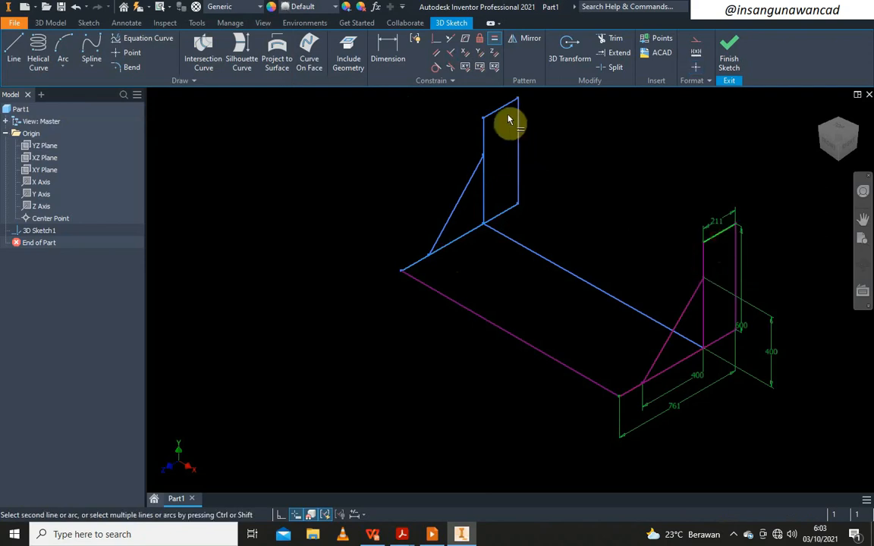
click(471, 183)
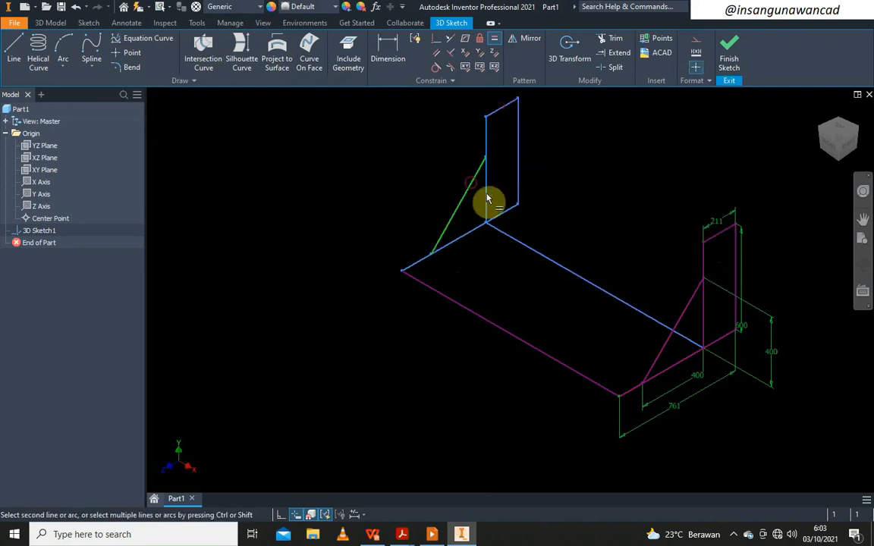
click(683, 316)
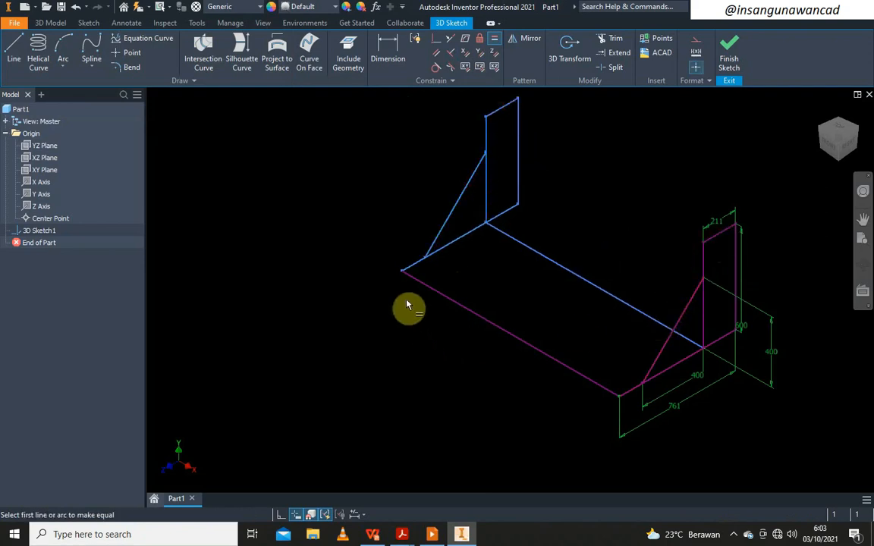
- Dimension the height of the opposite brace's upper end above the front upright's foot as 400 mm
click(390, 47)
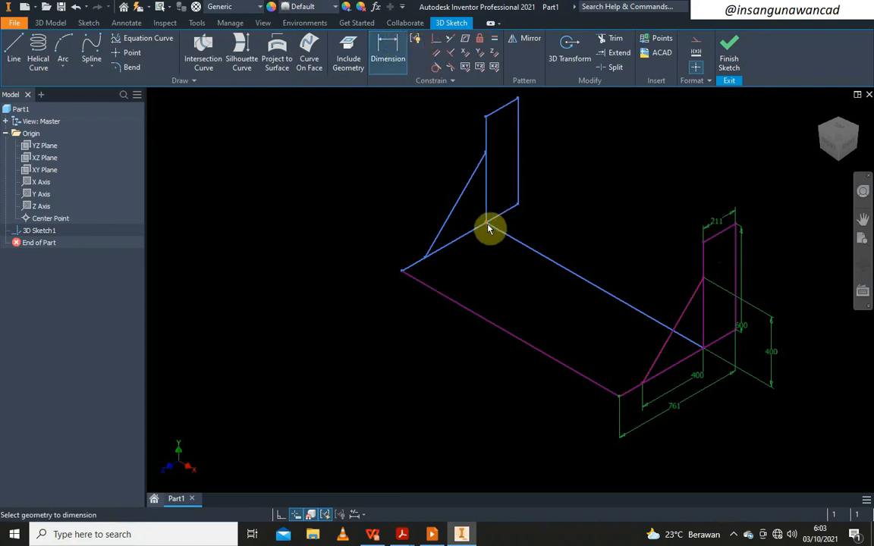
click(486, 223)
click(486, 153)
click(562, 220)
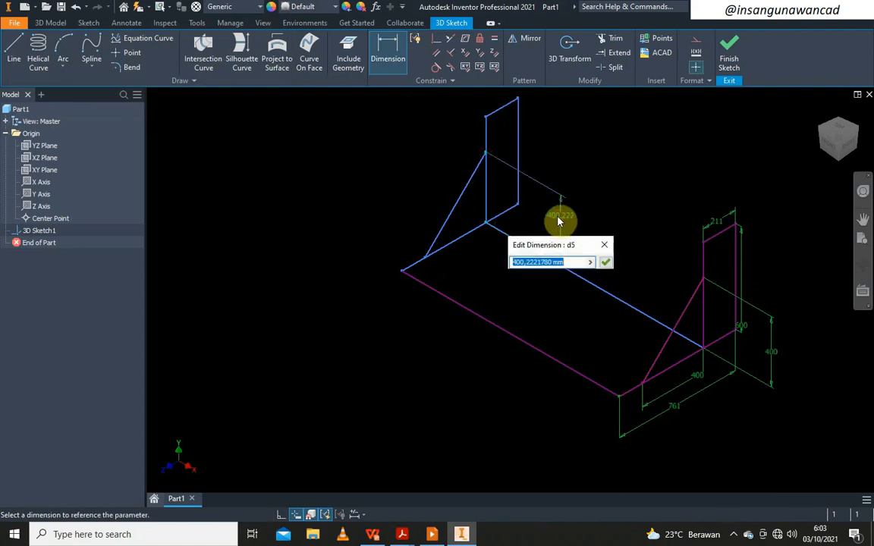
text(400)
key(Return)
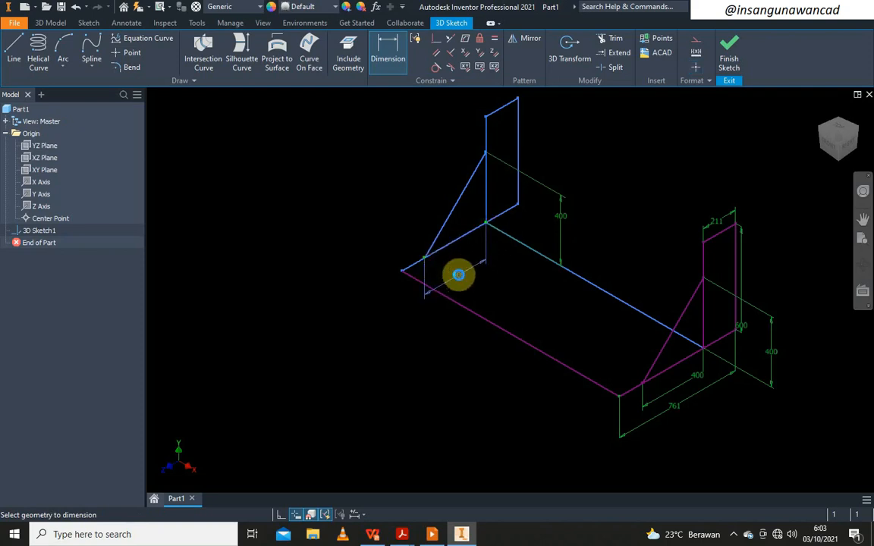
- Add a driven dimension along the opposite base line between the brace's lower end and the front upright's foot
click(458, 274)
click(271, 112)
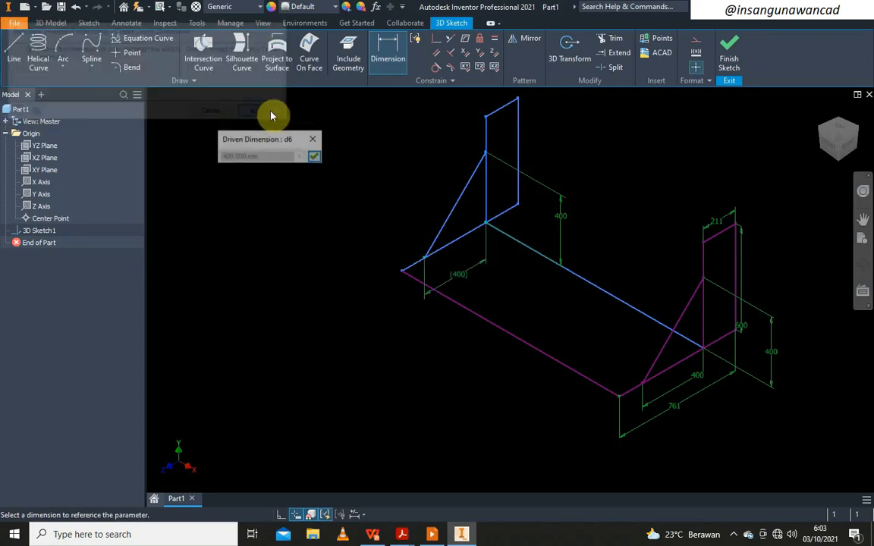
scroll(470, 151, up, 3)
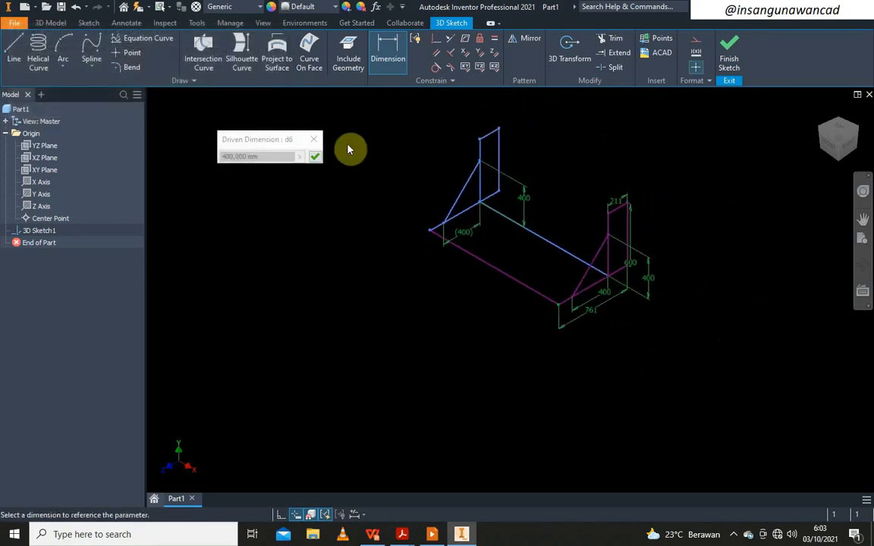
click(314, 157)
- Dimension the cross line joining the base lines' front ends as 1340 mm, checking the overall width in the Acrobat Reader drawing
click(388, 53)
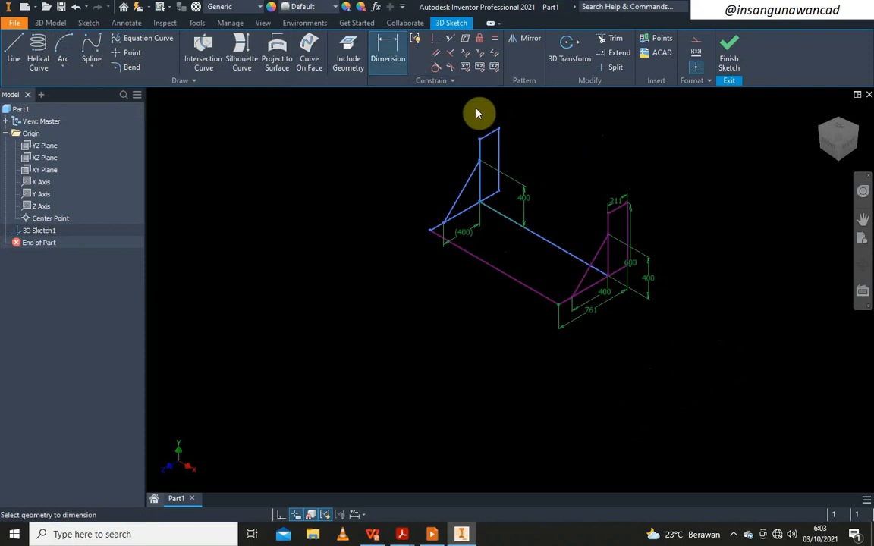
click(484, 260)
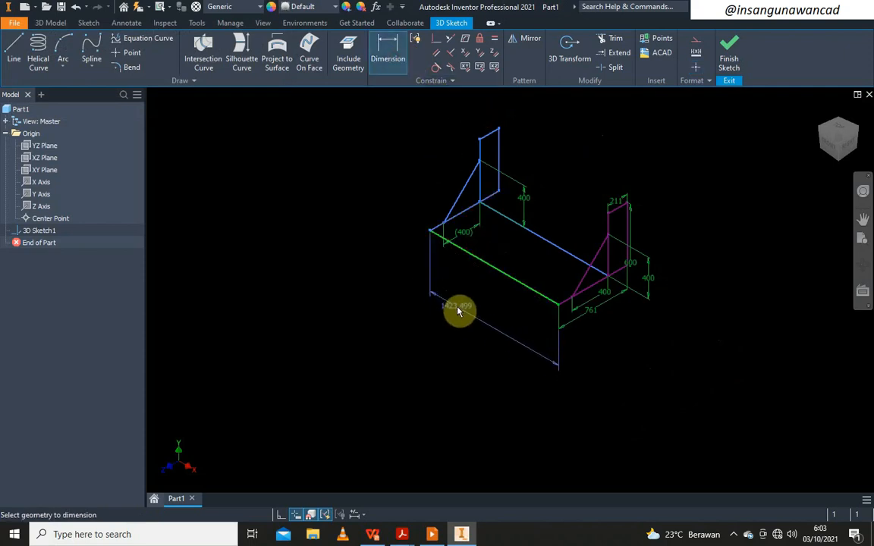
key(alt+Tab)
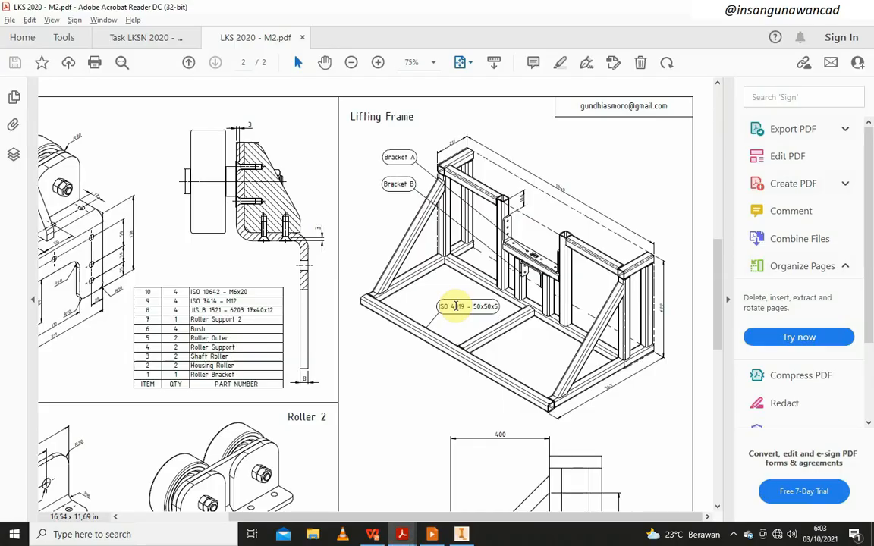
scroll(577, 212, up, 1)
scroll(574, 216, down, 2)
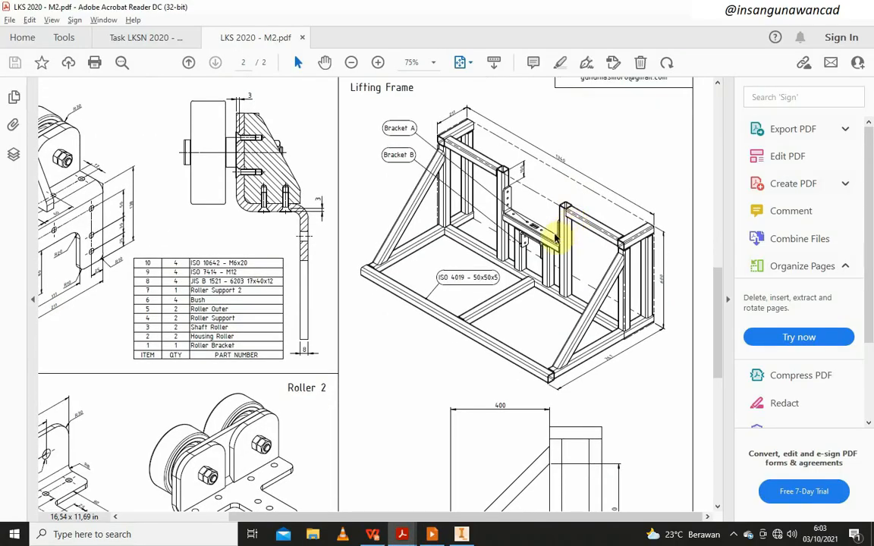
ctrl+scroll(569, 195, up, 4)
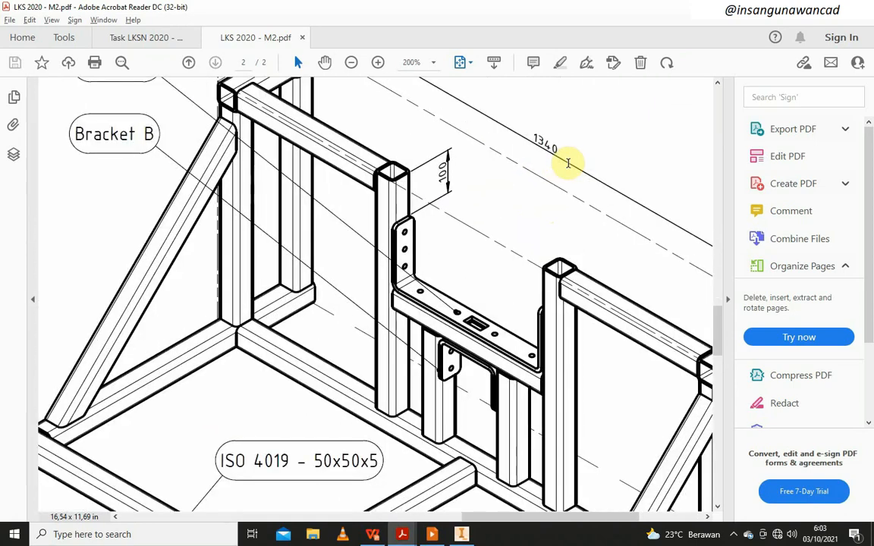
key(alt+Tab)
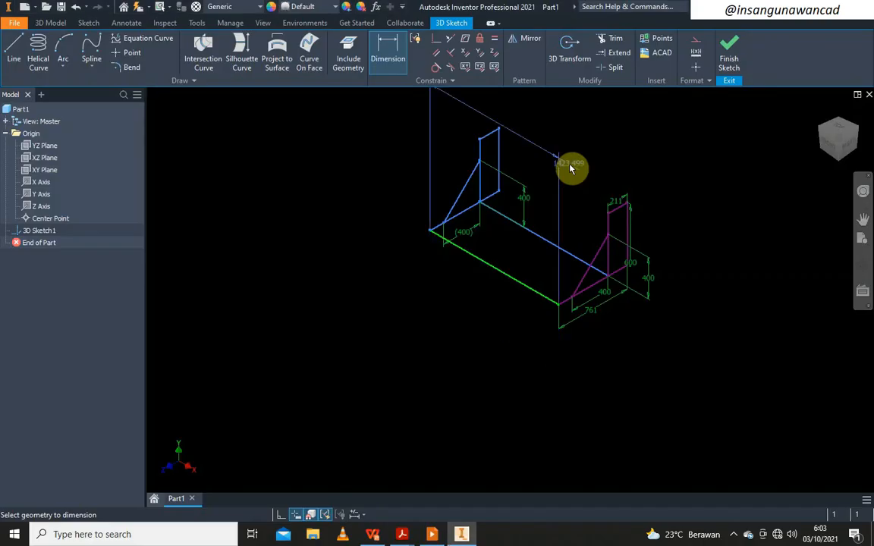
click(493, 318)
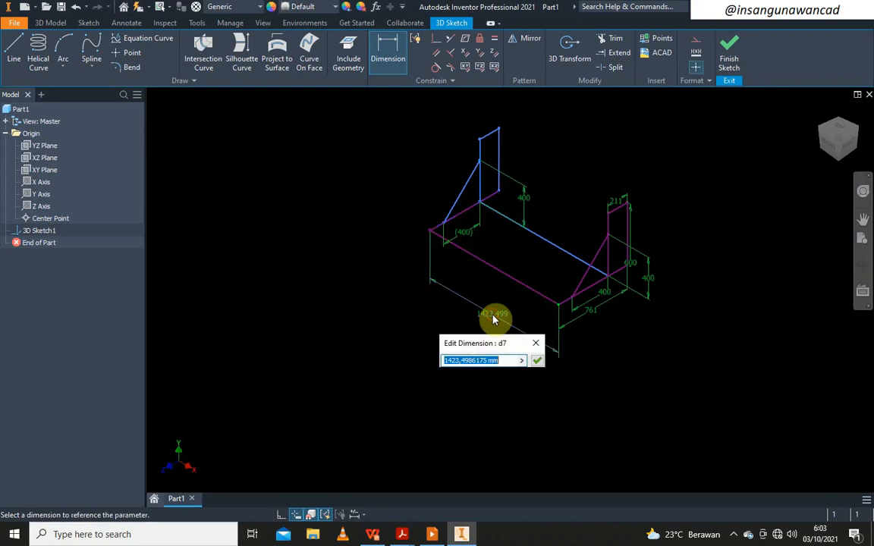
text(1)
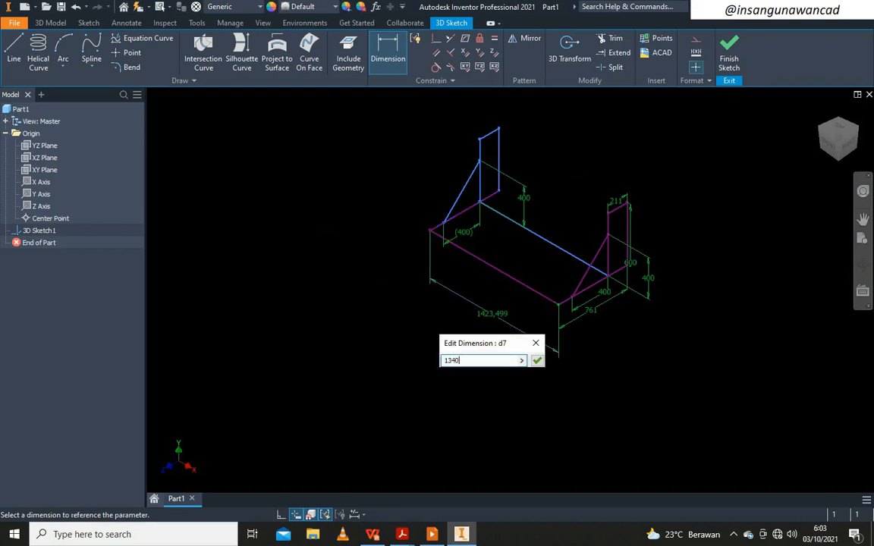
text(340)
key(Return)
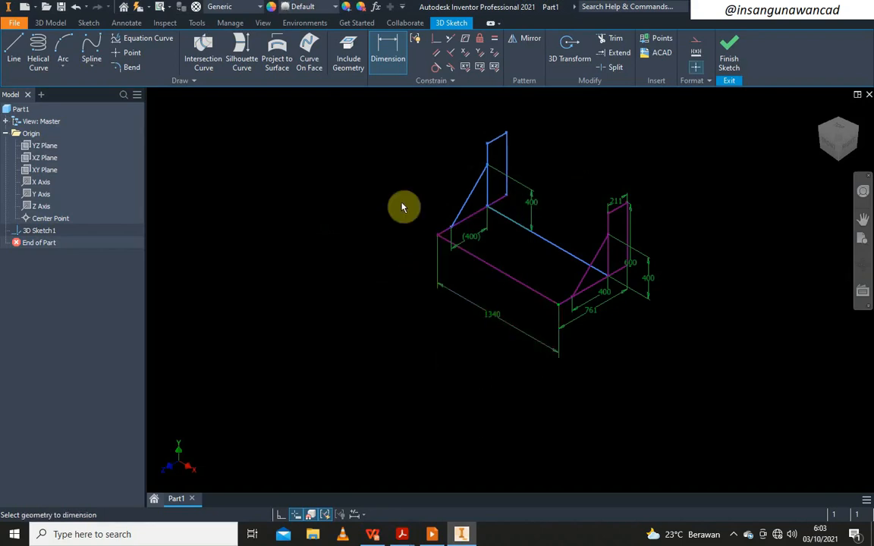
- End dimensioning and test whether the opposite side still moves by pulling the rear upright's top corner
right_click(449, 174)
click(469, 196)
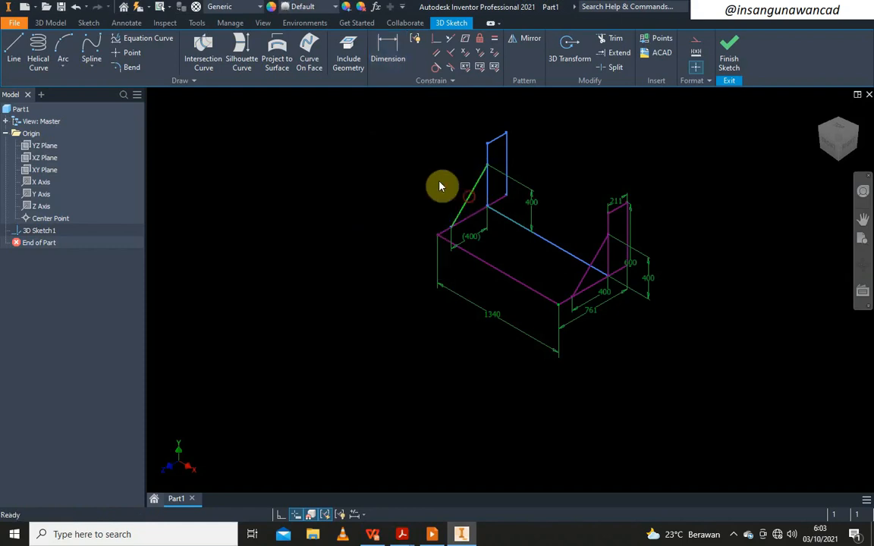
drag(506, 133, 543, 125)
scroll(531, 152, up, 6)
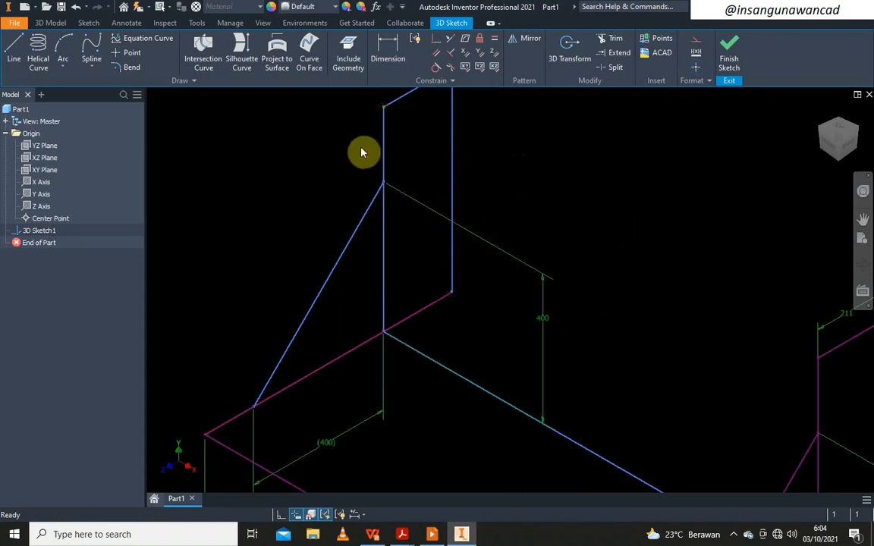
scroll(386, 227, down, 5)
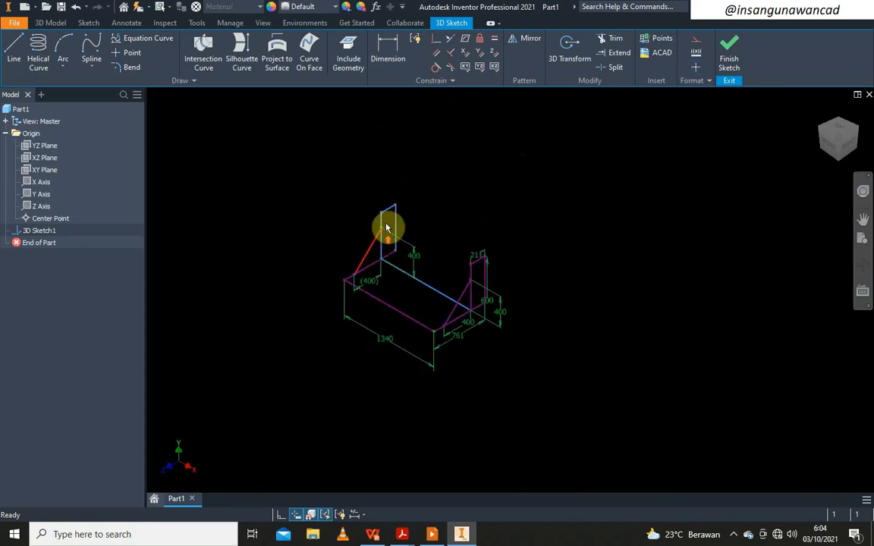
- Try to add a height dimension to the opposite side's rear upright
key(d)
scroll(415, 192, up, 2)
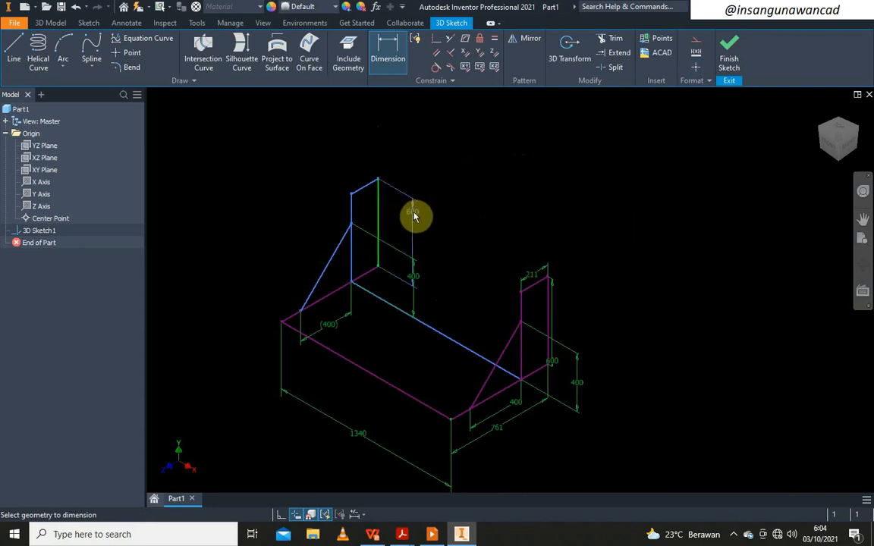
click(562, 351)
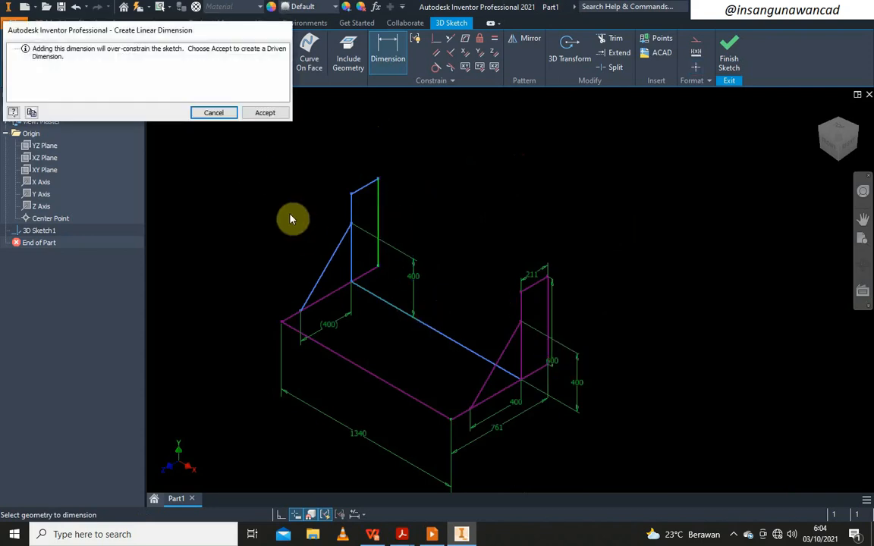
click(213, 113)
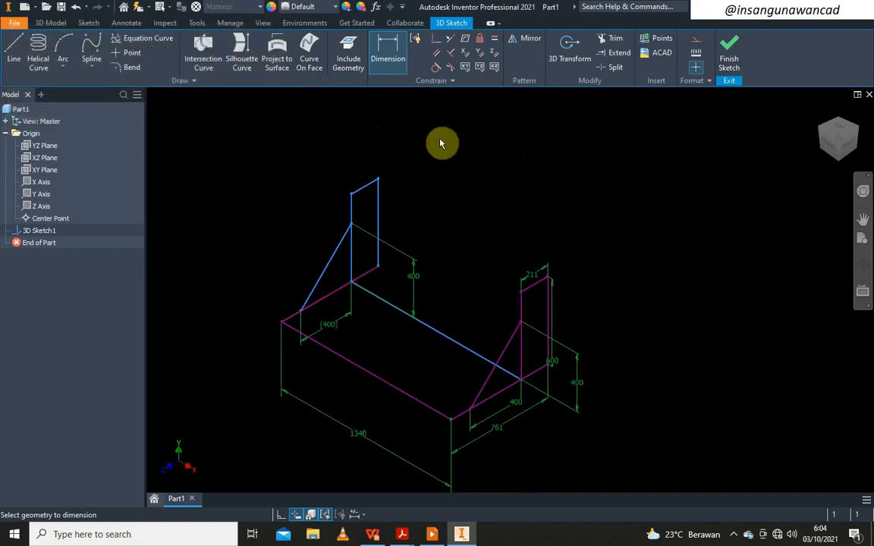
- Try to constrain the opposite side's diagonal brace perpendicular to the cross line between the front uprights' feet
click(450, 52)
click(372, 289)
click(337, 246)
click(265, 112)
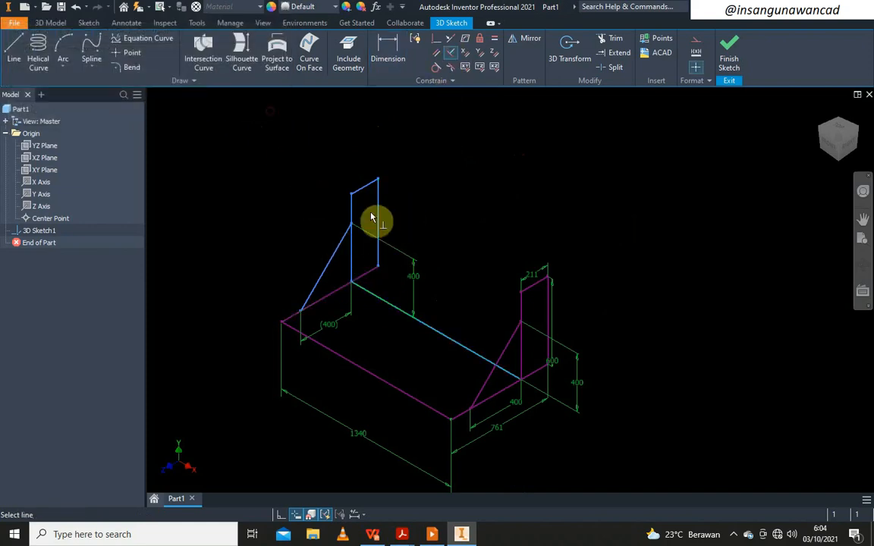
right_click(478, 244)
click(515, 244)
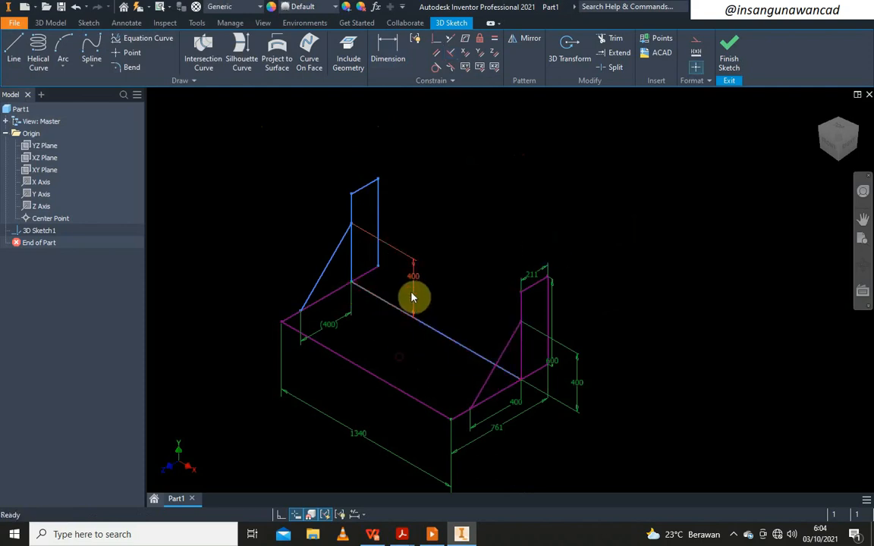
- Move the opposite brace's 400 mm height dimension to the outer side of the frame and switch to the drawing in Acrobat Reader
drag(314, 237, 345, 232)
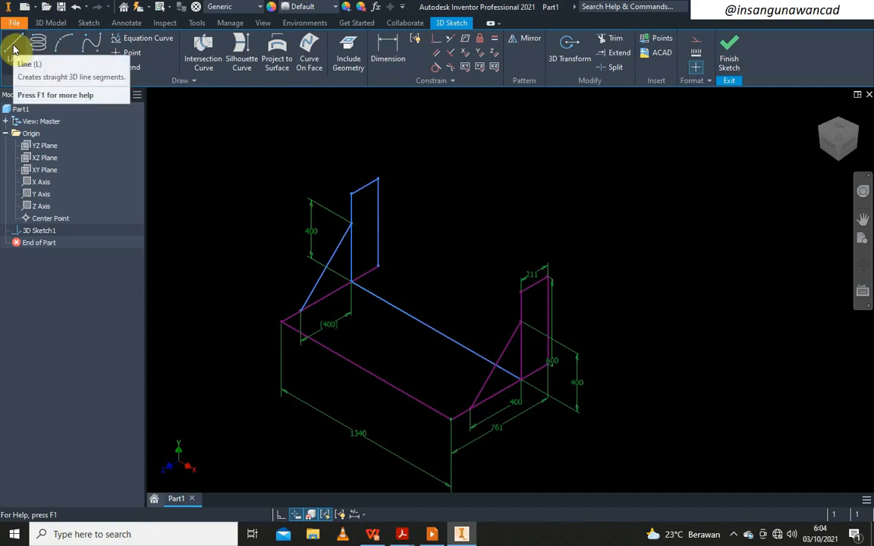
key(alt+Tab)
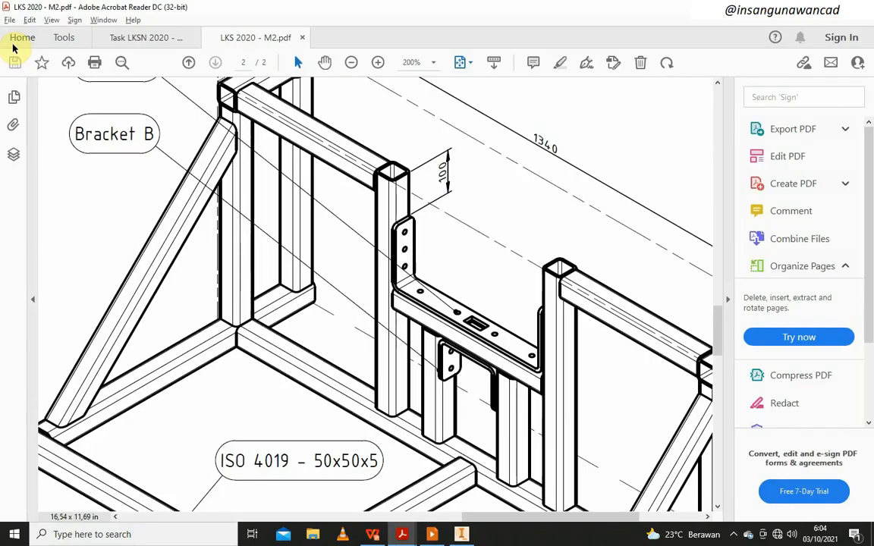
- Examine the inner uprights and the Bracket A and B area of the Lifting Frame in the PDF drawing
scroll(311, 113, up, 1)
scroll(312, 113, down, 1)
scroll(326, 129, down, 1)
scroll(379, 189, up, 1)
scroll(522, 296, down, 1)
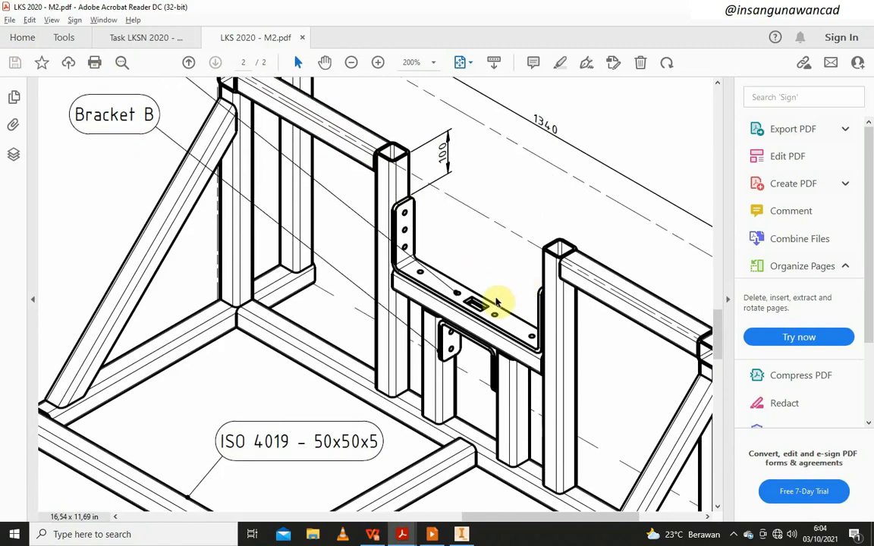
scroll(454, 339, down, 1)
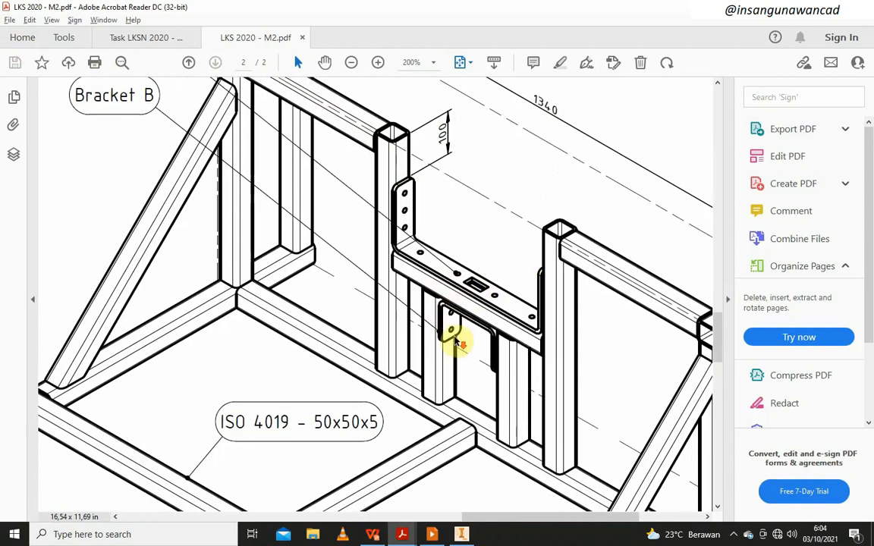
scroll(453, 334, up, 1)
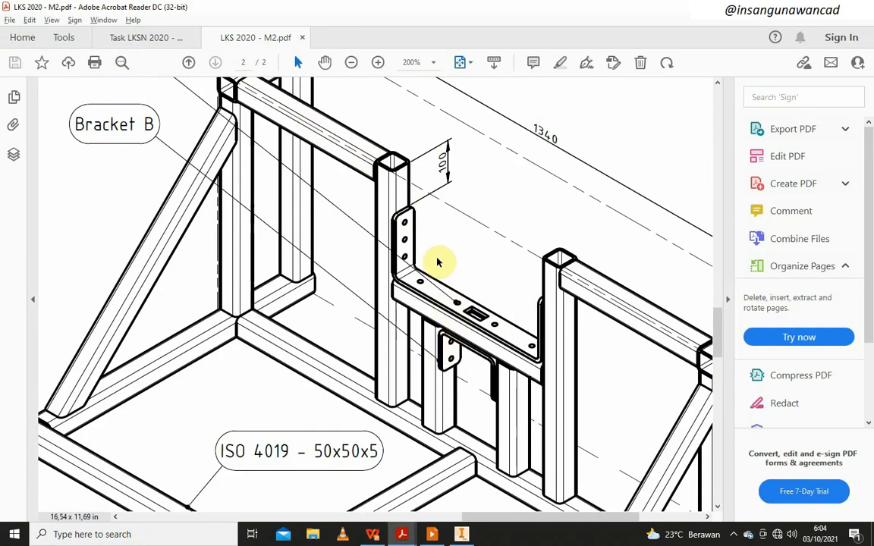
- Switch to Inventor and draw a 3D line connecting the top corners of the two front uprights
key(alt+Tab)
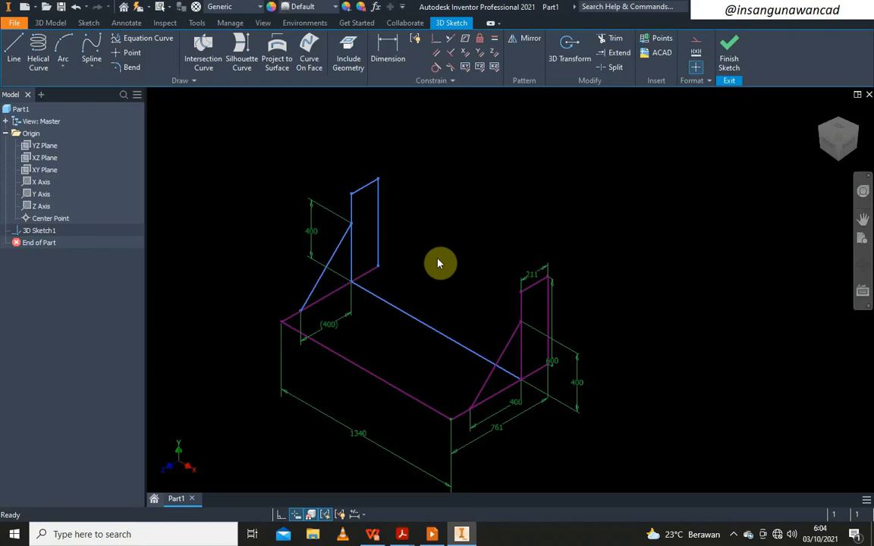
click(14, 50)
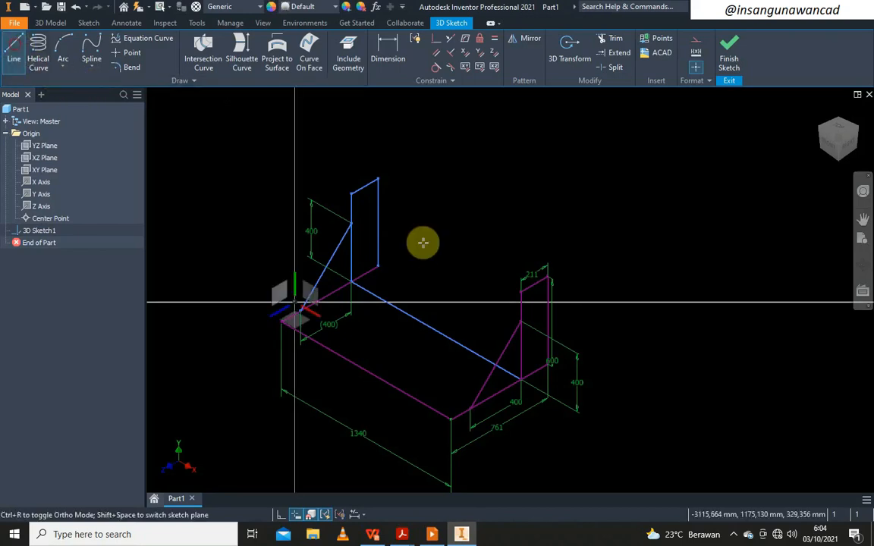
click(352, 195)
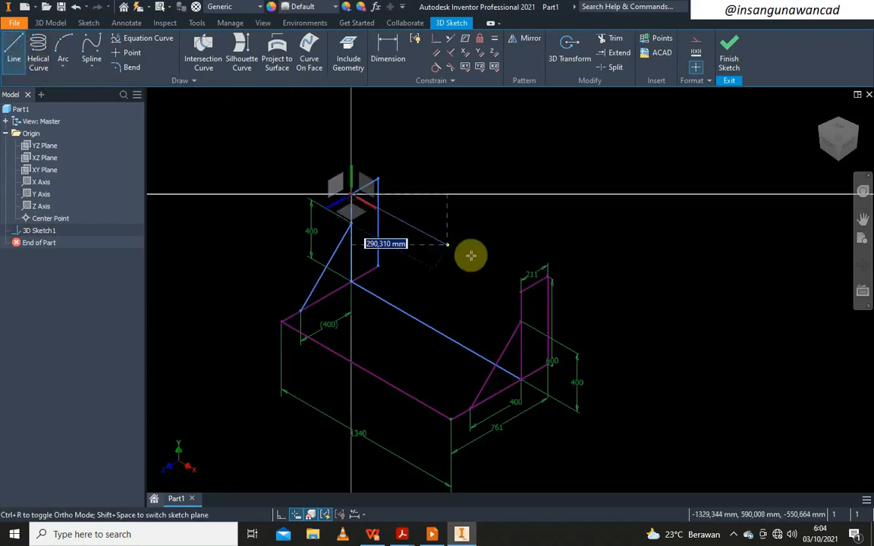
click(522, 292)
right_click(495, 175)
click(540, 172)
- Switch to LKS 2020 - M2.pdf and examine the Lifting Frame's cross members, inner uprights and right side view
click(14, 49)
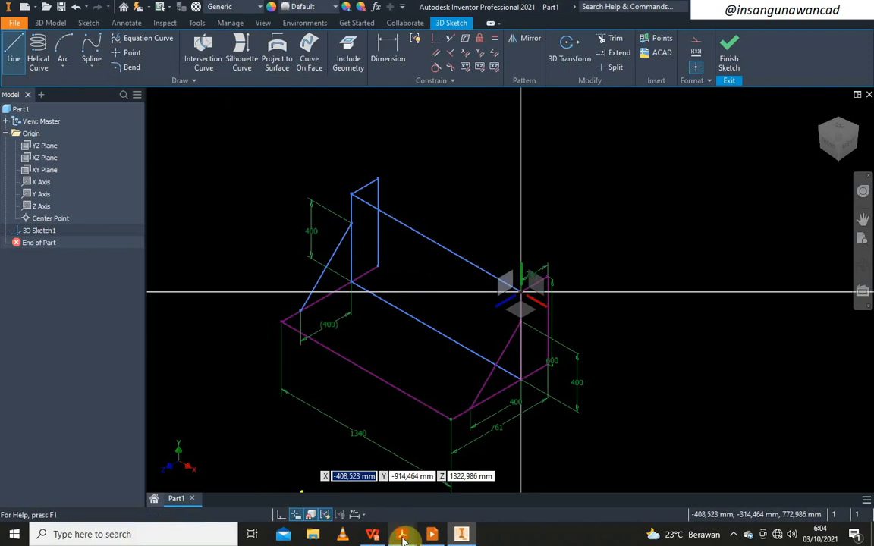
mouse_move(403, 535)
click(489, 474)
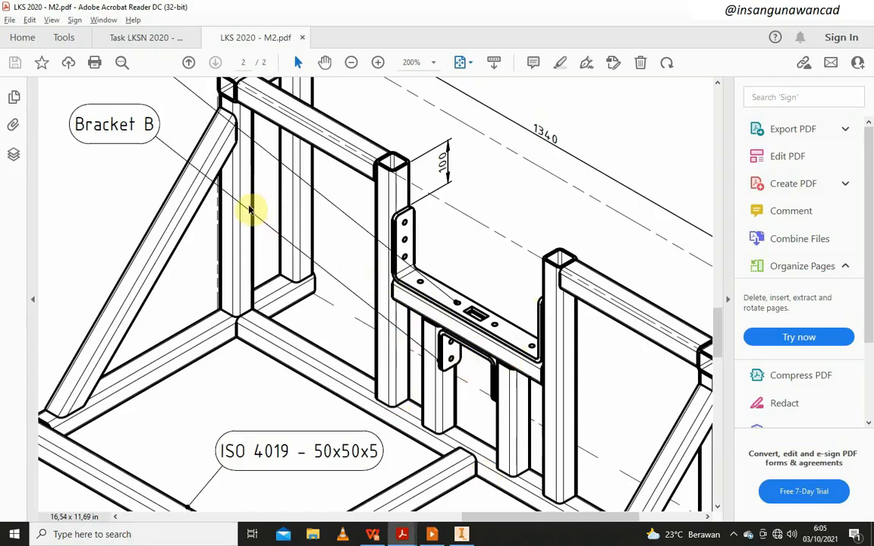
scroll(404, 288, up, 1)
scroll(405, 289, down, 1)
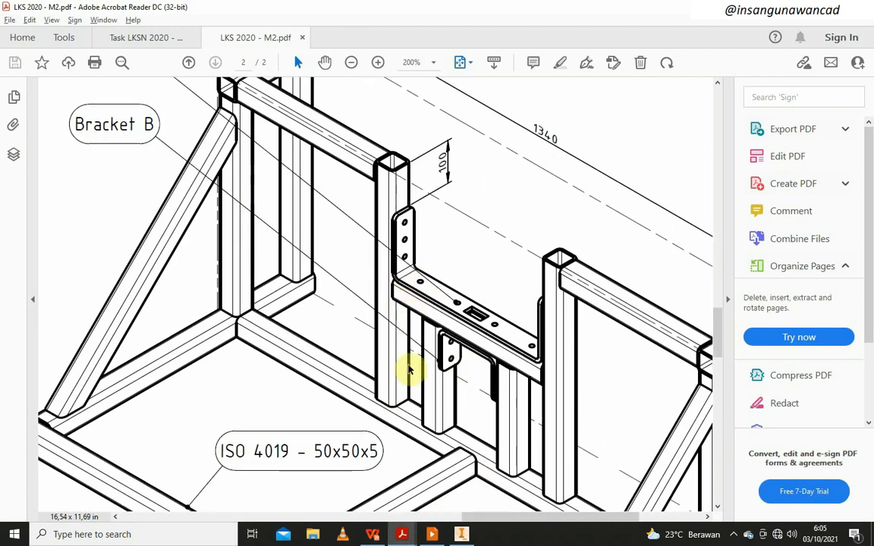
ctrl+scroll(424, 385, down, 3)
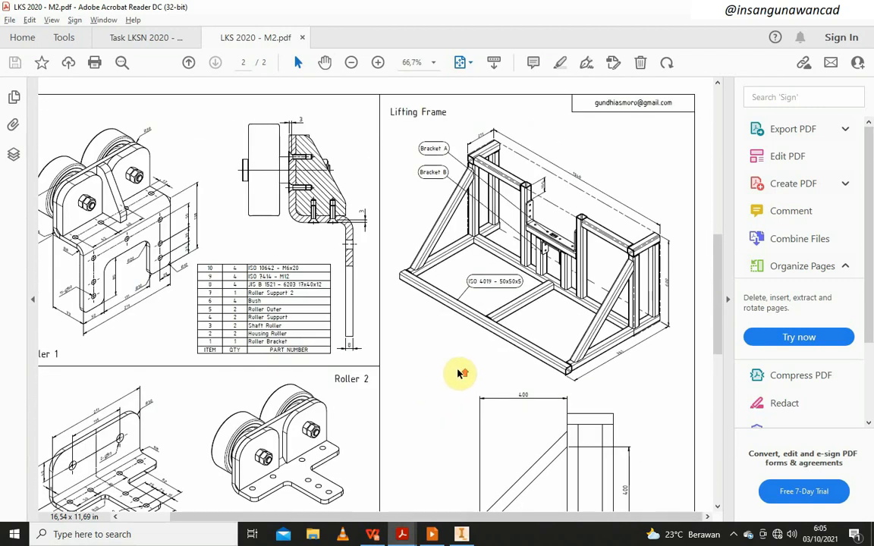
ctrl+scroll(476, 364, up, 1)
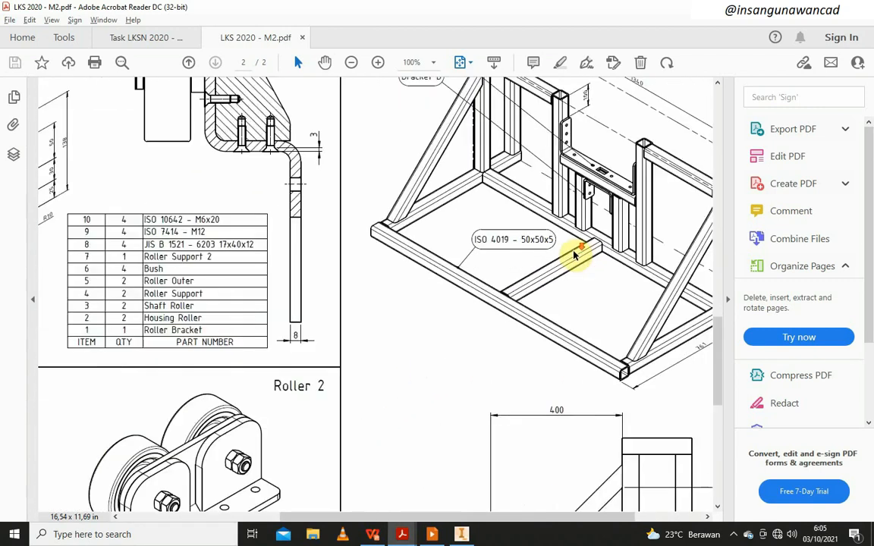
ctrl+scroll(573, 249, down, 1)
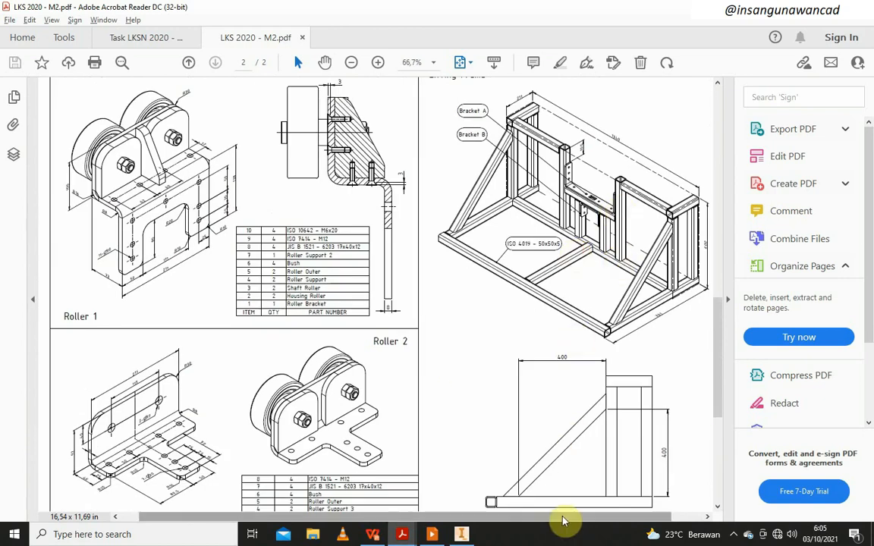
drag(579, 517, 621, 523)
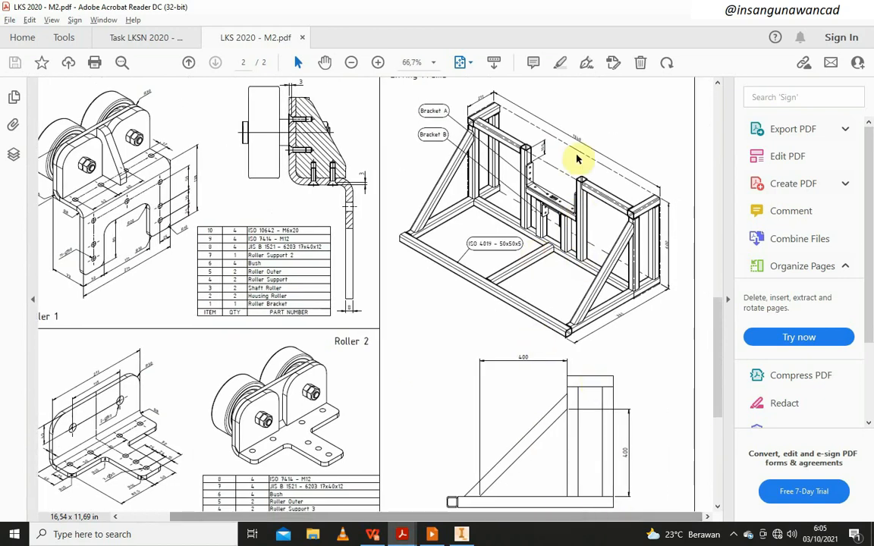
scroll(565, 211, up, 1)
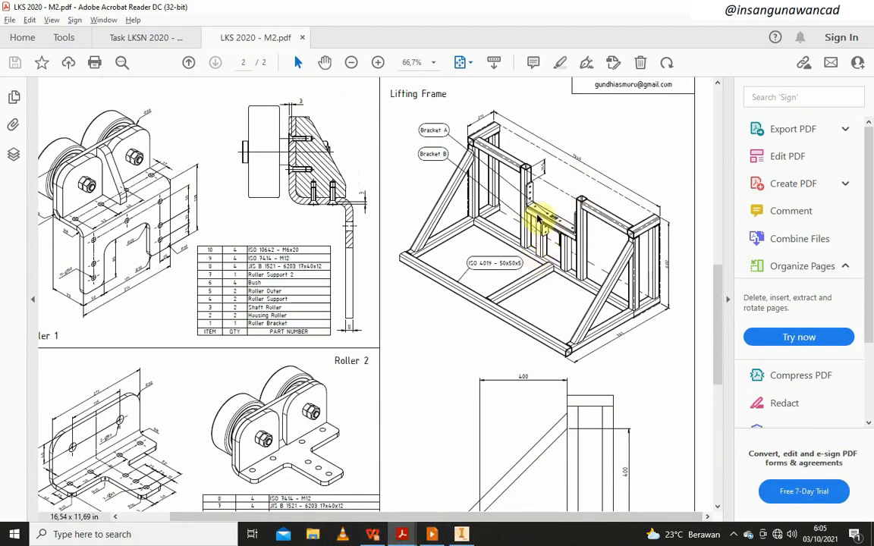
scroll(621, 413, down, 2)
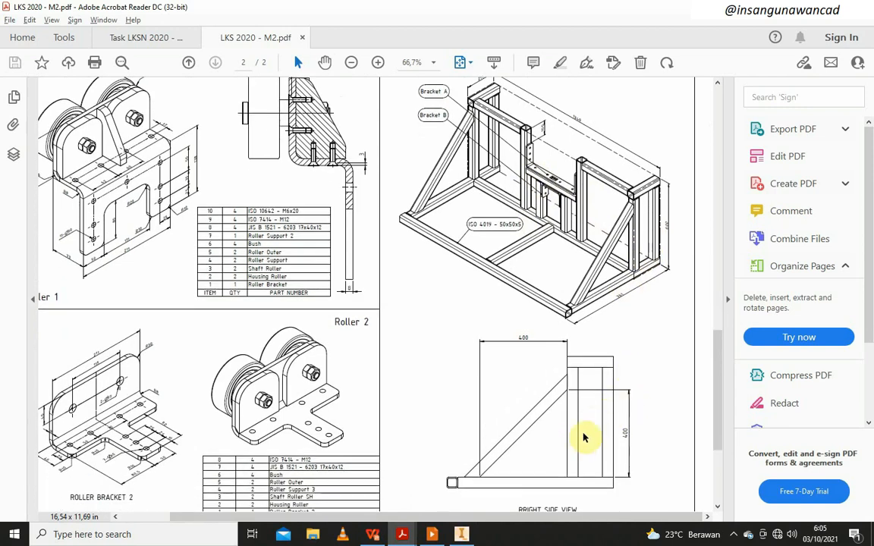
scroll(453, 376, up, 1)
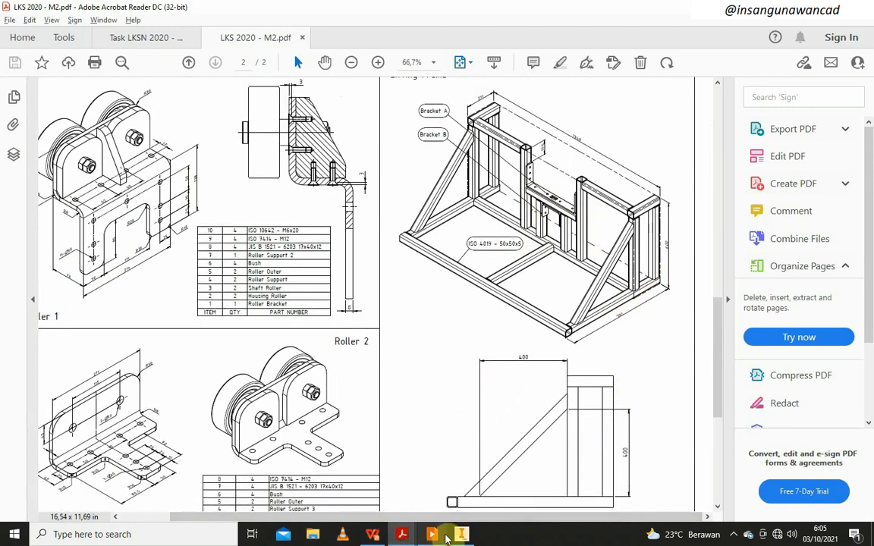
- Return to Inventor and draw a middle cross line about 1341 mm long between the two front uprights, slightly above the base cross line
click(461, 536)
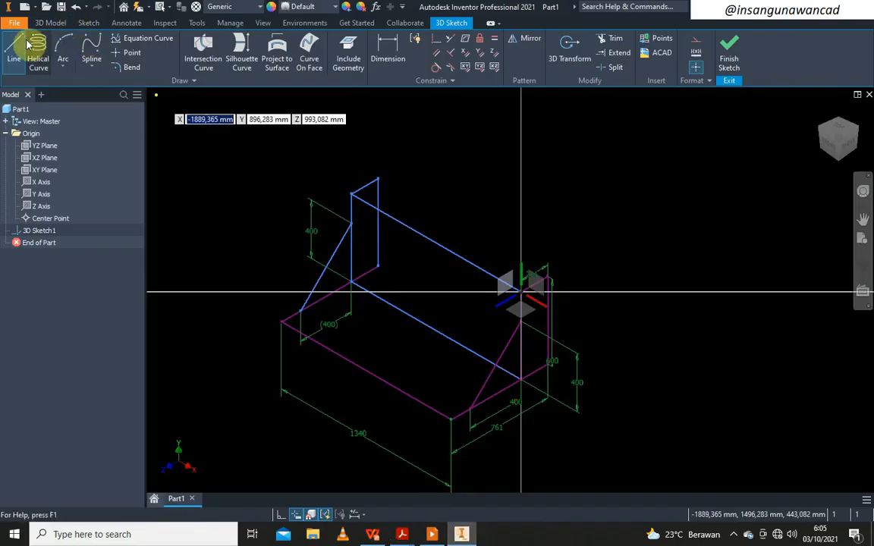
click(349, 244)
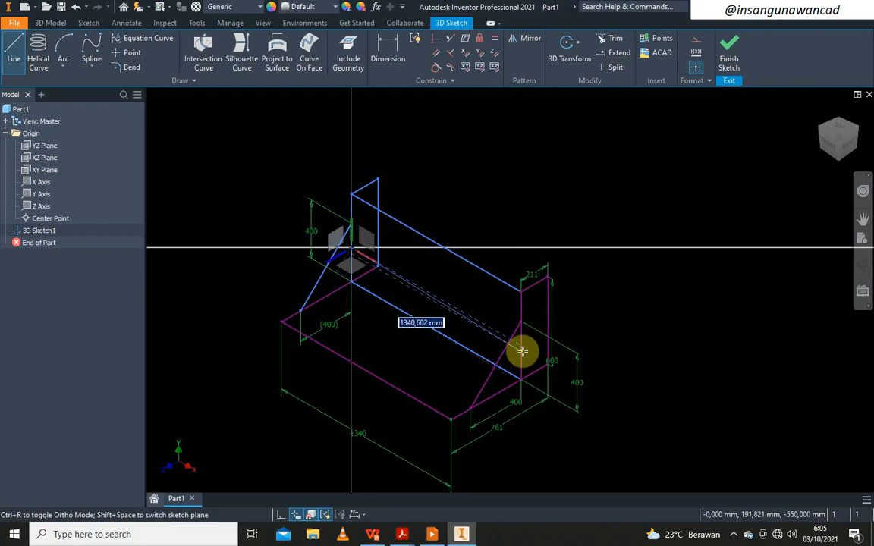
click(522, 351)
right_click(515, 190)
click(510, 197)
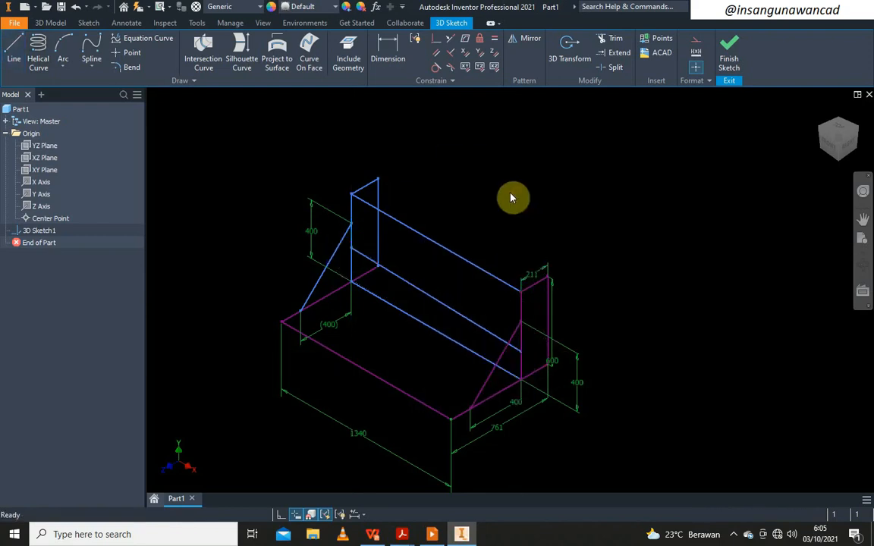
- Draw a short vertical line about 219 mm long from the middle cross line down to the base cross line, nearer the far side frame
click(15, 46)
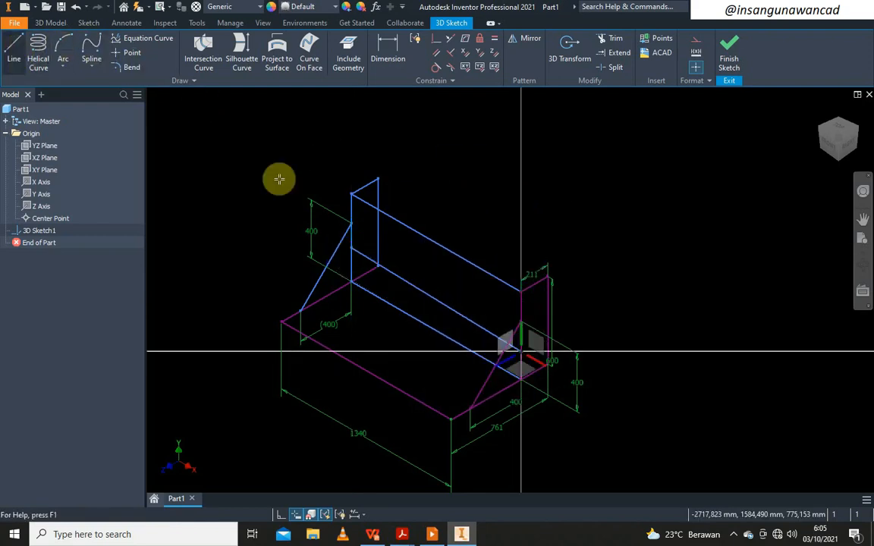
click(406, 283)
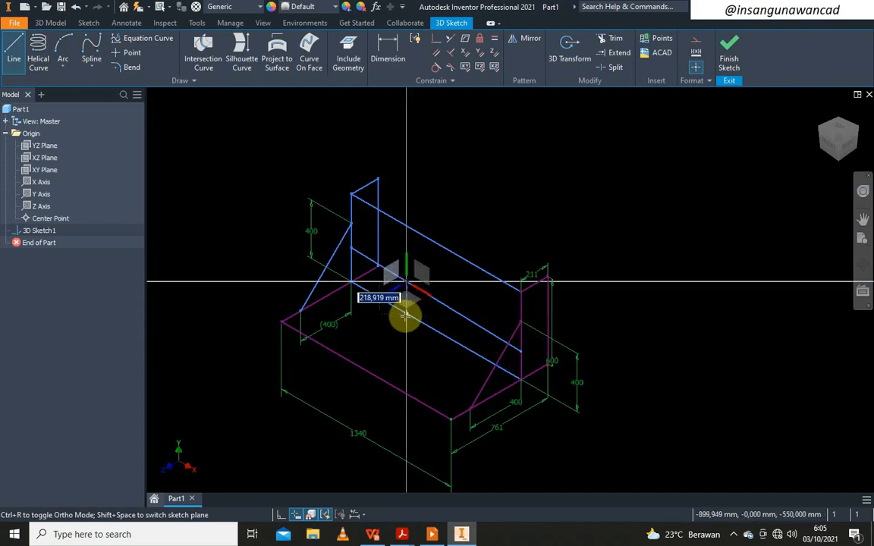
click(407, 314)
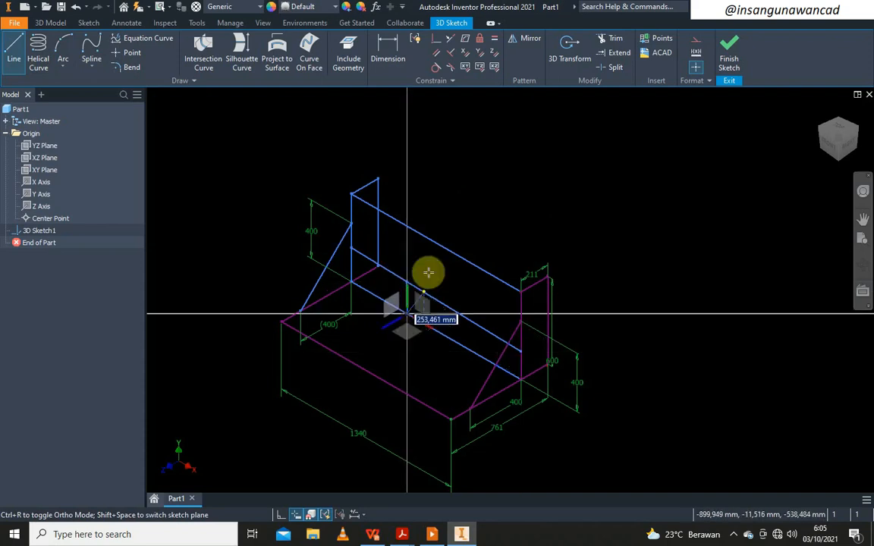
right_click(423, 270)
click(456, 291)
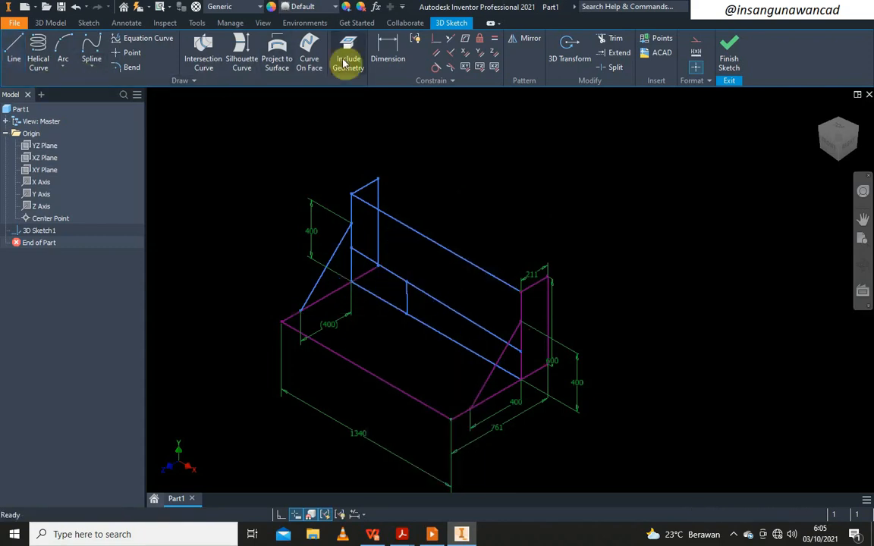
- Constrain the middle cross line perpendicular to the far front upright and the short vertical line perpendicular to the base cross line
click(451, 52)
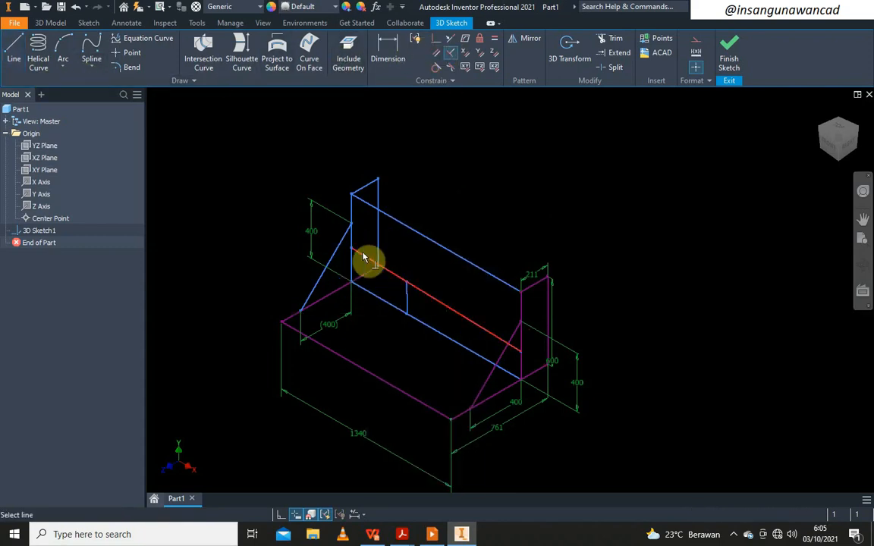
click(373, 210)
click(353, 211)
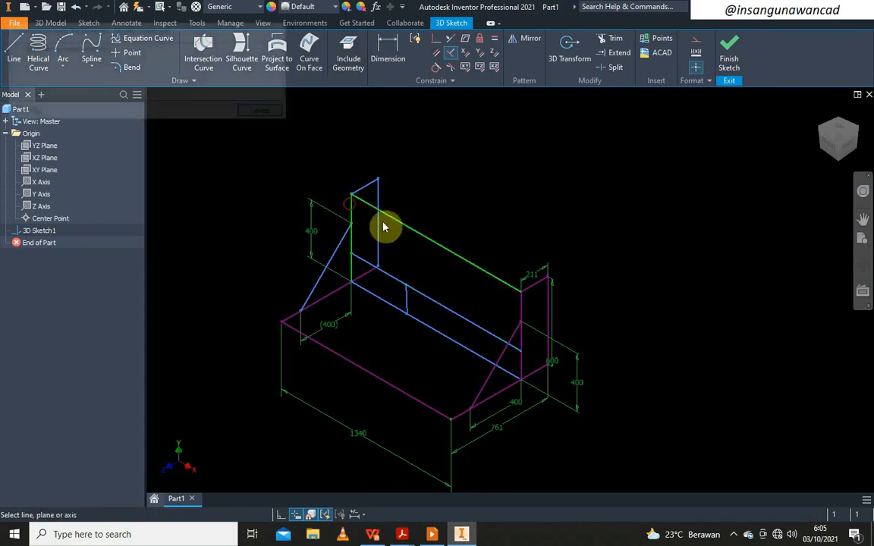
click(265, 114)
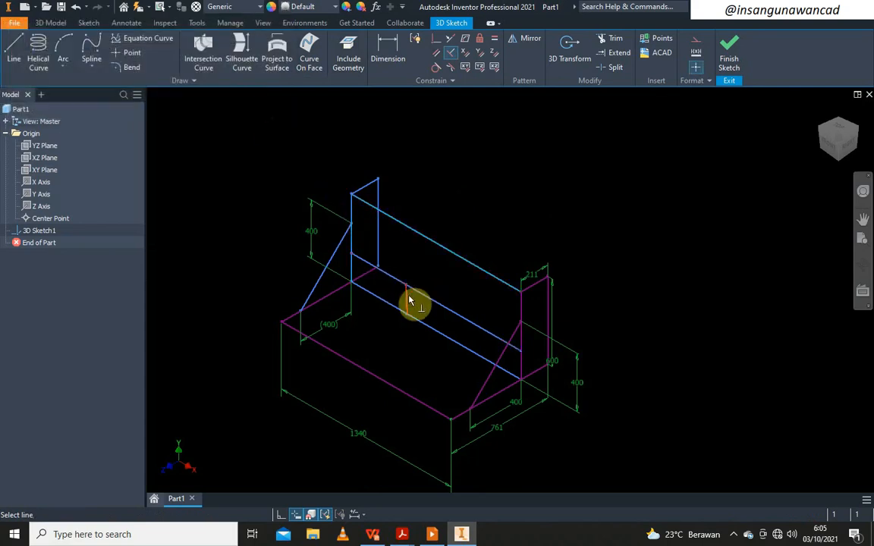
click(402, 311)
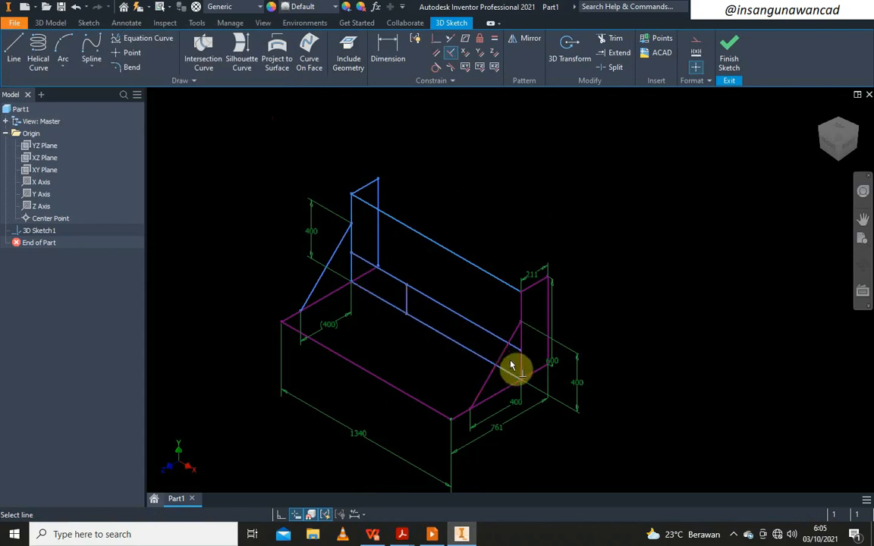
right_click(460, 284)
click(498, 293)
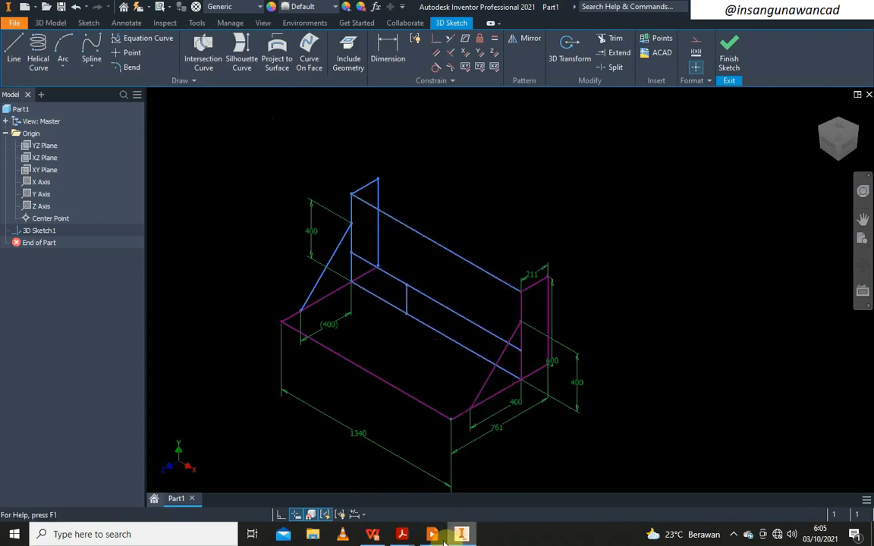
- Check the Lifting Frame's inner uprights in LKS 2020 - M2.pdf, and return to Inventor
mouse_move(402, 534)
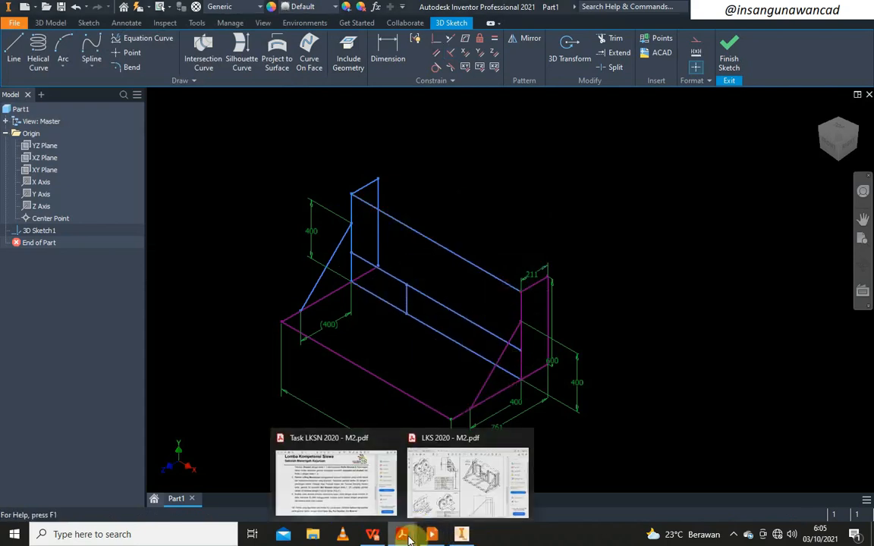
click(436, 494)
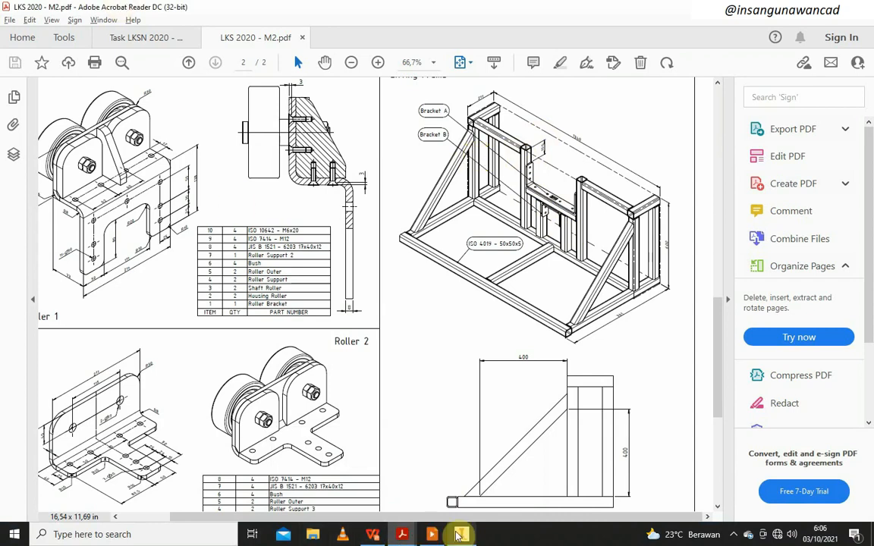
mouse_move(461, 534)
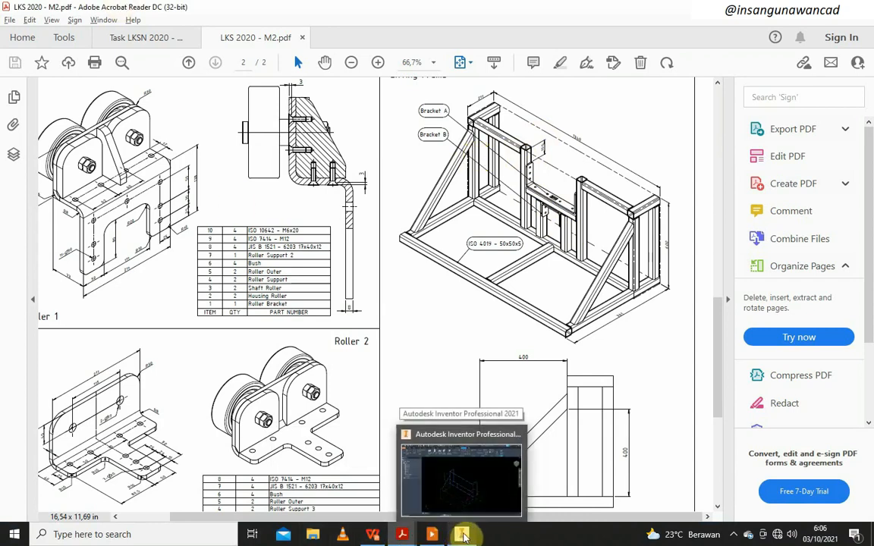
click(447, 485)
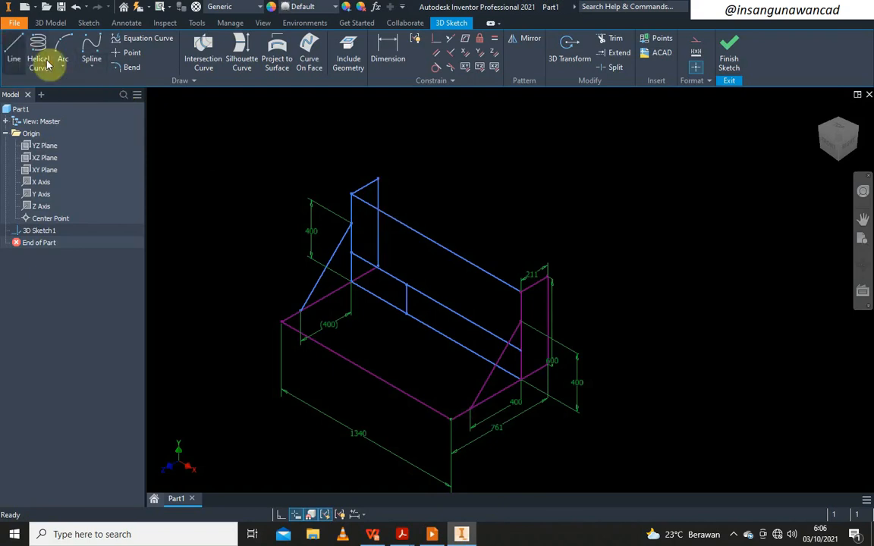
- Draw a second short vertical line about 200 mm long from the middle cross line down to the base cross line, nearer the near side frame
click(20, 51)
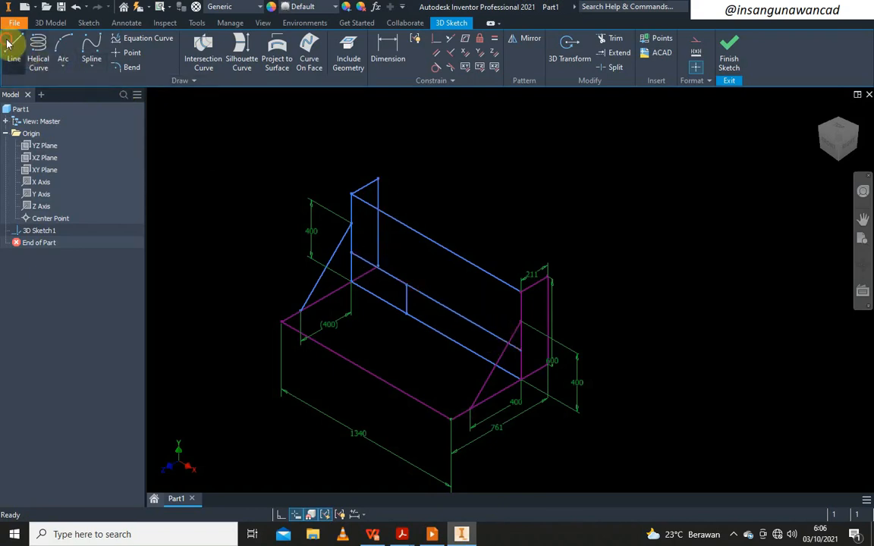
scroll(444, 312, up, 4)
click(455, 305)
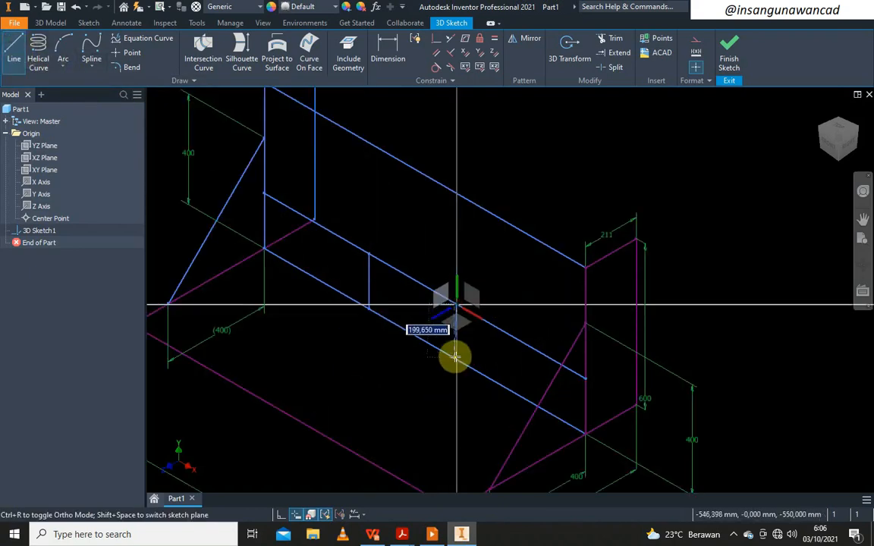
click(455, 358)
right_click(446, 311)
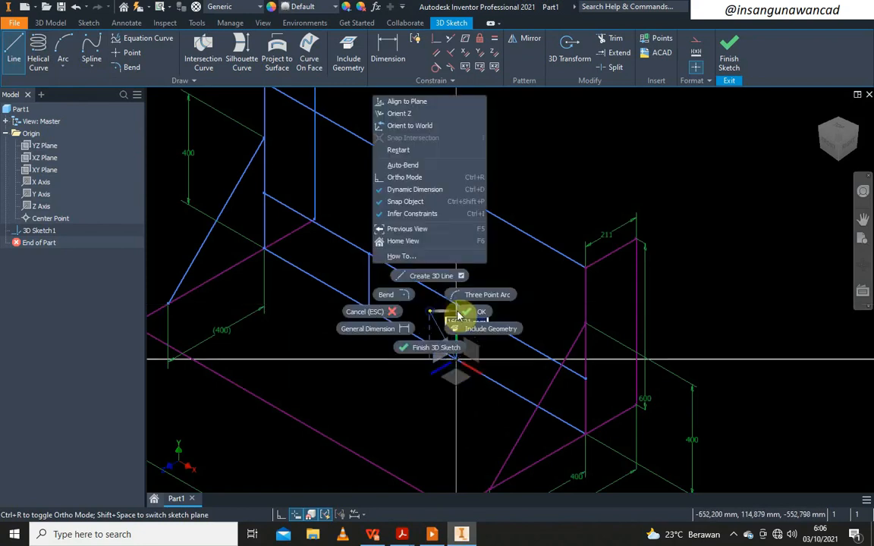
click(493, 294)
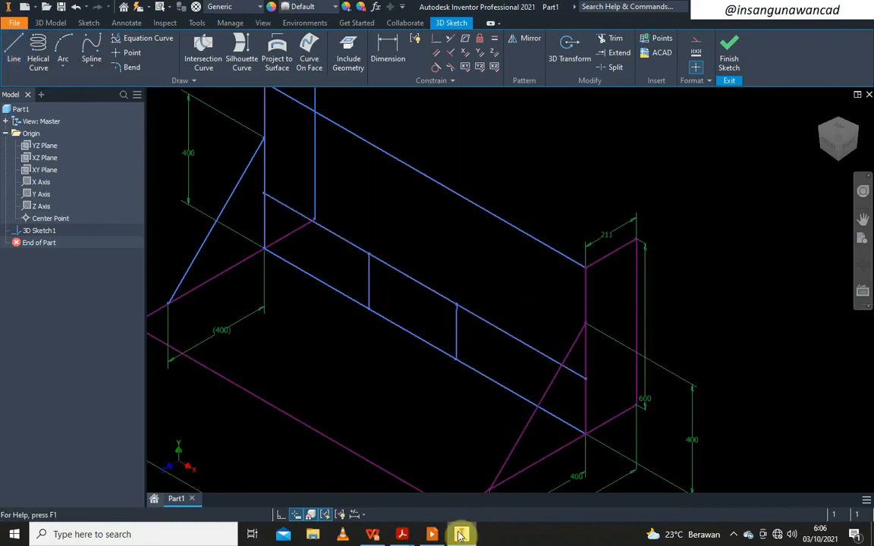
- Examine the uprights around Bracket A and Bracket B in LKS 2020 - M2.pdf, and switch back to Inventor
mouse_move(432, 537)
mouse_move(402, 535)
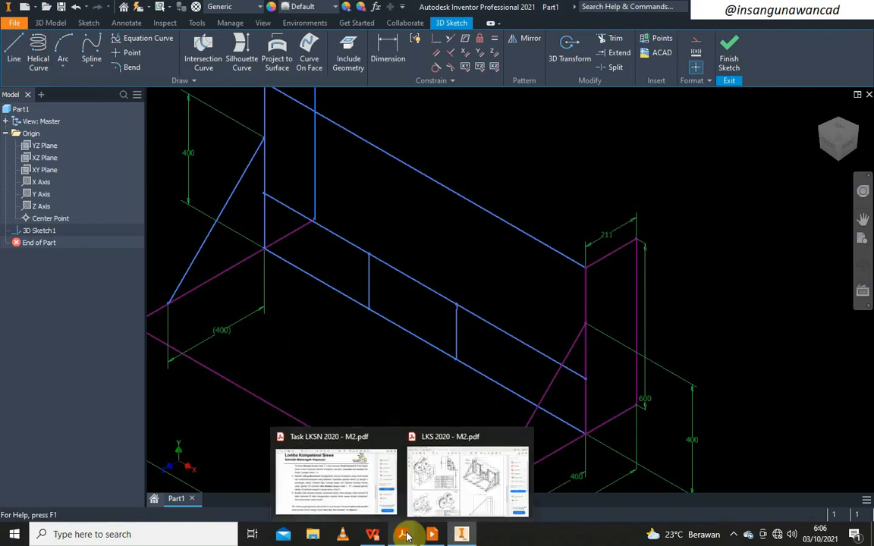
click(440, 502)
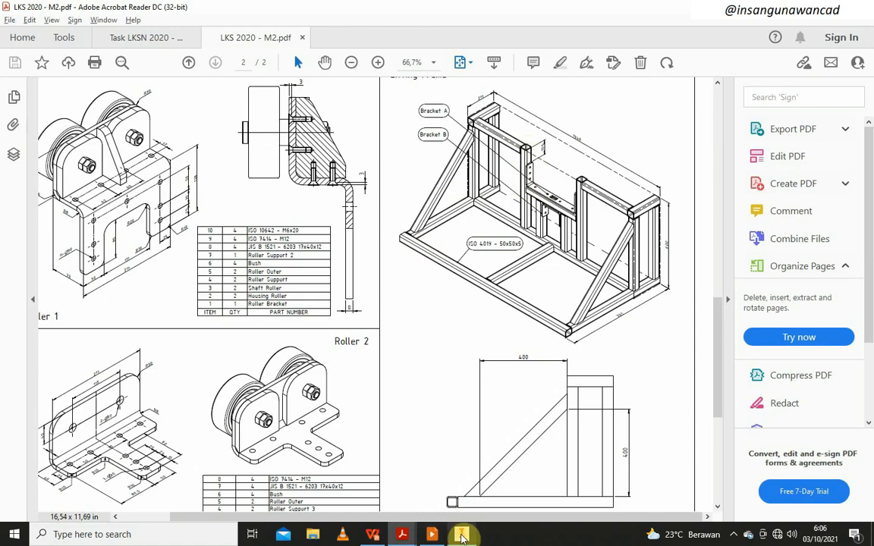
mouse_move(461, 535)
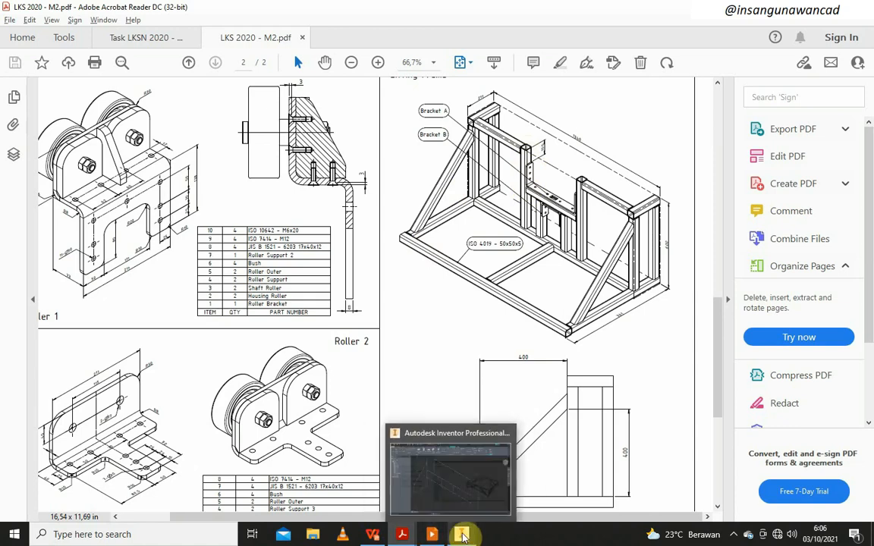
click(461, 536)
- Draw a short vertical line about 200 mm long between the base and middle cross lines, just inside the far short upright
middle_drag(363, 248, 380, 285)
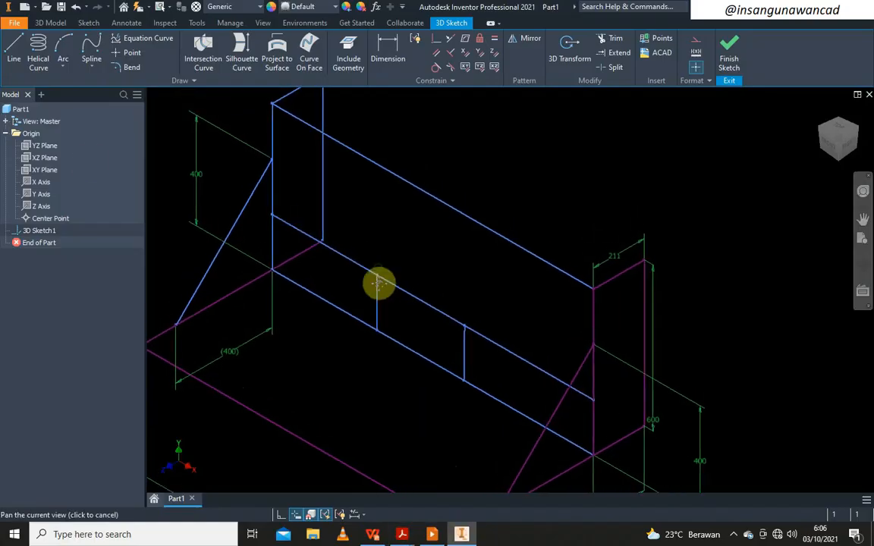
click(14, 53)
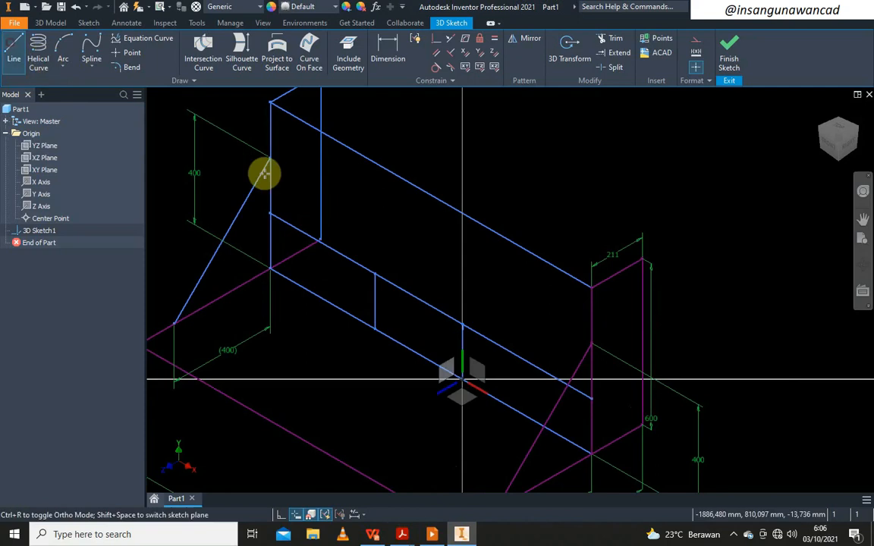
click(397, 342)
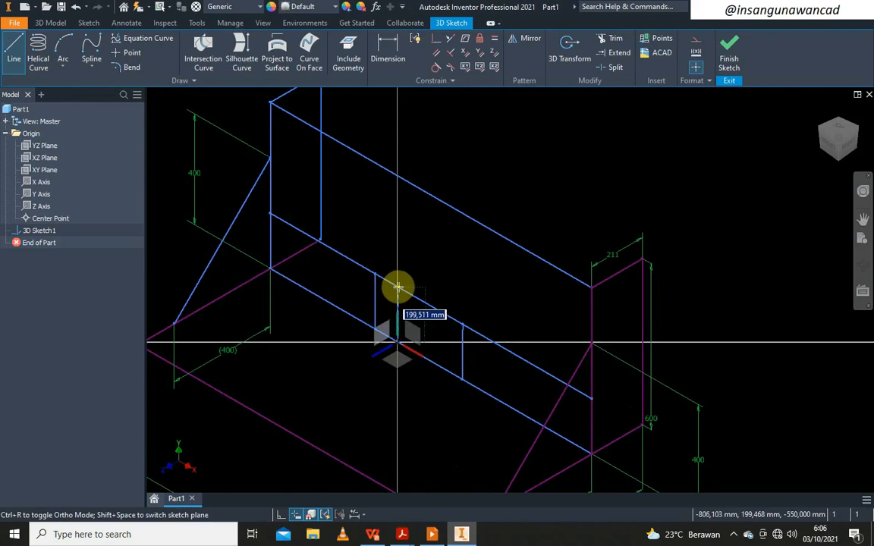
click(397, 287)
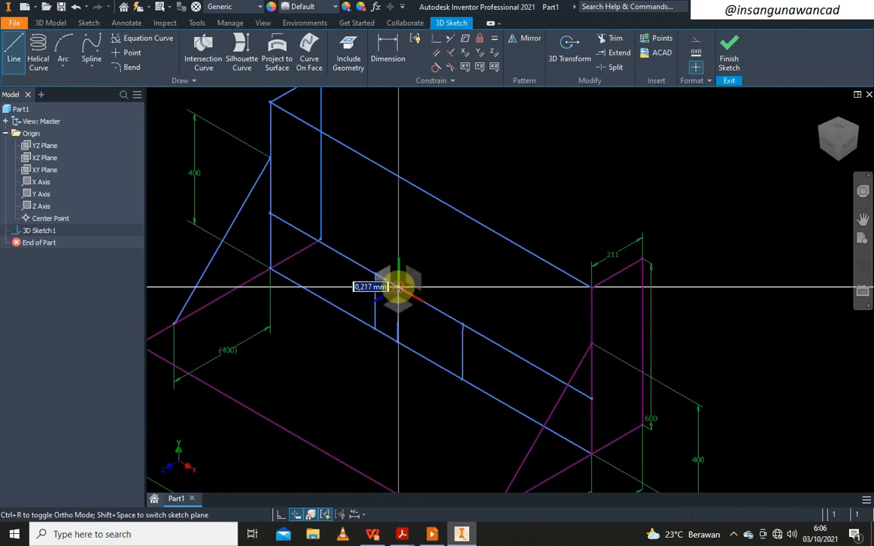
right_click(433, 251)
click(477, 250)
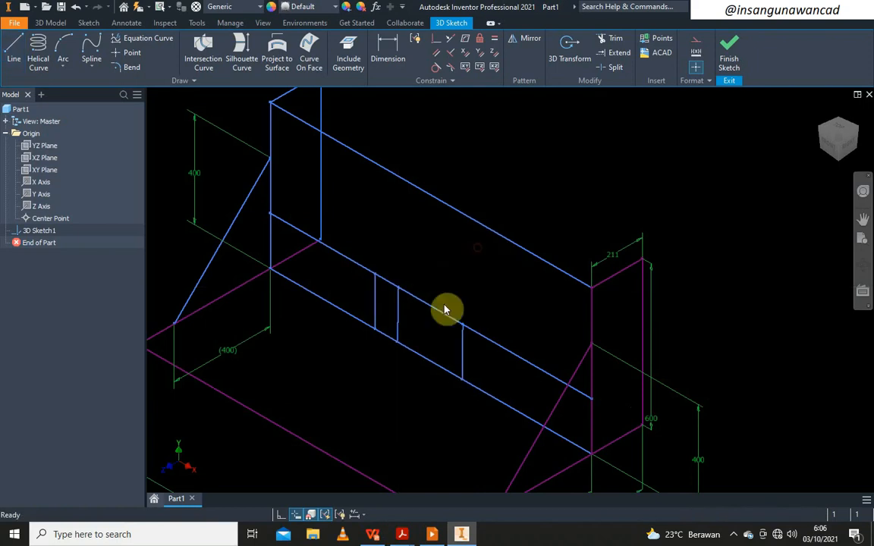
- Draw a fourth short vertical line about 199 mm long from base to middle cross line, between the third line and the near short upright
key(l)
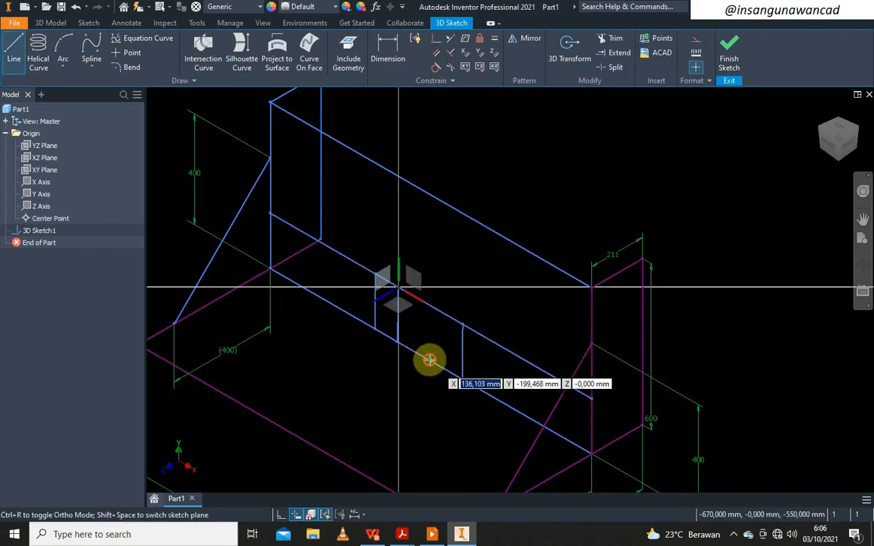
click(430, 362)
click(430, 305)
right_click(429, 269)
click(474, 270)
- Draw an upper vertical line from the top end of the far short upright to the top cross line
key(l)
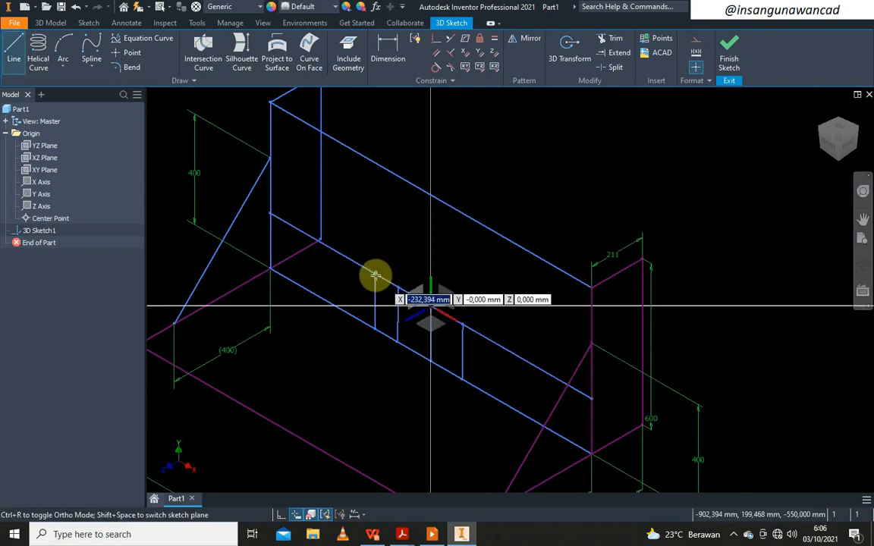
click(374, 274)
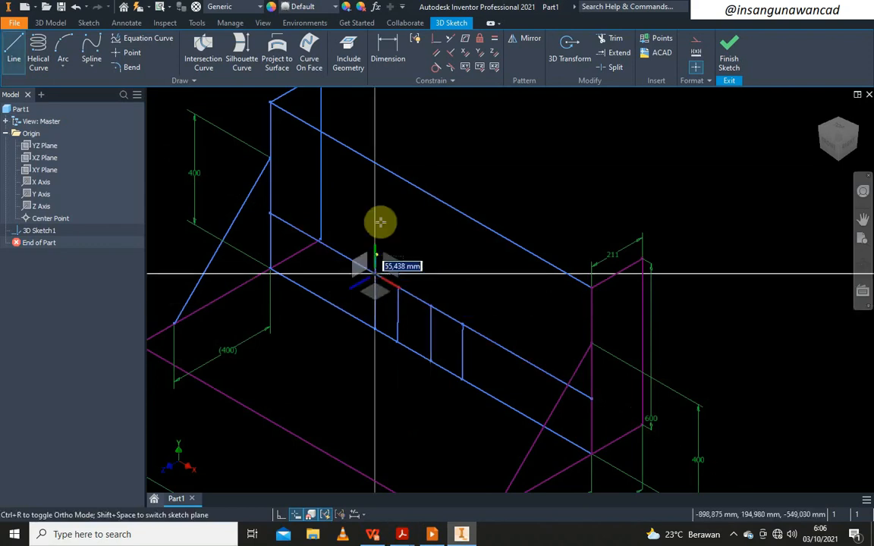
click(374, 163)
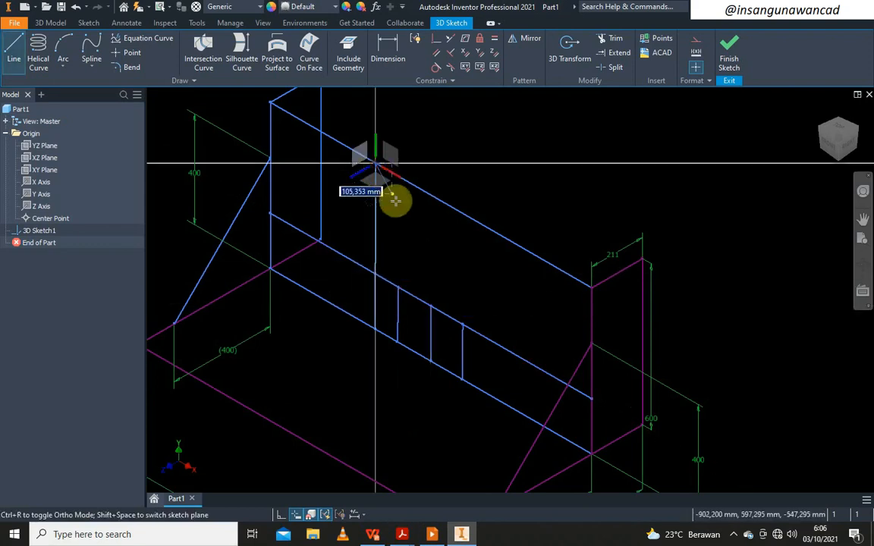
right_click(476, 323)
click(505, 271)
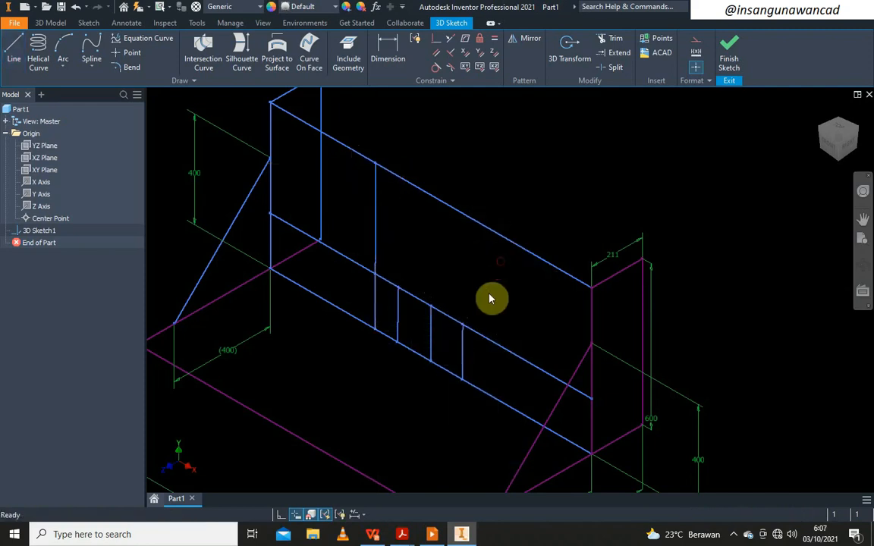
- Draw a line about 401 mm long from the top end of the near short upright to the top cross line
key(l)
click(462, 322)
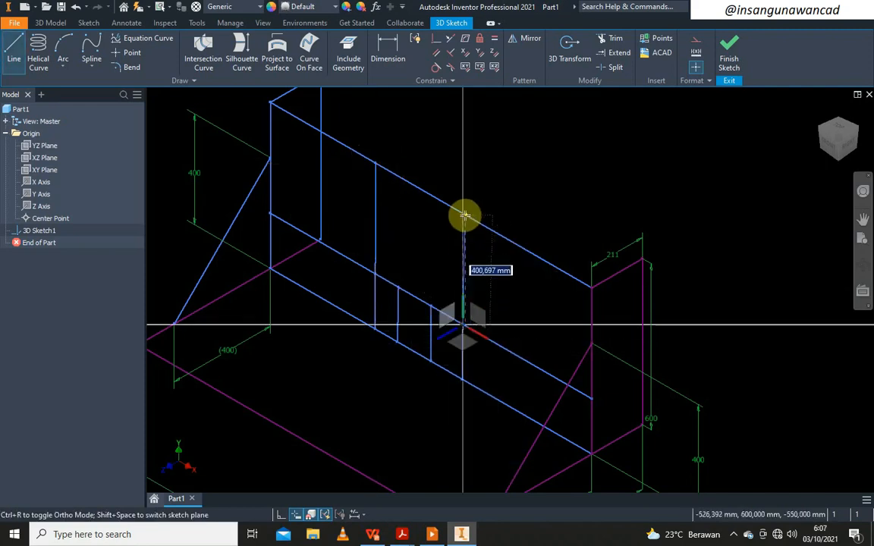
right_click(464, 216)
click(513, 196)
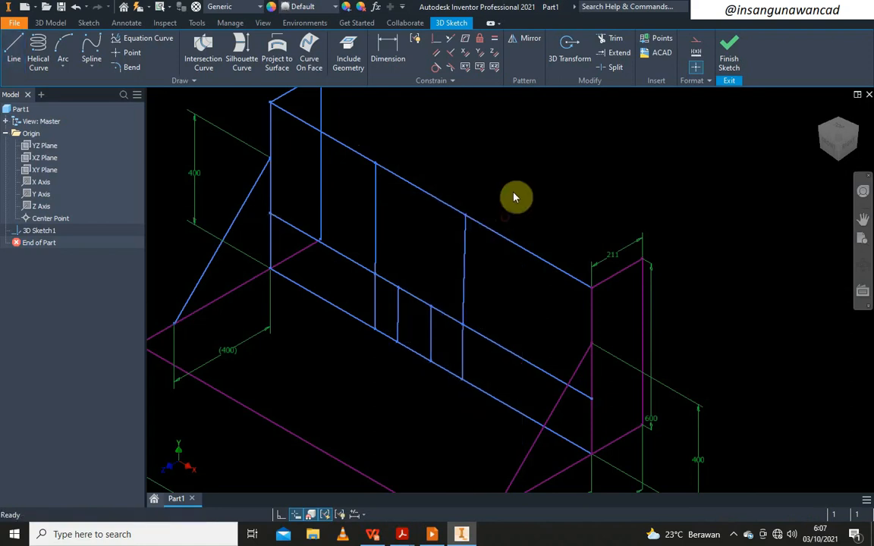
- Constrain each of the two upper vertical lines collinear with the short upright directly below it
middle_drag(462, 173, 442, 164)
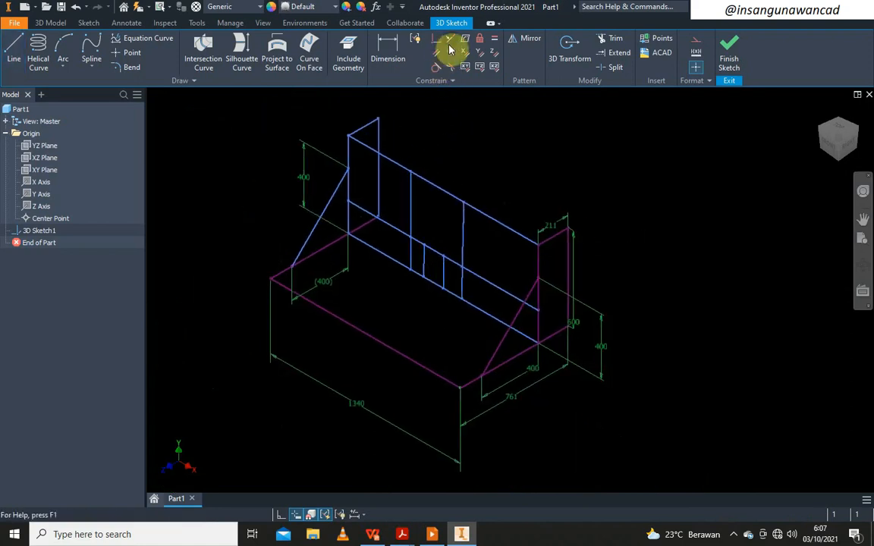
click(411, 207)
click(411, 248)
click(463, 230)
click(463, 282)
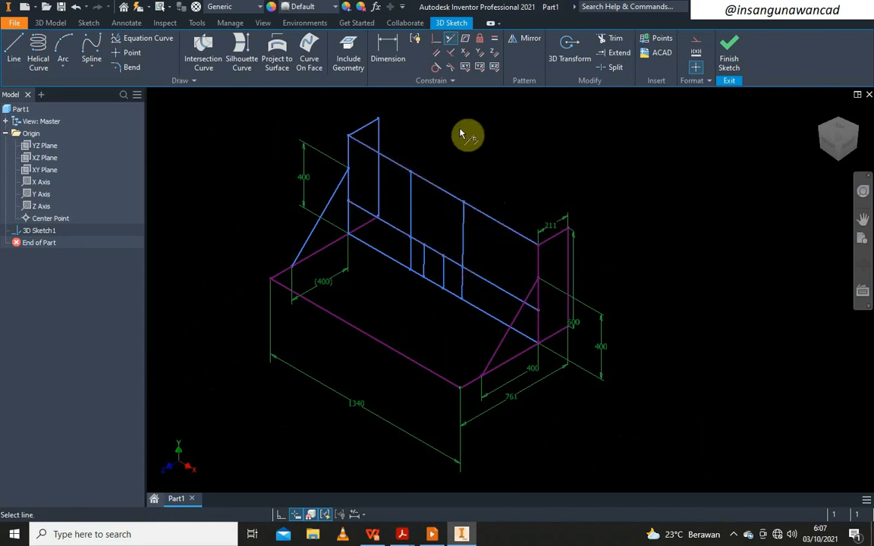
- Try to constrain the near short upright perpendicular to the base cross line and the line above it perpendicular to the top cross line
click(450, 52)
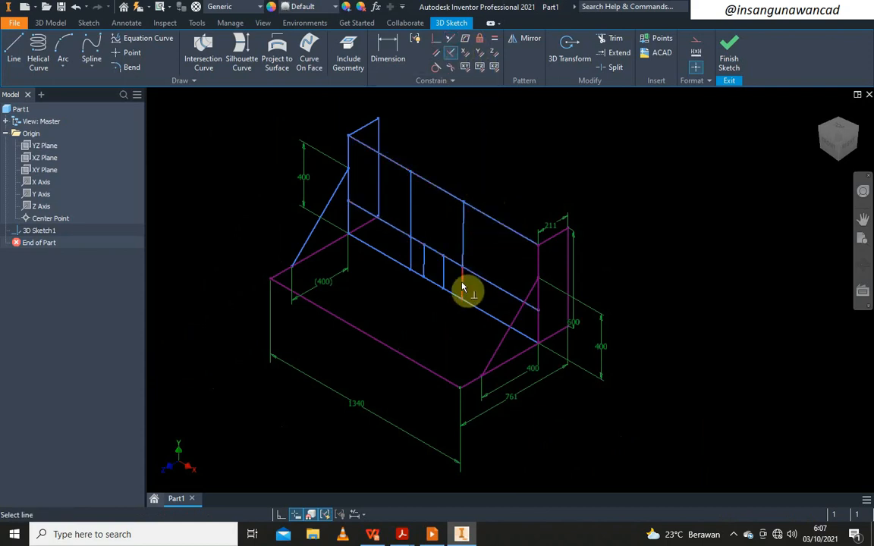
click(468, 305)
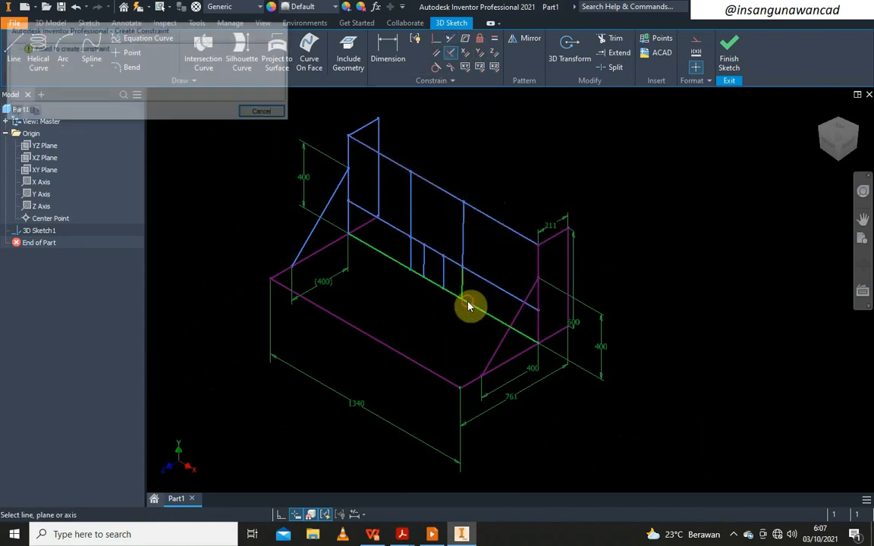
click(277, 114)
click(468, 212)
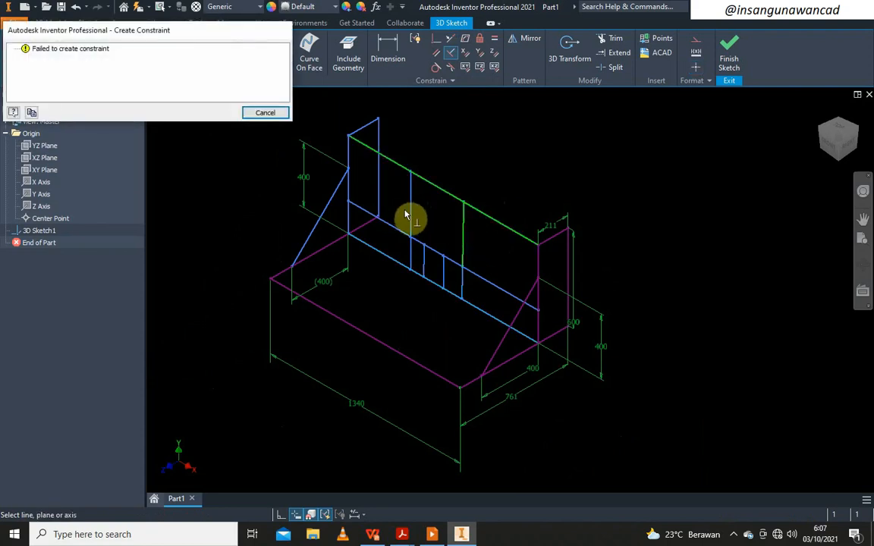
- Delete the near upper vertical line and constrain the short upright below it perpendicular to the base cross line
key(Escape)
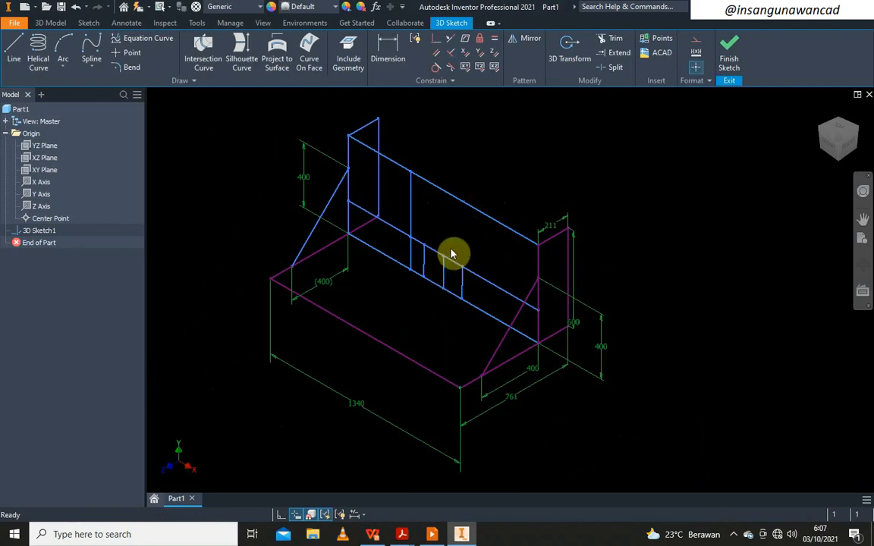
click(451, 54)
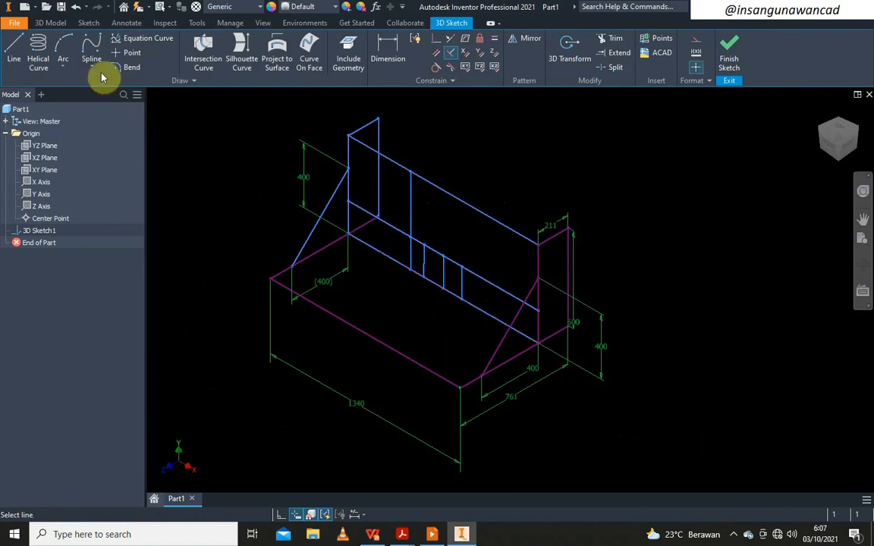
- Redraw the near upper line vertically at 90° from the top end of the near short upright to the top cross line
click(15, 61)
scroll(464, 250, down, 3)
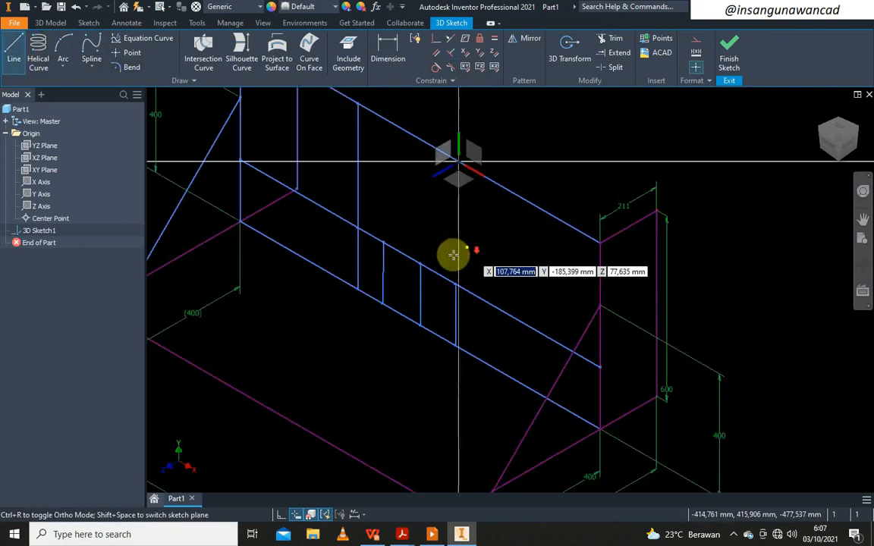
click(455, 284)
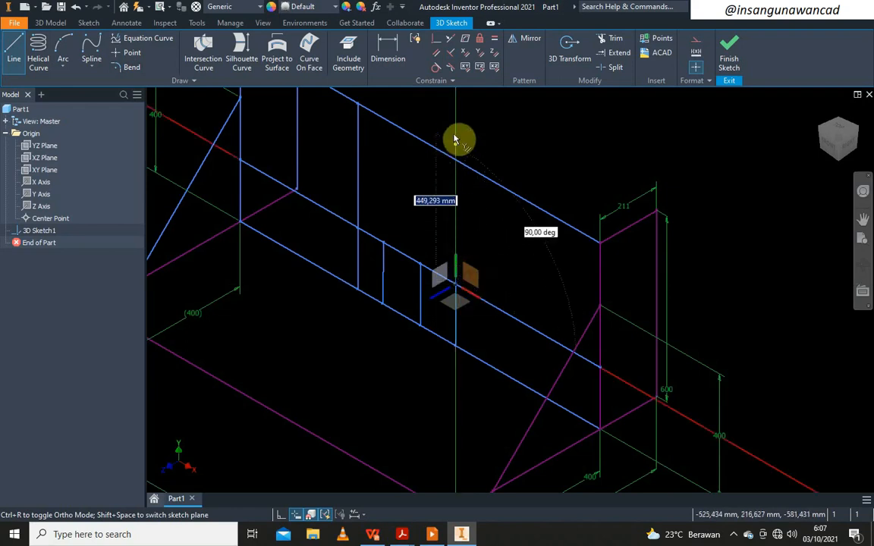
click(455, 160)
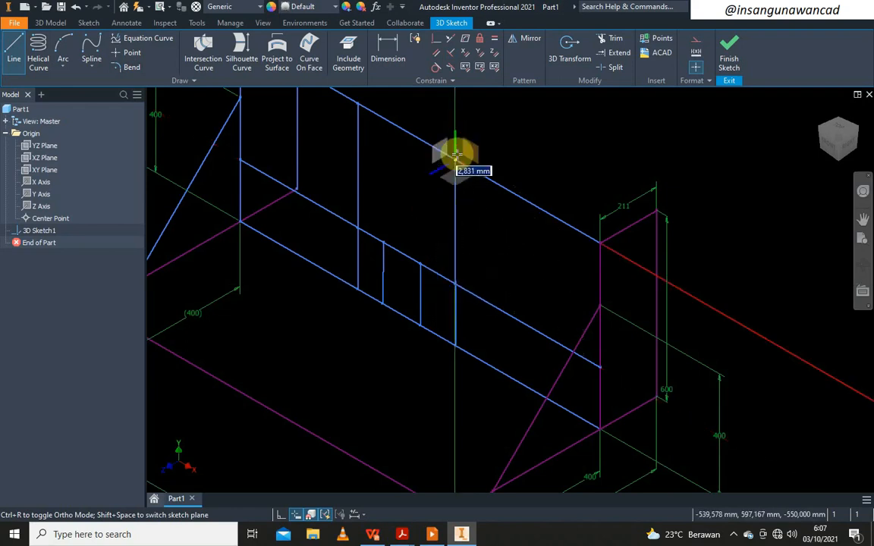
right_click(467, 148)
click(505, 147)
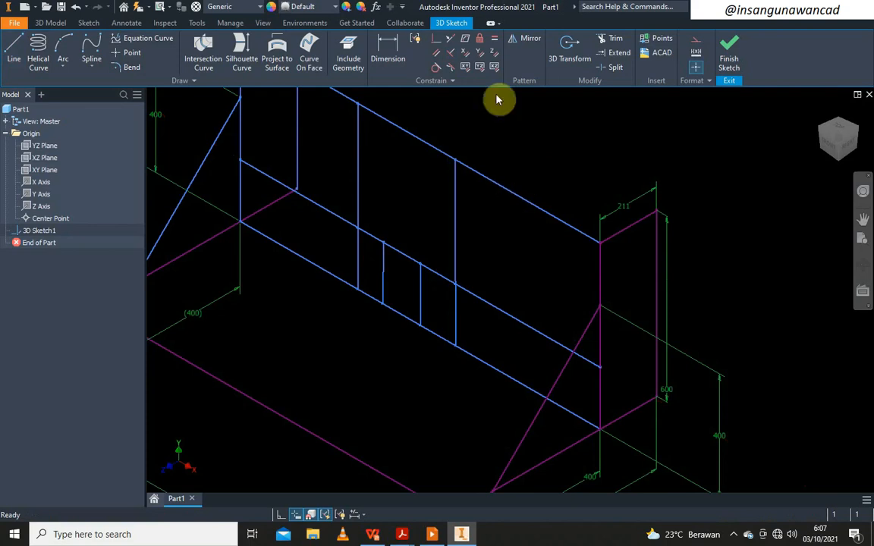
- Try to constrain the near inner short upright perpendicular to the base cross line
click(452, 55)
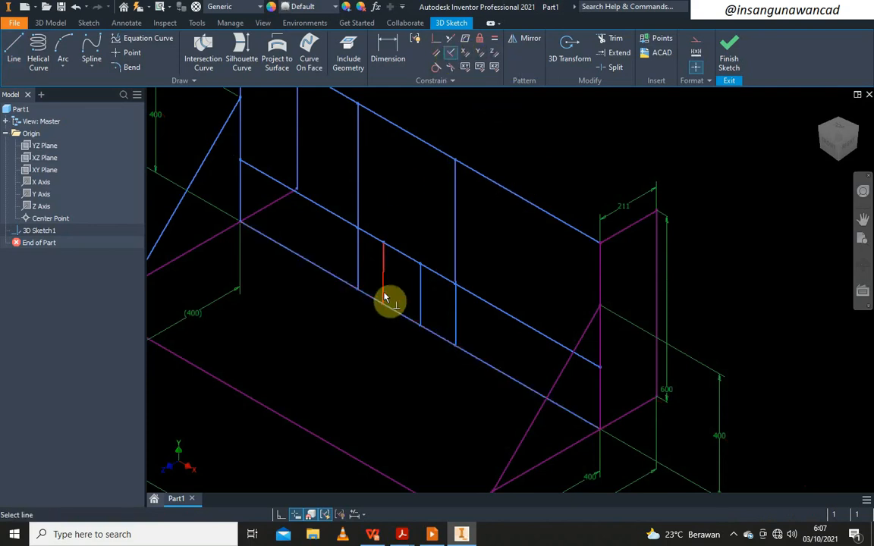
click(420, 317)
click(412, 321)
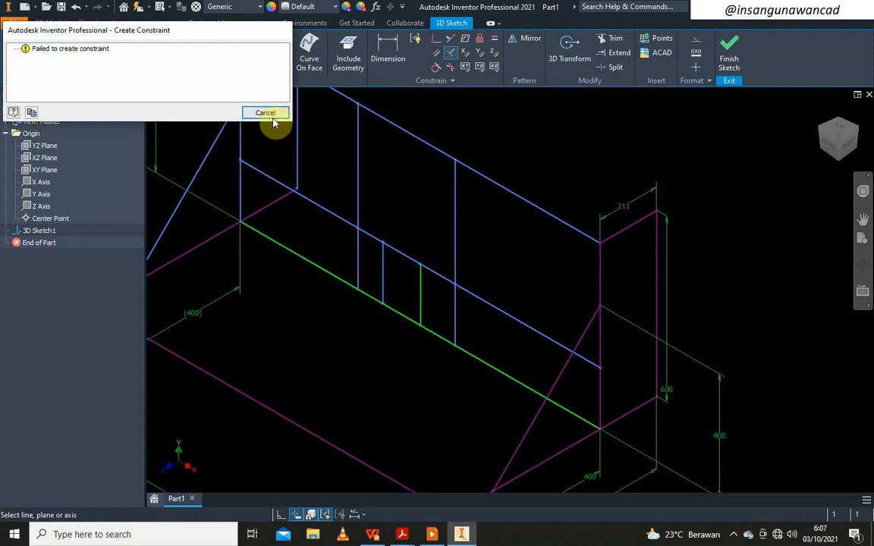
click(266, 113)
right_click(386, 178)
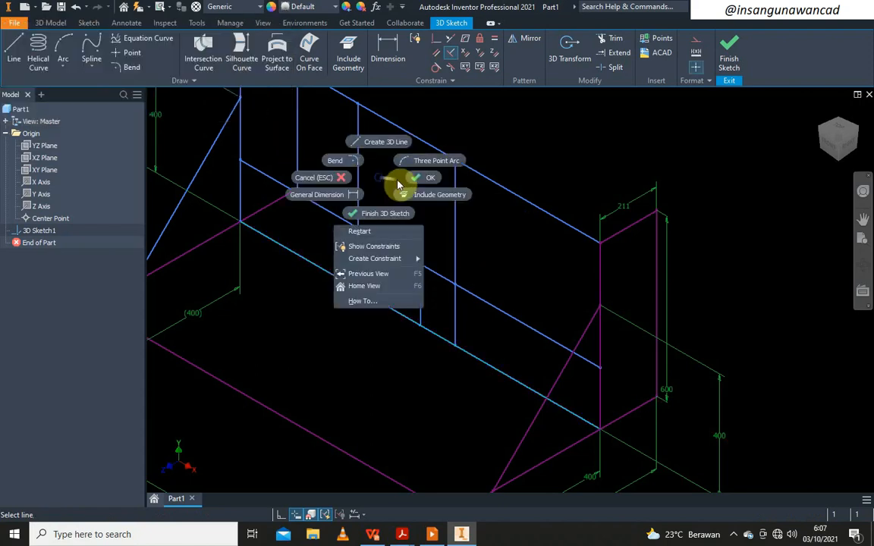
click(429, 185)
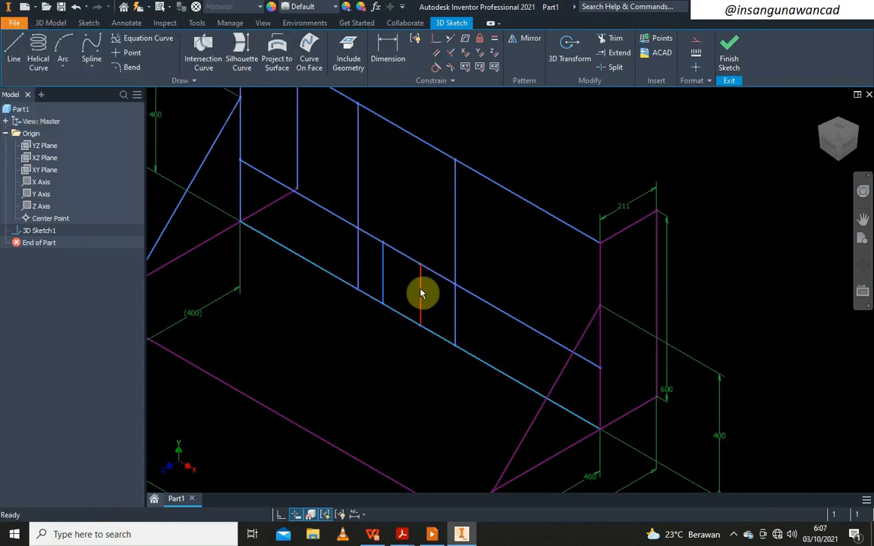
- Delete the near inner short upright between the middle and base cross lines
scroll(436, 311, down, 4)
scroll(433, 306, up, 2)
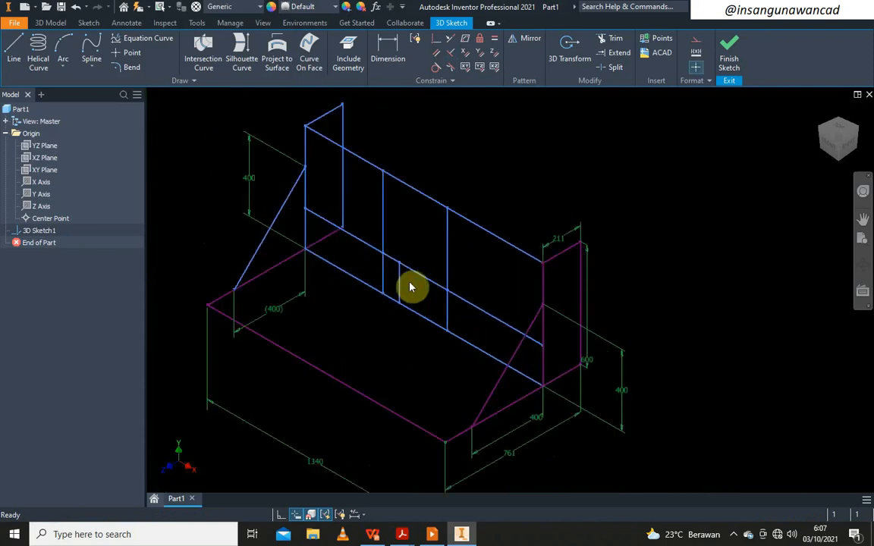
scroll(411, 290, up, 3)
- Undo the trial move of the near upper vertical line and constrain that line perpendicular to the top cross line
mouse_move(483, 222)
mouse_down()
mouse_move(513, 242)
mouse_move(503, 234)
mouse_up()
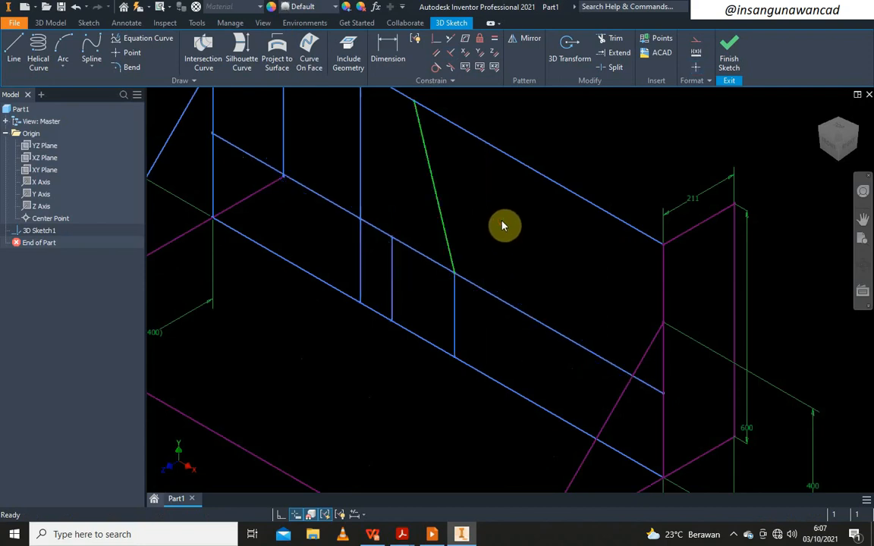
key(ctrl+z)
click(448, 53)
click(483, 181)
click(498, 157)
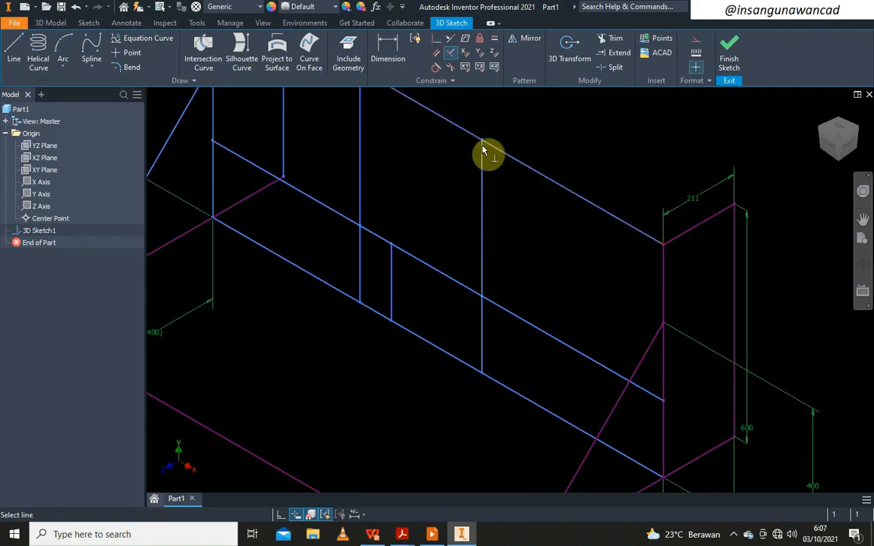
- Try to constrain the near upper vertical line collinear with the short upright directly below it
click(450, 39)
click(484, 189)
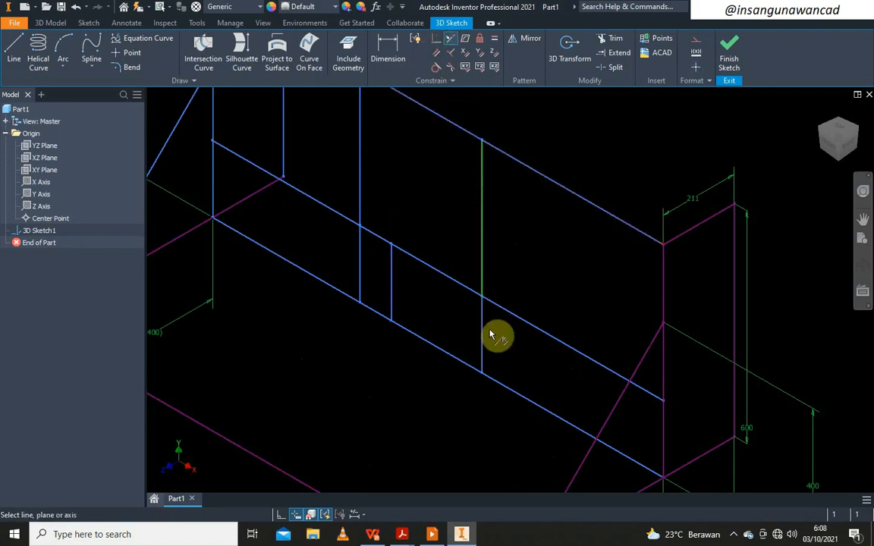
click(483, 334)
click(258, 112)
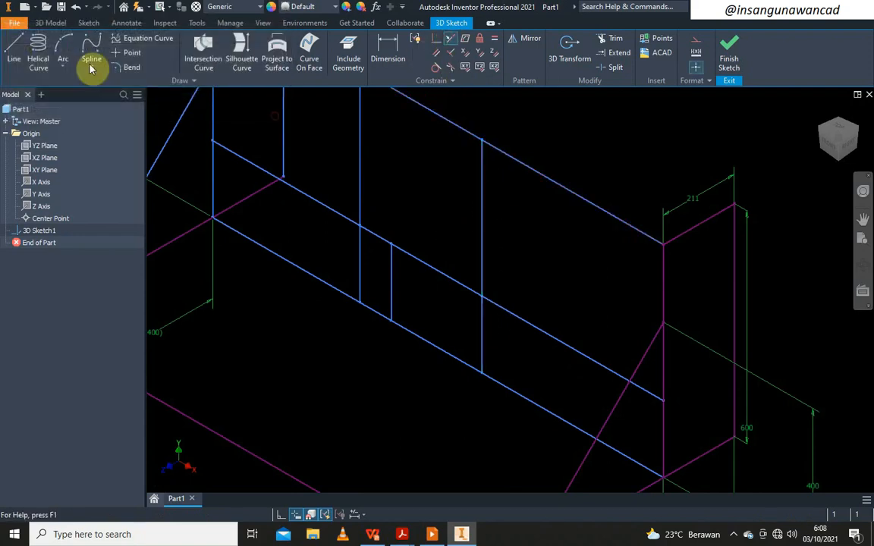
- Redraw the near inner short upright as a vertical line from the middle cross line down to the base cross line
click(16, 47)
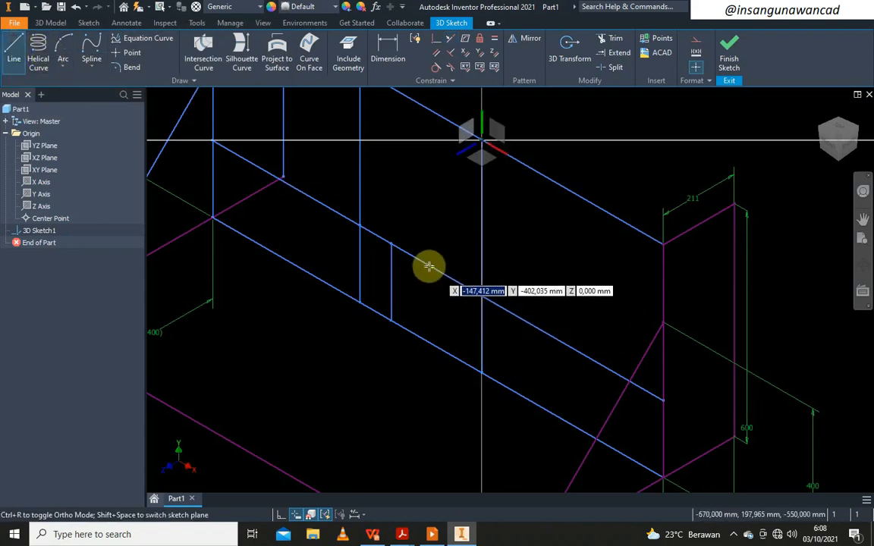
click(455, 281)
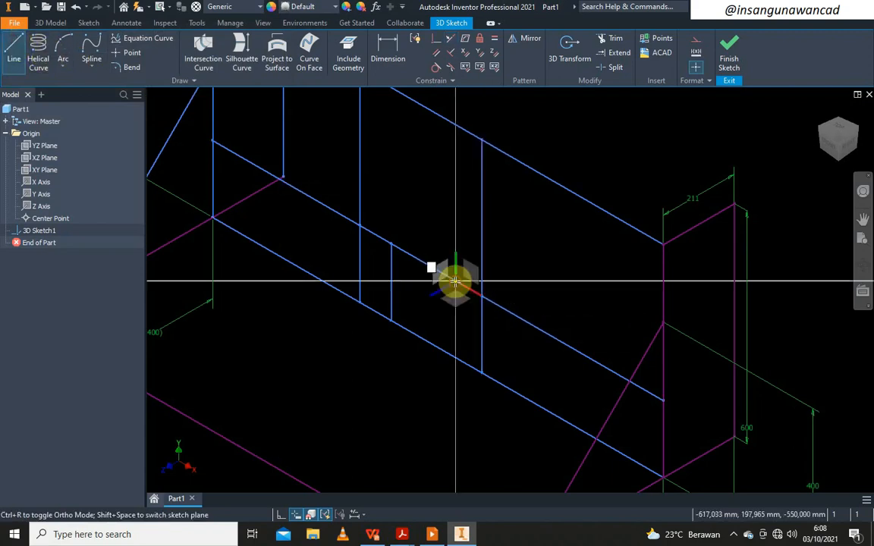
click(456, 359)
right_click(433, 370)
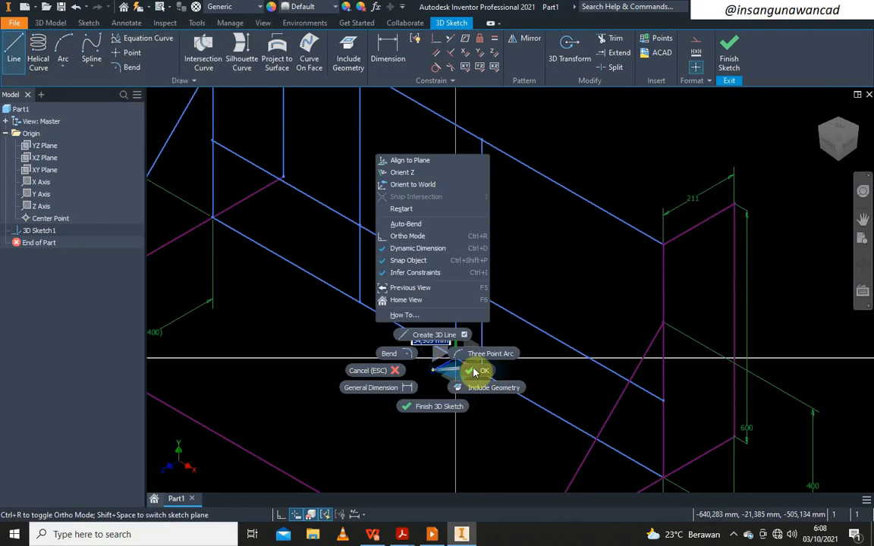
click(478, 371)
- Constrain the redrawn near inner short upright perpendicular to the base cross line
click(449, 53)
click(457, 340)
click(445, 355)
right_click(433, 217)
click(473, 217)
scroll(497, 256, up, 5)
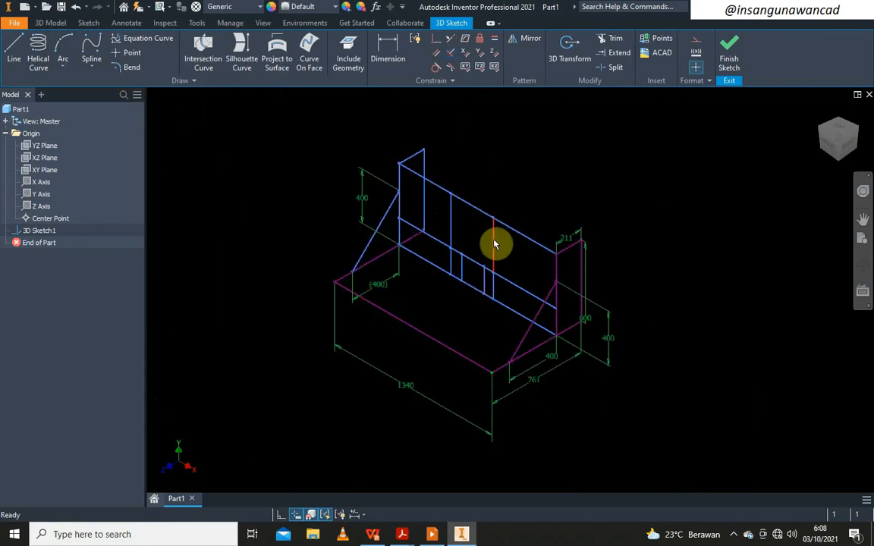
key(Delete)
drag(522, 250, 488, 235)
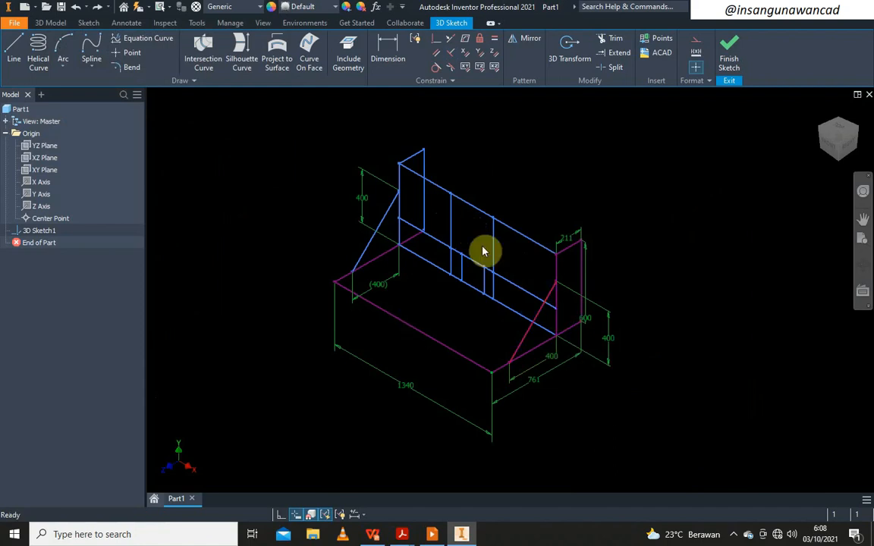
- Switch to LKS 2020 - M2.pdf in Acrobat Reader and examine the Lifting Frame's inner uprights, brackets and base cross member
mouse_move(462, 536)
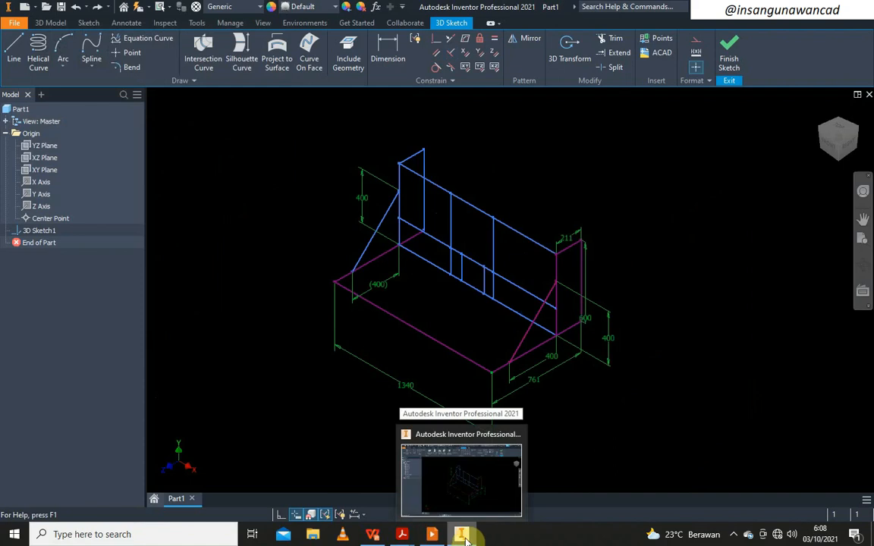
mouse_move(402, 534)
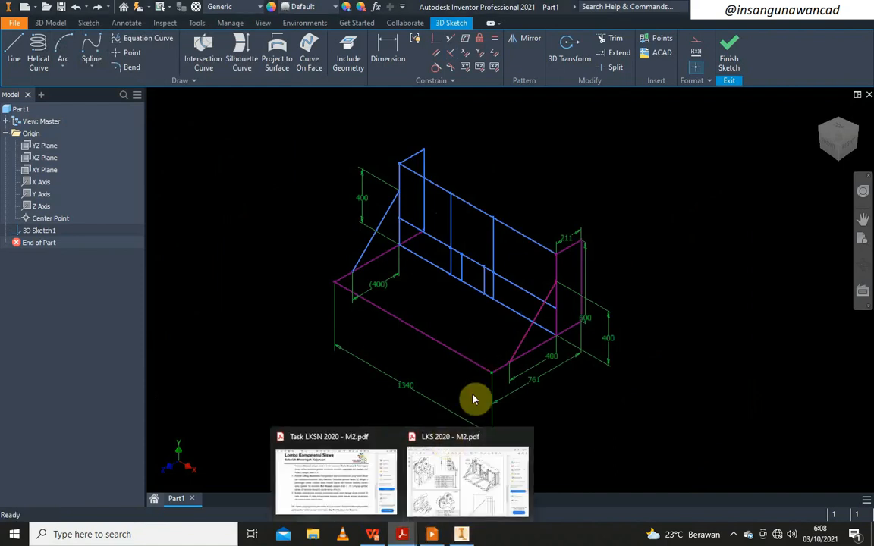
click(474, 472)
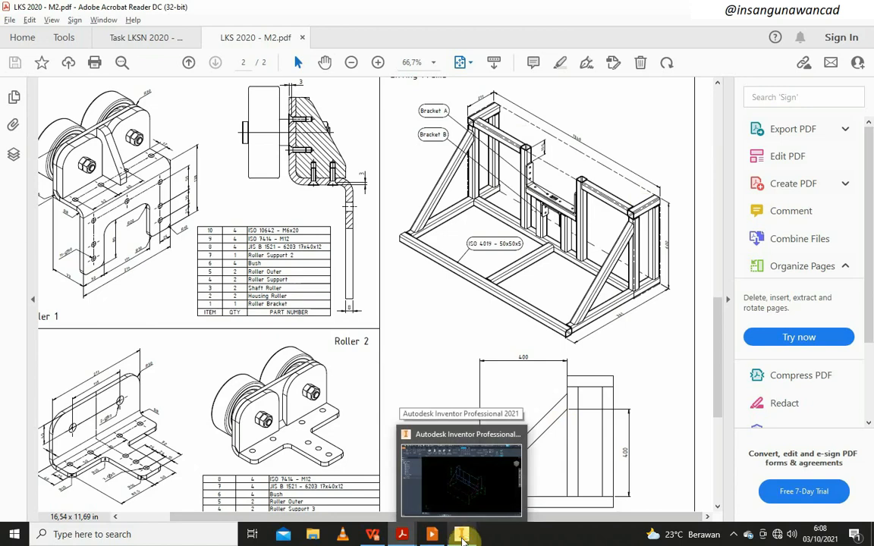
click(475, 468)
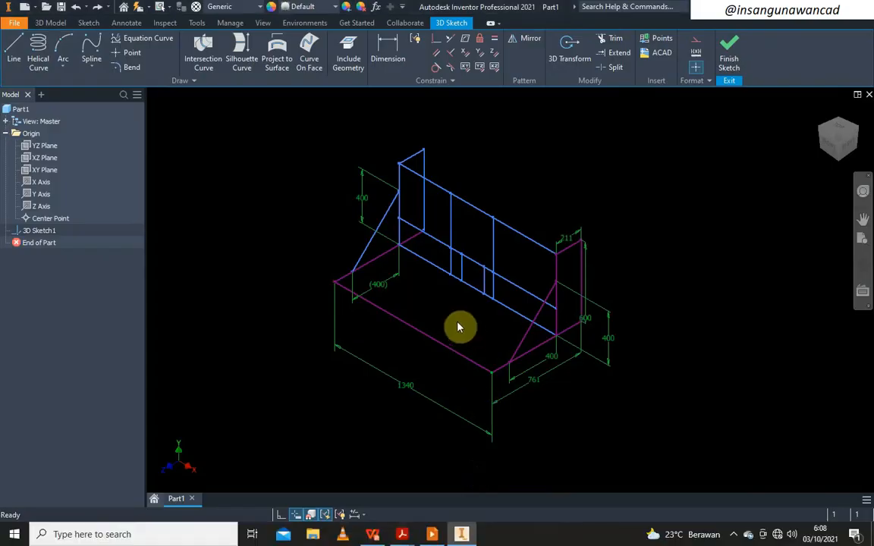
click(461, 537)
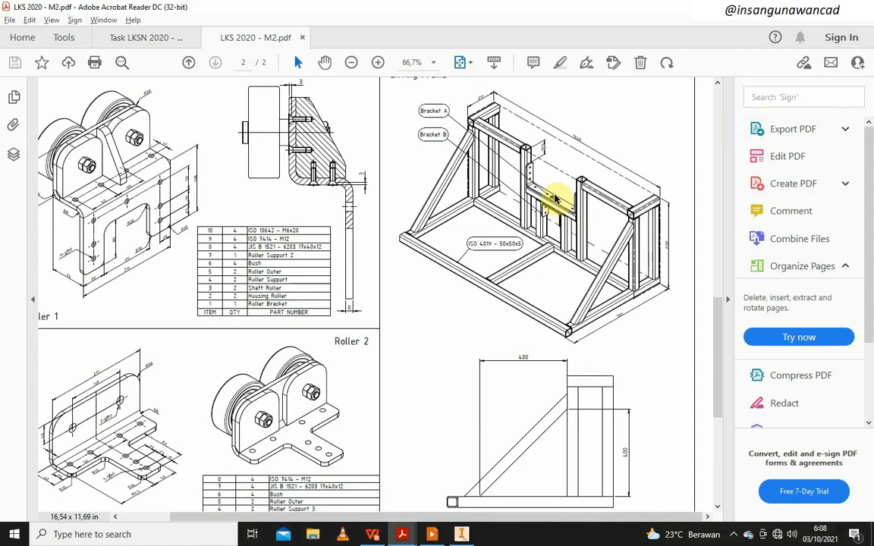
scroll(565, 174, down, 2)
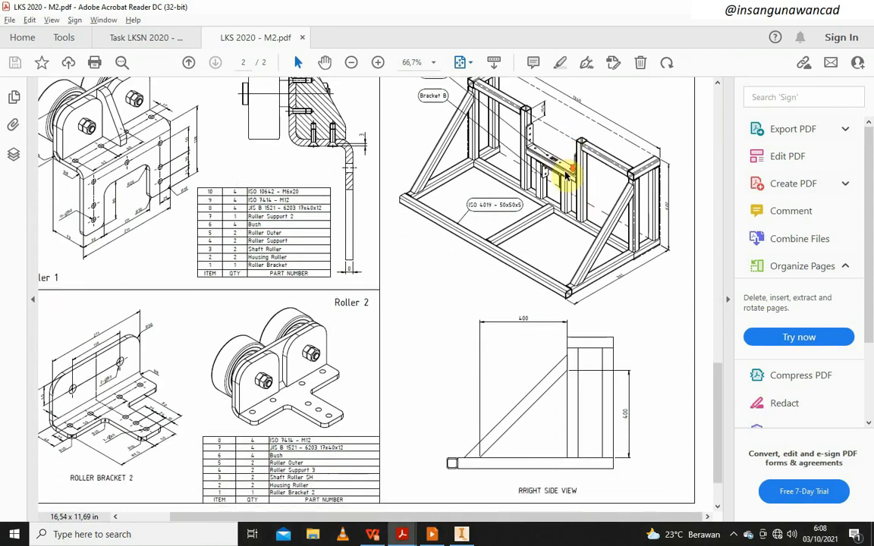
scroll(569, 178, up, 2)
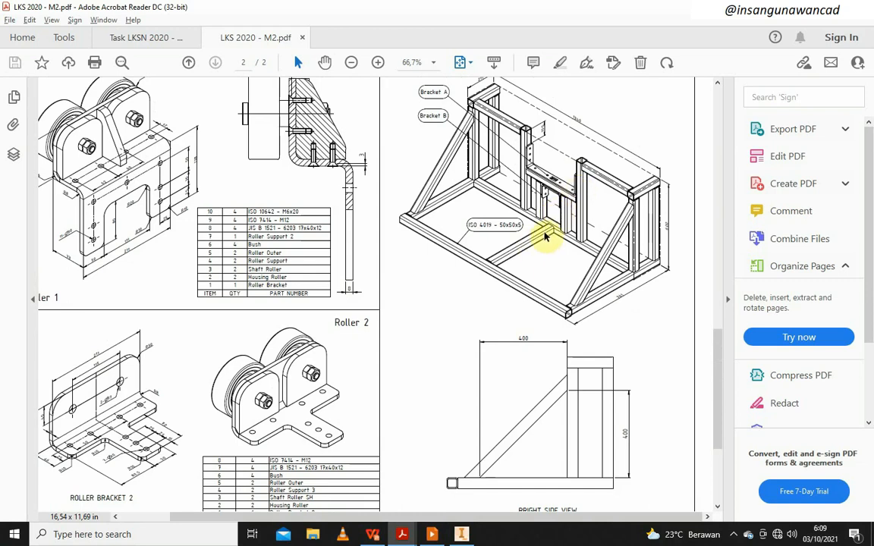
scroll(565, 160, up, 2)
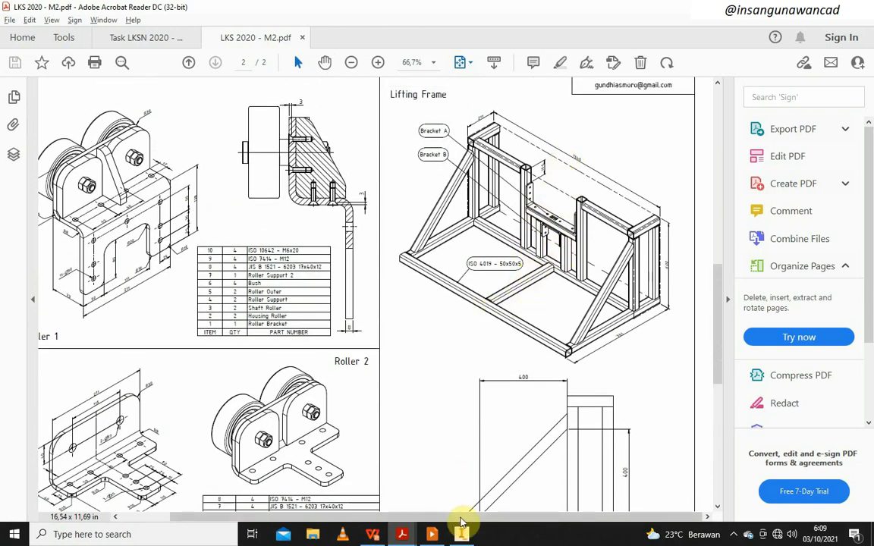
- Switch back to Inventor and draw a 550 mm line from the front base line's midpoint to the rear base cross line's midpoint
click(461, 531)
click(15, 50)
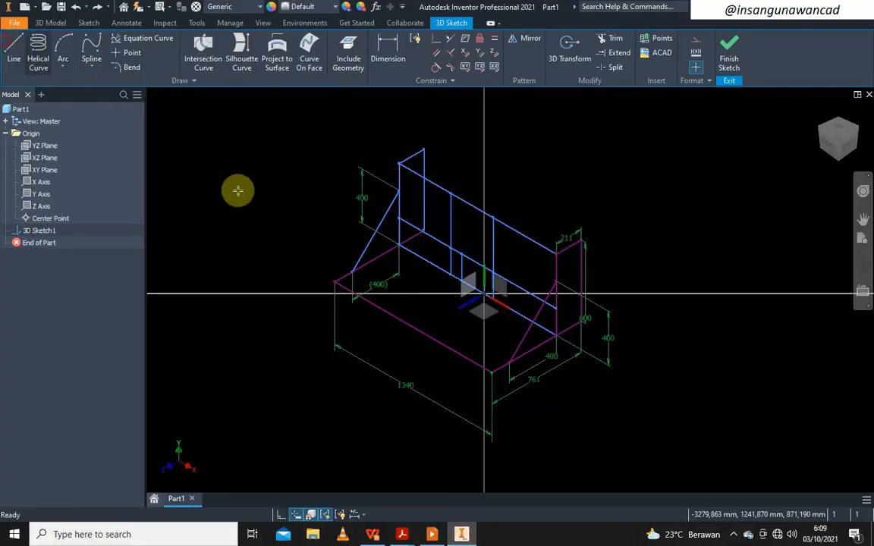
click(406, 326)
scroll(466, 290, up, 5)
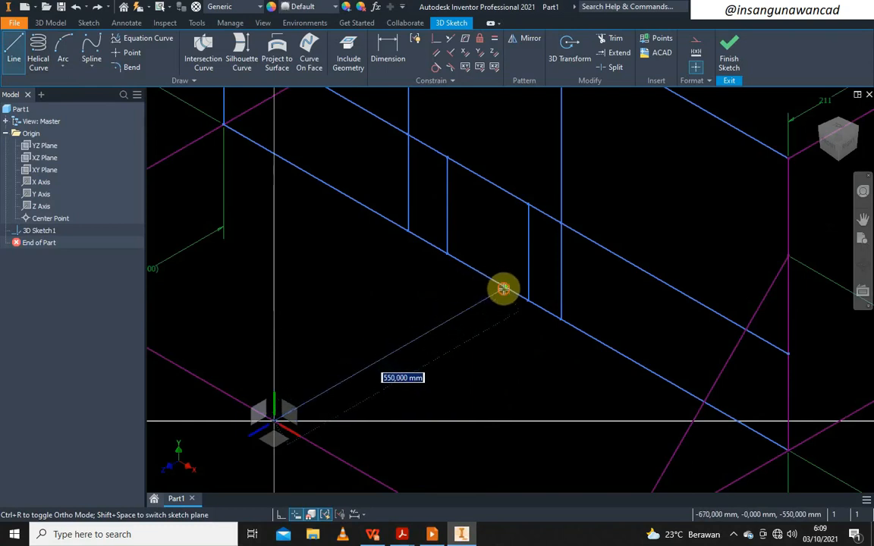
click(503, 288)
right_click(390, 294)
click(402, 330)
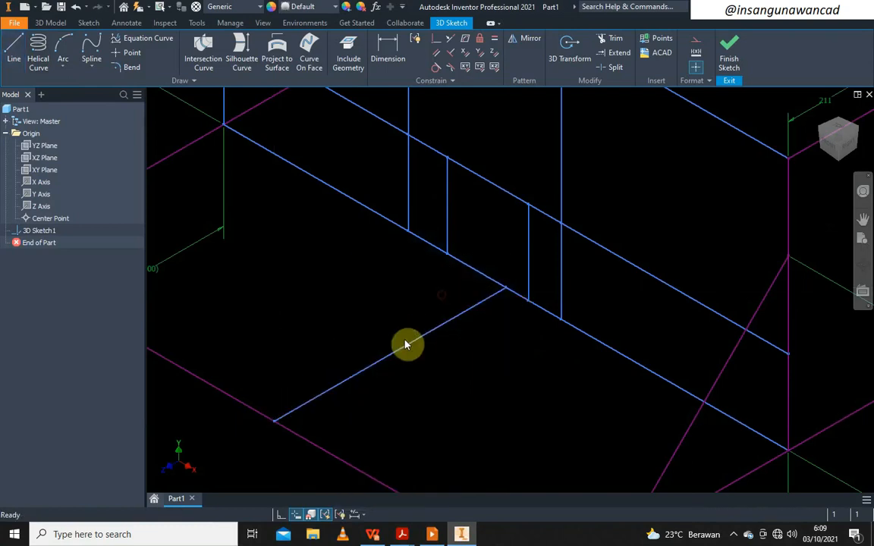
- Try to constrain the new middle base line perpendicular to the rear base cross line
click(406, 344)
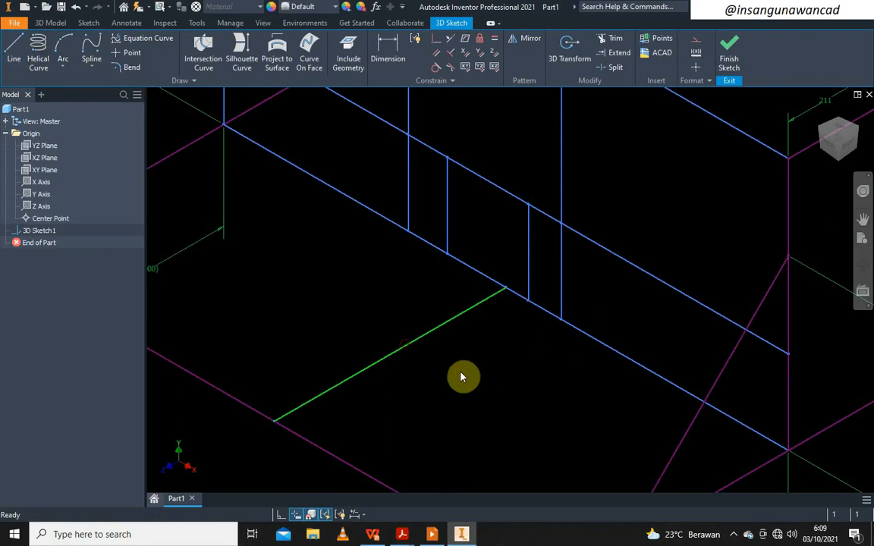
click(451, 52)
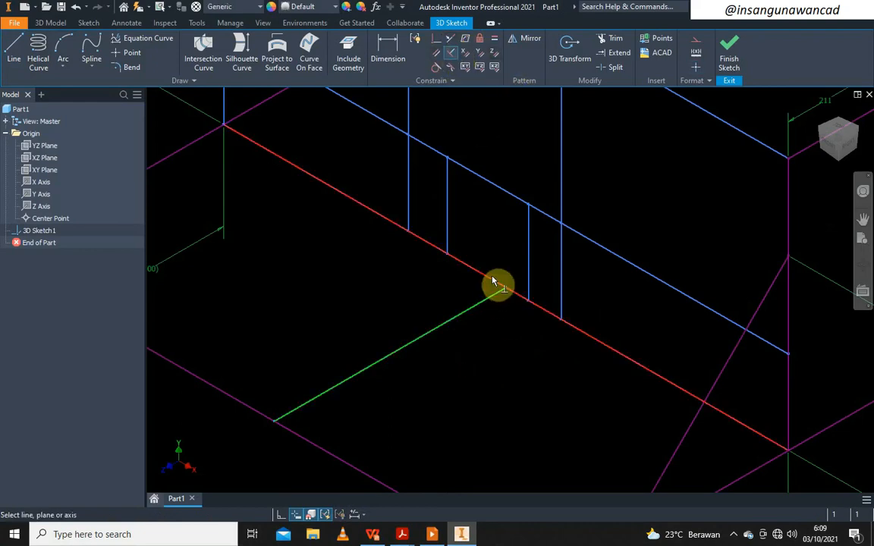
click(493, 285)
click(264, 113)
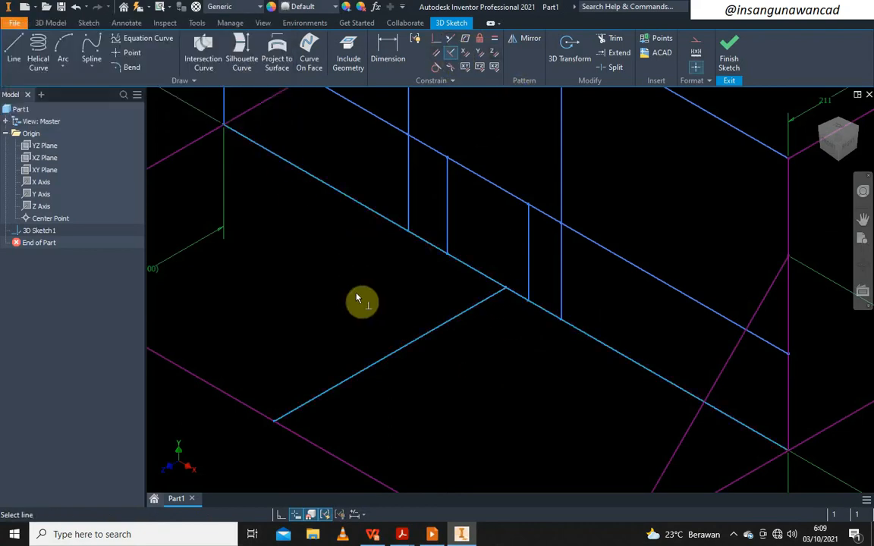
scroll(361, 298, down, 5)
right_click(466, 122)
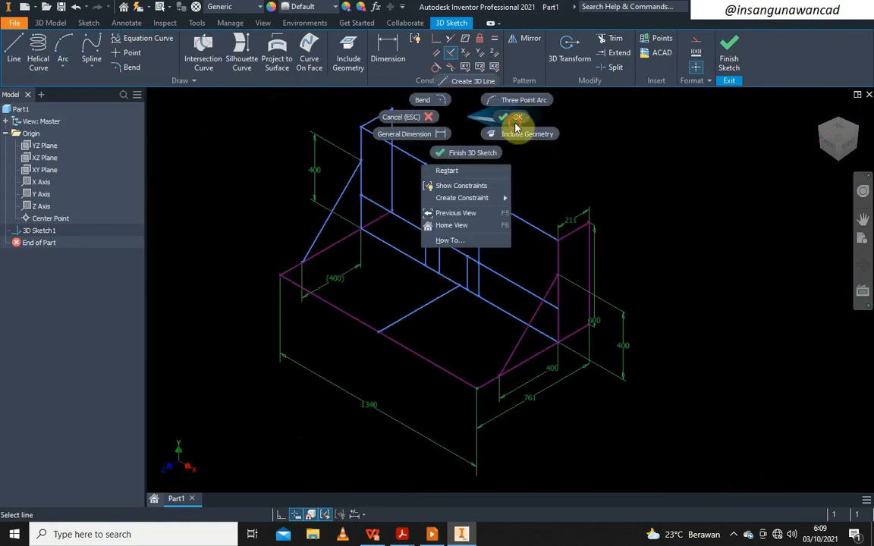
- Dimension the far inner upright's top end at 400 mm from the far top corner along the top cross line
click(387, 50)
click(362, 150)
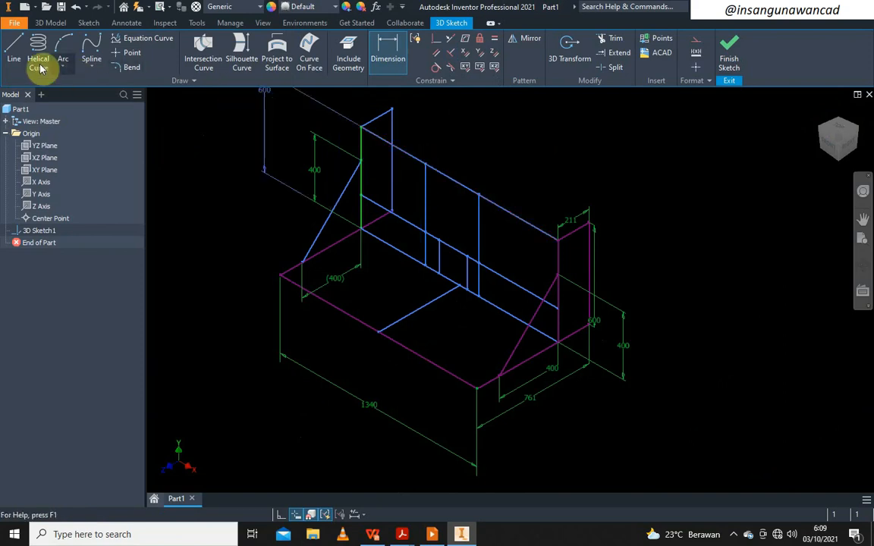
click(386, 56)
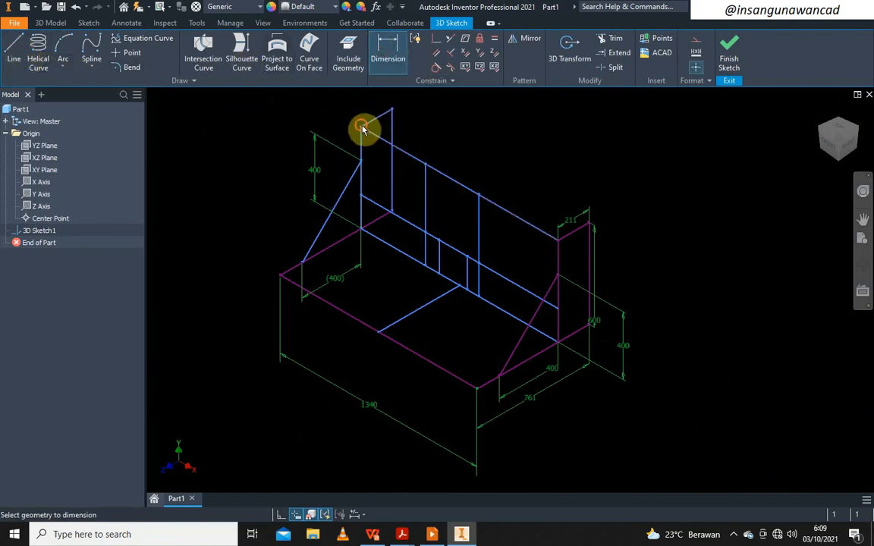
click(427, 163)
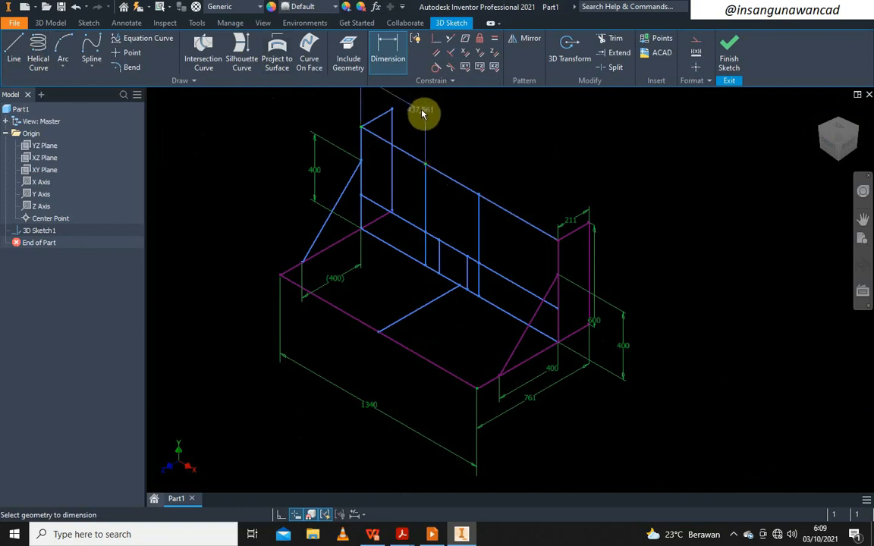
click(421, 112)
text(40)
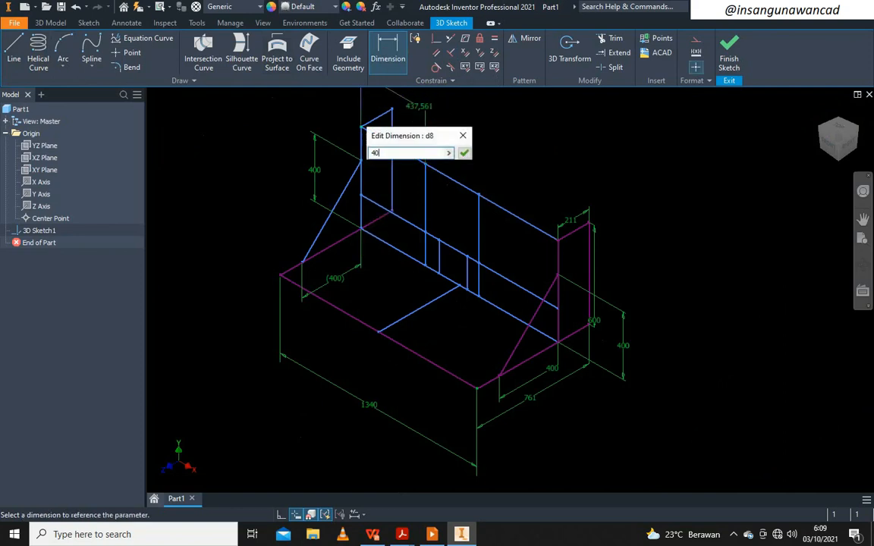
text(0)
key(Return)
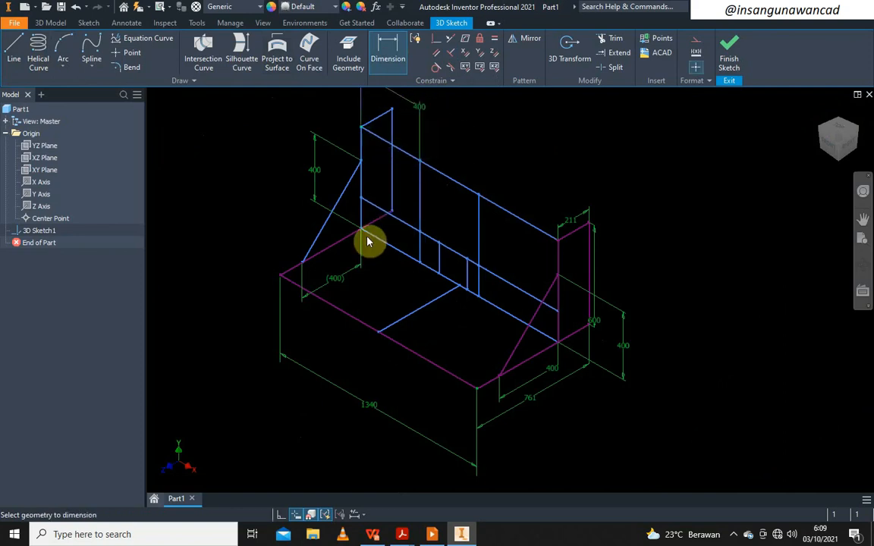
- Dimension the near inner upright's top end from the near top corner, linking its value to the far upright's 400 mm dimension
click(483, 198)
click(533, 166)
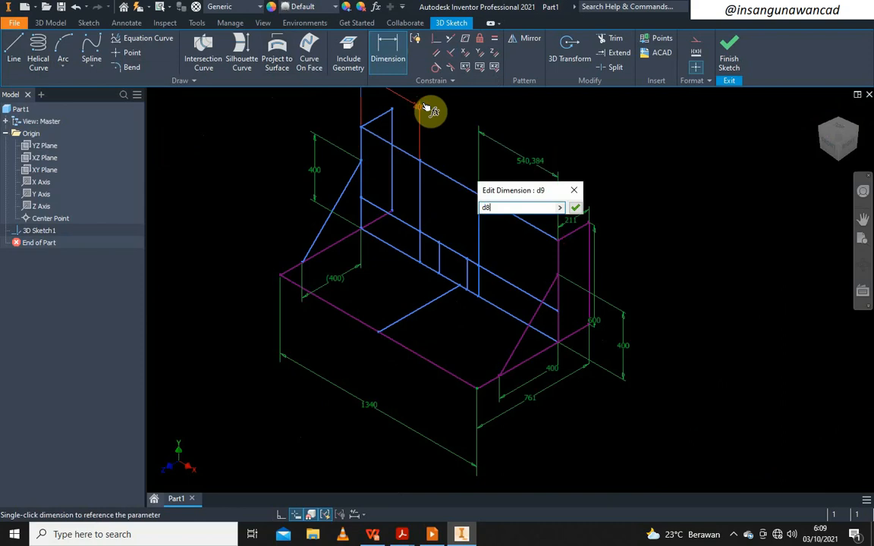
key(Return)
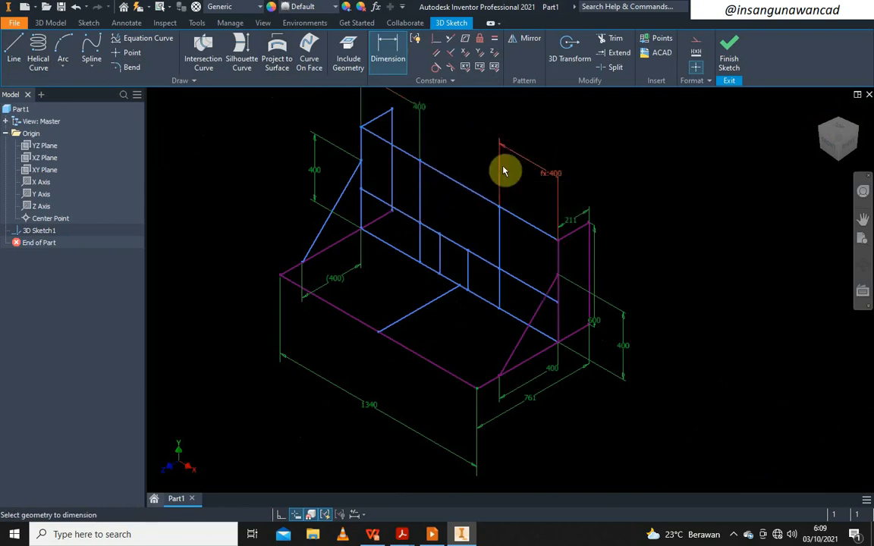
- Dimension the middle cross rail at 250 mm above the rear base cross line at the far outer upright
click(342, 201)
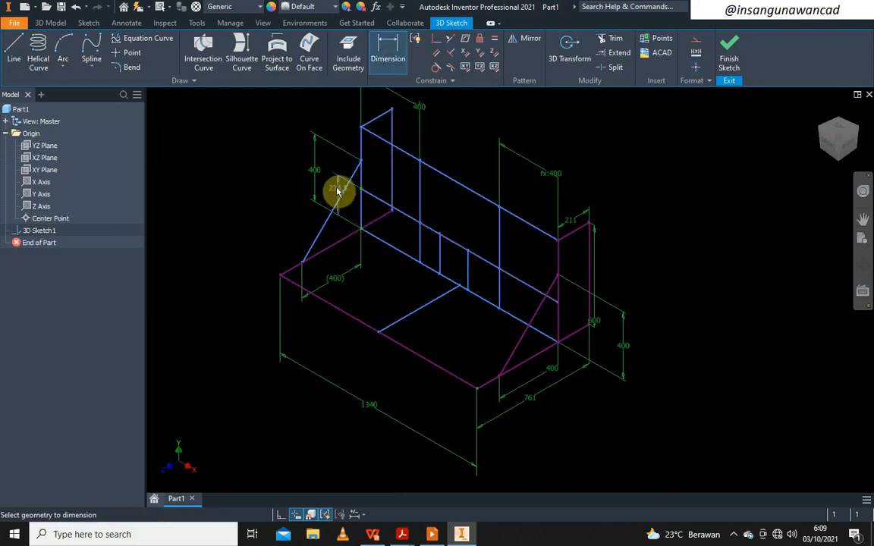
click(337, 188)
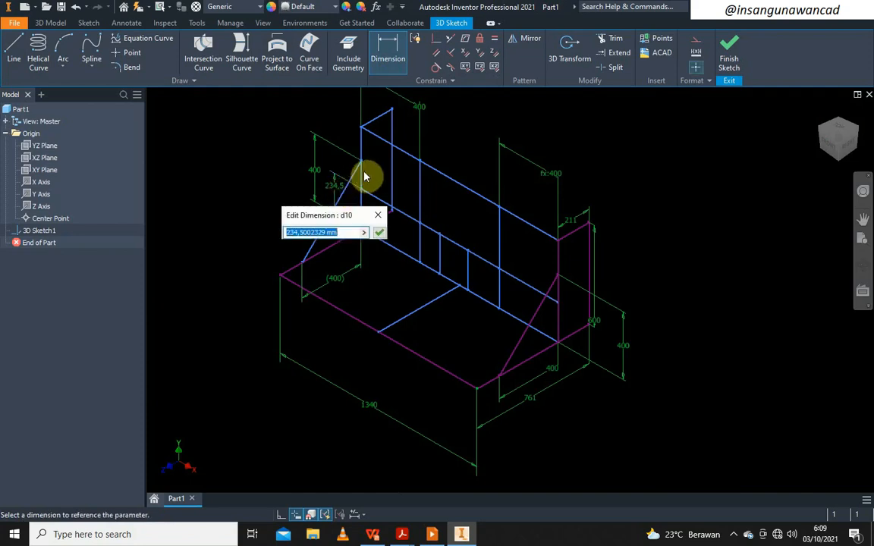
text(250)
key(Return)
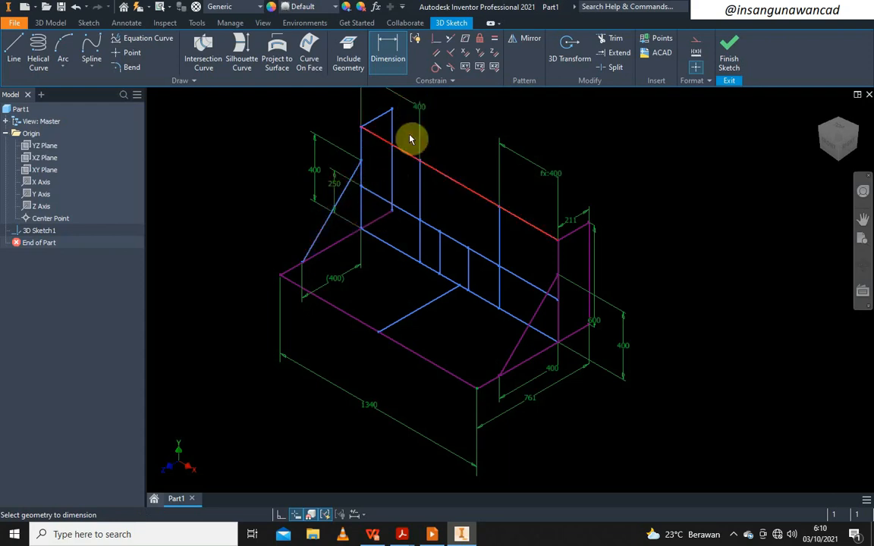
- Add a driven reference dimension between the lower ends of the two inner uprights
scroll(484, 171, up, 3)
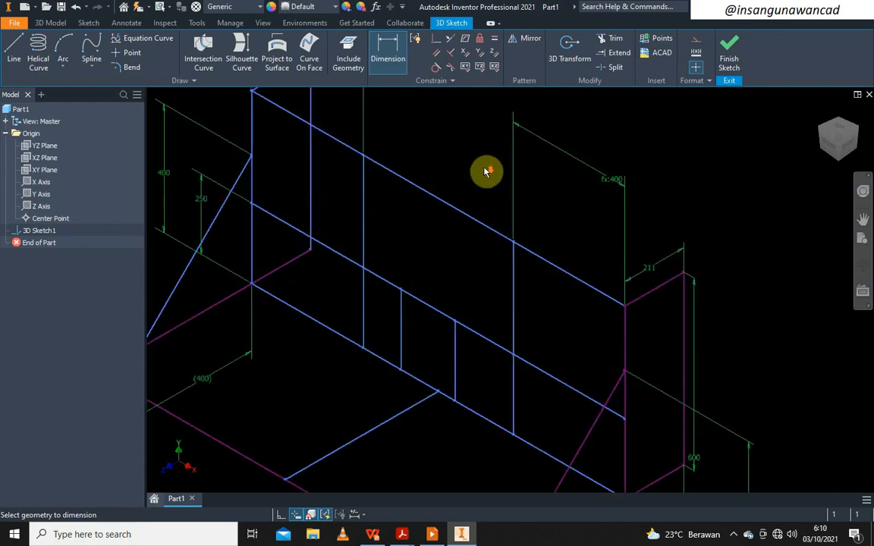
scroll(483, 171, down, 2)
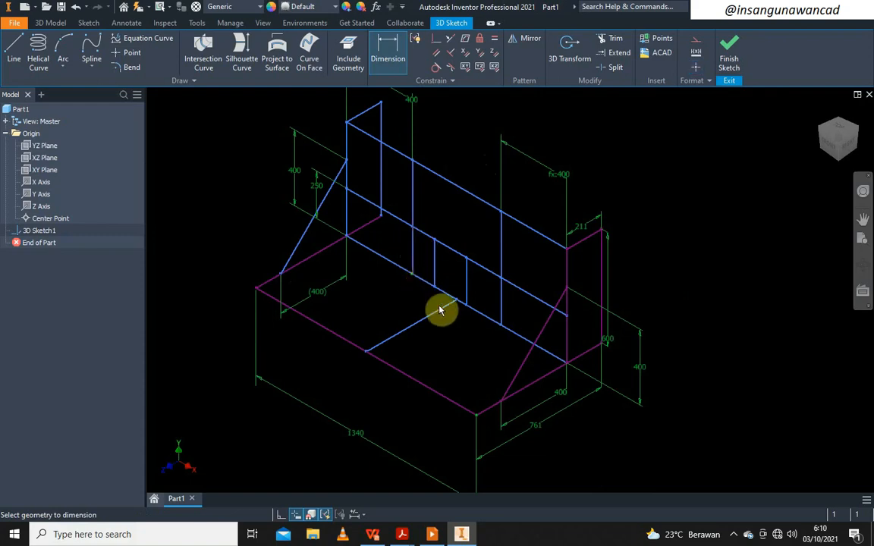
click(502, 326)
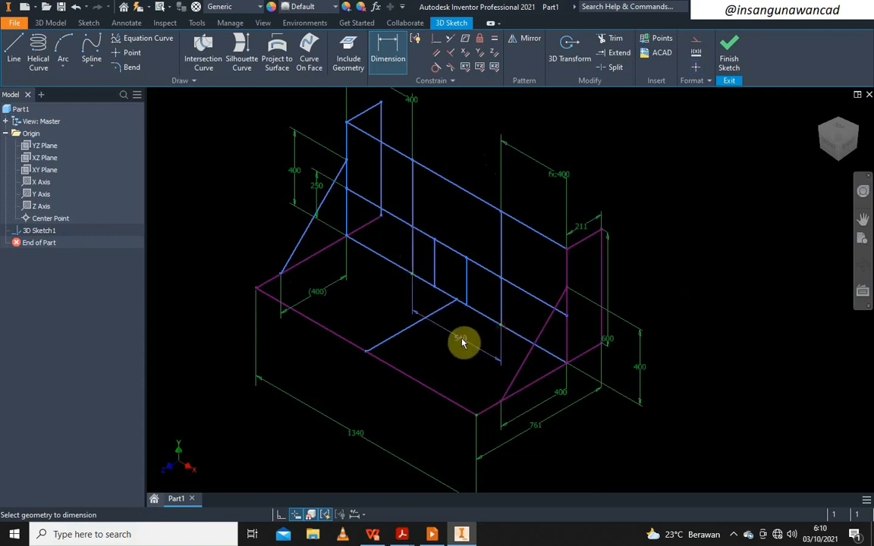
click(476, 342)
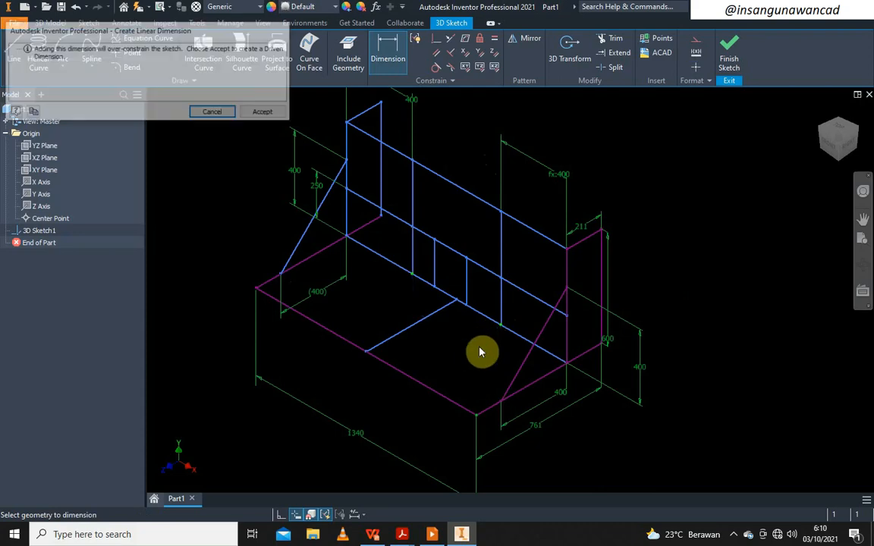
click(264, 113)
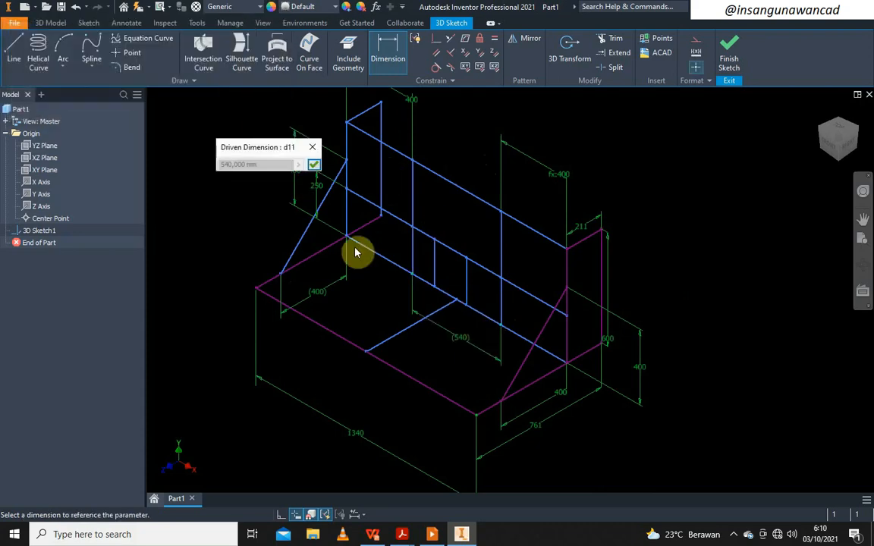
click(314, 165)
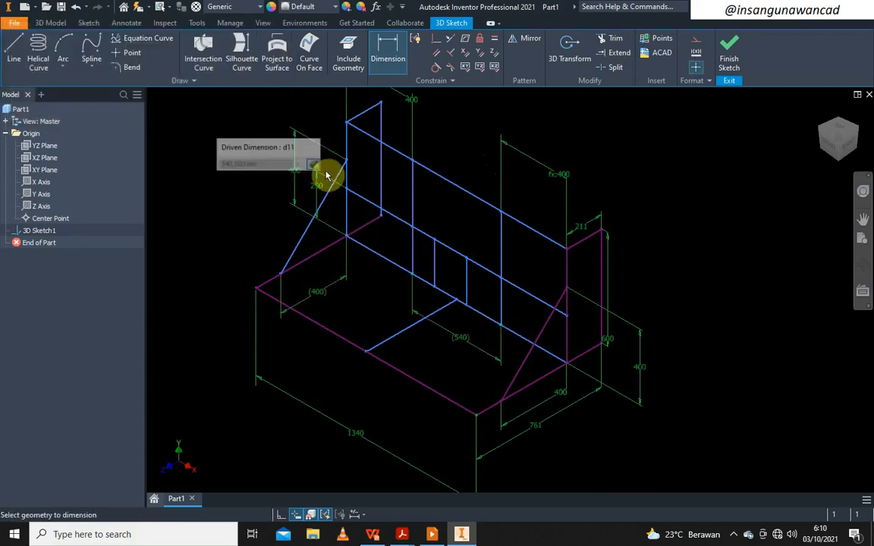
- Dimension the far short upright from the far inner upright as one third of the inner uprights' spacing (d11/3)
click(426, 214)
click(462, 339)
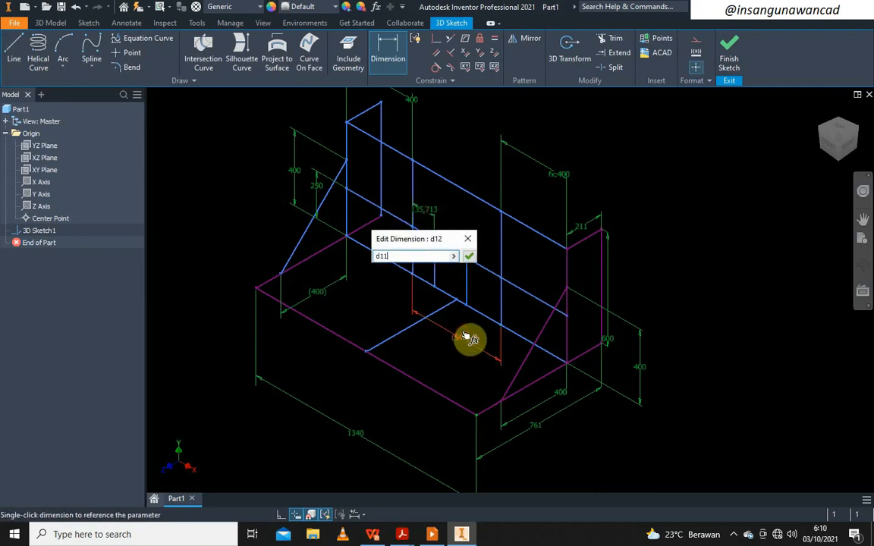
text(/3)
key(Return)
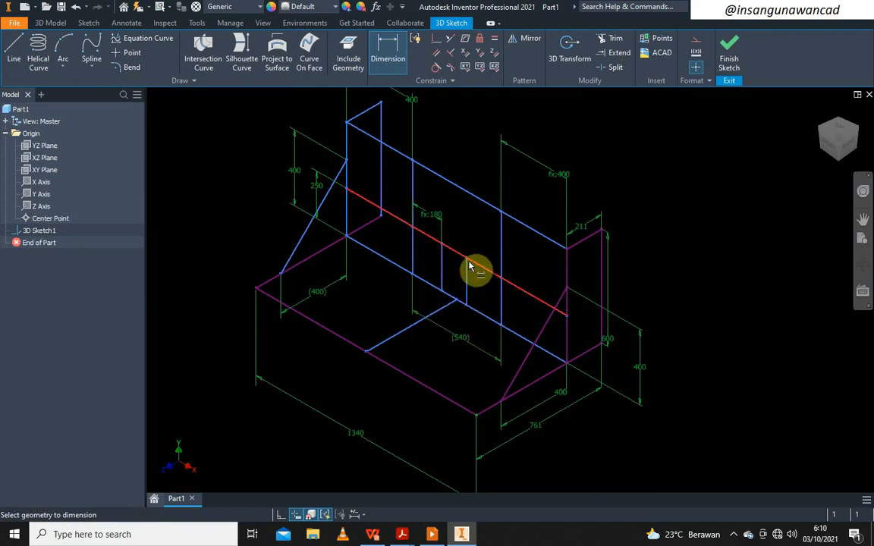
- Dimension the near short upright from the near inner upright, linking it to the far short upright's spacing (d12), and end dimensioning
click(502, 279)
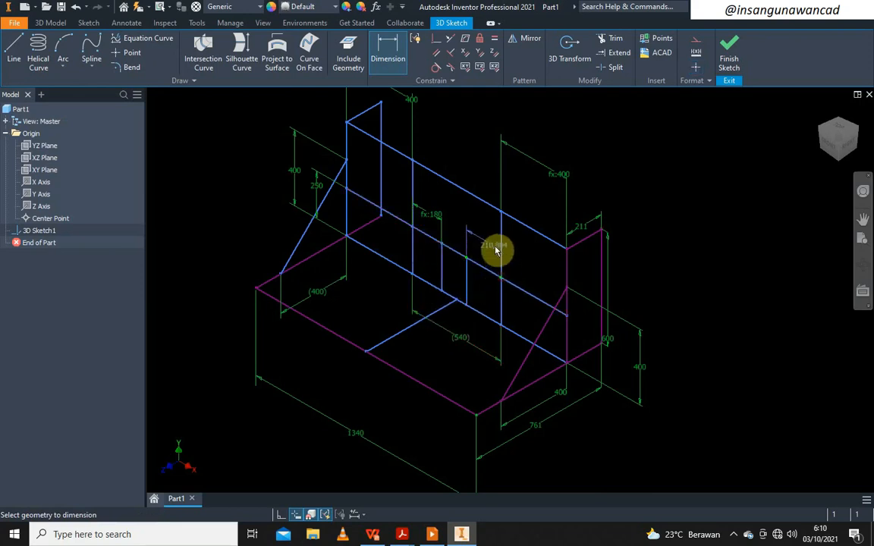
click(490, 243)
click(430, 216)
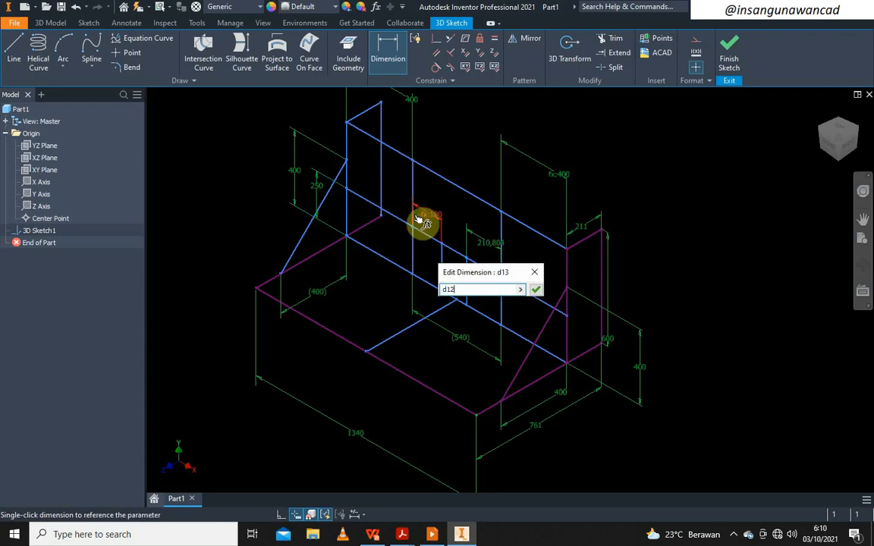
key(Return)
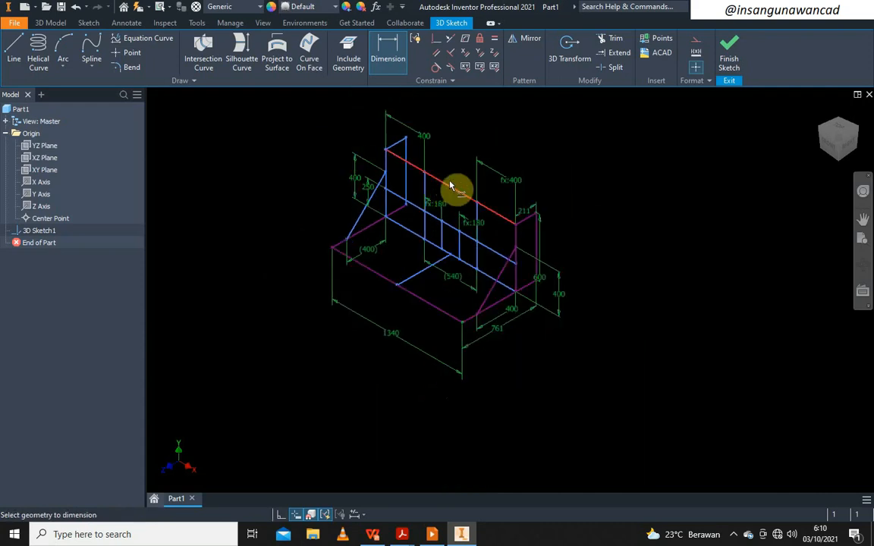
scroll(454, 190, up, 1)
scroll(452, 187, down, 4)
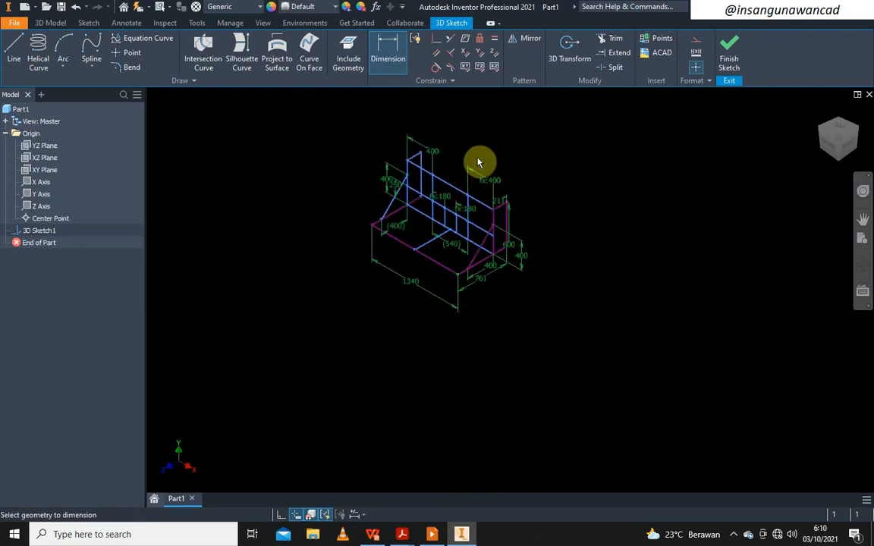
scroll(481, 160, up, 3)
middle_drag(481, 160, 482, 167)
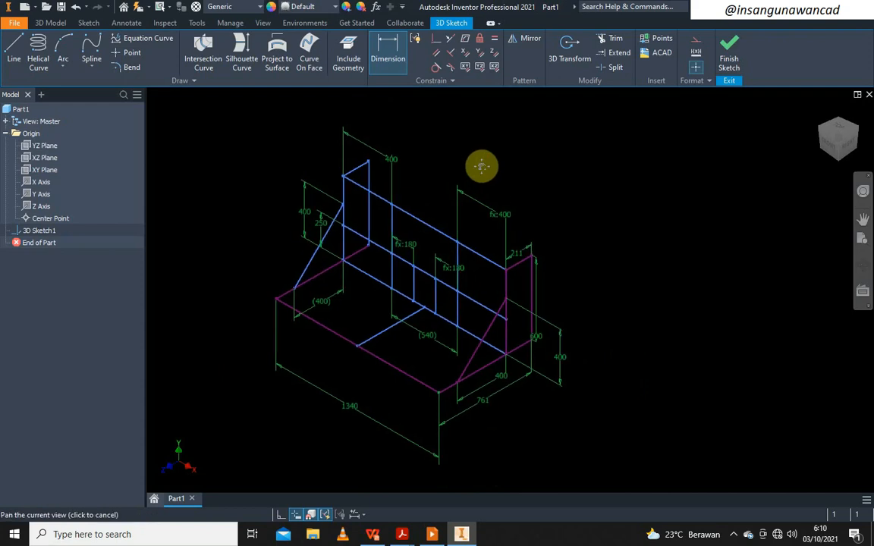
right_click(482, 148)
click(521, 148)
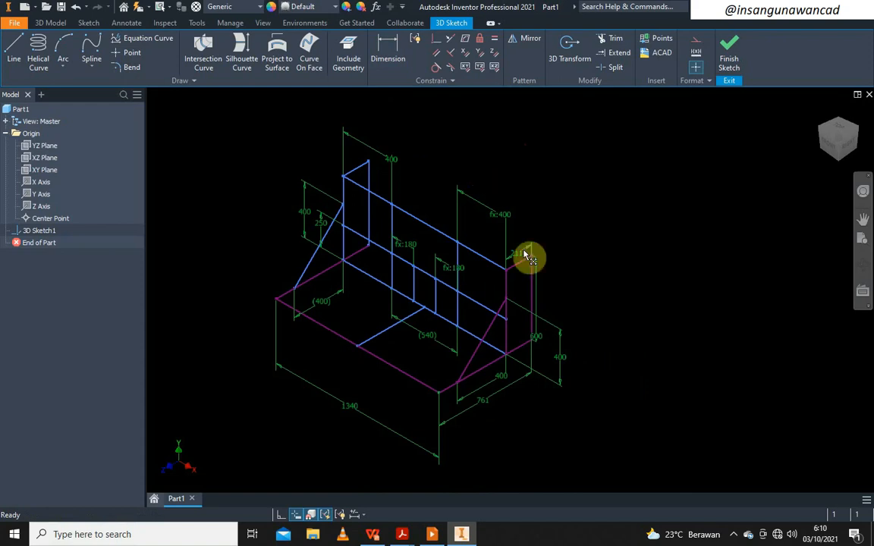
- Switch to LKS 2020 - M2.pdf in Acrobat Reader to check the Lifting Frame drawing, and return to Inventor
mouse_move(407, 537)
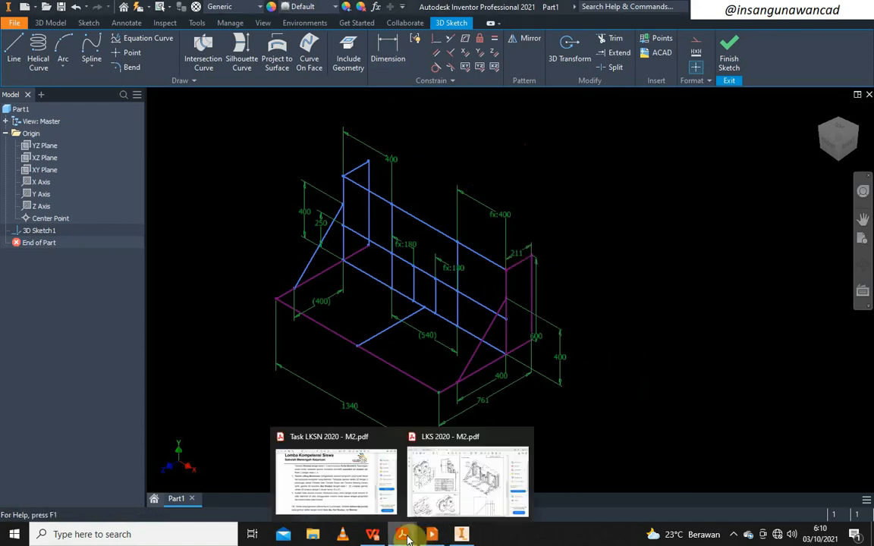
click(446, 496)
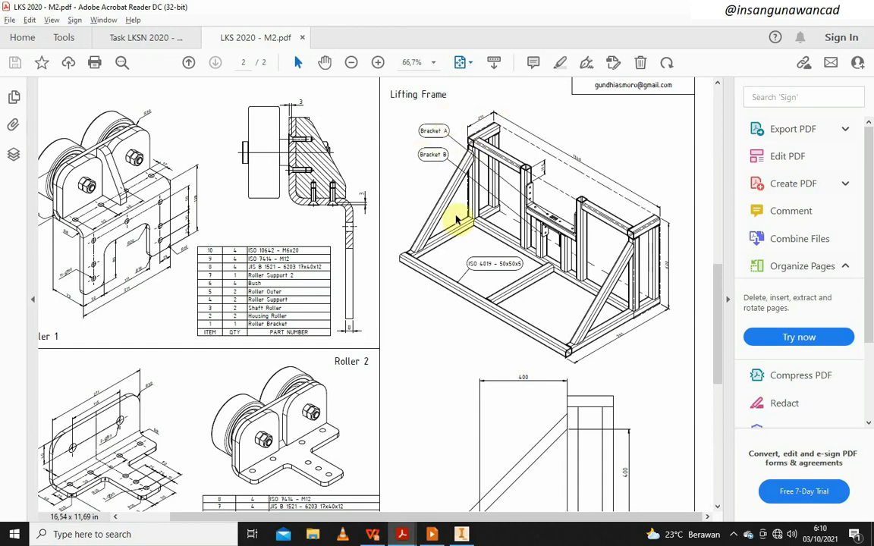
click(462, 533)
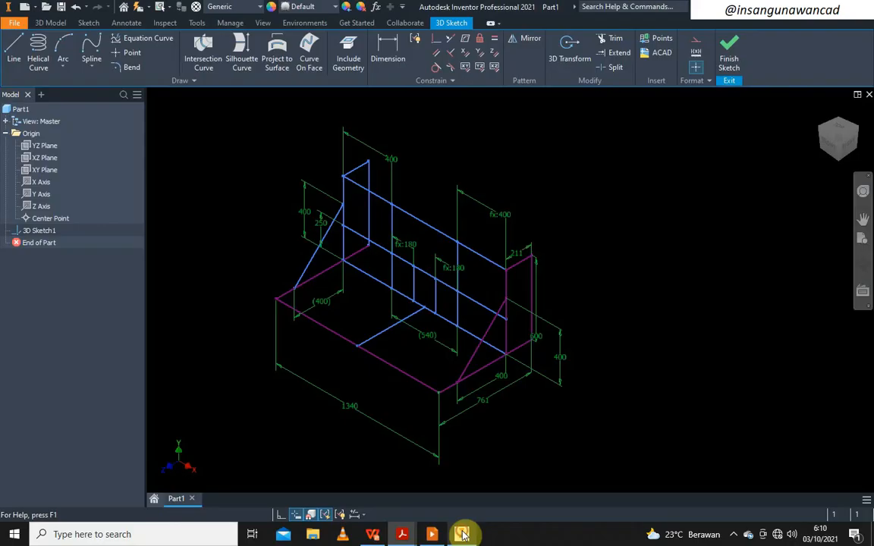
- Finish the 3D sketch, start saving the part and create a new folder in Documents
click(726, 56)
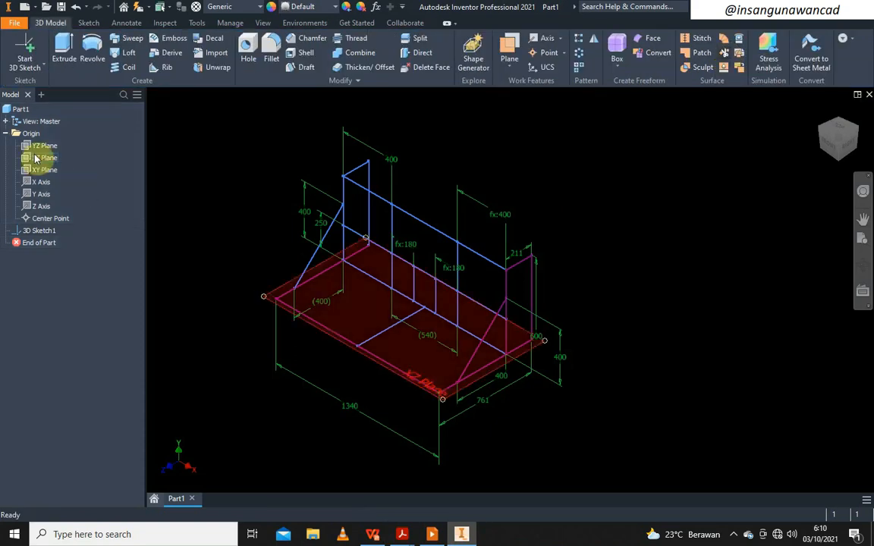
click(61, 7)
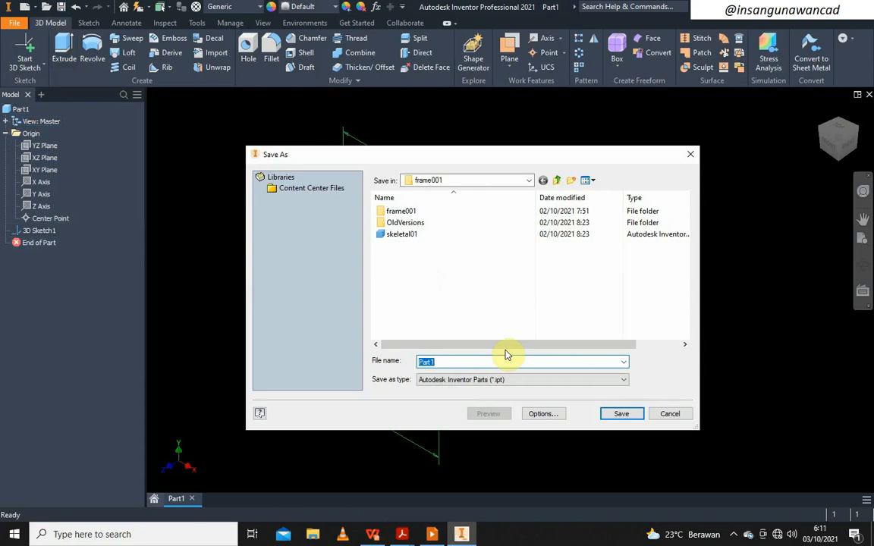
click(557, 181)
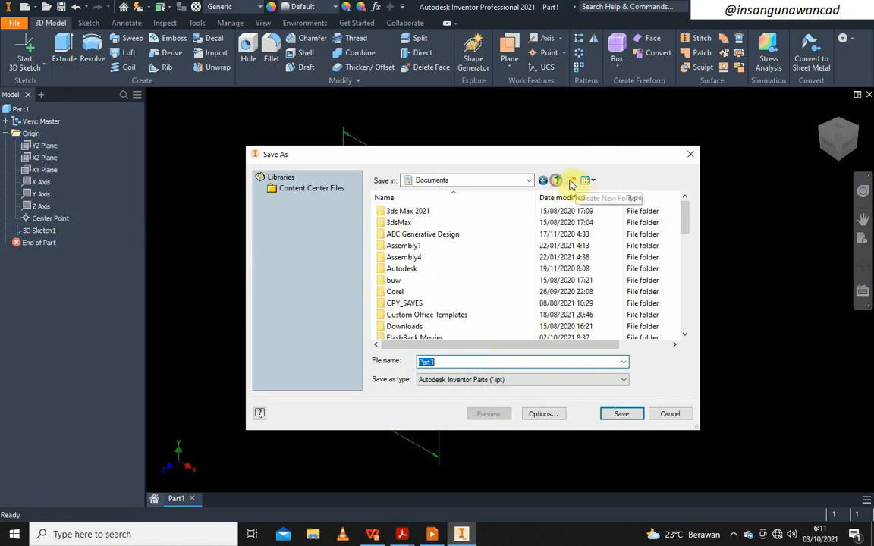
click(571, 182)
text(F)
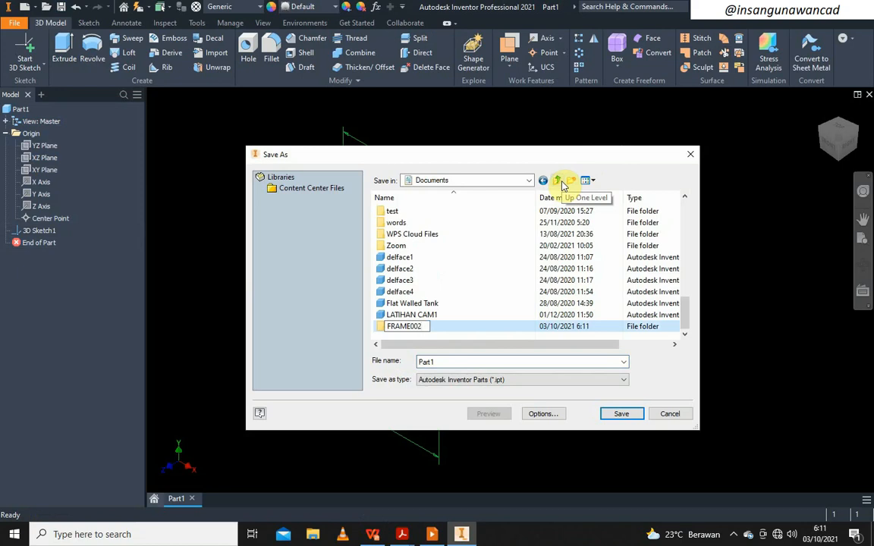
text(RAME002)
key(BackSpace)
key(BackSpace)
key(BackSpace)
key(BackSpace)
key(BackSpace)
key(BackSpace)
key(BackSpace)
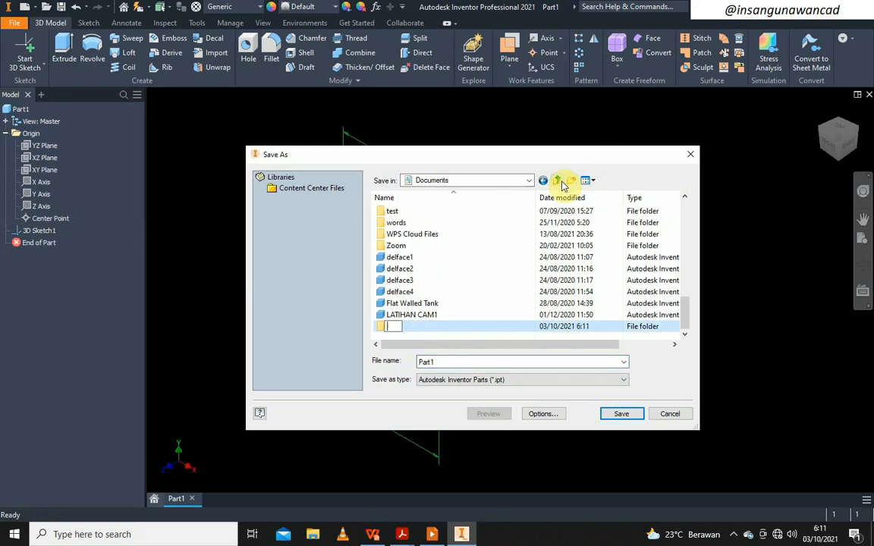
- Name the new folder frame002 and save the part in it as skeletal02
text(frame002)
key(Return)
key(Return)
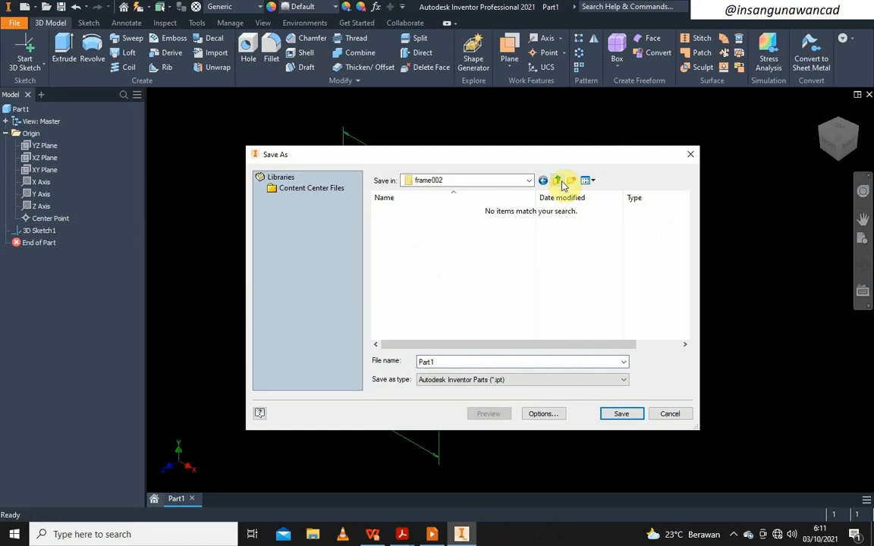
click(464, 365)
text(skeletal02)
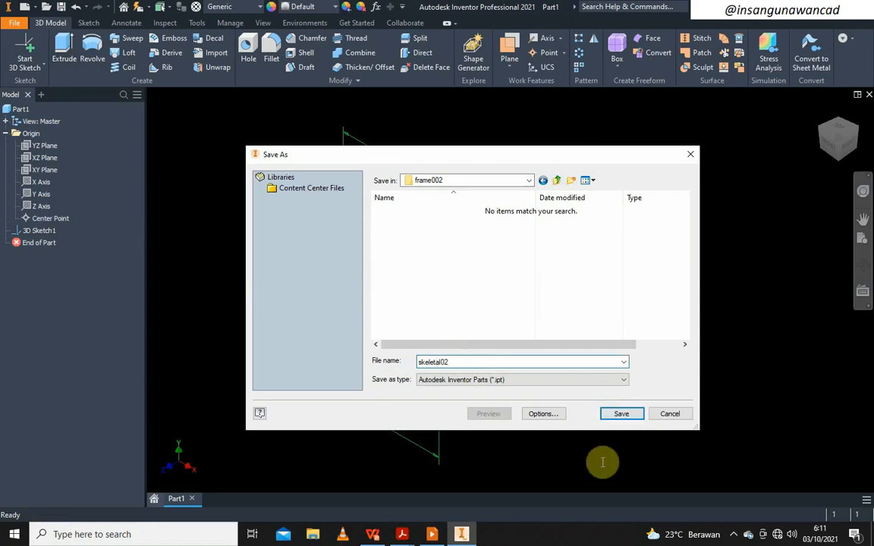
click(620, 414)
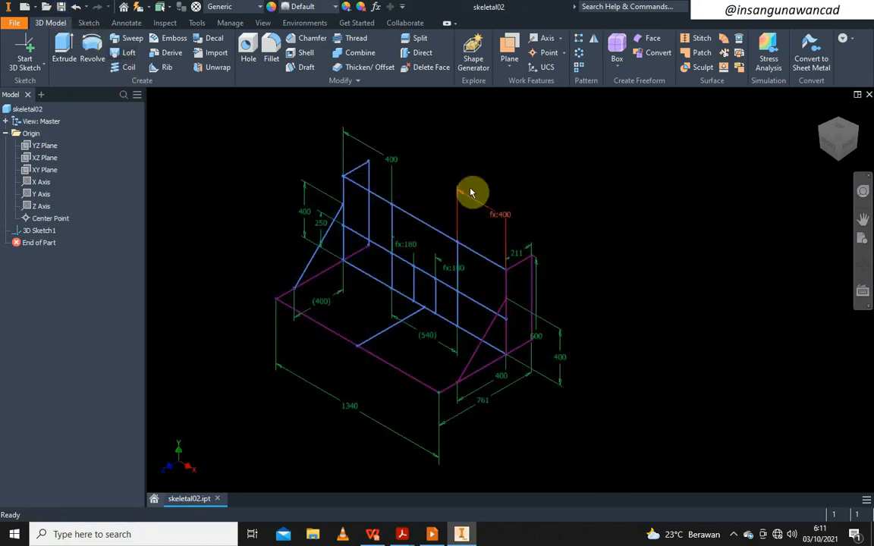
- Collapse the Origin folder in the model tree
mouse_move(488, 195)
middle_down()
mouse_move(564, 198)
mouse_move(565, 190)
middle_up()
click(7, 133)
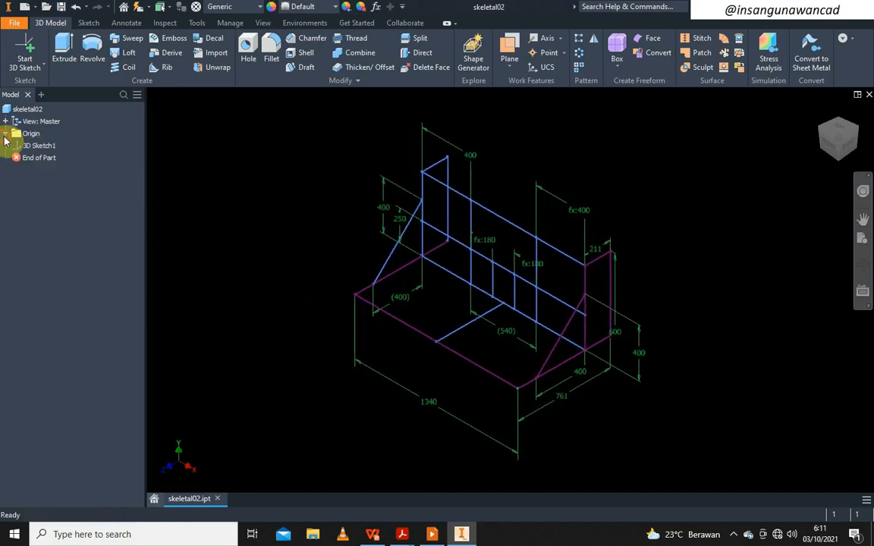
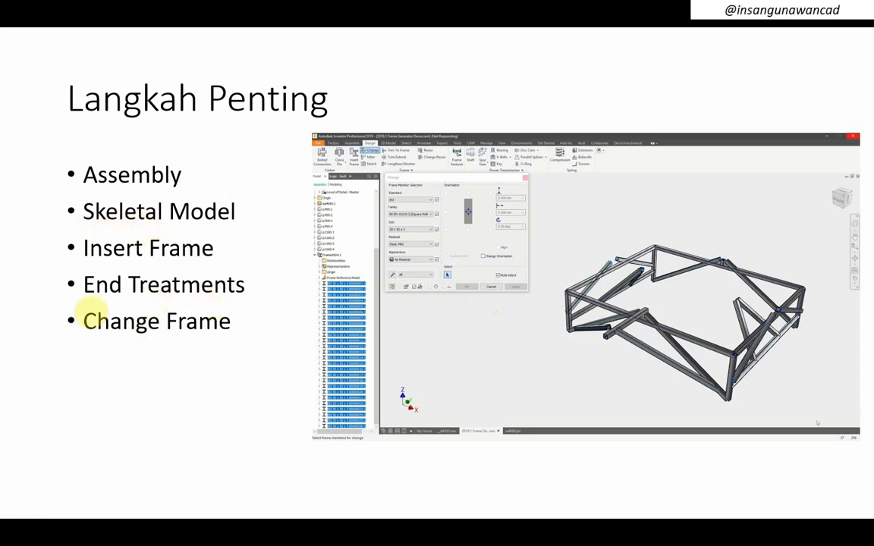
click(230, 218)
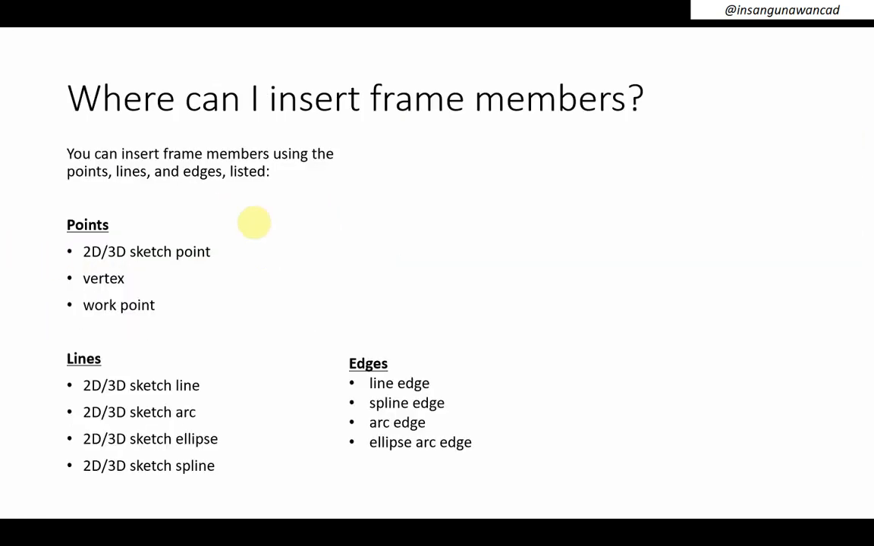
key(Left)
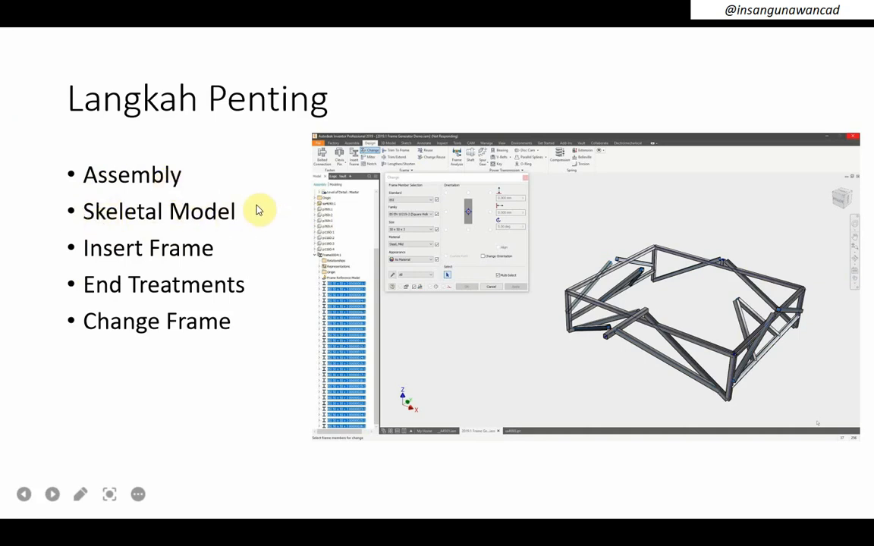
key(alt+Tab)
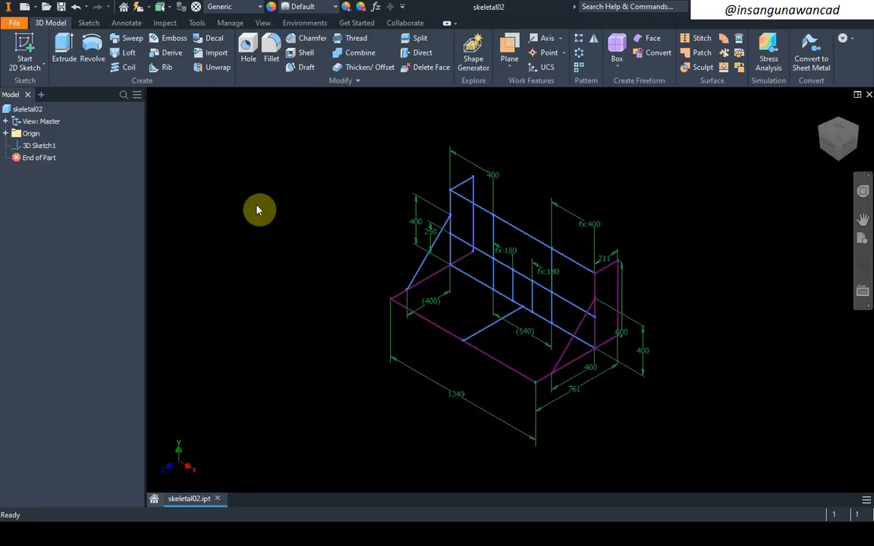
- Create a new assembly from the metric Standard (mm).iam template and load skeletal02 from the frame002 folder in Documents for placement
click(26, 7)
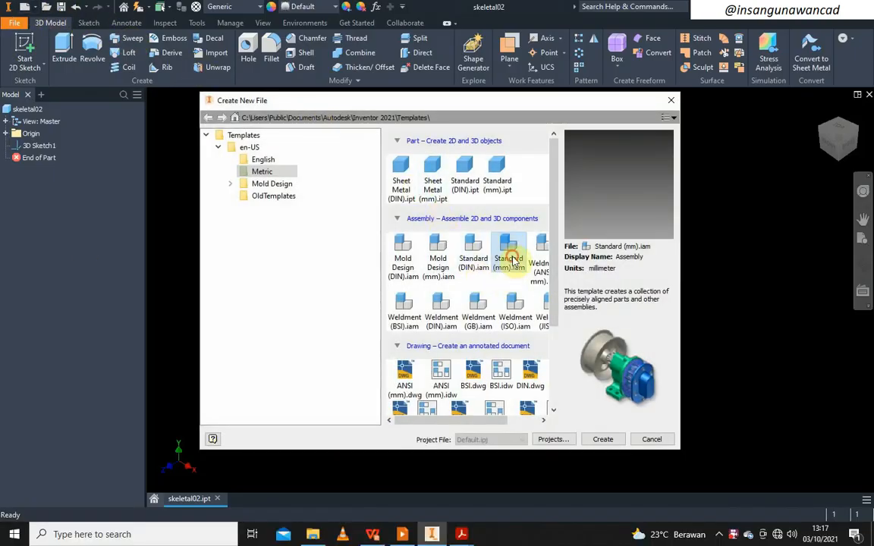
click(603, 440)
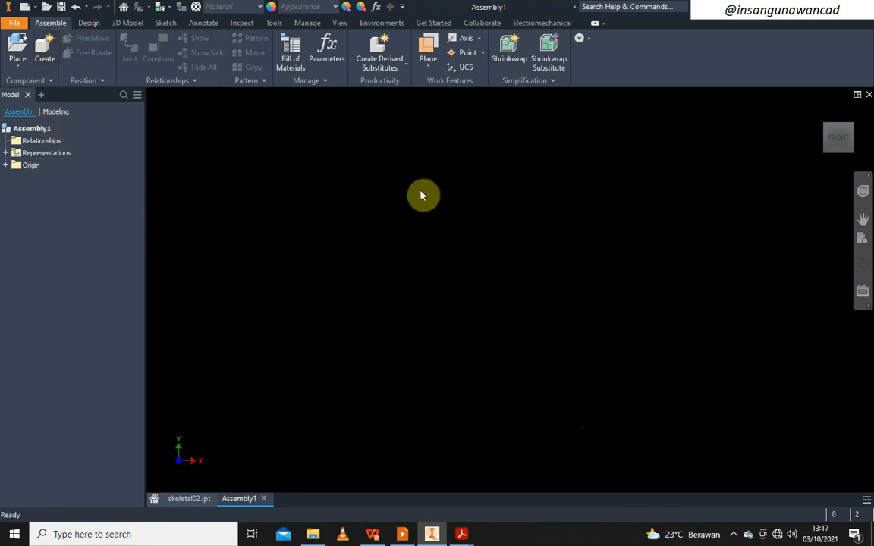
click(17, 48)
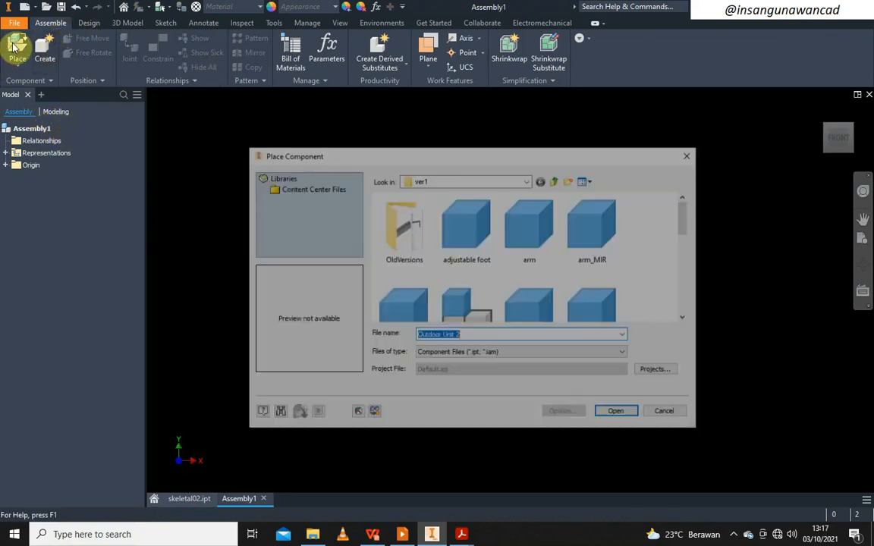
click(529, 180)
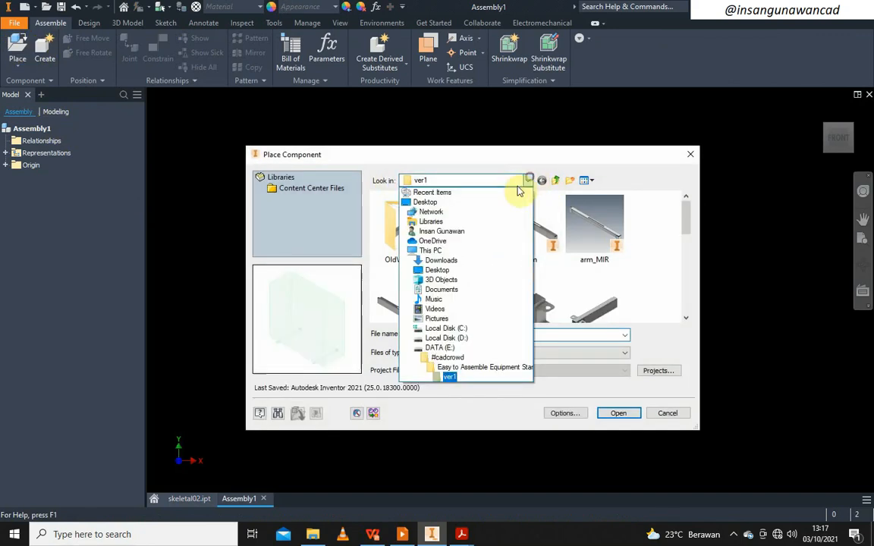
click(473, 293)
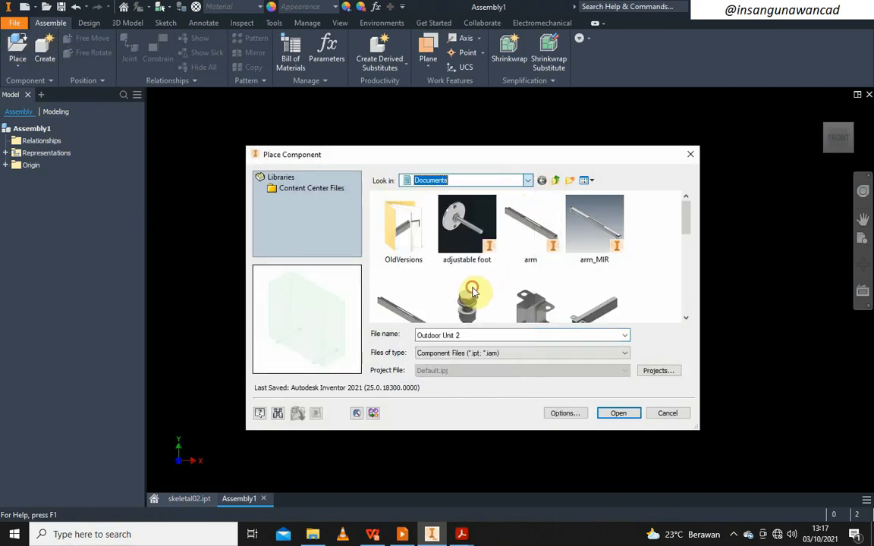
scroll(460, 282, down, 3)
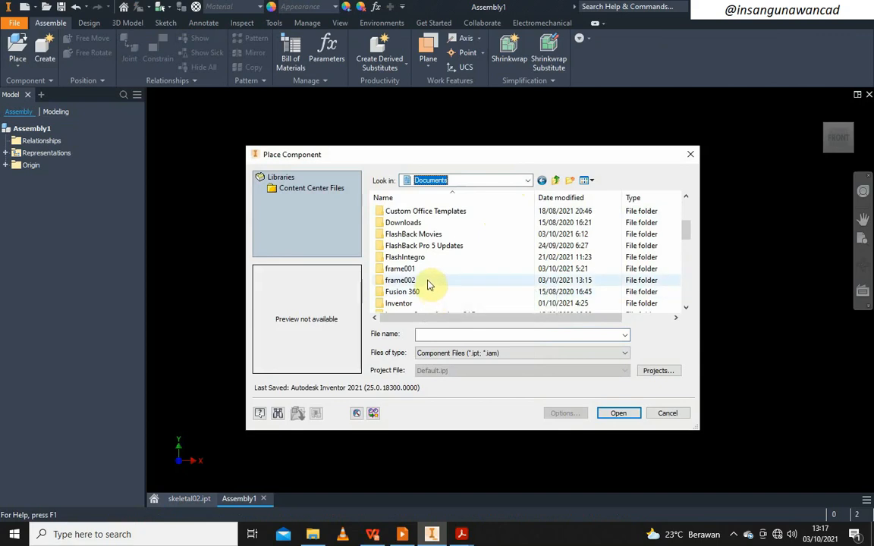
double_click(429, 281)
click(408, 212)
double_click(408, 213)
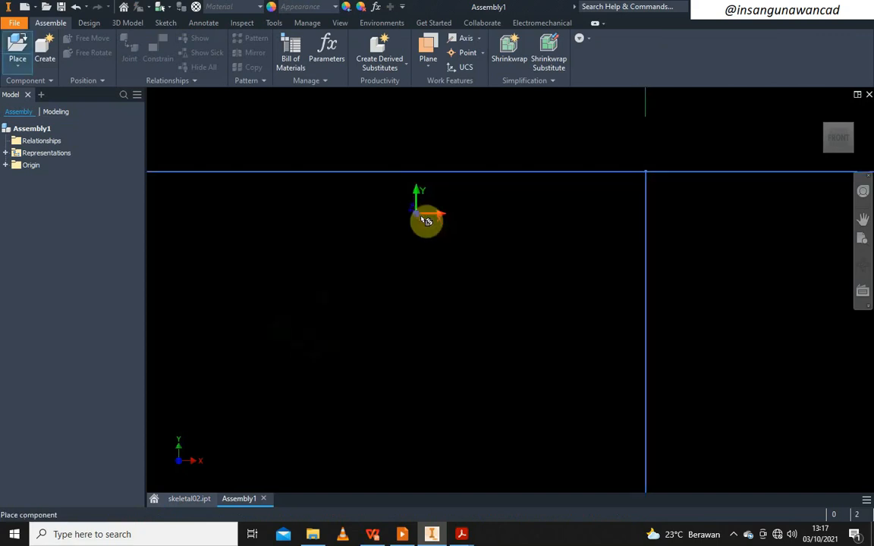
- Place a single skeletal02 component grounded at the assembly origin and finish the placement
right_click(409, 234)
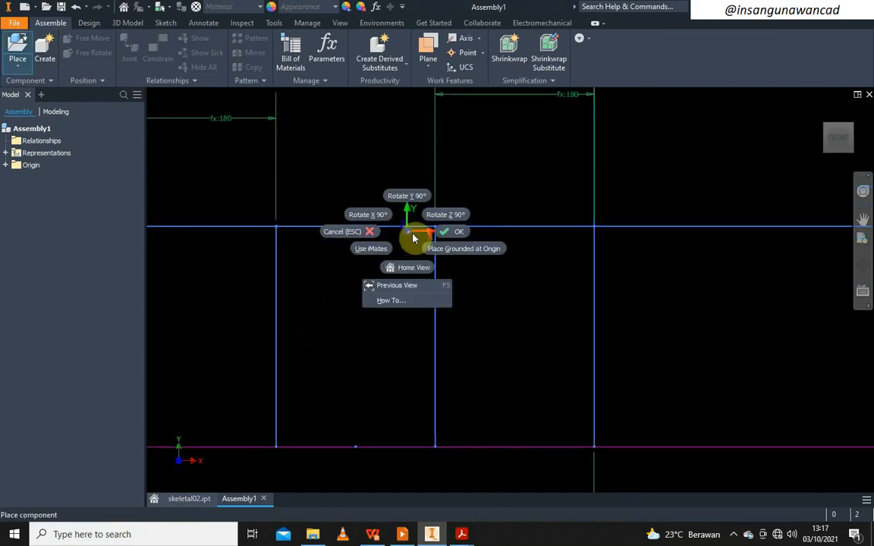
click(461, 252)
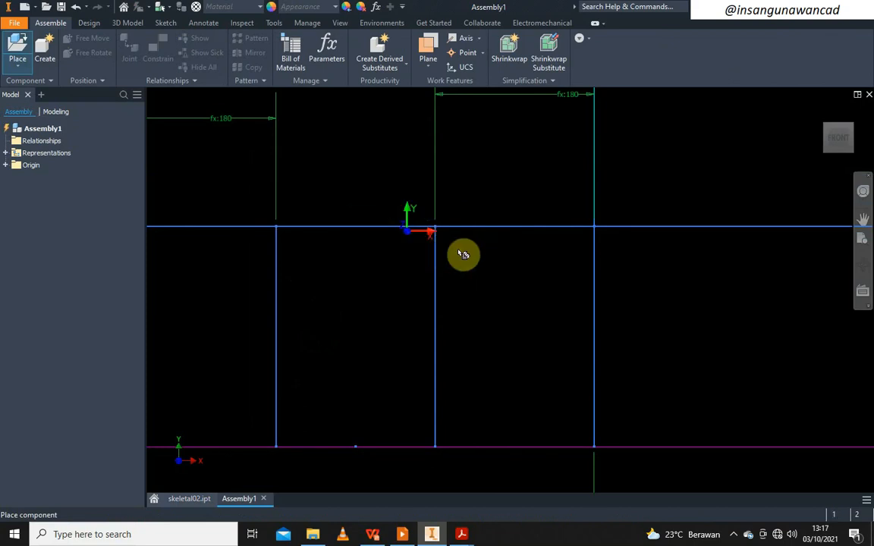
right_click(530, 159)
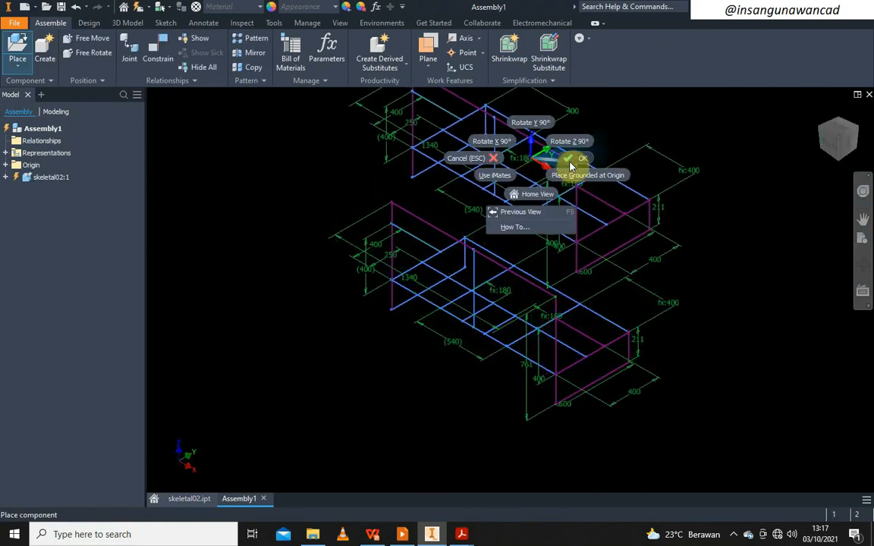
click(569, 162)
- Orient the assembly to an isometric view with the skeleton's Y axis pointing up
click(840, 142)
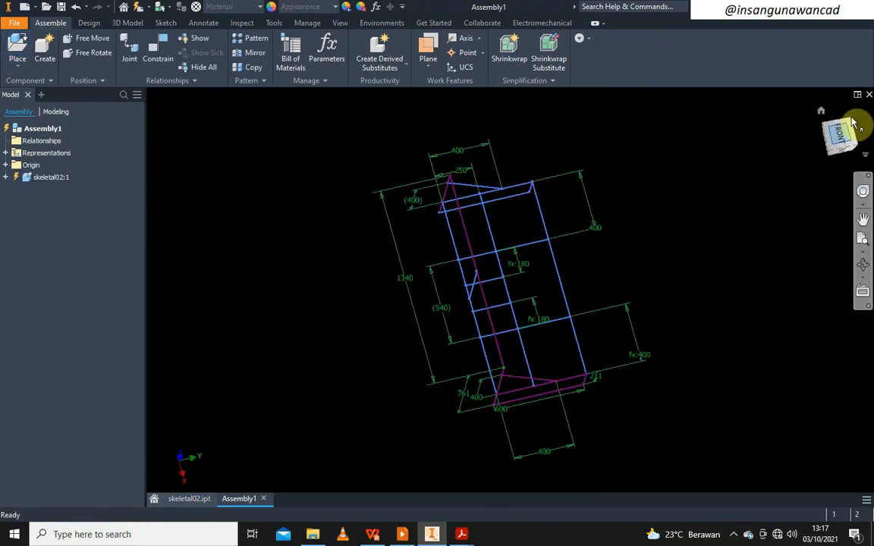
click(853, 125)
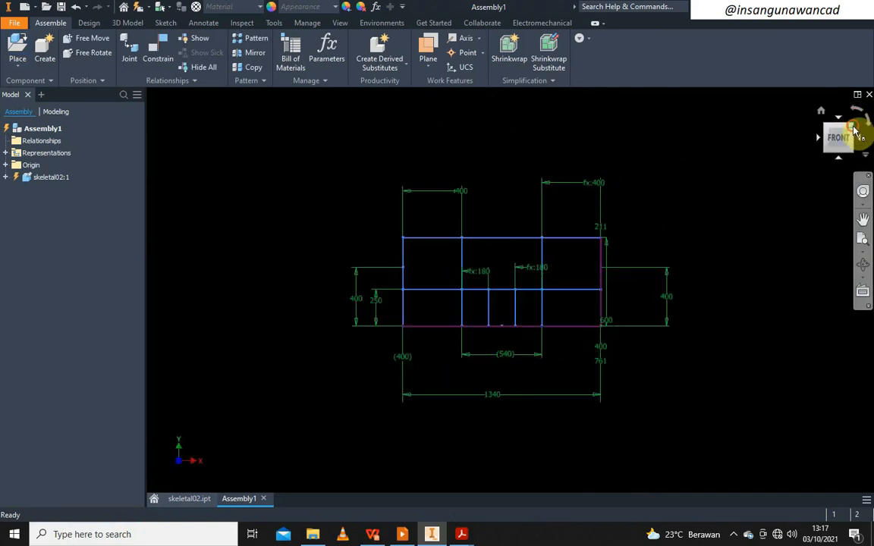
click(848, 142)
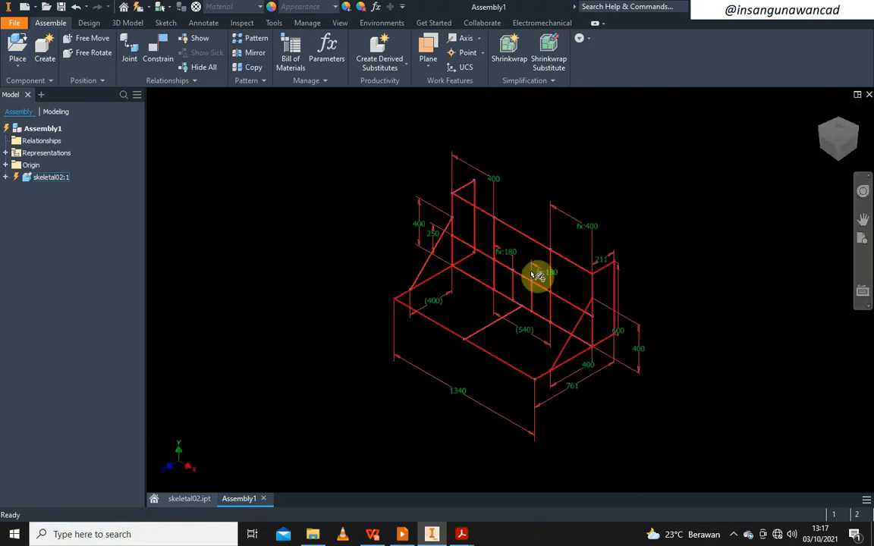
middle_drag(636, 308, 574, 290)
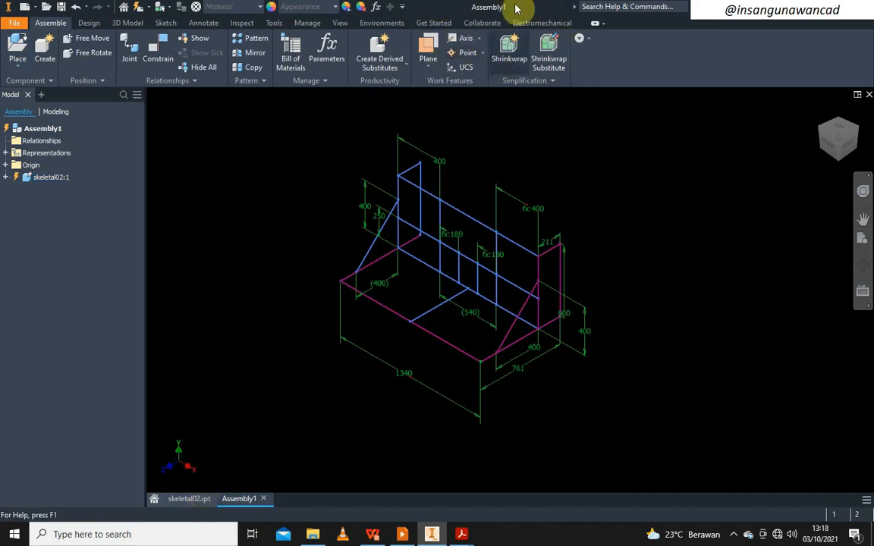
click(435, 238)
middle_drag(435, 237, 420, 234)
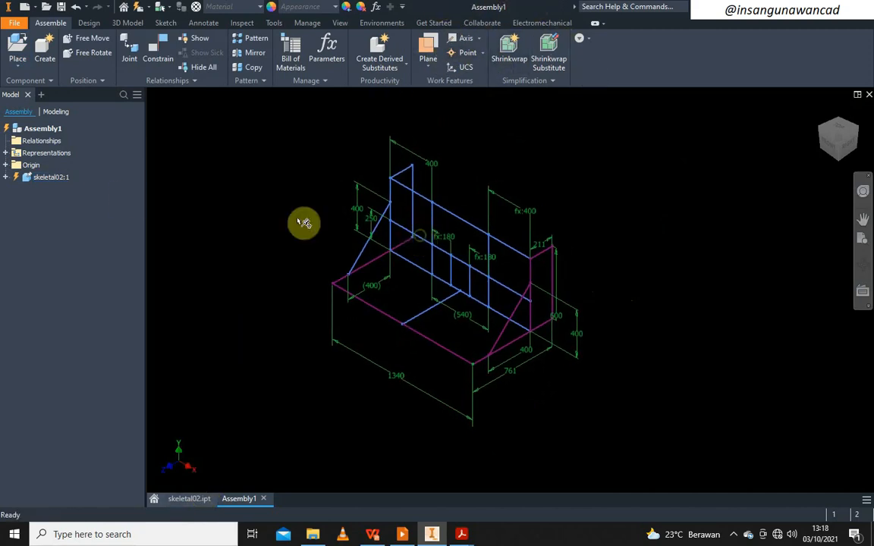
- Switch to the presentation to review the Langkah Penting slide of key frame steps, and return to Inventor
click(94, 28)
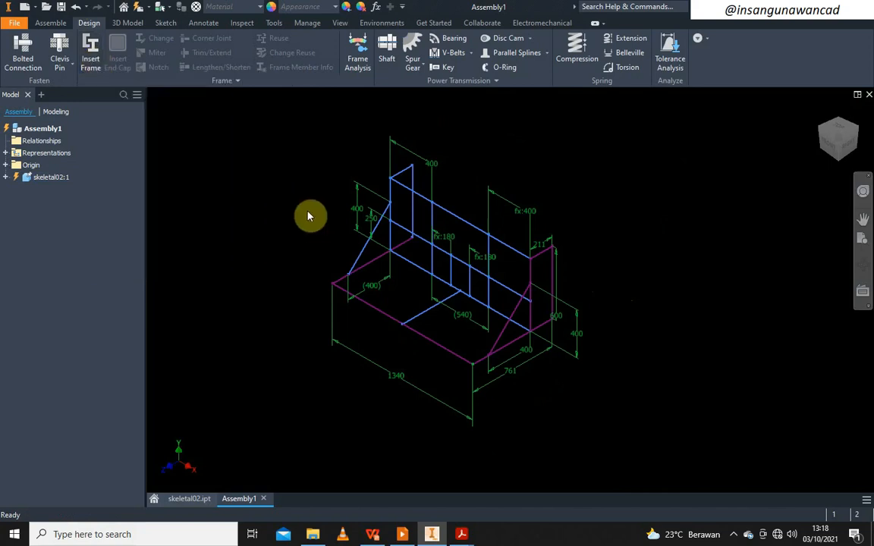
key(alt+Tab)
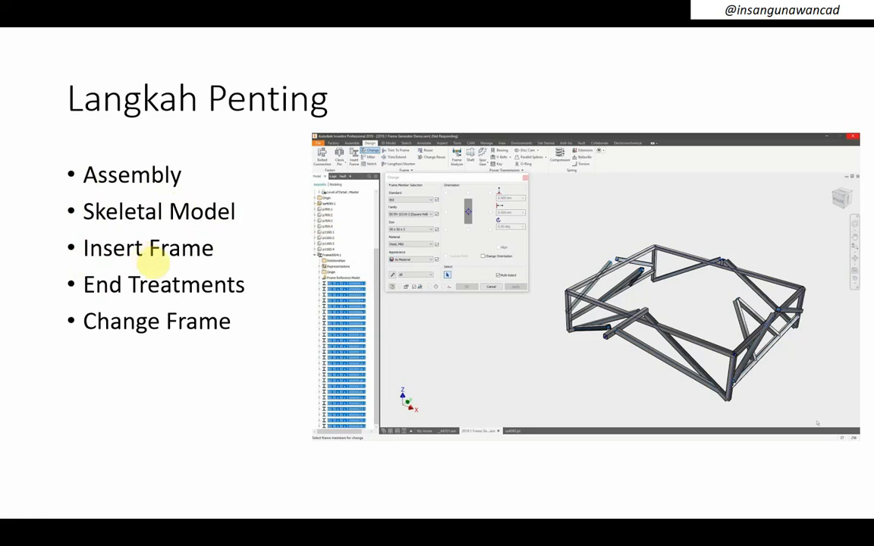
key(alt+Tab)
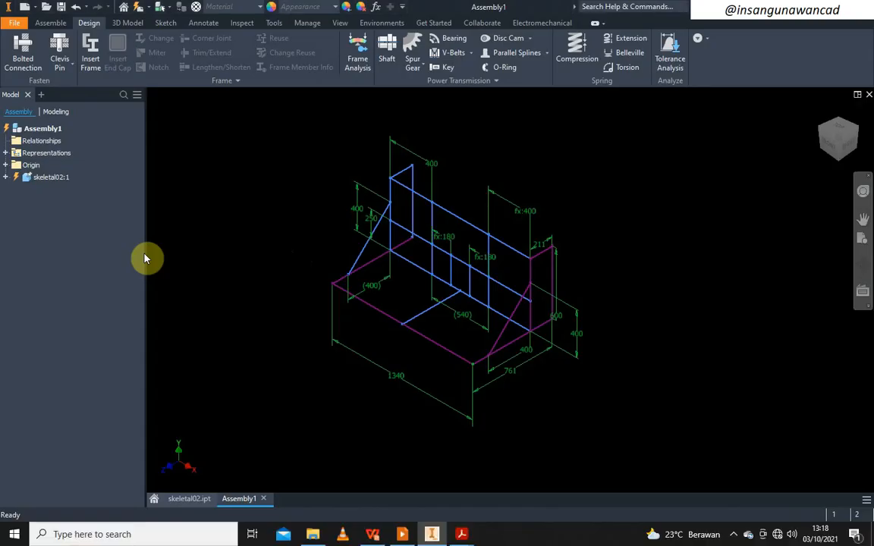
- Start Insert Frame and save the assembly as lifting frame in the frame002 folder in Documents
click(90, 55)
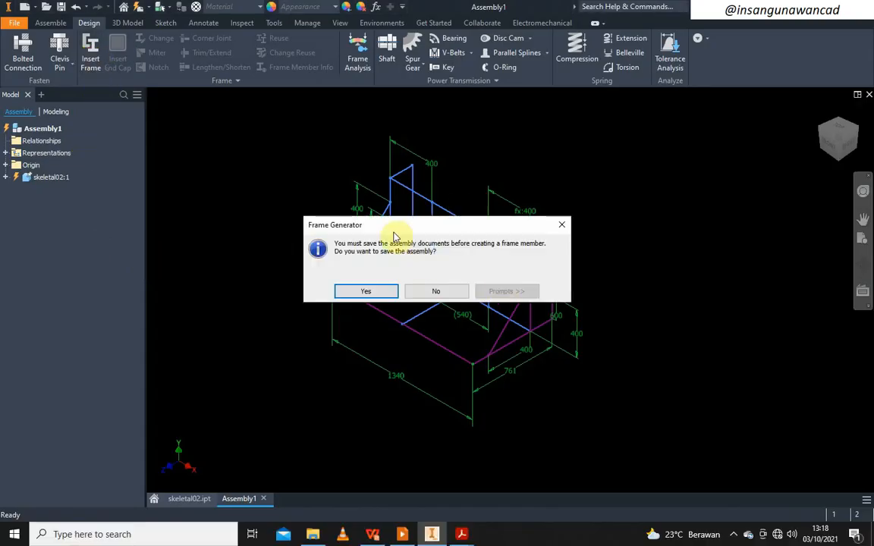
click(379, 293)
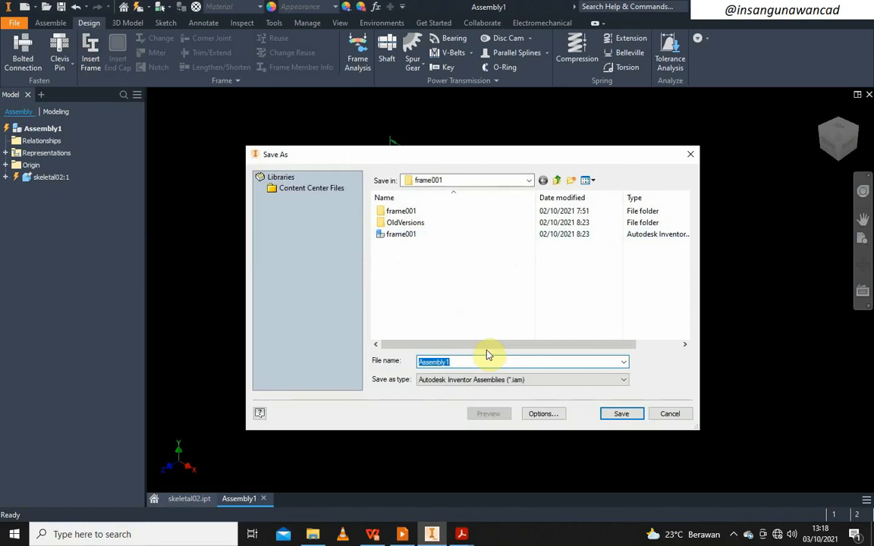
click(556, 180)
scroll(456, 296, down, 3)
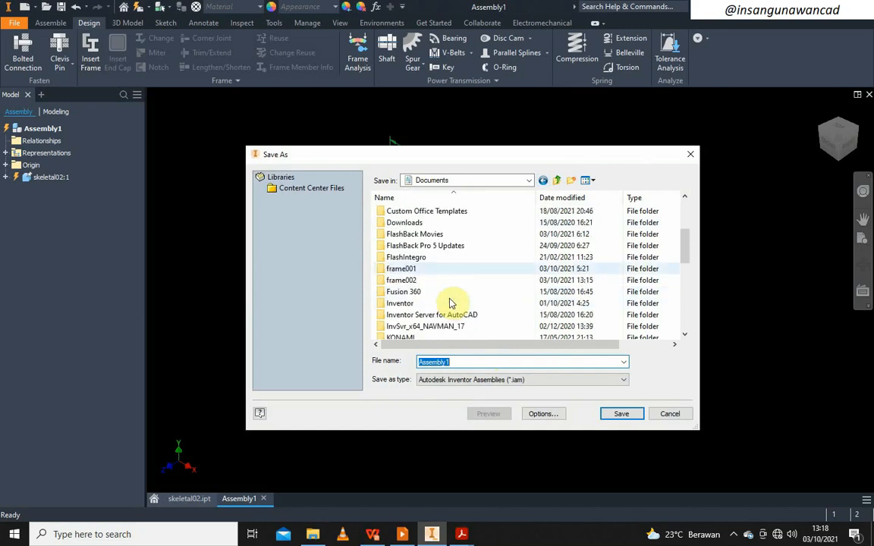
double_click(423, 282)
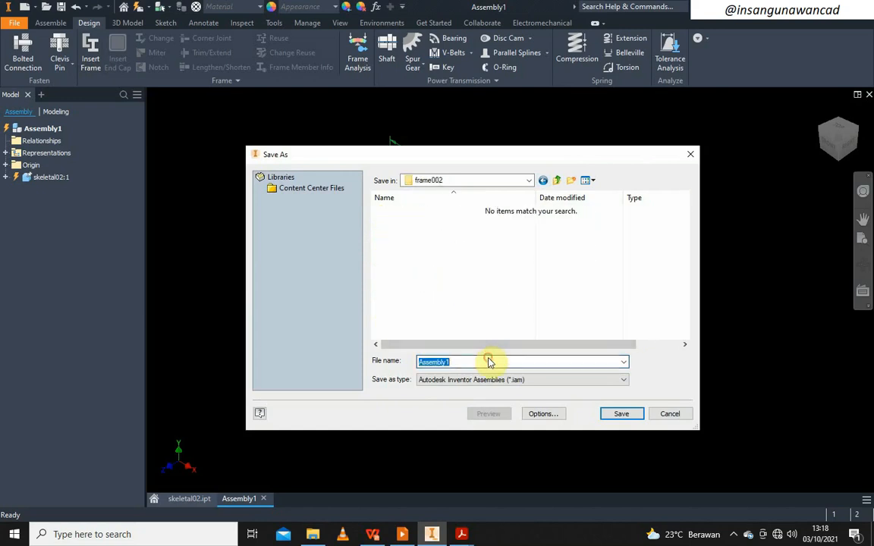
key(BackSpace)
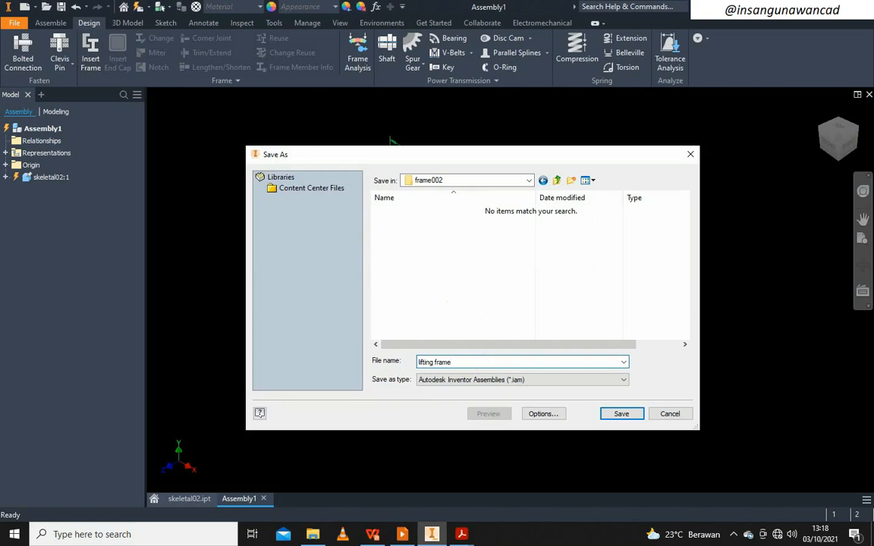
key(Return)
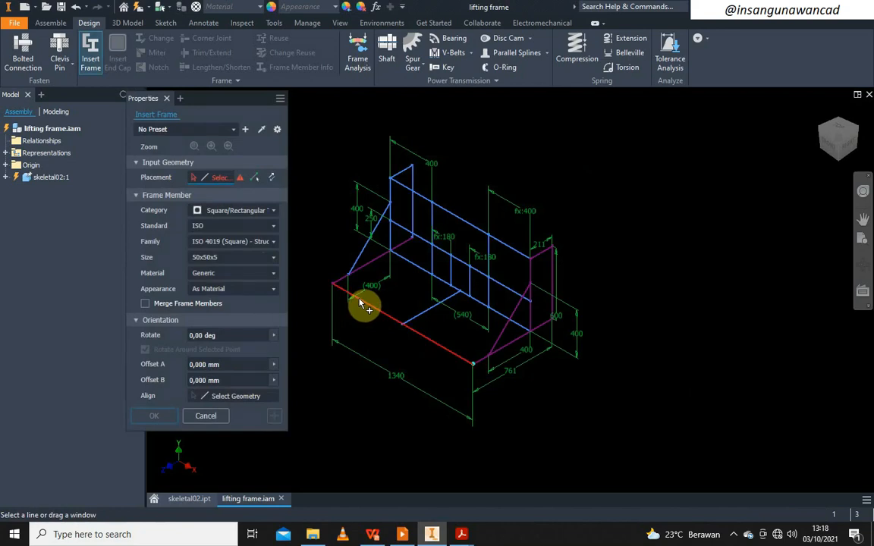
- Switch to Acrobat Reader to check the Lifting Frame documents
mouse_move(459, 534)
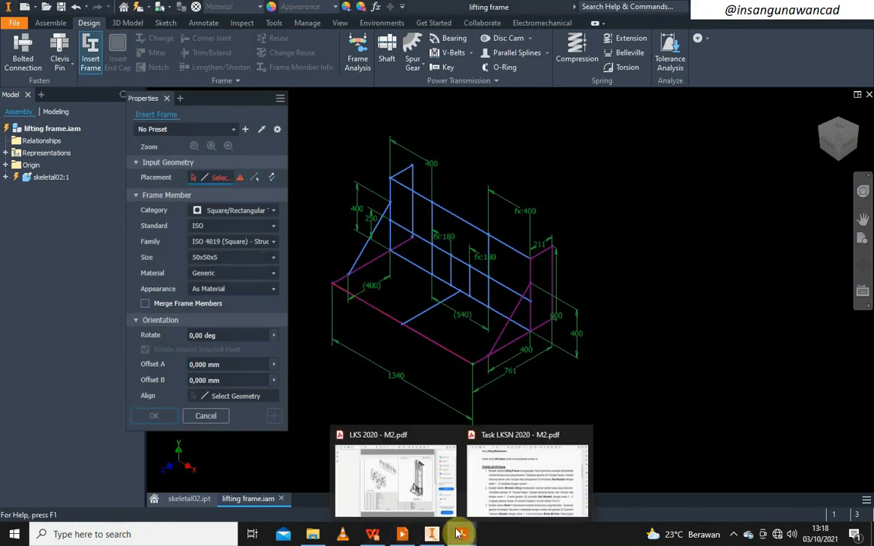
- Open the LKS 2020 - M2 PDF and examine page 2's Lifting Frame drawing for its member profile, layout and dimensions
click(444, 491)
scroll(523, 254, down, 2)
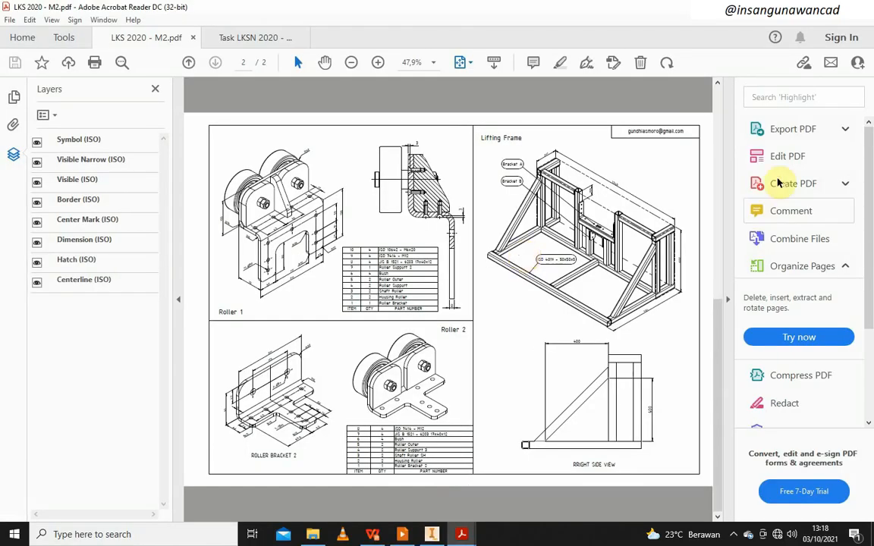
click(729, 302)
click(157, 91)
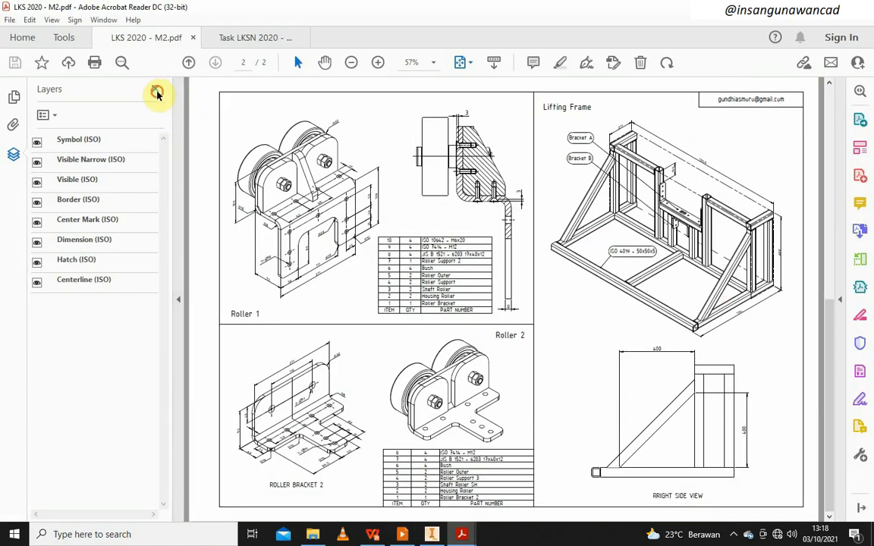
scroll(584, 217, up, 1)
scroll(586, 222, down, 1)
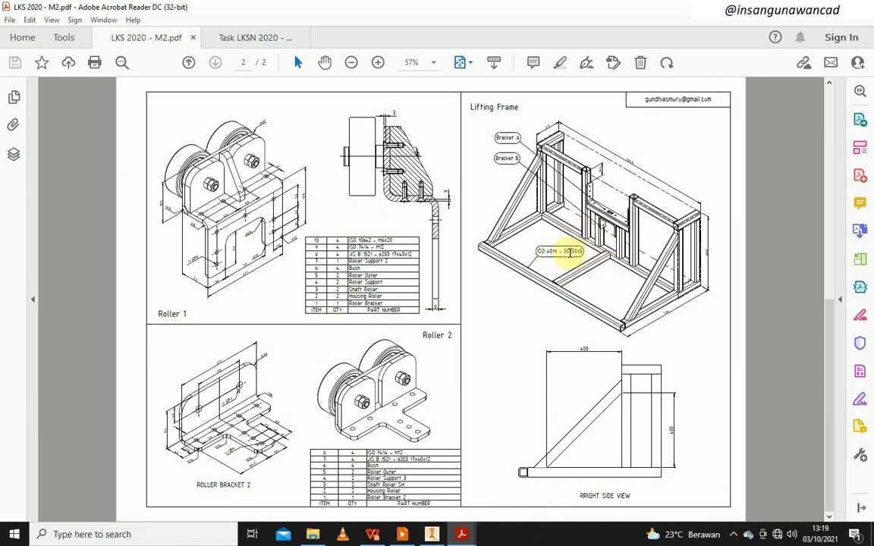
ctrl+scroll(585, 291, up, 4)
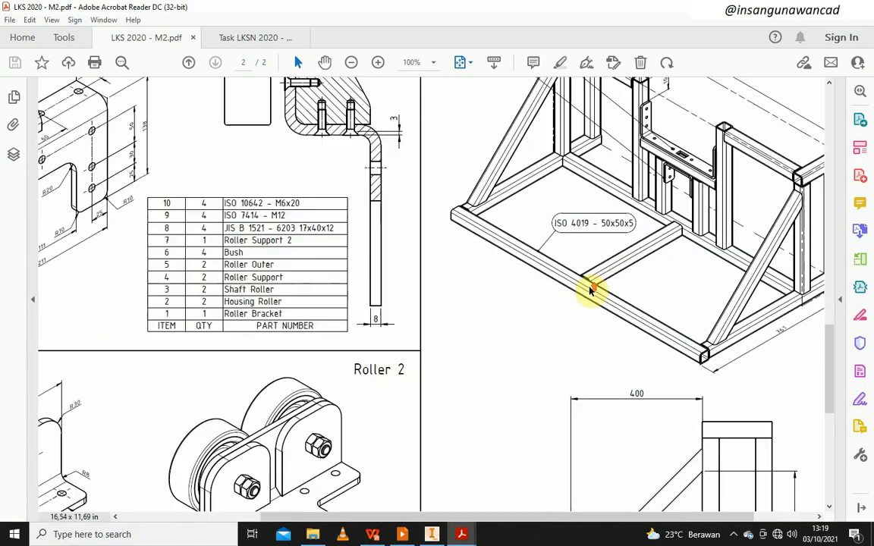
ctrl+scroll(593, 280, down, 1)
scroll(594, 260, up, 3)
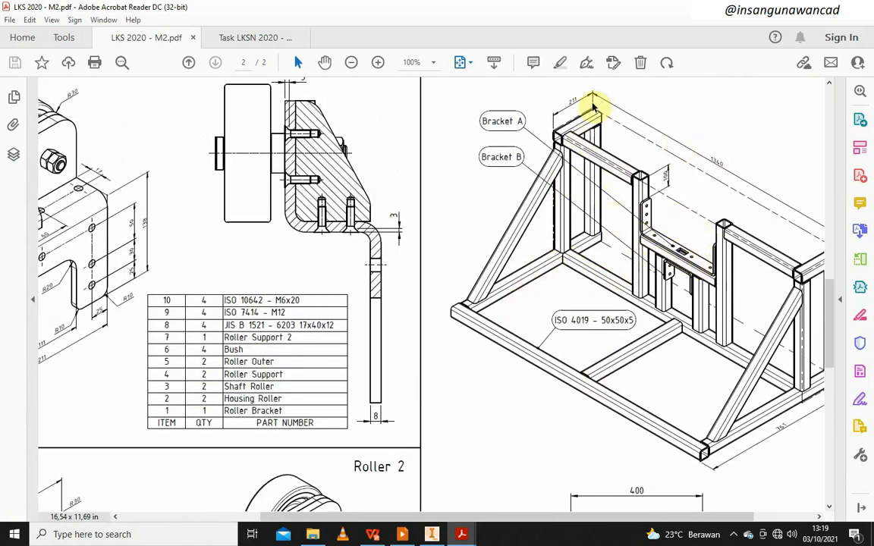
drag(604, 521, 645, 519)
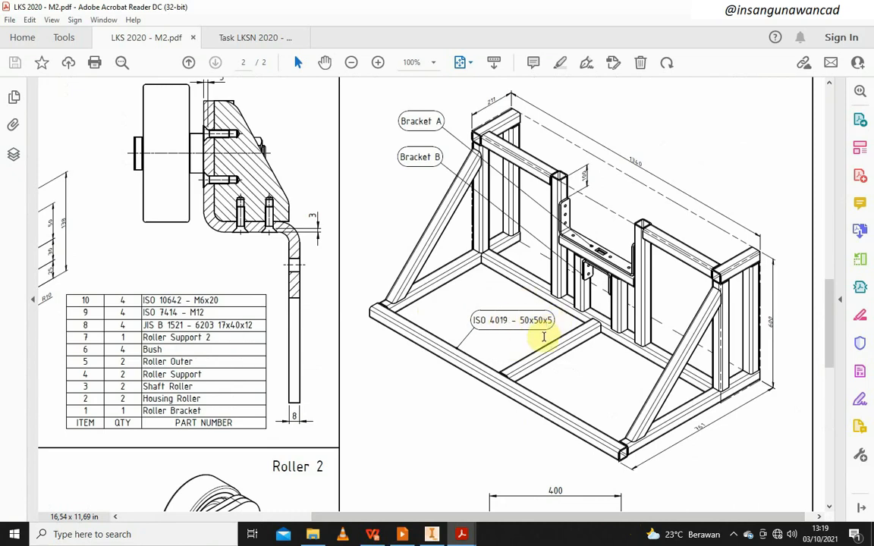
- Back in Inventor, set the frame member to Square/Rectangular Tubes, family ISO 4019 (Square), size 50x50x5
click(432, 534)
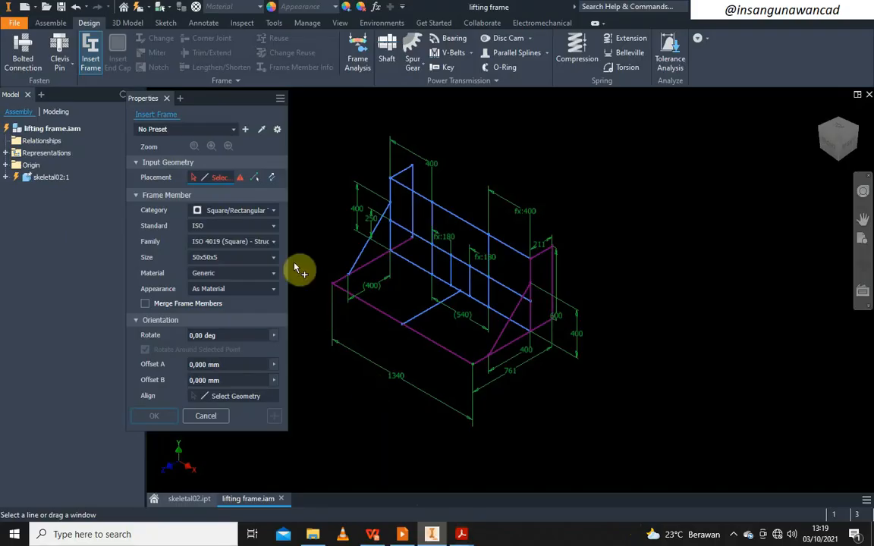
click(270, 210)
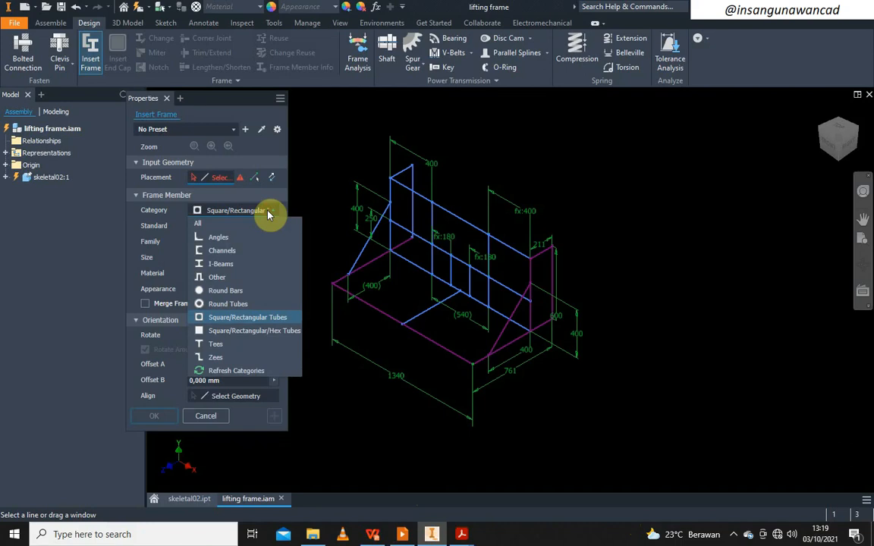
click(266, 323)
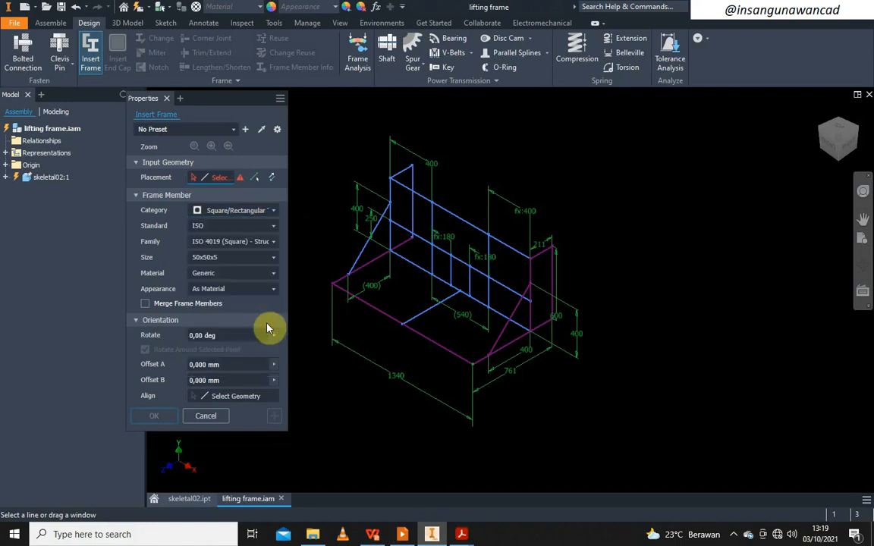
click(258, 244)
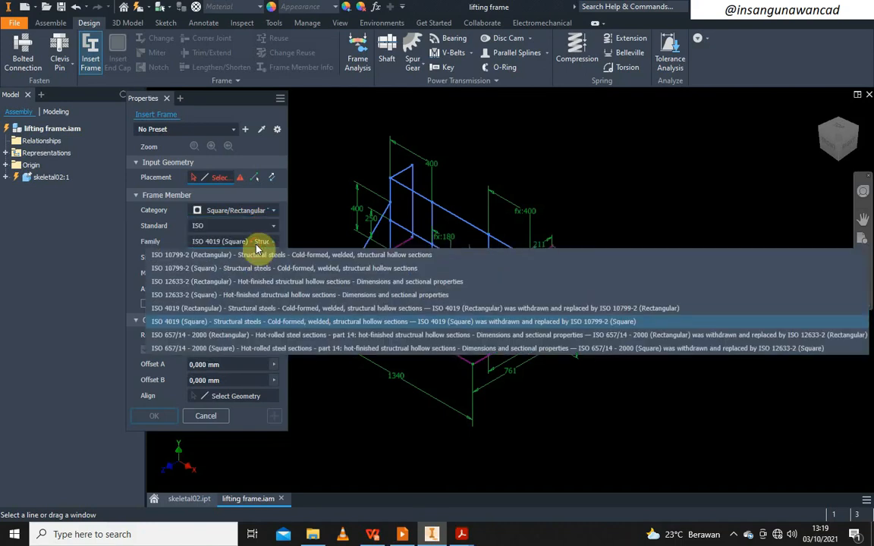
click(255, 323)
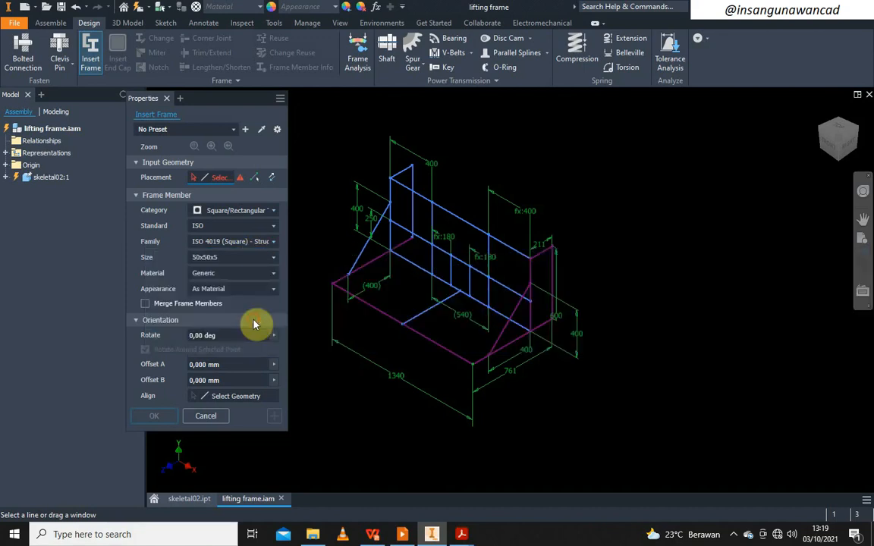
click(232, 257)
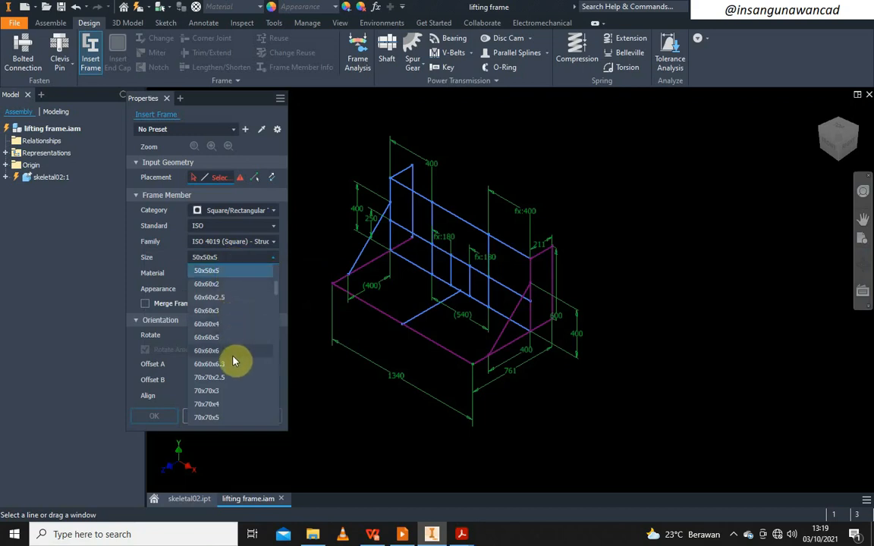
scroll(228, 296, up, 2)
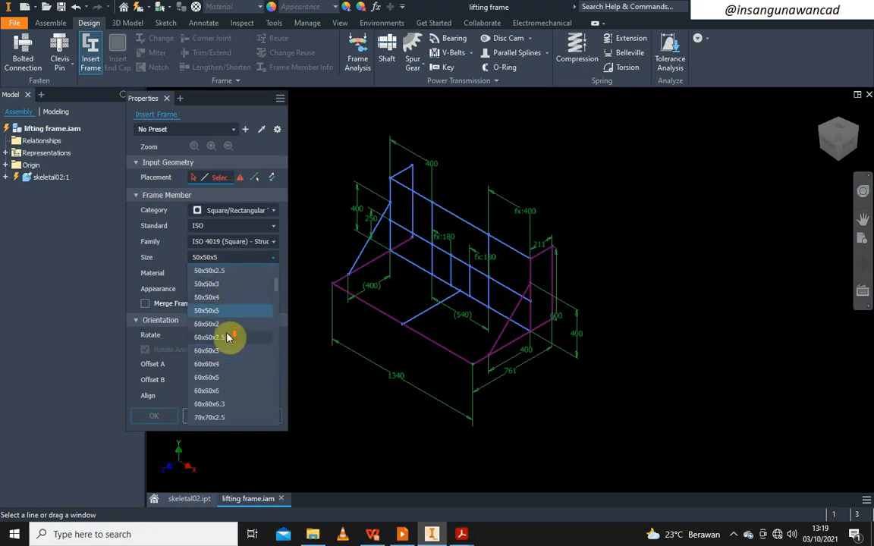
click(237, 353)
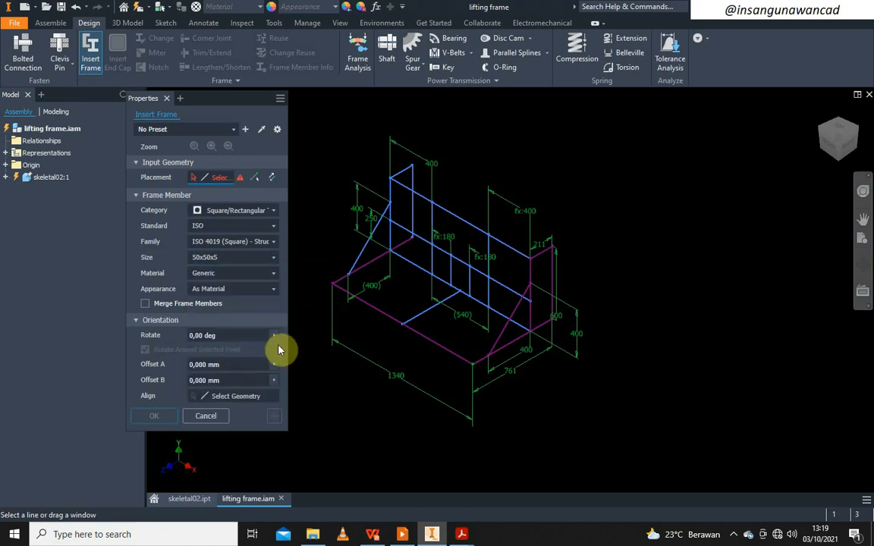
click(375, 314)
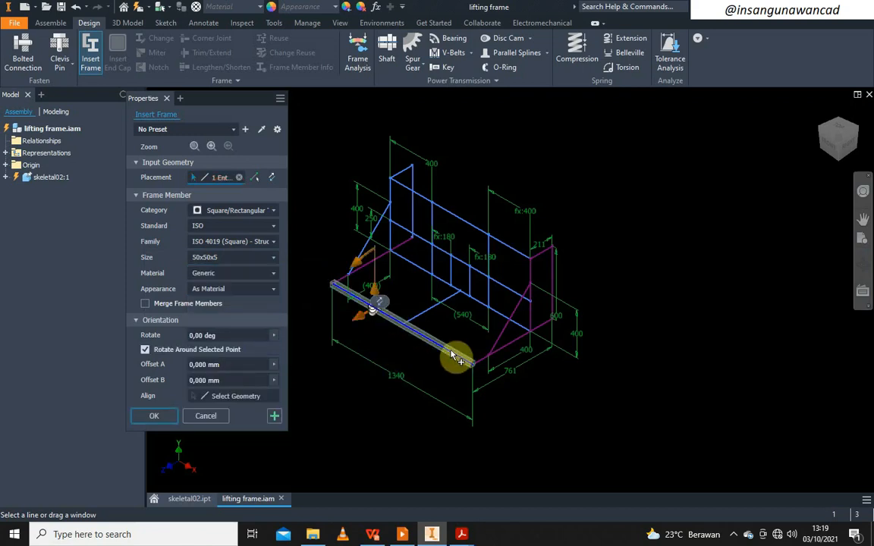
click(525, 338)
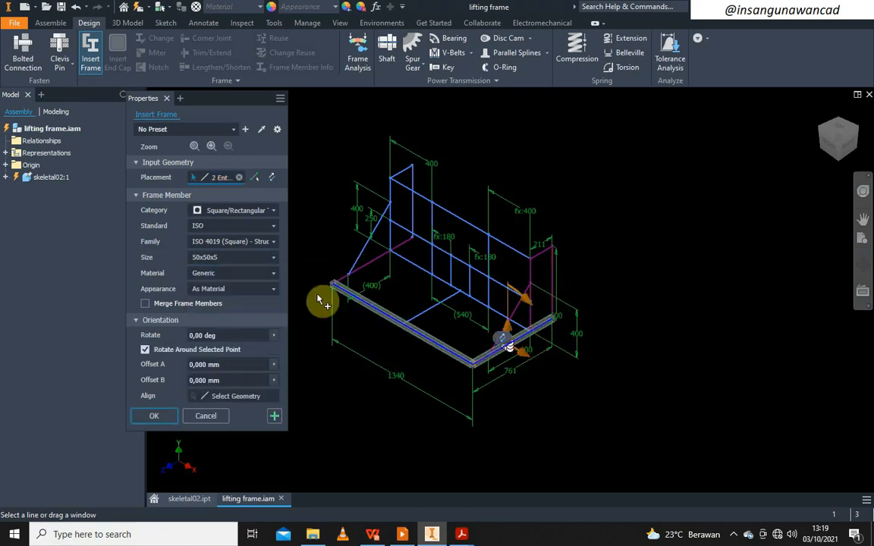
click(357, 278)
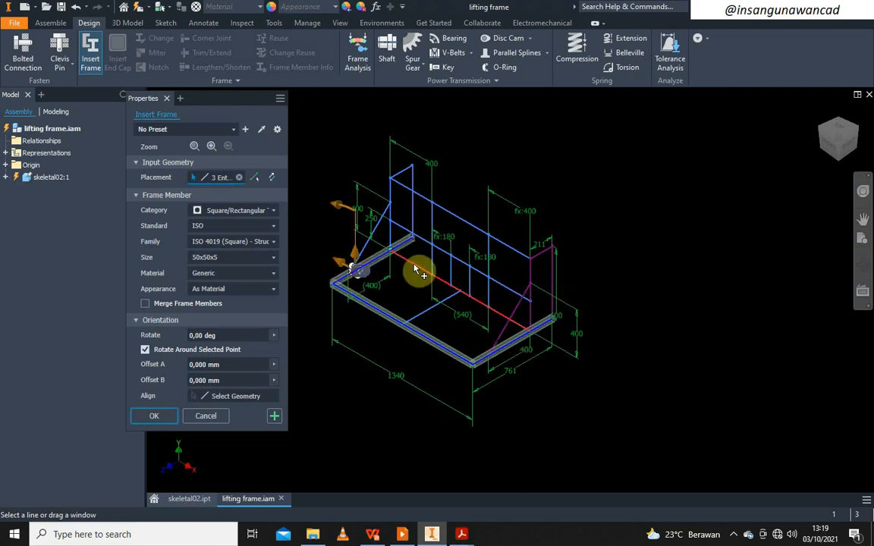
click(417, 267)
click(436, 311)
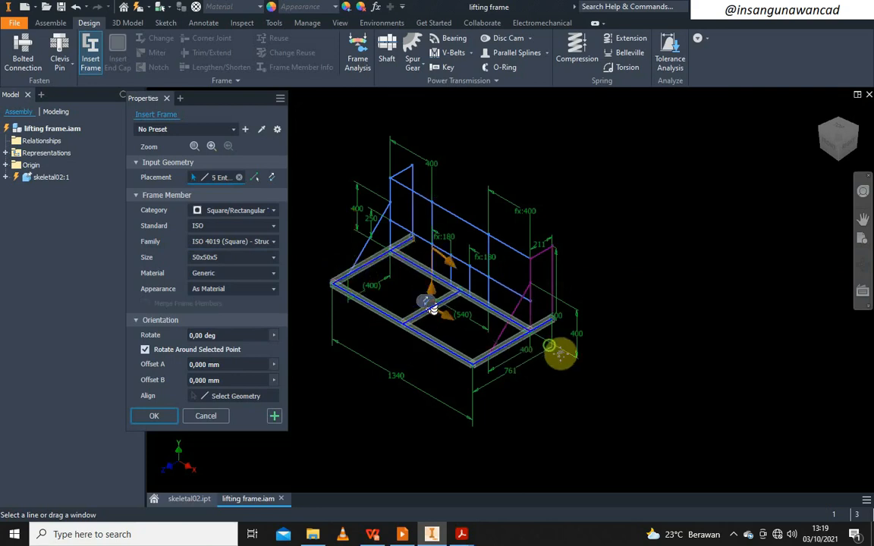
scroll(517, 356, up, 5)
click(465, 232)
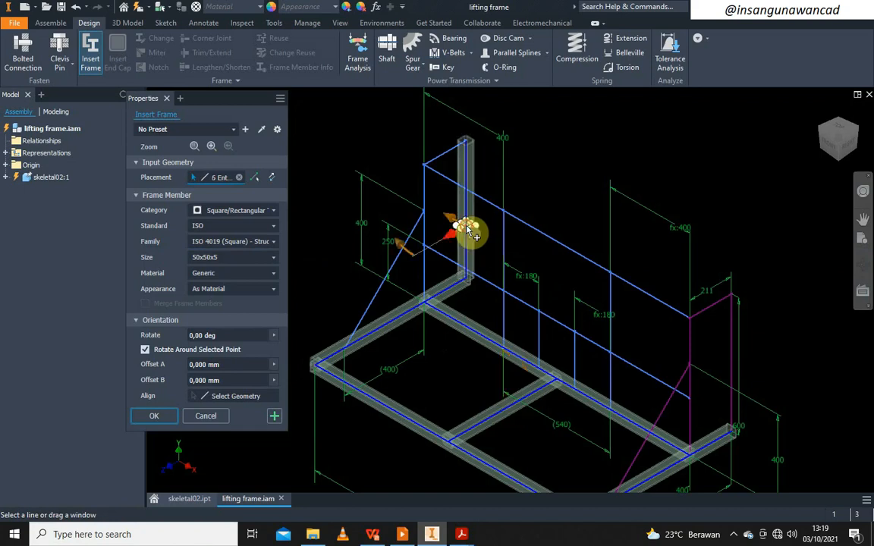
click(425, 277)
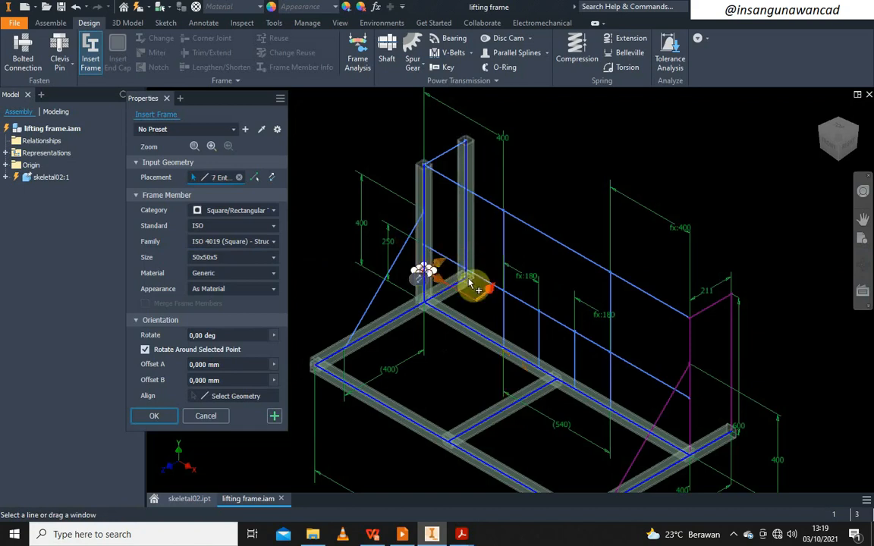
click(688, 334)
click(732, 339)
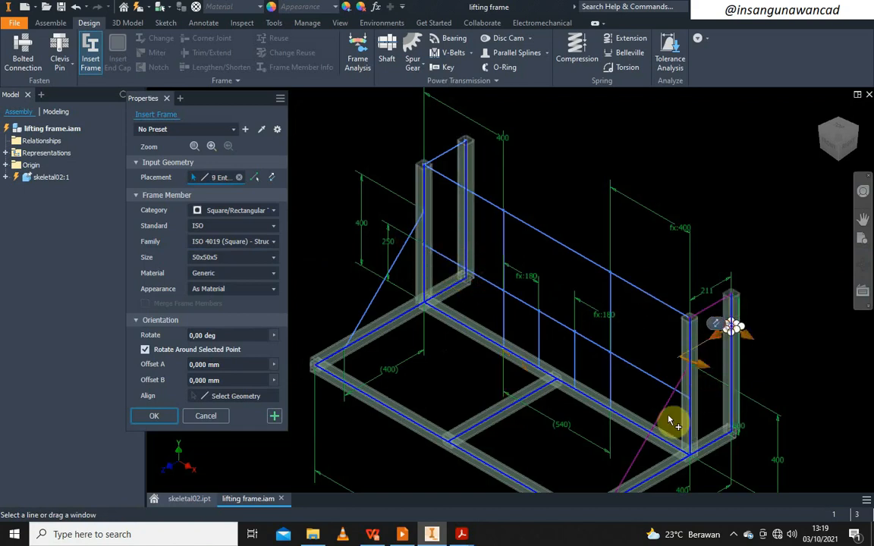
click(661, 420)
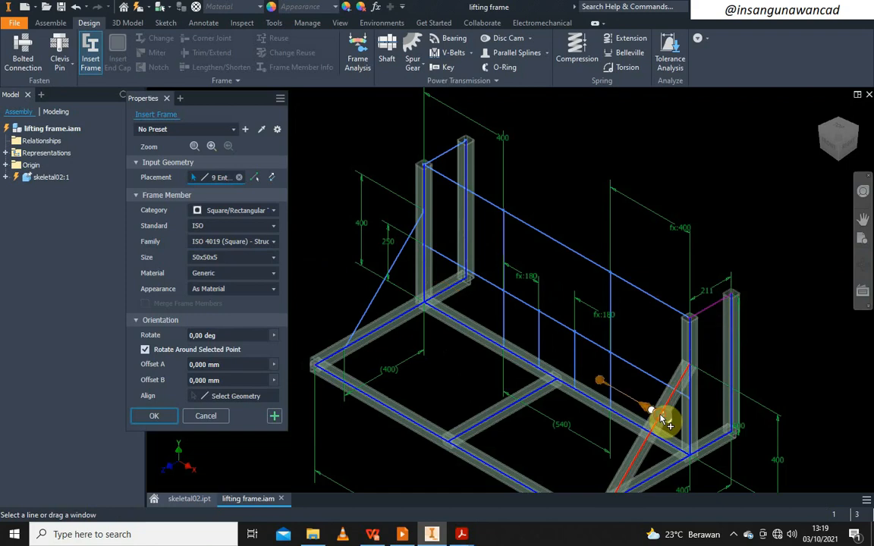
click(375, 311)
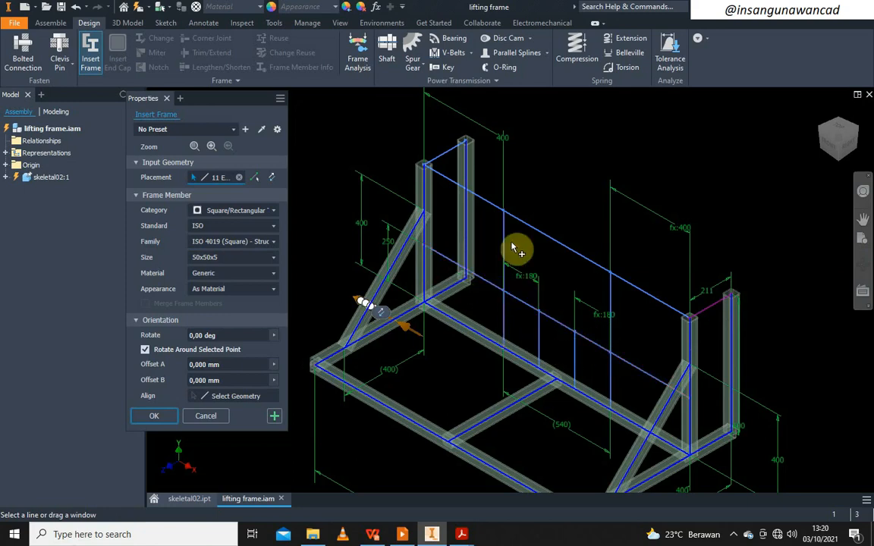
- Check the upright section of the Lifting Frame in the LKS 2020 - M2 drawing, and return to Inventor
mouse_move(461, 531)
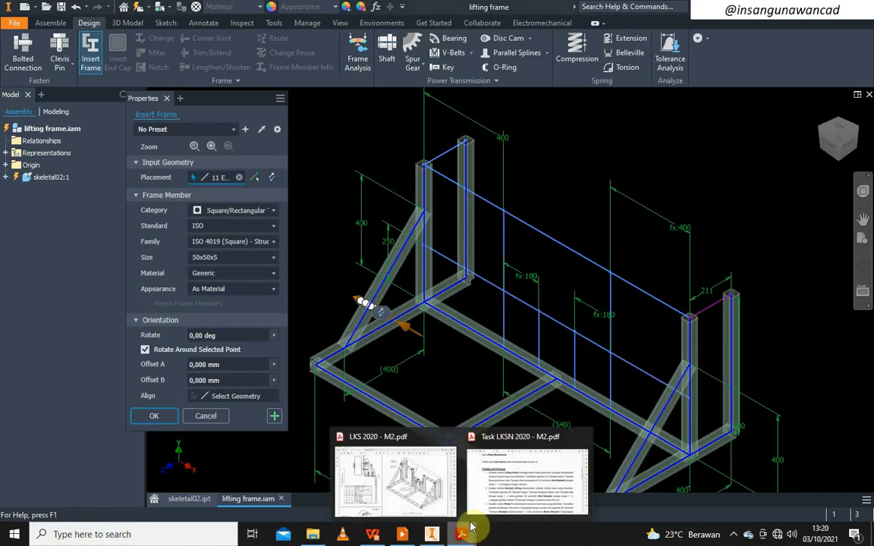
click(364, 440)
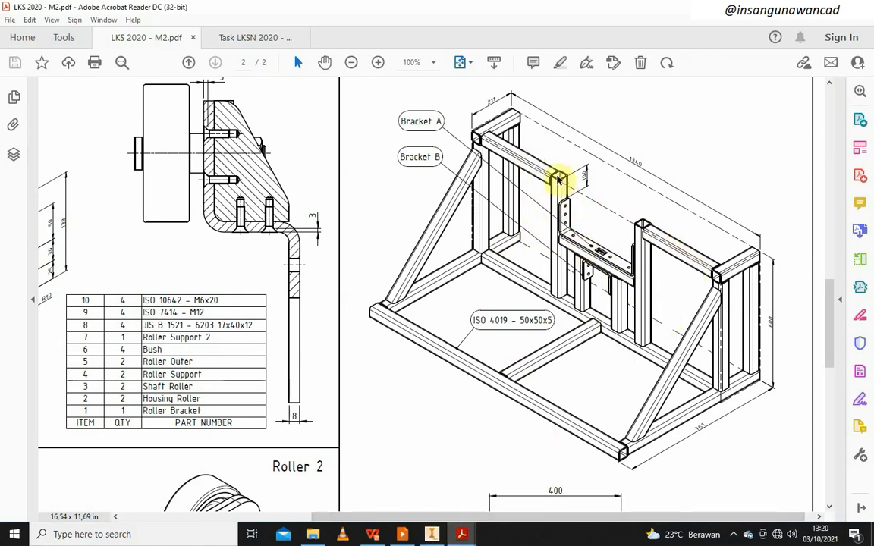
click(432, 535)
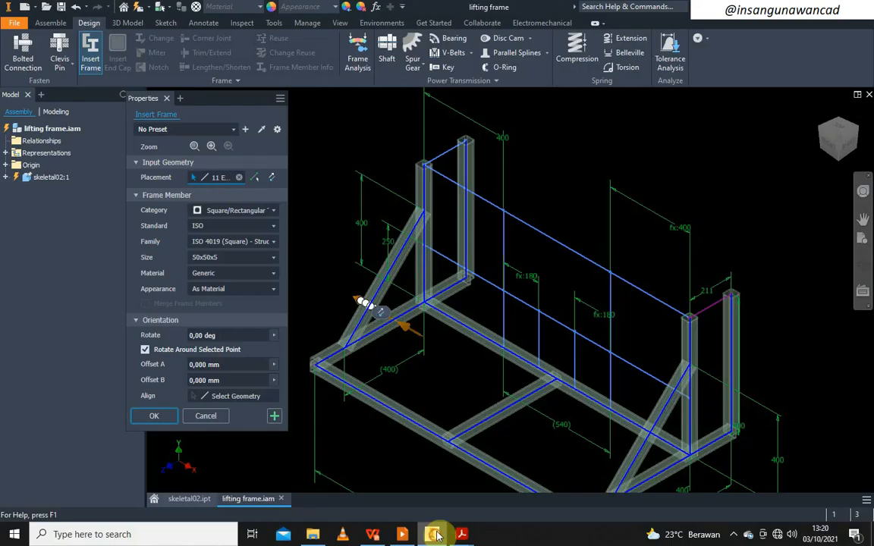
- Clear the placement selection and place frame members on the base's front, rear and two side lines plus its middle cross line
click(257, 179)
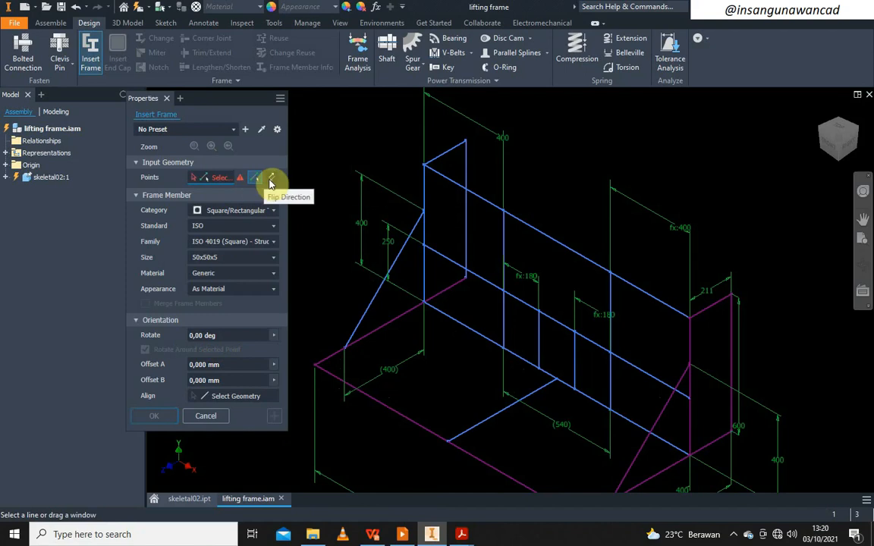
click(256, 178)
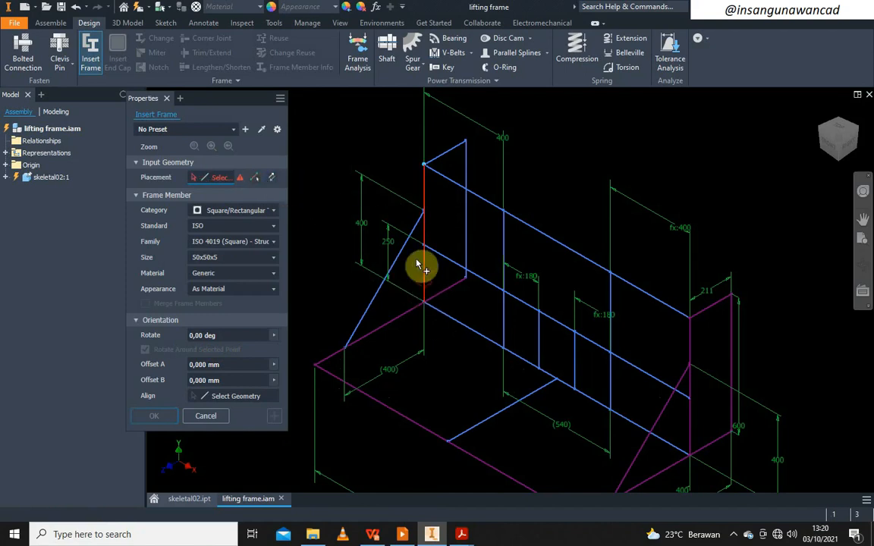
click(399, 411)
scroll(406, 394, up, 3)
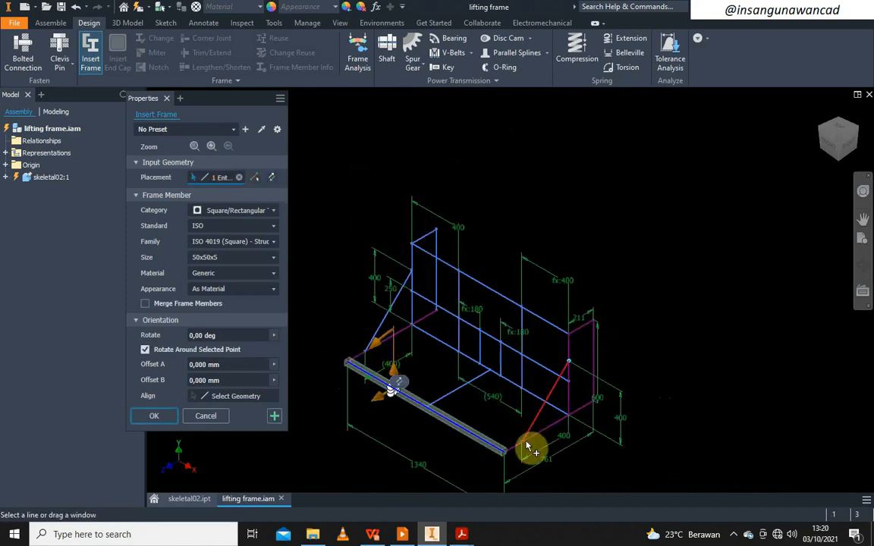
click(551, 425)
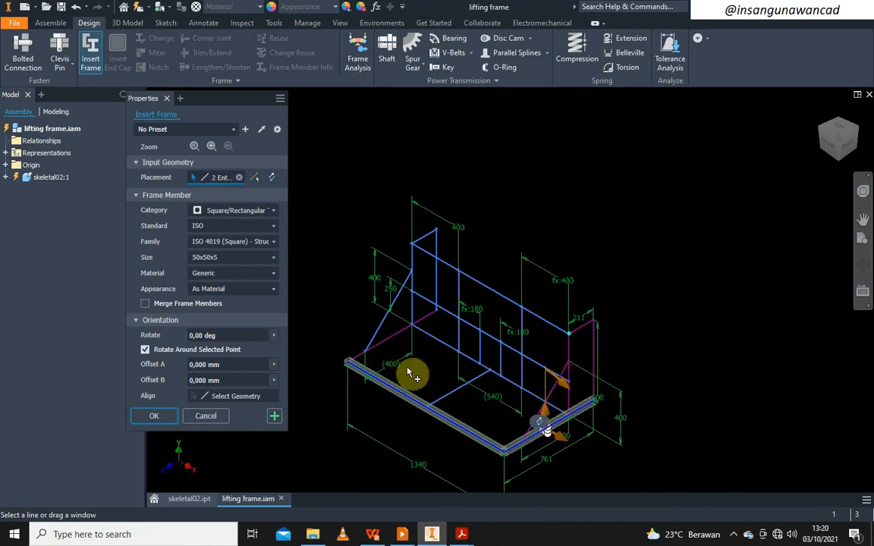
click(383, 351)
click(446, 352)
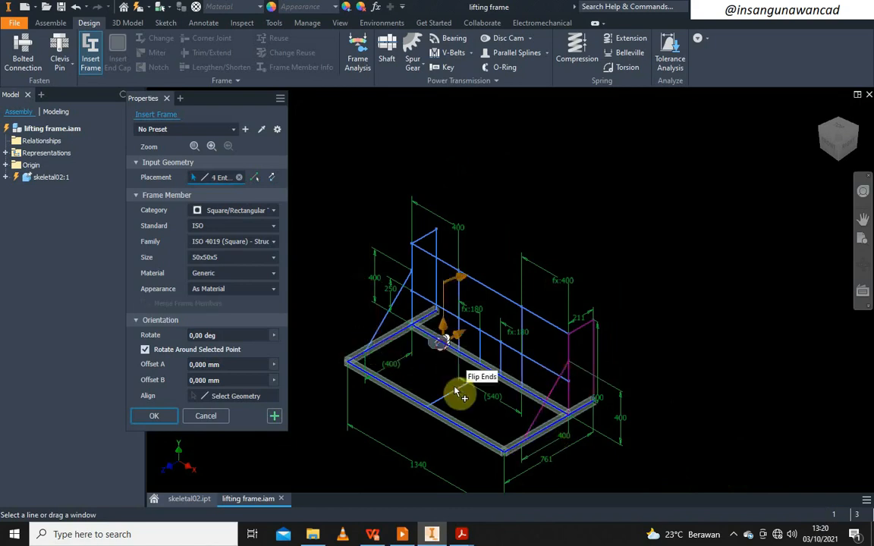
click(454, 397)
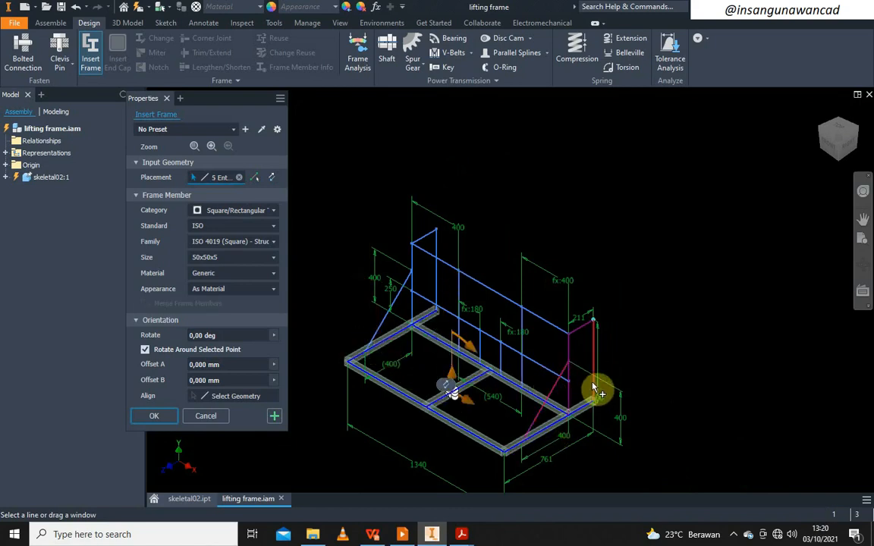
- Add the four vertical lines of the two end sections and their short 211 mm top lines to the frame member selection
click(594, 389)
click(445, 266)
click(437, 279)
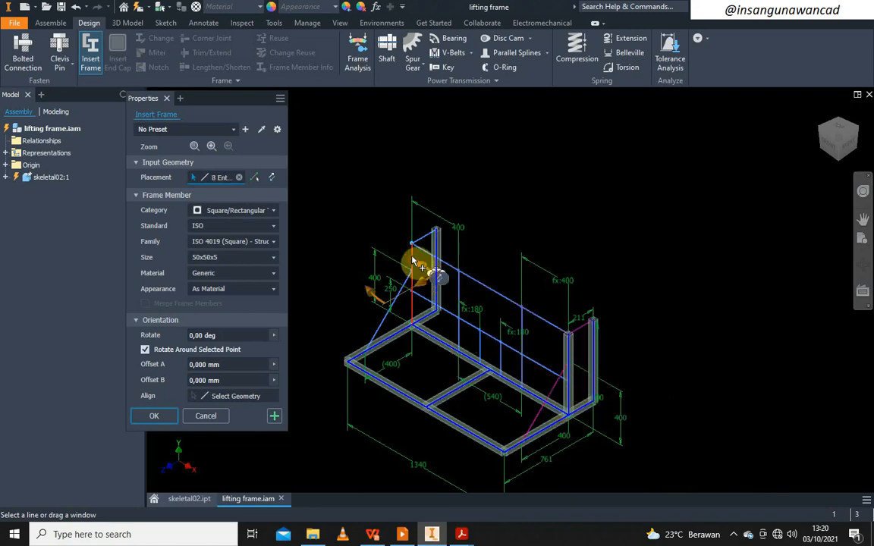
click(414, 254)
click(422, 244)
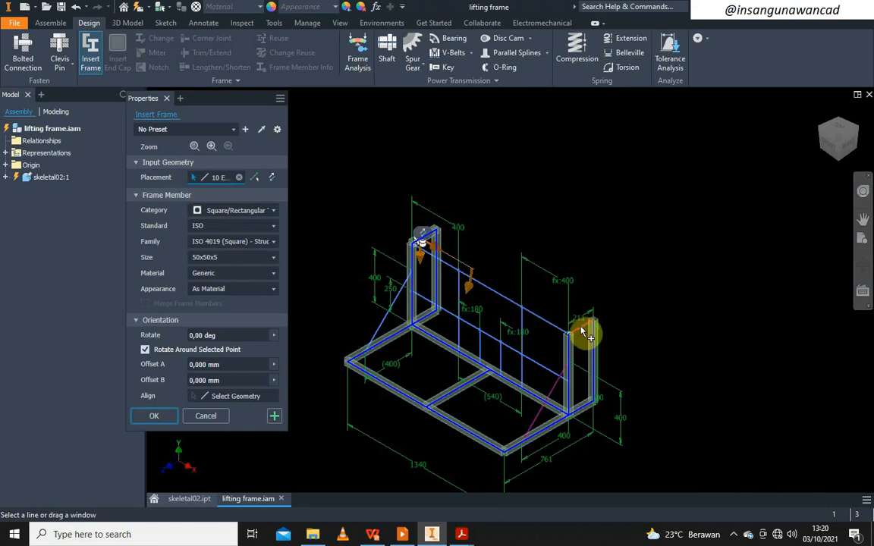
- Add the two diagonal brace lines to the selection and create all selected frame members with their default names
click(565, 378)
click(556, 386)
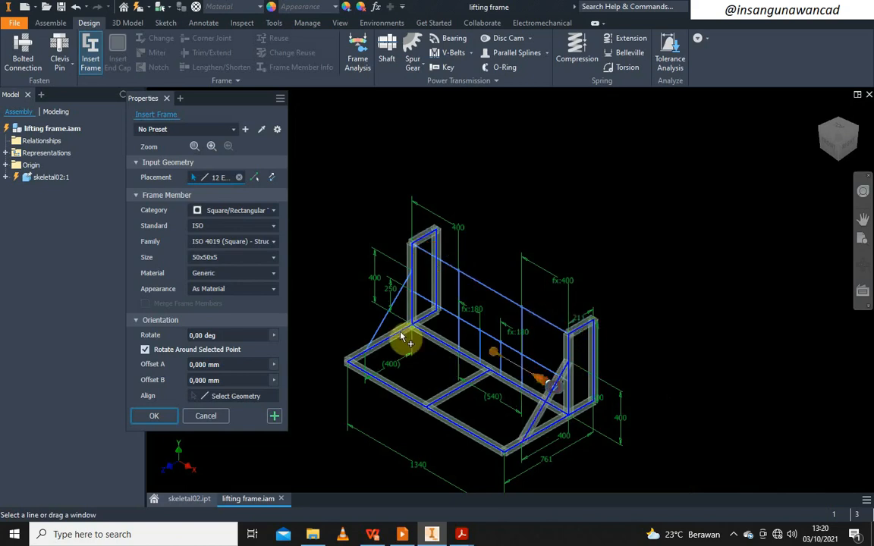
click(389, 321)
right_click(340, 180)
click(353, 180)
click(257, 251)
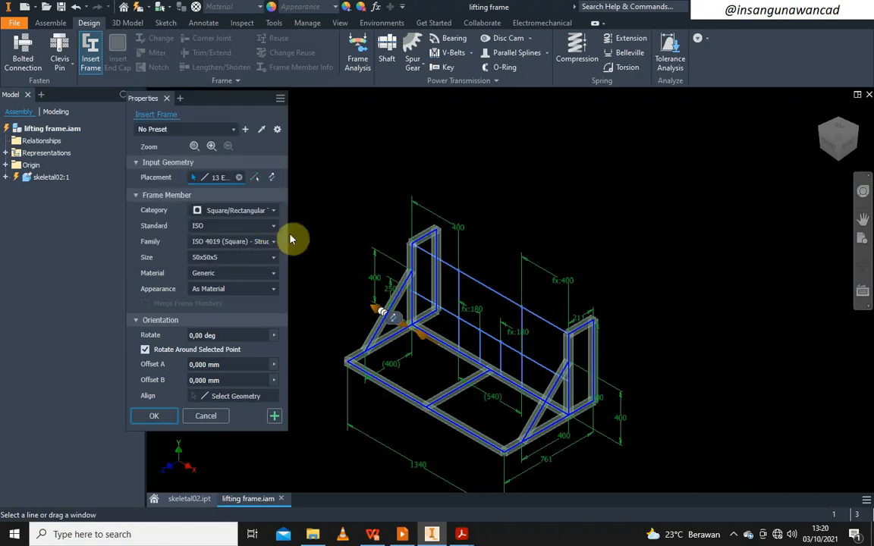
click(582, 324)
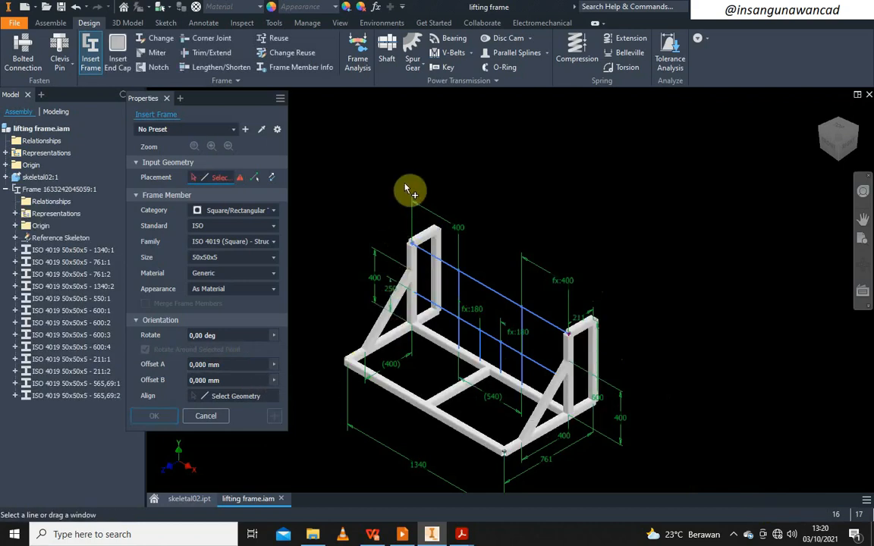
- Switch to point-to-point placement and insert the 400 mm top rail from the left end upright to the left inner post's top point
click(443, 297)
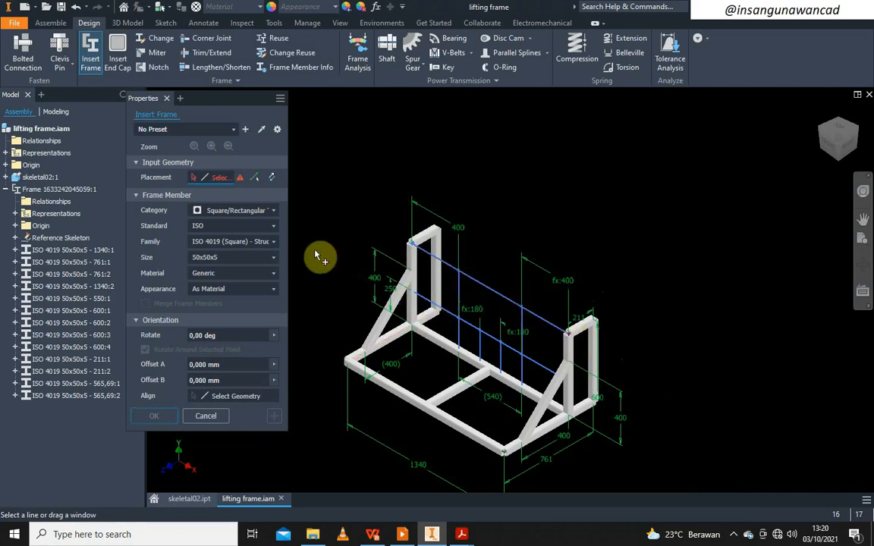
click(254, 179)
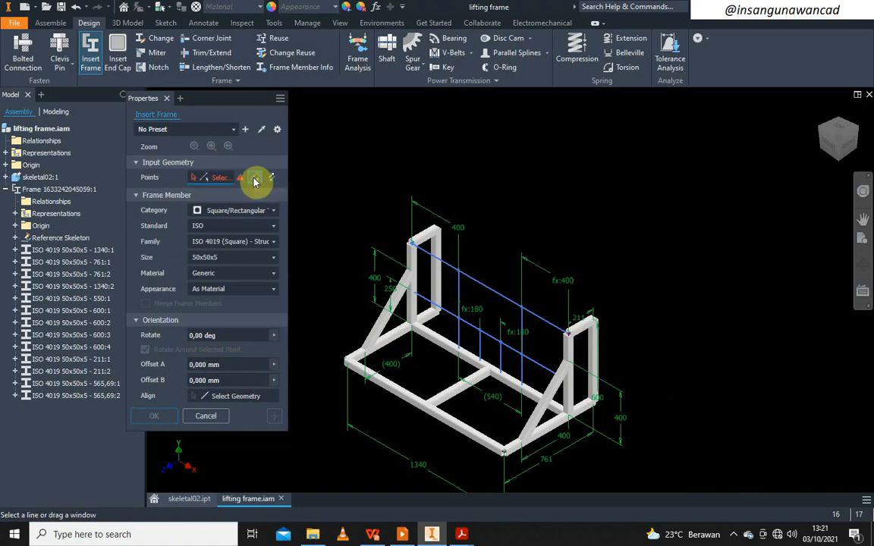
click(411, 245)
click(459, 272)
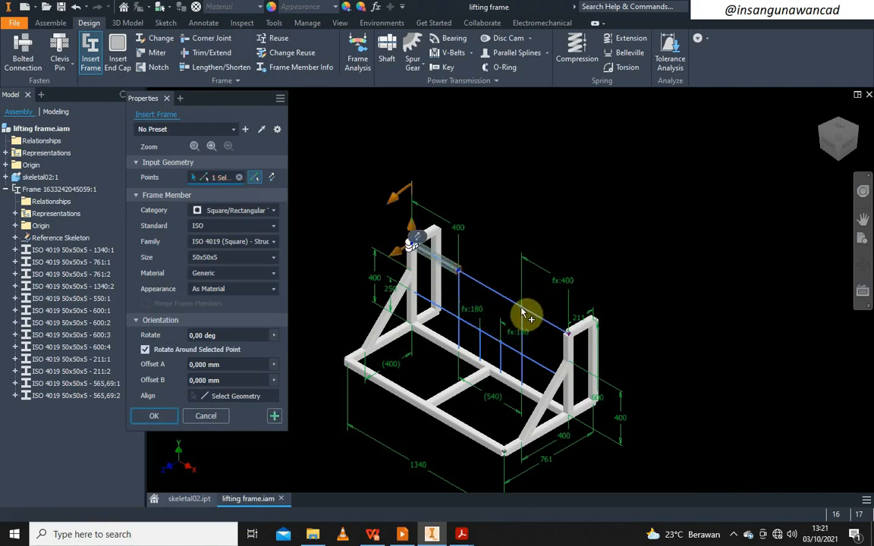
right_click(487, 173)
click(519, 184)
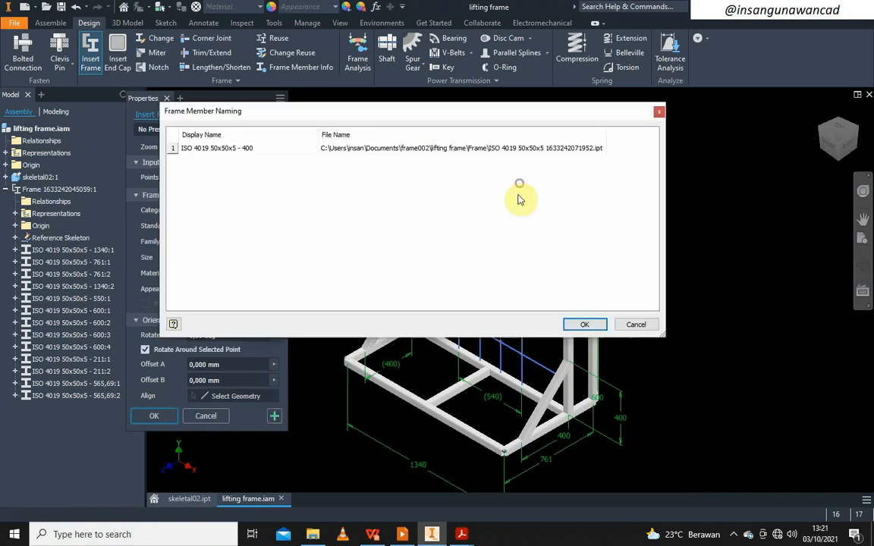
click(584, 325)
- Insert the matching 400 mm top rail from the right inner post's top point to the right end upright
click(522, 307)
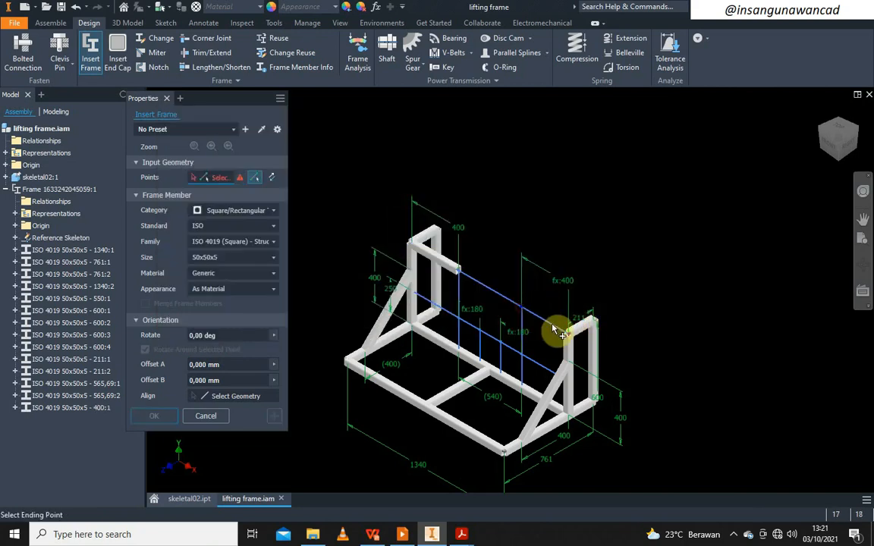
right_click(540, 193)
click(557, 202)
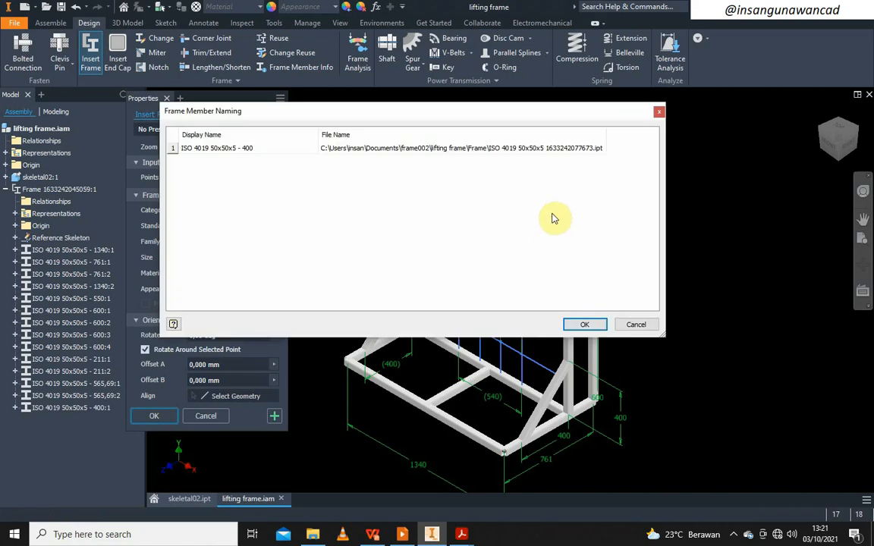
click(585, 325)
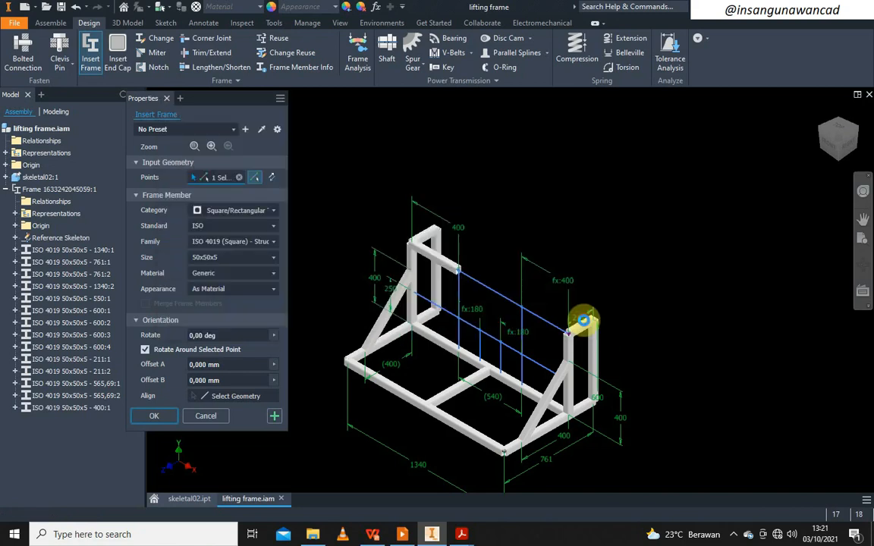
- Insert the left 600 mm inner post from the base's rear member up to the free end of the left top rail
click(460, 350)
click(459, 278)
right_click(487, 230)
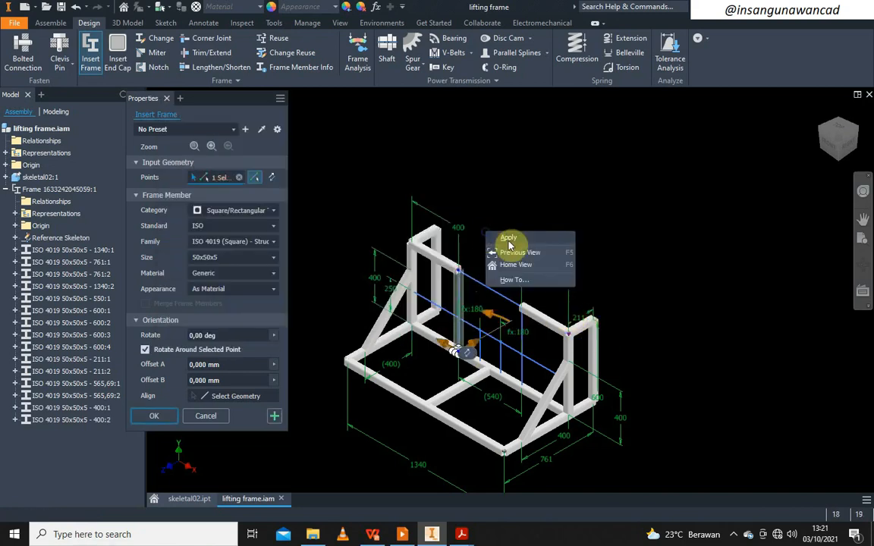
click(518, 242)
click(578, 324)
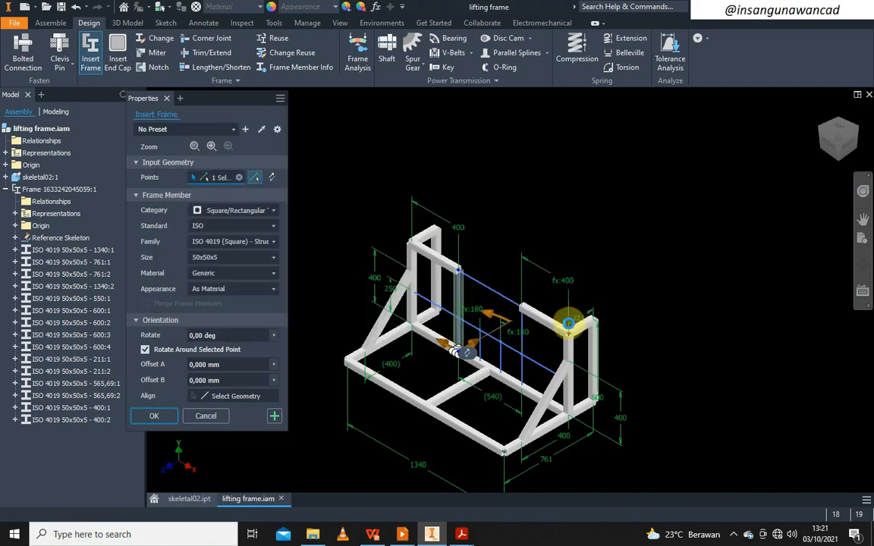
- Insert the right 600 mm inner post from the base's rear member up to the free end of the right top rail
click(522, 388)
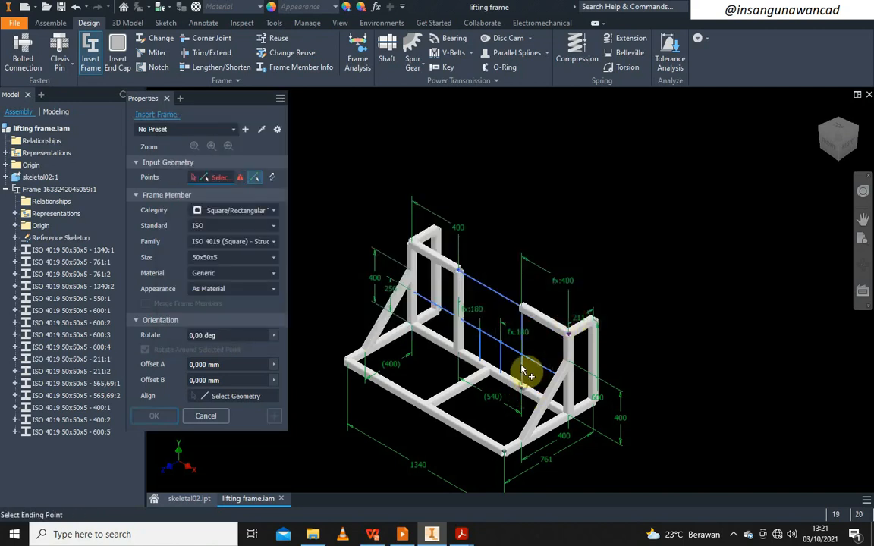
click(522, 309)
right_click(522, 253)
click(533, 258)
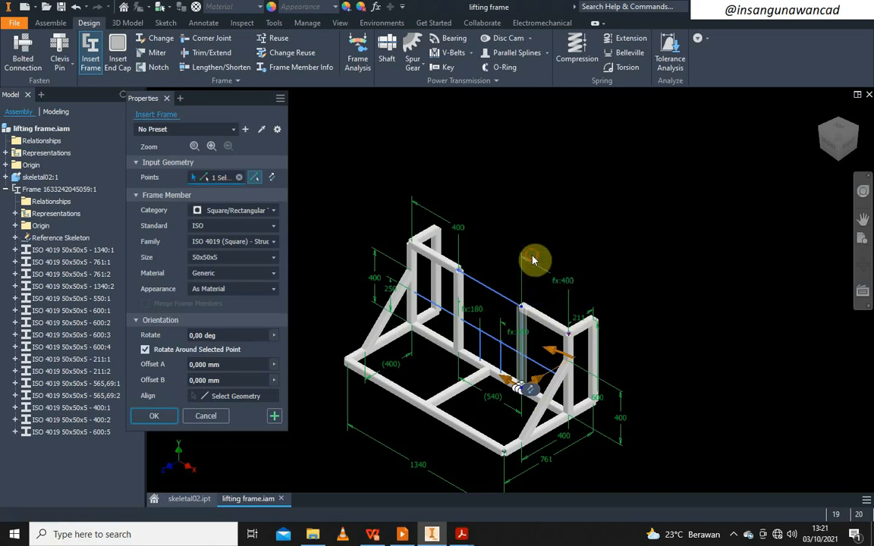
click(576, 324)
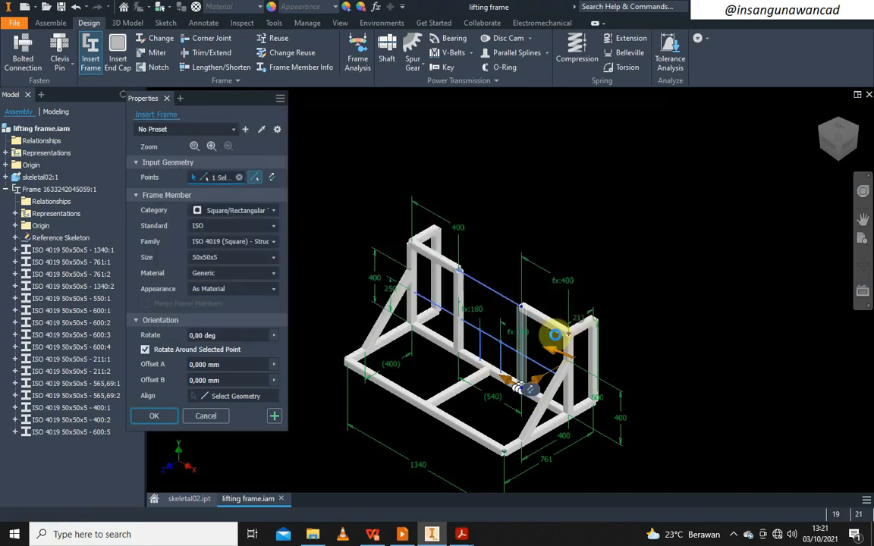
- Insert the left 250 mm short post between the inner posts, from the base's rear member to the middle horizontal line
click(480, 361)
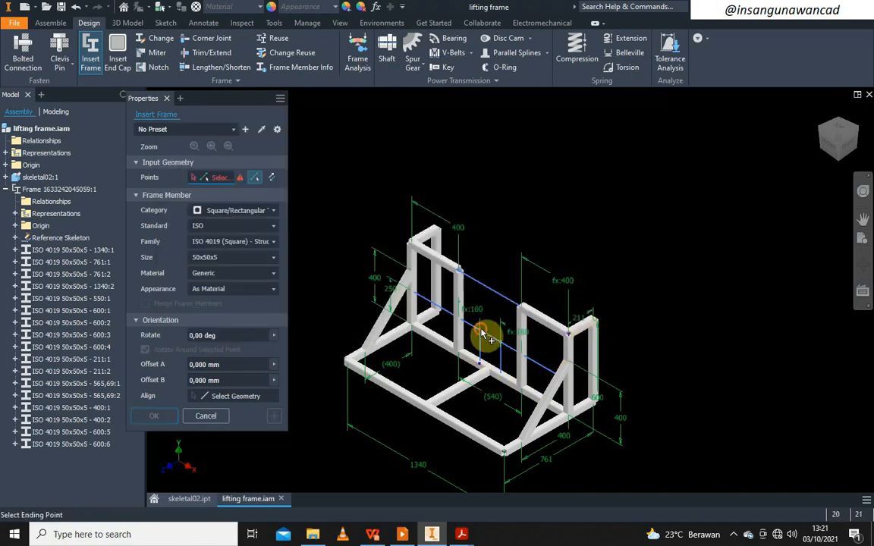
click(483, 334)
right_click(502, 300)
click(517, 307)
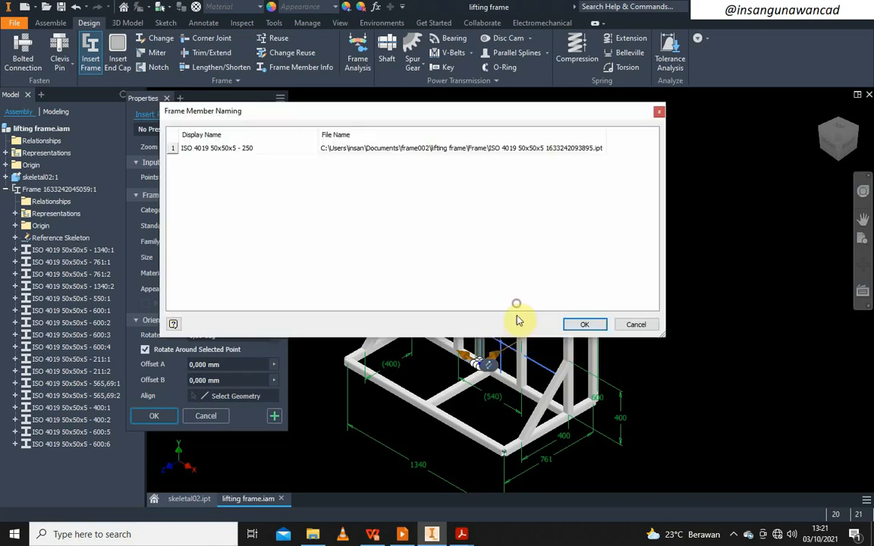
click(575, 327)
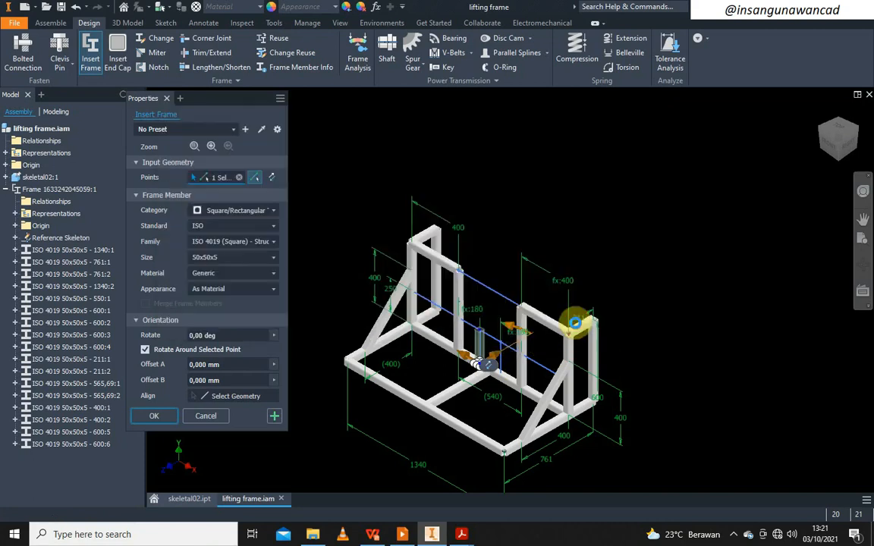
- Insert the right 250 mm short post between the inner posts, up to the middle horizontal line
click(501, 376)
right_click(495, 274)
click(514, 280)
click(575, 325)
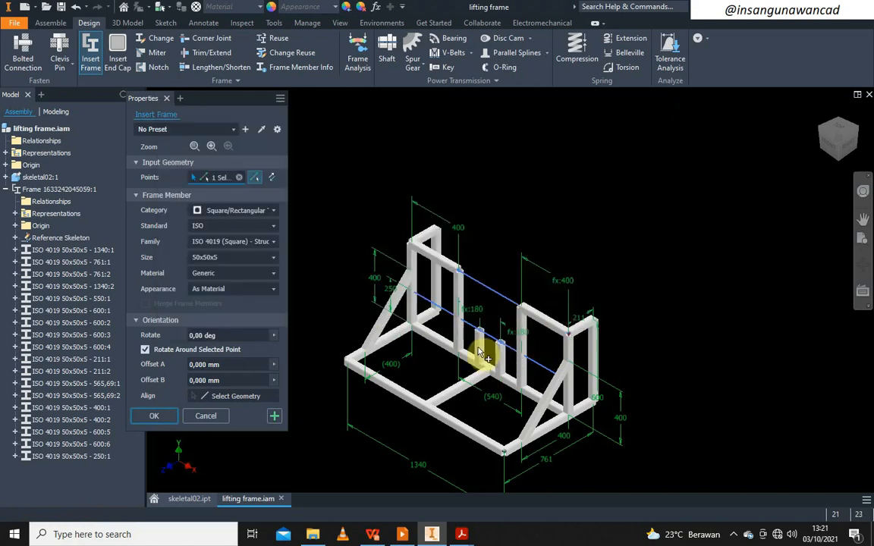
- Insert the 540 mm cross rail between the two inner posts, over the tops of the short posts
scroll(484, 351, down, 6)
click(464, 225)
click(603, 305)
right_click(542, 226)
click(558, 227)
click(584, 324)
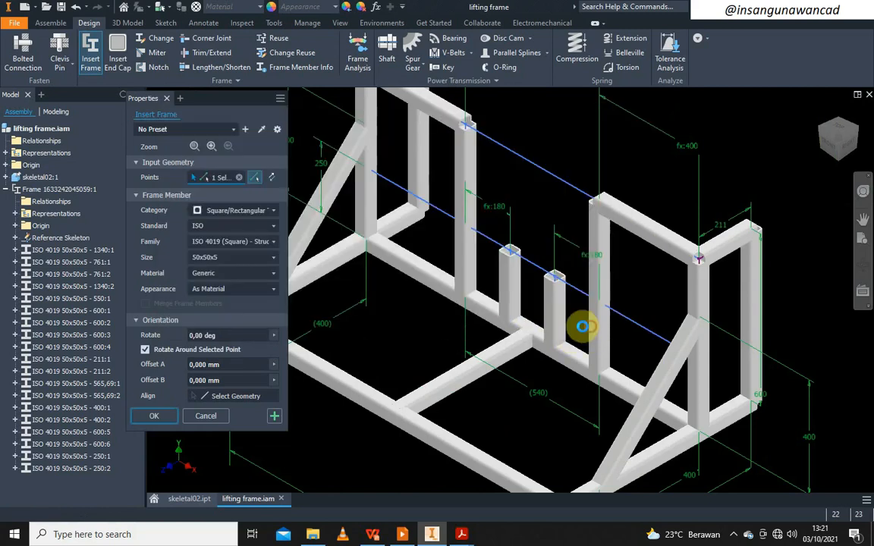
scroll(538, 349, down, 3)
middle_drag(543, 339, 522, 323)
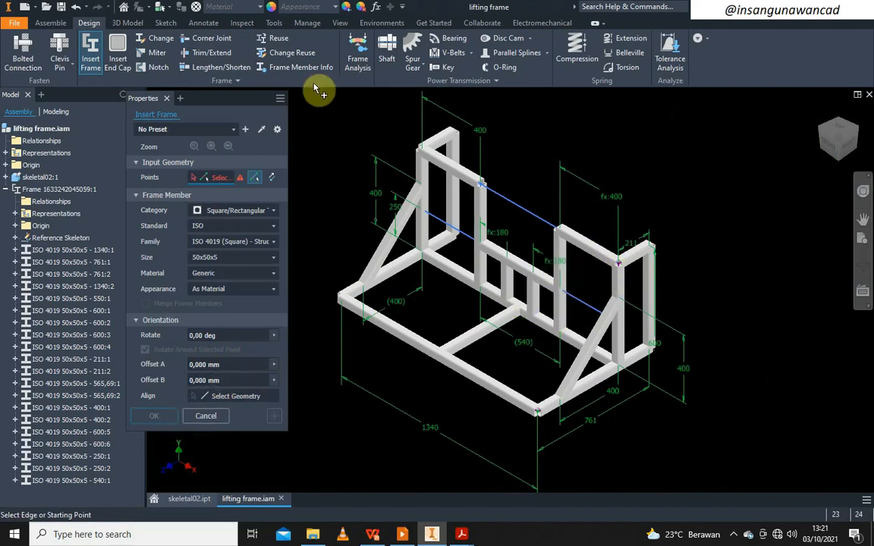
- Close the Insert Frame command without placing further members
right_click(343, 142)
click(335, 125)
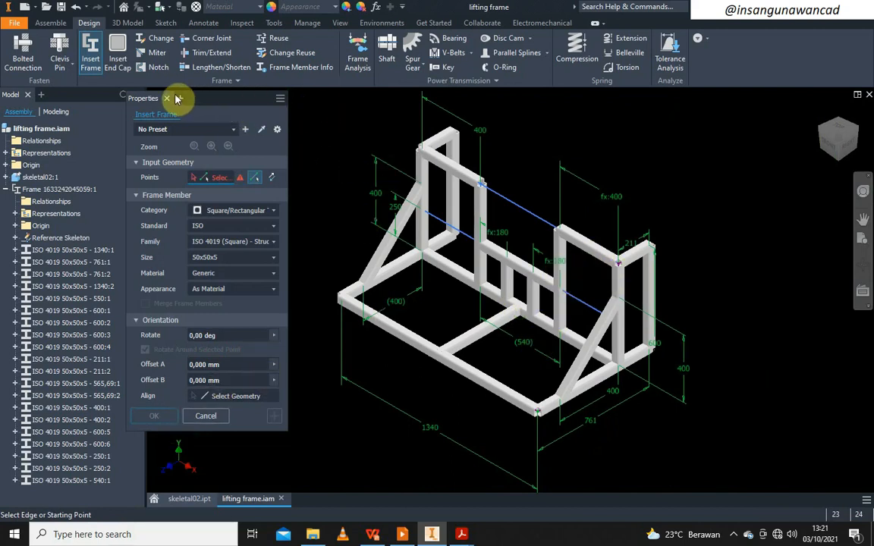
drag(226, 102, 307, 110)
right_click(265, 105)
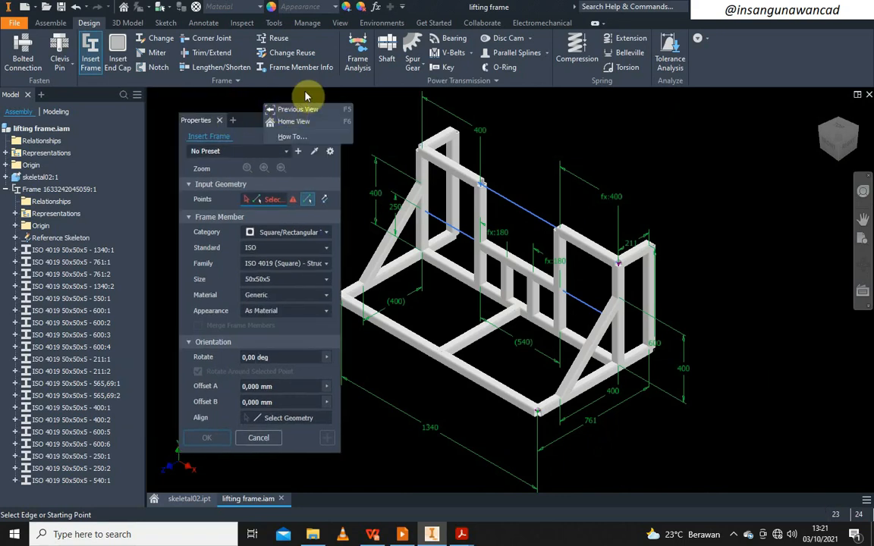
click(243, 116)
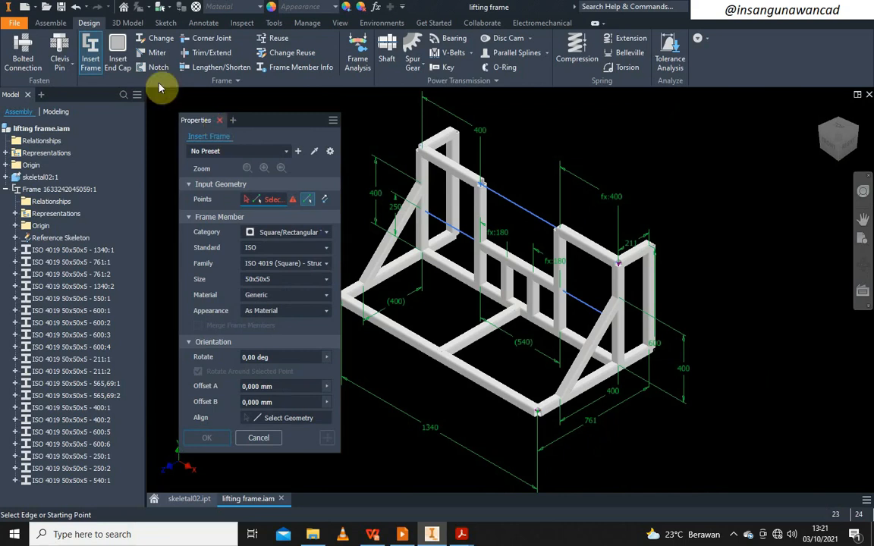
click(87, 51)
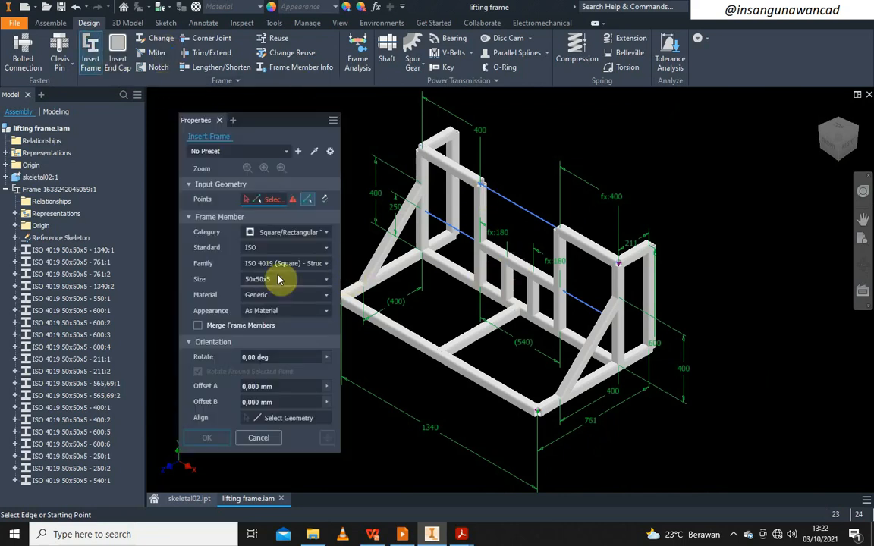
key(Escape)
middle_drag(535, 237, 486, 263)
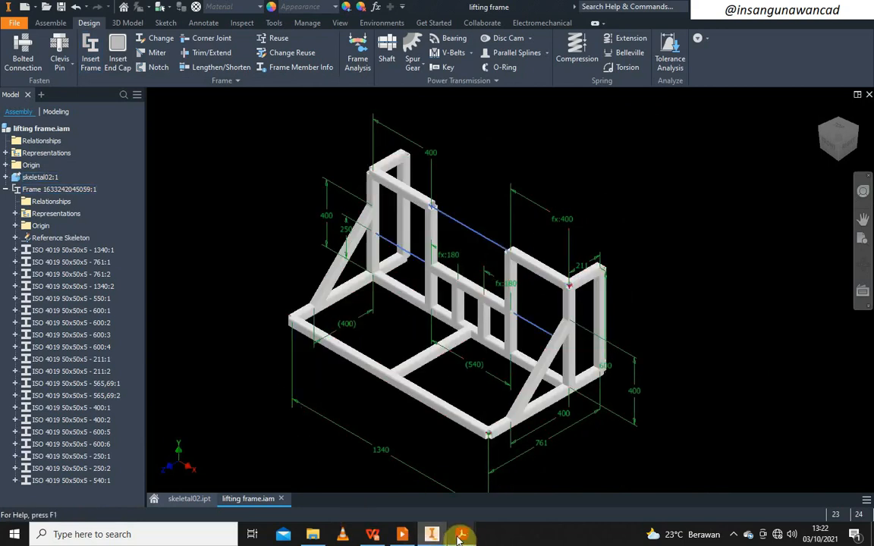
- Compare the frame with the Lifting Frame isometric and right side views in the LKS 2020 - M2 PDF
mouse_move(460, 535)
click(390, 443)
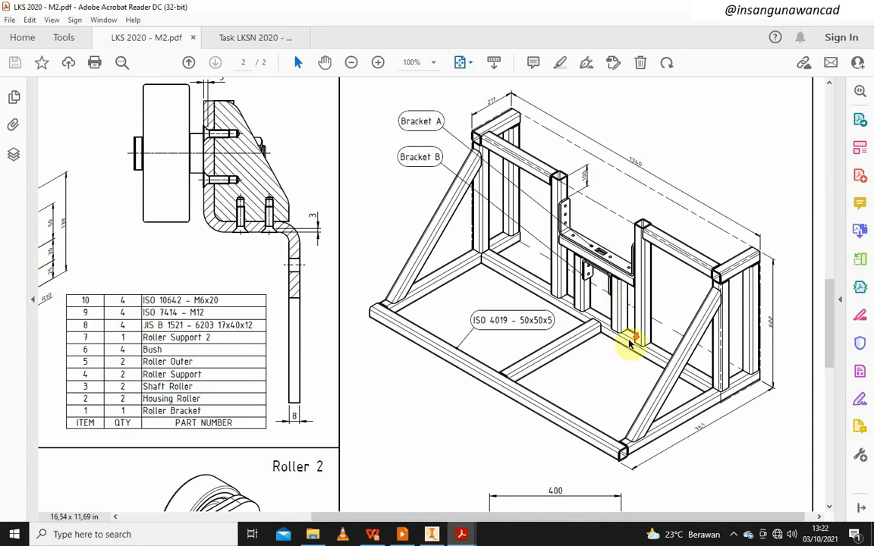
scroll(630, 347, down, 5)
scroll(624, 378, down, 3)
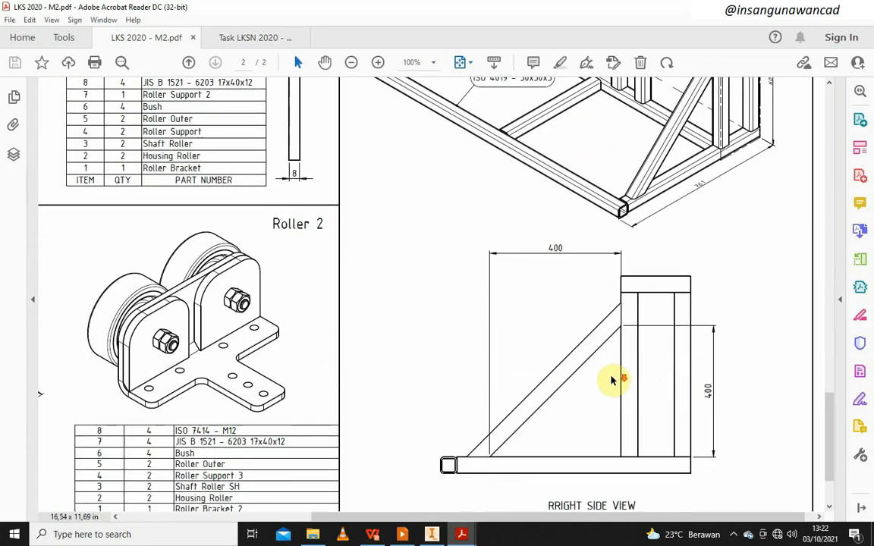
scroll(570, 363, up, 1)
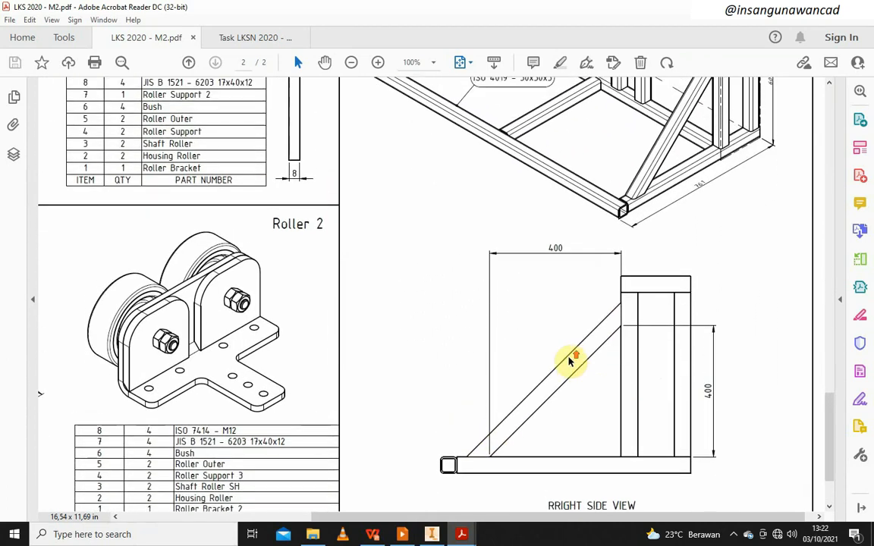
- Check the workflow stages on the Langkah Penting presentation slide and return to Inventor
key(alt+Tab)
key(Tab)
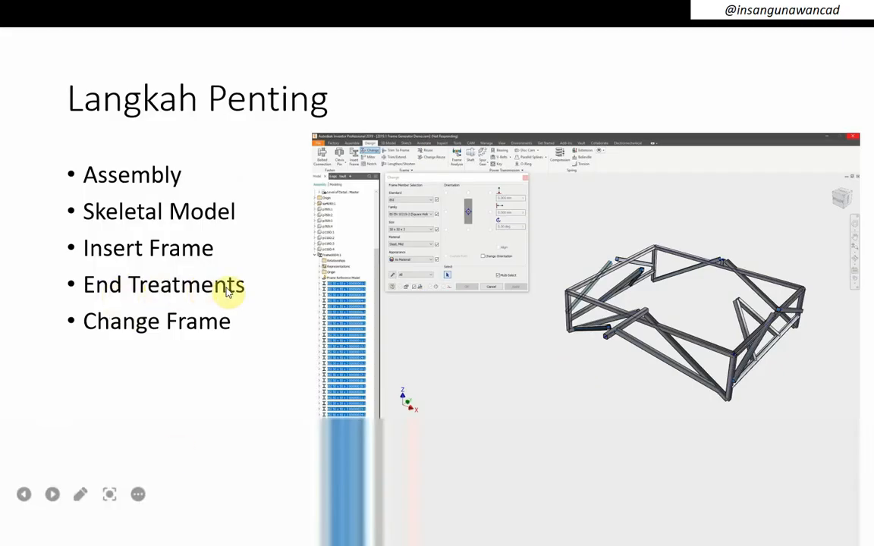
key(alt+Tab)
key(alt+Tab)
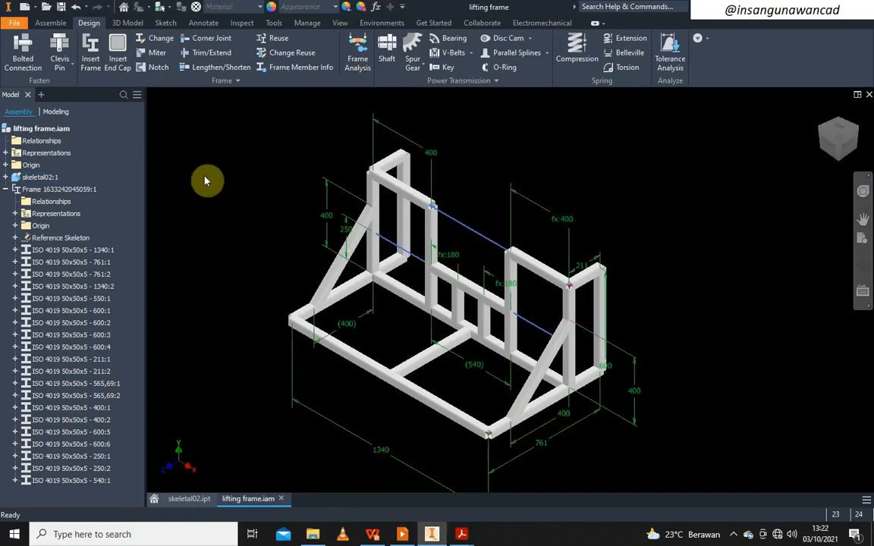
- Save lifting frame.iam together with all its dependent frame files
click(62, 7)
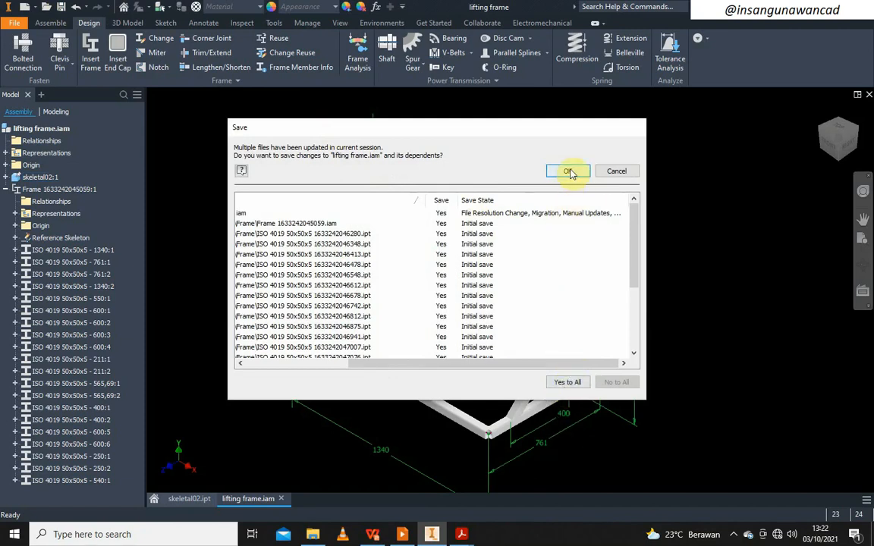
click(569, 172)
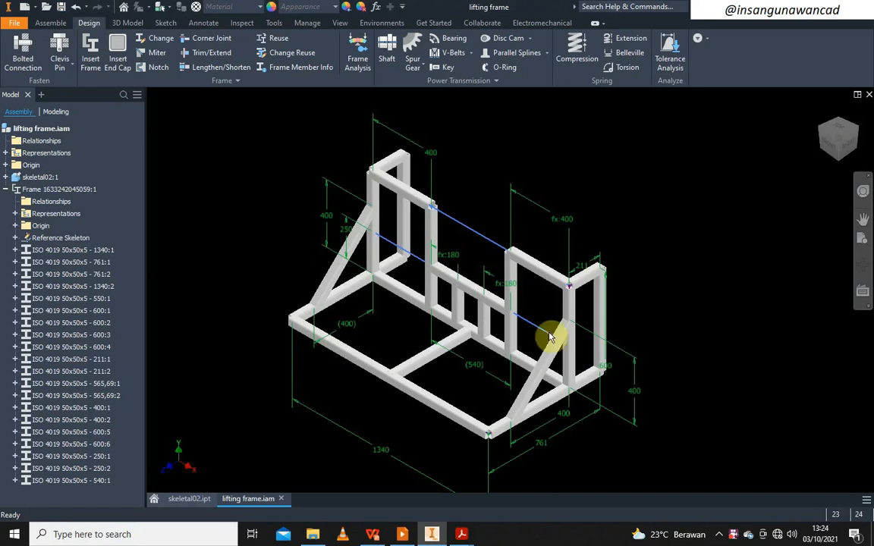
- Examine the front corner joint of the Lifting Frame in the LKS 2020 - M2 PDF, then return to Inventor
scroll(490, 443, up, 3)
scroll(493, 446, up, 4)
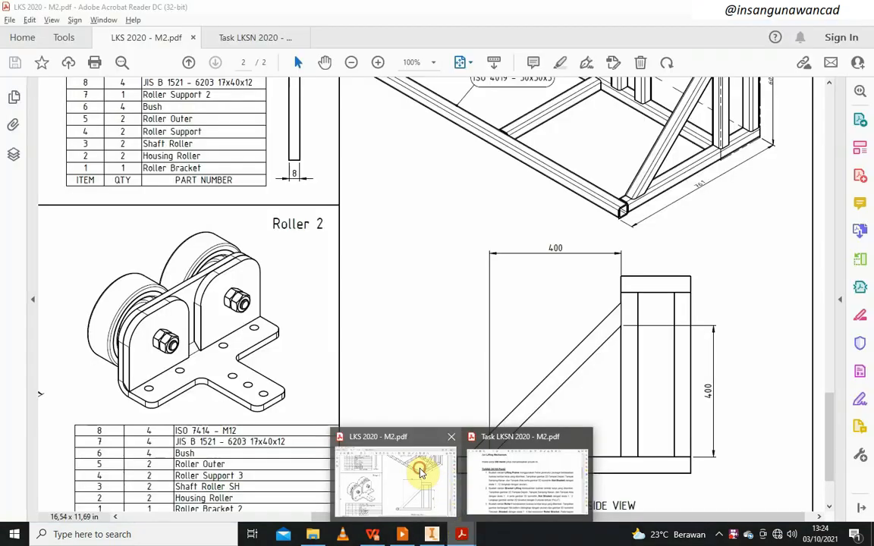
click(420, 474)
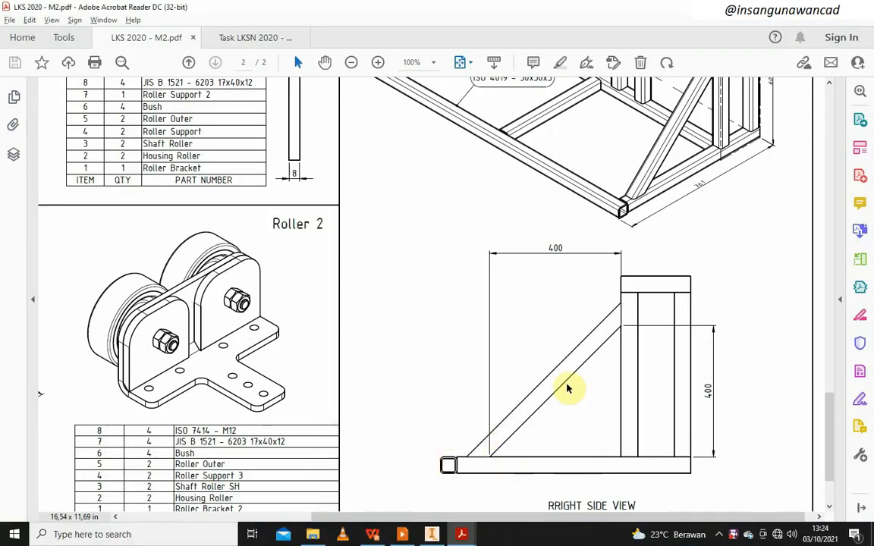
scroll(569, 387, up, 1)
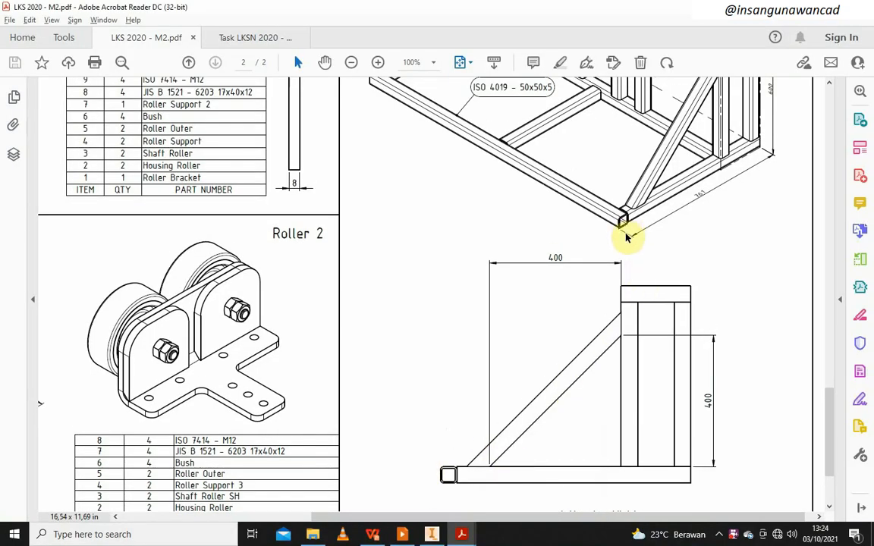
scroll(709, 203, up, 3)
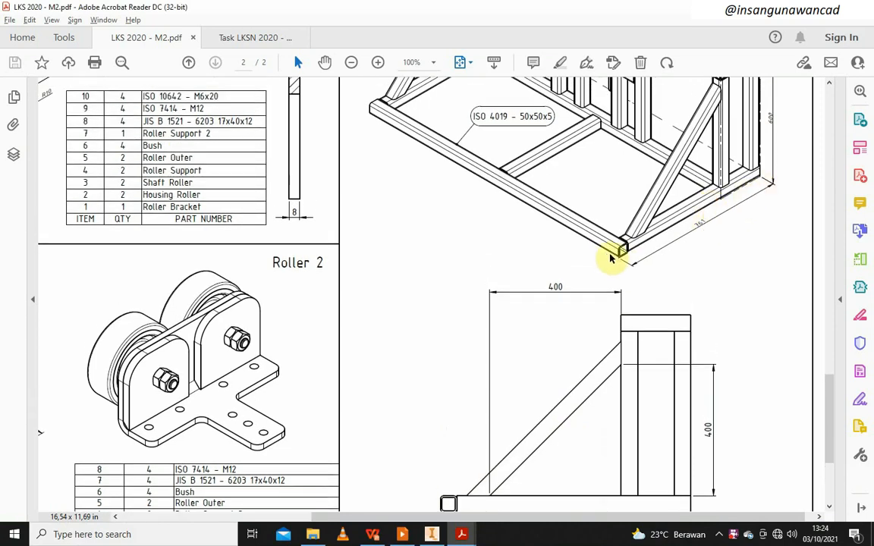
scroll(622, 265, up, 1)
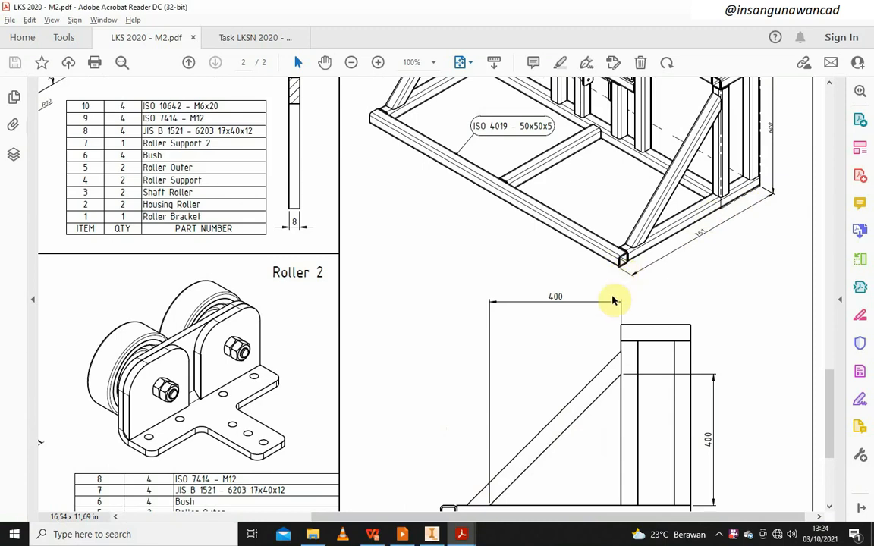
ctrl+scroll(638, 244, up, 5)
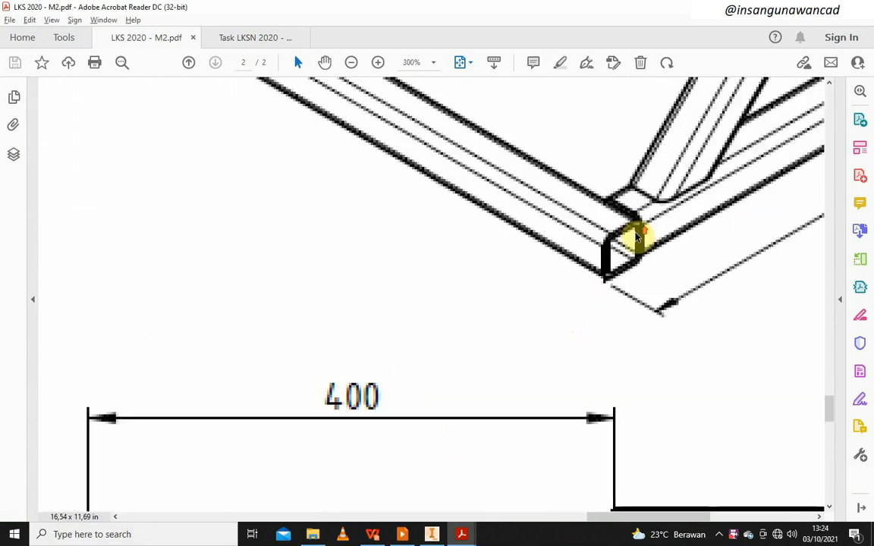
scroll(613, 273, up, 3)
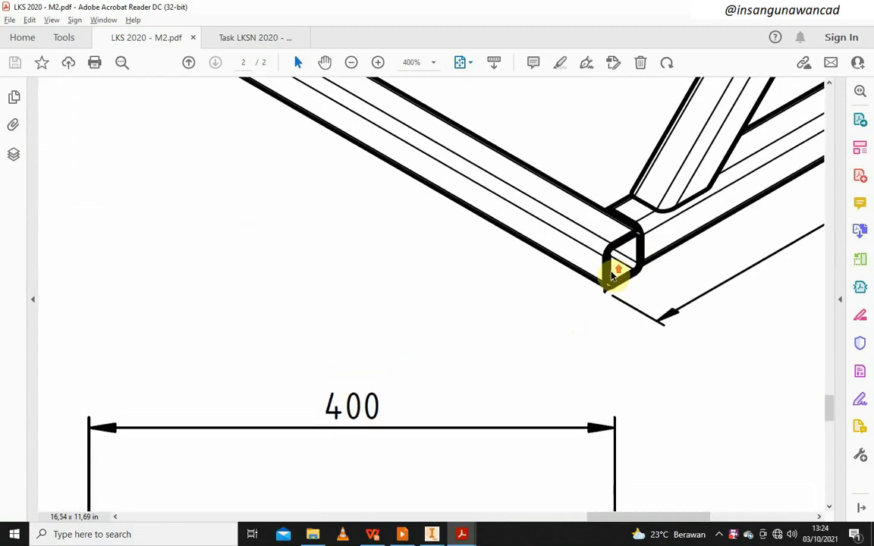
click(431, 535)
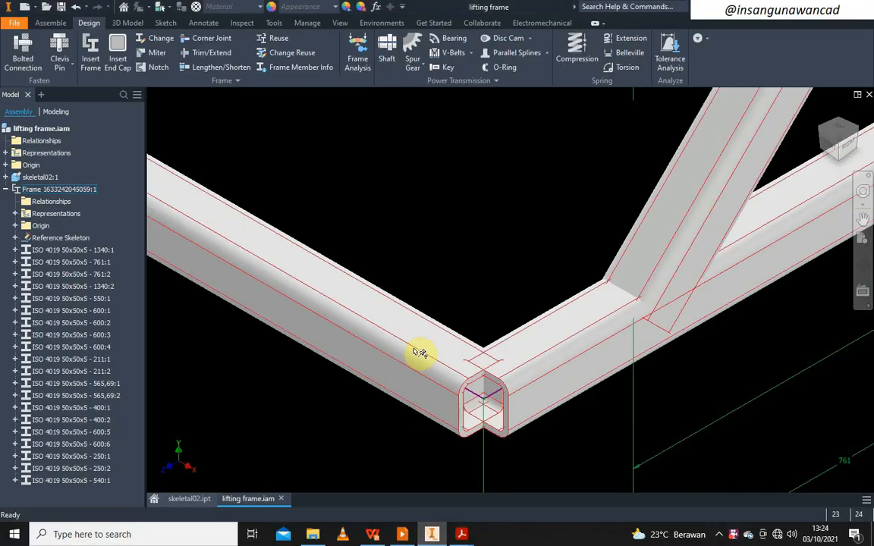
- Edit the front 1340 mm base member with Frame Generator, anchoring its profile at the lower outer corner
right_click(389, 344)
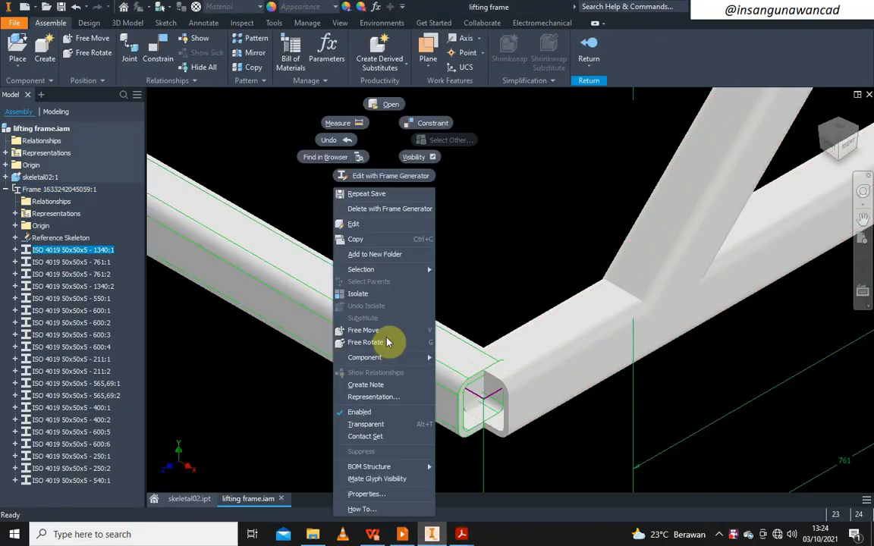
click(391, 176)
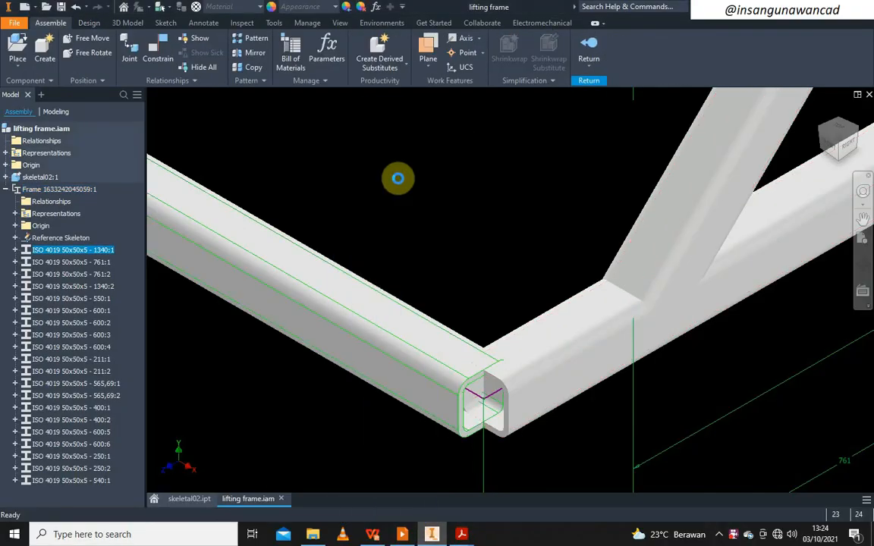
scroll(478, 283, down, 5)
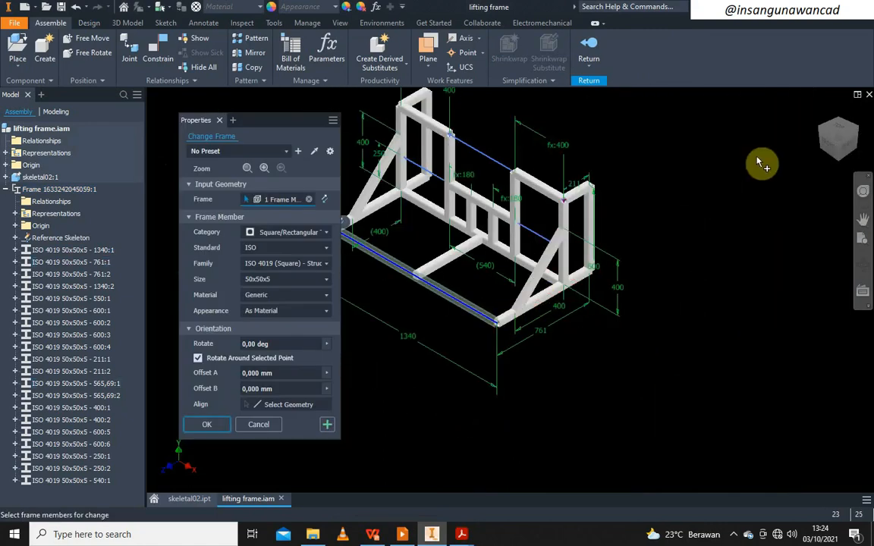
click(850, 145)
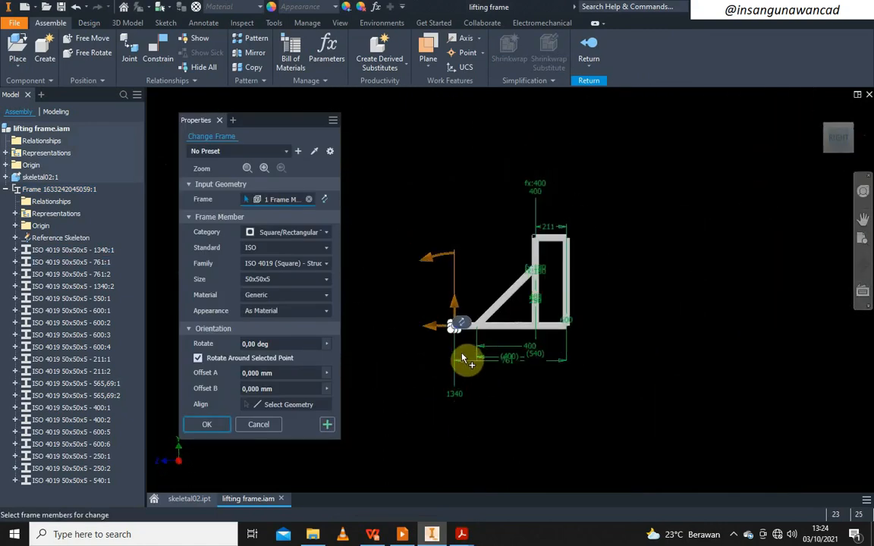
scroll(448, 325, up, 5)
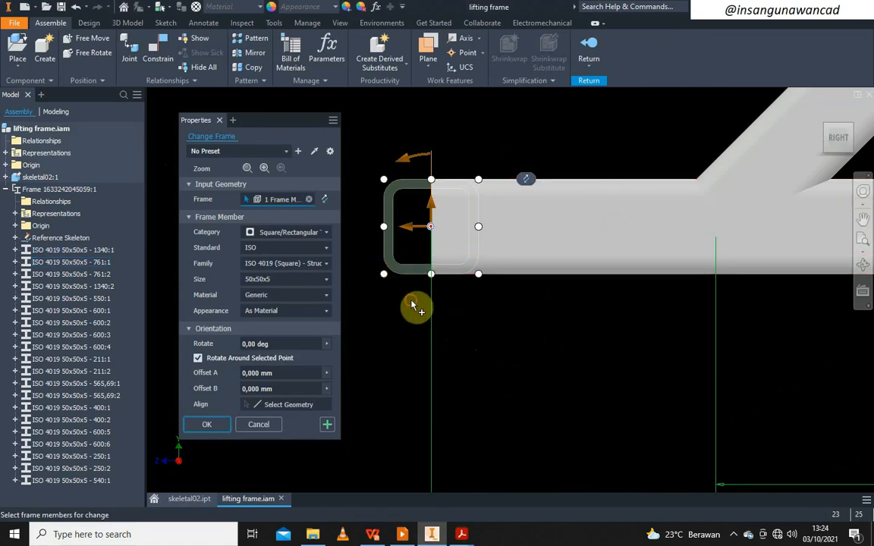
click(383, 274)
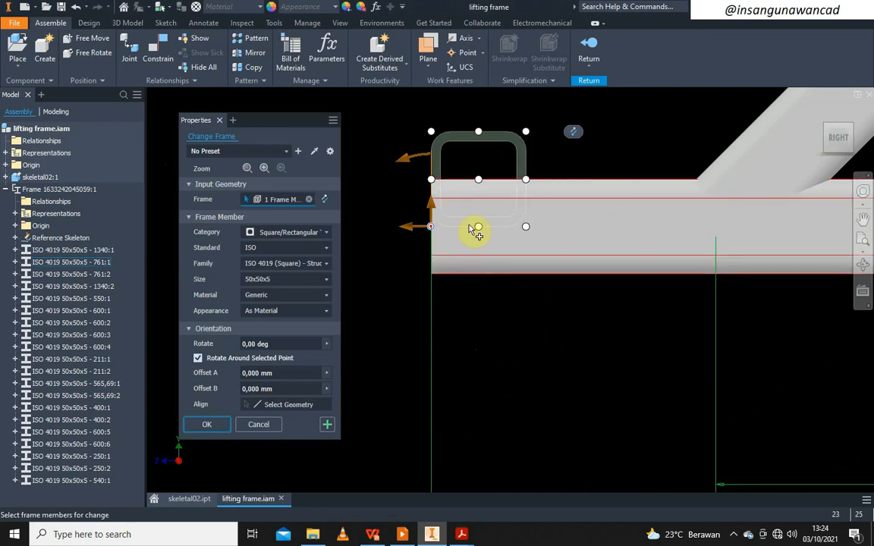
click(208, 427)
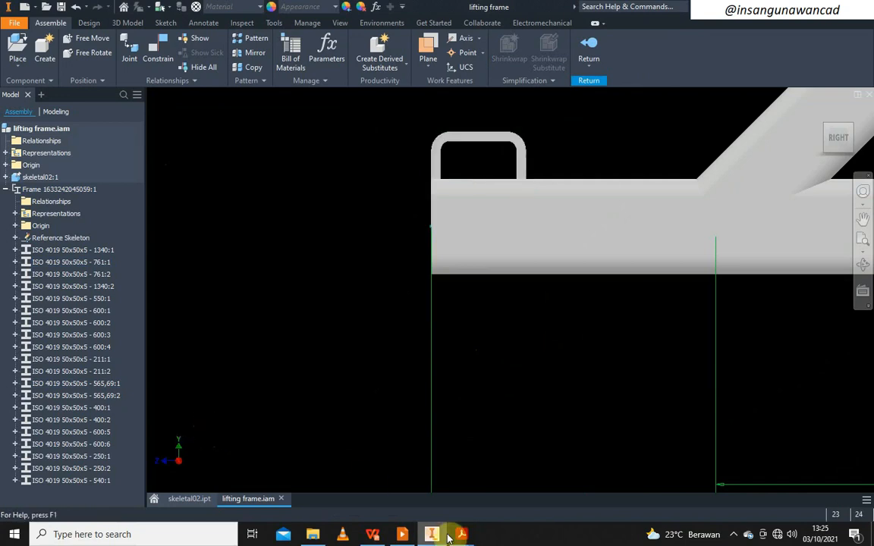
- Check the outer dimensions and member positions in the PDF's Lifting Frame isometric and right side views, then return to Inventor
mouse_move(462, 541)
click(416, 491)
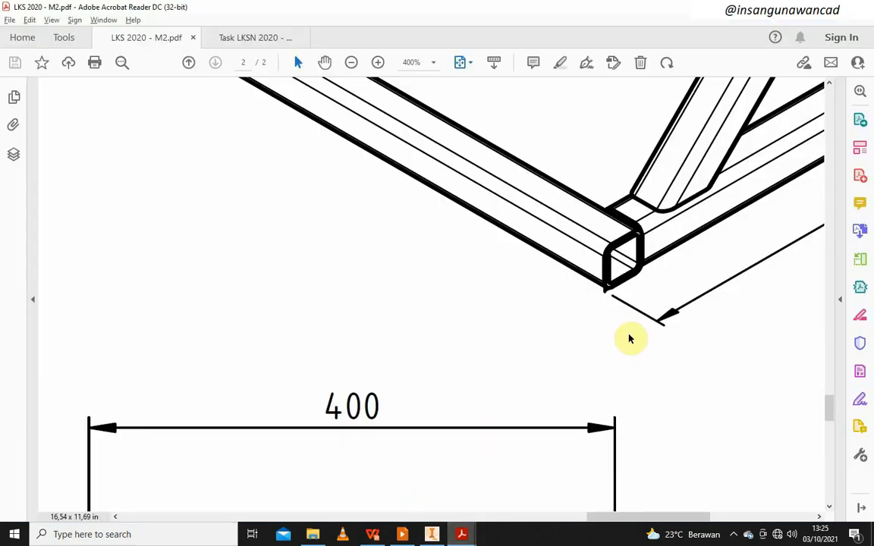
scroll(571, 468, up, 1)
scroll(569, 468, down, 6)
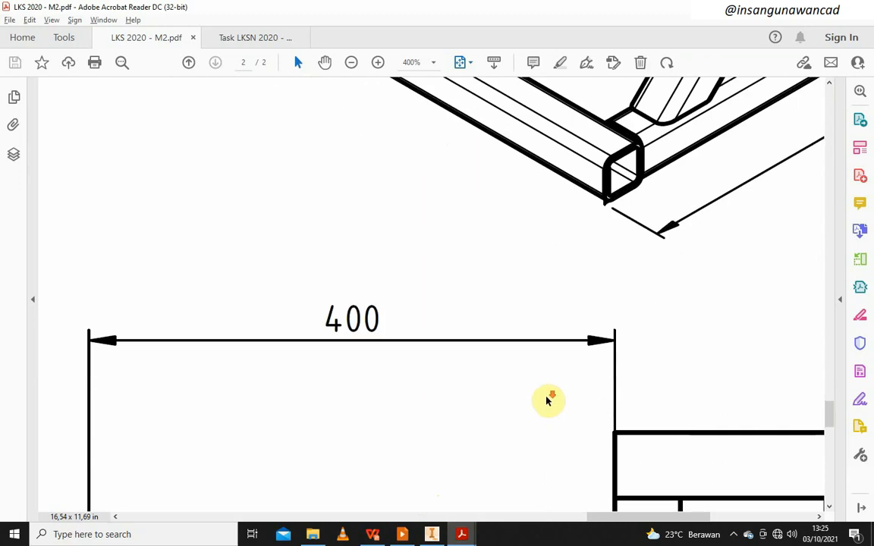
scroll(567, 467, down, 5)
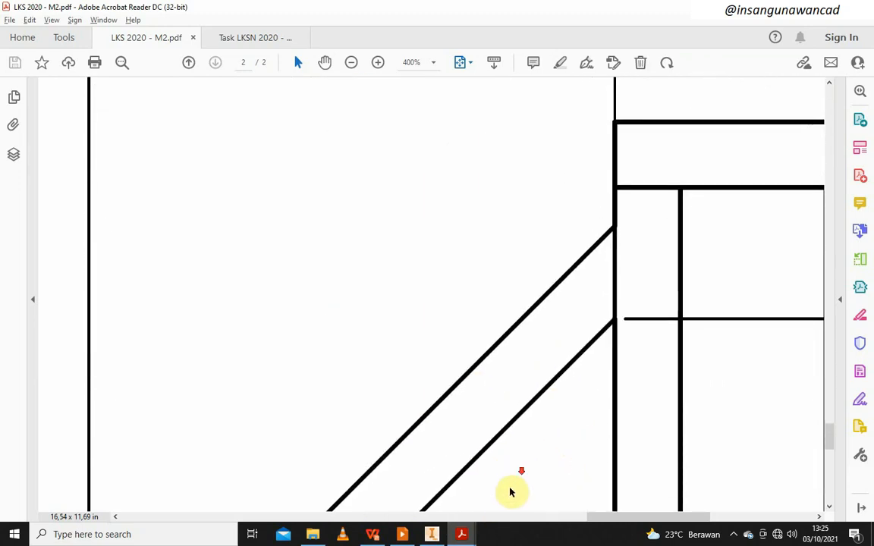
ctrl+scroll(560, 384, down, 7)
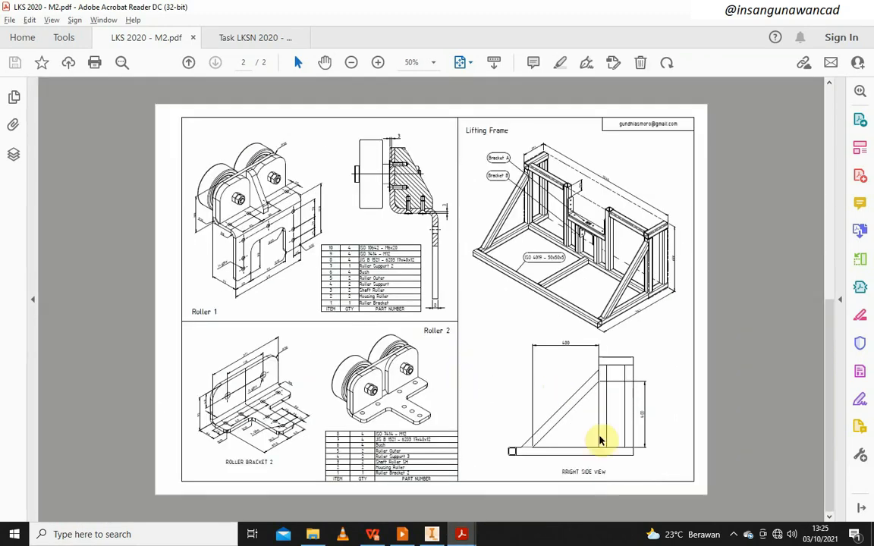
scroll(670, 299, up, 1)
scroll(675, 297, down, 1)
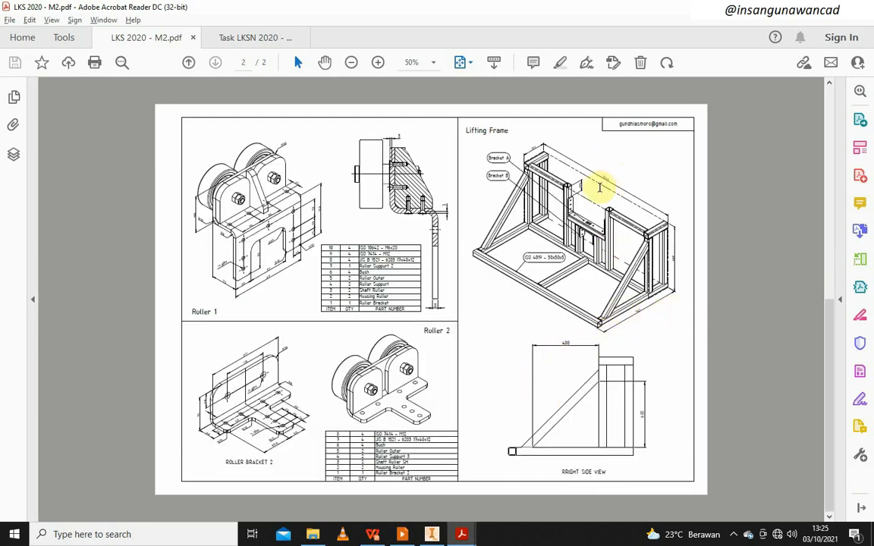
ctrl+scroll(598, 189, up, 4)
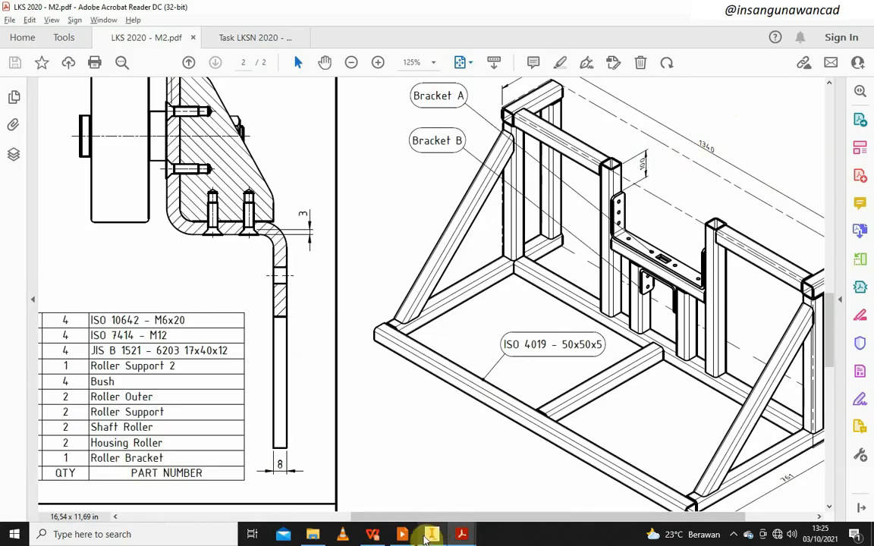
click(431, 534)
- Edit the right-hand 761 mm base member with Frame Generator, anchoring its profile at the lower outer corner
scroll(430, 398, down, 4)
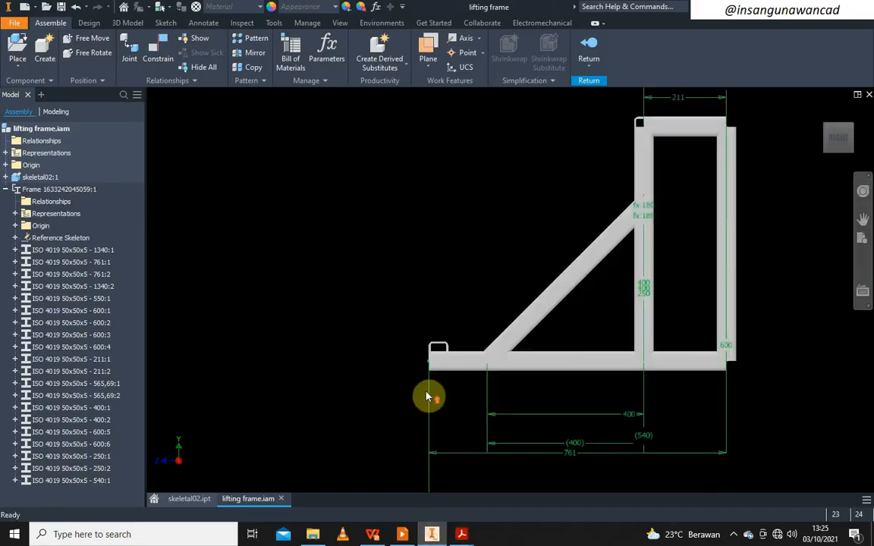
click(828, 135)
scroll(588, 361, up, 3)
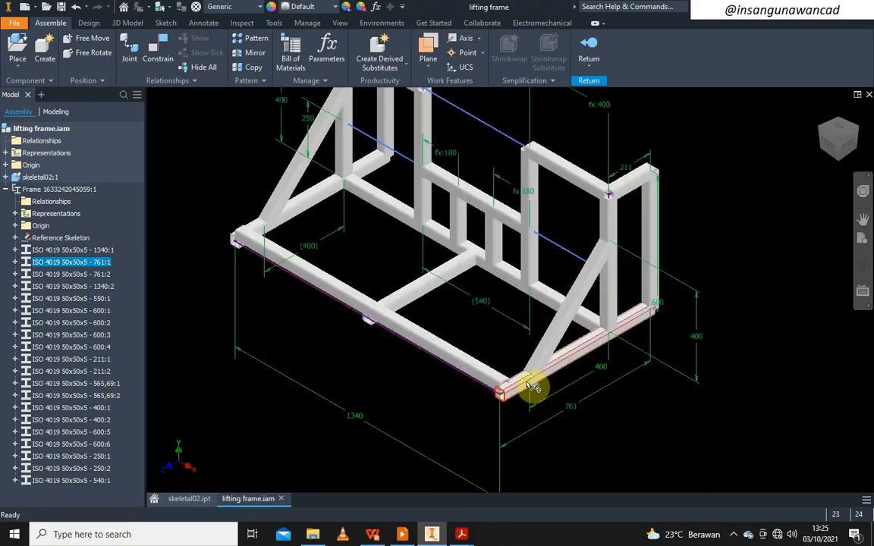
right_click(525, 392)
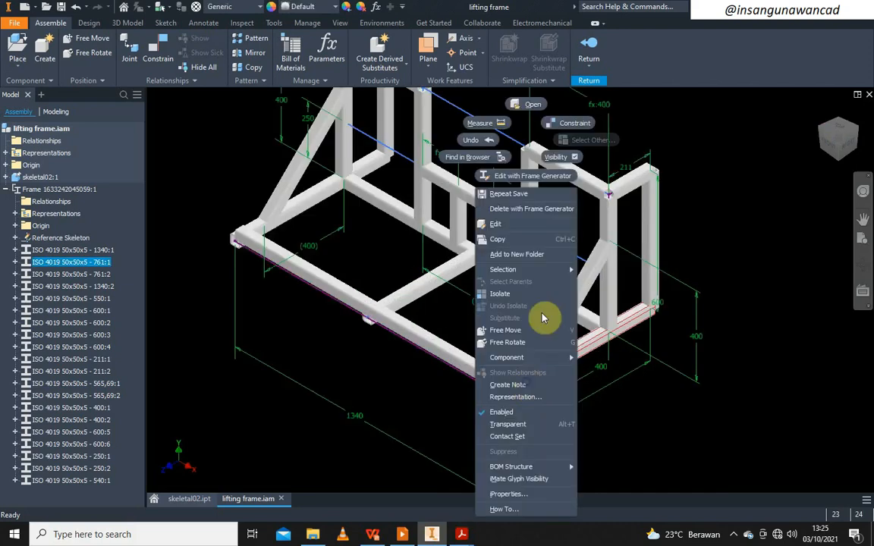
click(535, 176)
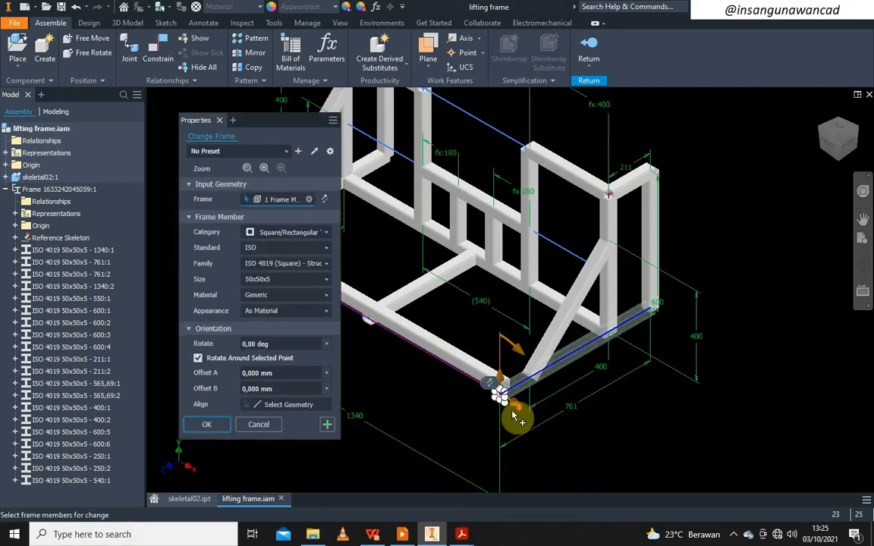
scroll(514, 416, up, 5)
click(489, 383)
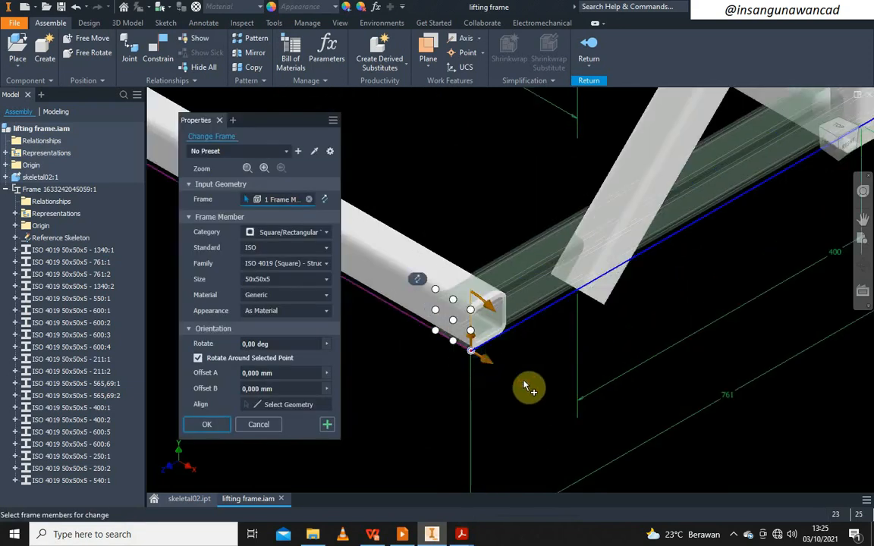
click(211, 426)
- Edit the left-hand 761 mm base member with Frame Generator, anchoring its profile at the lower outer corner
scroll(688, 371, down, 5)
scroll(494, 223, up, 4)
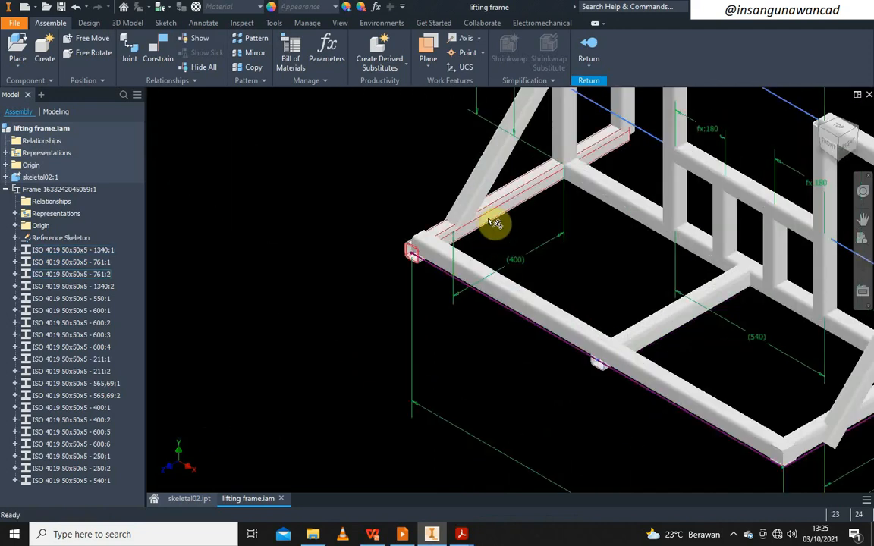
click(489, 226)
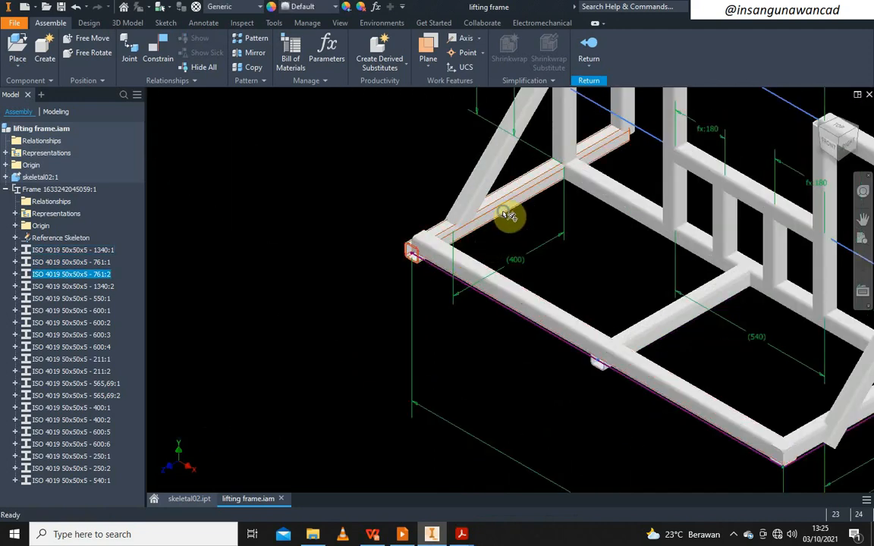
right_click(502, 214)
click(514, 178)
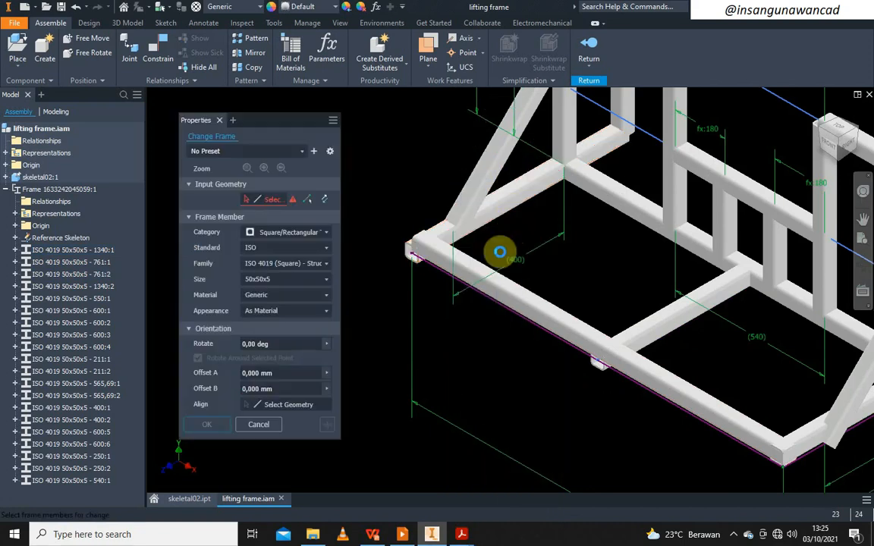
click(500, 251)
scroll(619, 131, up, 5)
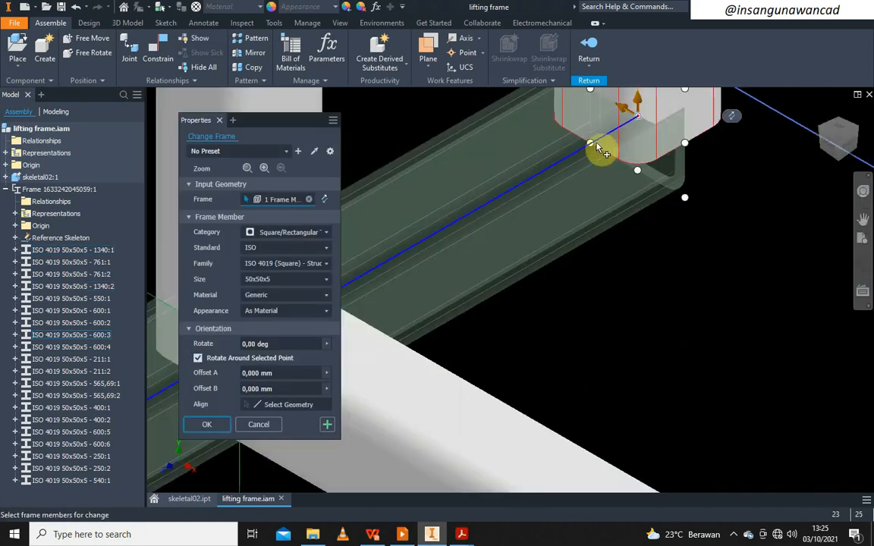
scroll(593, 145, up, 2)
scroll(590, 166, down, 5)
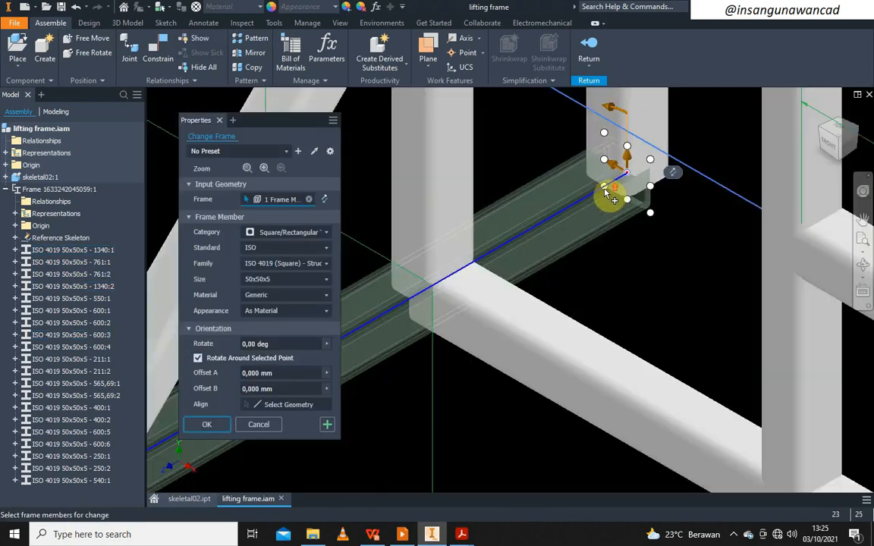
click(855, 134)
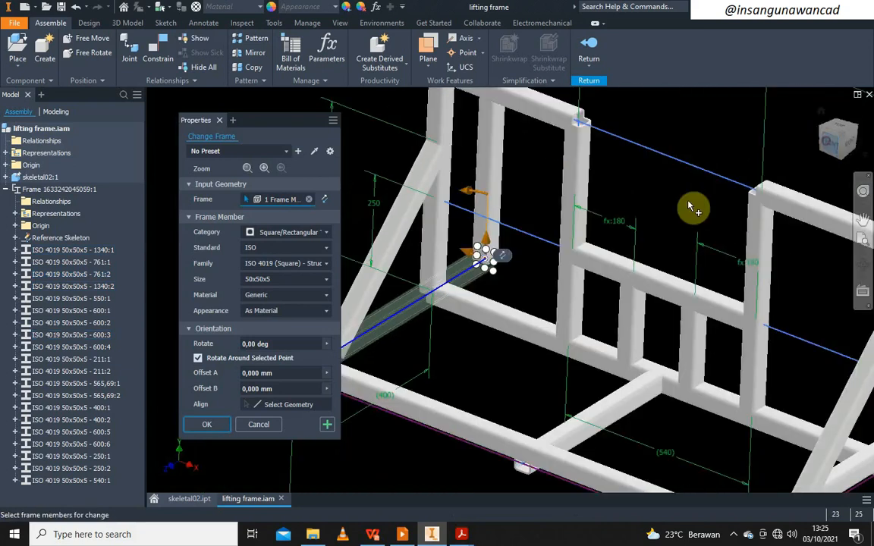
scroll(404, 332, up, 5)
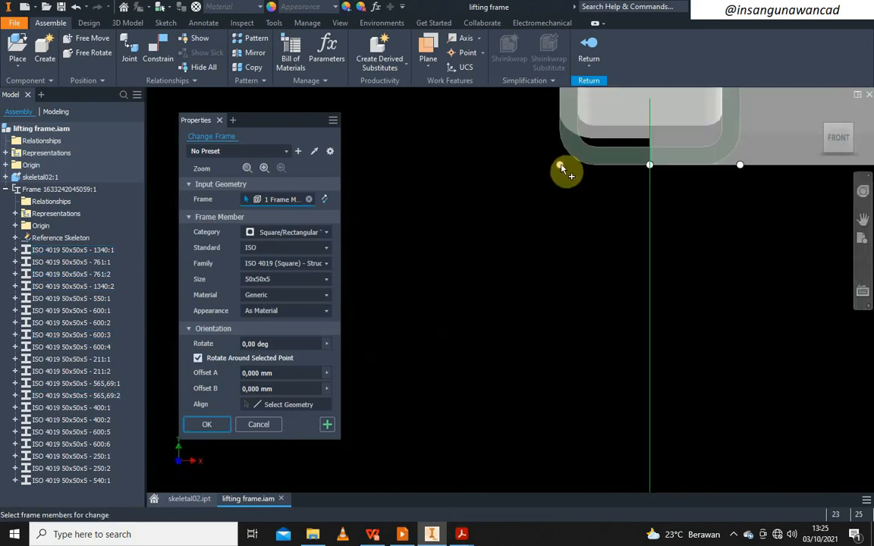
scroll(537, 253, down, 5)
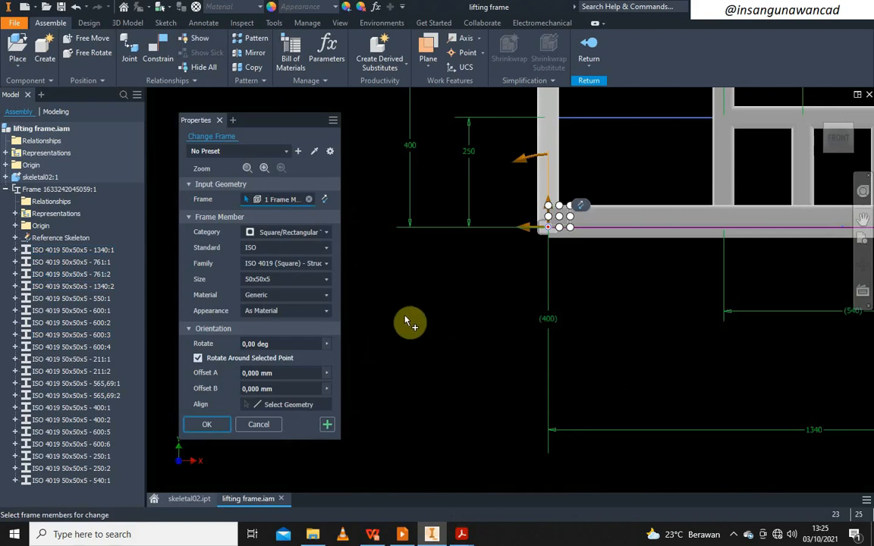
middle_drag(468, 306, 401, 405)
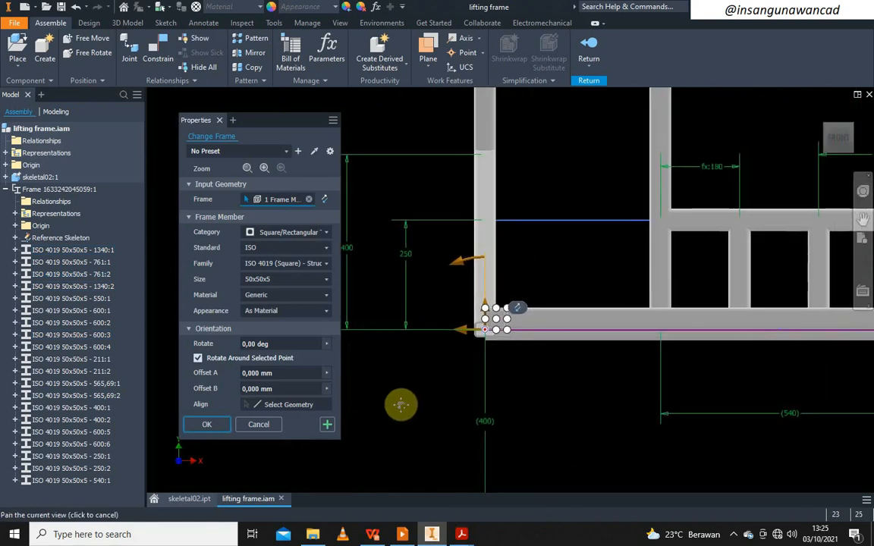
click(205, 426)
- Edit the right-hand rear 600 mm upright with Frame Generator, anchoring its profile at the rear outer corner
scroll(375, 386, down, 5)
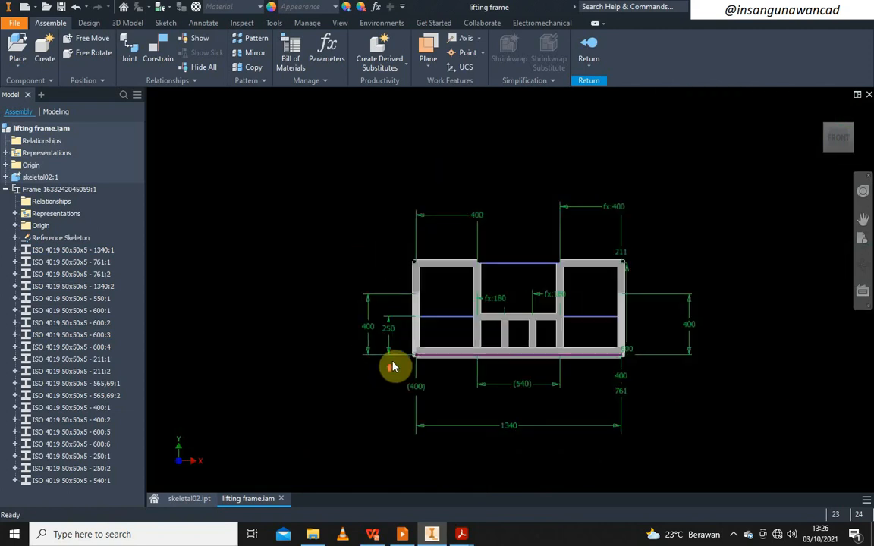
click(842, 136)
scroll(618, 333, up, 6)
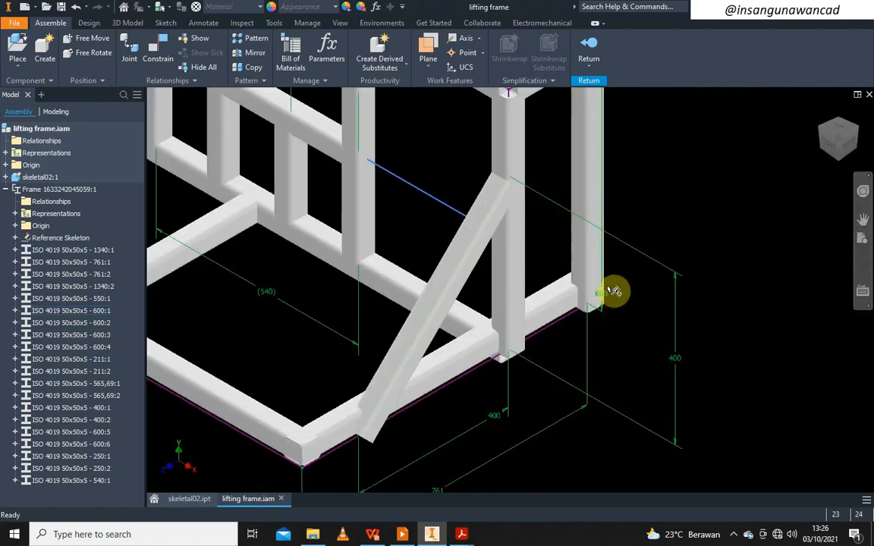
scroll(607, 285, down, 5)
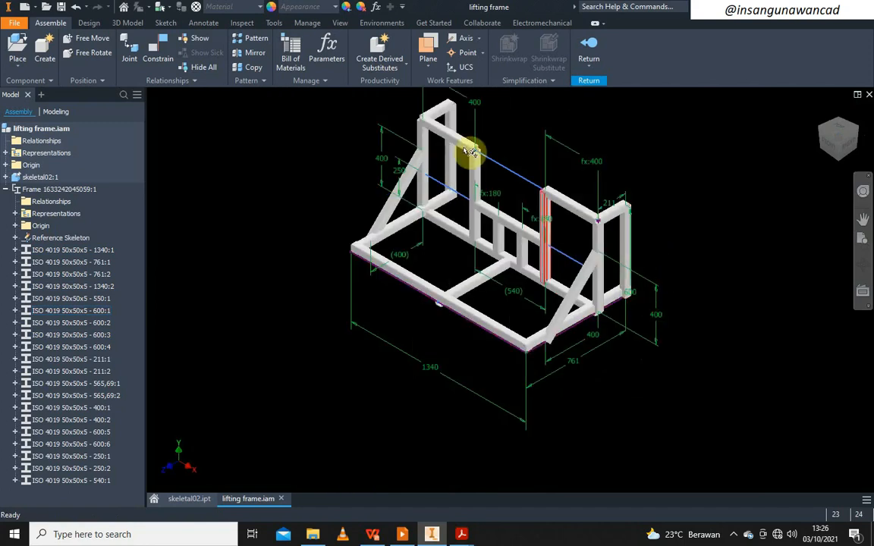
click(629, 228)
right_click(625, 229)
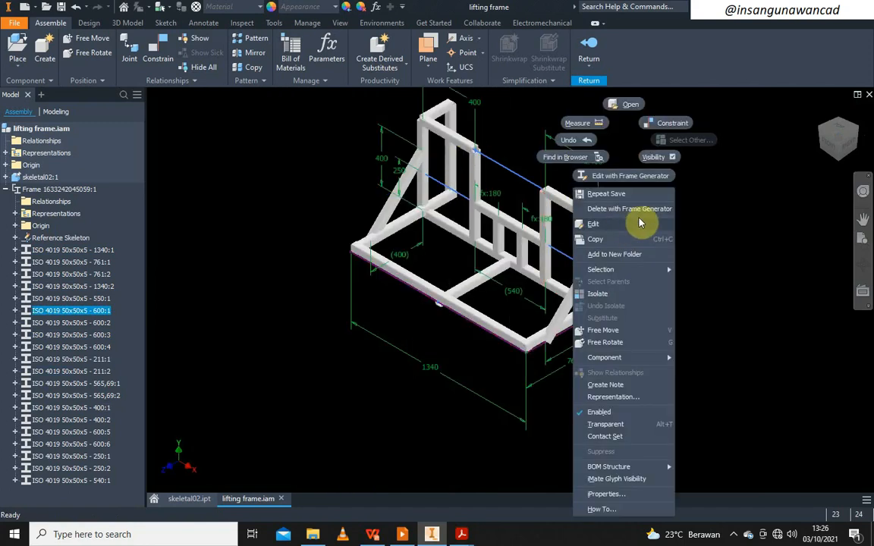
click(641, 177)
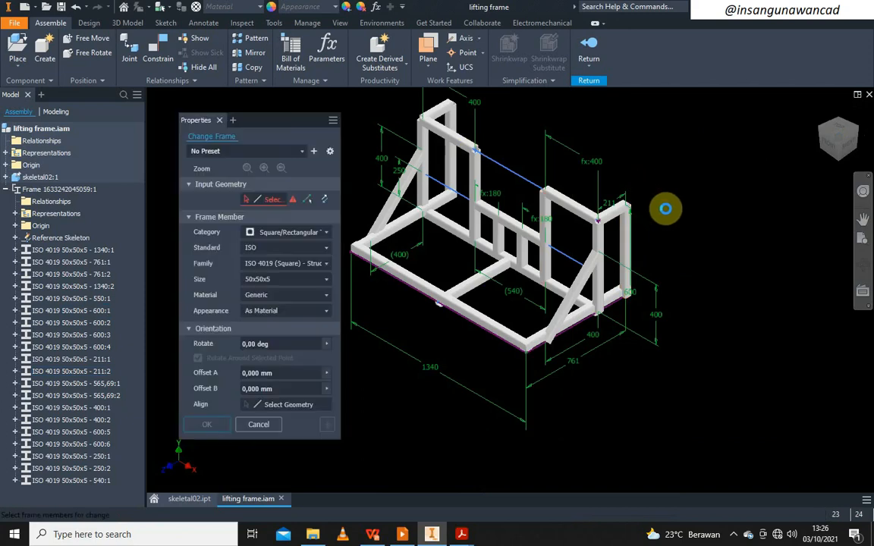
scroll(615, 282, down, 5)
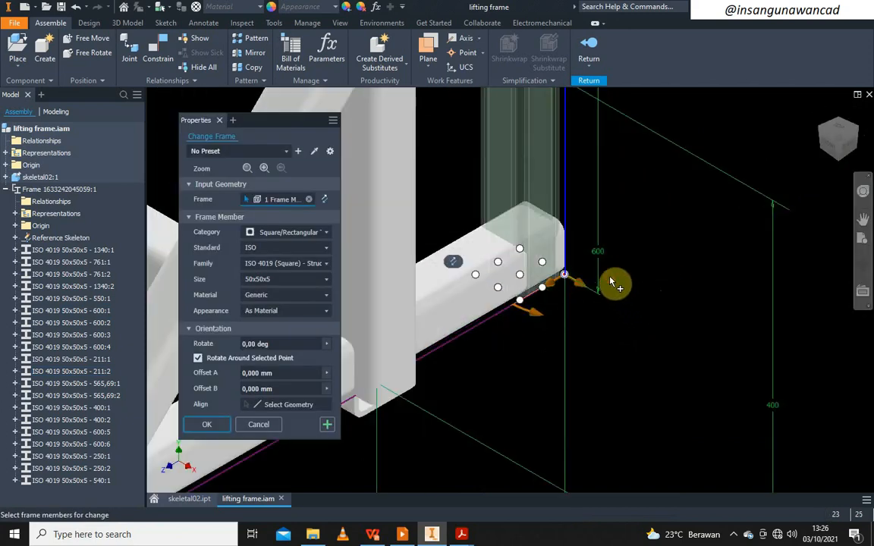
scroll(564, 351, up, 3)
scroll(565, 351, up, 3)
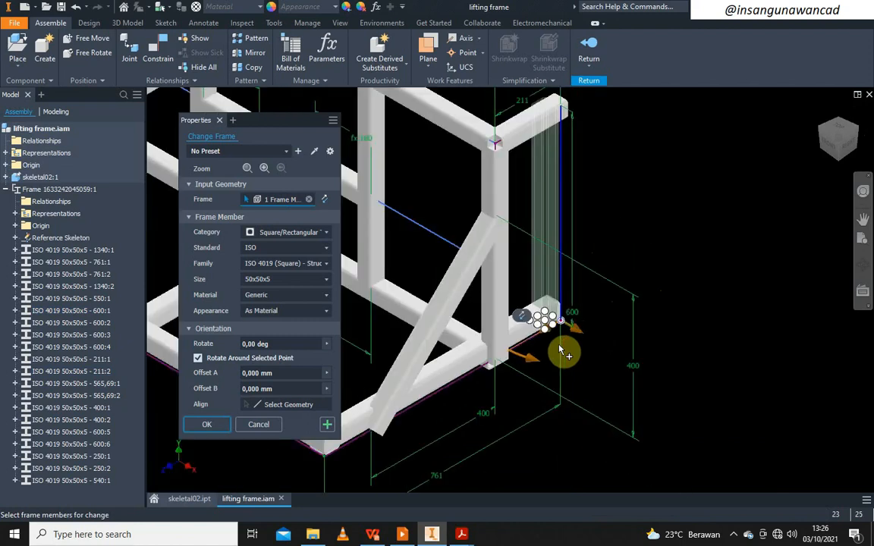
middle_drag(589, 250, 665, 372)
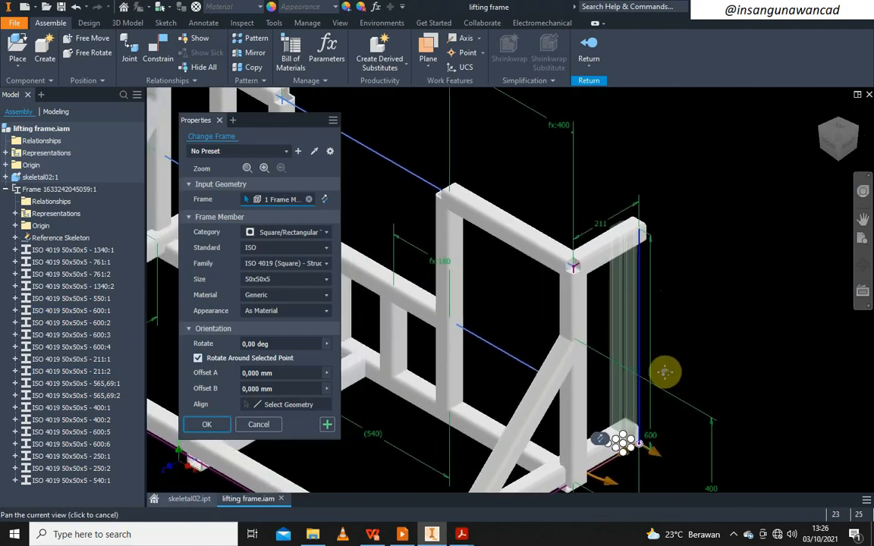
middle_drag(533, 213, 651, 413)
- Edit the left-hand rear 600 mm upright with Frame Generator, anchoring its profile at the rear outer corner
click(362, 238)
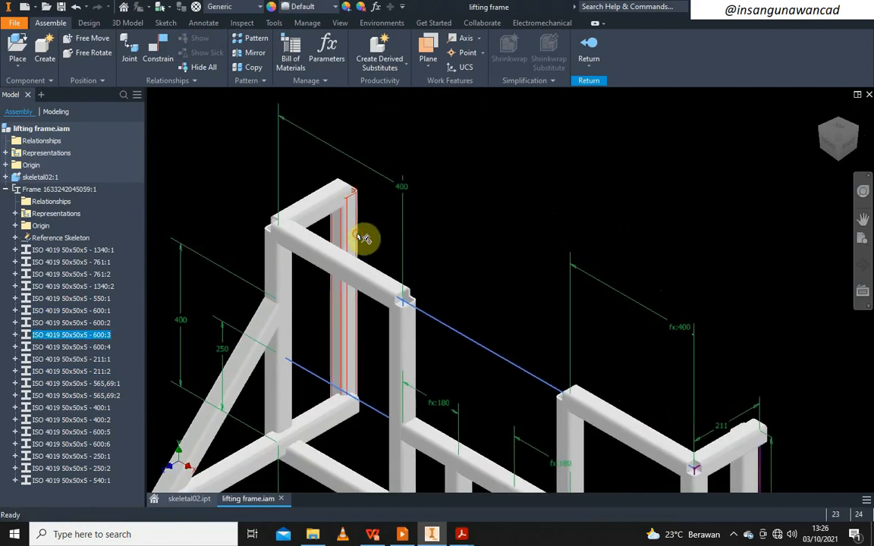
scroll(400, 215, down, 3)
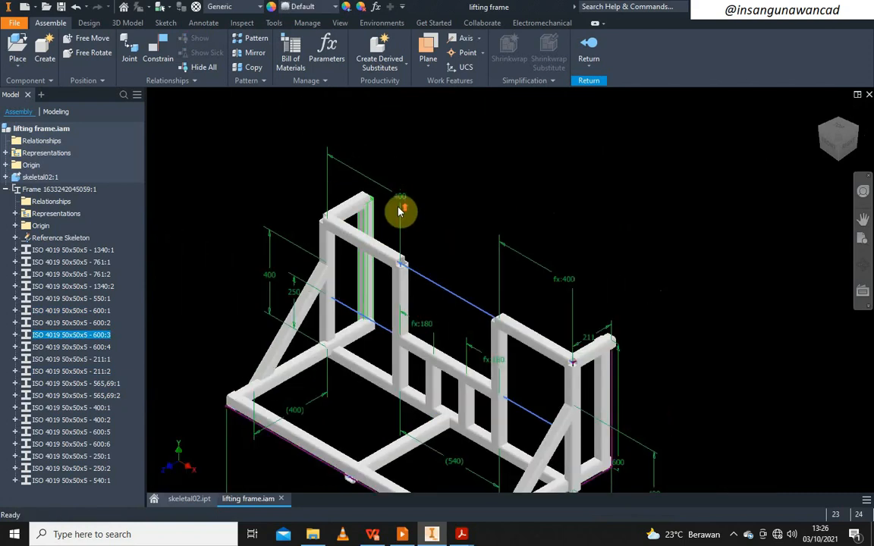
right_click(437, 141)
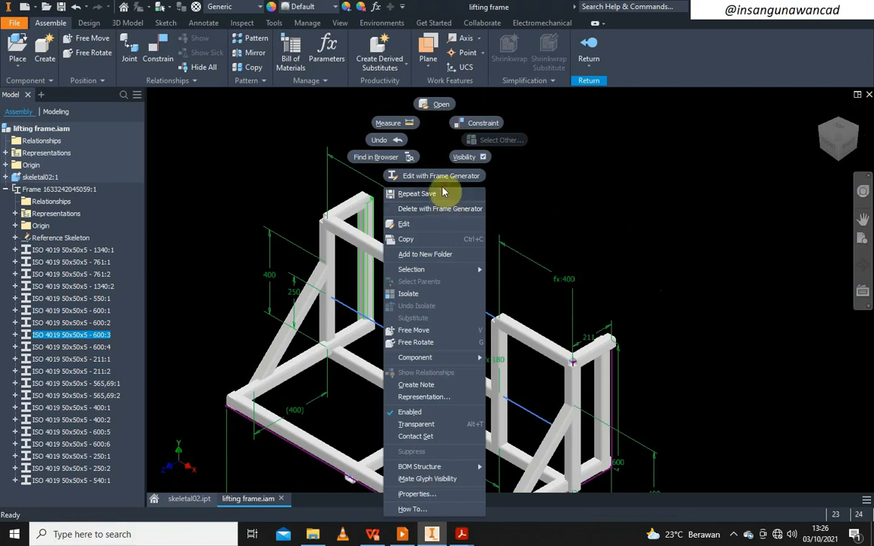
click(432, 178)
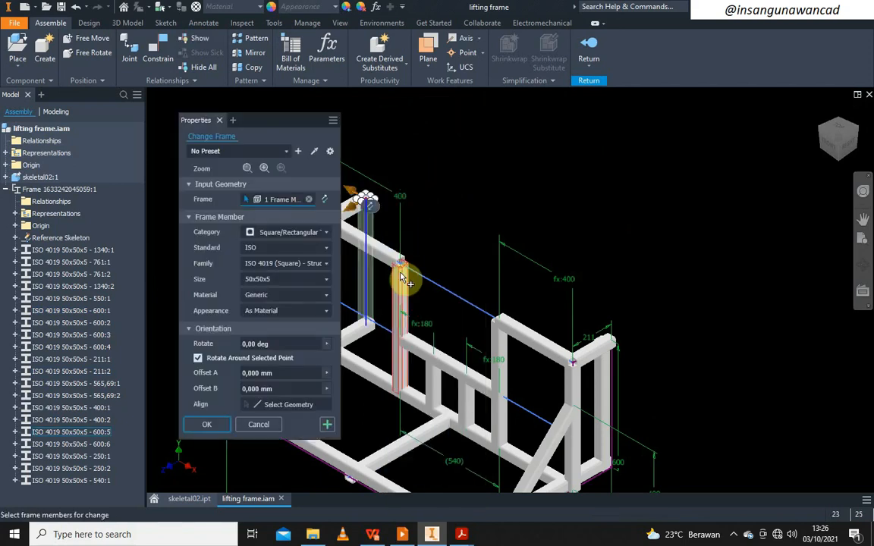
scroll(364, 195, up, 5)
scroll(375, 187, up, 5)
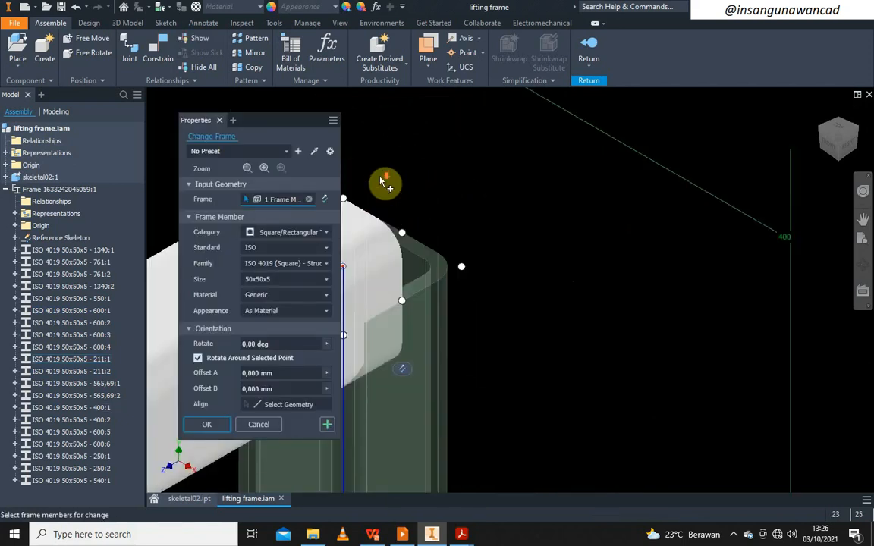
scroll(612, 150, up, 5)
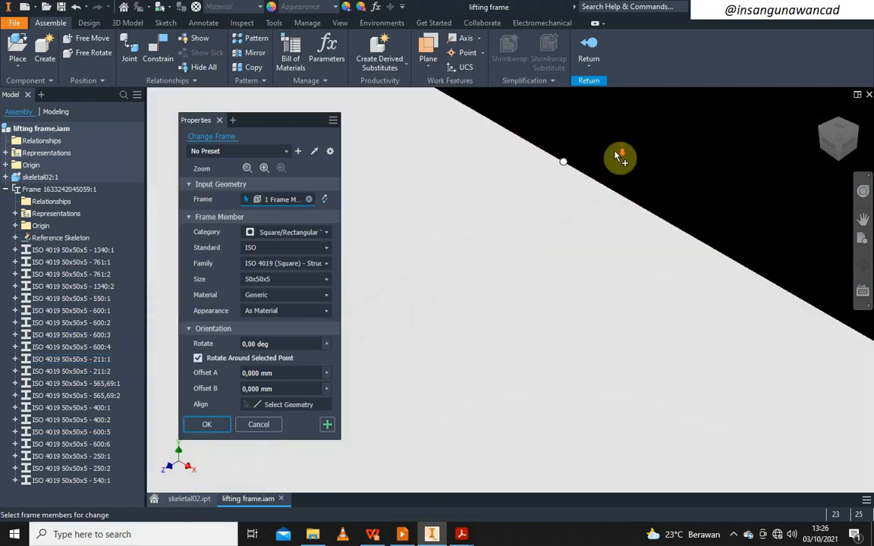
scroll(576, 154, down, 5)
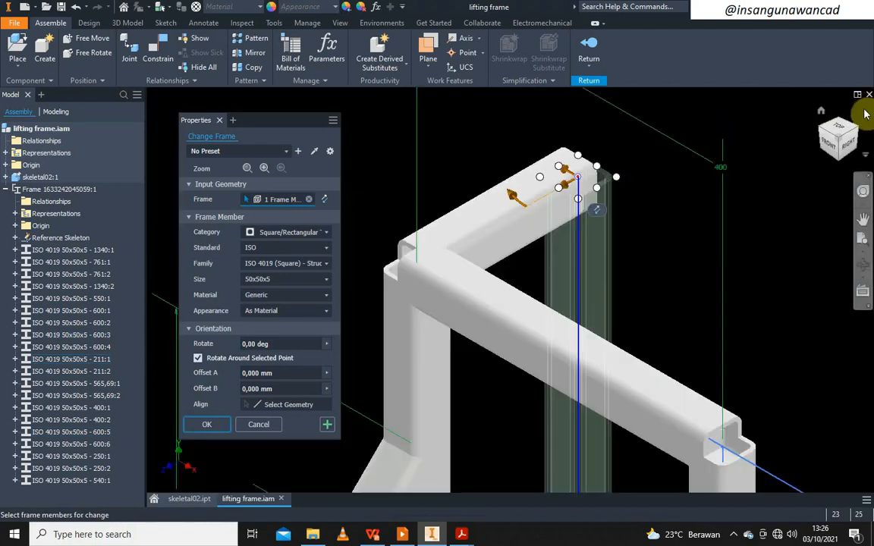
click(839, 130)
scroll(410, 233, up, 5)
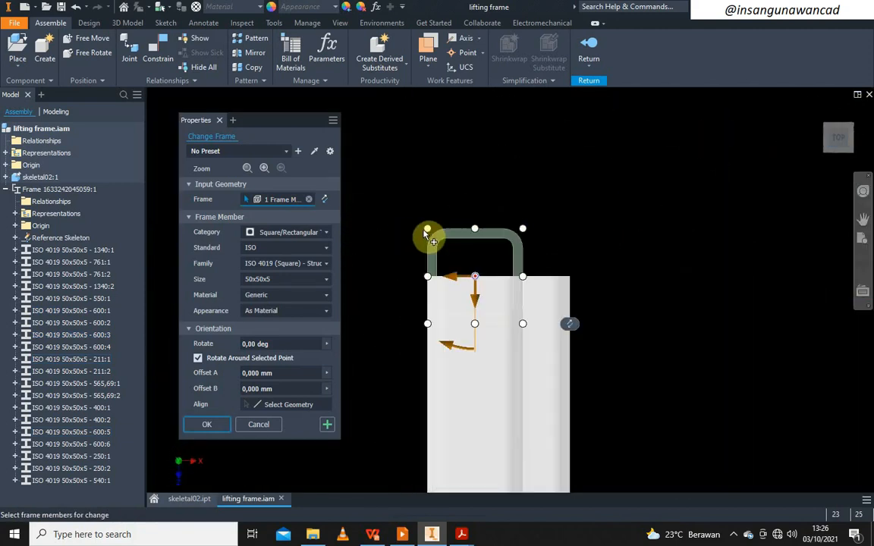
click(427, 229)
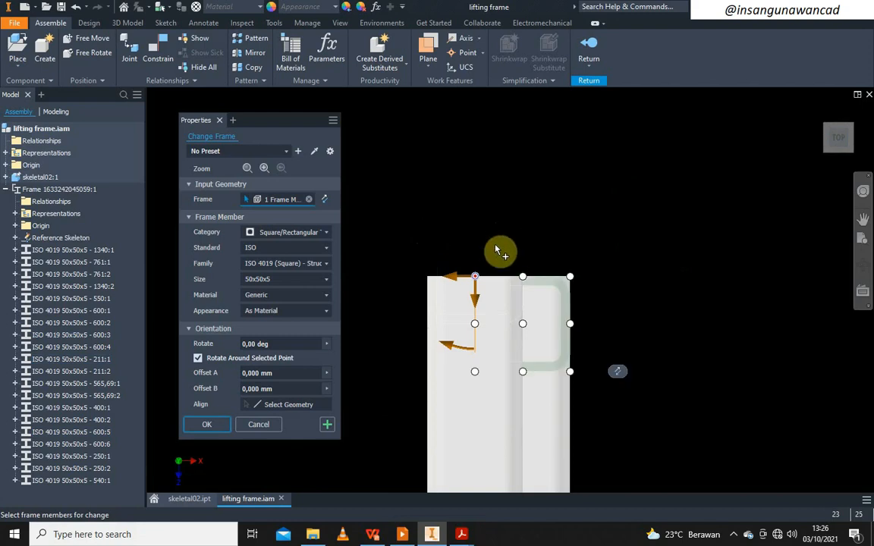
click(203, 425)
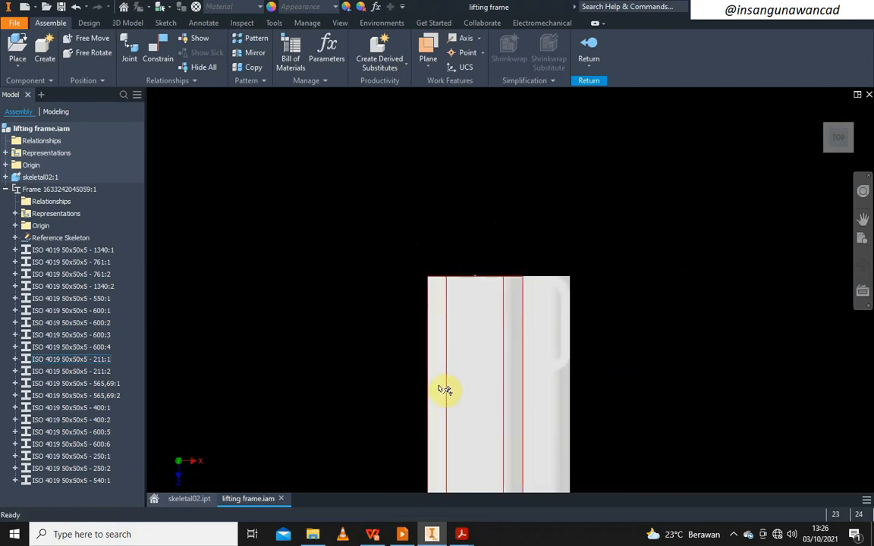
- Edit the left-hand upper 211 mm member with Frame Generator, anchoring its profile on the outer side, and apply the change
click(444, 390)
right_click(444, 389)
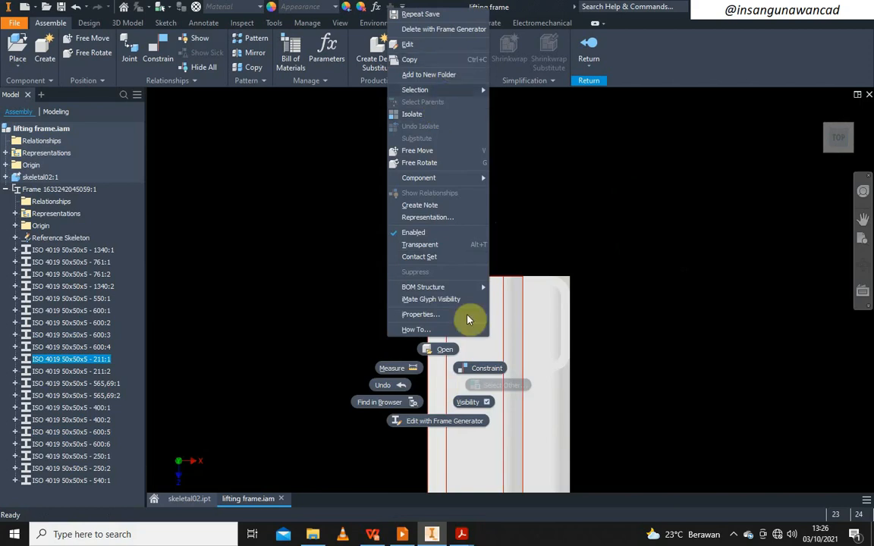
click(436, 420)
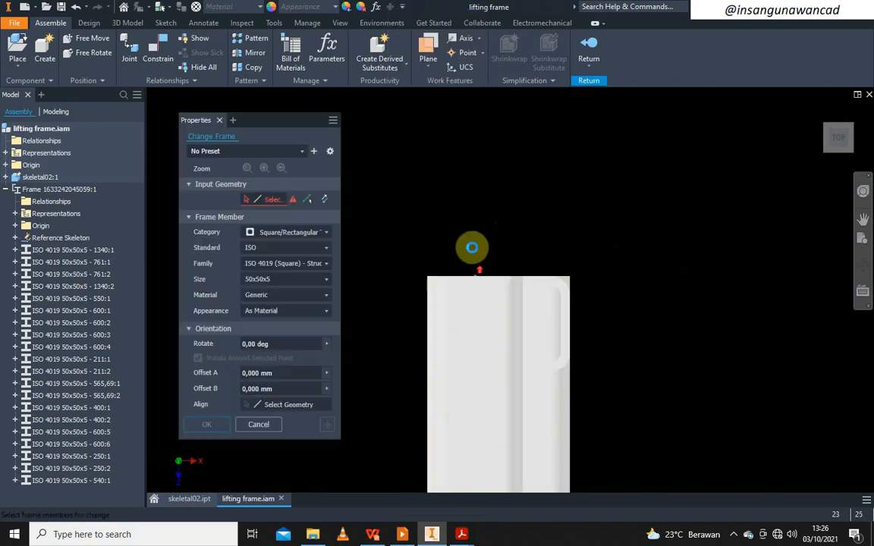
click(864, 265)
drag(507, 343, 523, 266)
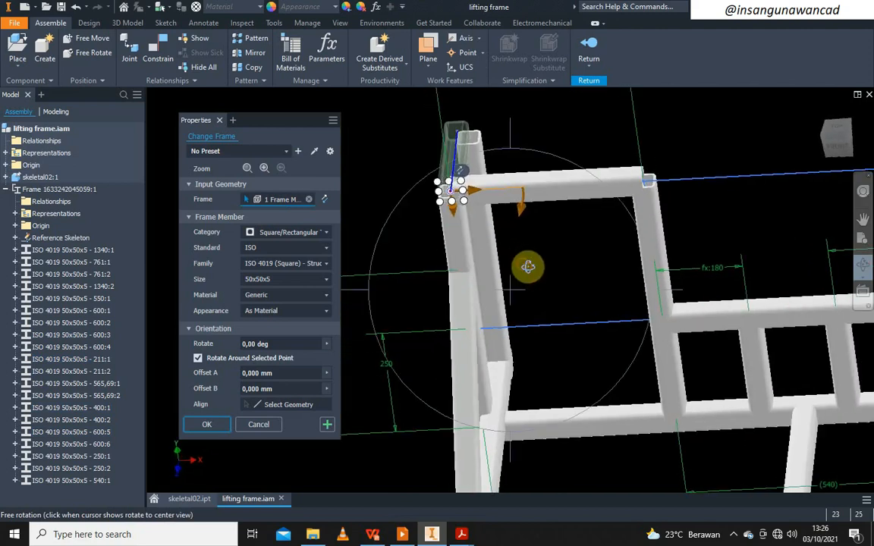
right_click(414, 243)
click(450, 249)
scroll(438, 194, up, 4)
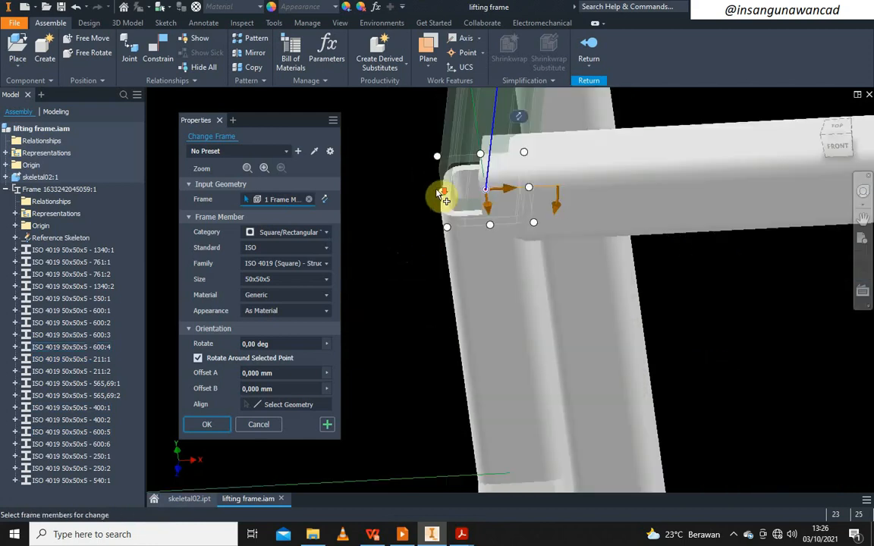
scroll(440, 174, down, 6)
right_click(410, 203)
click(444, 208)
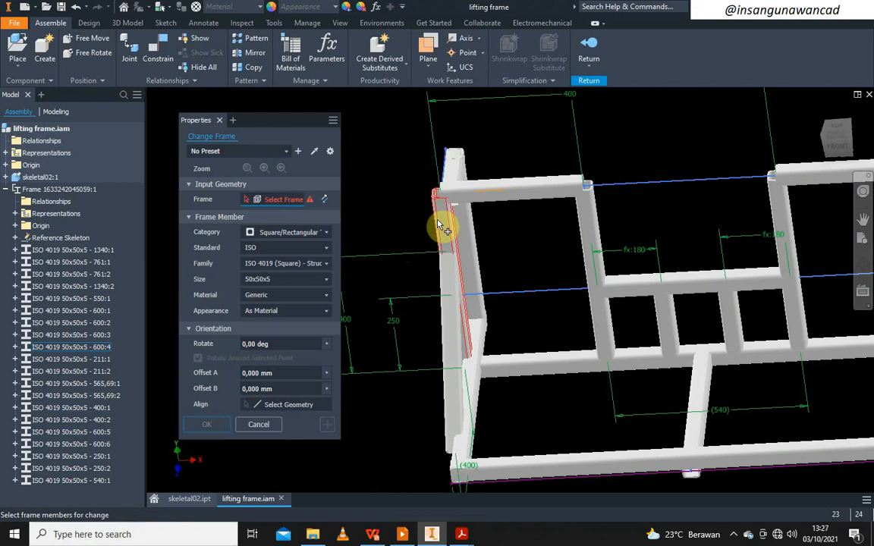
- Realign the left-hand front 600 mm upright by anchoring its profile at the front outer corner, and confirm the change
click(439, 226)
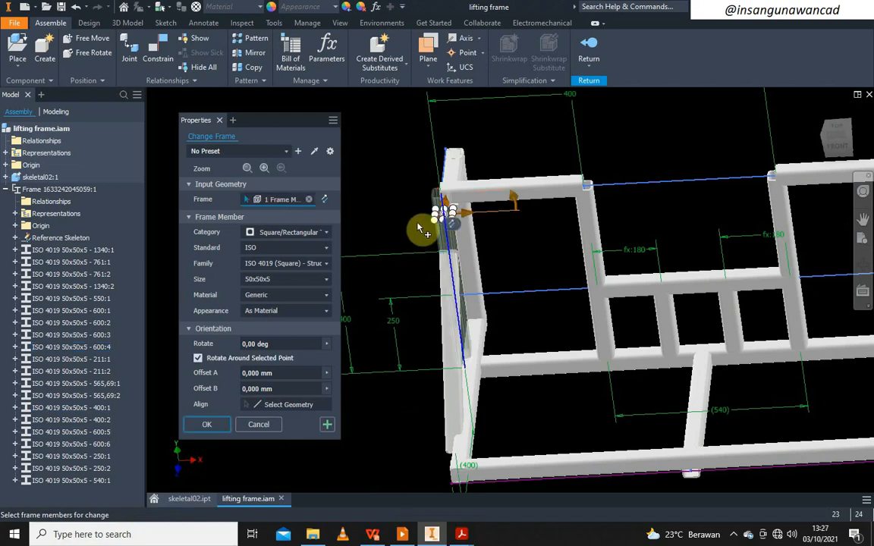
scroll(430, 219, up, 4)
scroll(428, 219, down, 4)
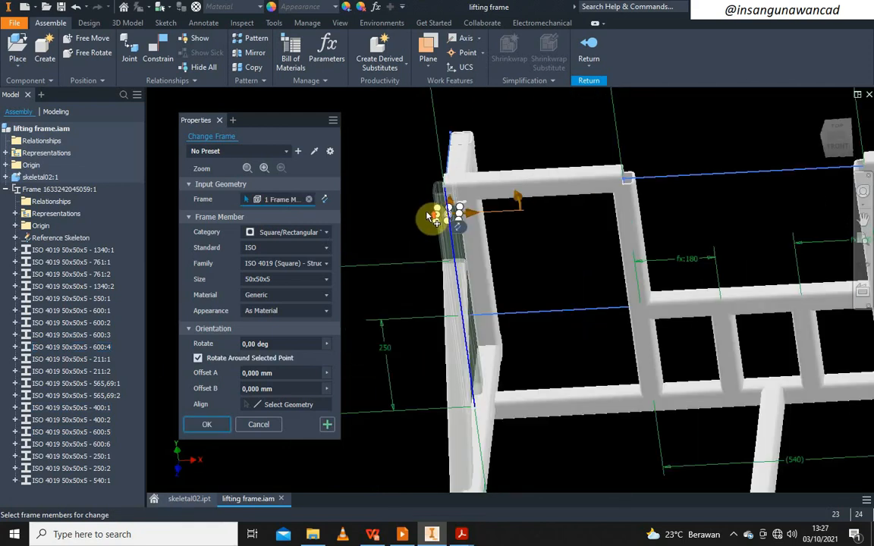
click(446, 218)
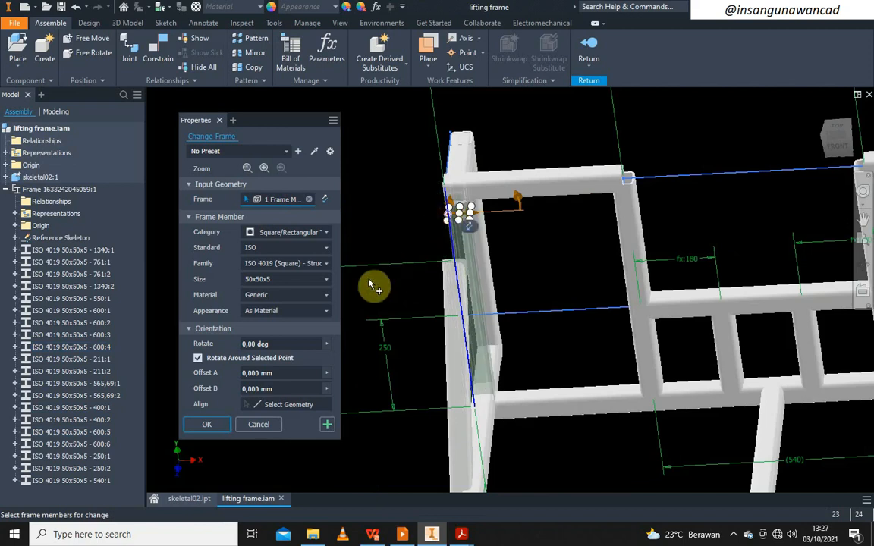
click(209, 426)
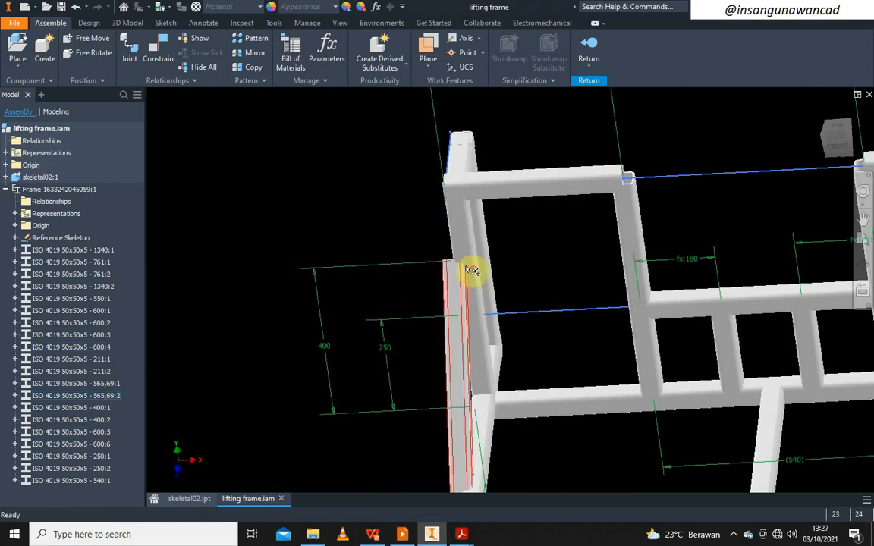
- Open the left-hand diagonal brace for editing with Frame Generator
scroll(470, 281, down, 5)
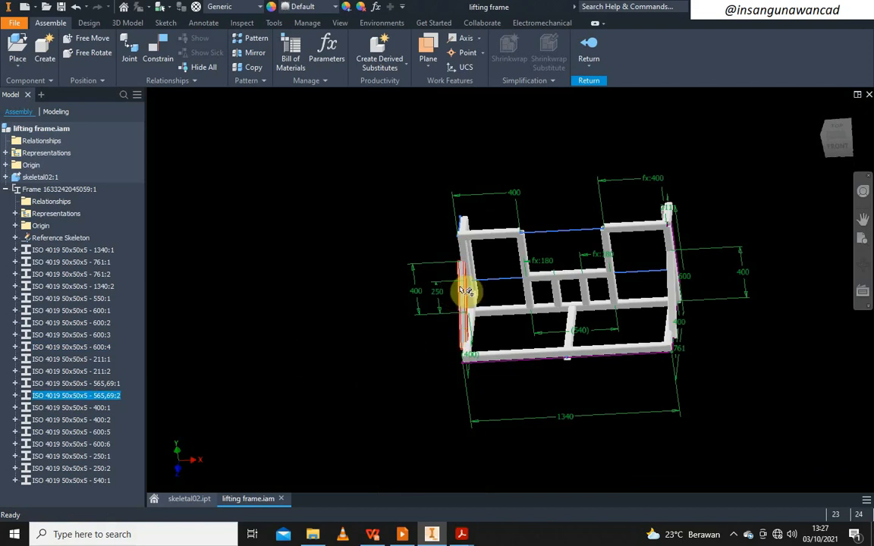
right_click(464, 292)
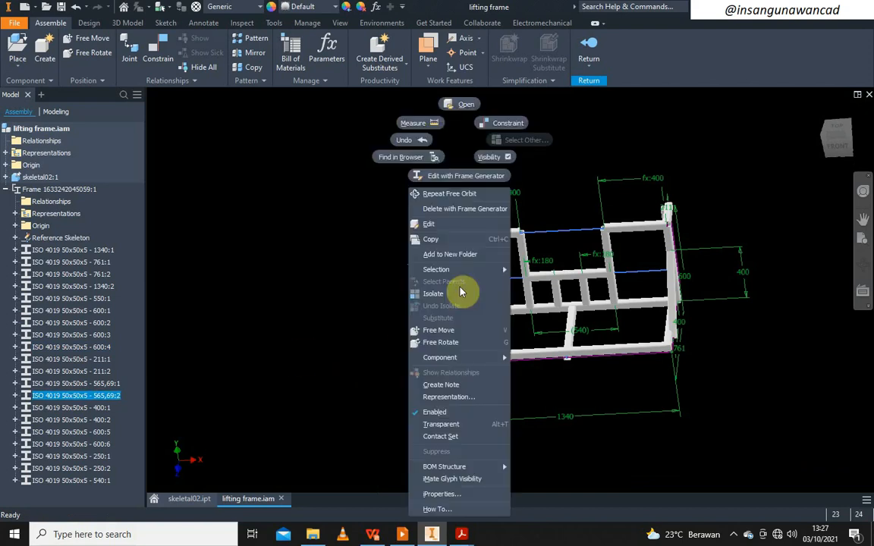
click(459, 179)
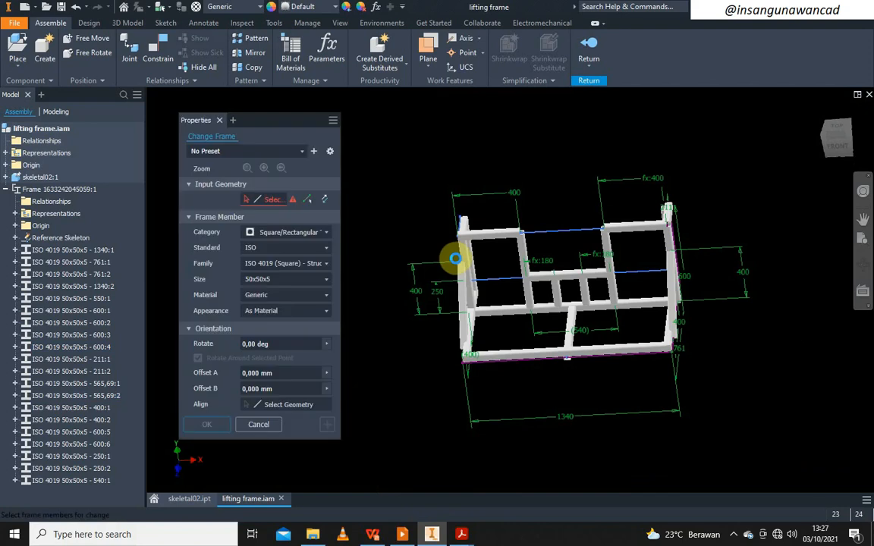
click(863, 264)
drag(620, 347, 433, 392)
- Check in LKS 2020 - M2.pdf's right side view which brace edge the 400 mm dimensions locate, and return to Inventor
mouse_move(461, 534)
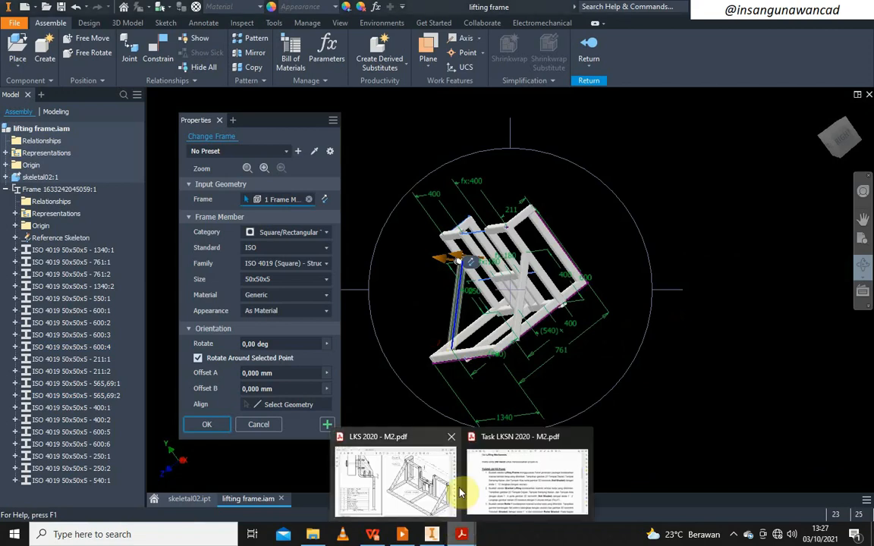
click(429, 489)
scroll(495, 361, down, 6)
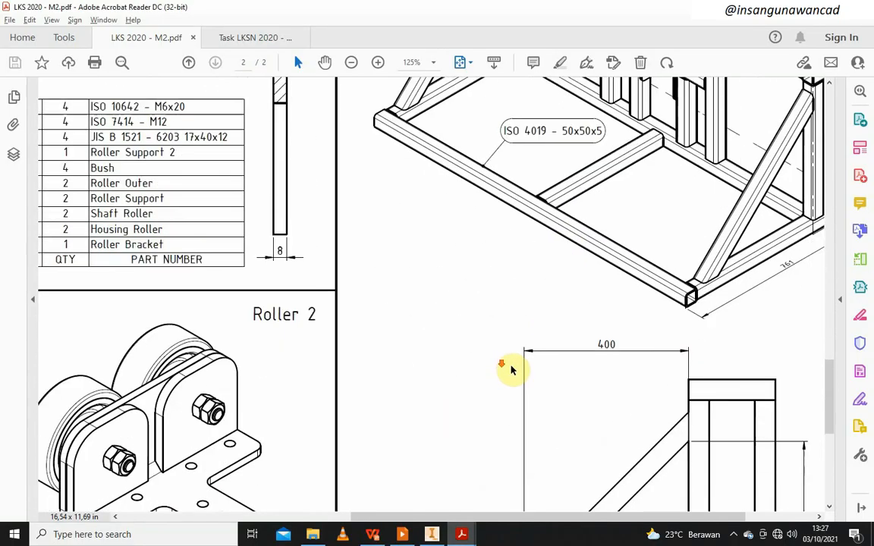
scroll(529, 372, down, 3)
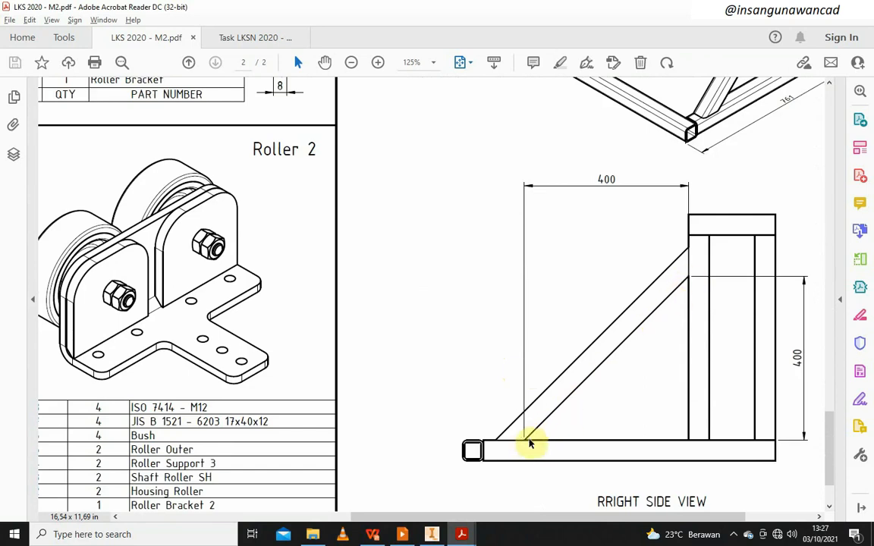
mouse_move(432, 534)
click(452, 488)
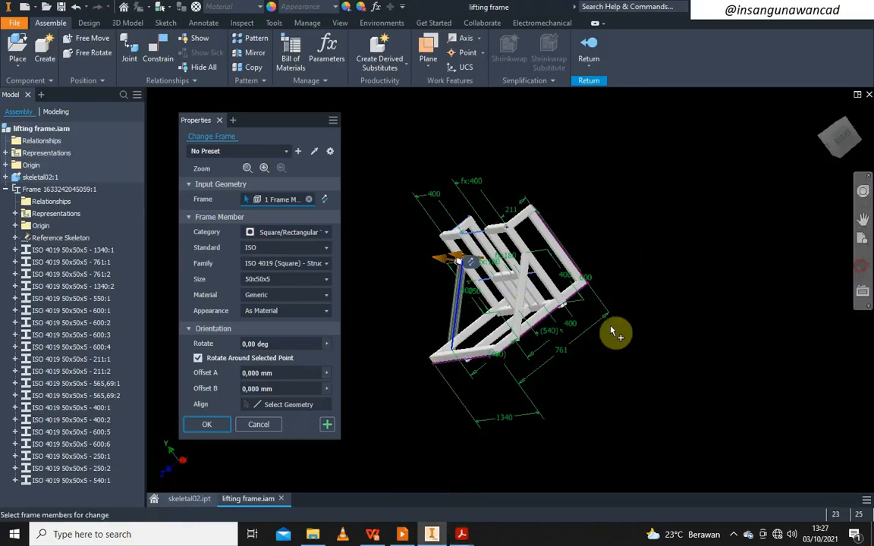
- Anchor the left-hand diagonal brace's profile at its outer underside corner and apply the change
click(863, 263)
drag(531, 319, 468, 263)
scroll(479, 260, down, 6)
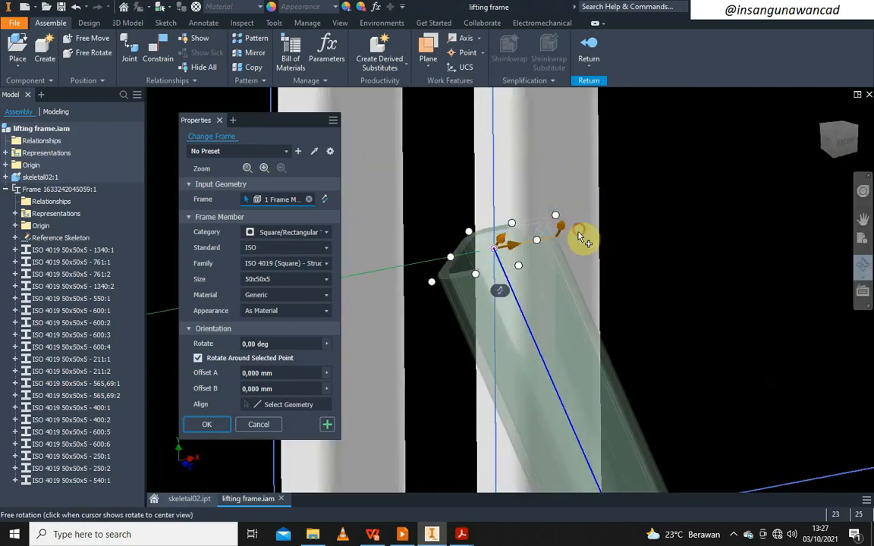
key(Escape)
scroll(437, 289, up, 2)
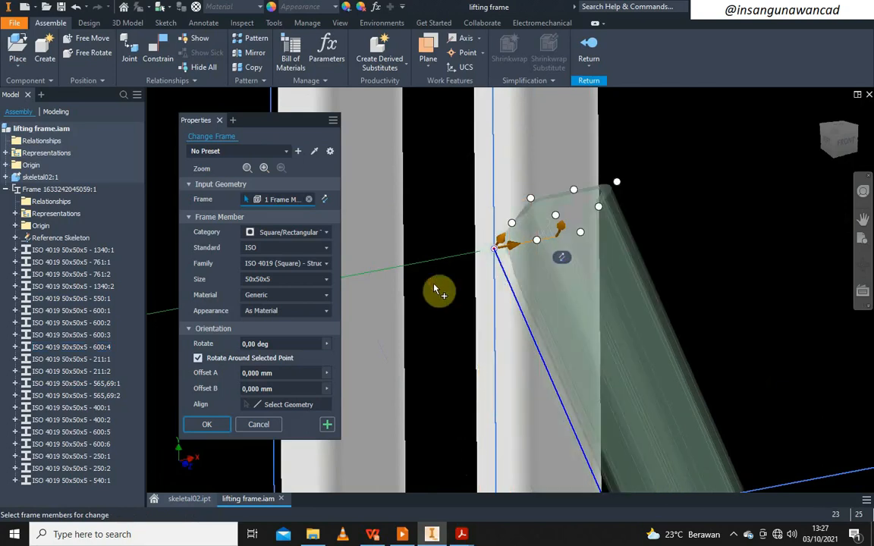
scroll(493, 309, up, 5)
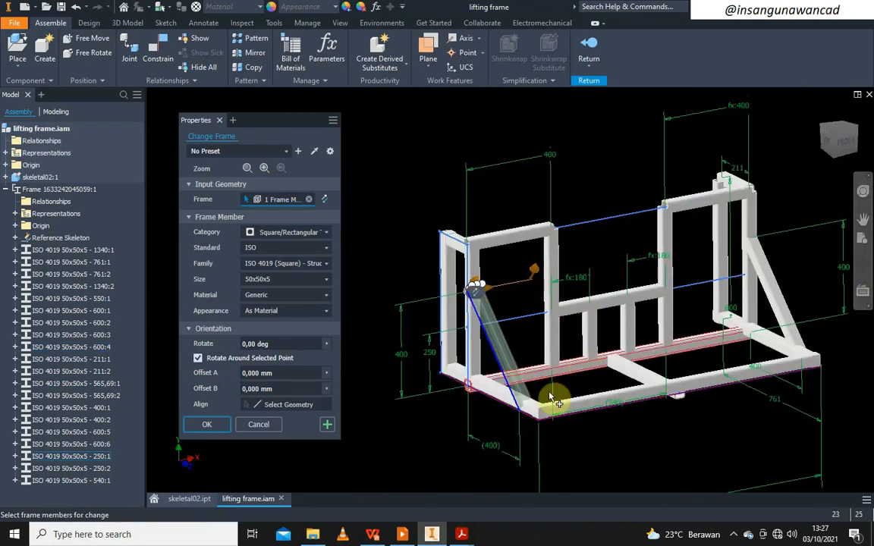
scroll(556, 399, down, 4)
scroll(523, 410, up, 5)
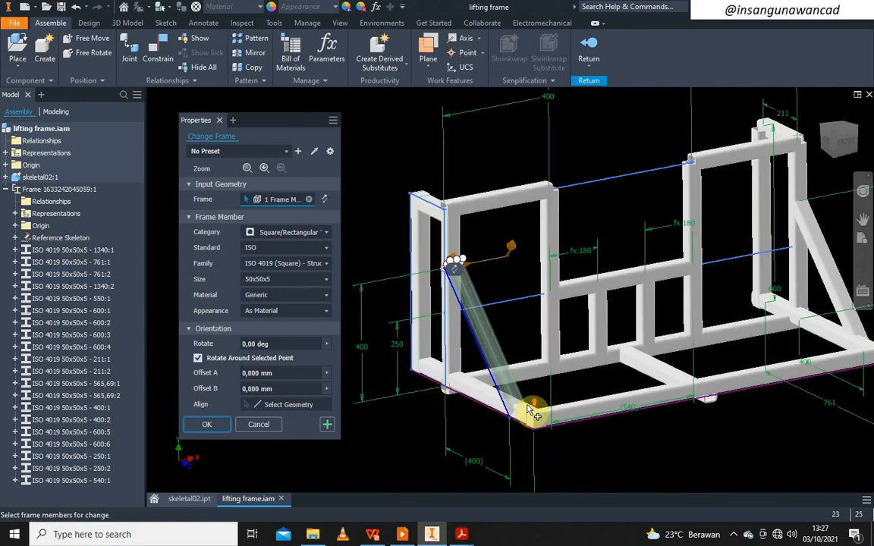
scroll(455, 273, down, 5)
scroll(453, 279, up, 6)
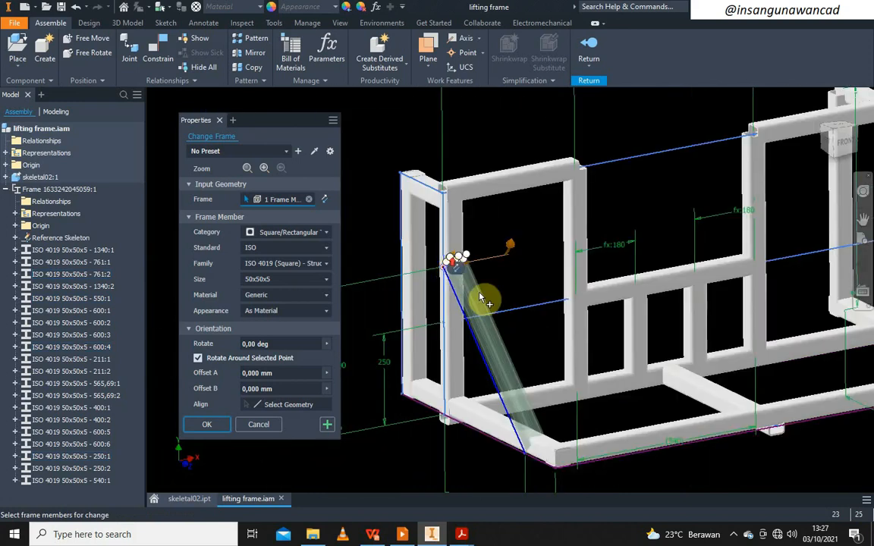
scroll(597, 247, down, 4)
scroll(590, 243, down, 2)
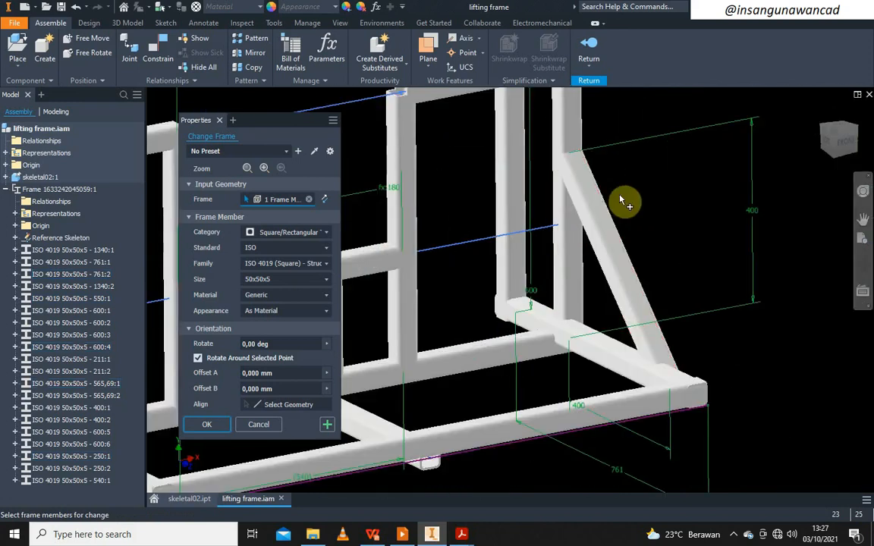
right_click(658, 184)
click(682, 192)
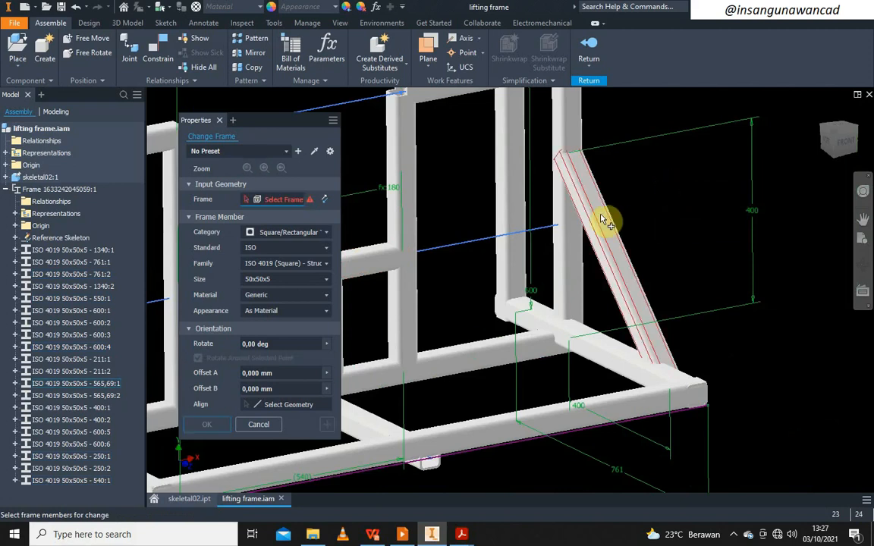
- Anchor the right-hand diagonal brace's profile at its outer underside corner and apply the change
click(603, 220)
scroll(619, 222, down, 3)
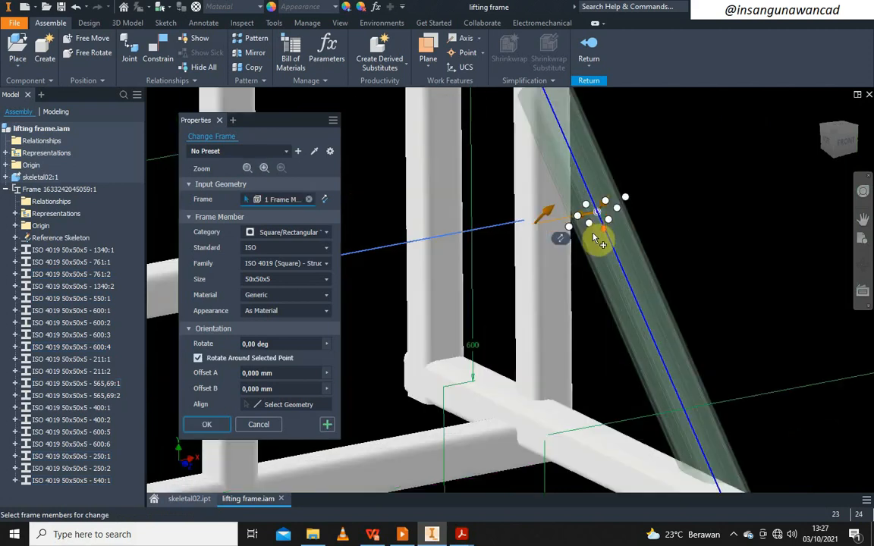
scroll(504, 243, up, 4)
right_click(534, 132)
click(550, 138)
- Select the right-hand front 600 mm upright as the frame member to change
click(508, 138)
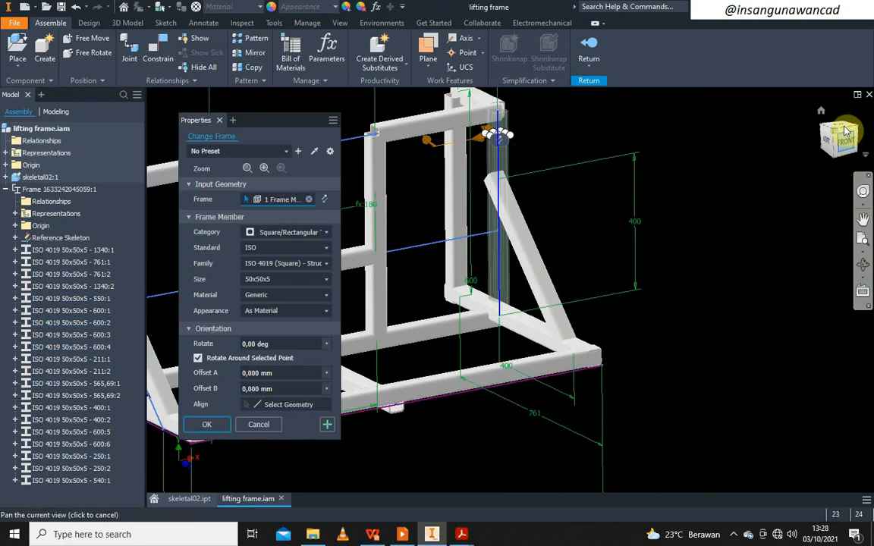
click(862, 263)
drag(529, 229, 528, 269)
right_click(531, 179)
click(566, 182)
middle_drag(523, 142, 537, 319)
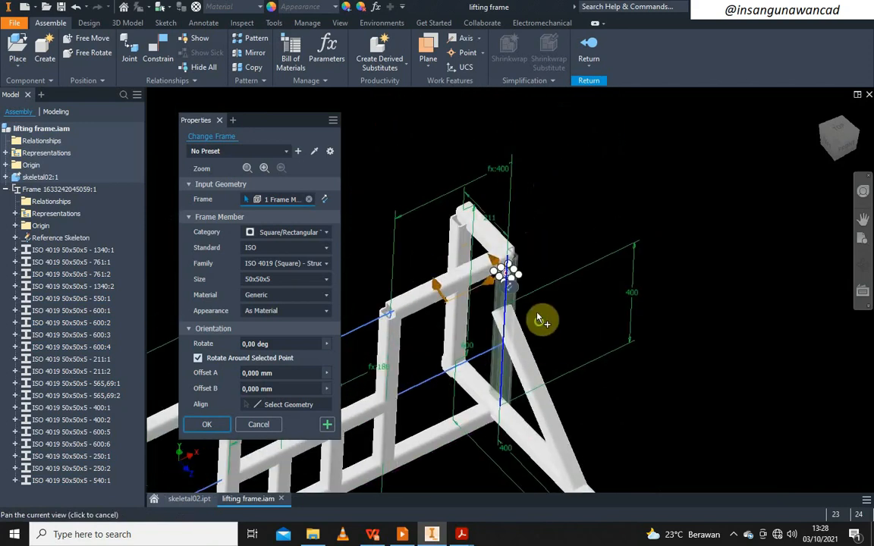
scroll(500, 221, up, 3)
scroll(499, 221, down, 2)
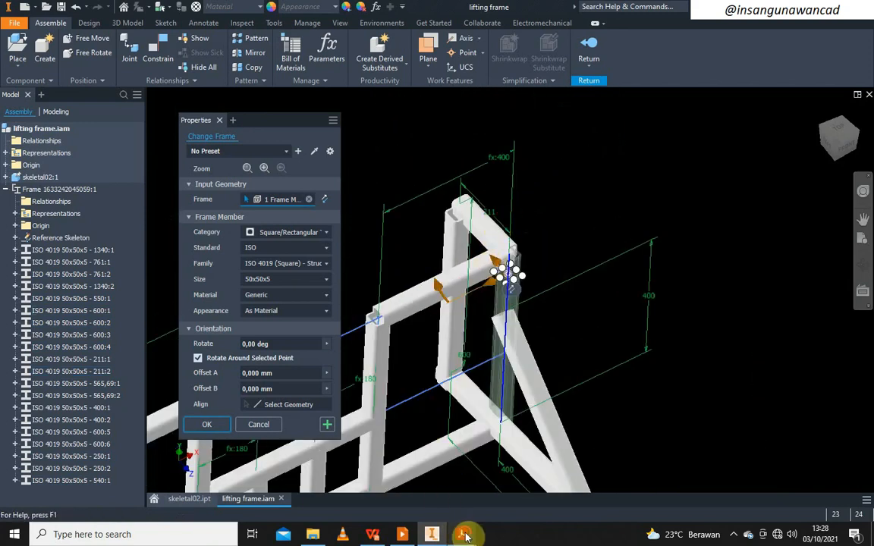
- Examine the uprights and upper members in LKS 2020 - M2.pdf's isometric lifting frame view, and return to Inventor
mouse_move(464, 536)
click(387, 463)
scroll(594, 284, up, 1)
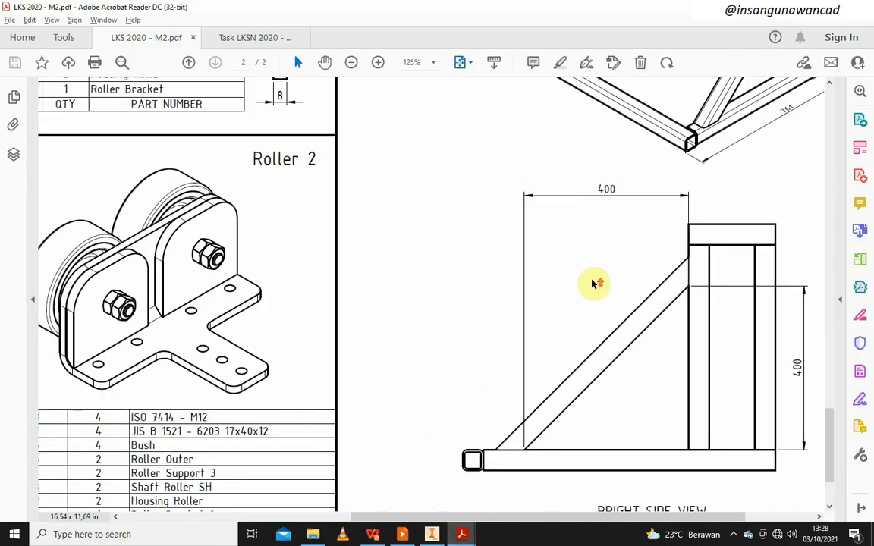
scroll(595, 284, up, 5)
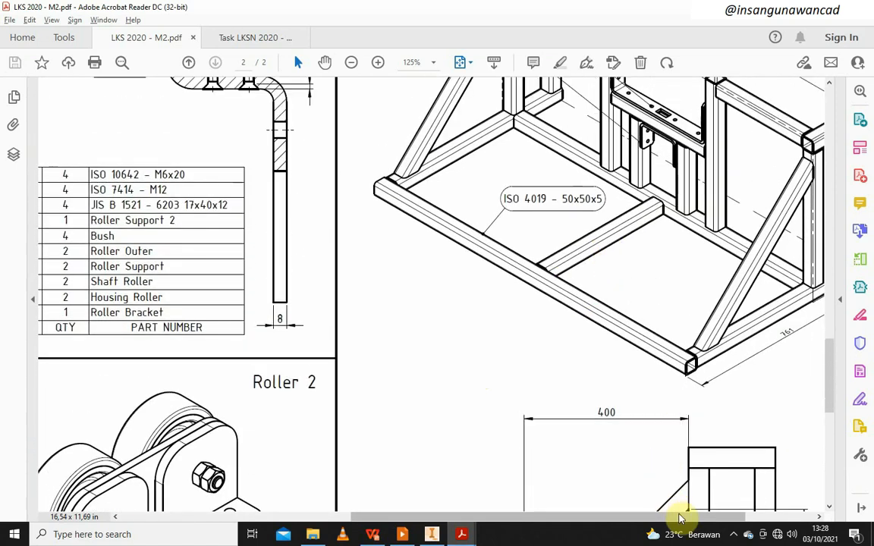
drag(679, 518, 761, 522)
scroll(683, 176, up, 4)
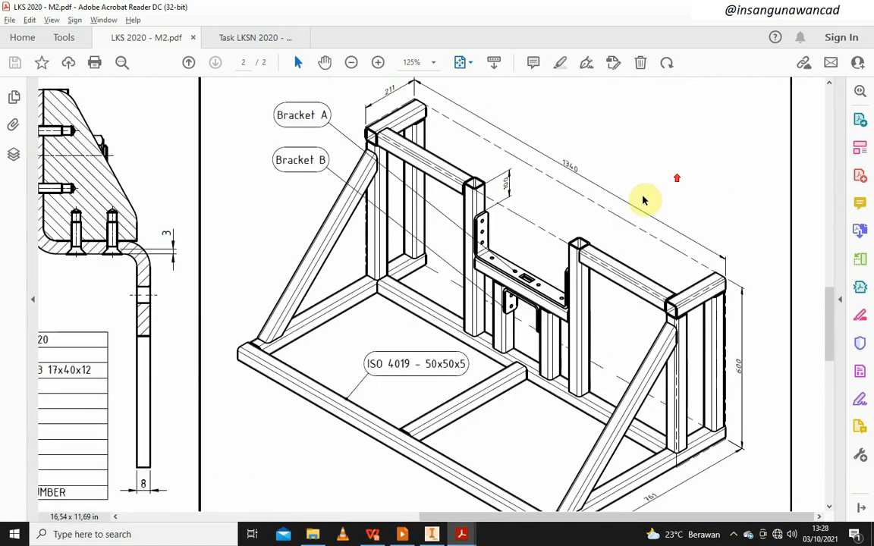
scroll(644, 200, up, 1)
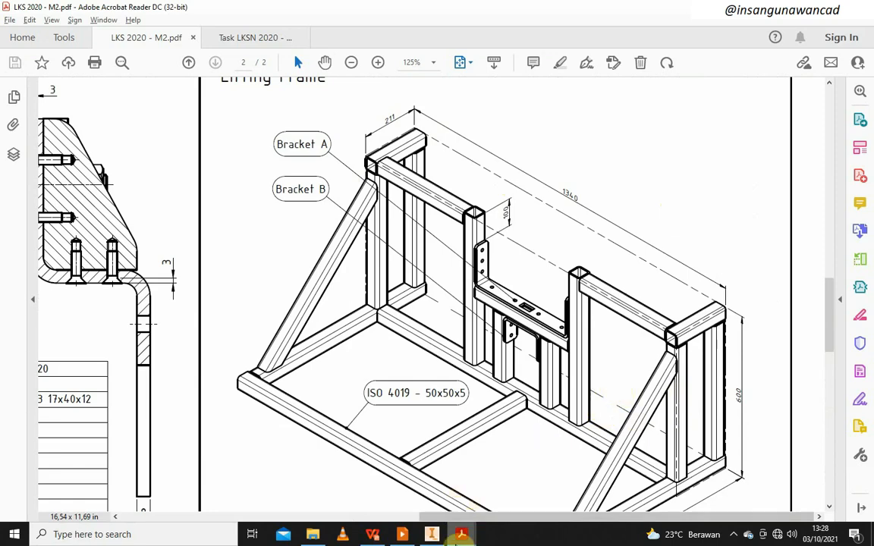
click(432, 535)
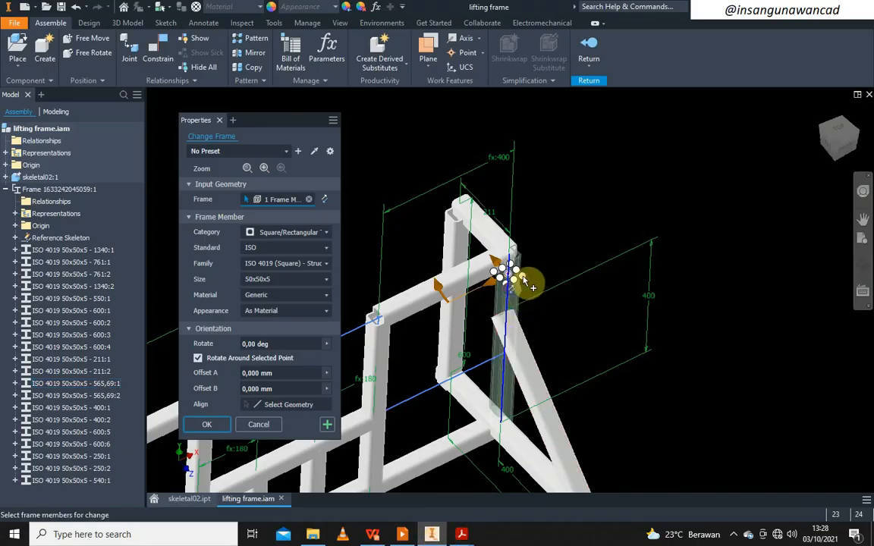
- Anchor the right-hand front 600 mm upright's profile at its front outer corner and apply the change
scroll(510, 292, up, 4)
scroll(516, 302, down, 2)
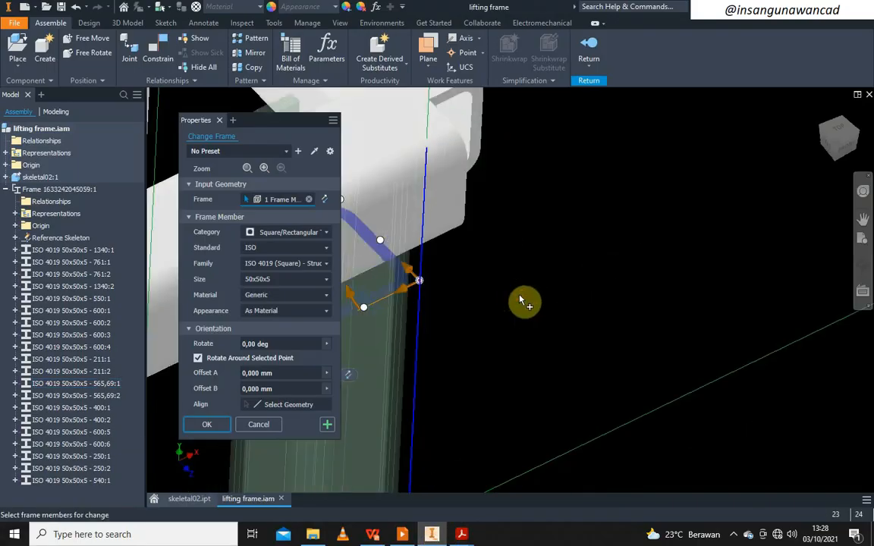
scroll(523, 302, down, 3)
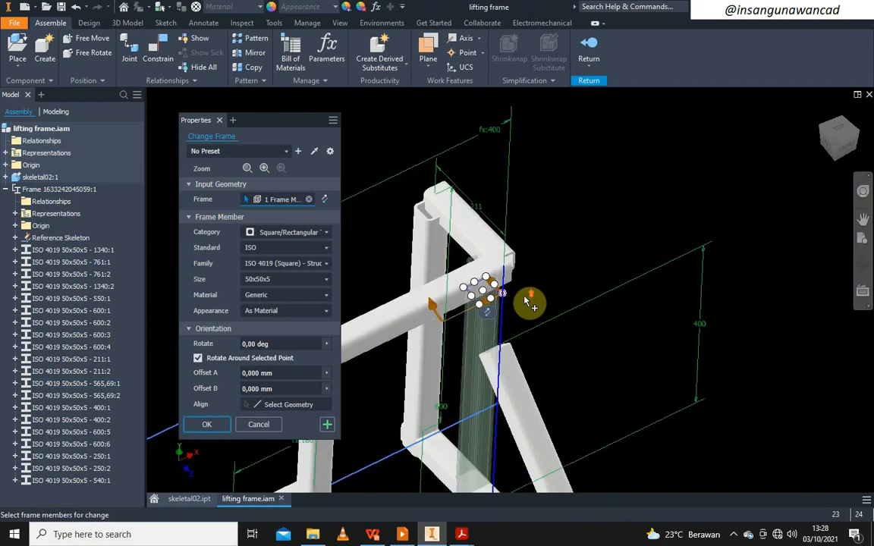
click(850, 150)
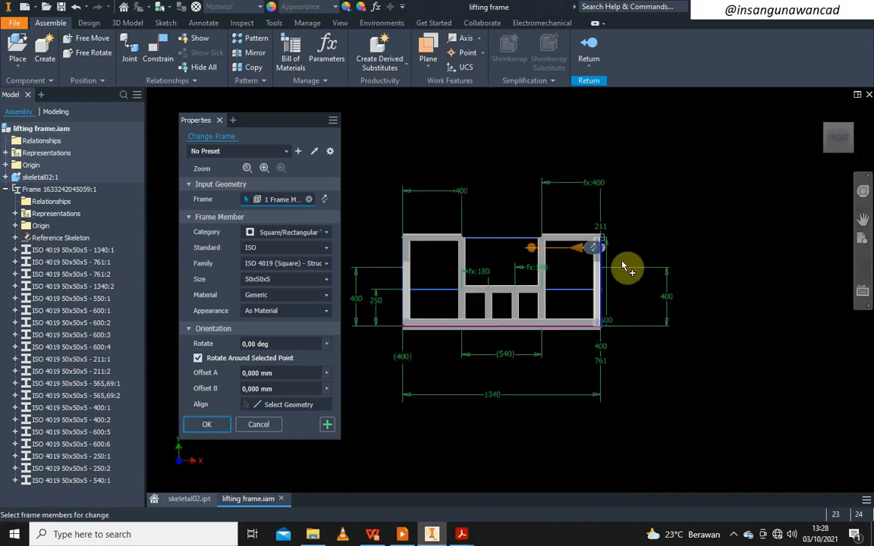
scroll(622, 250, down, 5)
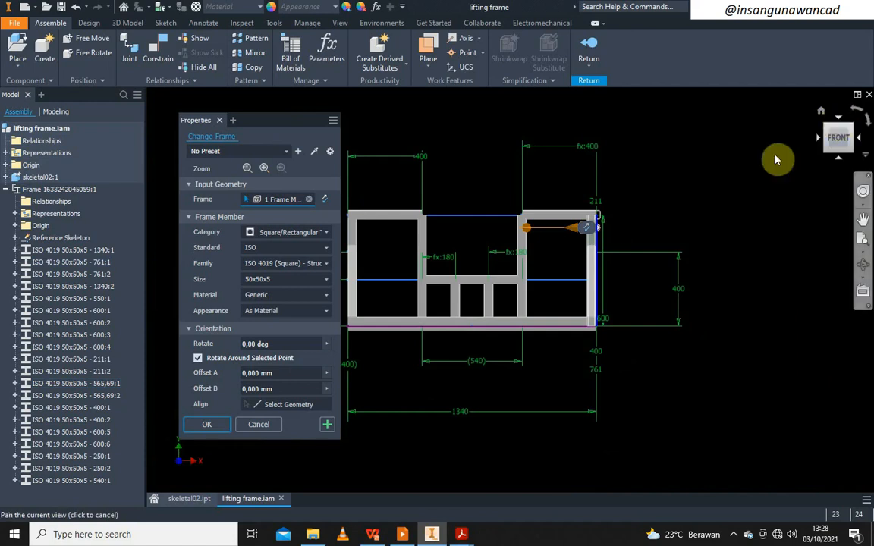
right_click(645, 149)
click(668, 162)
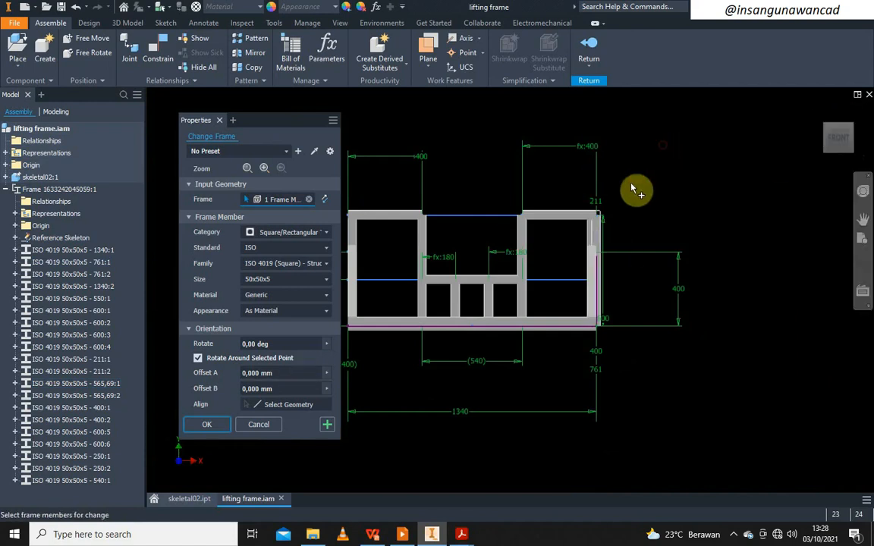
- Anchor the right-hand 211 mm upper member's profile at its outer top corner and apply the change
scroll(612, 207, up, 4)
click(579, 242)
right_click(579, 242)
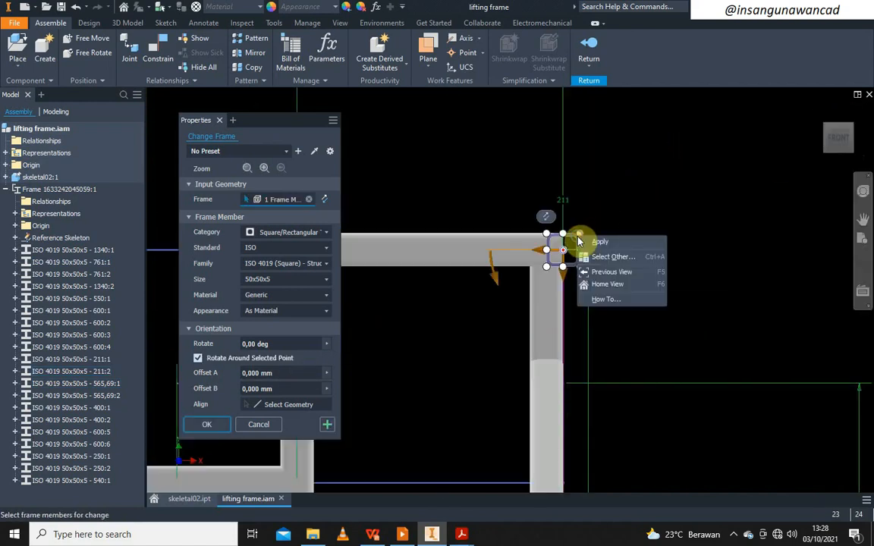
click(595, 243)
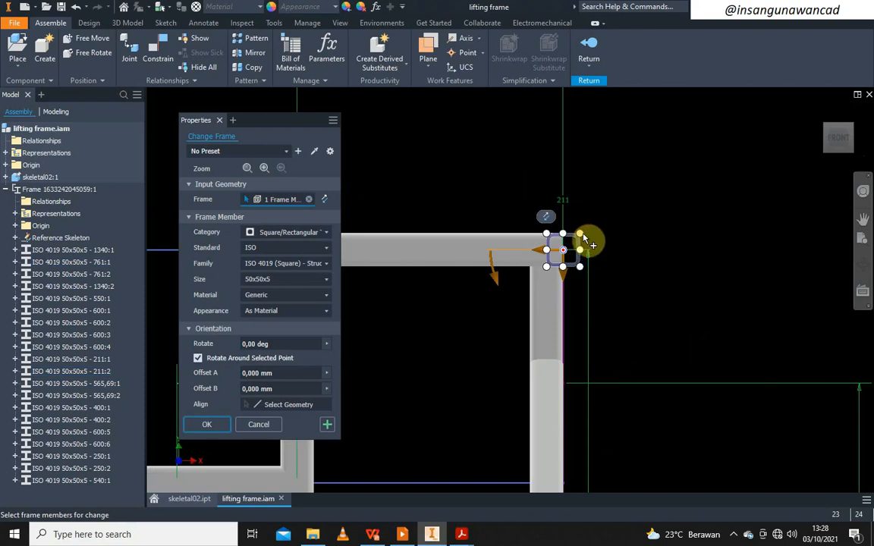
click(584, 239)
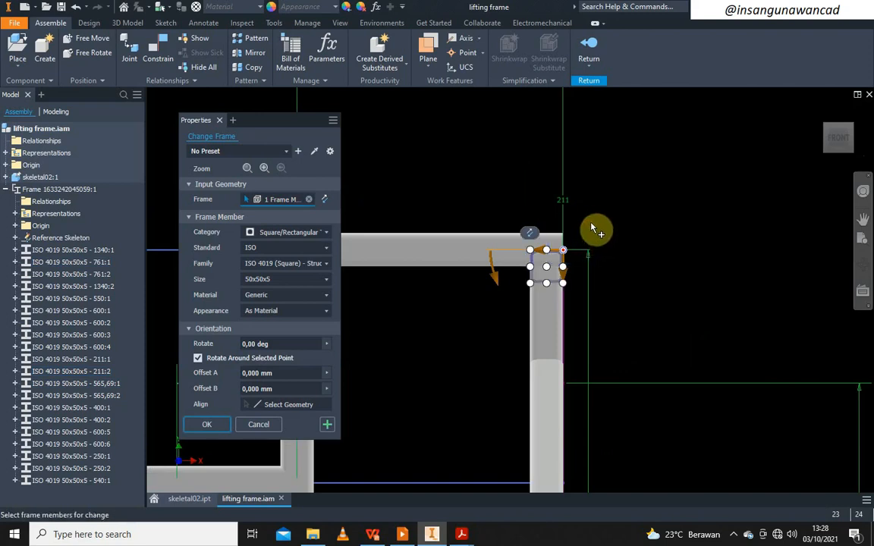
right_click(611, 230)
click(611, 236)
- Anchor the right-hand 400 mm upper member's profile at its front top corner and apply the change
click(508, 255)
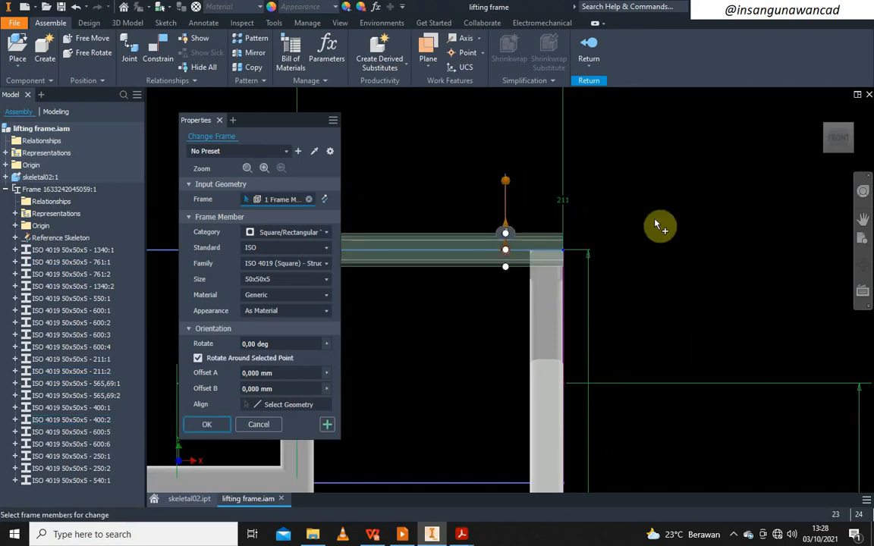
click(861, 265)
drag(537, 274, 522, 229)
right_click(552, 194)
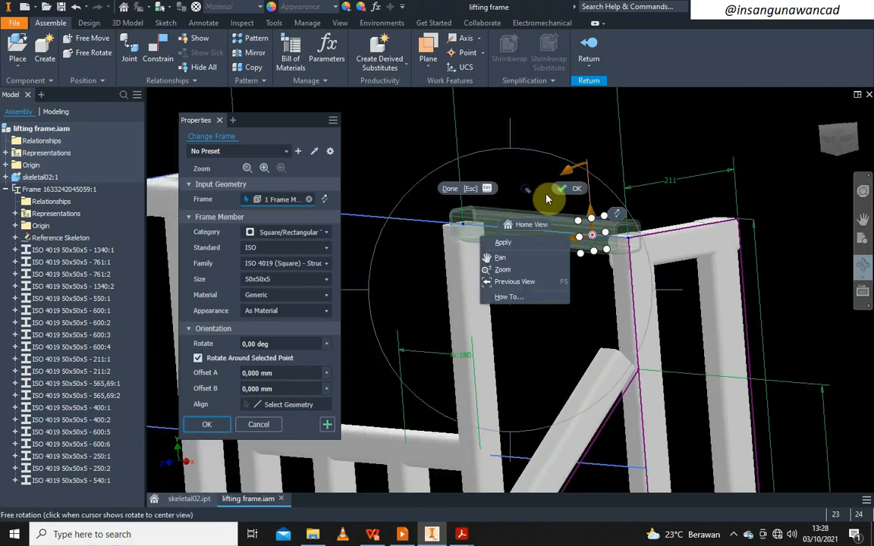
click(589, 201)
right_click(527, 191)
click(556, 195)
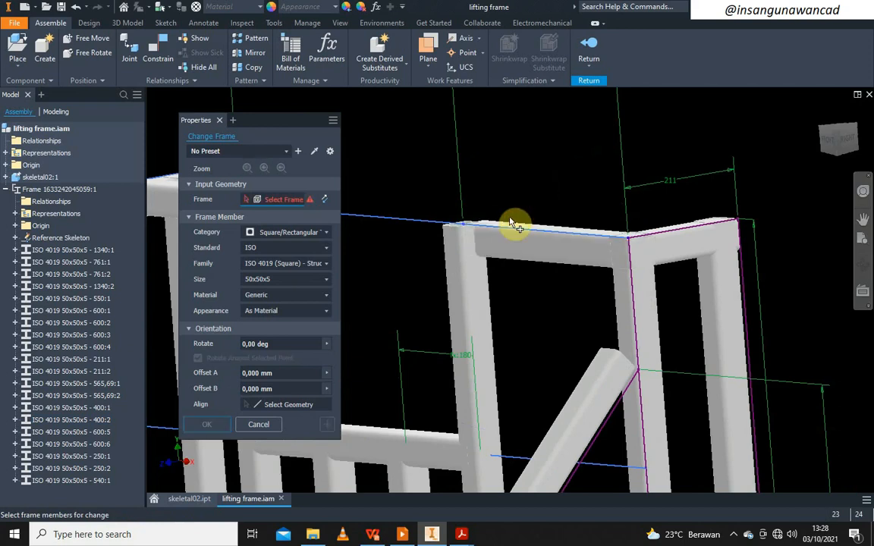
- Anchor the right-hand inner 600 mm upright's profile at its front corner facing the frame's centre and apply the change
click(468, 265)
scroll(543, 196, down, 5)
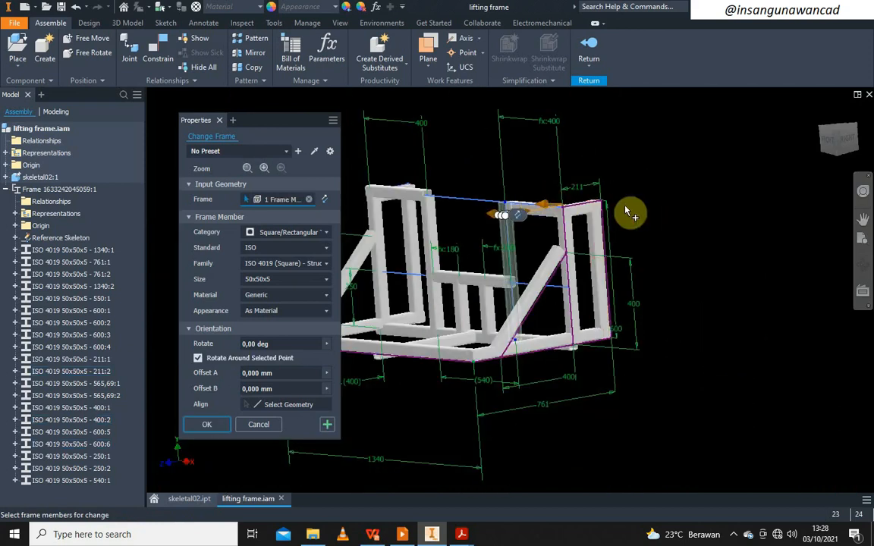
click(863, 266)
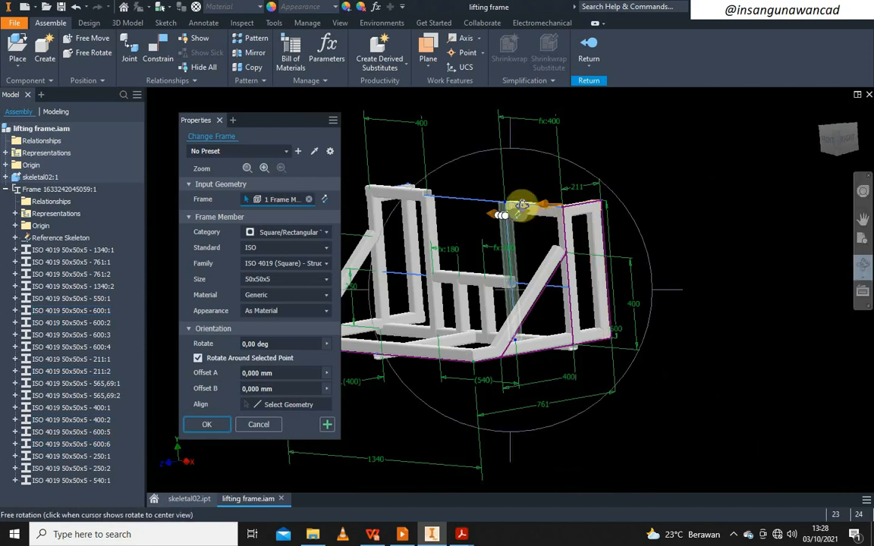
drag(521, 201, 528, 269)
scroll(524, 277, up, 8)
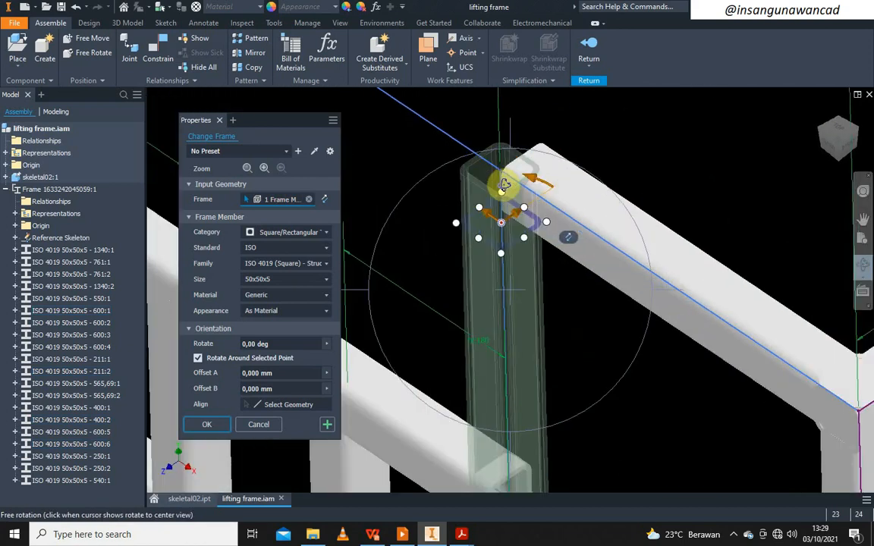
right_click(450, 206)
click(480, 208)
key(Escape)
click(456, 224)
scroll(458, 240, down, 5)
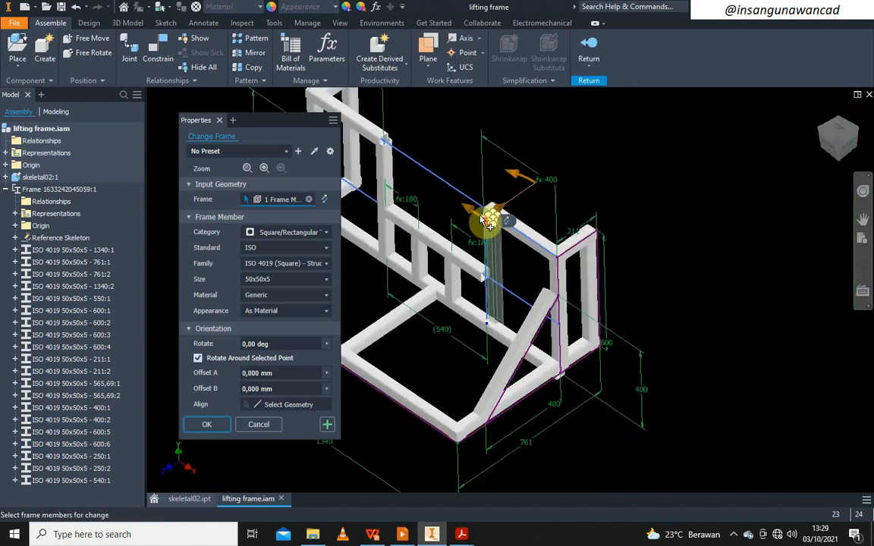
right_click(440, 350)
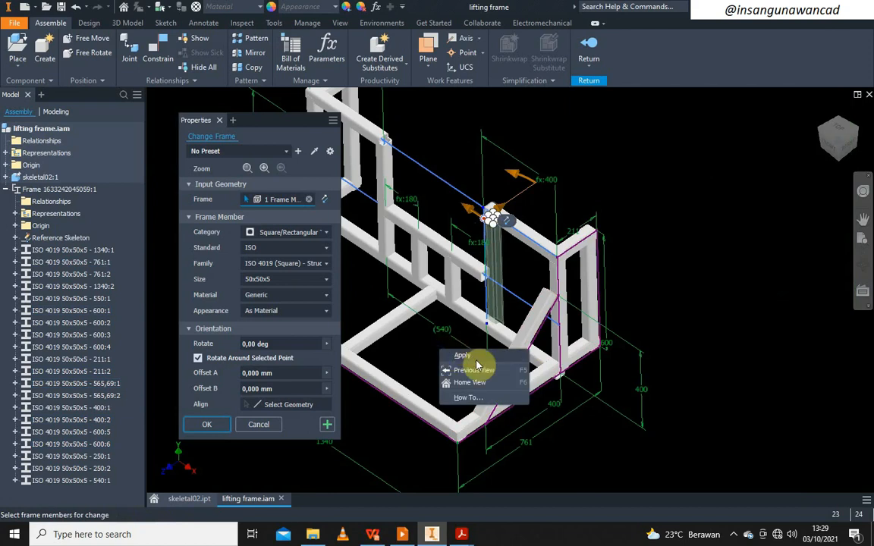
click(473, 359)
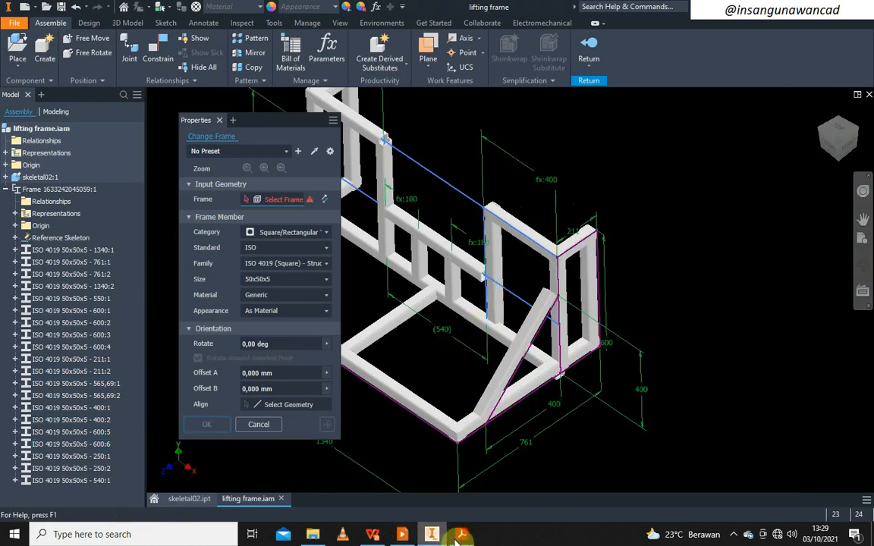
- Examine the inner uprights, upper members and overall layout in LKS 2020 - M2.pdf's Lifting Frame views, and return to Inventor
mouse_move(461, 536)
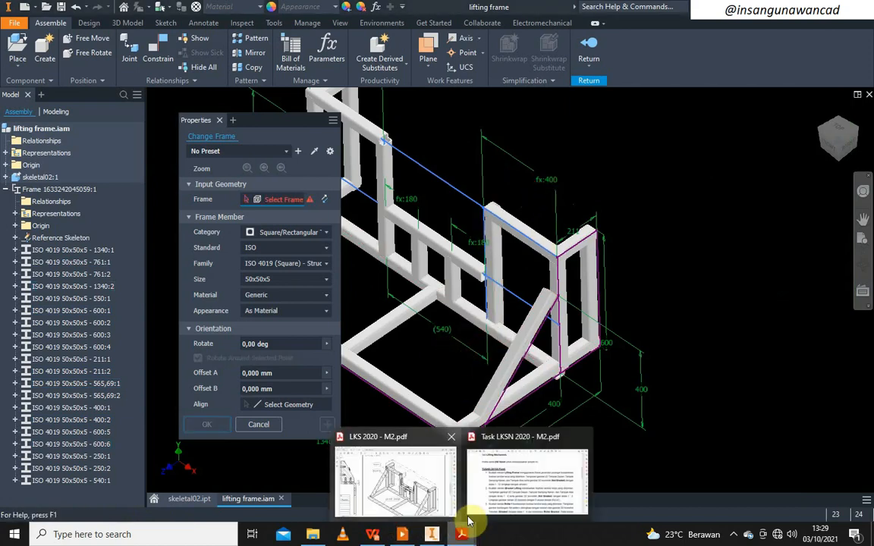
click(427, 496)
scroll(456, 269, up, 3)
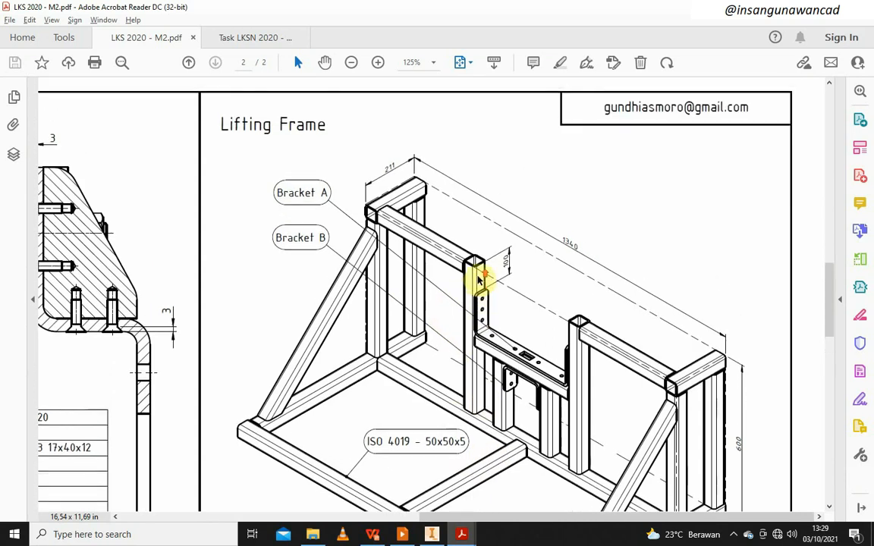
scroll(478, 282, down, 1)
scroll(478, 282, down, 3)
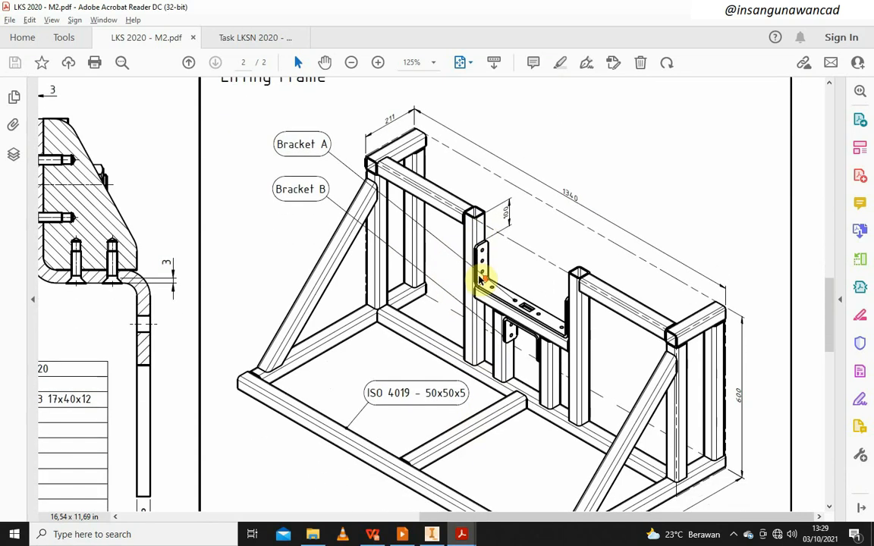
scroll(480, 279, down, 8)
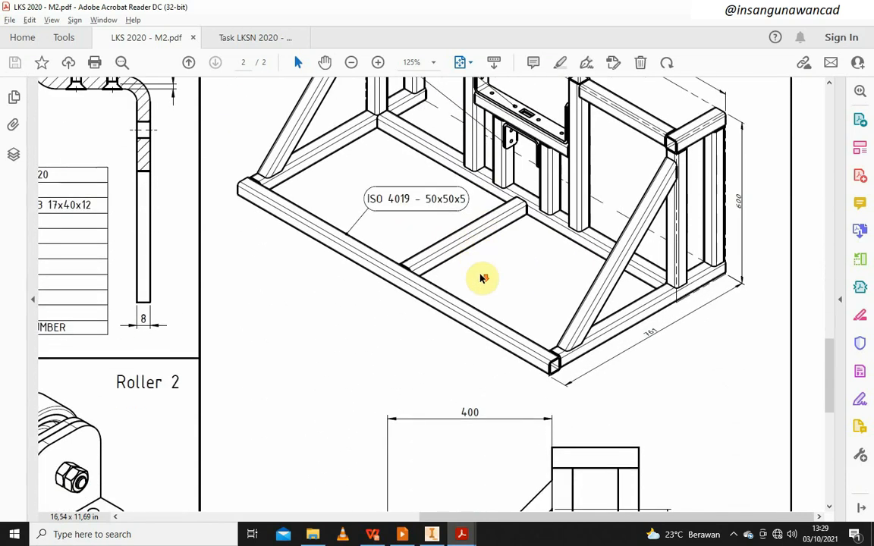
scroll(491, 281, up, 8)
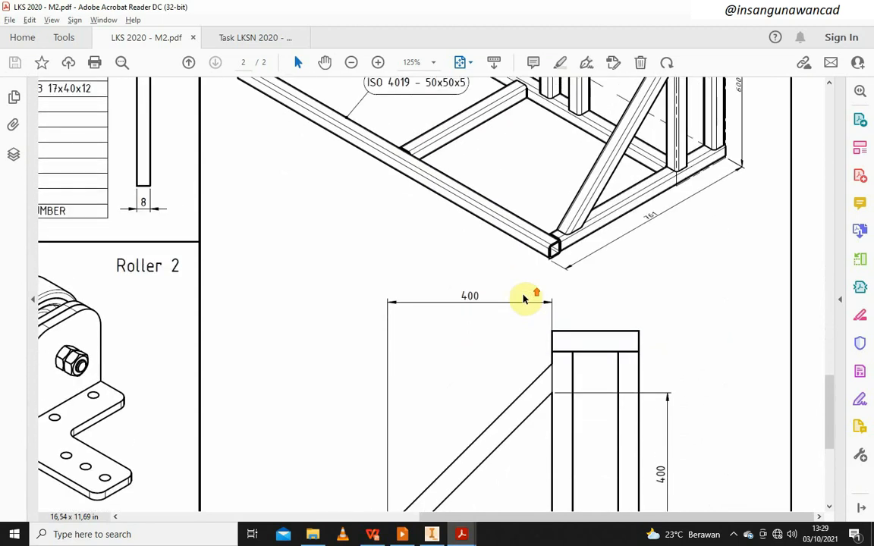
scroll(521, 289, up, 1)
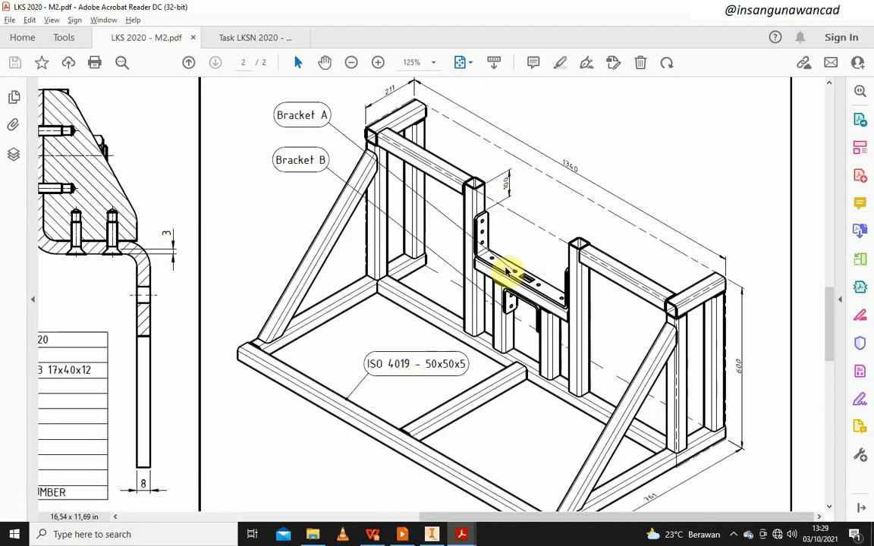
scroll(537, 273, down, 2)
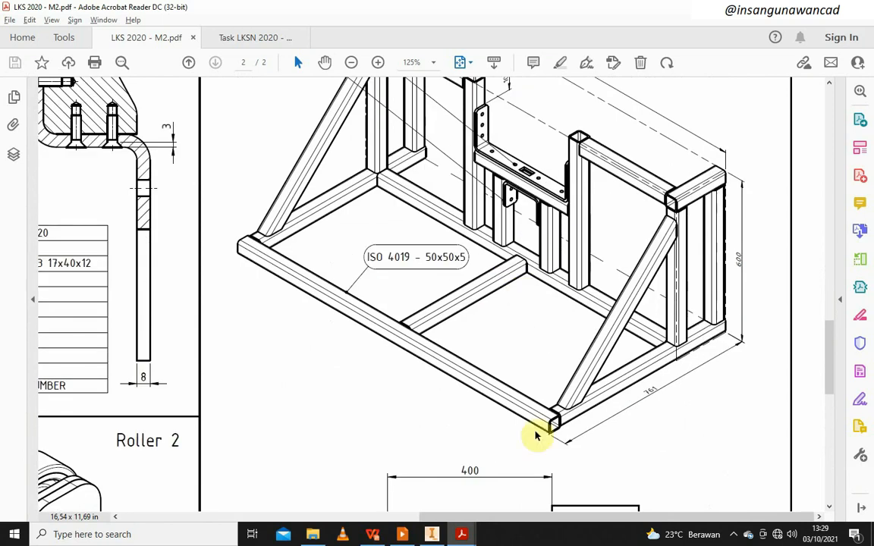
drag(551, 519, 315, 508)
scroll(384, 317, down, 4)
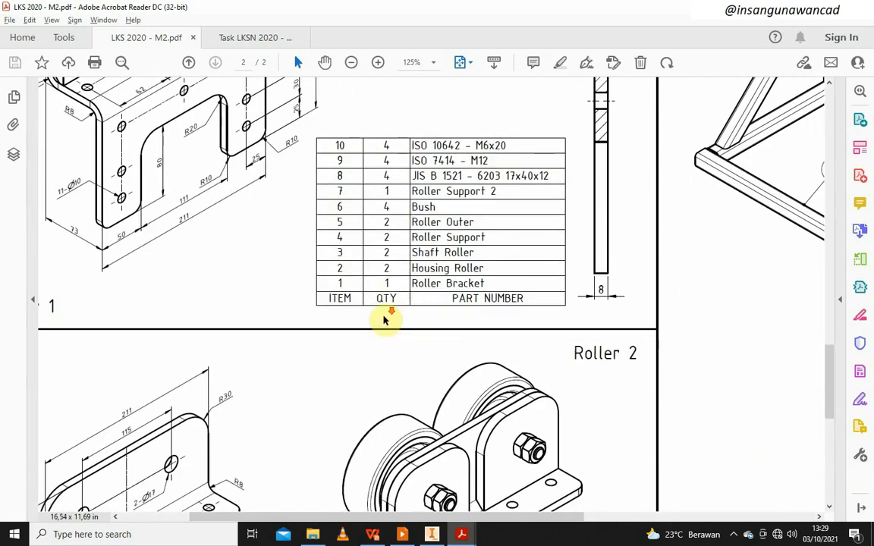
scroll(389, 315, down, 3)
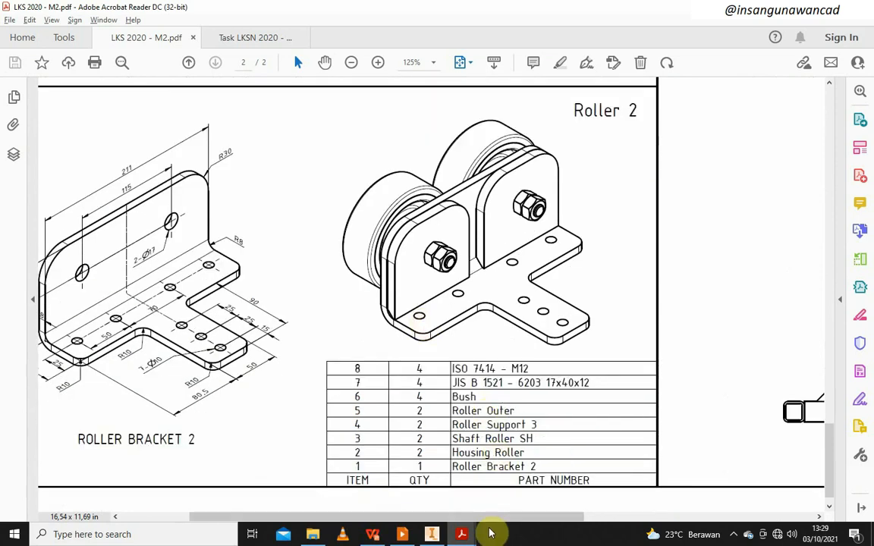
scroll(593, 491, right, 6)
scroll(615, 379, up, 3)
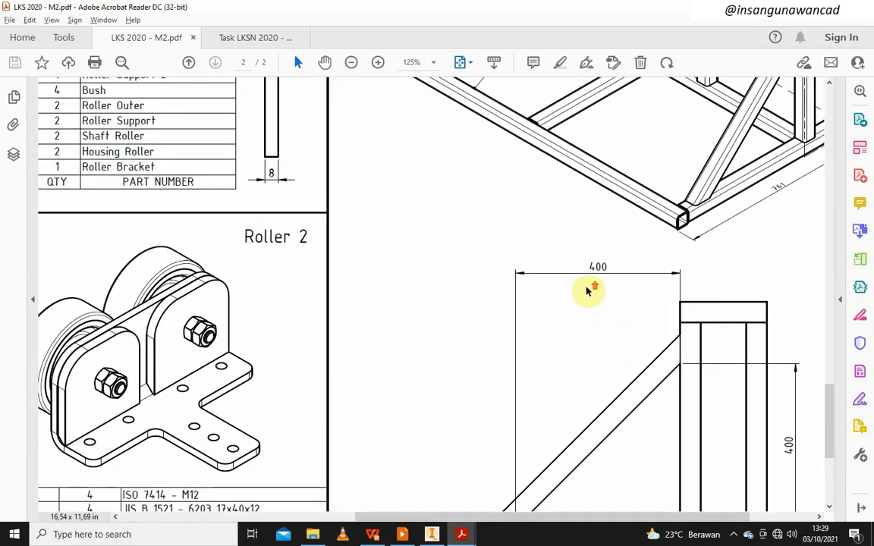
scroll(588, 290, up, 8)
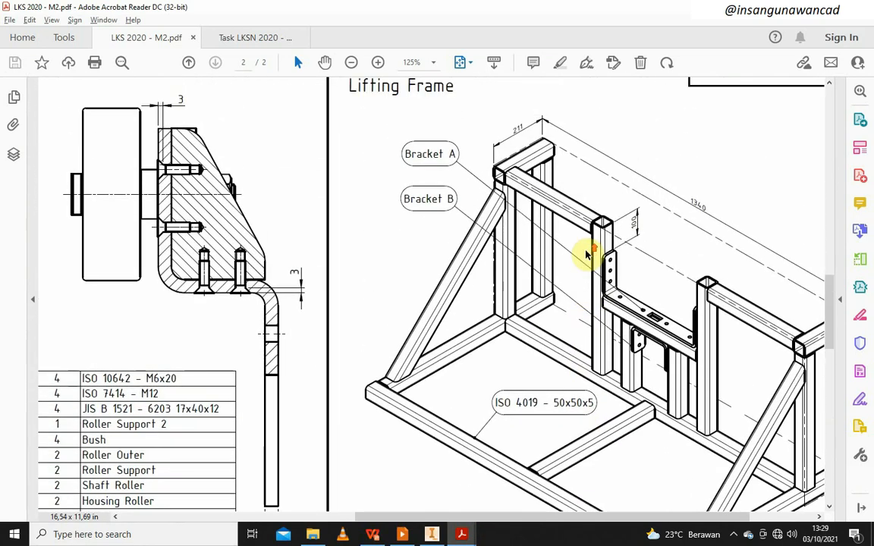
scroll(586, 256, up, 1)
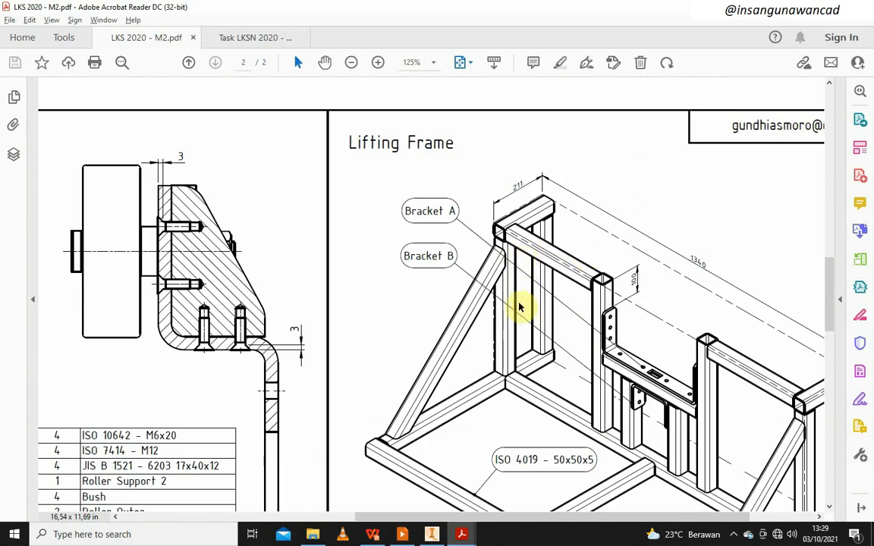
ctrl+scroll(503, 273, down, 3)
ctrl+scroll(634, 181, up, 2)
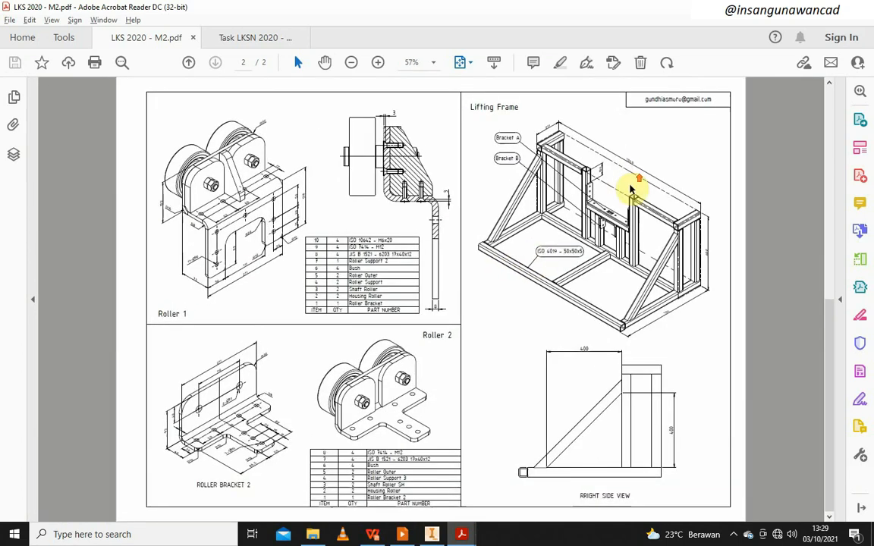
scroll(677, 192, up, 1)
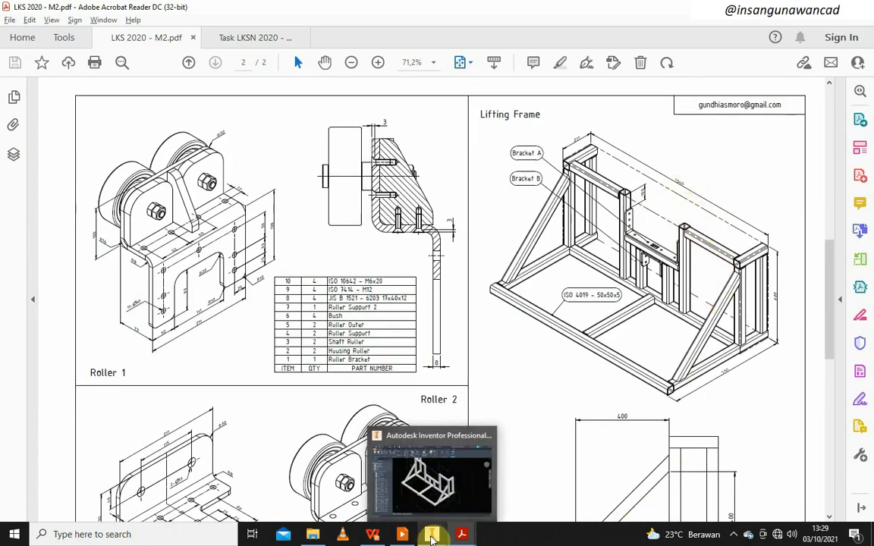
click(431, 535)
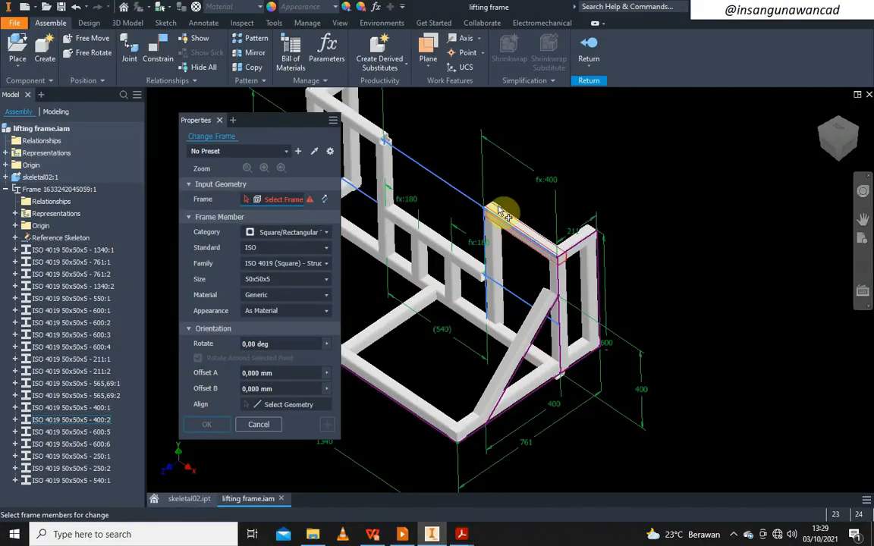
- Anchor the left-hand inner 600 mm upright's profile at its front corner facing the frame's centre and apply the change
scroll(497, 206, down, 2)
scroll(531, 250, up, 3)
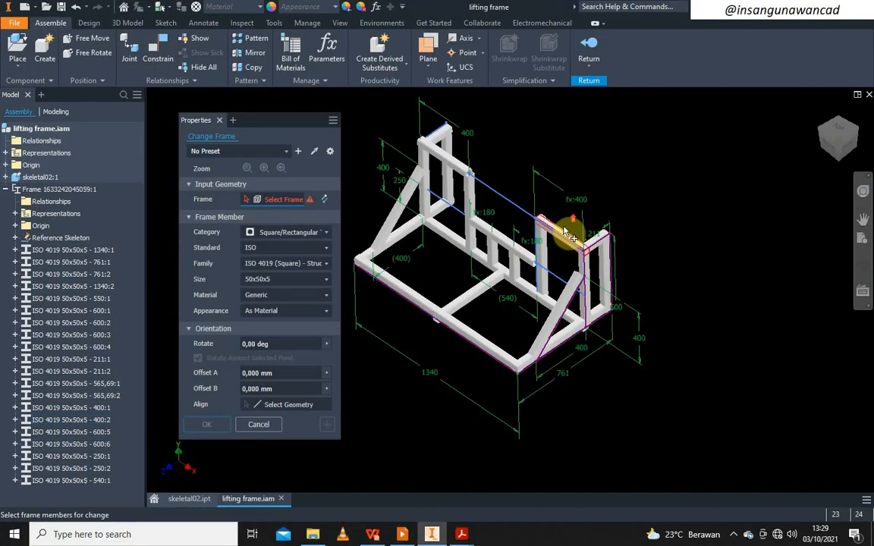
scroll(475, 191, down, 4)
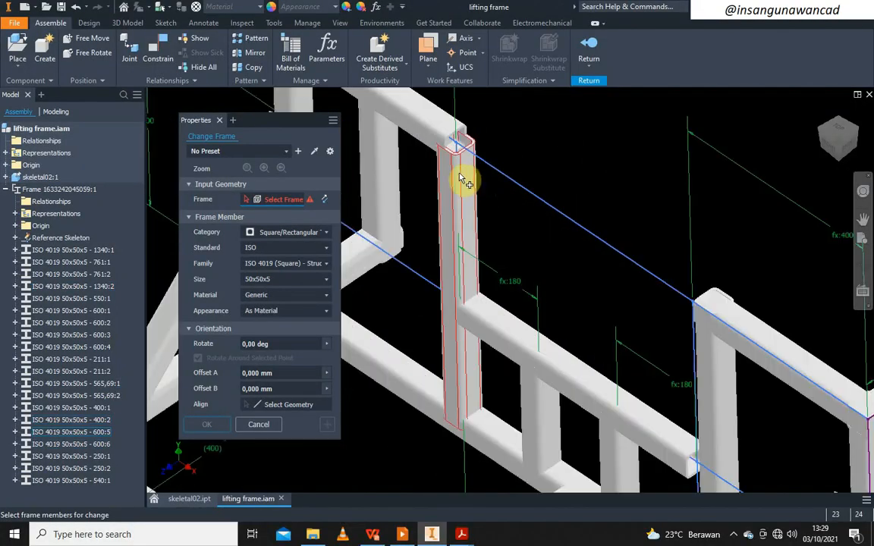
click(459, 178)
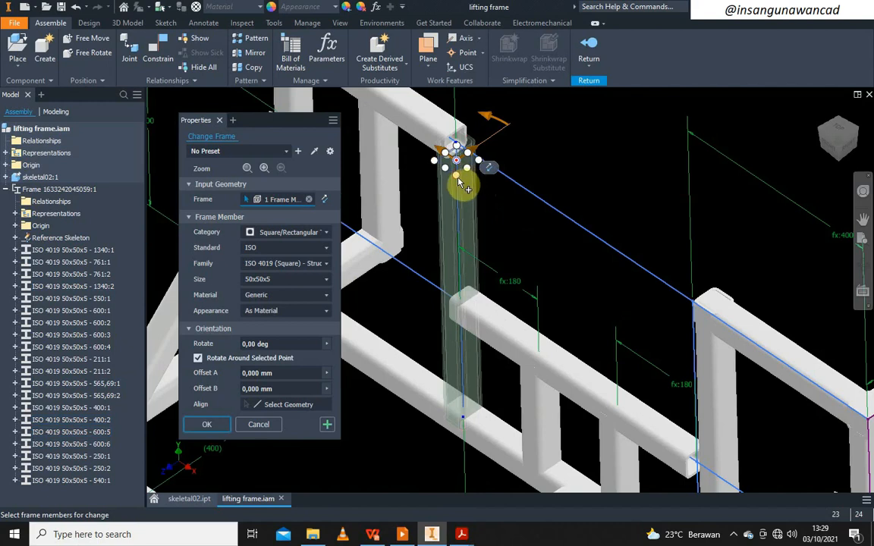
right_click(586, 162)
click(586, 163)
- Anchor the left-hand 400 mm upper member's profile at its front top corner and apply the change
middle_drag(527, 171, 574, 218)
middle_drag(592, 250, 584, 240)
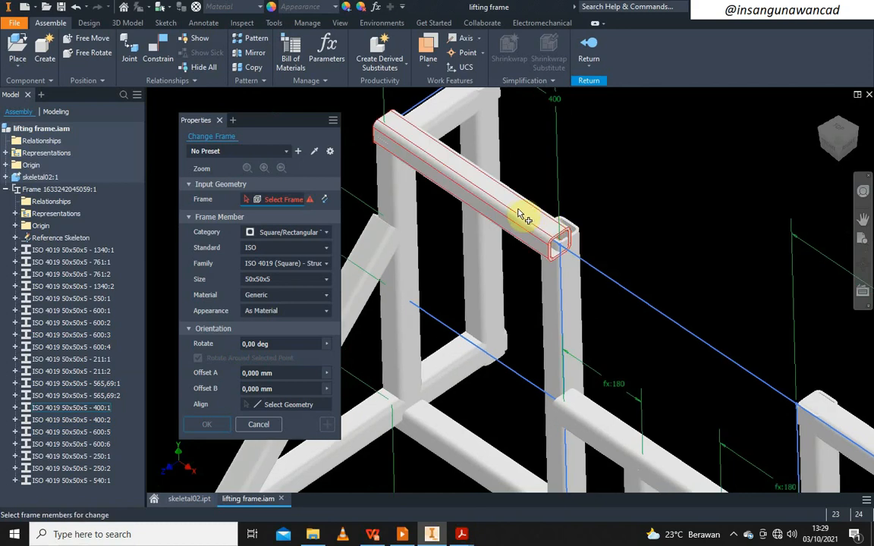
click(514, 220)
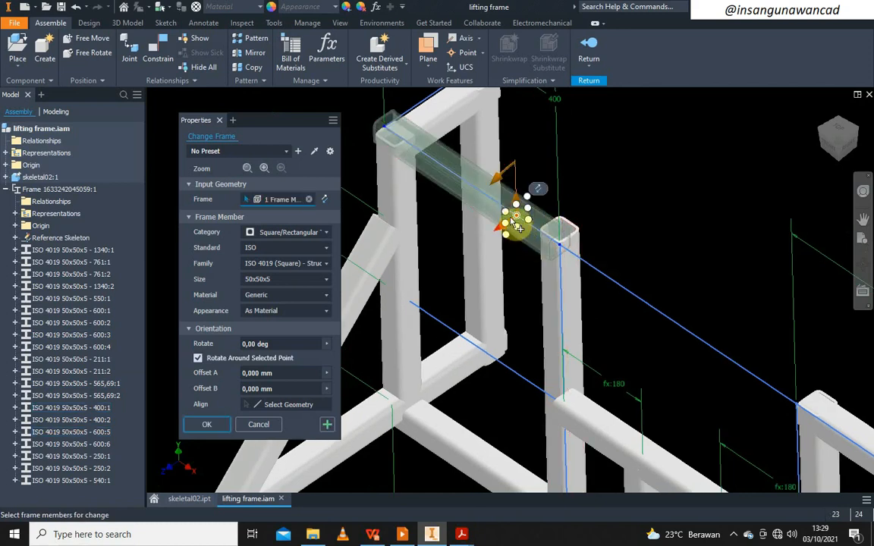
click(506, 212)
right_click(575, 164)
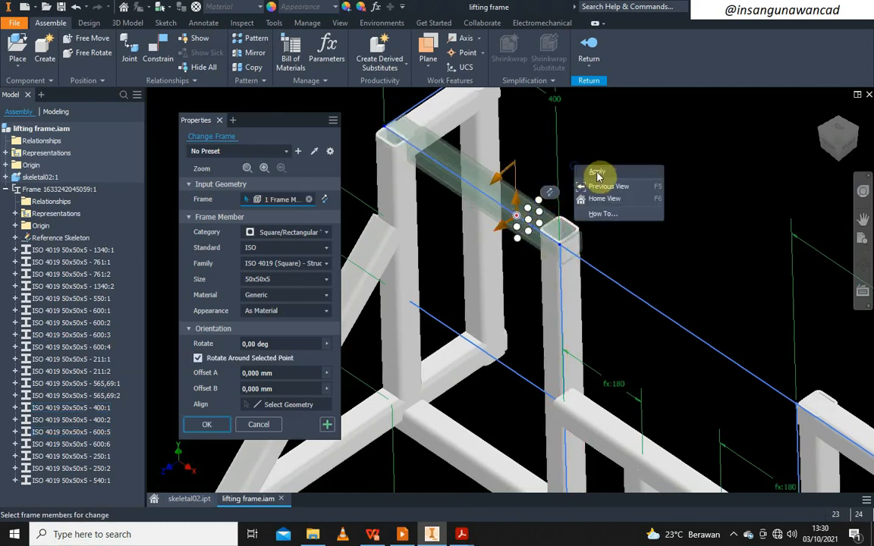
click(600, 173)
- Anchor the left-hand front outer 600 mm upright's profile at its front outer corner and apply the change
click(410, 199)
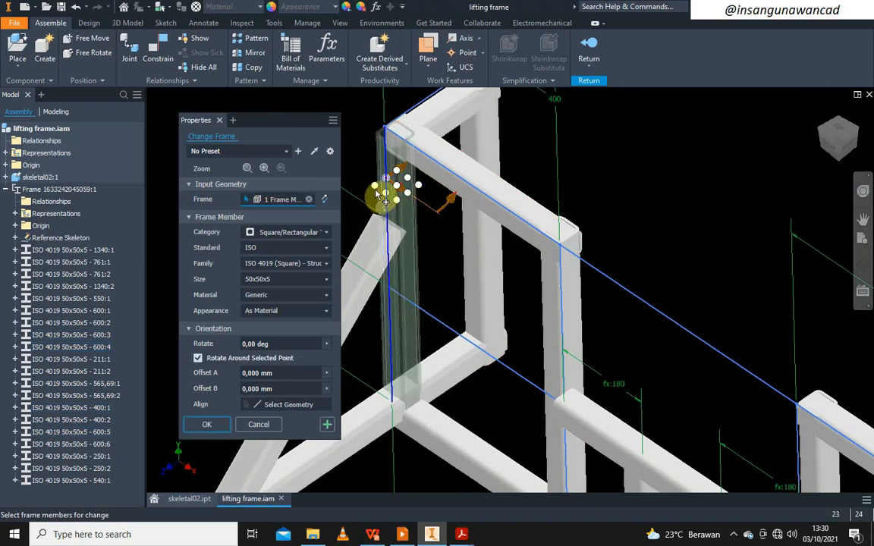
click(377, 192)
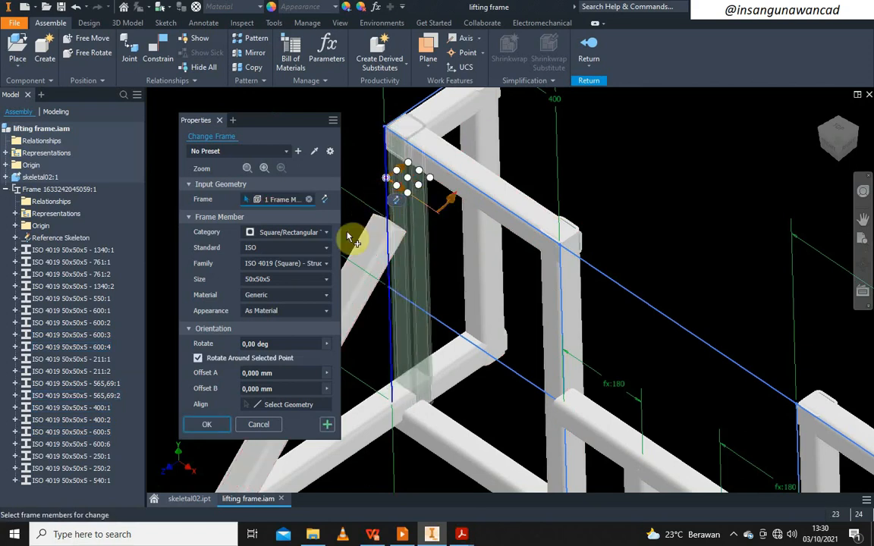
right_click(522, 158)
click(550, 167)
- Anchor the profile of the 540 mm member between the inner uprights at its front top corner and apply the change
middle_drag(546, 165, 568, 231)
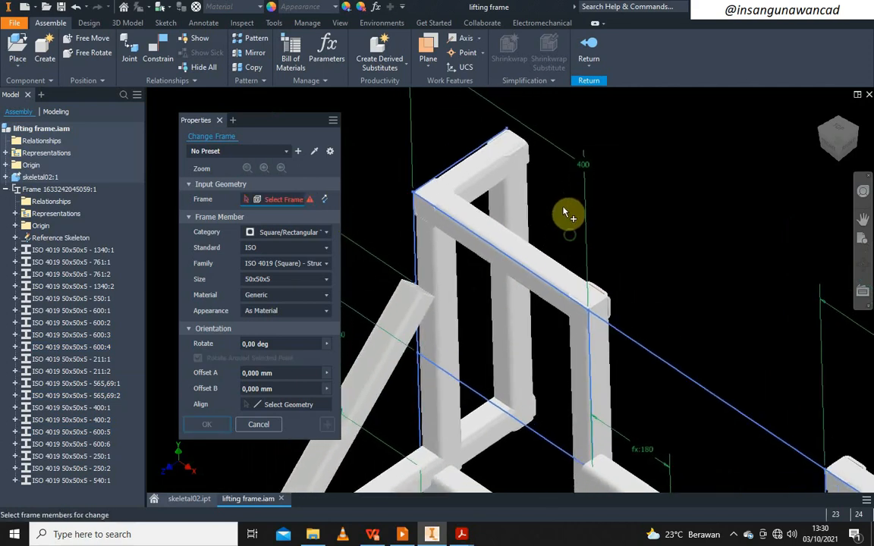
scroll(549, 179, down, 5)
scroll(599, 311, up, 3)
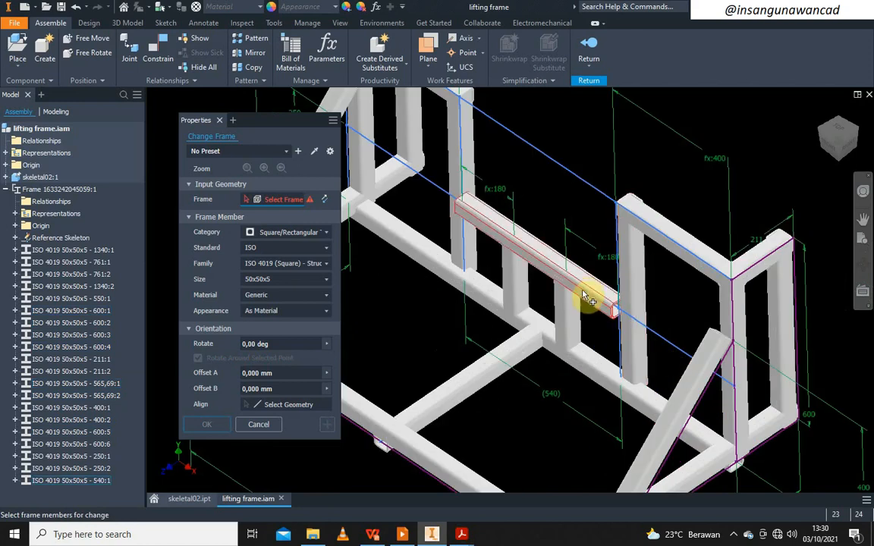
click(585, 294)
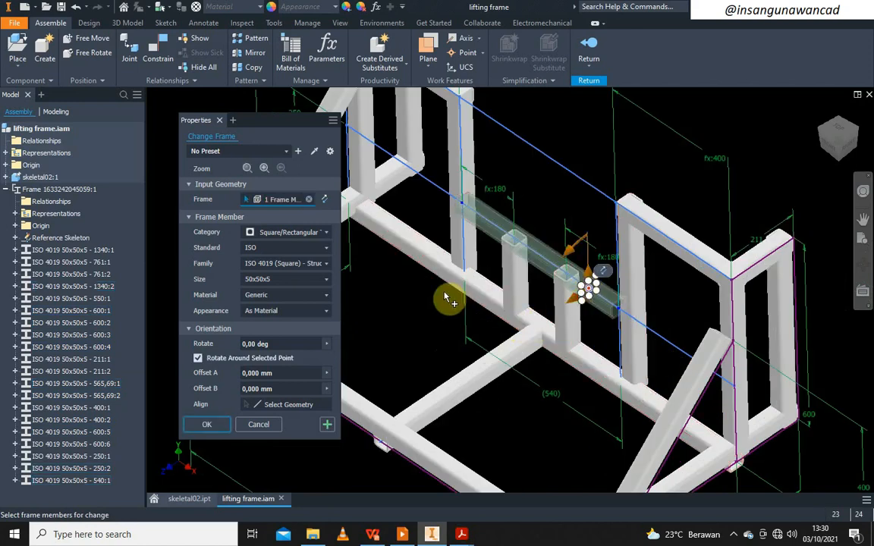
middle_drag(448, 294, 468, 312)
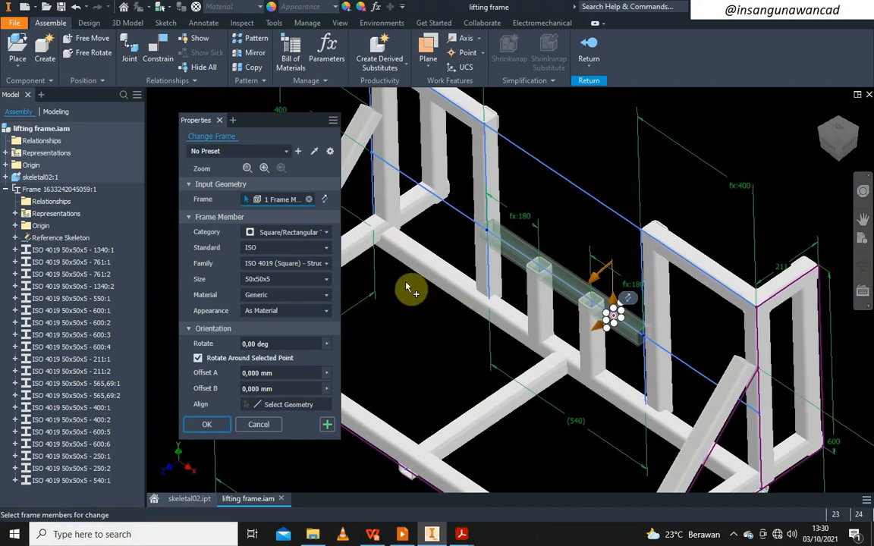
scroll(607, 311, up, 2)
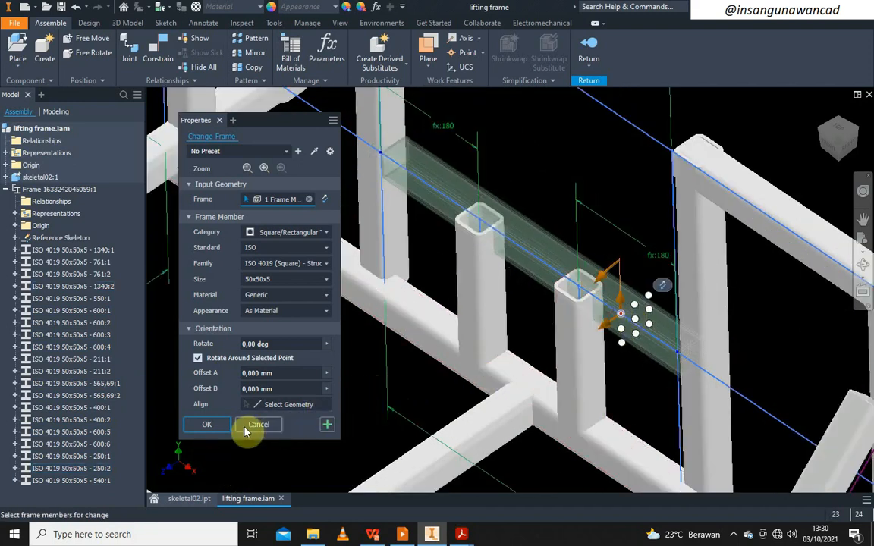
right_click(561, 147)
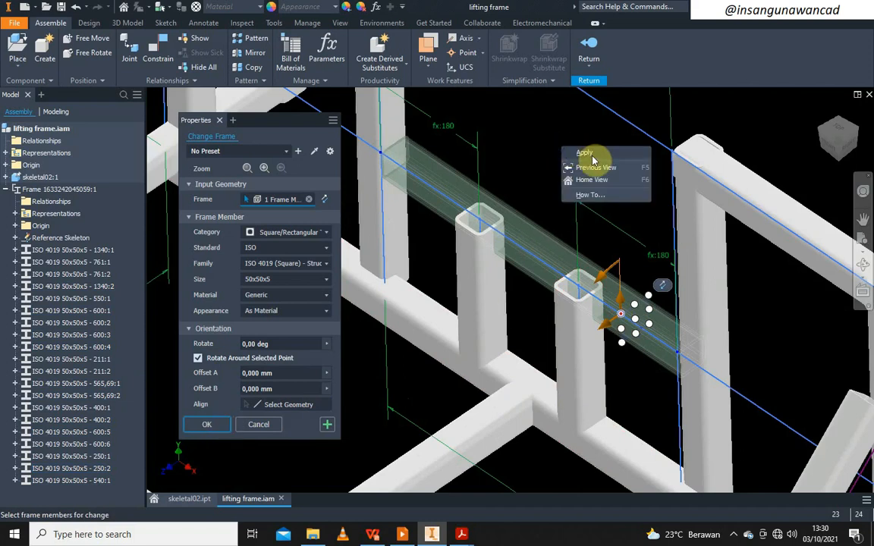
click(585, 154)
- Anchor both short 250 mm uprights' profiles at the midpoint of their front faces, applying the change to each
click(486, 302)
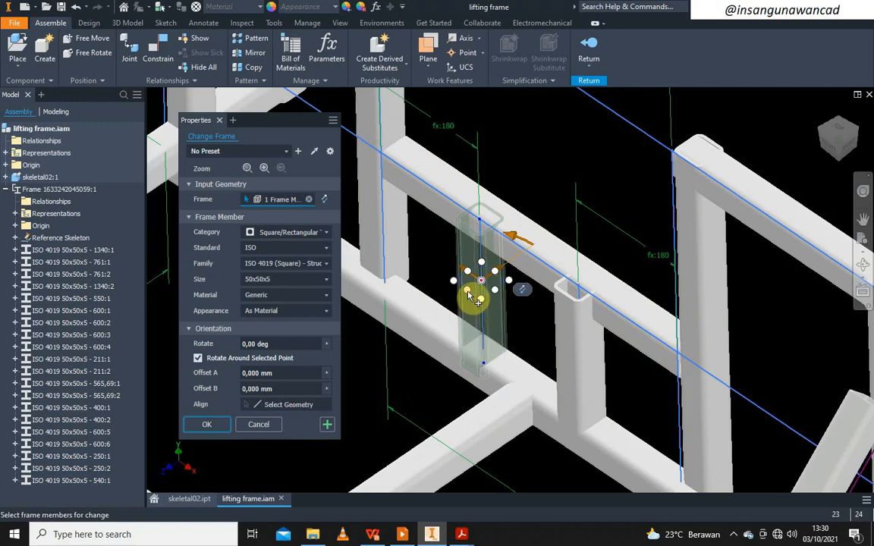
right_click(531, 165)
click(553, 171)
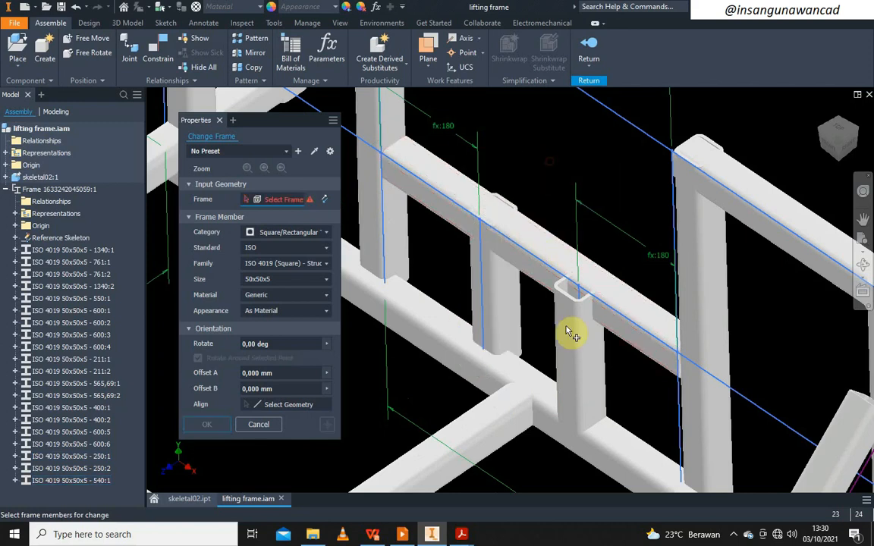
click(573, 334)
right_click(546, 176)
click(558, 176)
- Anchor the rear 1340 mm base member's profile at its front top corner and apply the change
scroll(565, 228, down, 4)
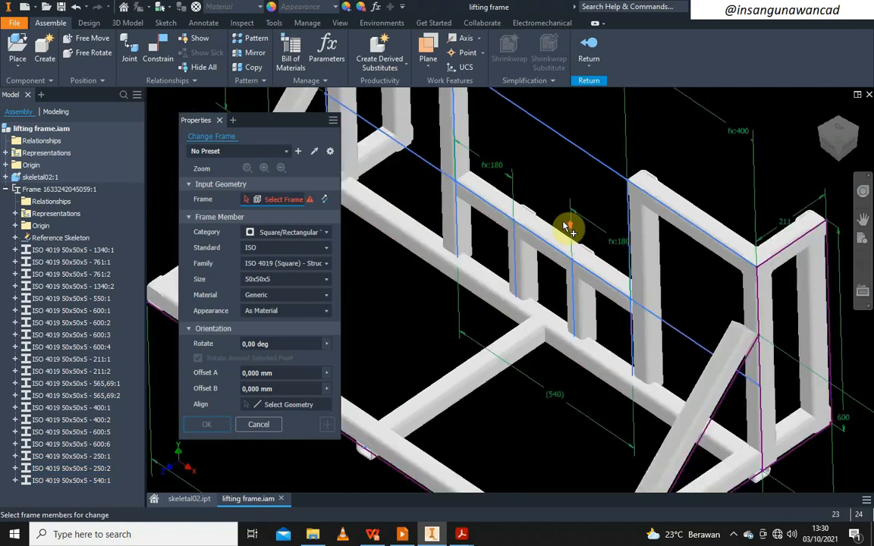
click(588, 315)
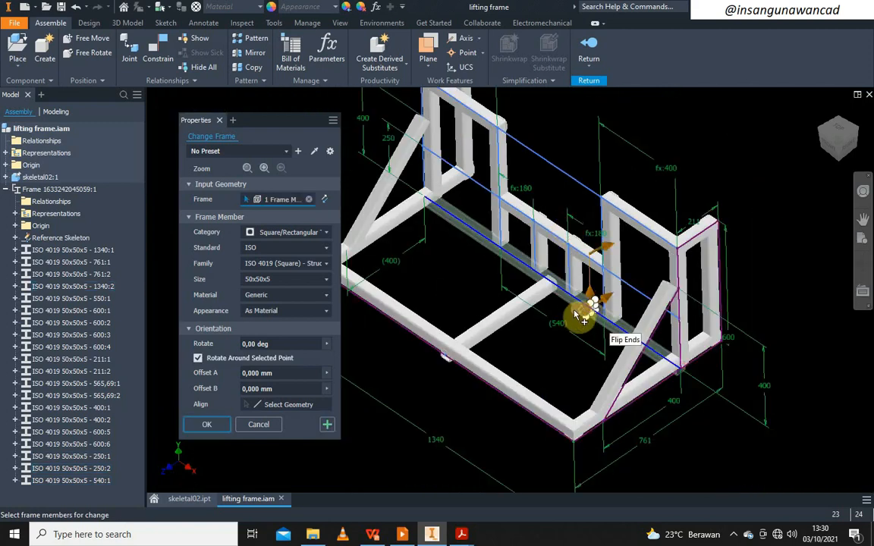
scroll(587, 317, up, 3)
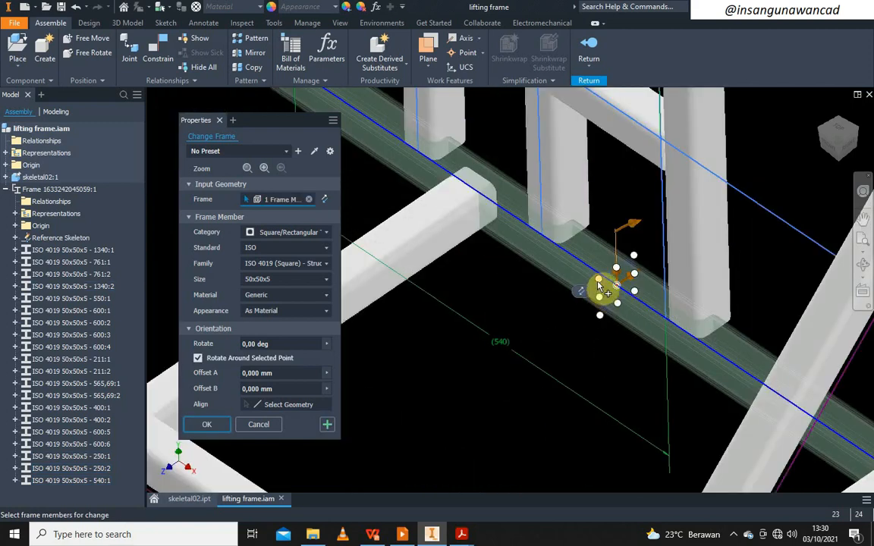
click(598, 286)
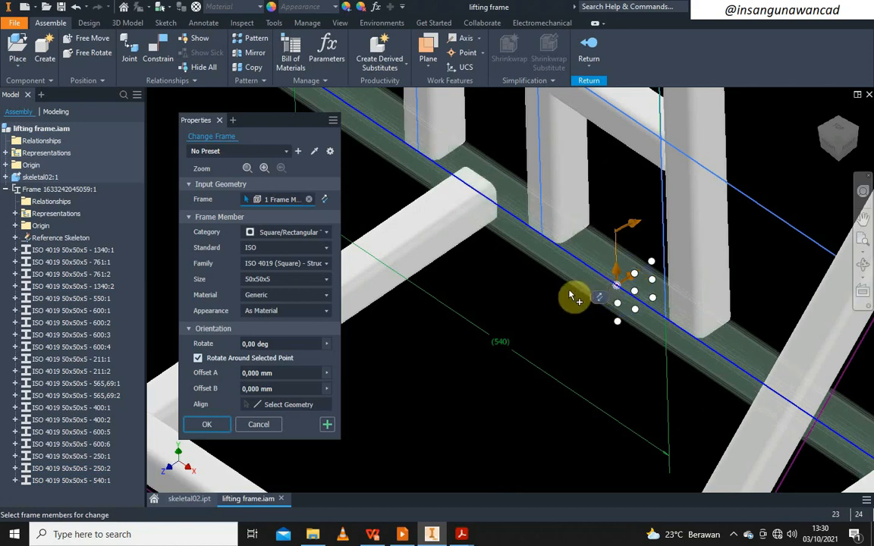
scroll(574, 298, down, 3)
scroll(581, 289, up, 3)
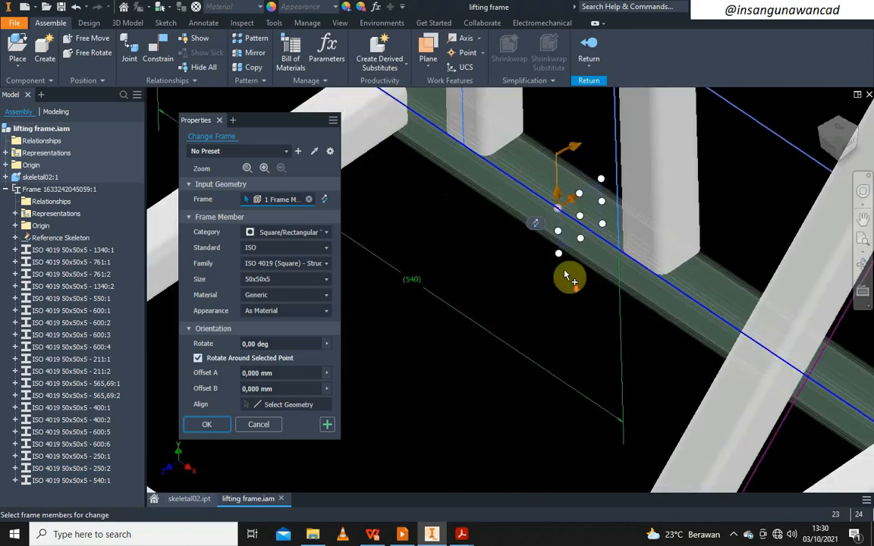
scroll(543, 296, down, 3)
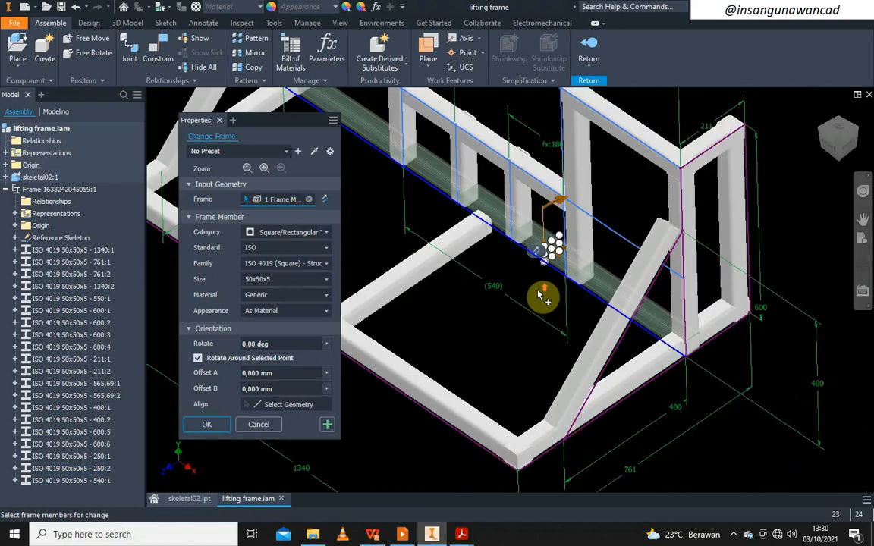
right_click(480, 261)
click(506, 266)
- Anchor the middle 550 mm base cross member's profile at the midpoint of its bottom face and apply the change
middle_drag(511, 277, 586, 326)
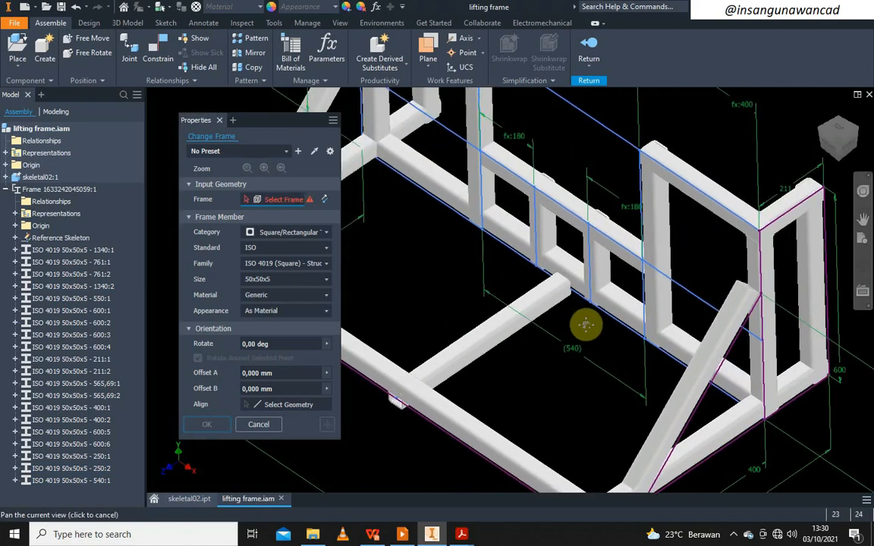
click(504, 338)
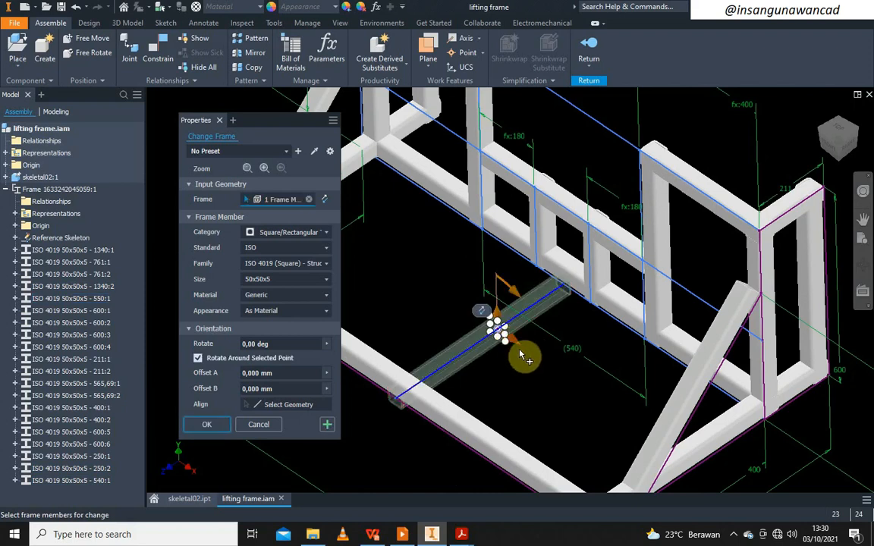
scroll(522, 355, up, 4)
scroll(501, 342, down, 5)
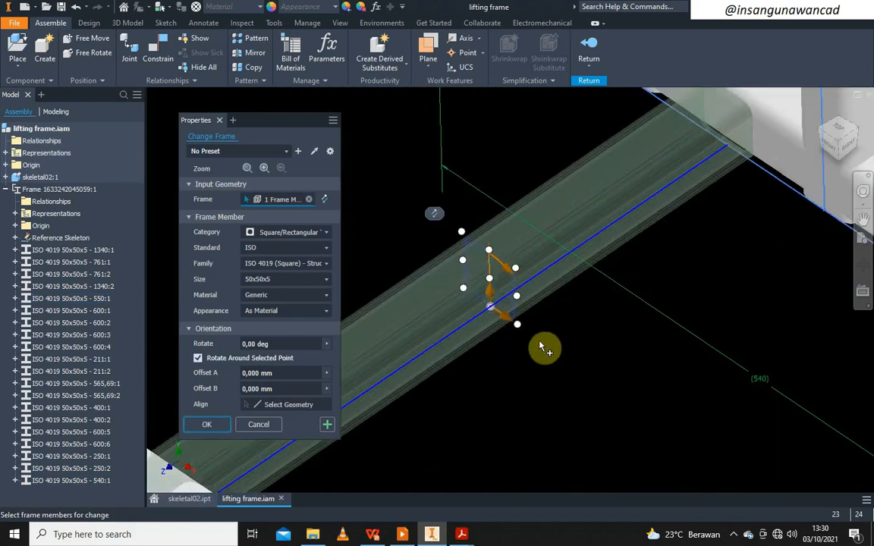
right_click(581, 185)
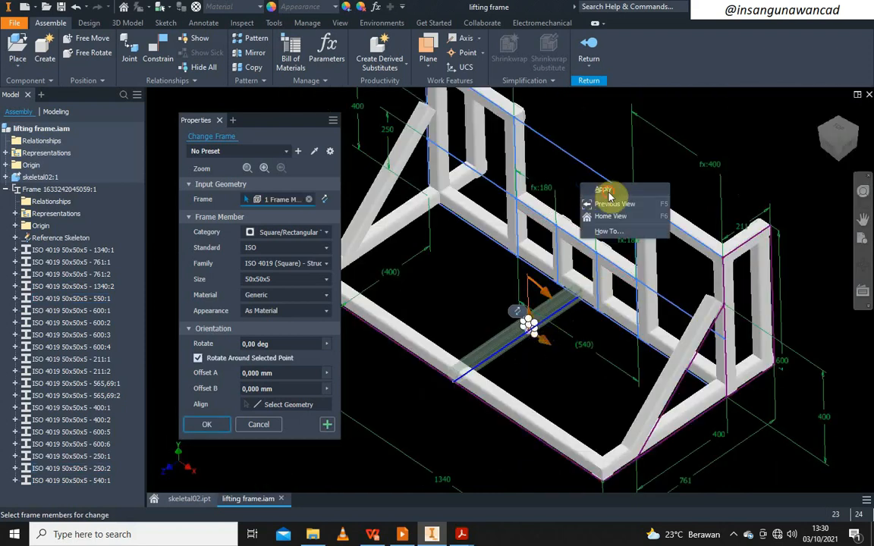
click(604, 192)
- Examine the whole frame from several angles to check how the members align with the skeleton lines
middle_drag(512, 261, 542, 249)
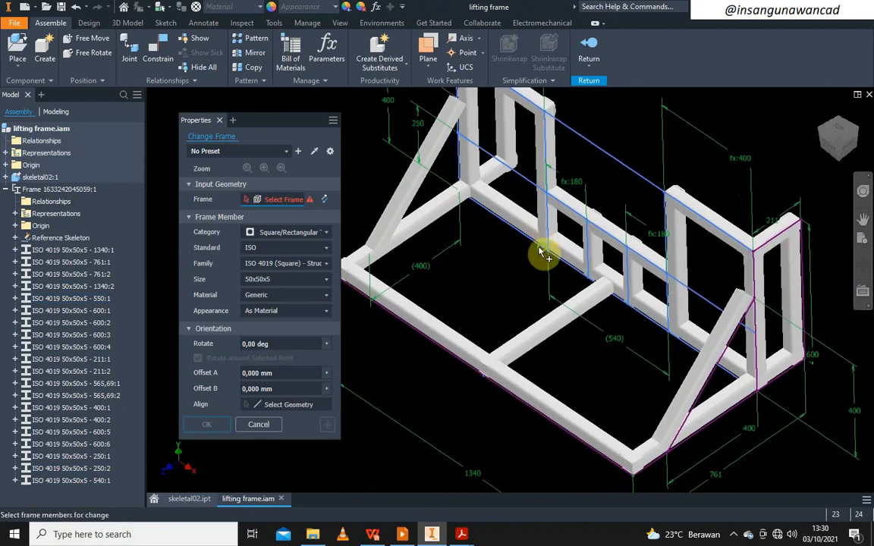
click(862, 265)
drag(525, 262, 653, 275)
scroll(623, 277, down, 4)
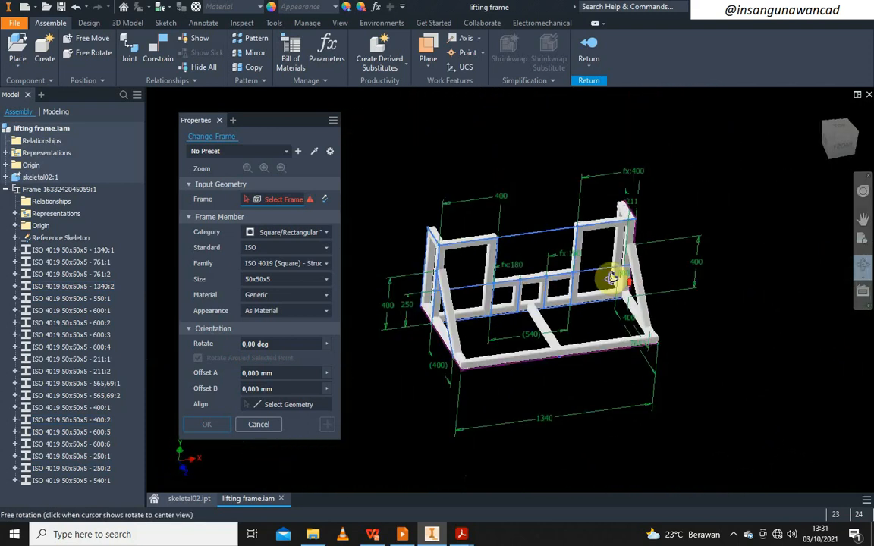
drag(531, 277, 462, 279)
drag(552, 203, 577, 209)
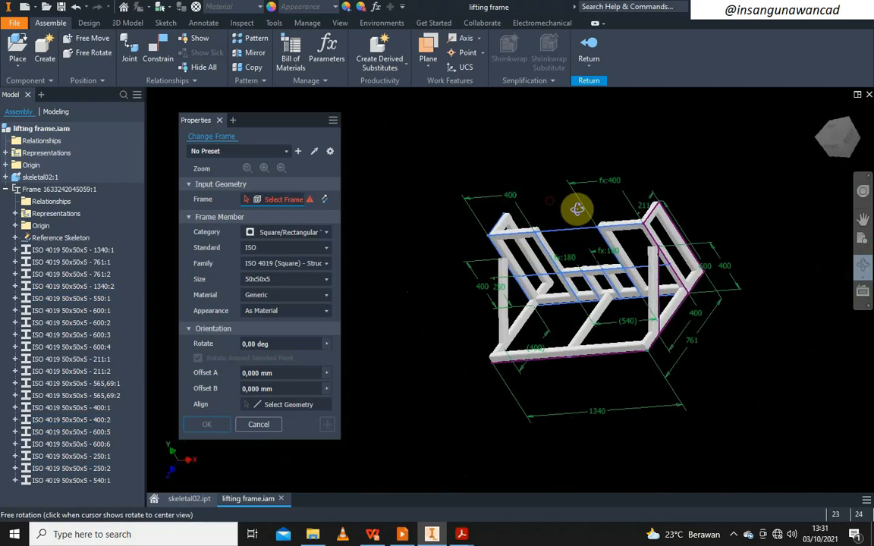
scroll(512, 206, up, 4)
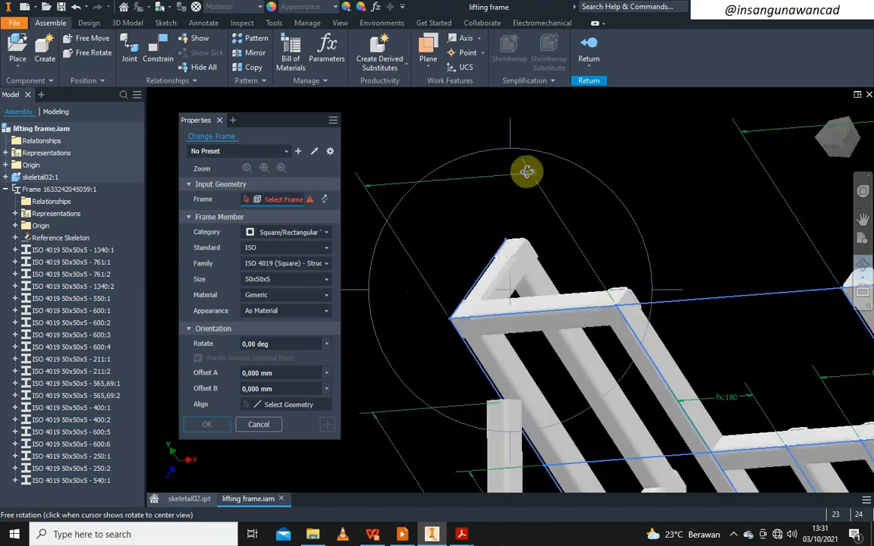
scroll(519, 186, down, 2)
right_click(396, 180)
click(442, 182)
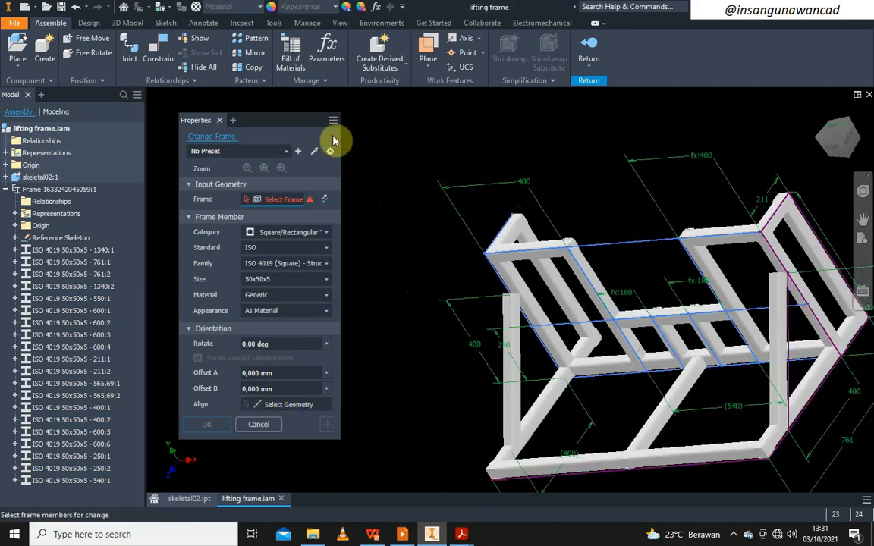
- Leave frame editing and set the 400 mm upper-member dimension at the left end of the skeletal02.ipt sketch to 350 mm
click(590, 53)
click(529, 187)
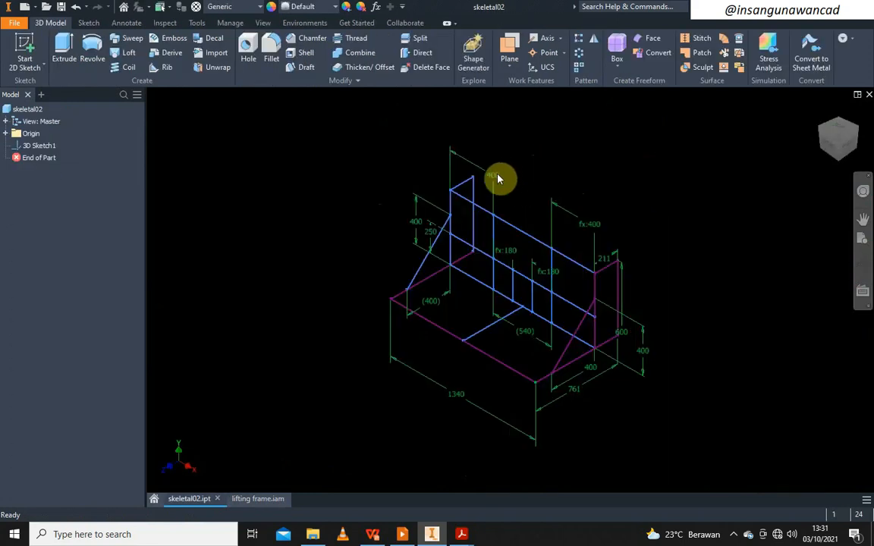
click(499, 179)
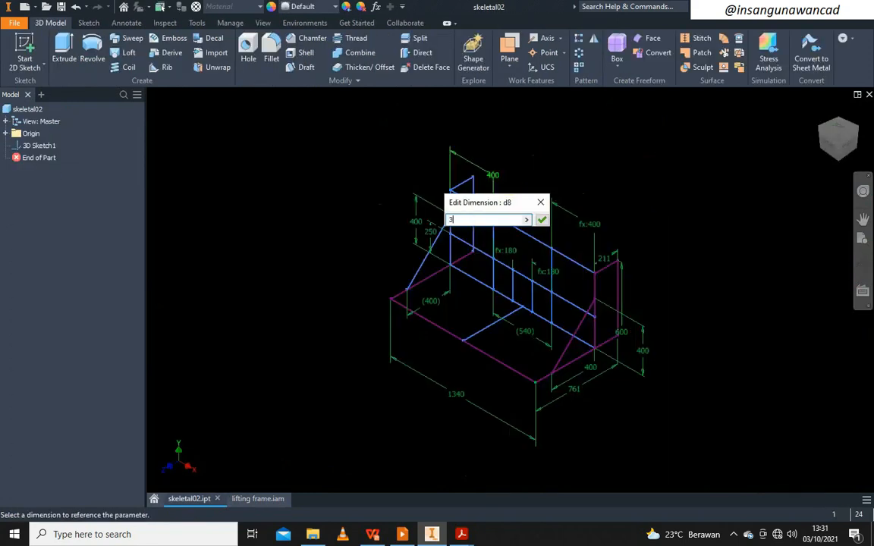
key(Return)
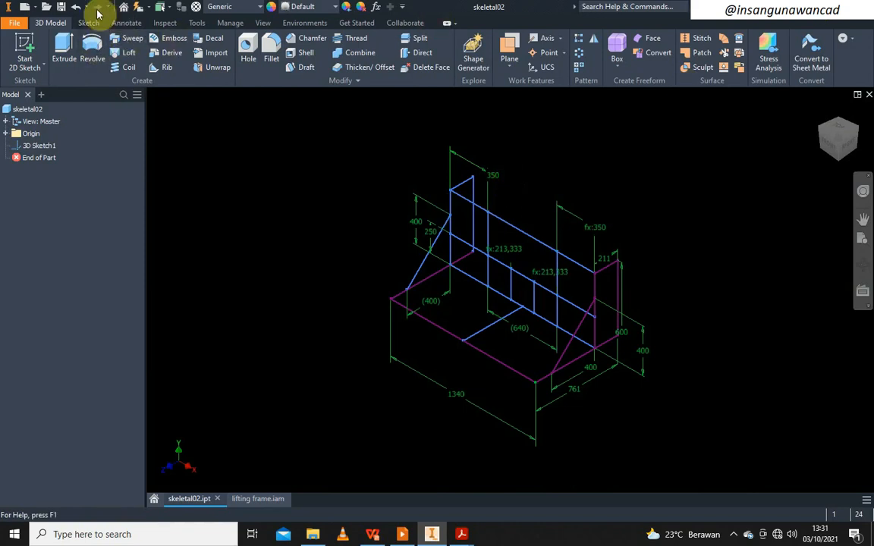
click(140, 7)
- Return to lifting frame.iam and update the assembly to the edited skeleton
click(258, 499)
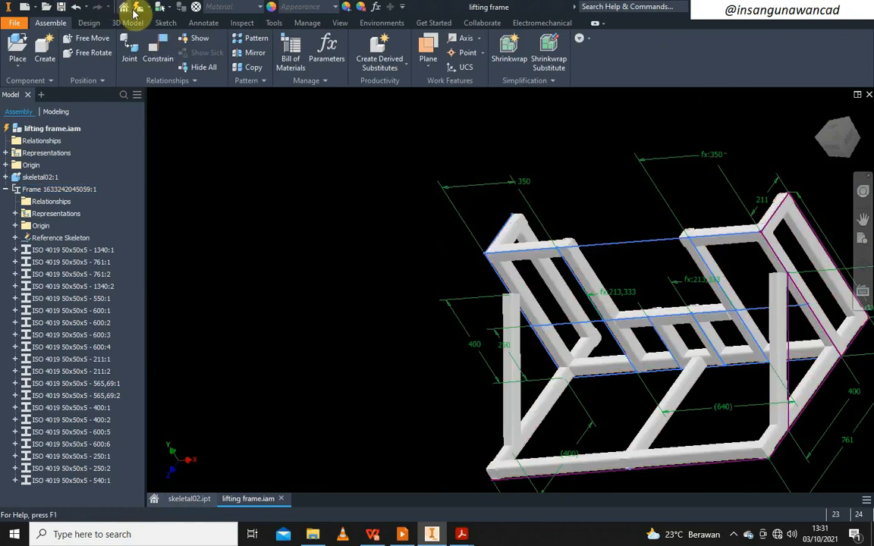
click(510, 257)
middle_drag(687, 180, 535, 196)
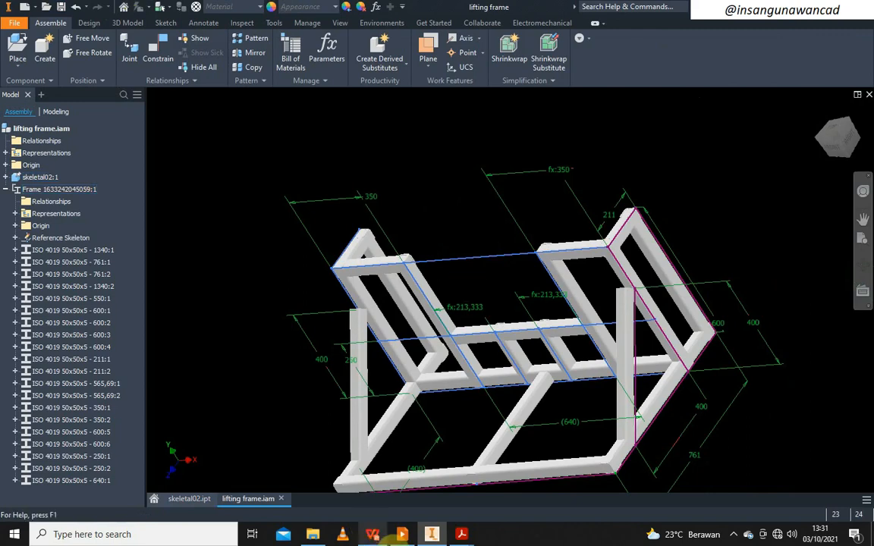
- Examine the Lifting Frame views and the Lifting Mechanism overview in LKS 2020 - M2.pdf in Adobe Acrobat Reader
mouse_move(463, 535)
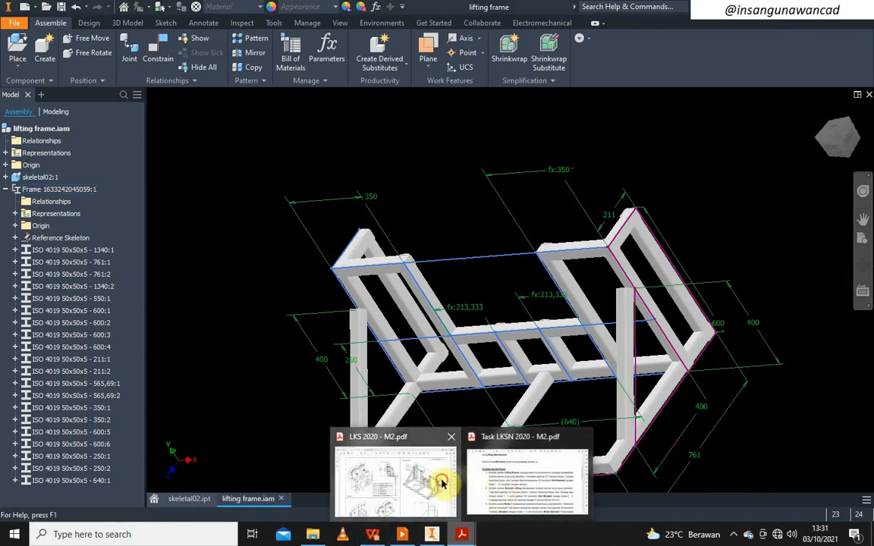
click(445, 480)
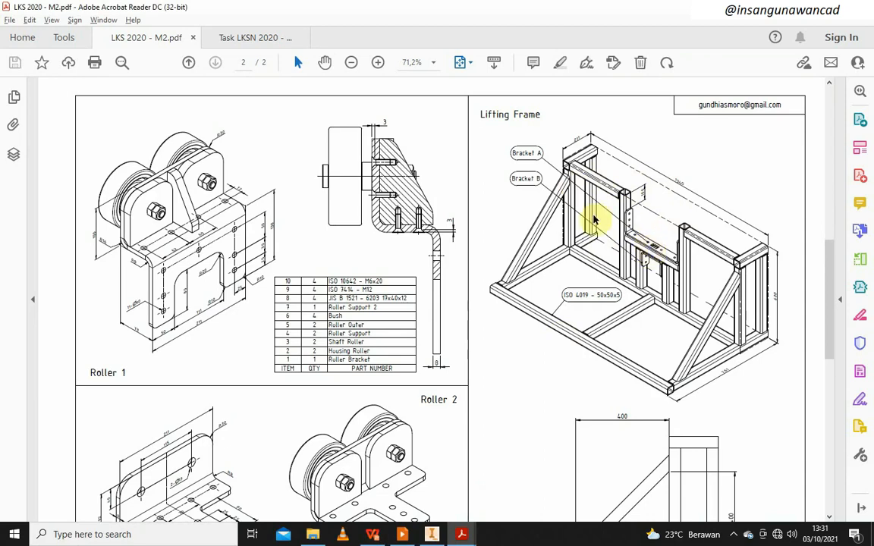
scroll(493, 250, down, 3)
scroll(346, 313, up, 2)
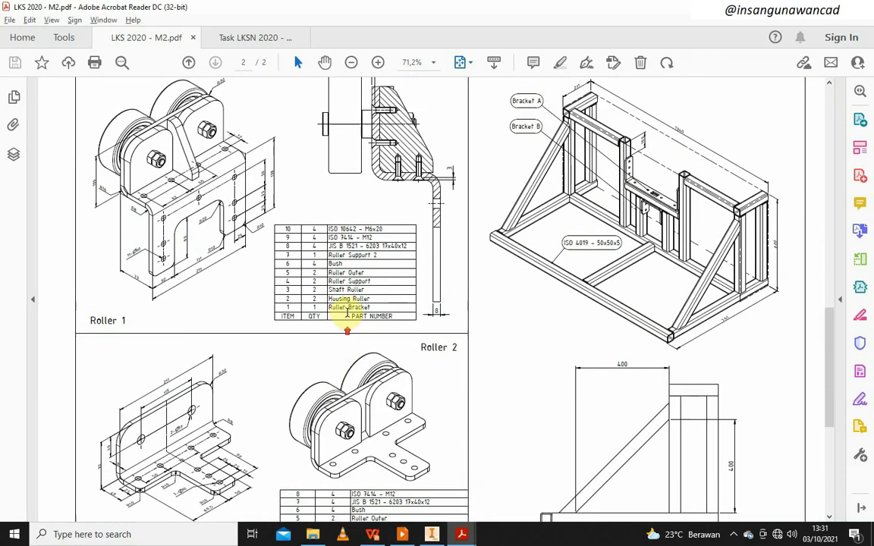
scroll(347, 313, up, 10)
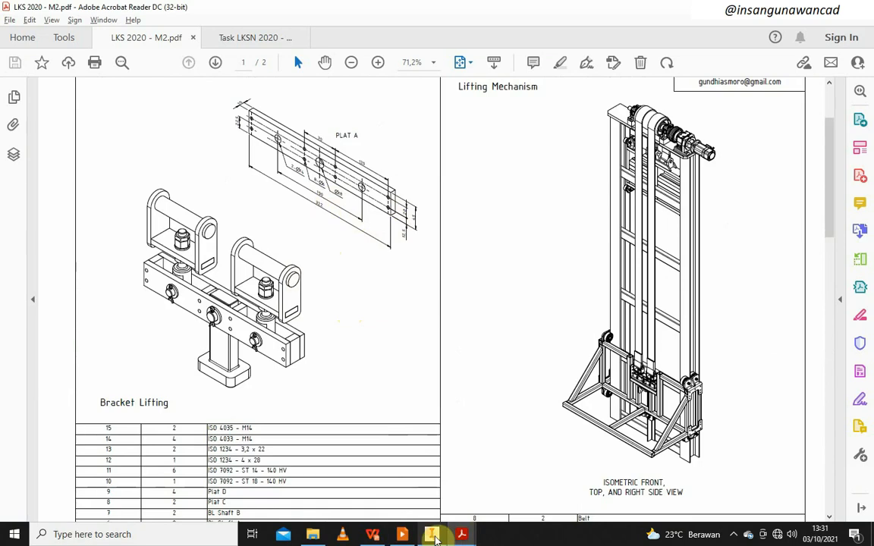
mouse_move(443, 523)
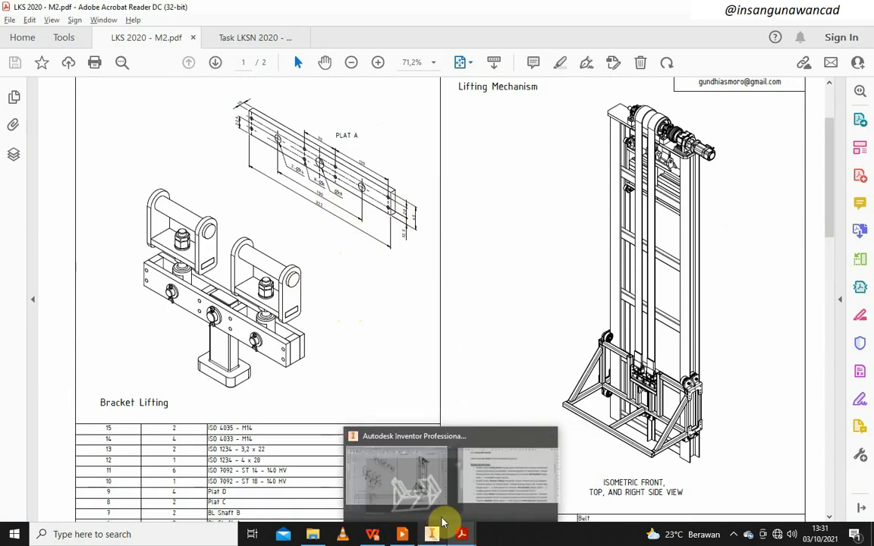
- Switch to lifting frame.iam in Inventor and apply a corner joint between the 1340 mm front base member and the right 761 mm side member
click(455, 475)
click(829, 145)
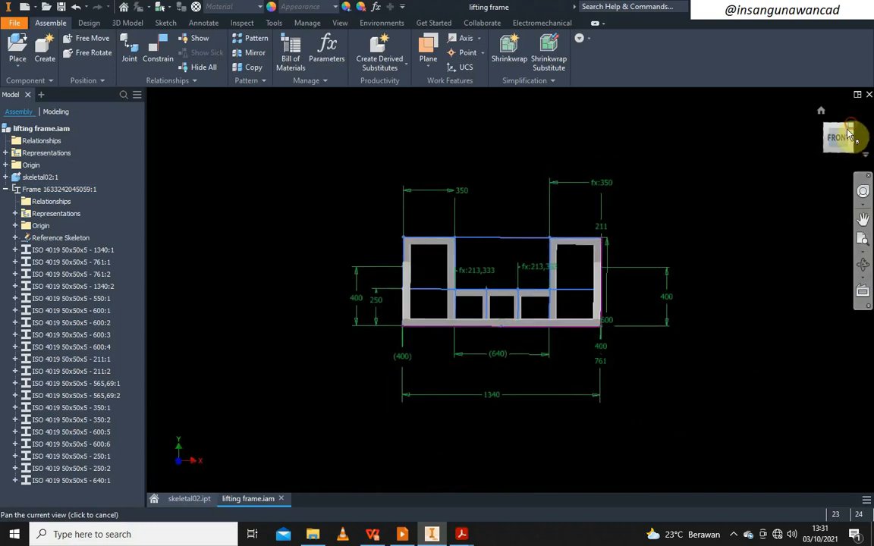
click(821, 110)
scroll(523, 273, up, 5)
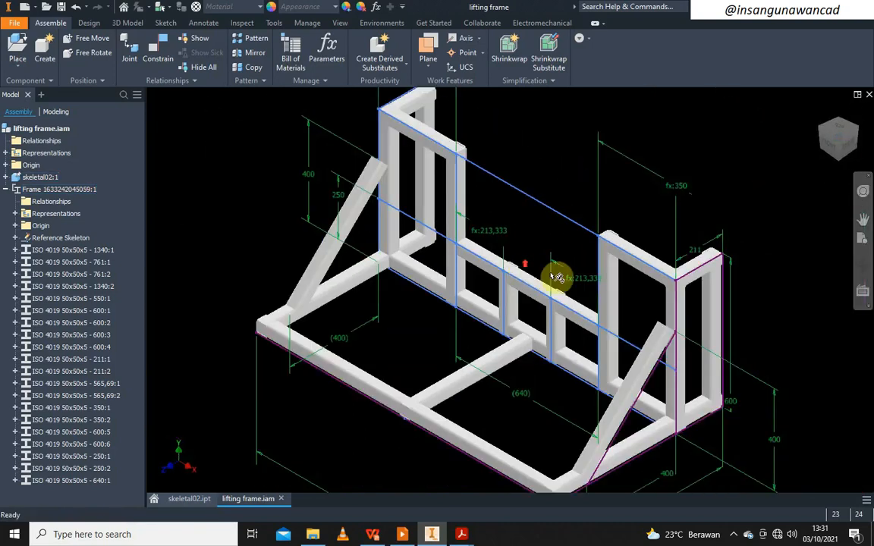
middle_drag(605, 269, 594, 283)
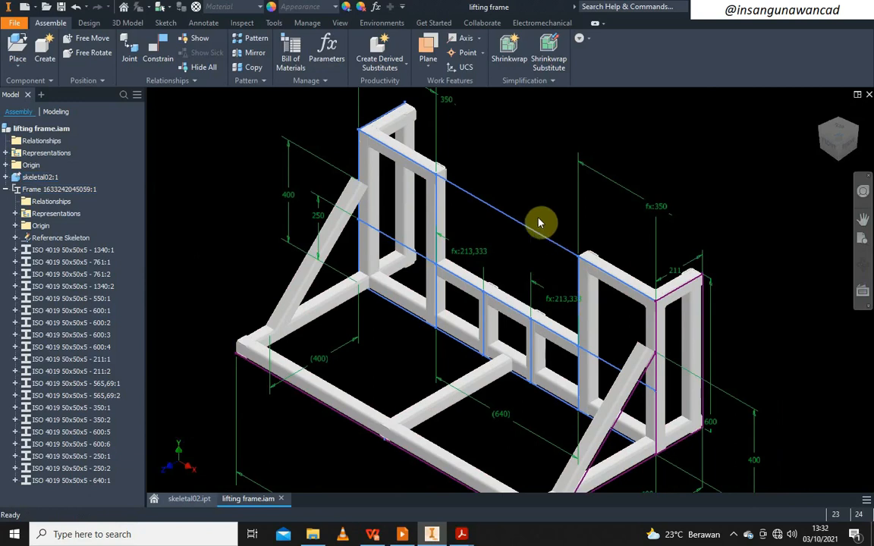
scroll(478, 195, down, 5)
scroll(503, 248, up, 8)
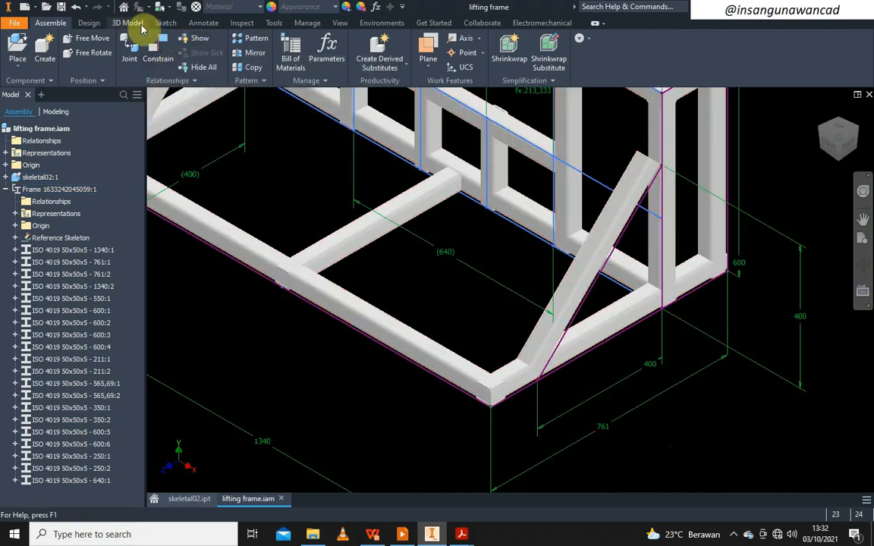
click(88, 23)
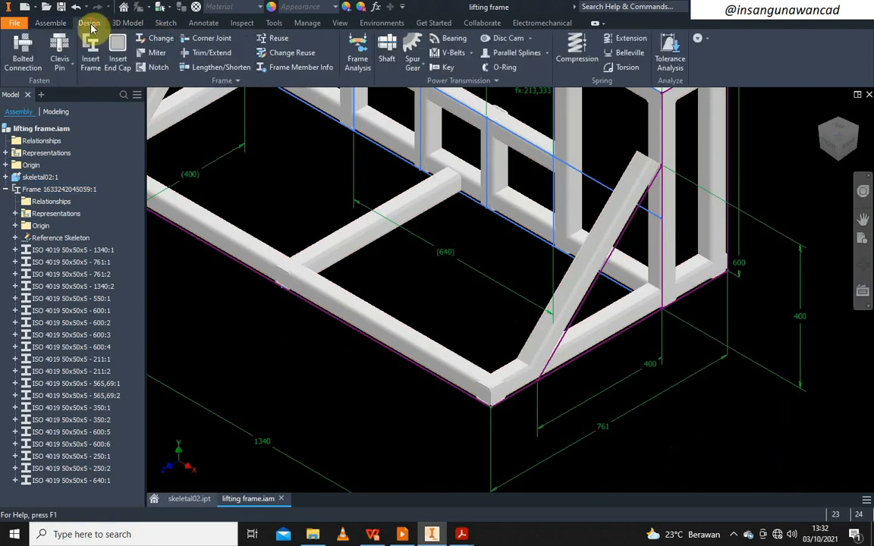
click(212, 39)
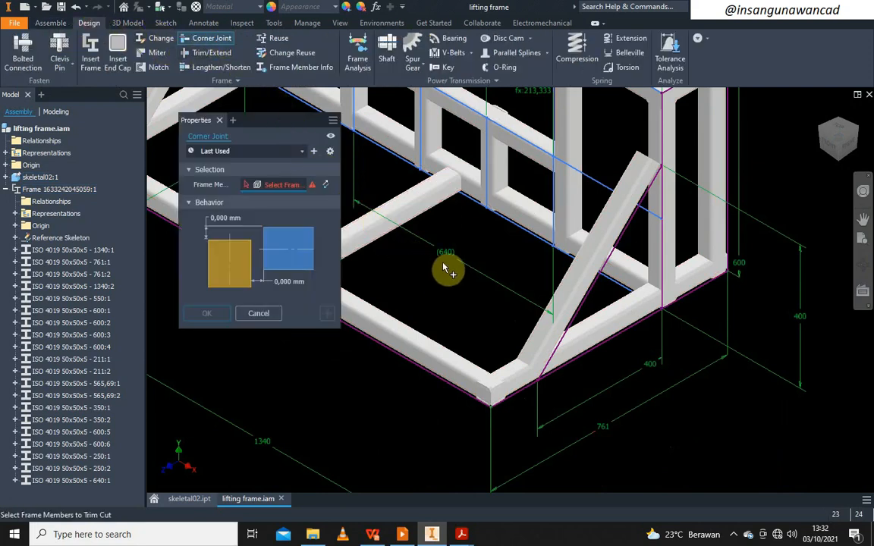
click(488, 363)
click(542, 384)
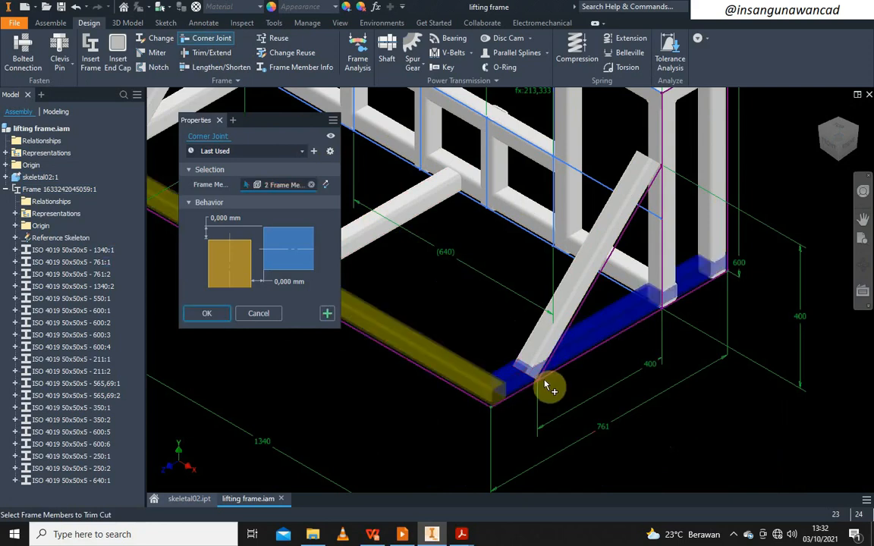
click(213, 314)
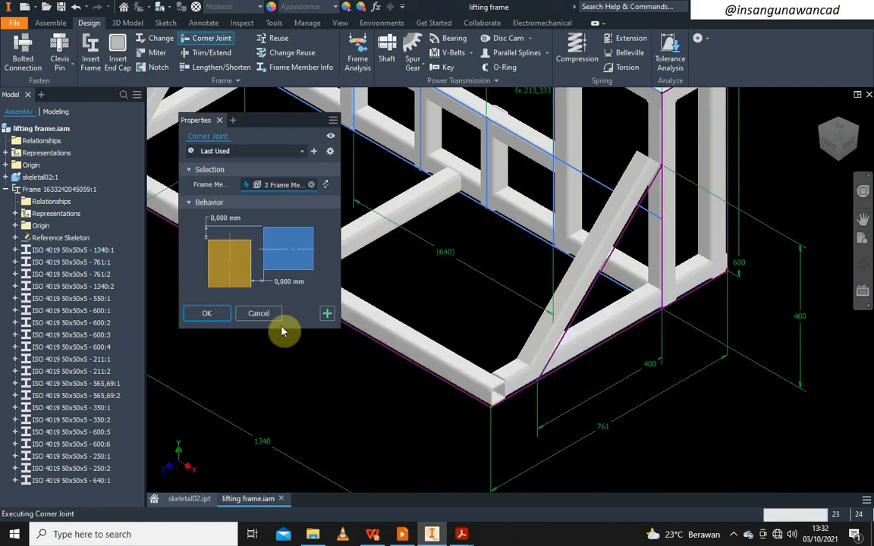
- Apply a corner joint between the 1340 mm front base member and the left 761 mm side member
middle_drag(428, 311, 607, 415)
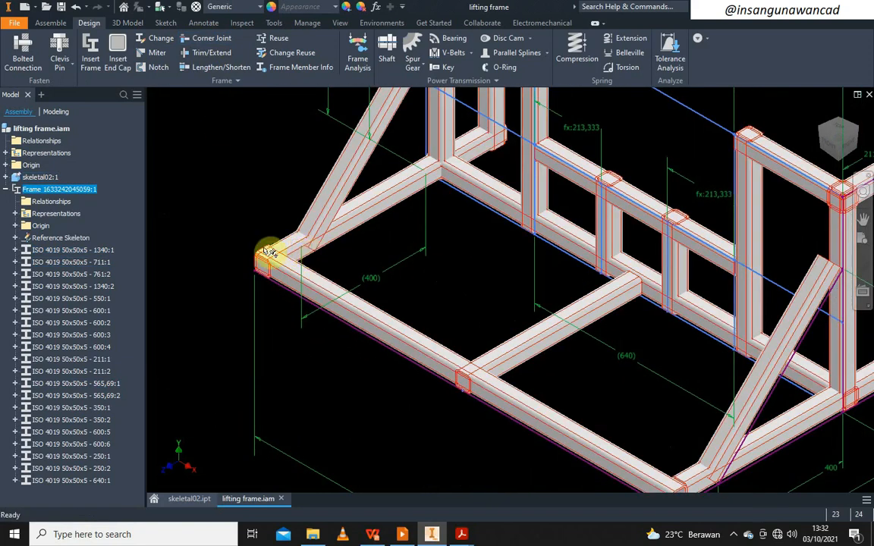
click(196, 39)
middle_drag(446, 230, 495, 237)
click(355, 288)
click(357, 258)
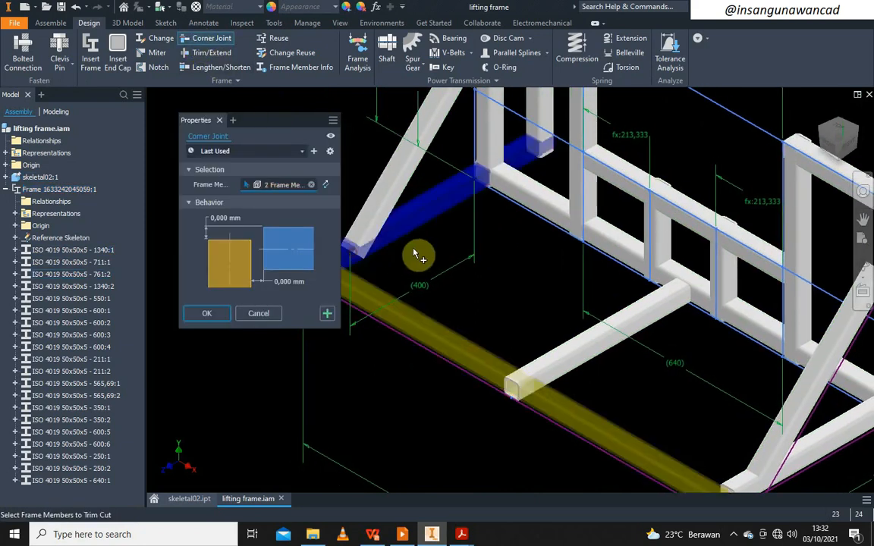
middle_drag(415, 250, 484, 250)
scroll(365, 274, up, 5)
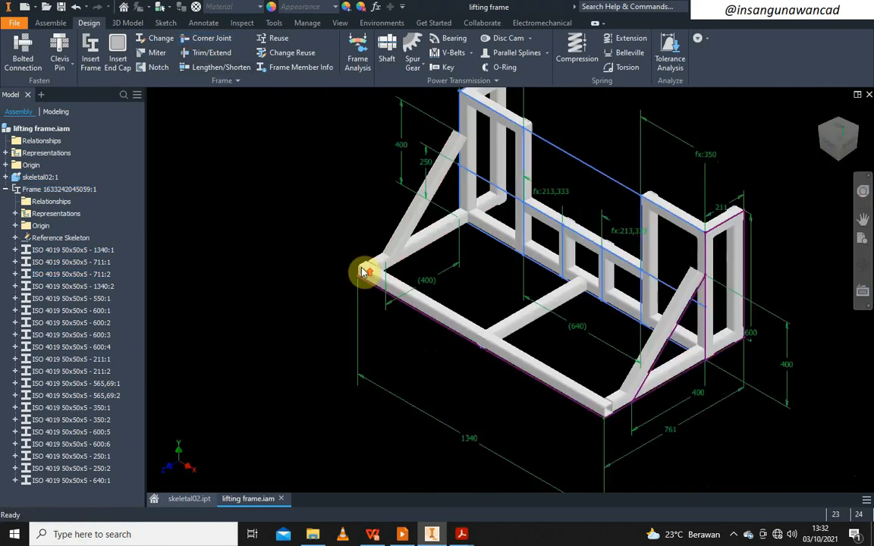
- Compare the frame's base corners with the Lifting Frame isometric and right side views on page 2 of LKS 2020 - M2.pdf
scroll(542, 356, down, 3)
scroll(655, 265, down, 3)
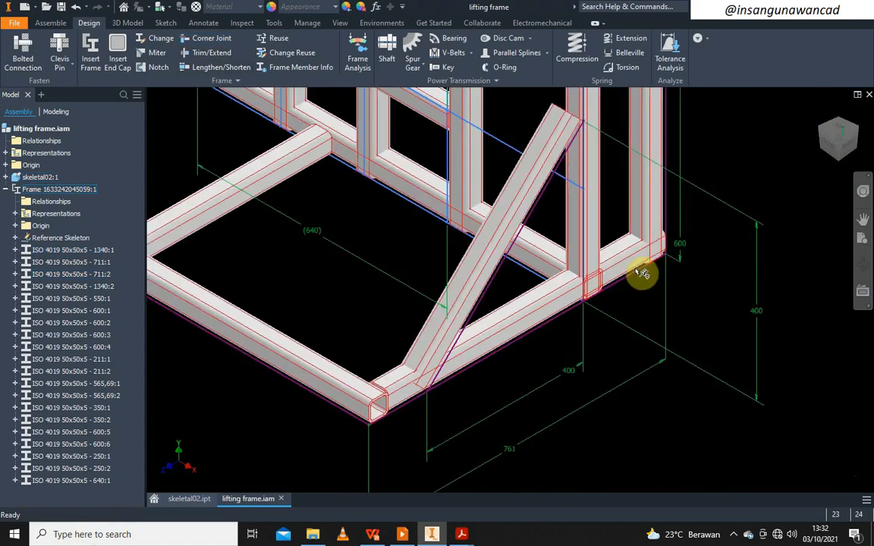
scroll(630, 274, up, 2)
middle_drag(603, 264, 568, 246)
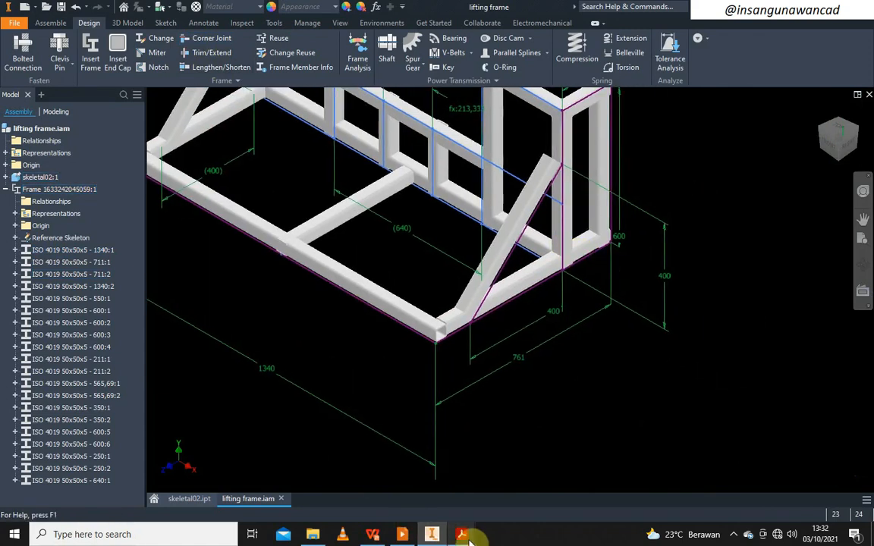
mouse_move(461, 534)
click(431, 500)
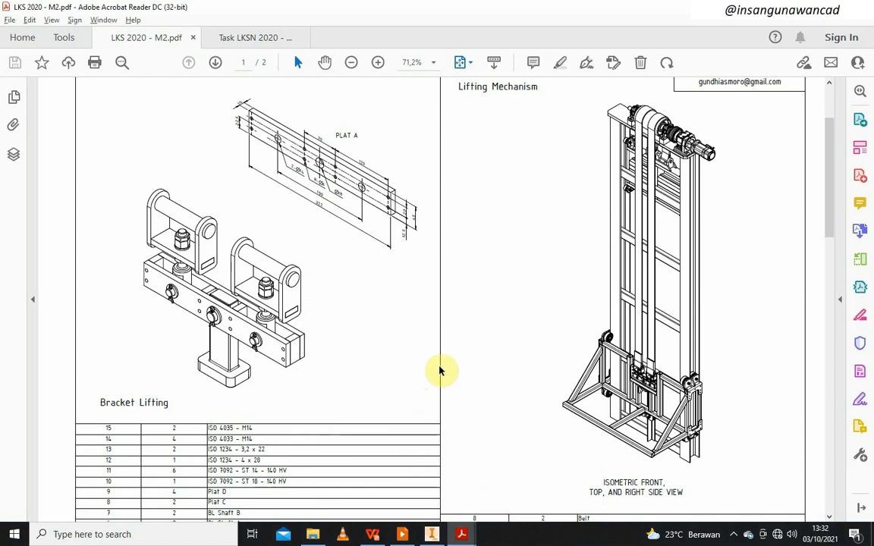
click(435, 536)
middle_drag(511, 390, 509, 459)
click(459, 532)
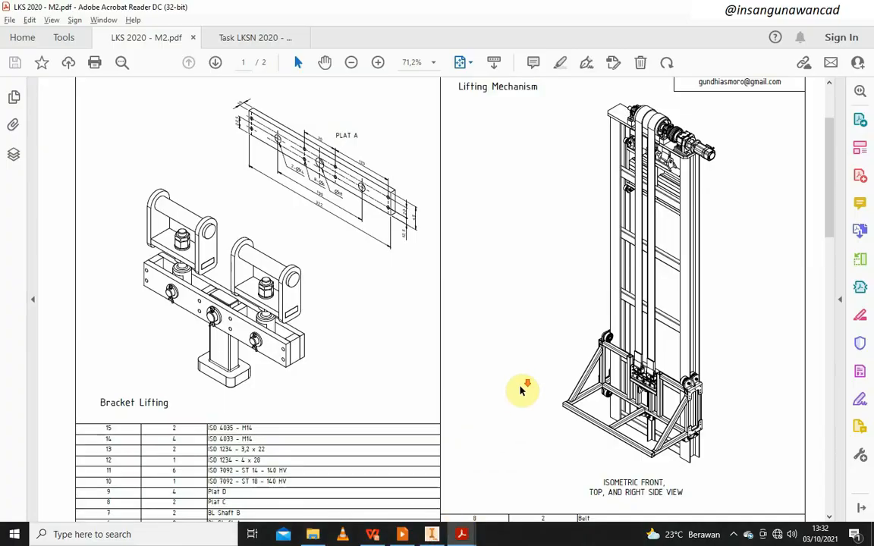
scroll(523, 387, down, 5)
scroll(531, 379, down, 1)
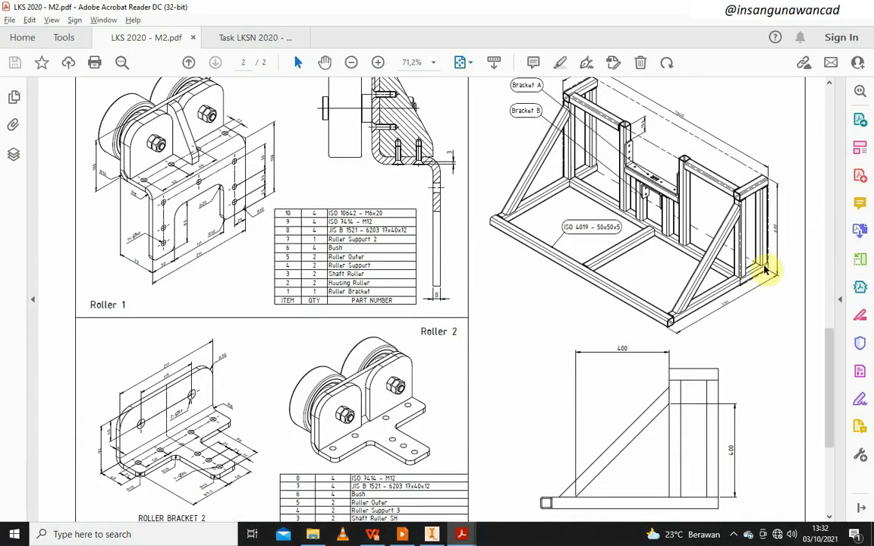
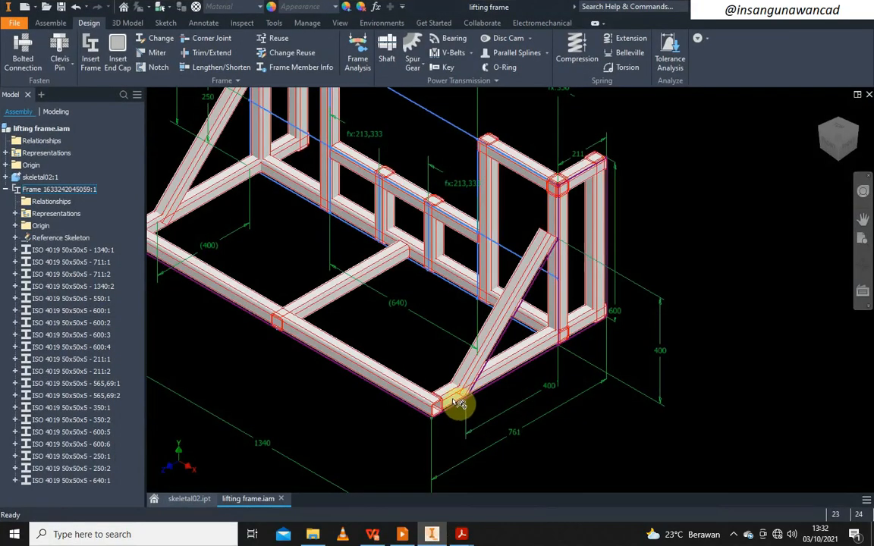
click(219, 44)
click(505, 361)
click(489, 352)
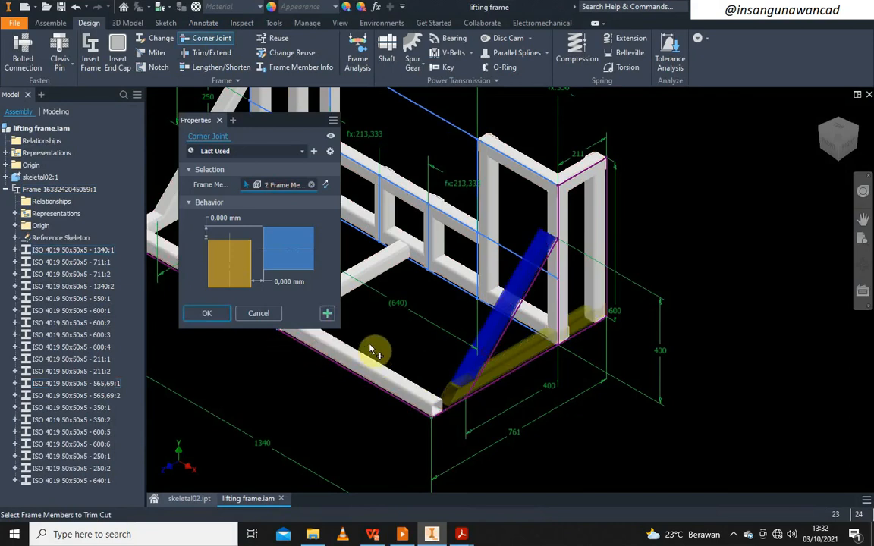
click(258, 312)
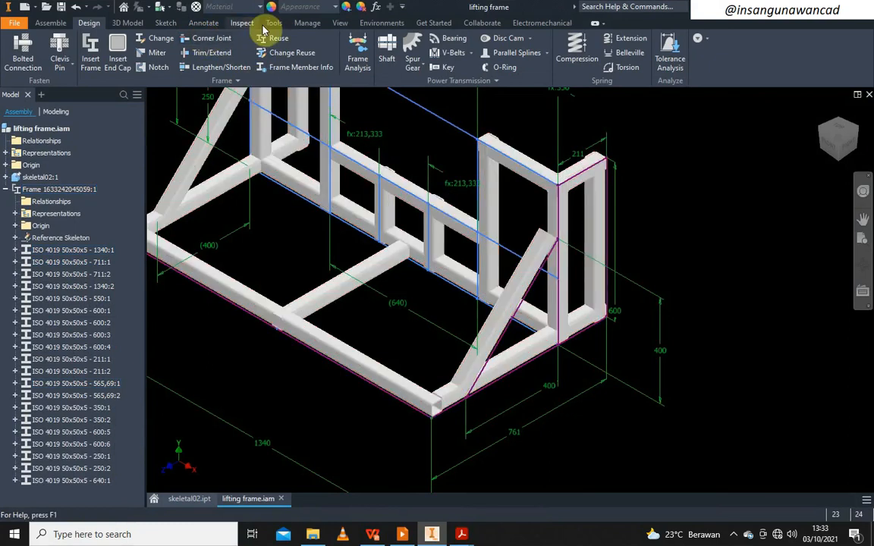
- Trim both diagonal braces and the four uprights above the side base members to the top face of the right side base member with Trim/Extend
click(206, 53)
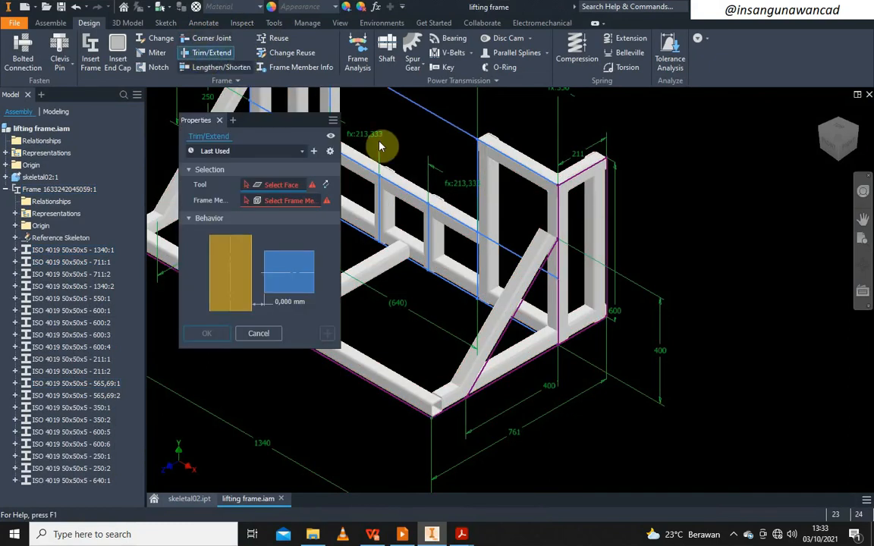
click(521, 351)
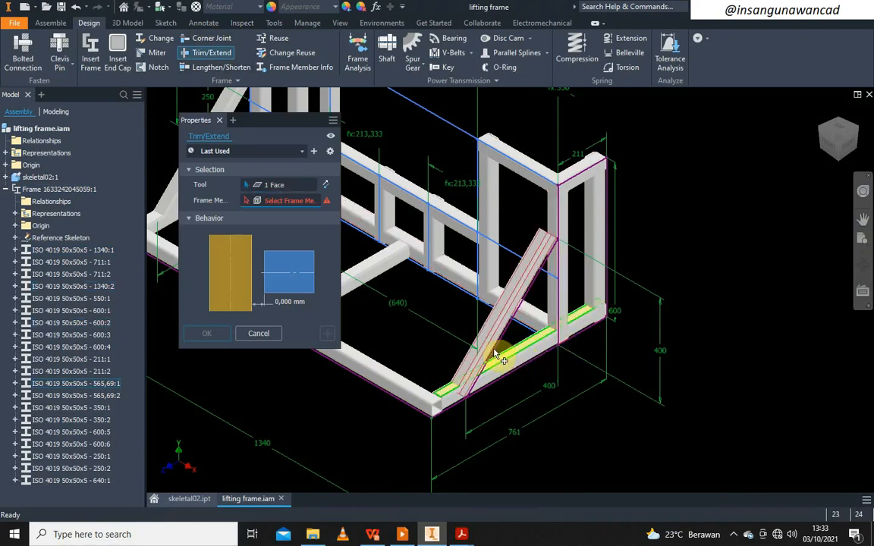
click(487, 348)
click(557, 307)
click(601, 287)
middle_drag(679, 292, 868, 330)
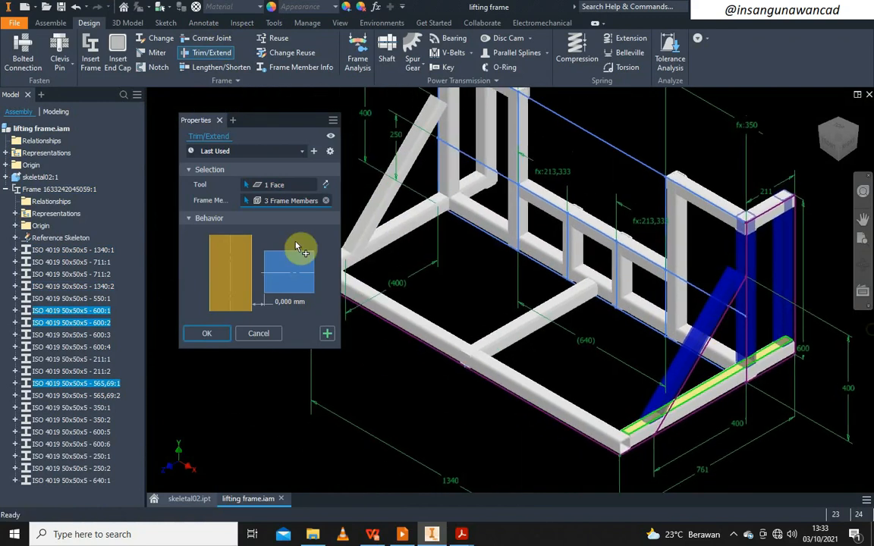
click(367, 225)
click(461, 175)
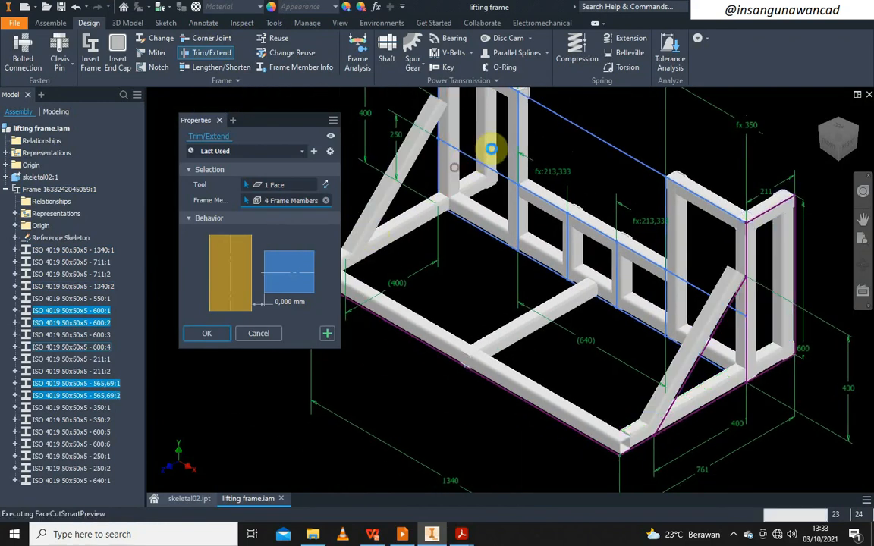
click(493, 146)
click(213, 333)
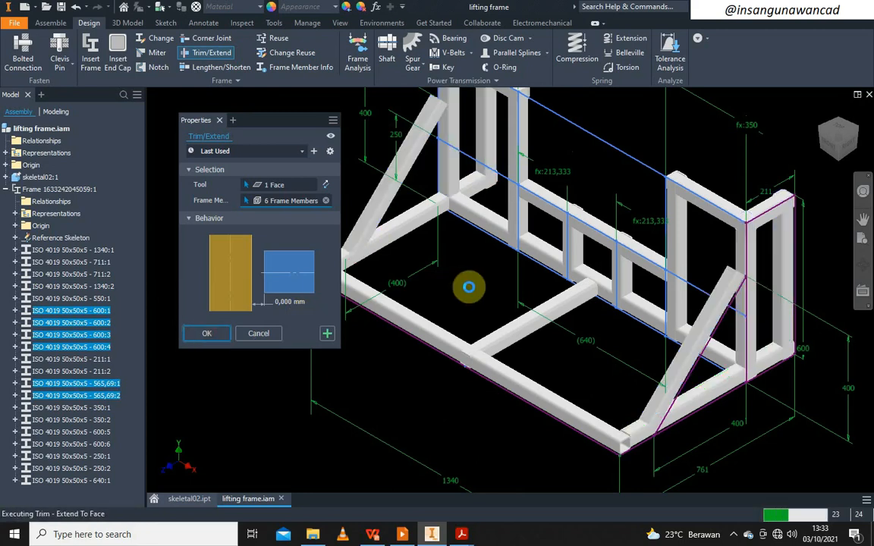
- Examine the upper frame corners and compare them with the Lifting Frame views in LKS 2020 - M2.pdf
middle_drag(513, 248, 420, 282)
scroll(416, 293, down, 3)
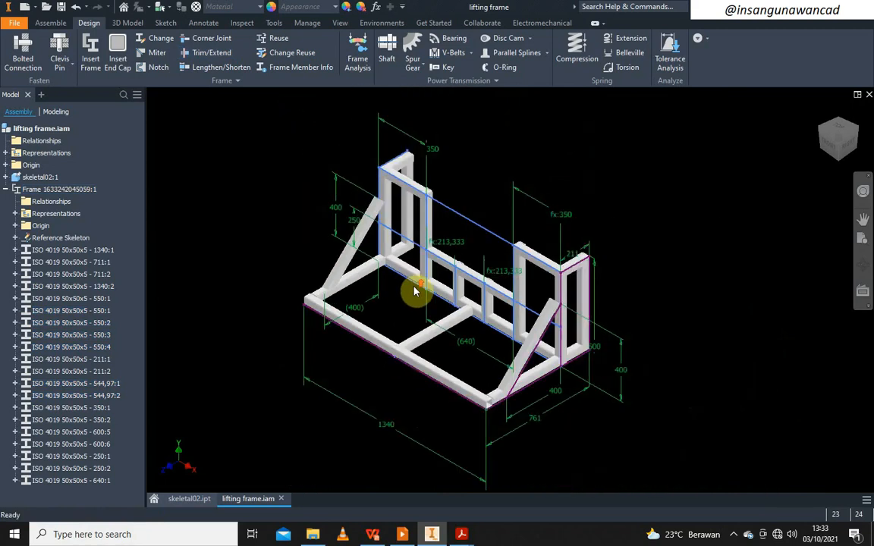
scroll(531, 278, up, 3)
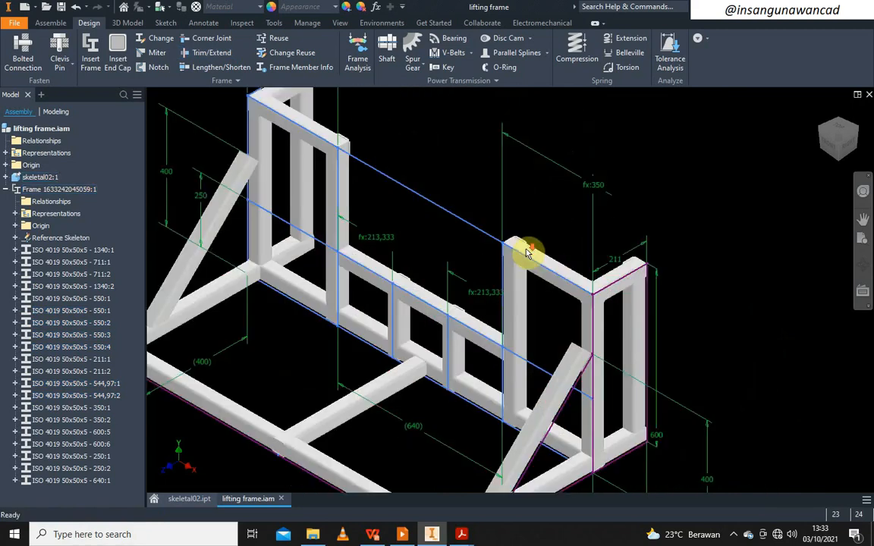
middle_drag(442, 296, 452, 279)
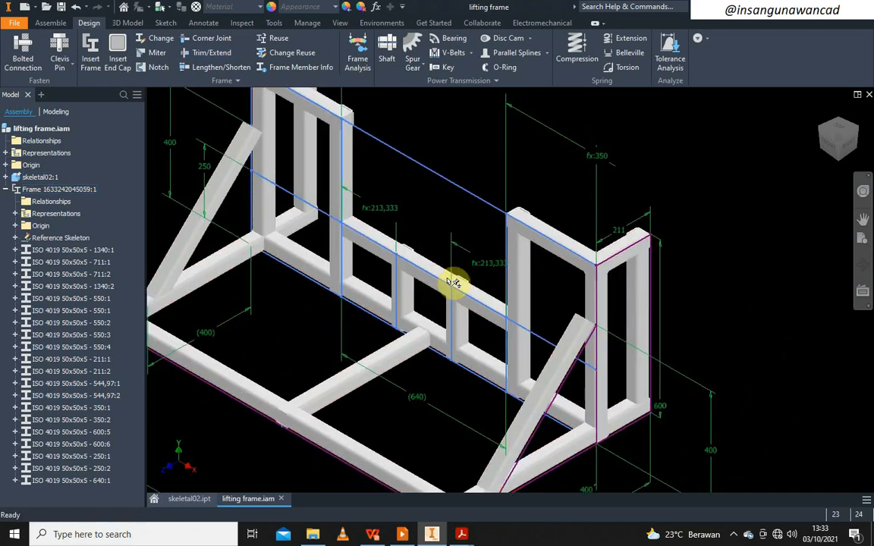
click(455, 534)
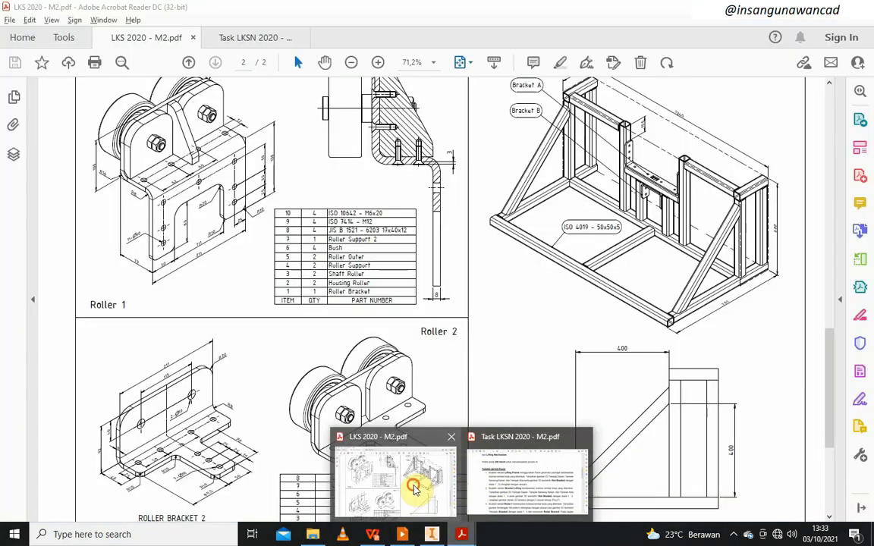
click(413, 487)
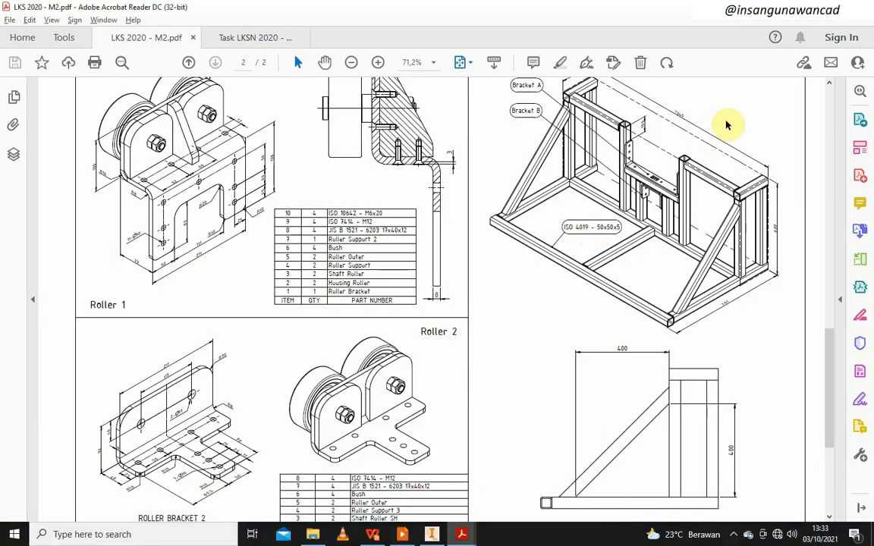
scroll(737, 190, down, 1)
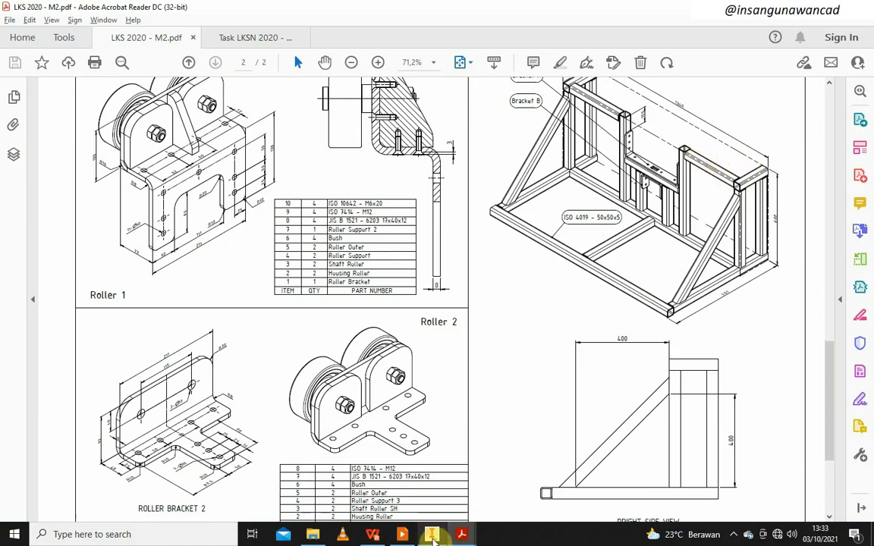
- Back in lifting frame.iam, apply a corner joint between the right inner upright and the 350 mm top member, keeping the upright full height
click(431, 534)
click(211, 38)
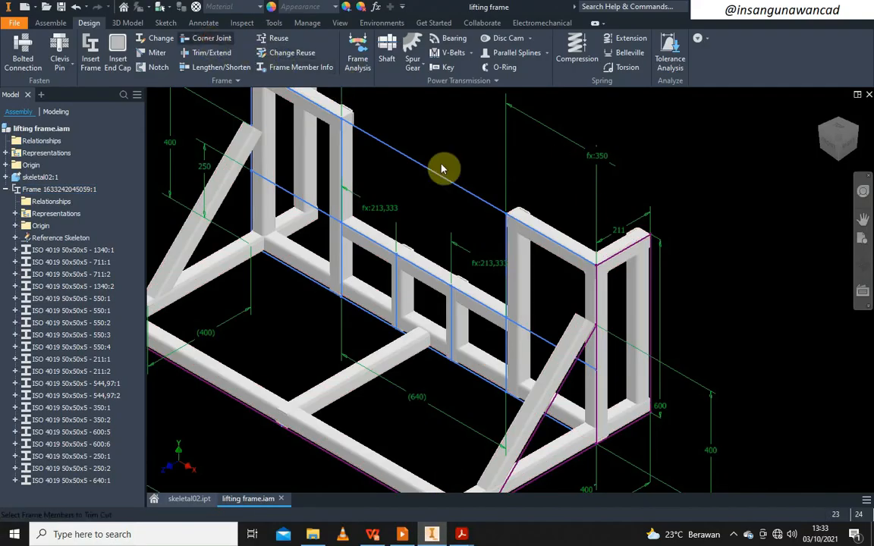
click(522, 266)
click(538, 237)
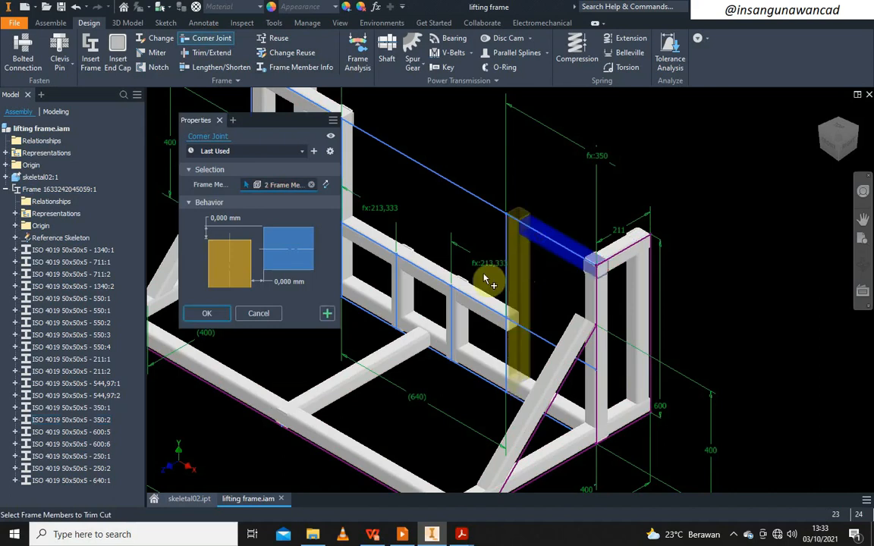
click(241, 311)
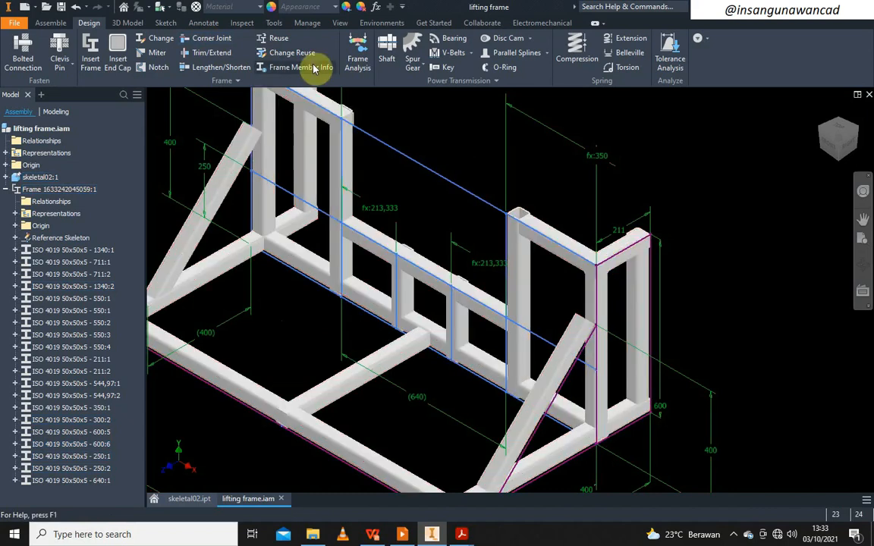
- Apply corner joints between the right 211 mm top member and its front and rear uprights, keeping the top member full length
click(211, 38)
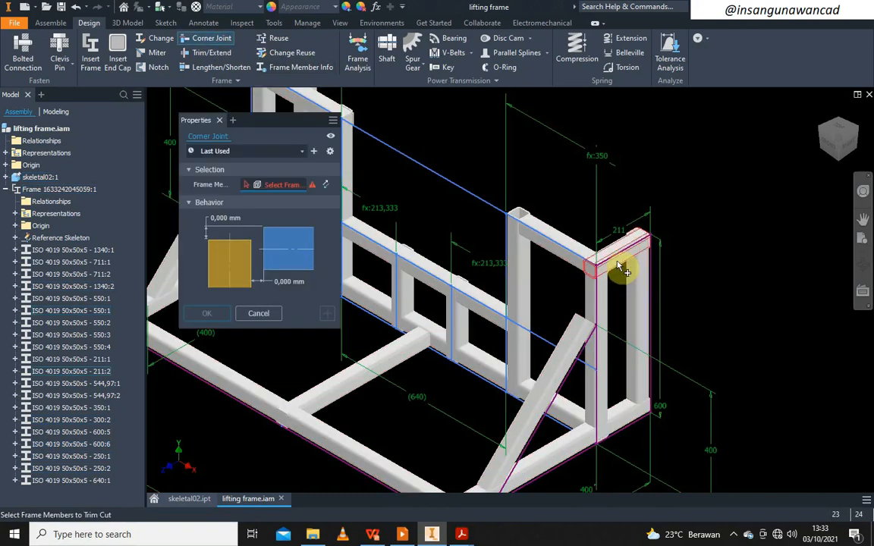
click(620, 267)
click(609, 294)
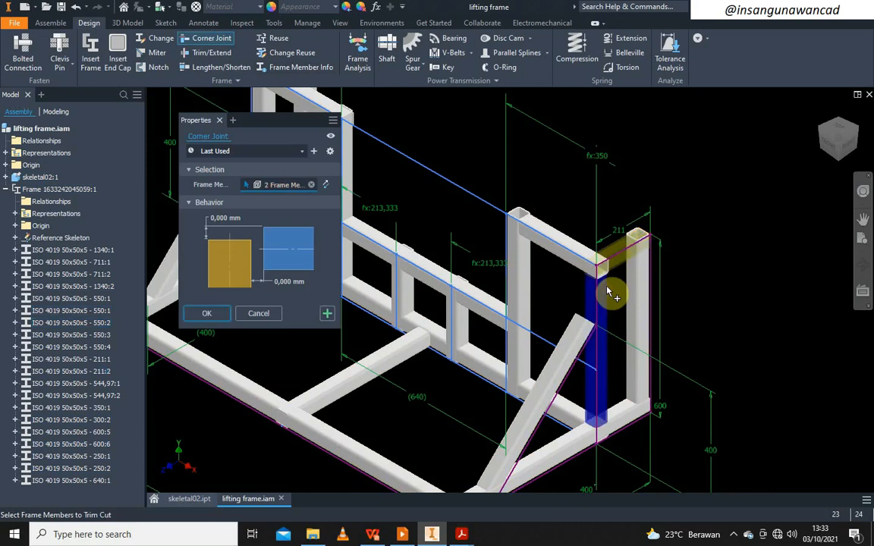
click(213, 320)
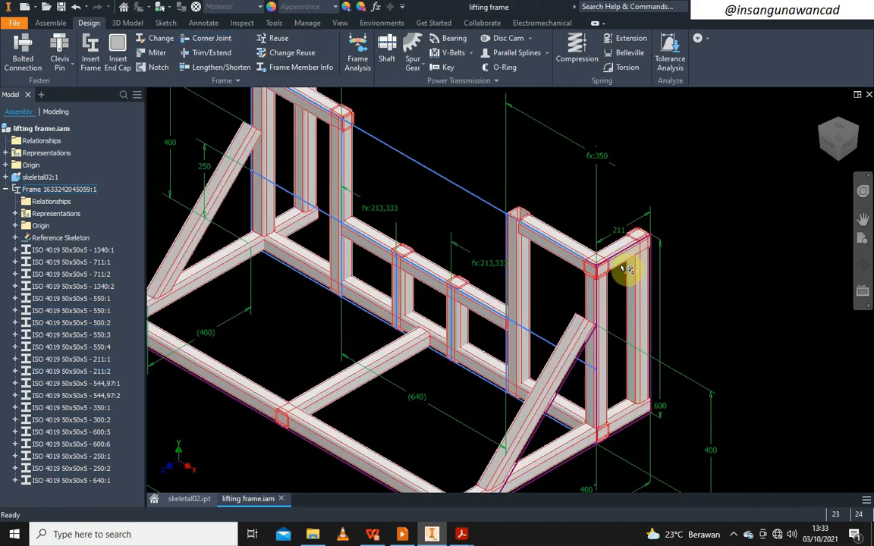
scroll(628, 269, up, 3)
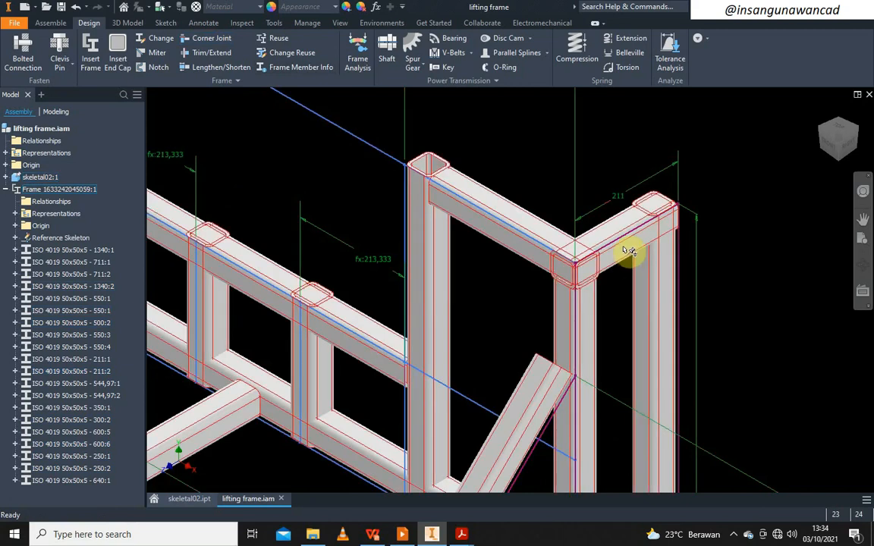
click(624, 248)
click(661, 283)
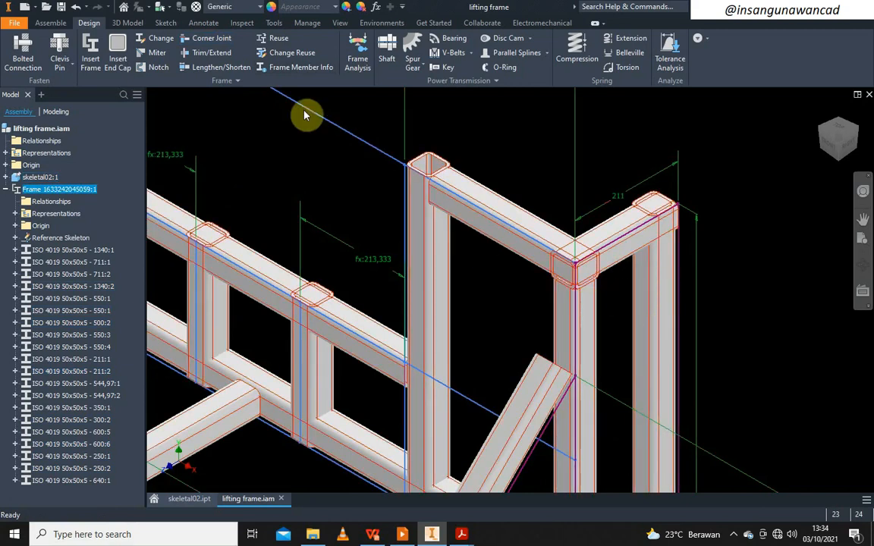
click(206, 38)
click(634, 258)
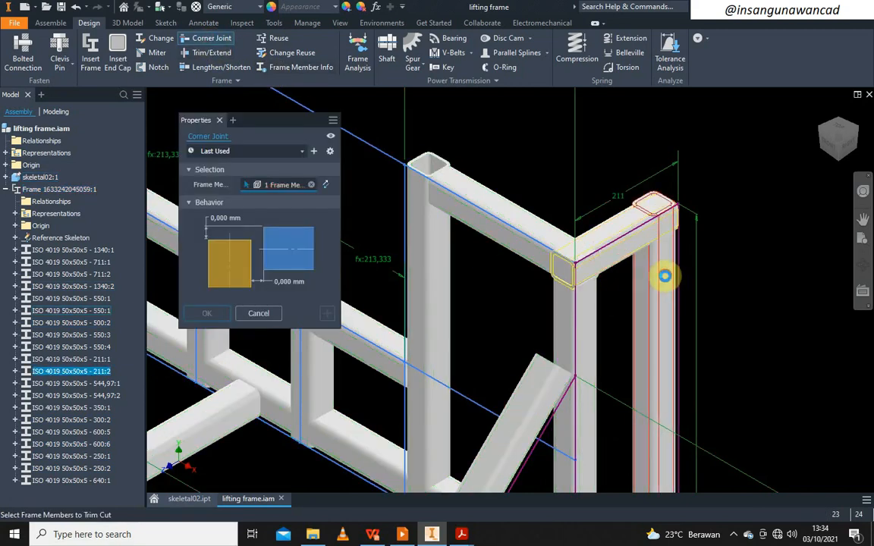
click(665, 275)
click(216, 316)
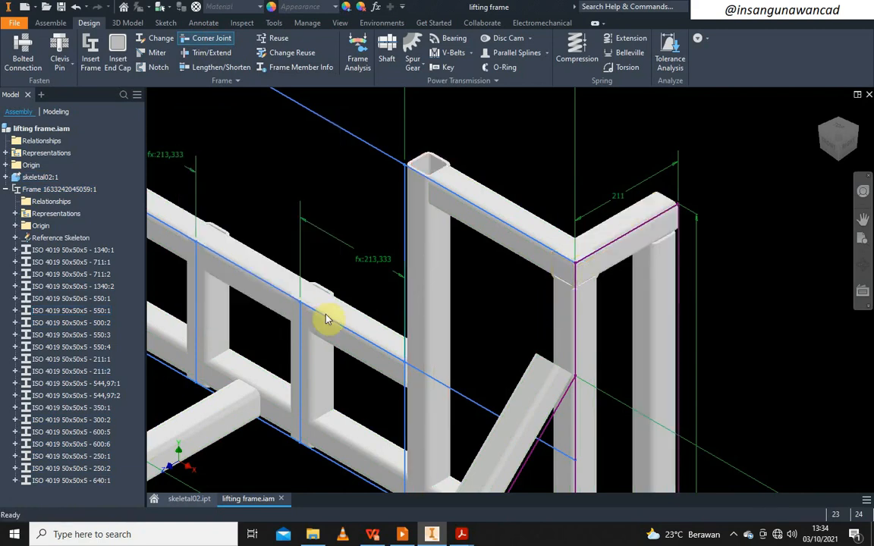
- Apply a corner joint between the right 211 mm and 350 mm top members, keeping the 211 mm member full length
click(206, 38)
click(612, 241)
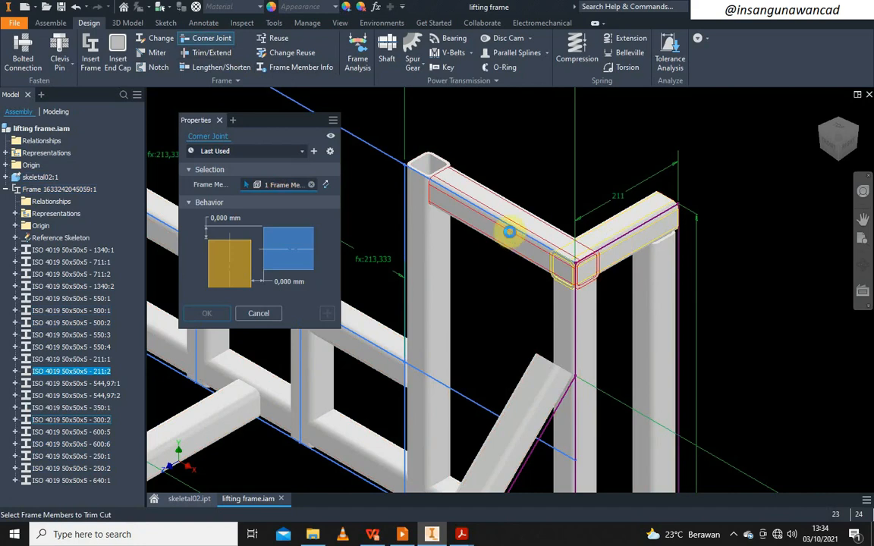
click(509, 231)
click(218, 313)
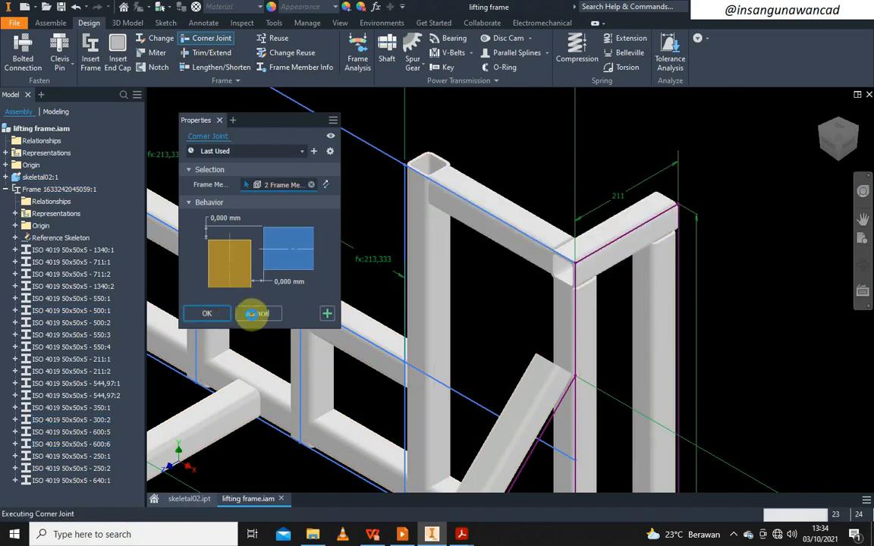
scroll(577, 273, up, 3)
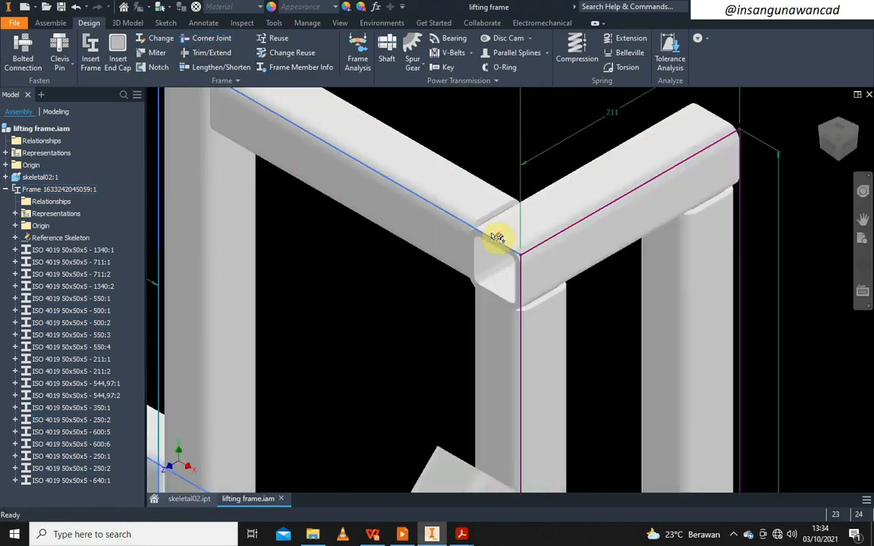
scroll(605, 215, down, 3)
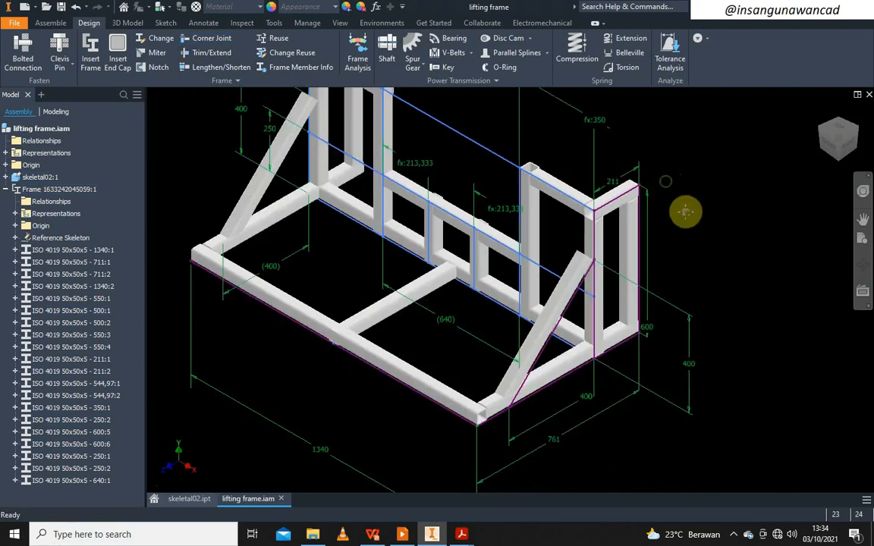
middle_drag(685, 212, 704, 245)
scroll(648, 259, up, 3)
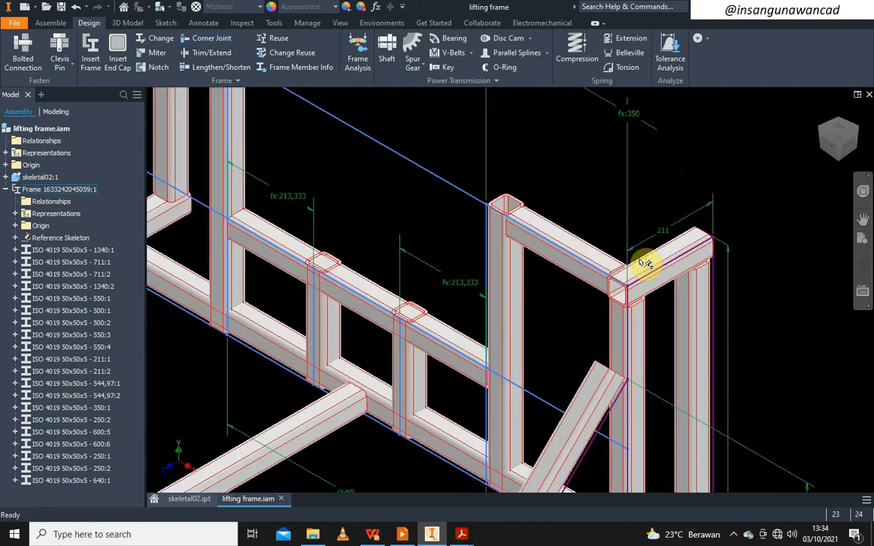
- Apply a corner joint between the left inner upright and the left 350 mm top member, keeping the upright full height
scroll(621, 353, down, 5)
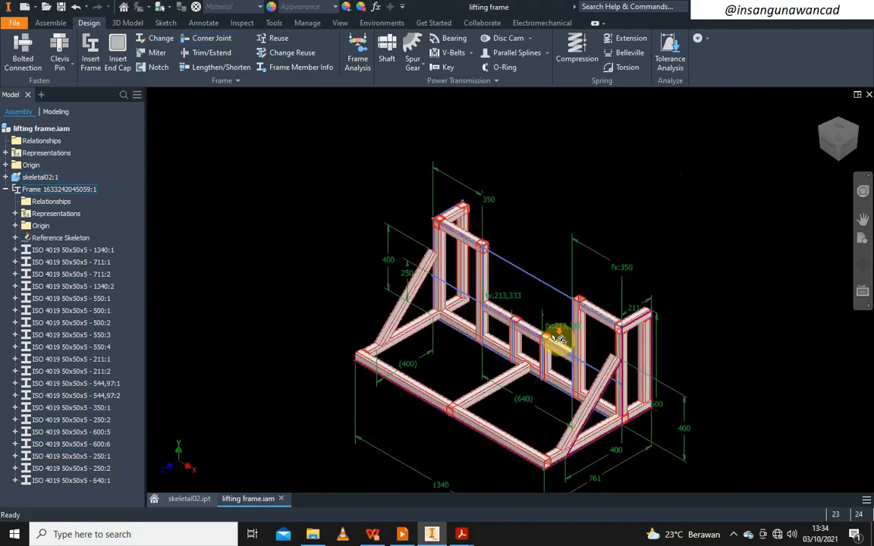
scroll(580, 277, up, 3)
middle_drag(579, 277, 565, 262)
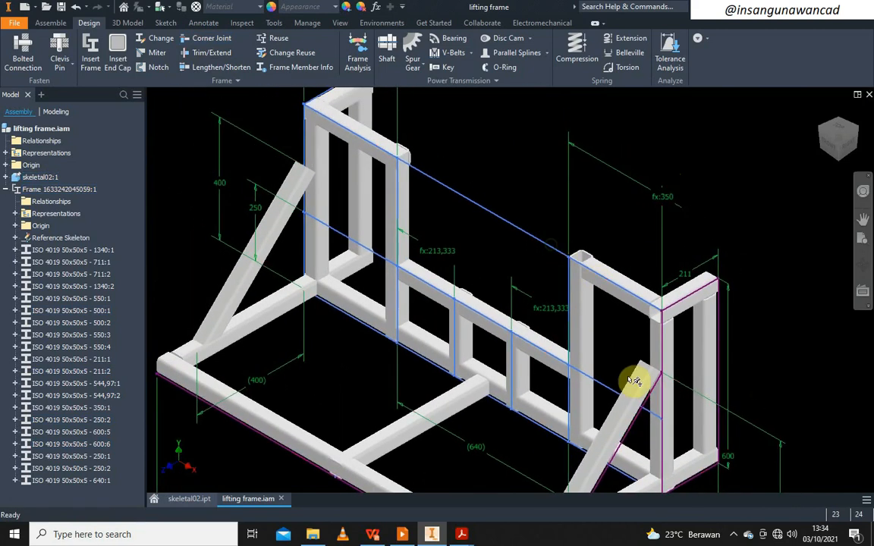
middle_drag(502, 232, 504, 287)
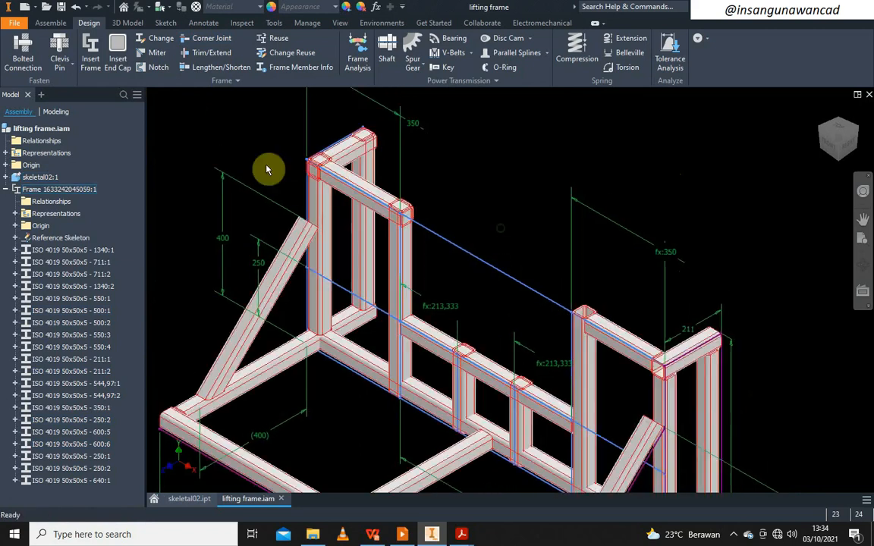
click(216, 43)
middle_drag(425, 199, 538, 192)
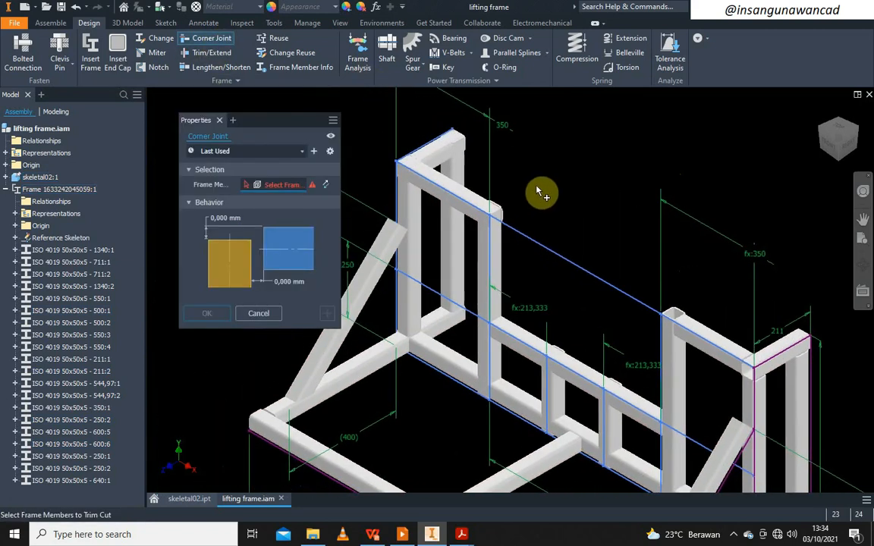
click(490, 246)
click(448, 211)
click(206, 315)
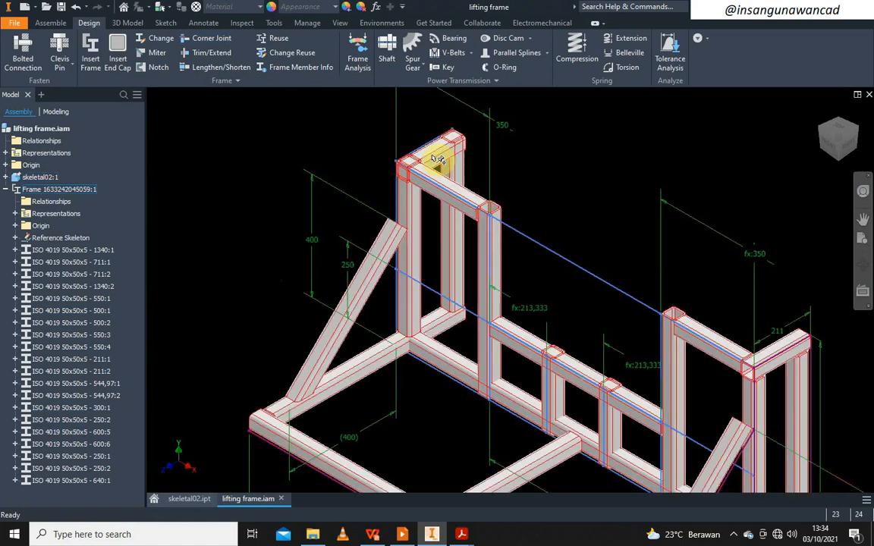
- Apply corner joints between the left 211 mm top member and its front and rear uprights, keeping the top member full length
click(212, 40)
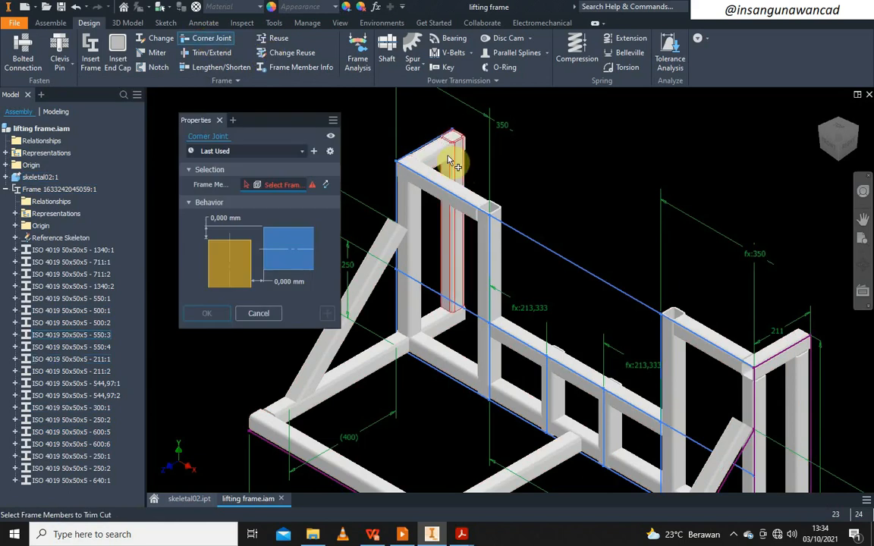
click(449, 161)
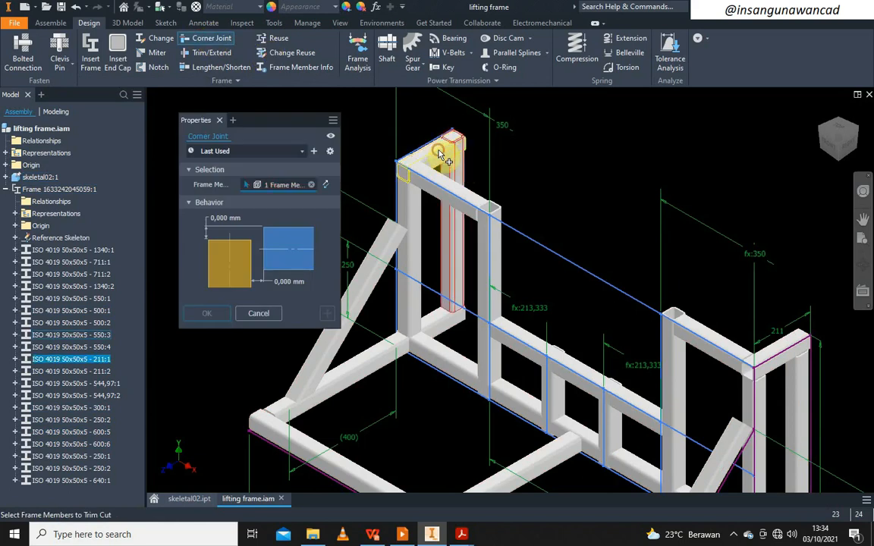
click(406, 216)
click(213, 313)
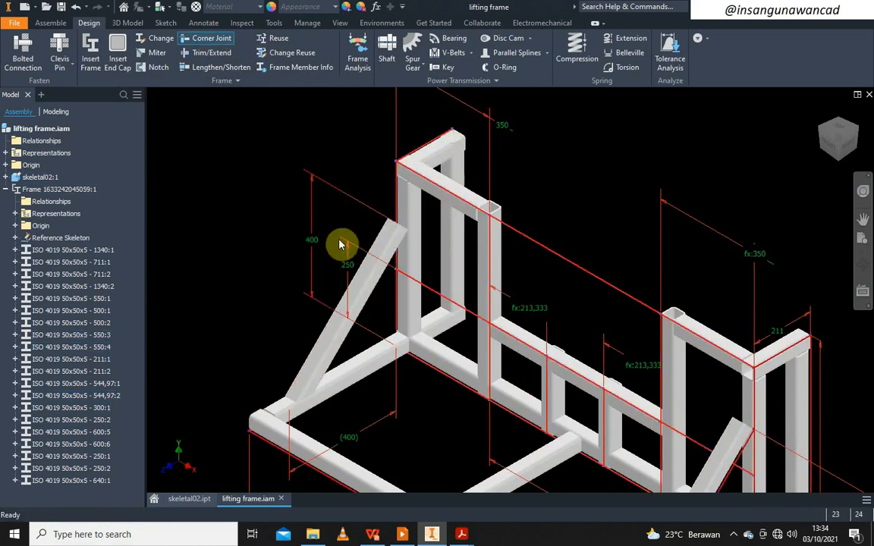
click(213, 40)
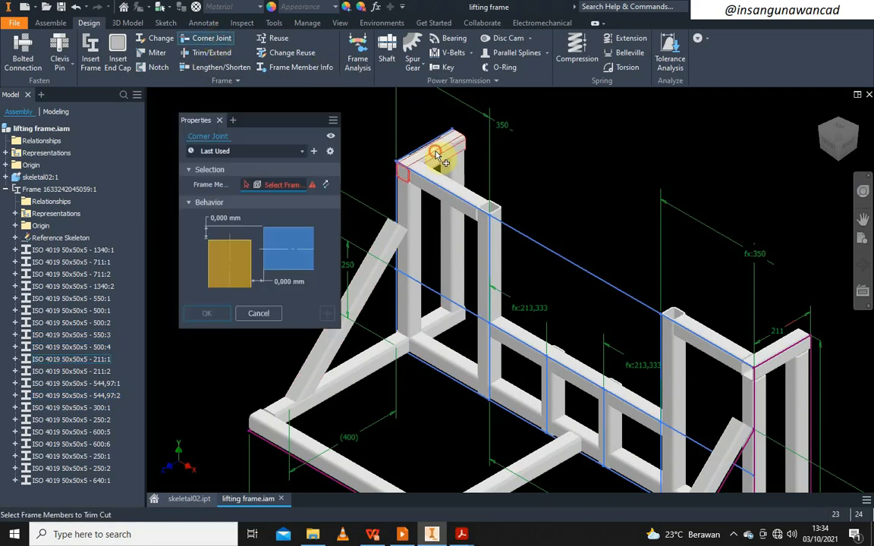
click(453, 158)
click(463, 179)
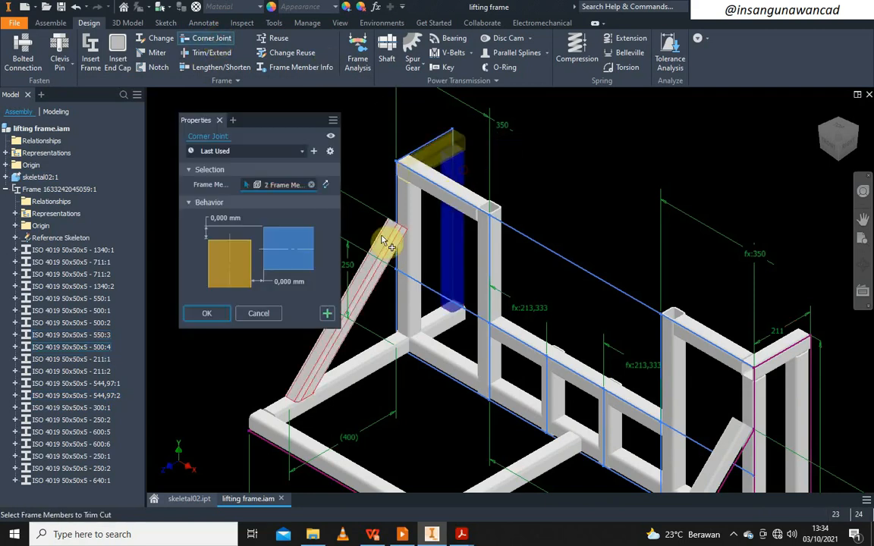
click(219, 313)
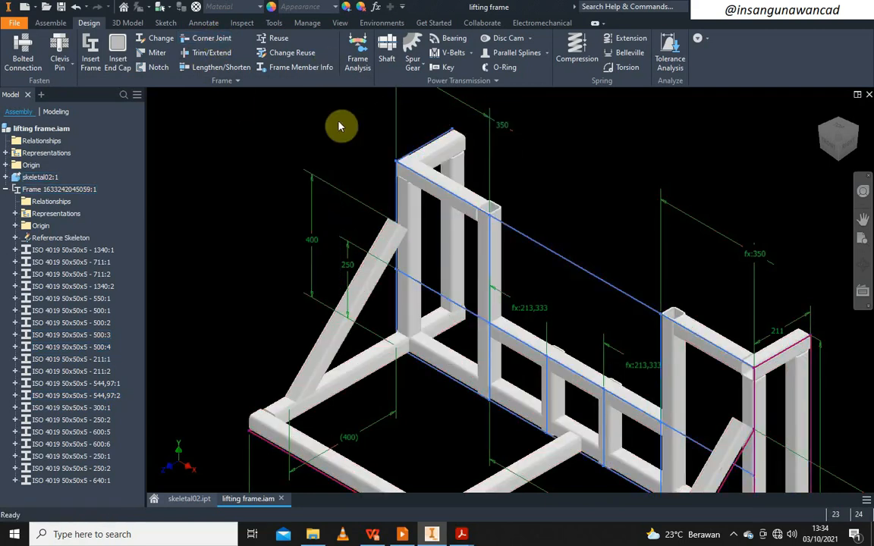
- Apply a corner joint between the left 211 mm and 350 mm top members, keeping the 211 mm member full length
click(211, 38)
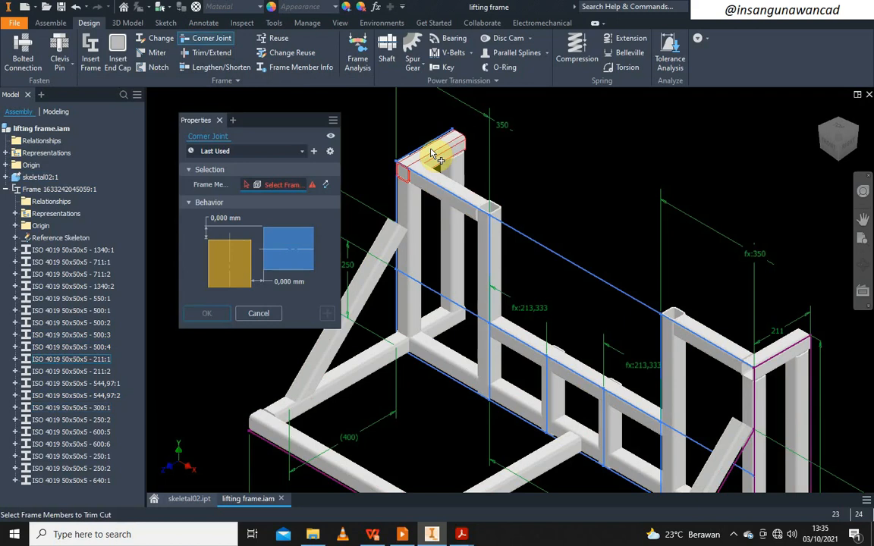
click(433, 154)
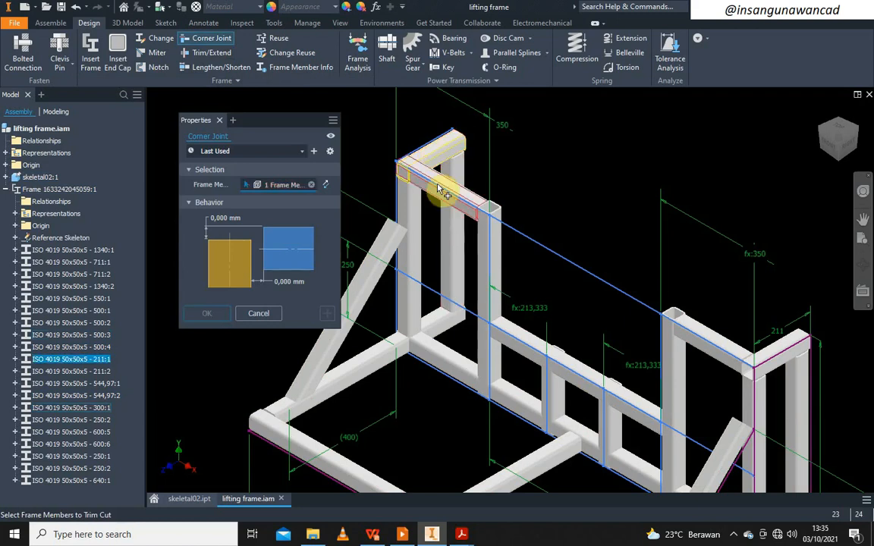
click(444, 190)
click(208, 316)
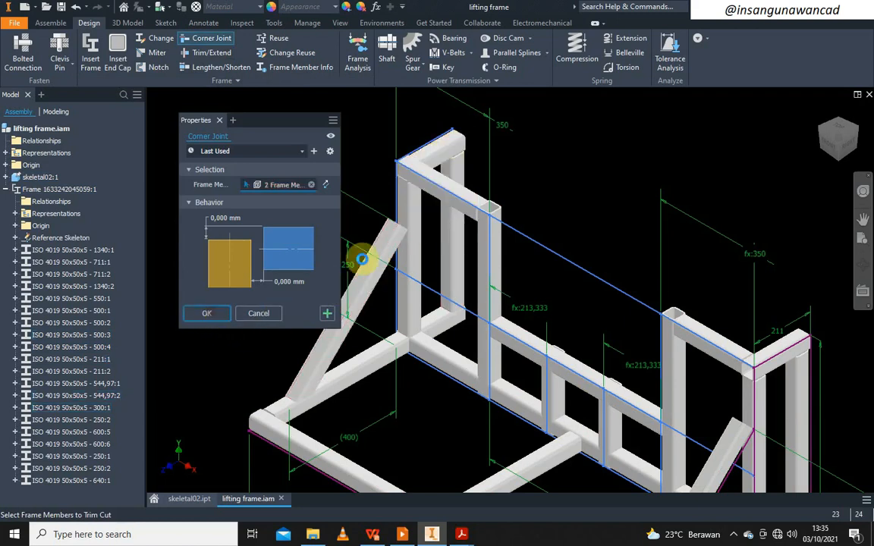
- Compare the frame's member joints with the Lifting Frame isometric and right side views on page 2 of LKS 2020 - M2.pdf
middle_drag(529, 243, 460, 199)
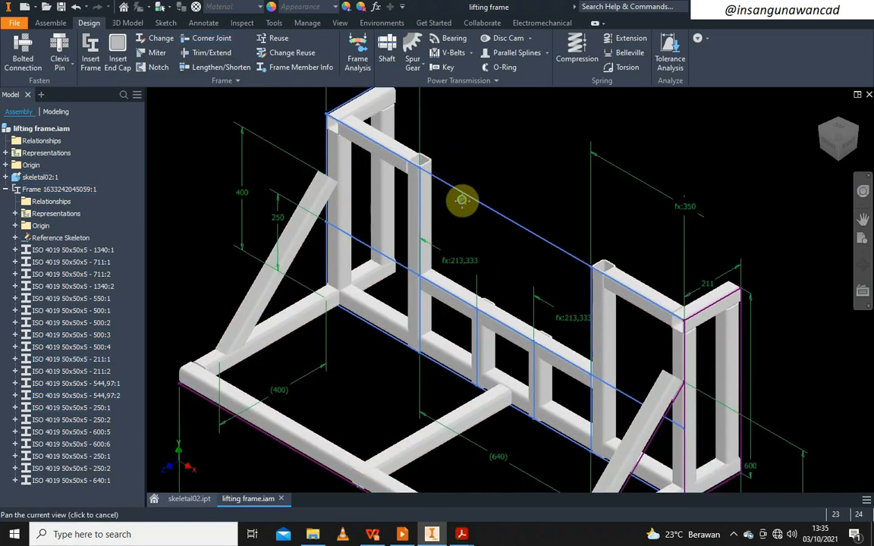
scroll(463, 196, up, 3)
mouse_move(462, 531)
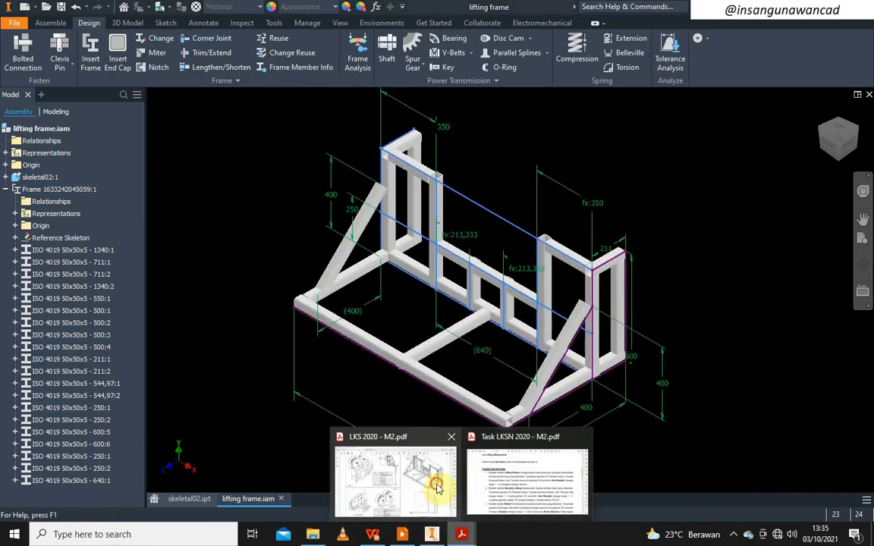
click(431, 484)
scroll(667, 179, down, 1)
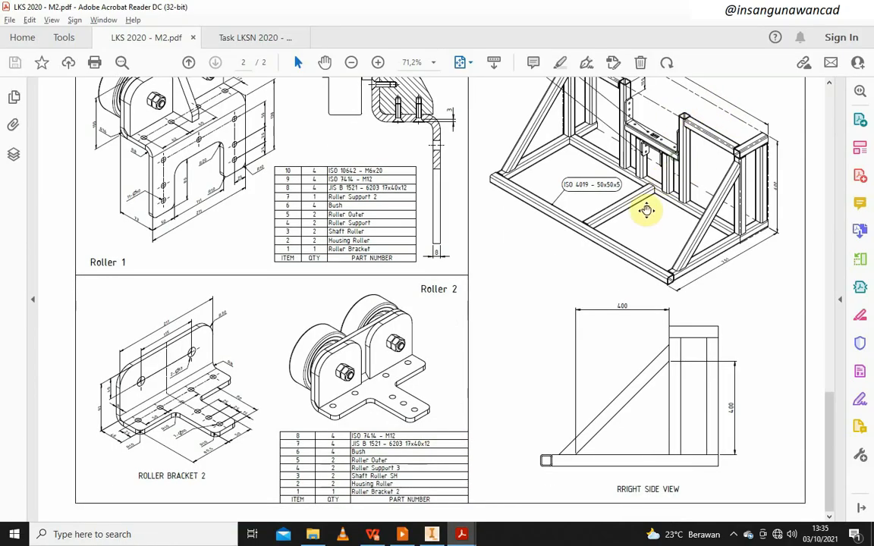
scroll(671, 161, up, 2)
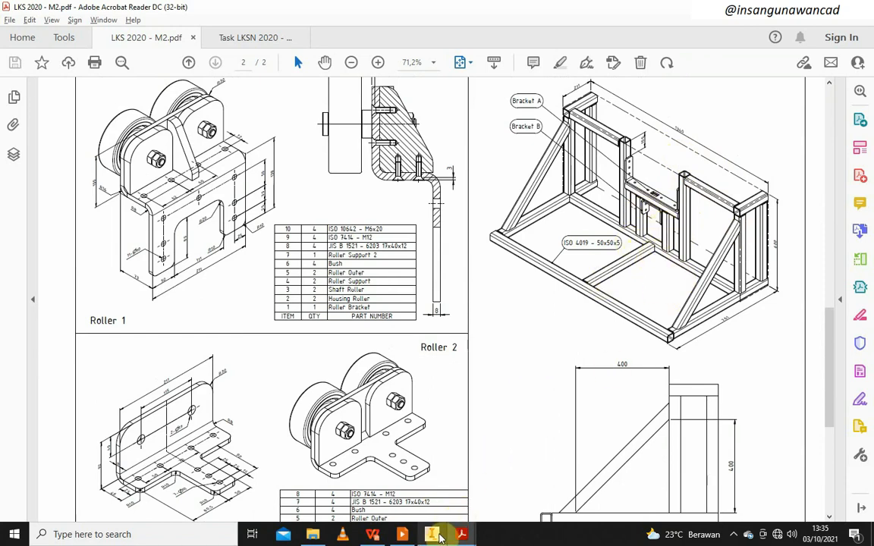
click(396, 483)
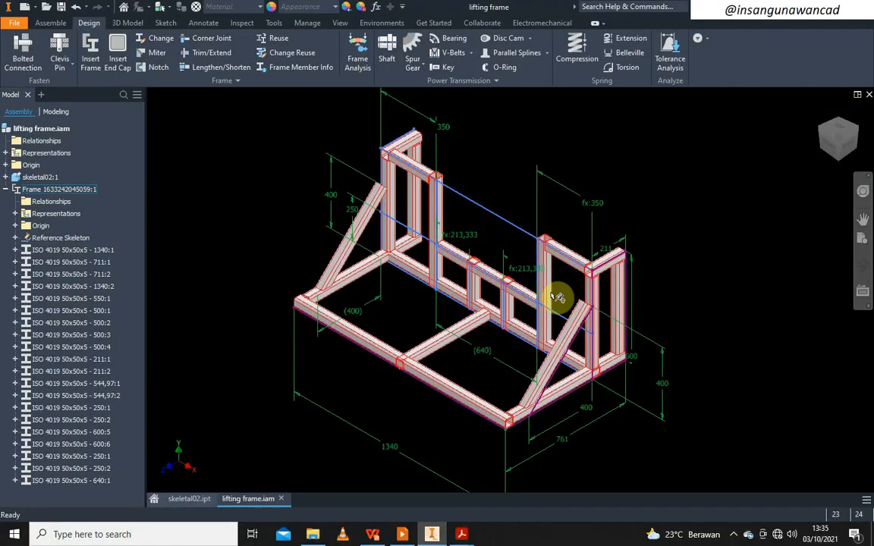
- In lifting frame.iam, trim the upper end of the right diagonal brace to the front face of the right outer upright with Trim/Extend
click(213, 53)
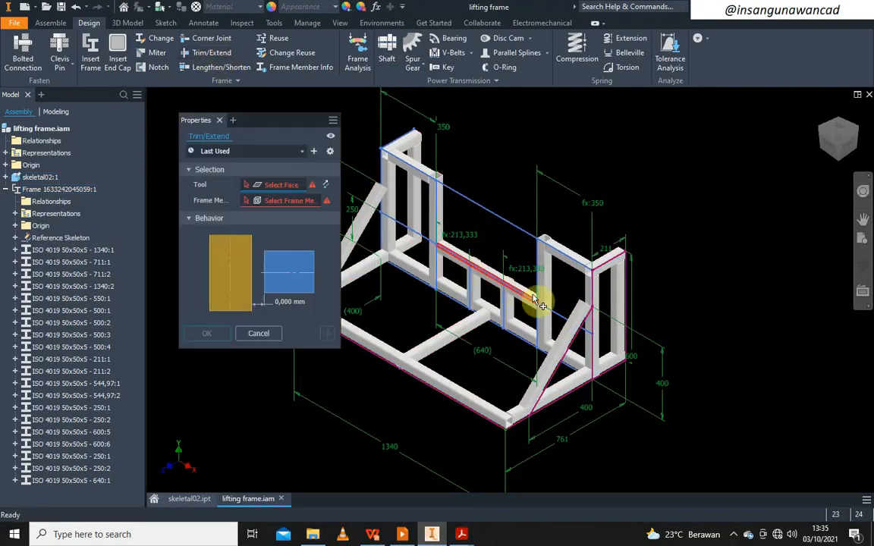
scroll(558, 318, up, 5)
scroll(594, 277, down, 5)
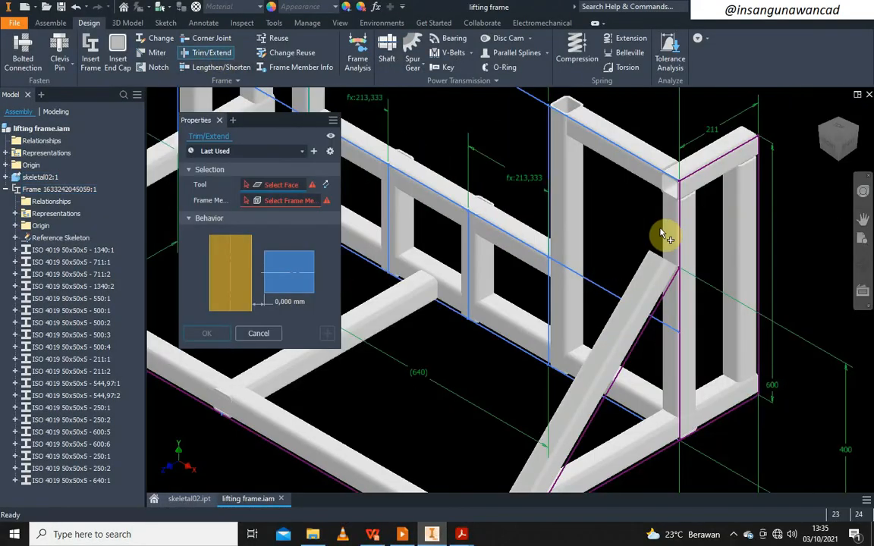
click(671, 241)
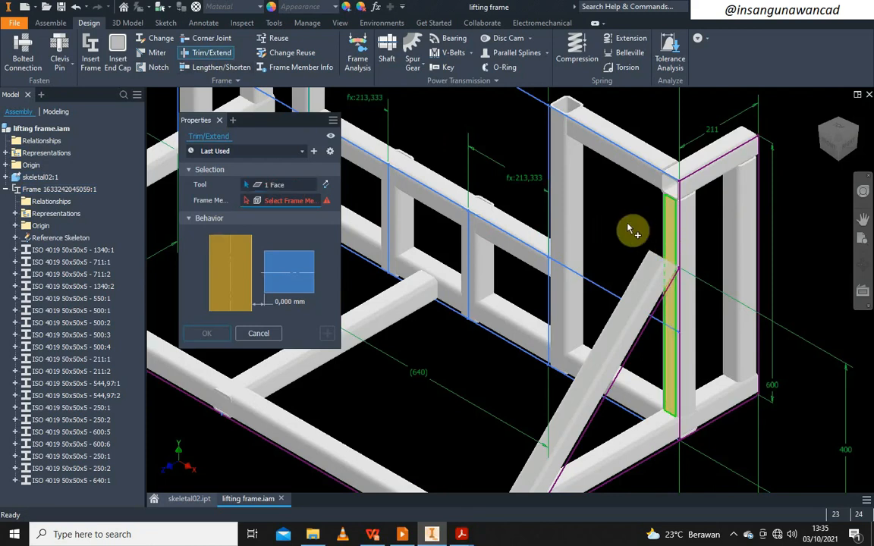
click(647, 276)
scroll(679, 225, down, 5)
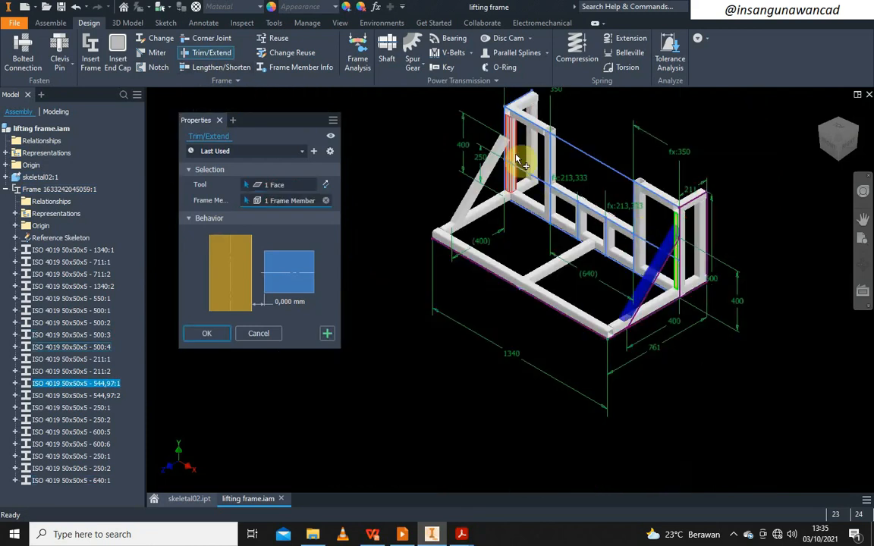
- Add the other diagonal brace to the Trim/Extend selection and fit both braces to the selected corner upright's face
click(491, 161)
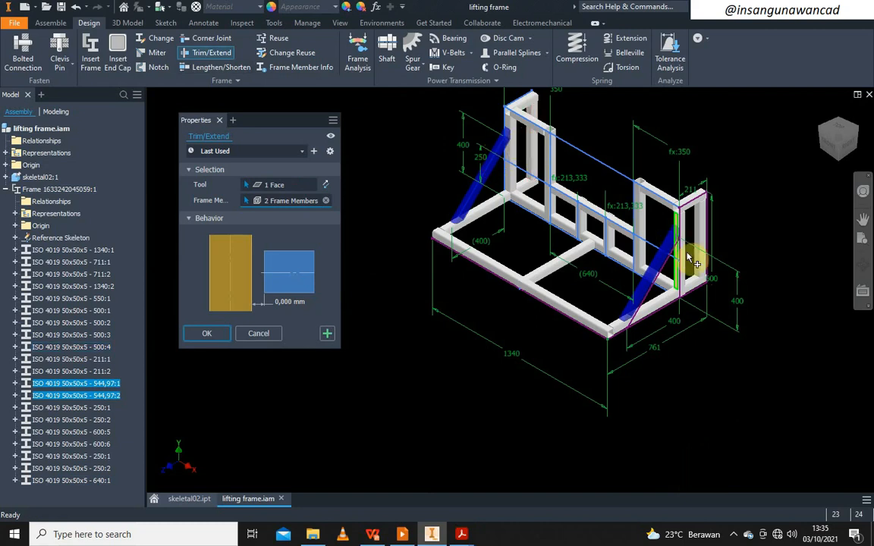
click(211, 336)
scroll(683, 224, up, 3)
middle_drag(681, 222, 687, 263)
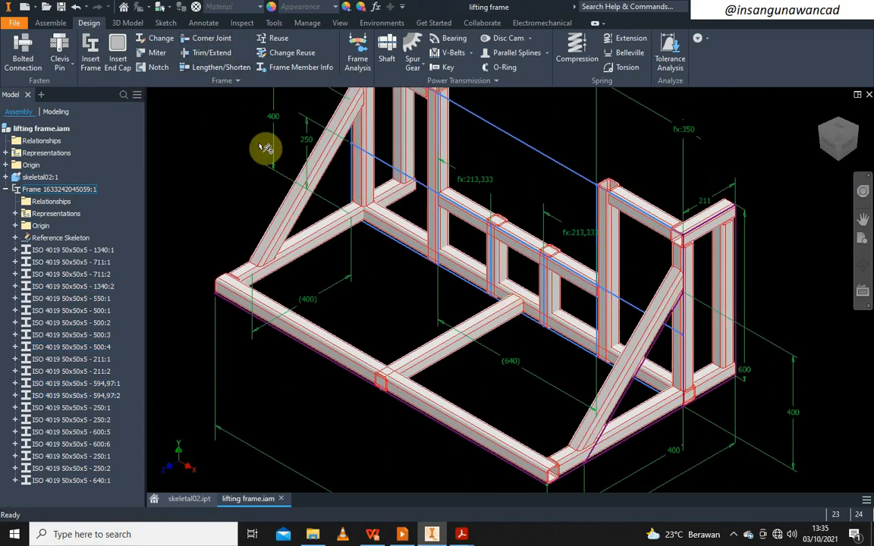
- Trim the two corner uprights, two inner uprights and two short middle uprights to the top face of the rear base beam
click(206, 53)
scroll(523, 328, up, 5)
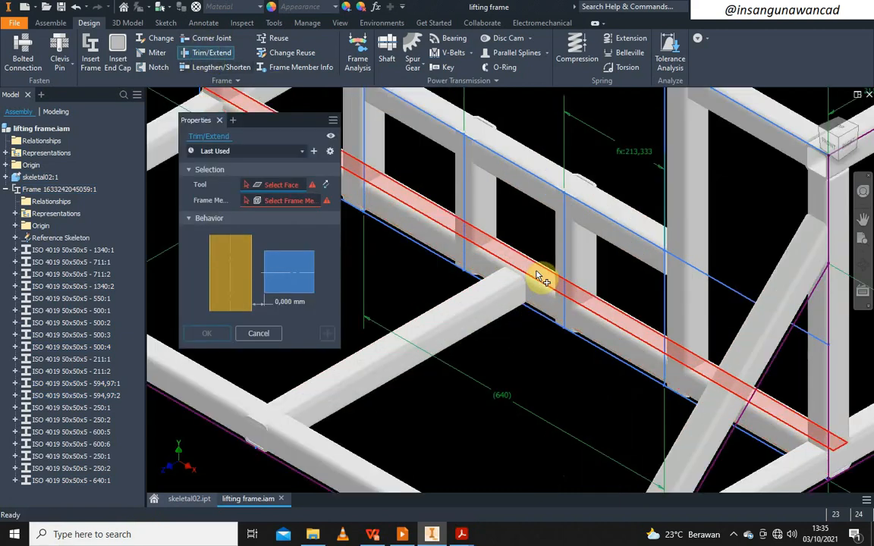
click(540, 278)
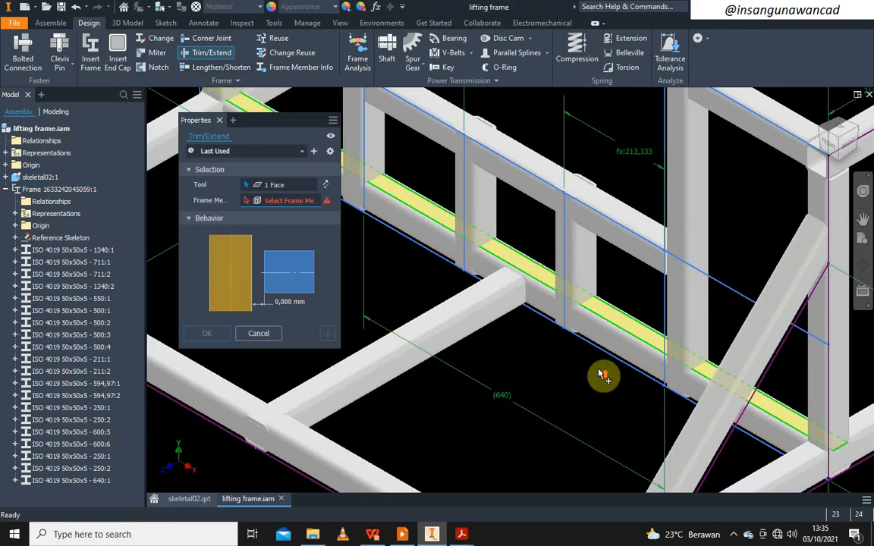
scroll(605, 371, down, 3)
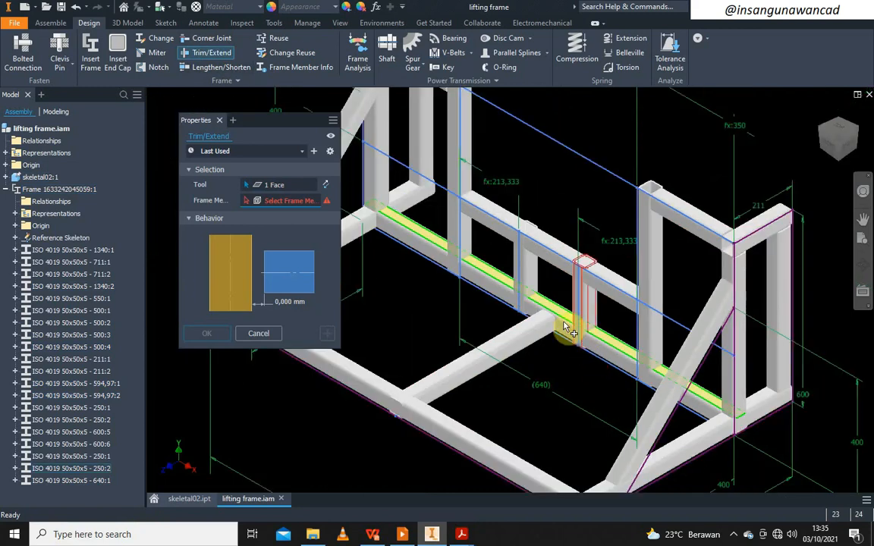
click(726, 394)
click(649, 351)
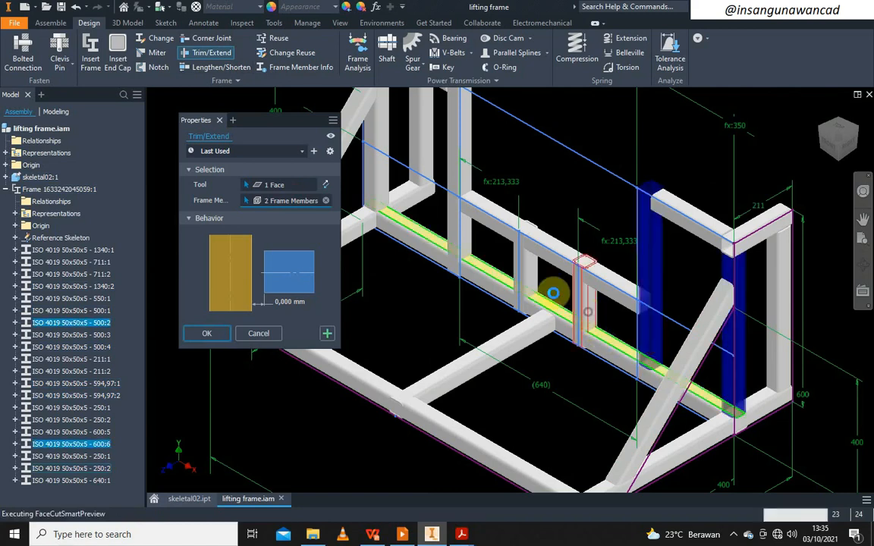
click(553, 293)
click(531, 279)
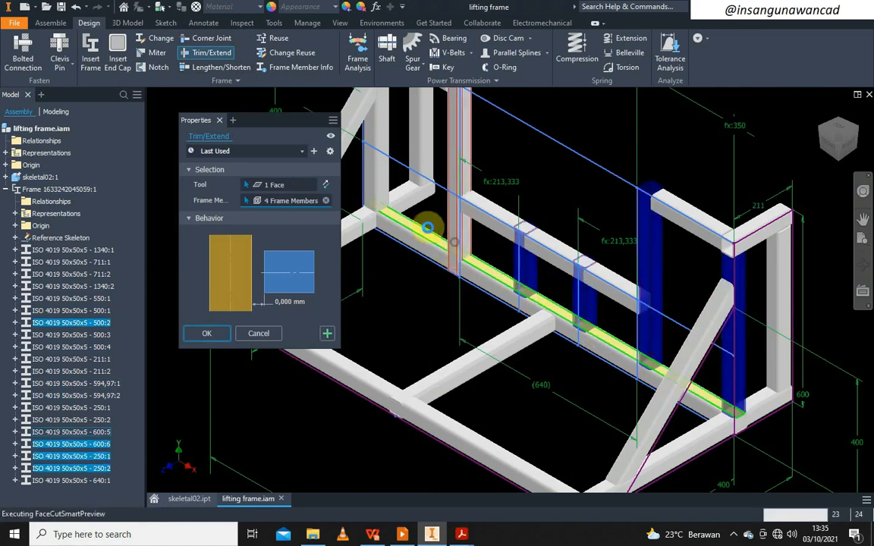
click(428, 228)
click(377, 187)
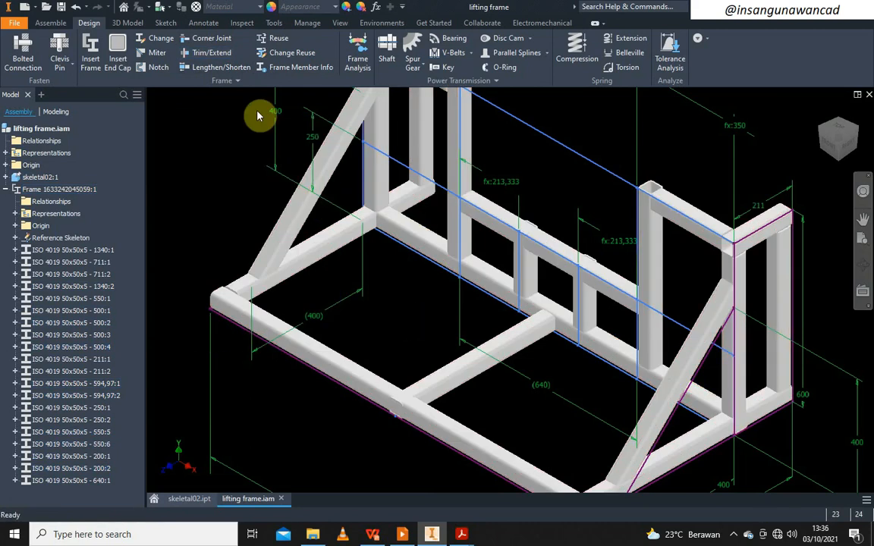
- Trim the central base cross member to the front-facing side face of the rear base beam
click(212, 52)
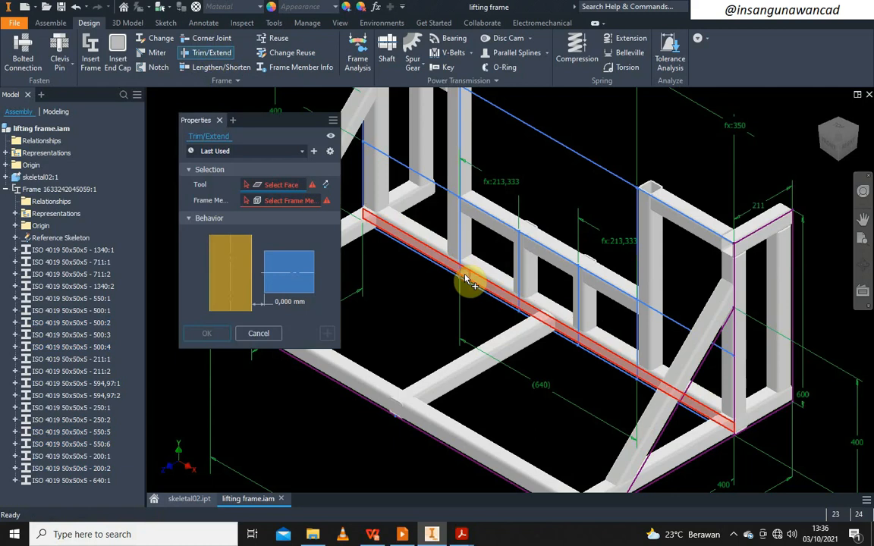
click(468, 279)
click(513, 343)
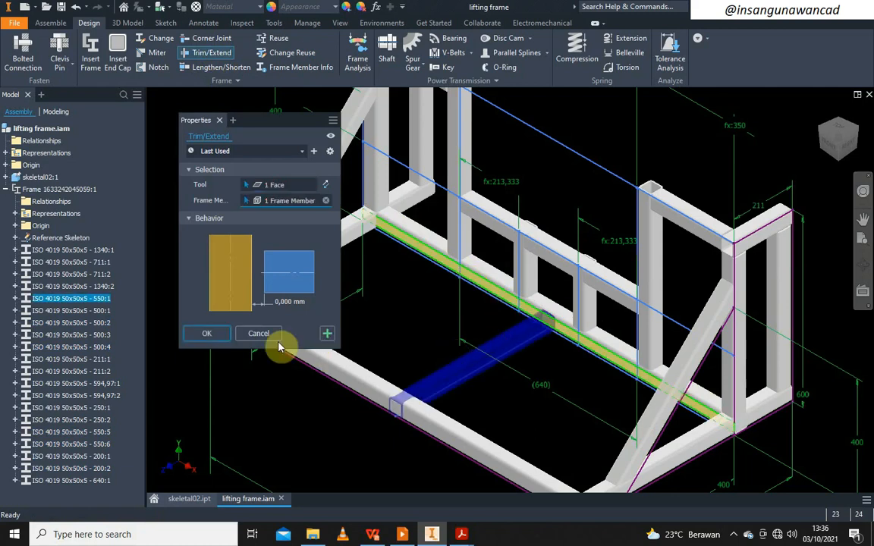
click(210, 334)
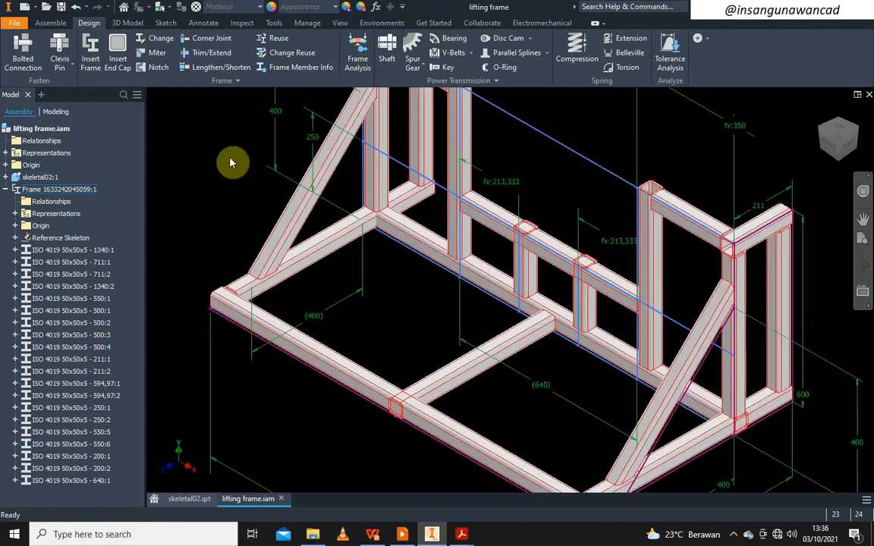
- Trim the other end of the central cross member to the inner face of the front base beam
click(862, 267)
drag(497, 361, 353, 337)
right_click(330, 315)
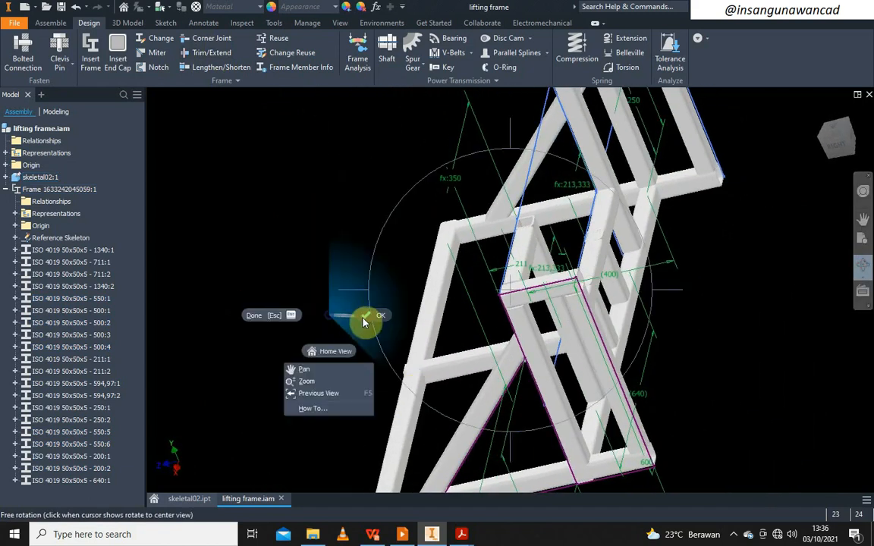
click(367, 323)
click(204, 54)
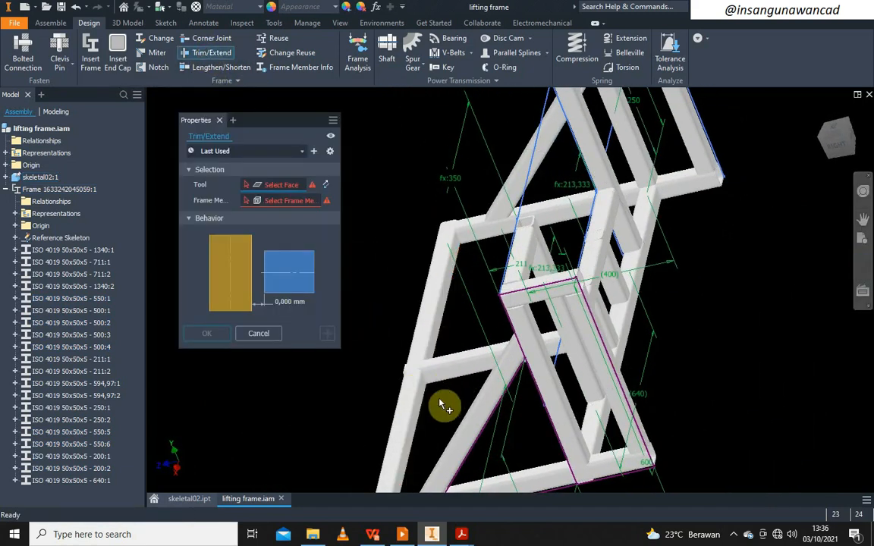
click(424, 402)
click(421, 384)
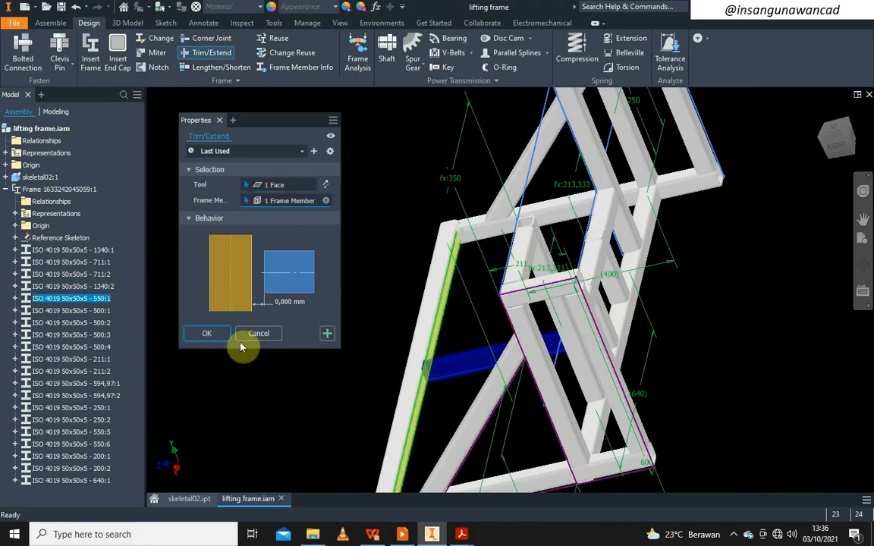
click(210, 333)
- Inspect the frame joints and compare them with the lifting frame drawing in LKS 2020 - M2.pdf in Acrobat Reader
scroll(318, 355, down, 5)
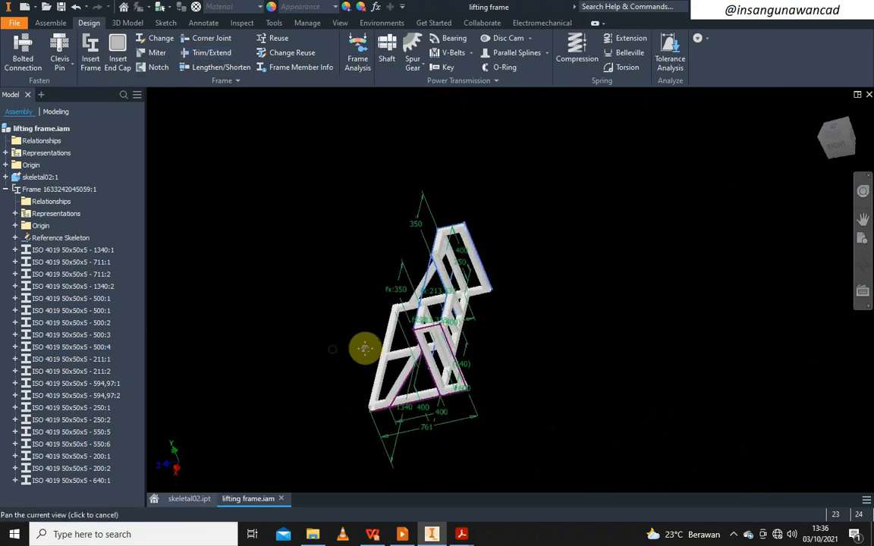
click(821, 112)
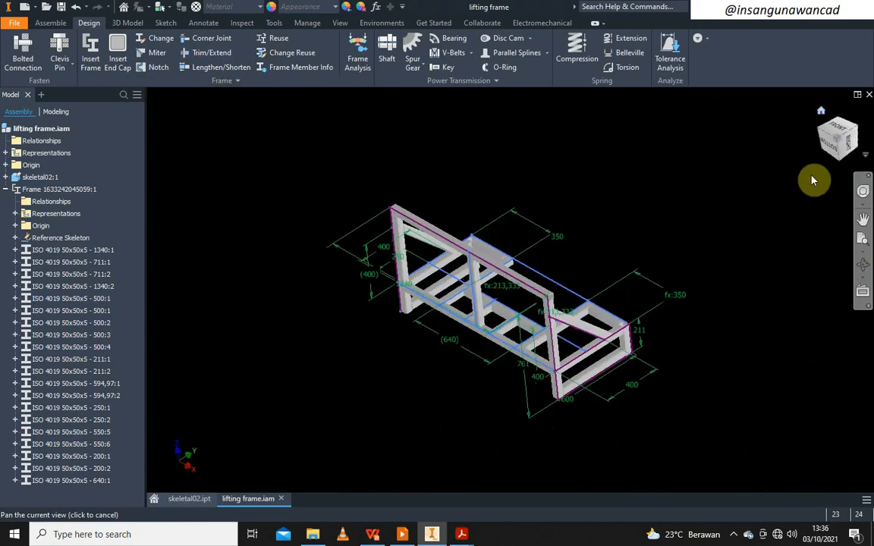
click(844, 140)
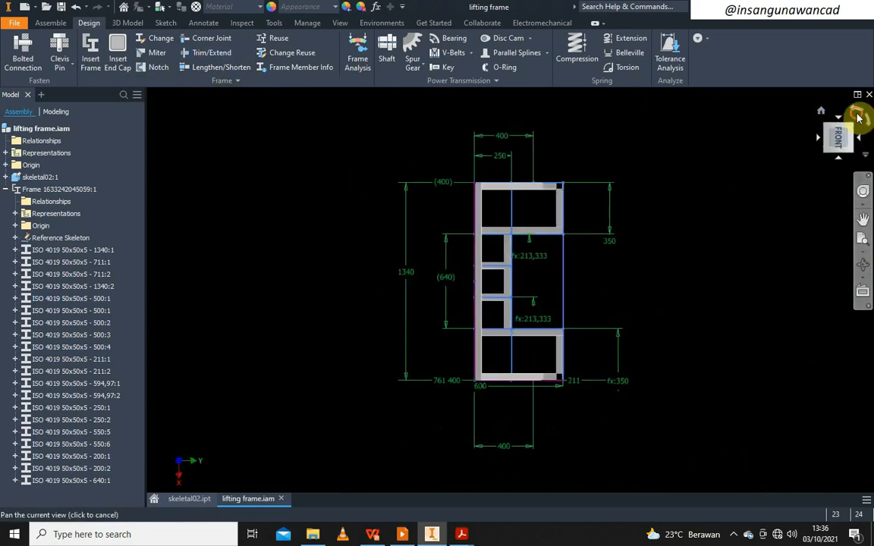
click(857, 137)
click(850, 129)
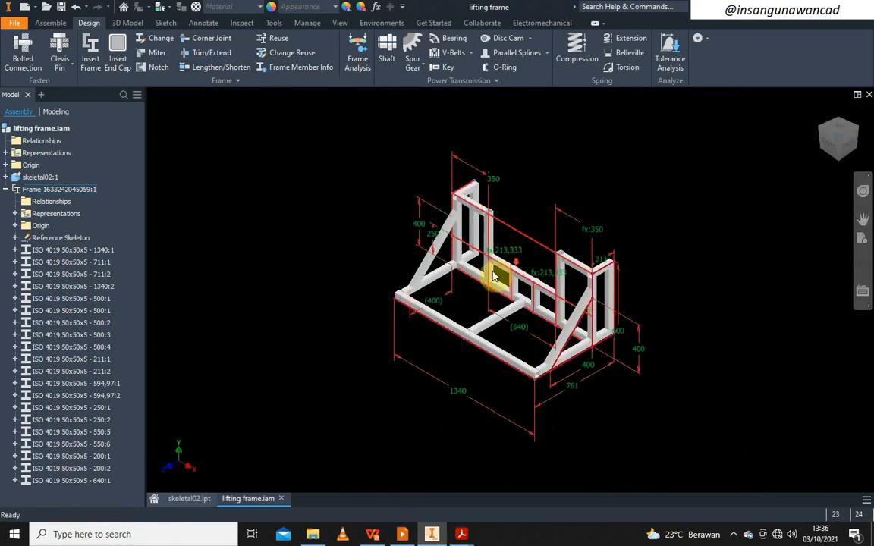
scroll(471, 244, up, 5)
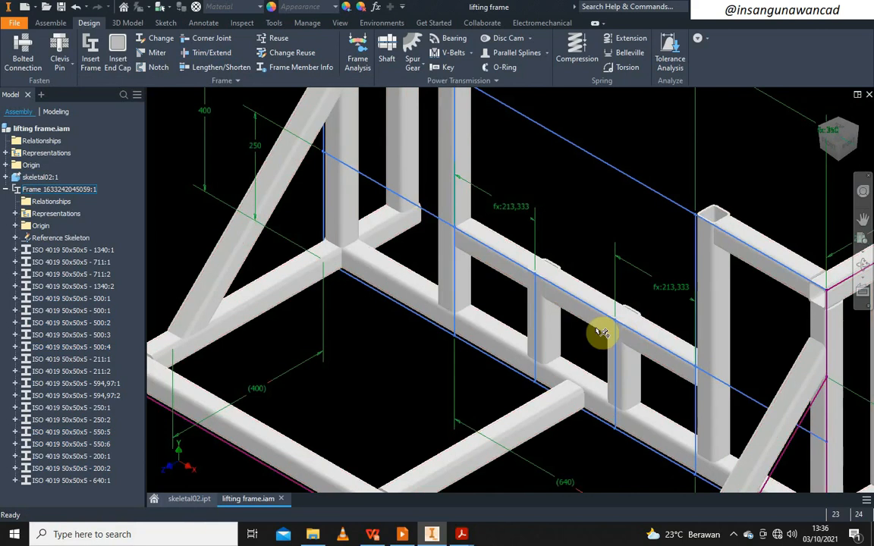
scroll(592, 313, down, 4)
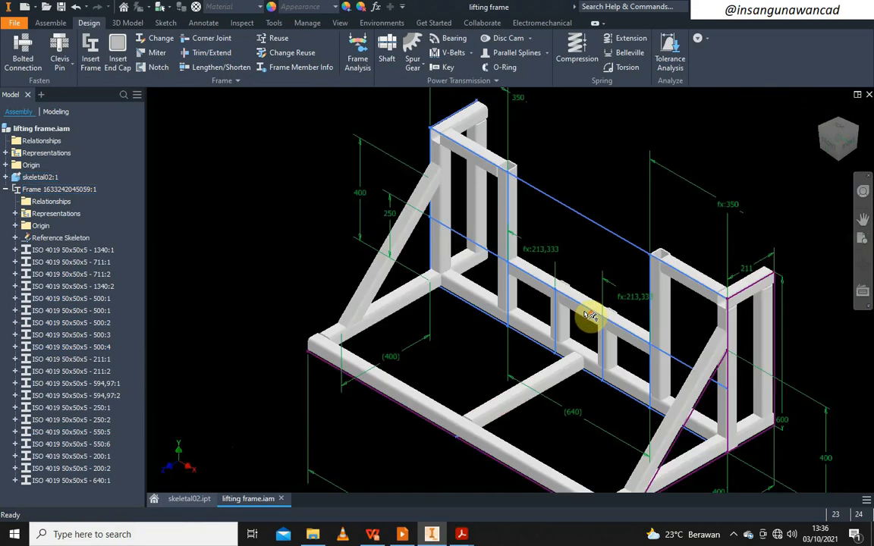
mouse_move(461, 534)
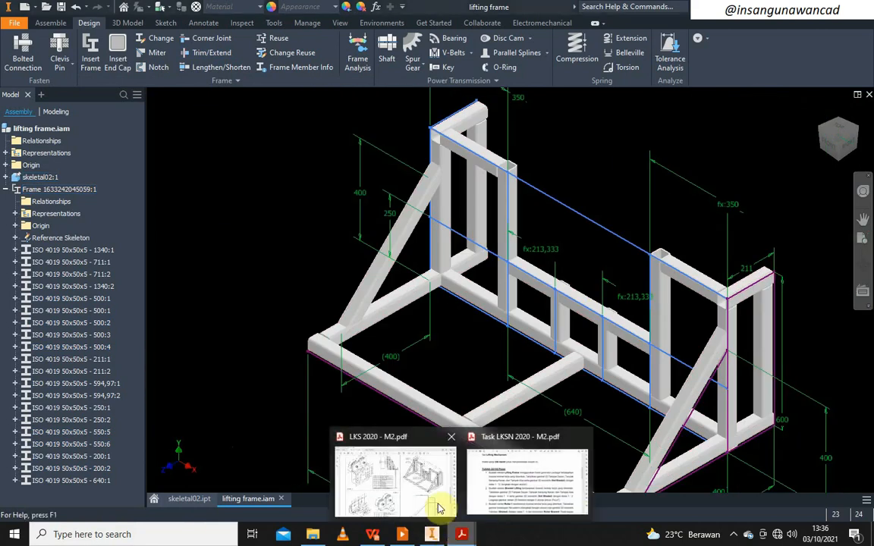
click(431, 497)
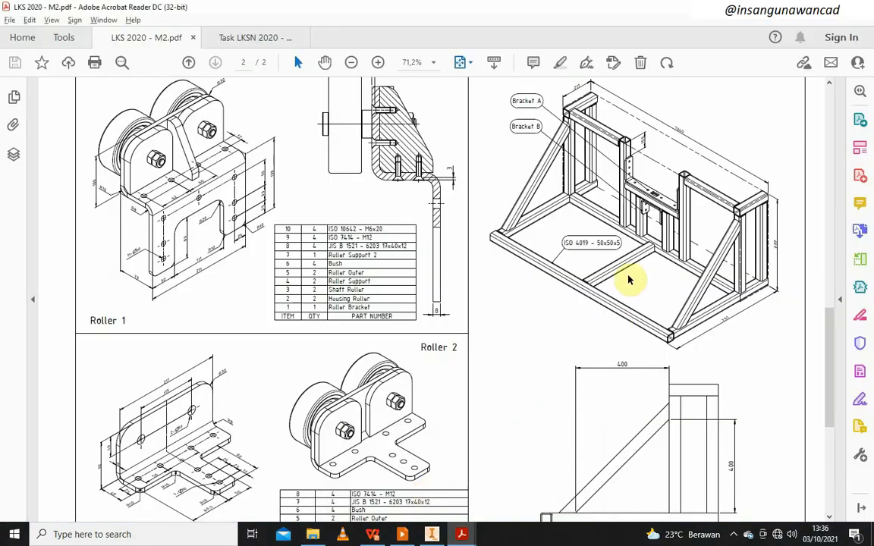
click(435, 535)
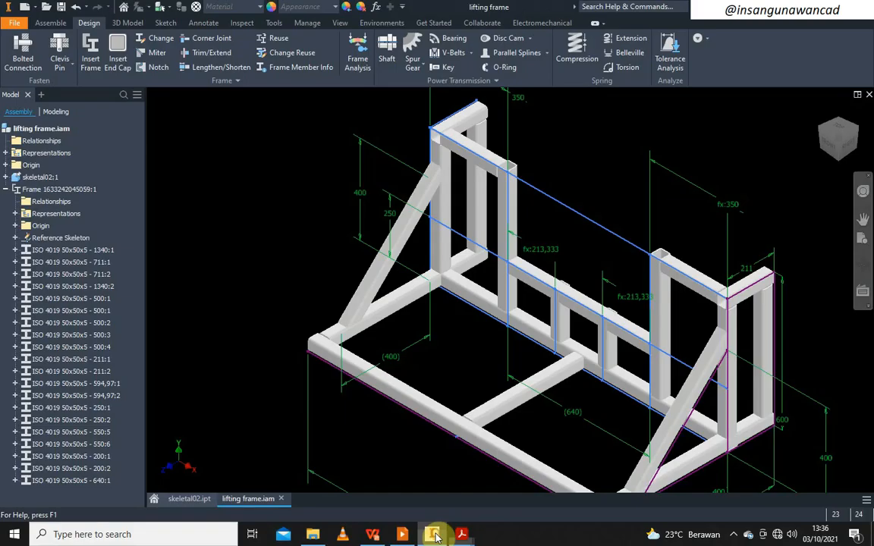
- Trim the two short middle uprights to the underside of the horizontal beam above them
click(863, 267)
drag(503, 344, 517, 134)
right_click(511, 148)
click(555, 152)
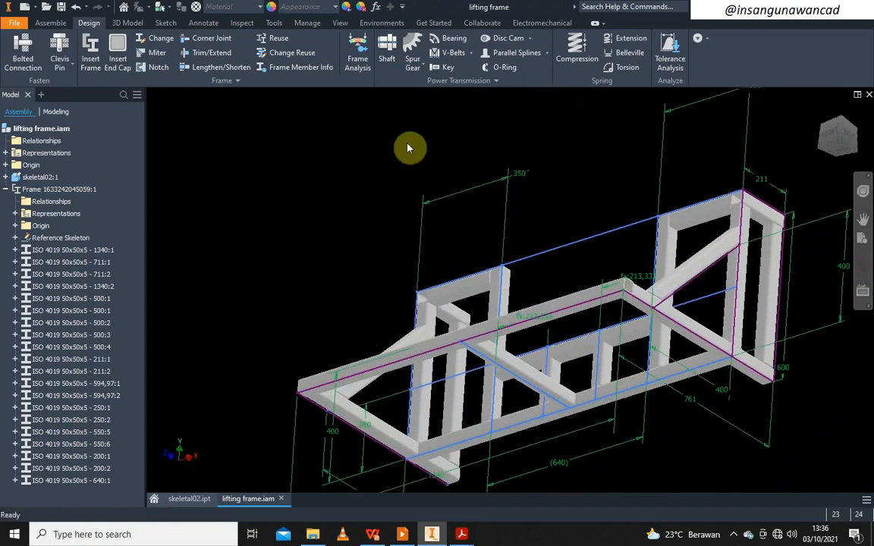
scroll(557, 248, down, 6)
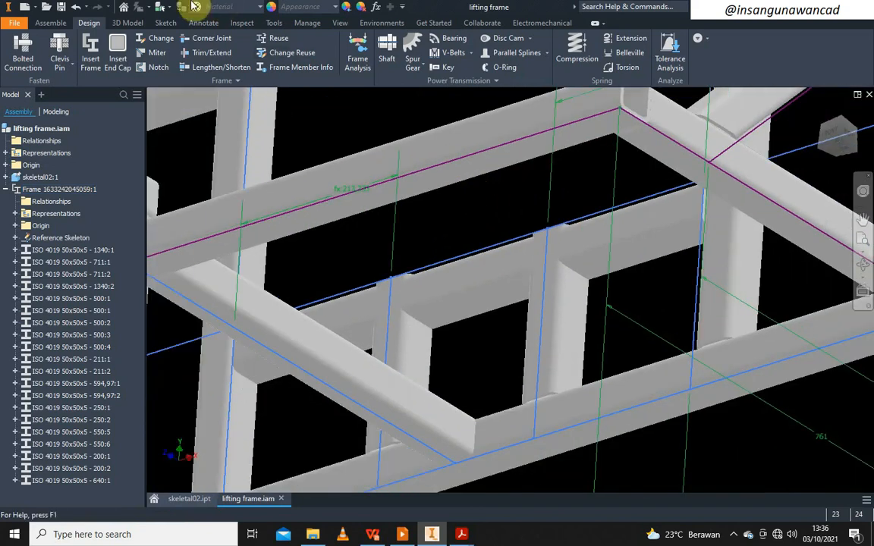
click(207, 52)
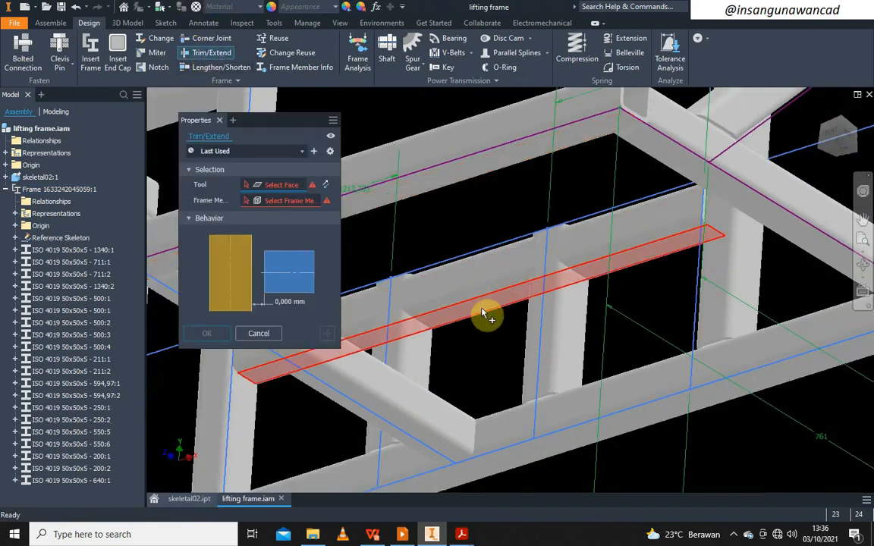
click(610, 271)
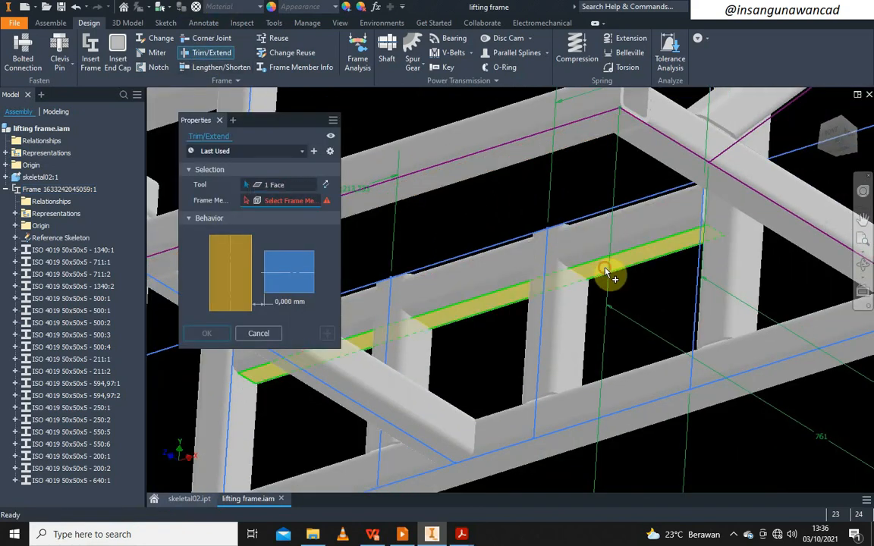
click(558, 364)
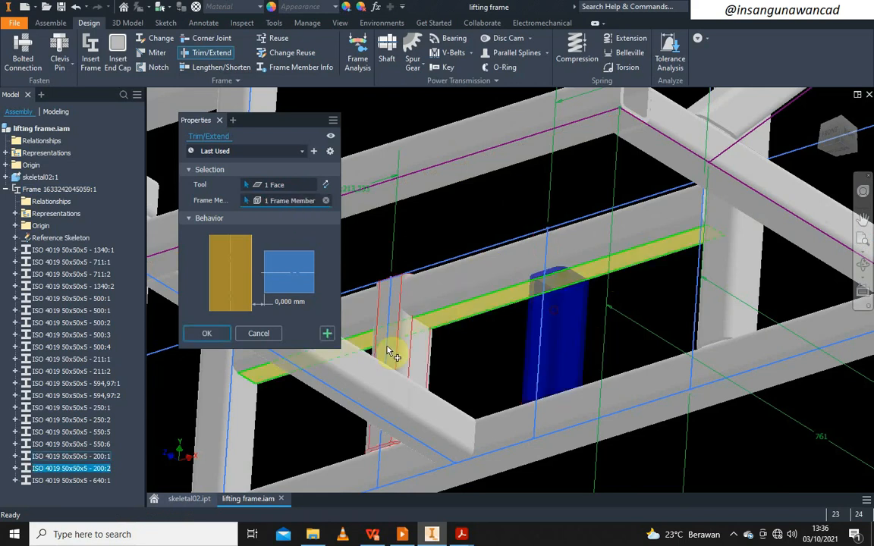
click(406, 353)
click(216, 336)
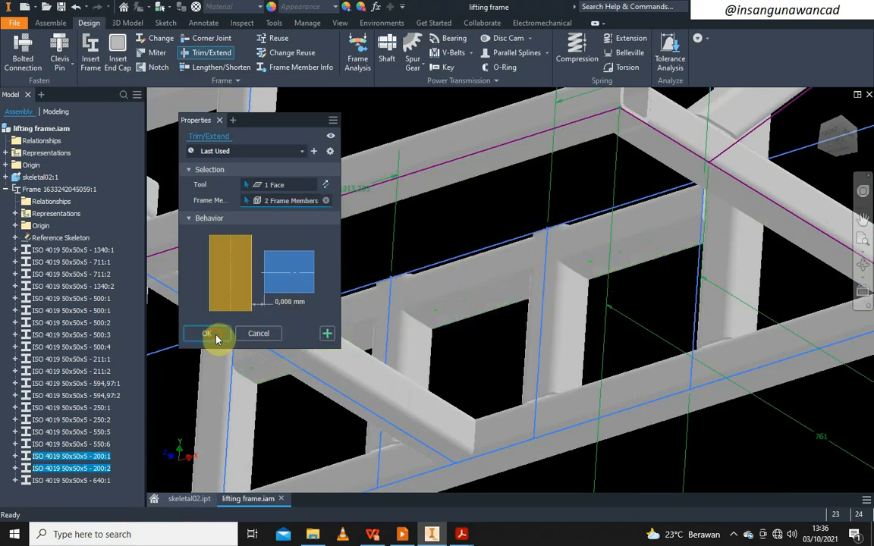
- Restore the home view and hide the skeletal02 sketch part so only the frame members show
scroll(462, 254, down, 4)
middle_drag(497, 194, 535, 152)
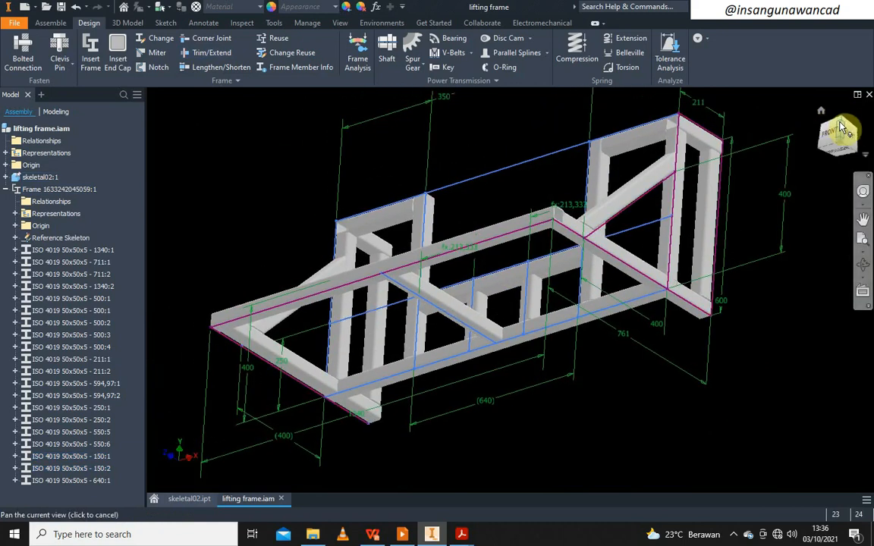
click(840, 124)
click(844, 122)
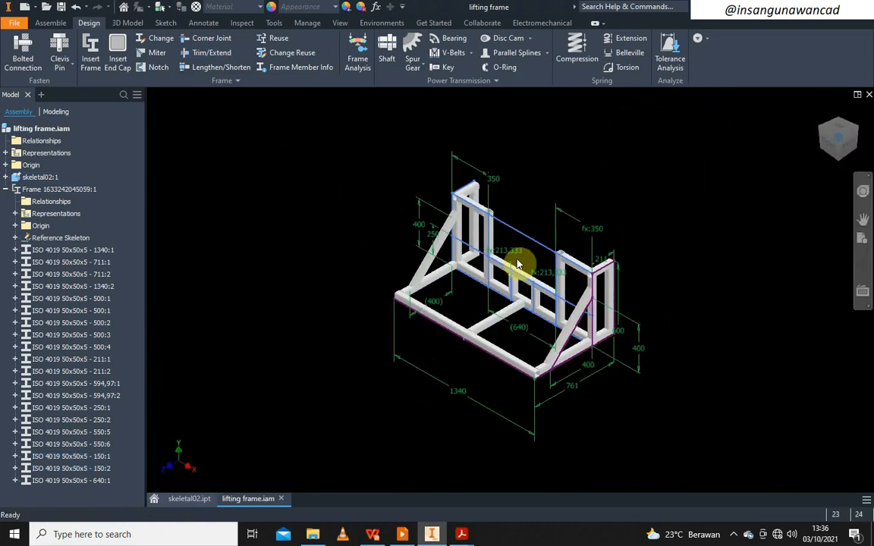
scroll(518, 264, up, 2)
right_click(249, 146)
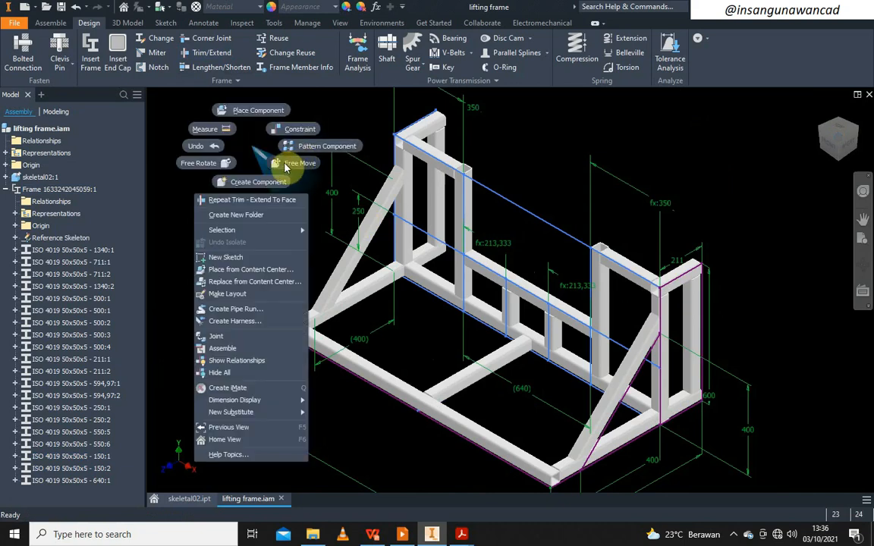
key(Escape)
click(32, 188)
click(36, 177)
right_click(38, 177)
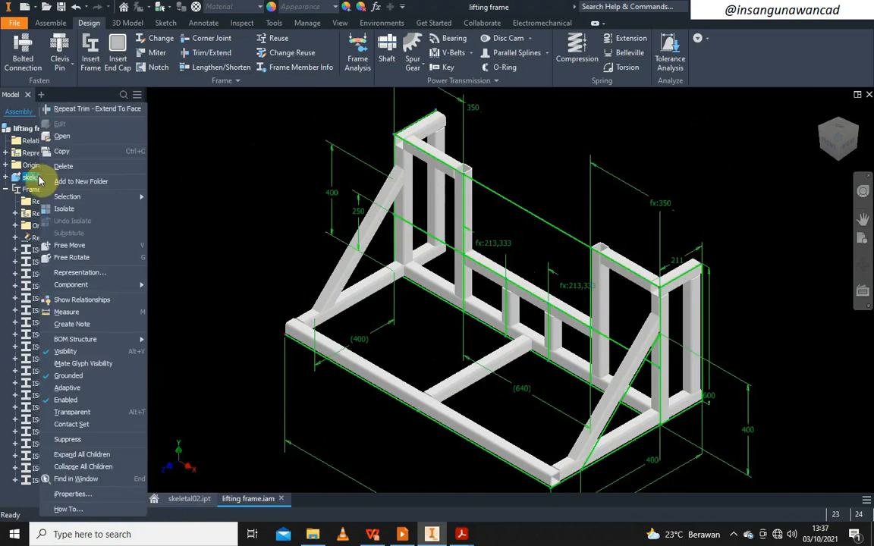
click(90, 352)
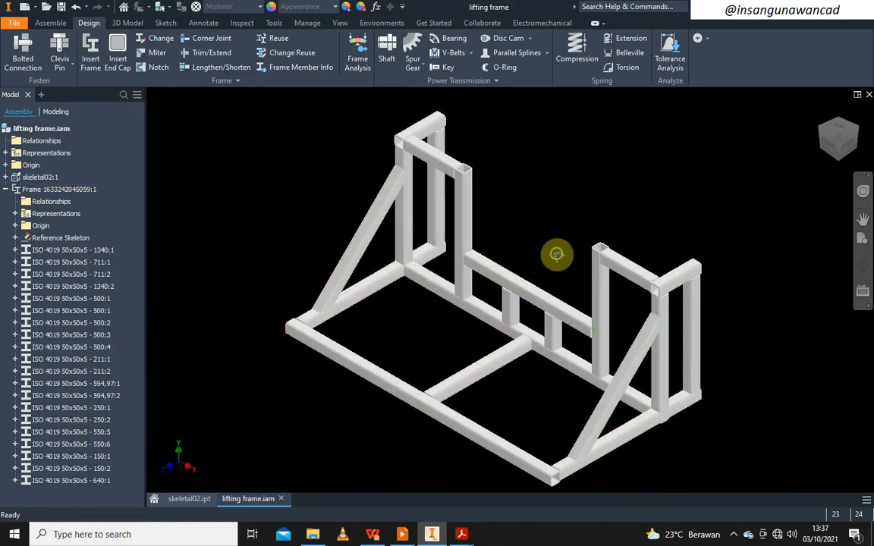
scroll(558, 257, down, 2)
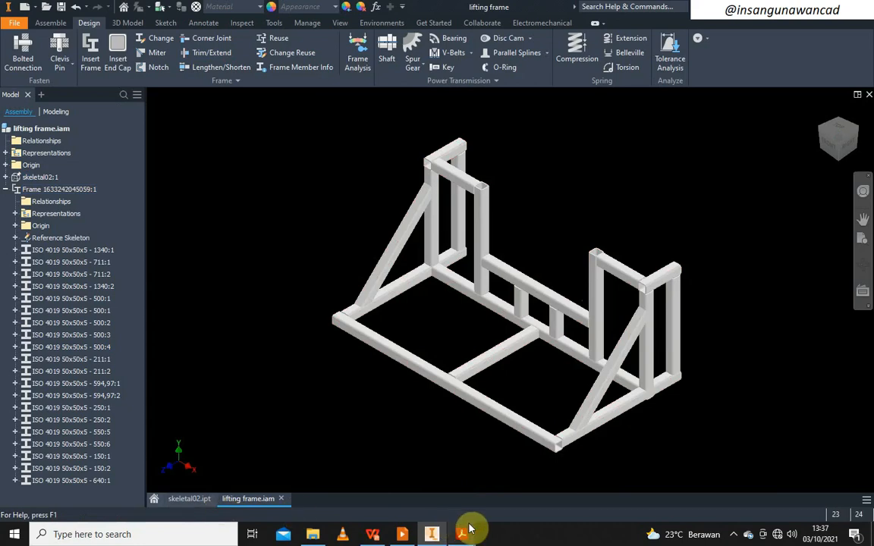
- Check the frame's middle section and uprights against the lifting frame drawing in LKS 2020 - M2.pdf in Acrobat Reader, returning to Inventor
mouse_move(462, 533)
click(429, 474)
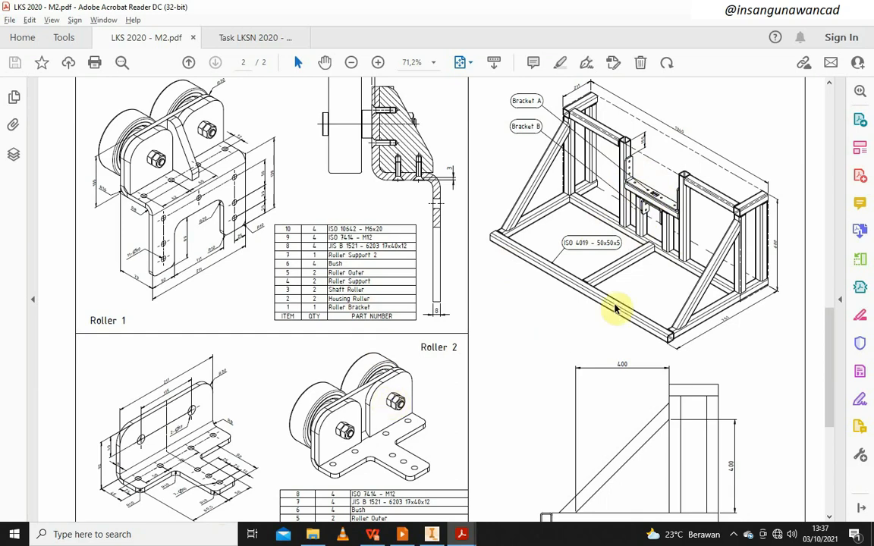
scroll(687, 220, down, 1)
scroll(683, 182, up, 1)
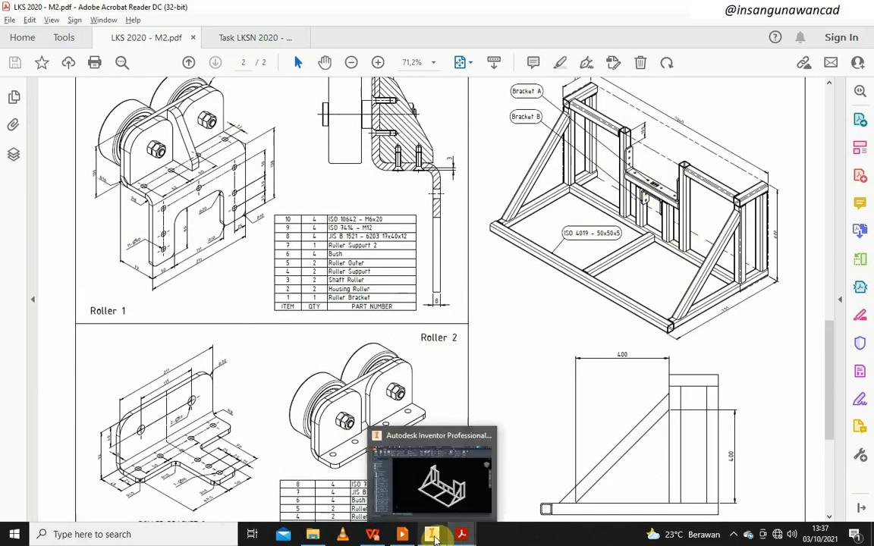
click(432, 535)
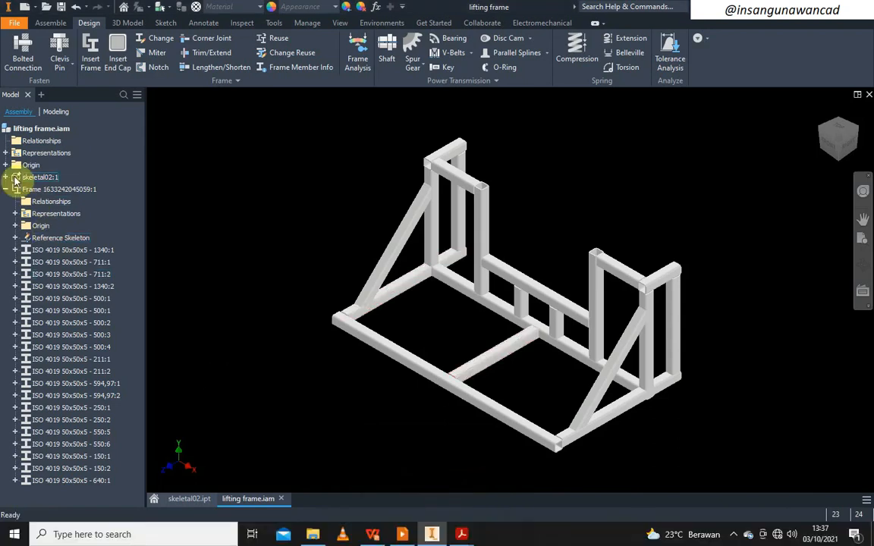
click(7, 178)
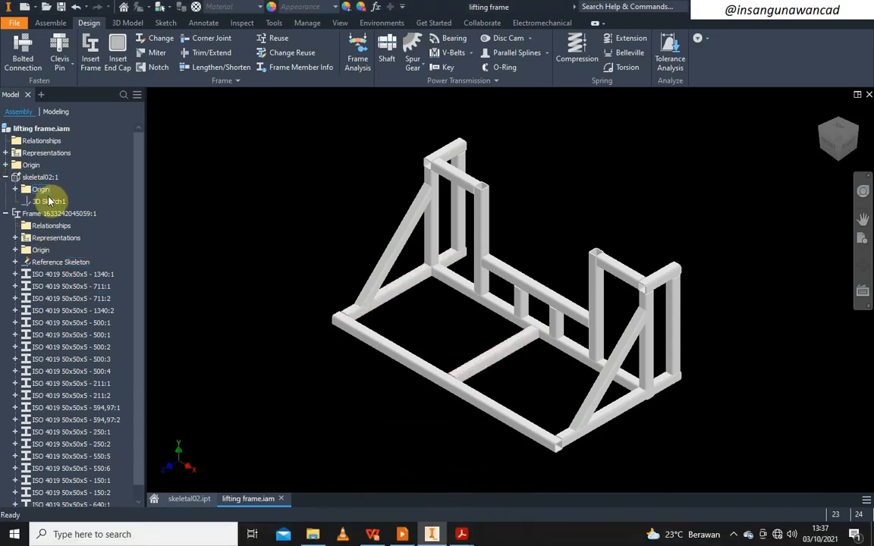
click(49, 201)
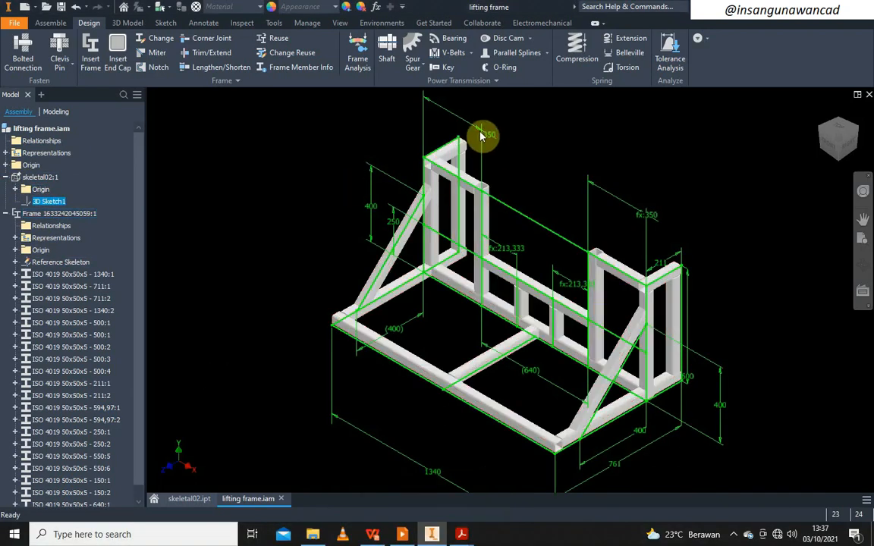
click(72, 193)
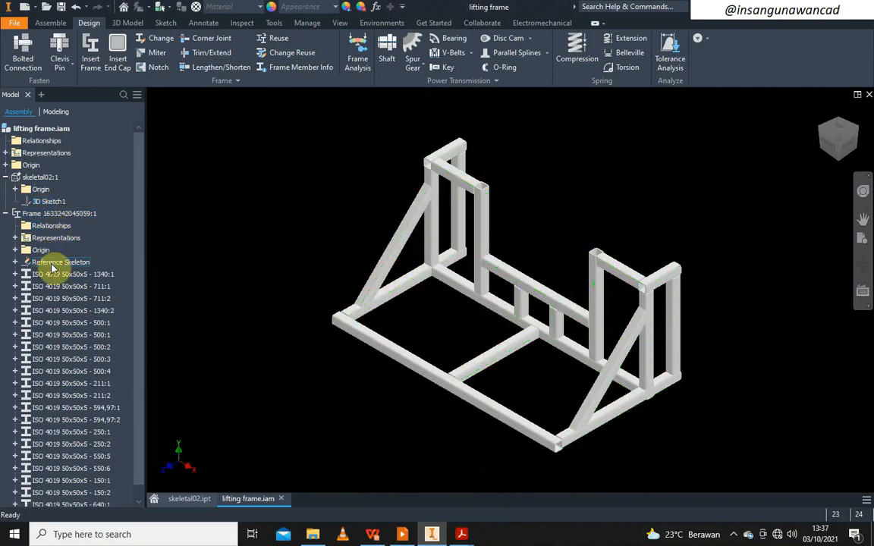
double_click(46, 261)
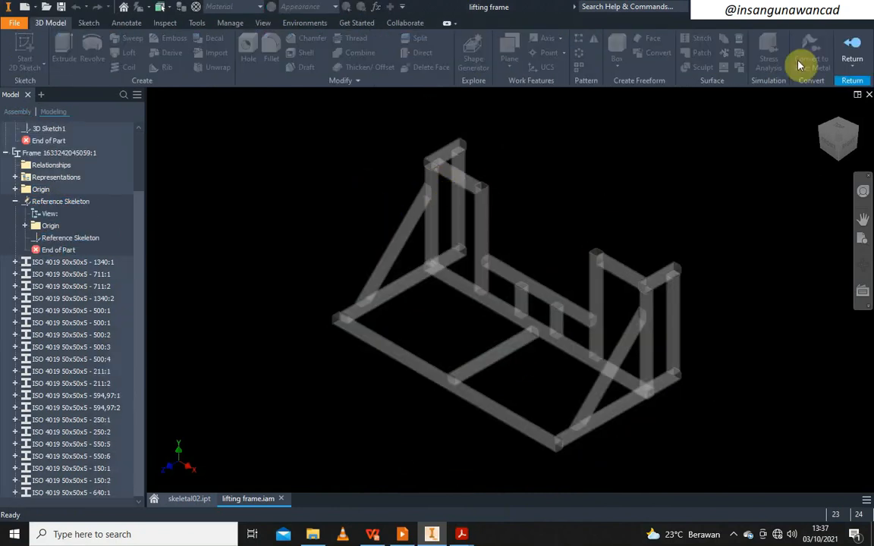
click(861, 44)
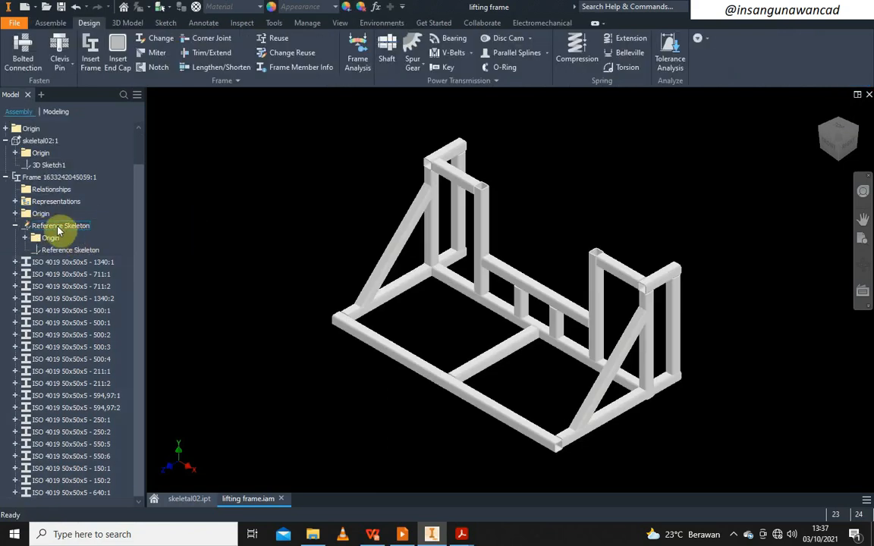
- Show the skeletal02 sketch part, open it and set the spacing between the rear corner upright and the tall inner upright to 400 mm
right_click(35, 140)
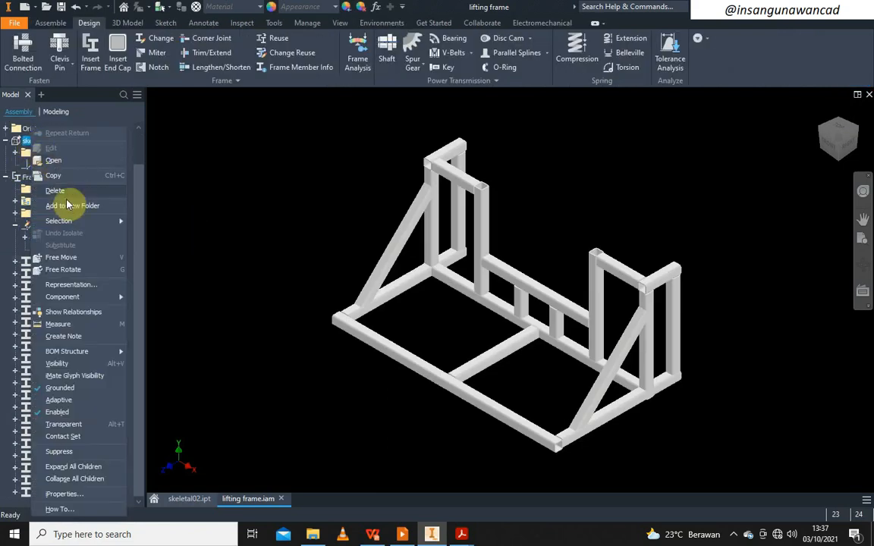
click(73, 364)
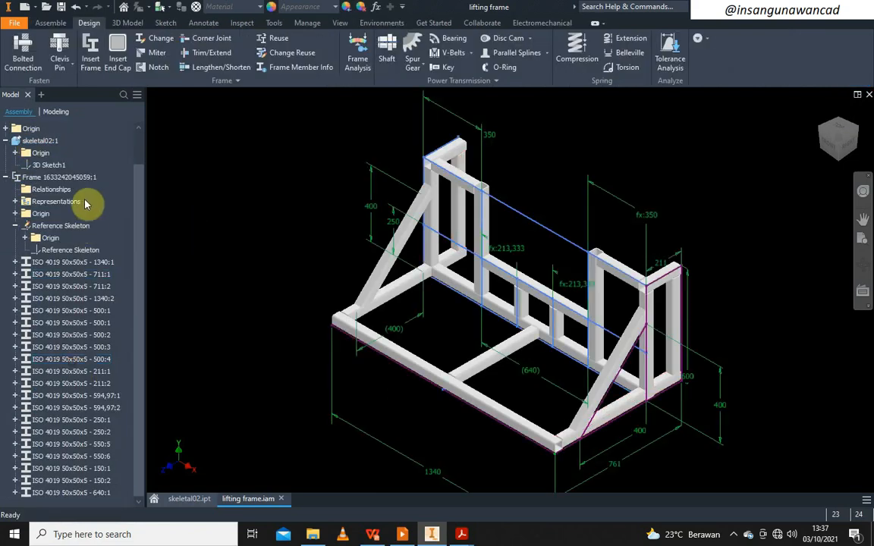
double_click(469, 124)
double_click(494, 176)
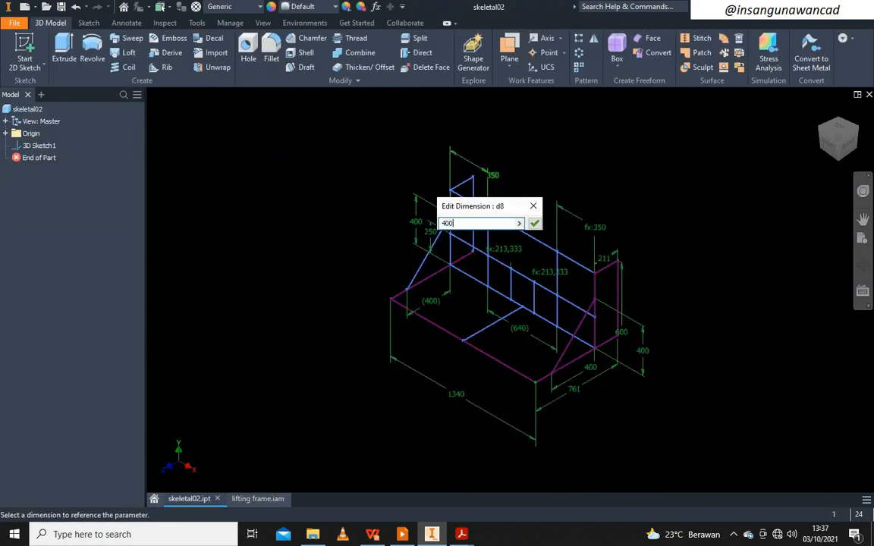
key(Return)
- Set the height of the middle horizontal beam line in the skeleton sketch to 350 mm and update the lifting frame assembly
drag(505, 175, 430, 230)
text(3)
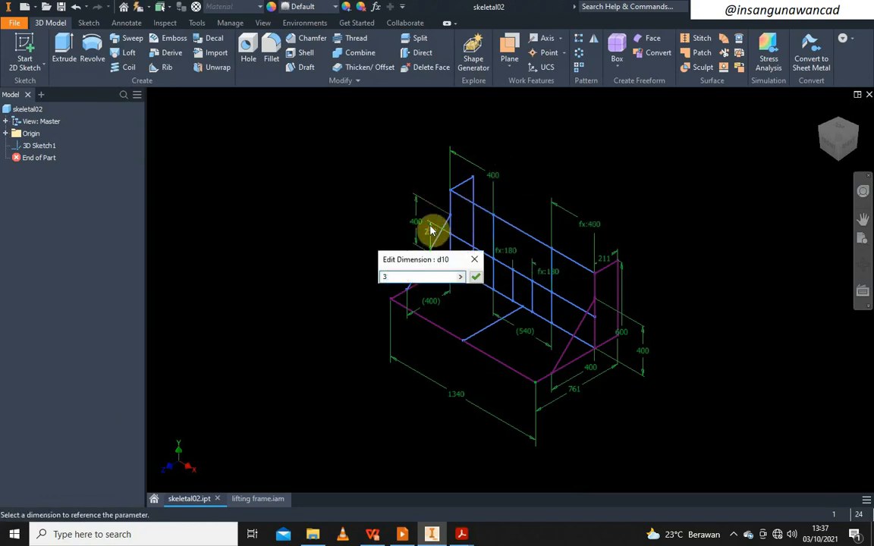
text(50)
key(Return)
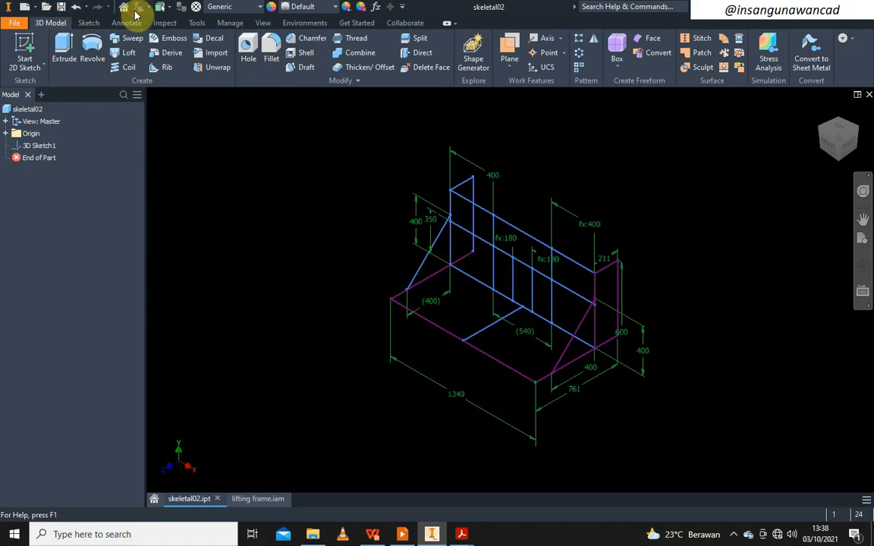
click(260, 500)
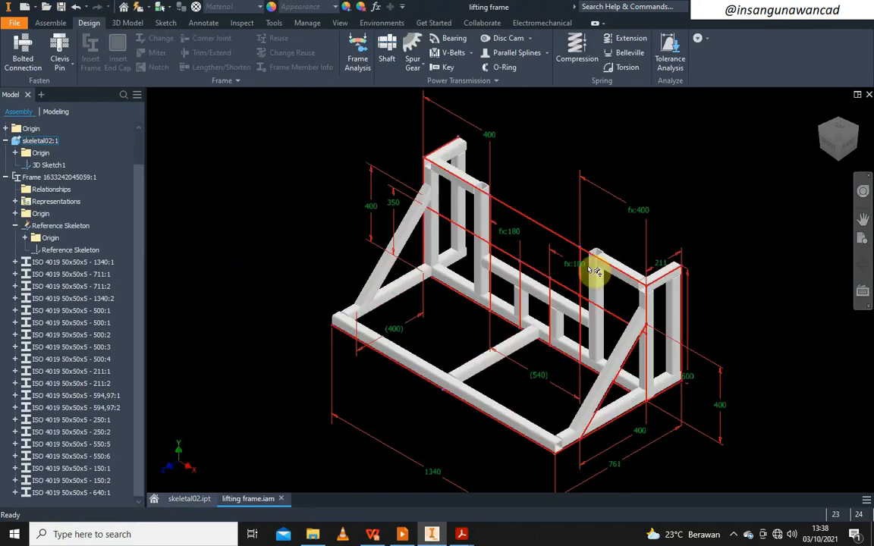
click(140, 8)
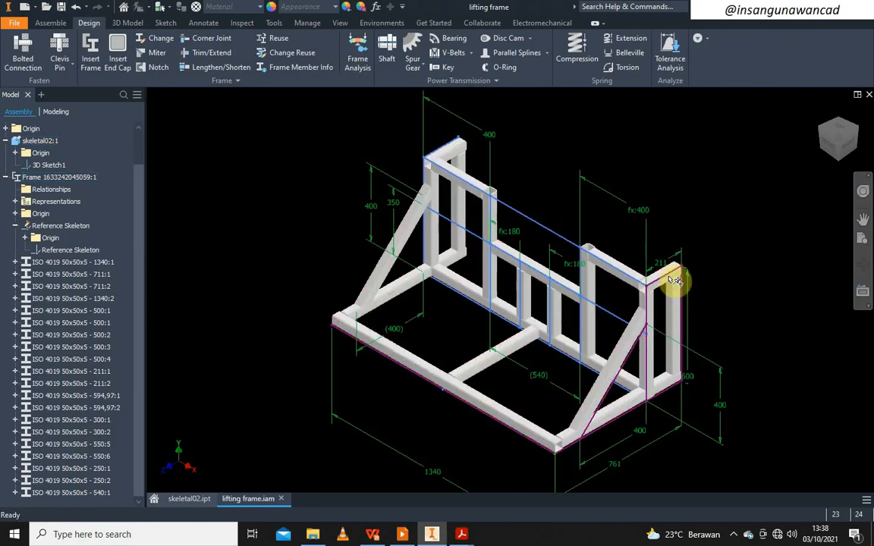
- Hide the skeletal02 sketch part and save lifting frame.iam together with all its changed dependent files
scroll(652, 308, up, 3)
scroll(622, 281, down, 5)
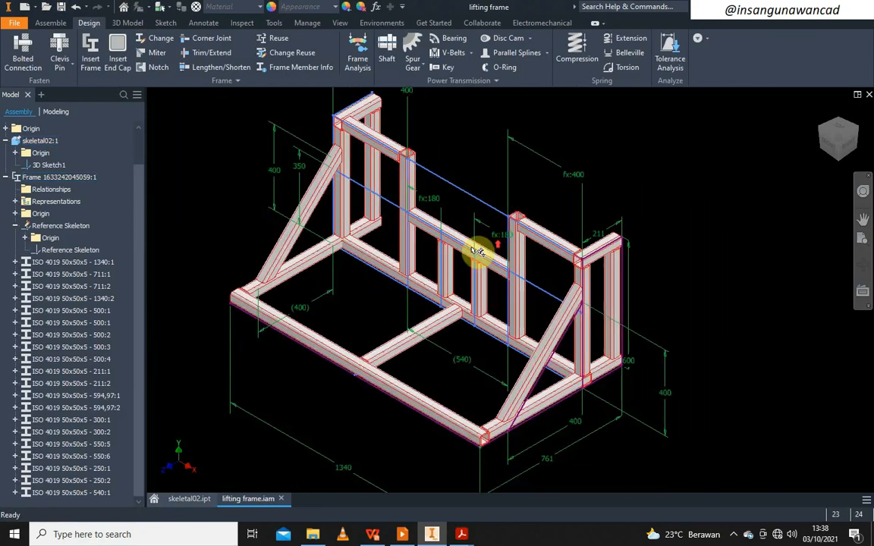
middle_drag(395, 166, 445, 201)
scroll(433, 191, down, 2)
scroll(455, 201, up, 2)
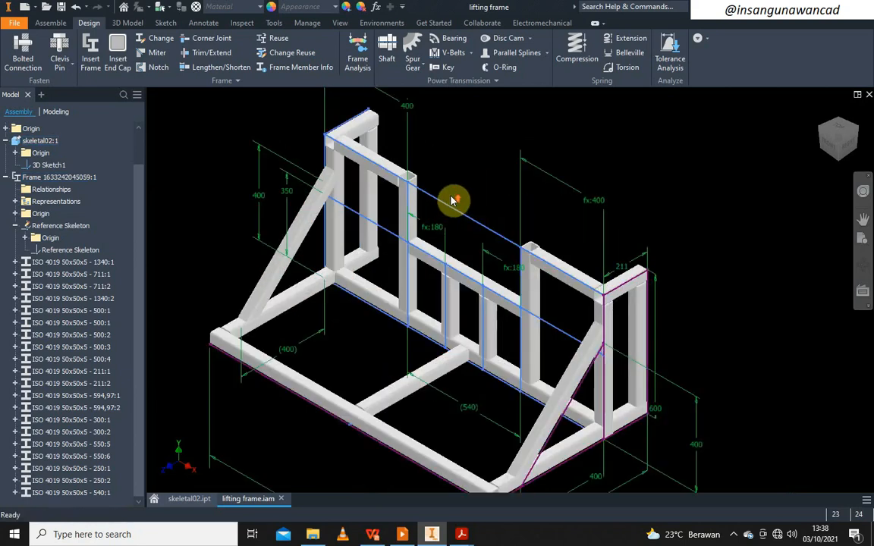
scroll(450, 201, down, 2)
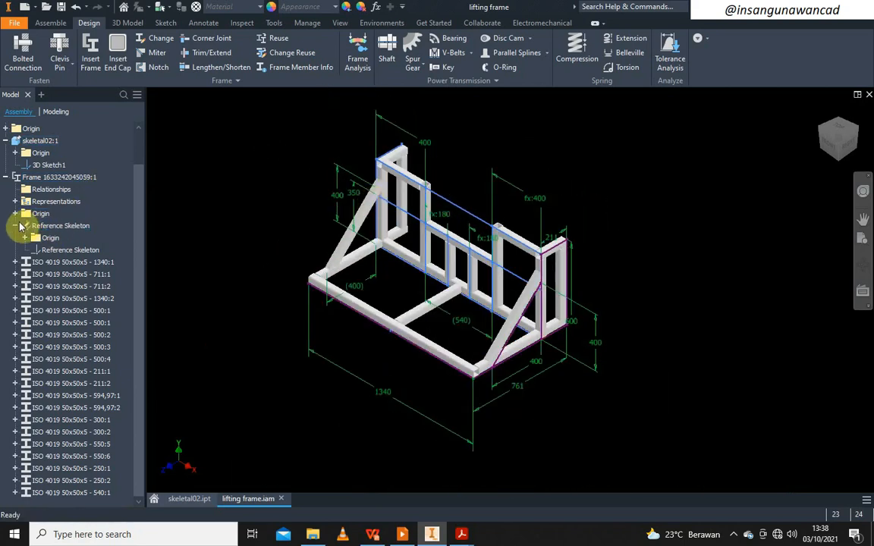
click(18, 225)
click(7, 202)
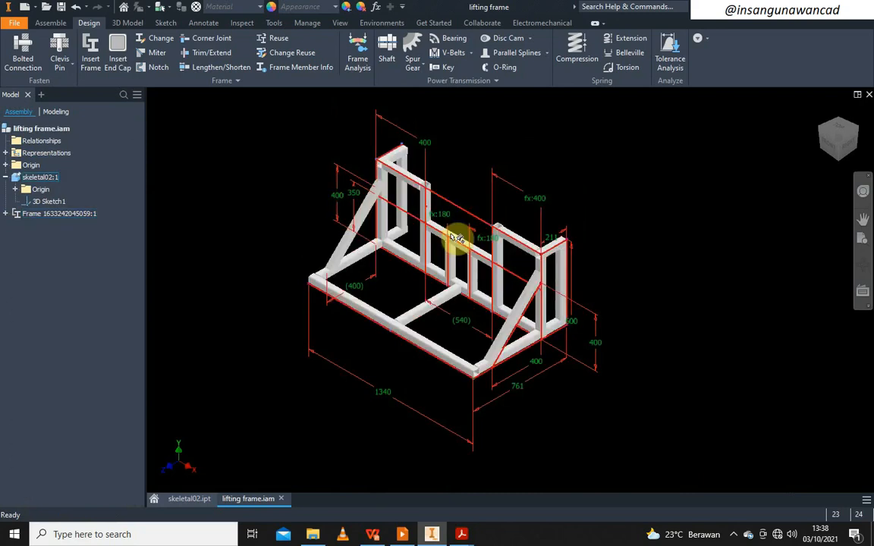
right_click(54, 180)
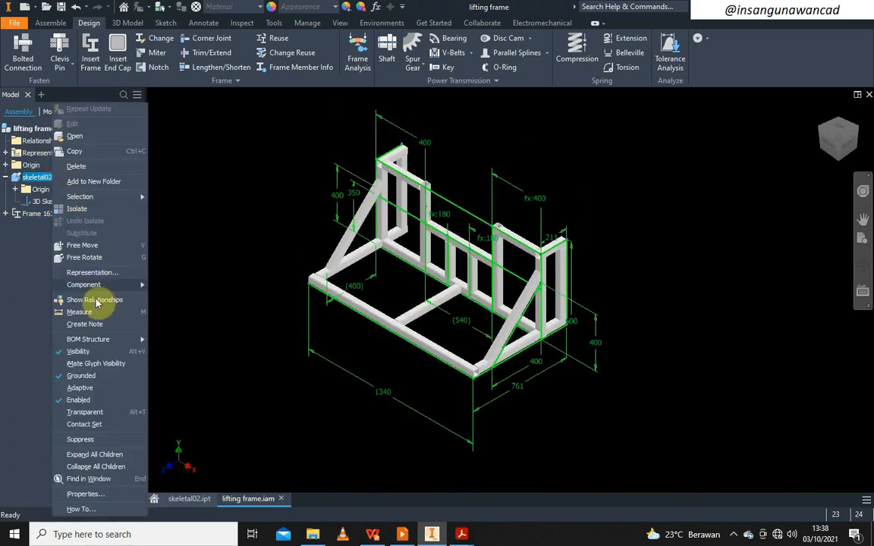
click(105, 353)
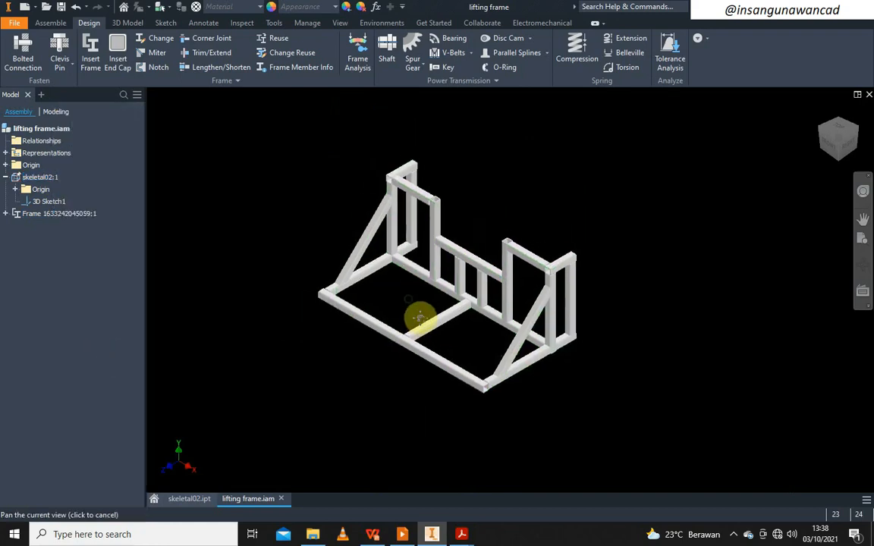
click(60, 6)
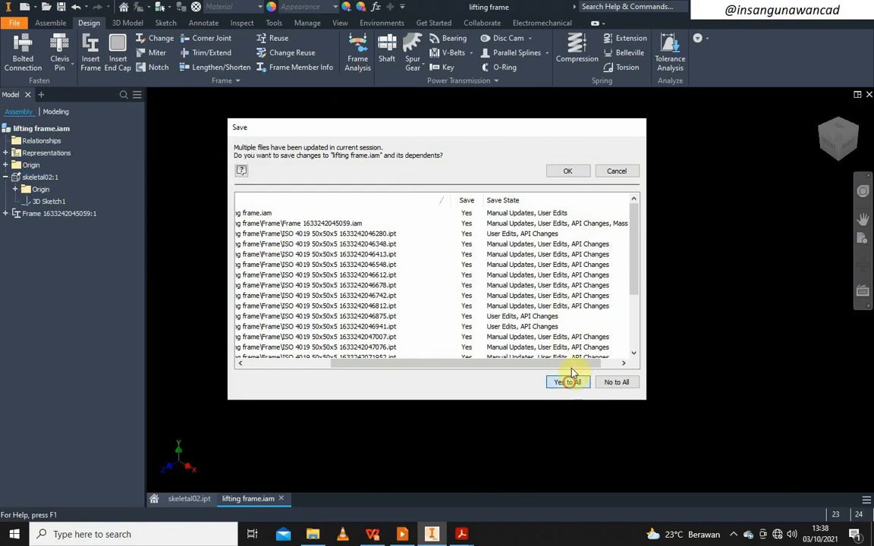
click(568, 171)
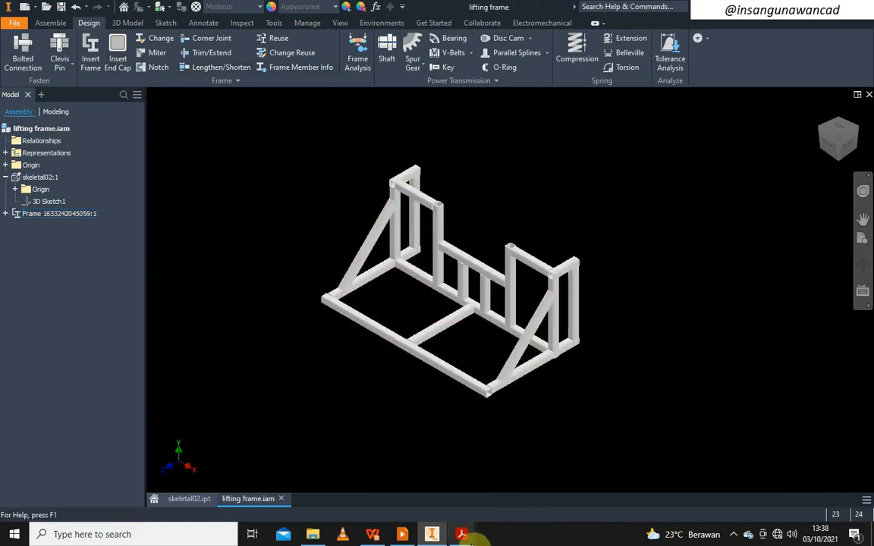
- Insert a 5 mm thick mild steel end cap with sharp corners on the open right end of the front base beam
click(118, 47)
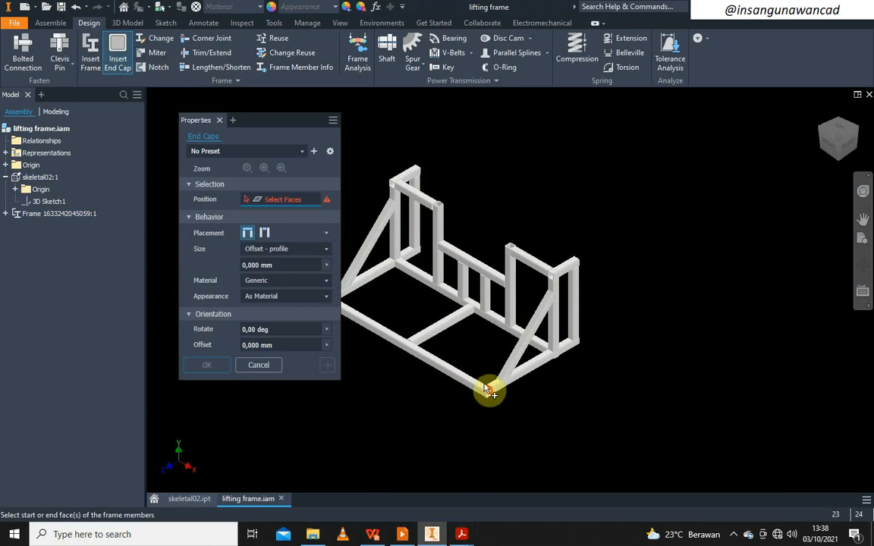
scroll(487, 389, up, 5)
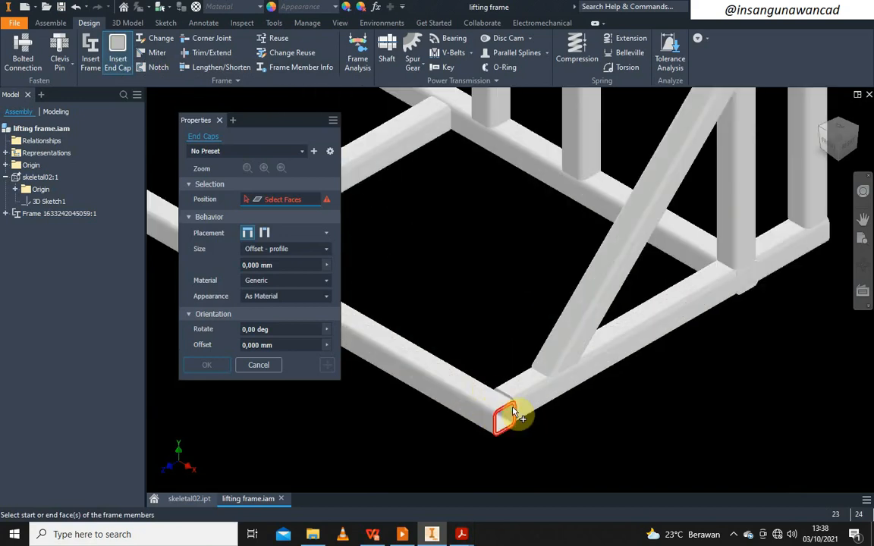
click(513, 412)
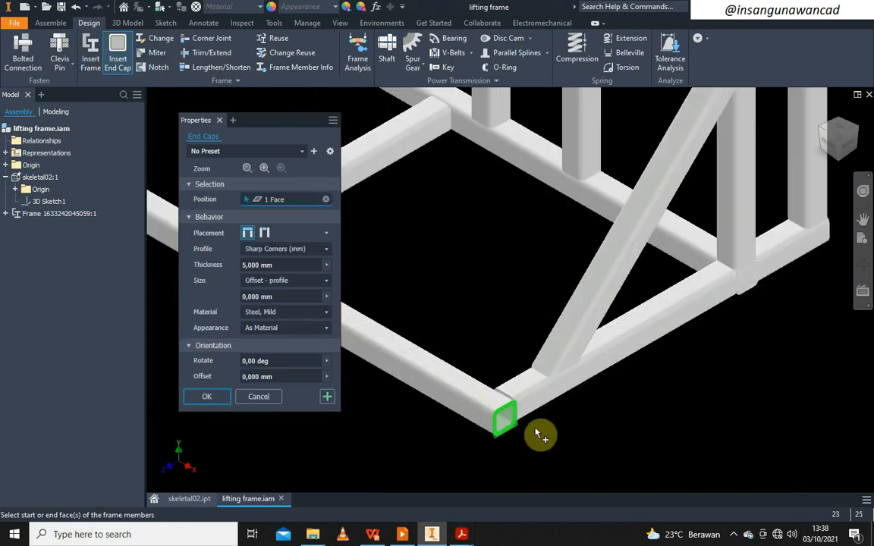
scroll(460, 425, up, 2)
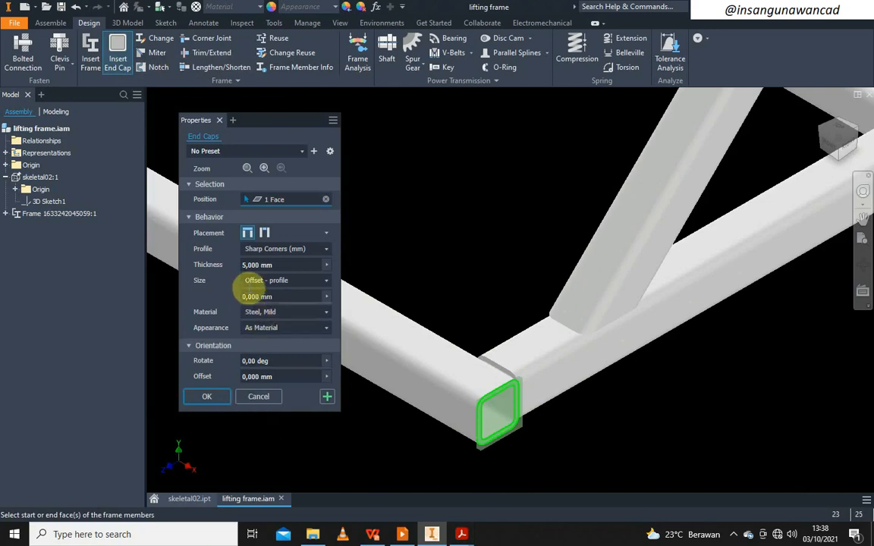
click(206, 397)
click(596, 324)
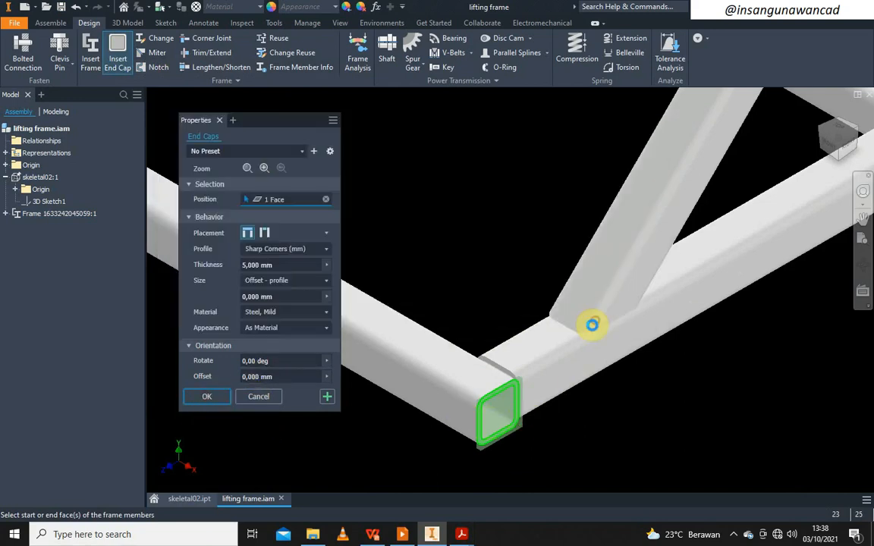
scroll(506, 438, up, 2)
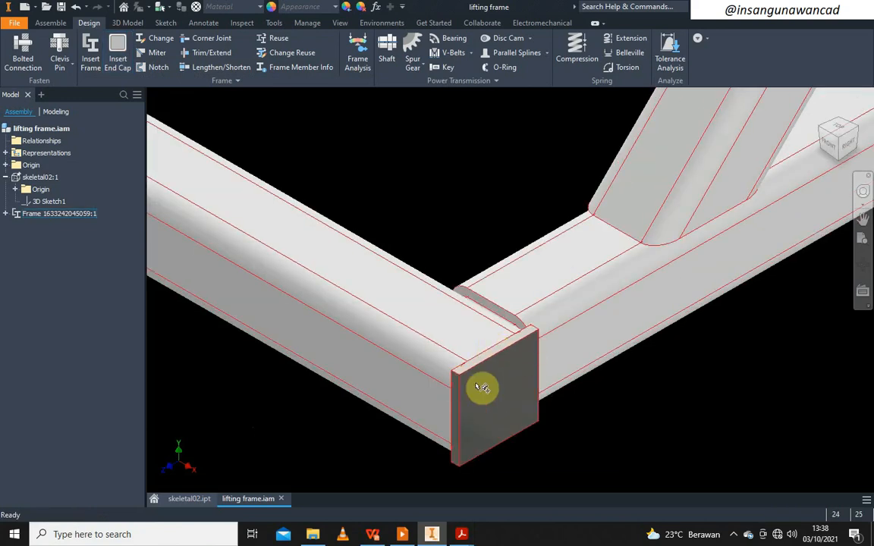
- Insert a 5 mm thick mild steel end cap with 5 mm filleted corners on the open top of the right tall inner upright
scroll(484, 390, down, 5)
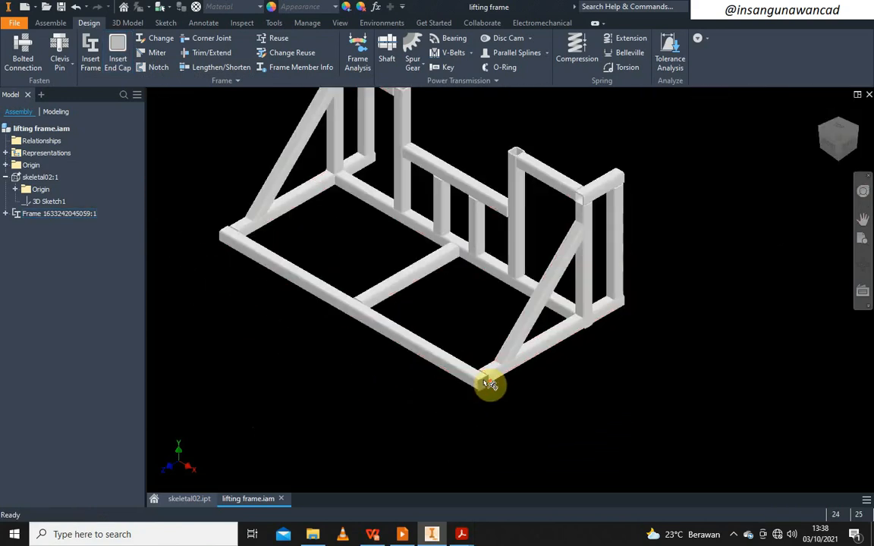
click(116, 52)
scroll(520, 150, up, 4)
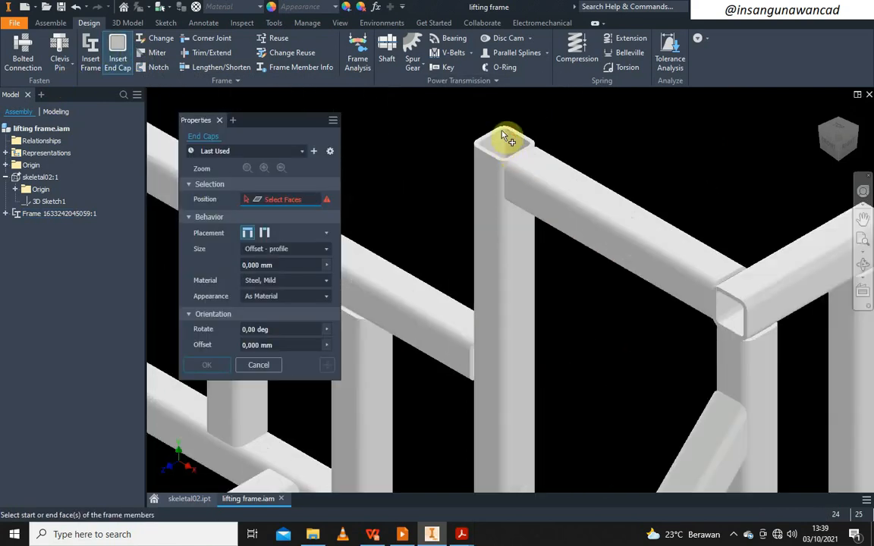
click(503, 134)
click(315, 250)
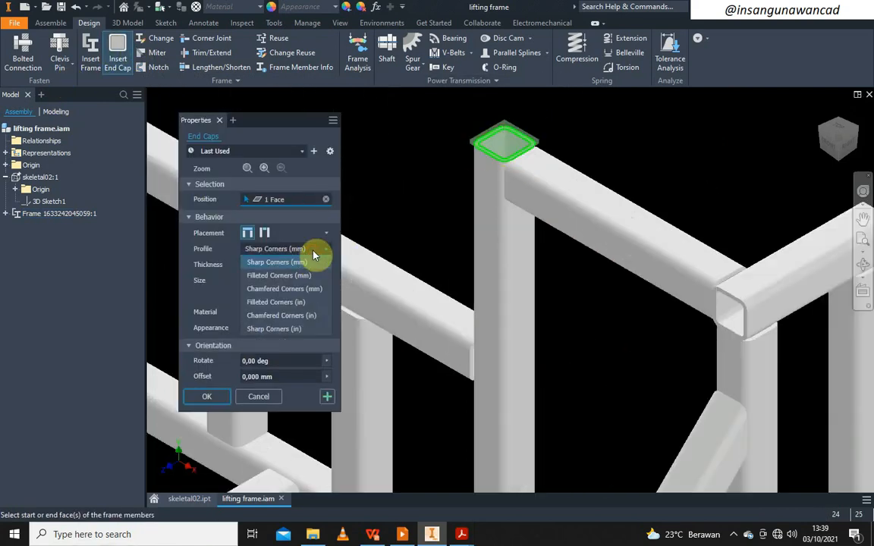
click(307, 276)
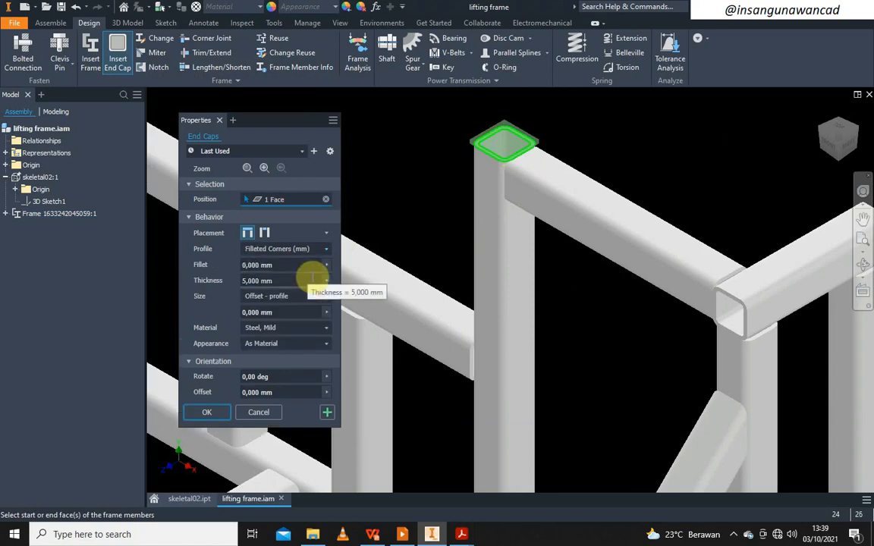
drag(294, 264, 202, 274)
text(5)
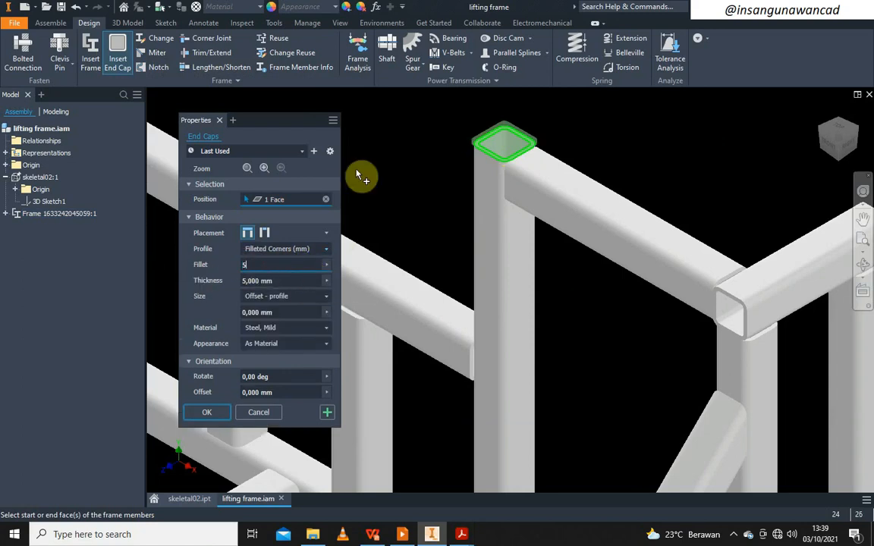
scroll(470, 139, up, 5)
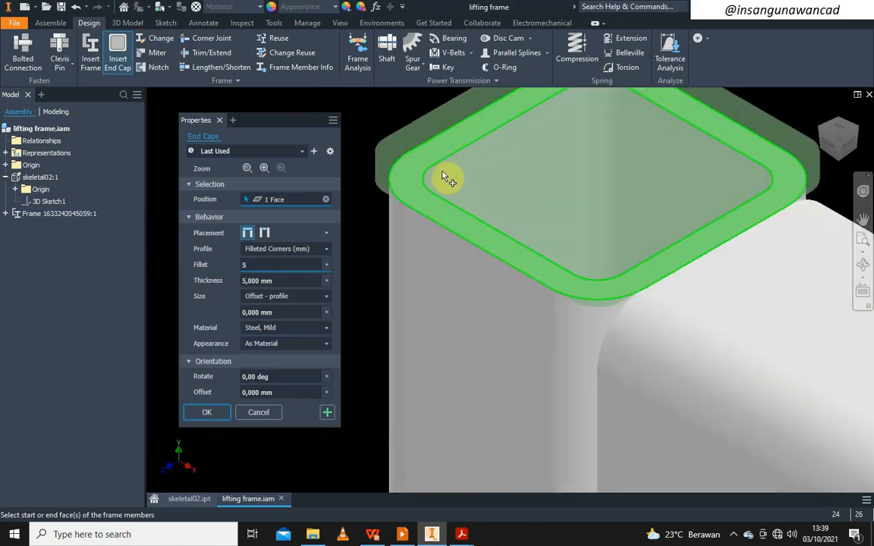
scroll(445, 177, down, 2)
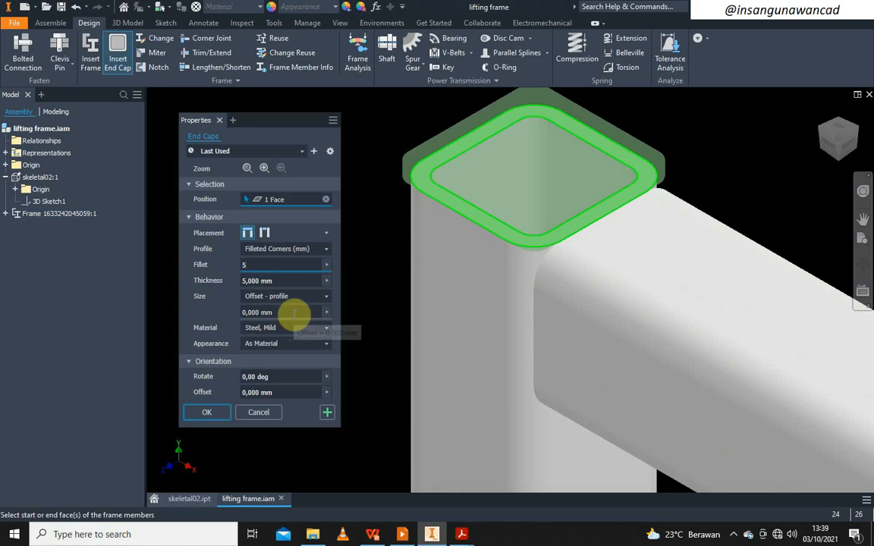
scroll(393, 248, down, 4)
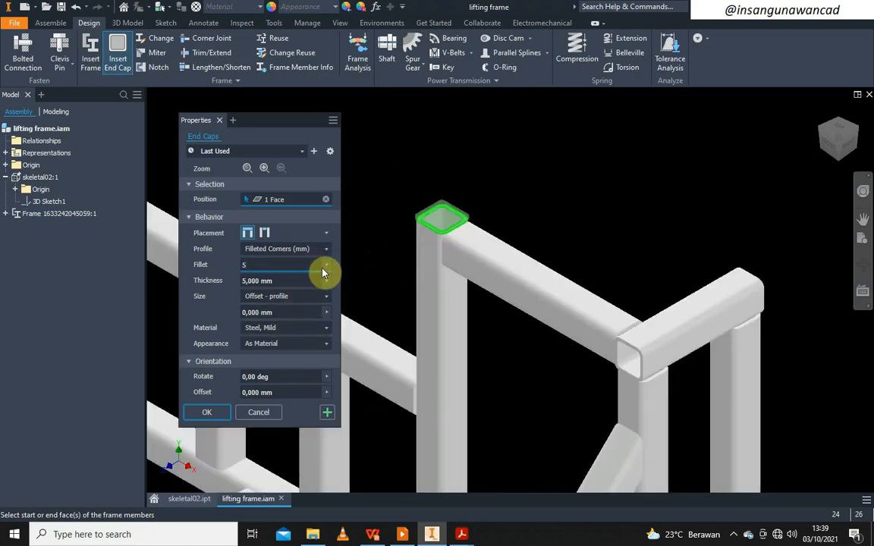
click(303, 311)
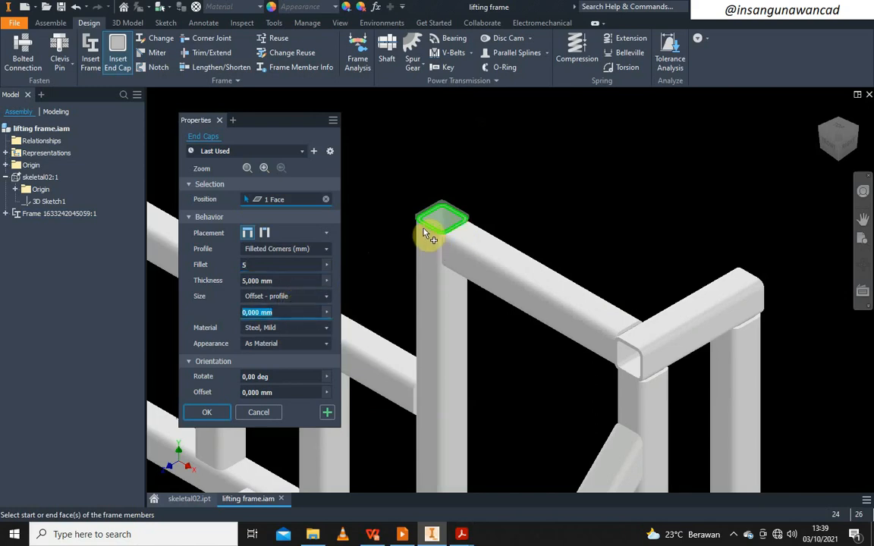
click(224, 410)
click(570, 327)
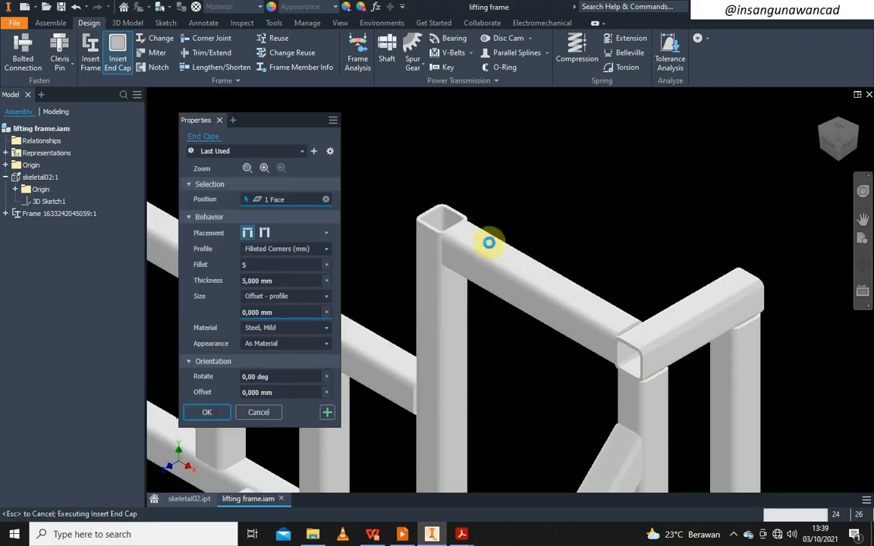
- Compare the sharp-cornered cap on the front base beam with the filleted cap on the right tall inner upright, checking its fit from the side
scroll(469, 213, up, 5)
scroll(446, 351, down, 3)
scroll(446, 351, down, 5)
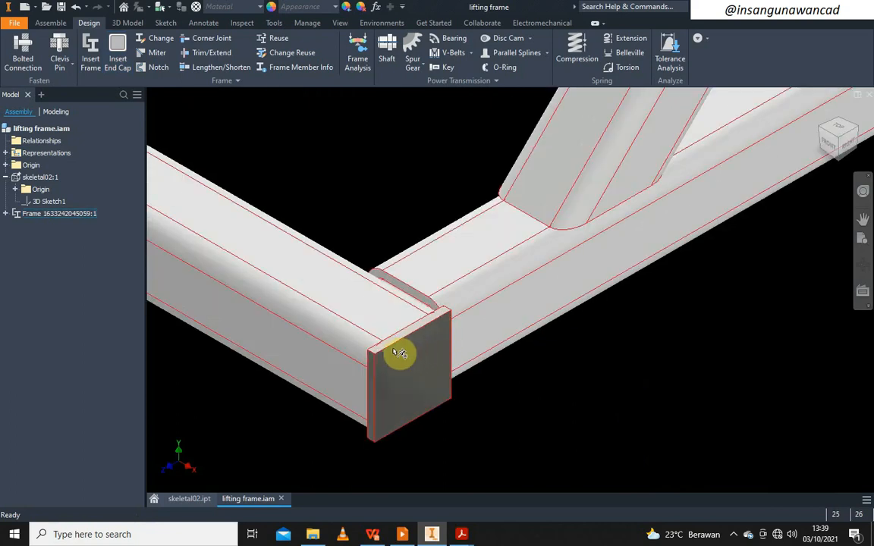
scroll(400, 345, up, 6)
scroll(402, 219, down, 6)
scroll(402, 218, down, 2)
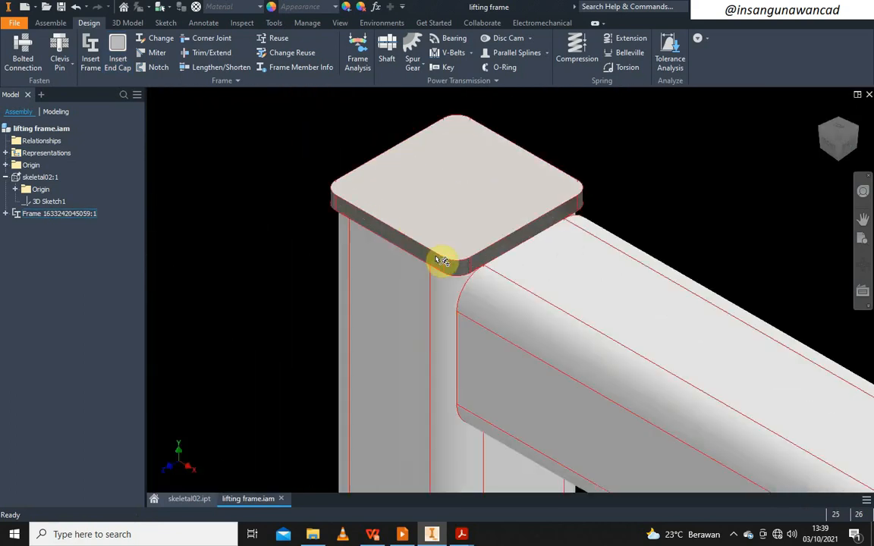
scroll(478, 259, up, 4)
scroll(501, 261, down, 4)
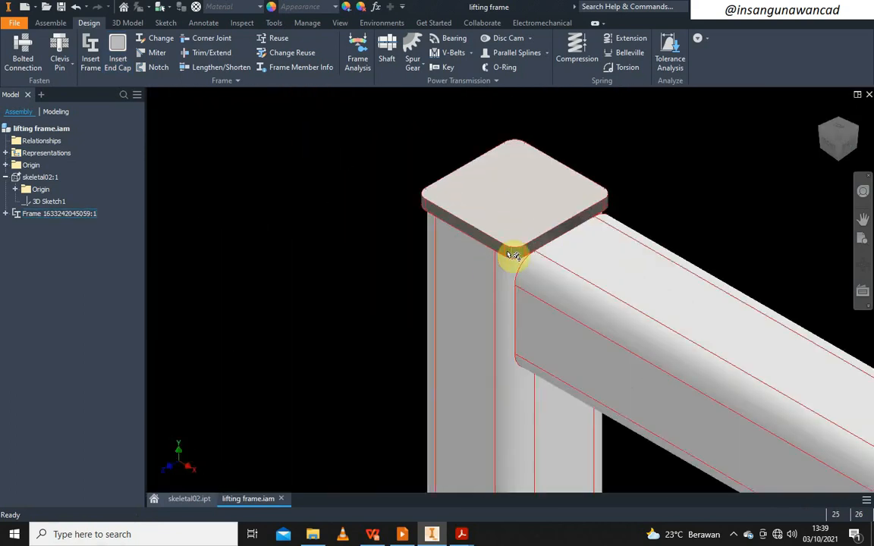
scroll(510, 255, up, 5)
scroll(485, 258, up, 2)
scroll(403, 216, down, 4)
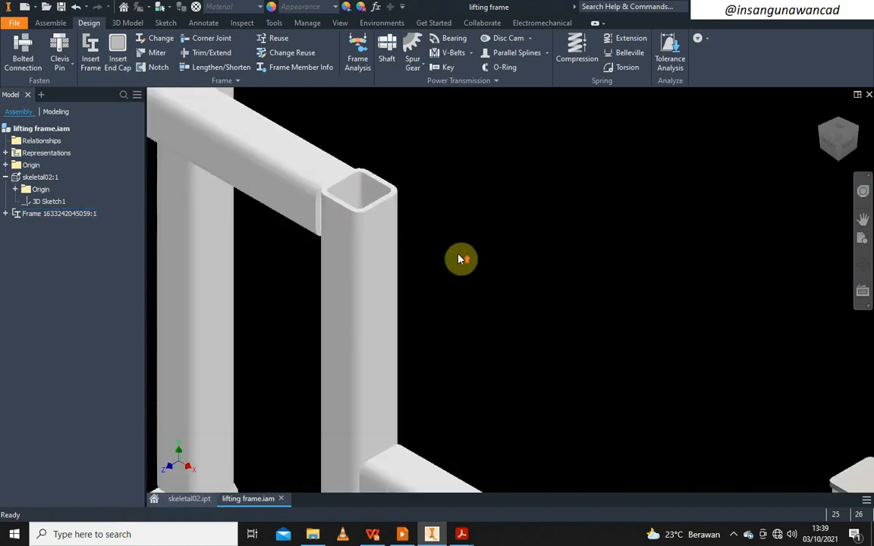
scroll(461, 258, up, 2)
click(862, 266)
drag(649, 336, 615, 253)
scroll(606, 261, down, 4)
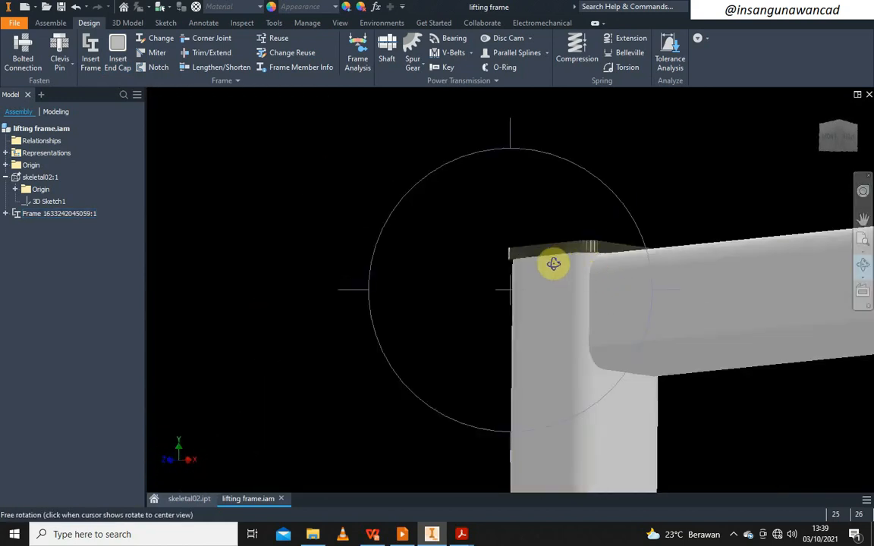
drag(546, 266, 546, 252)
scroll(546, 249, up, 3)
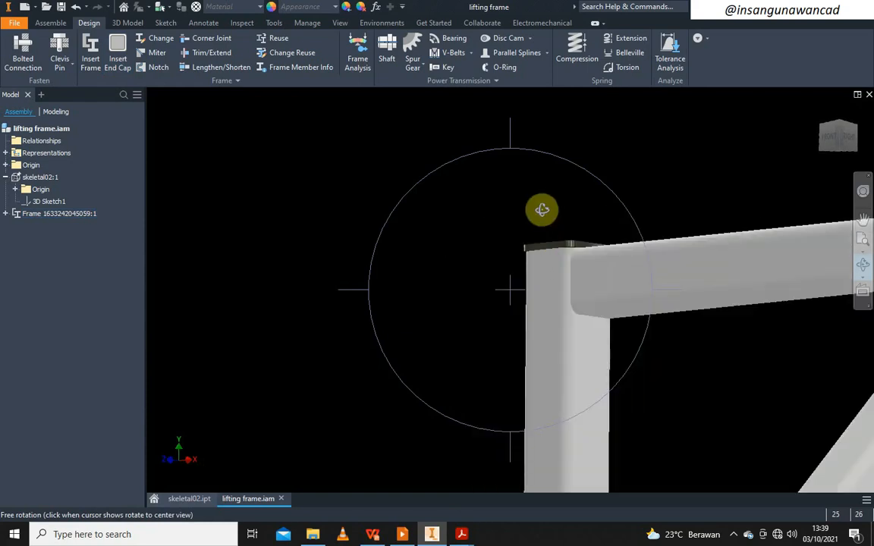
drag(512, 140, 529, 199)
scroll(529, 199, up, 2)
right_click(511, 228)
click(545, 230)
- Insert a 5 mm thick mild steel end cap with 10 mm filleted corners on the open top of the left tall inner upright
scroll(560, 246, up, 4)
scroll(478, 197, down, 3)
scroll(477, 200, down, 2)
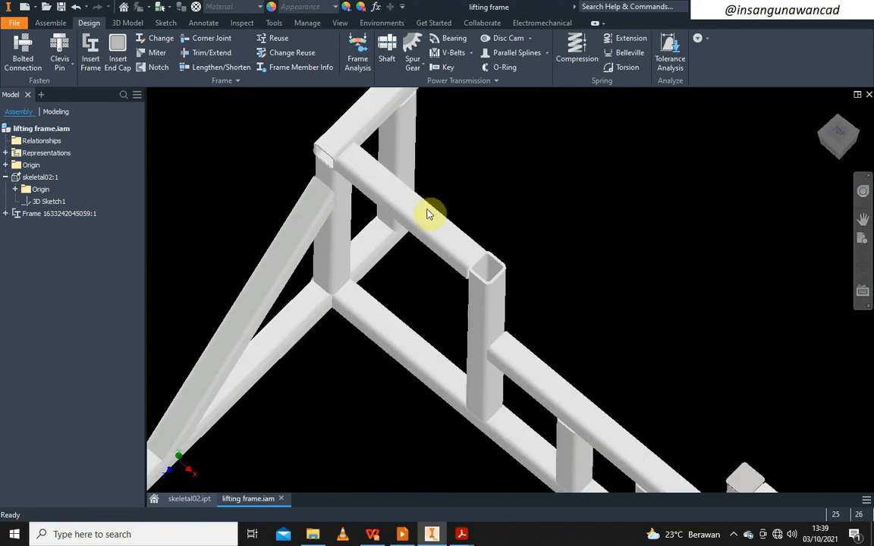
click(118, 58)
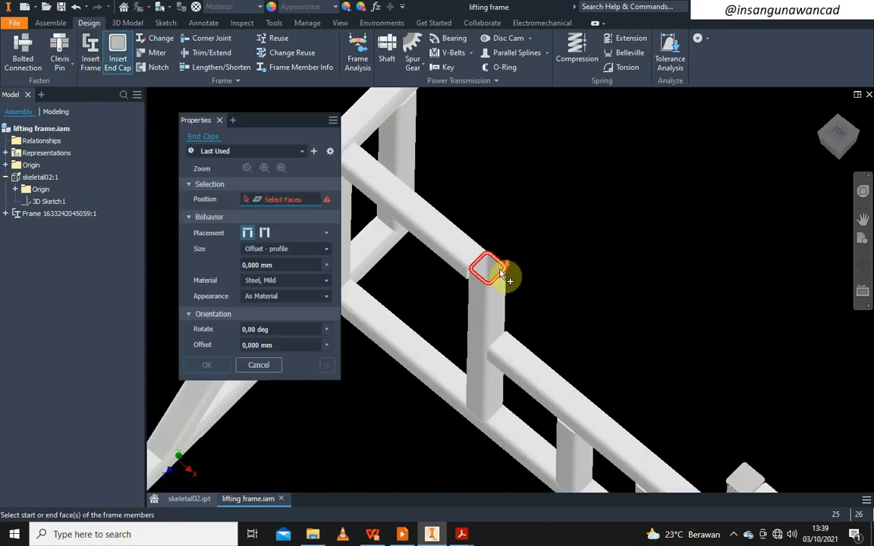
scroll(502, 275, down, 3)
click(502, 256)
click(282, 265)
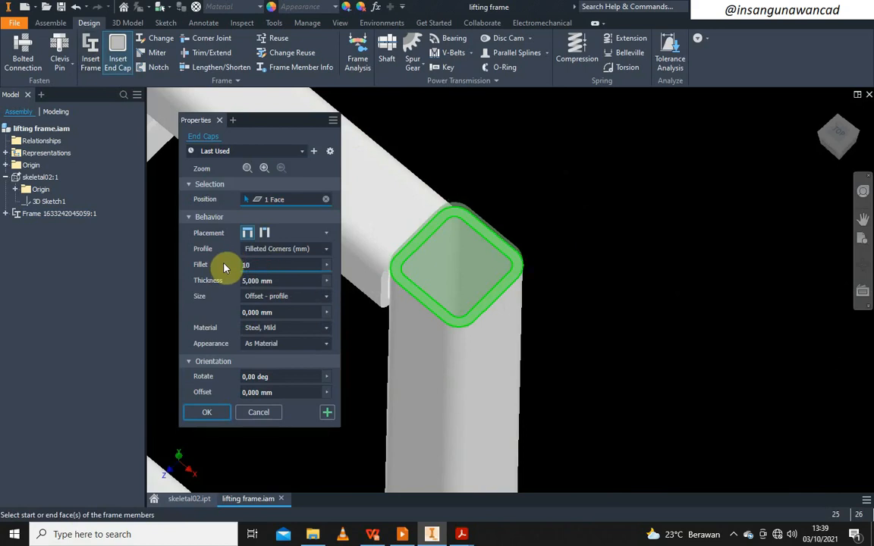
scroll(468, 332, down, 3)
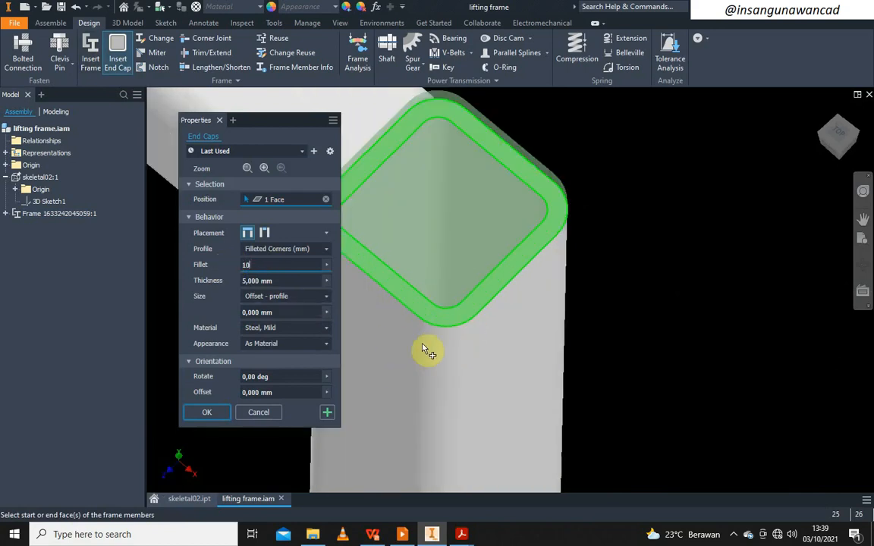
click(208, 413)
click(584, 324)
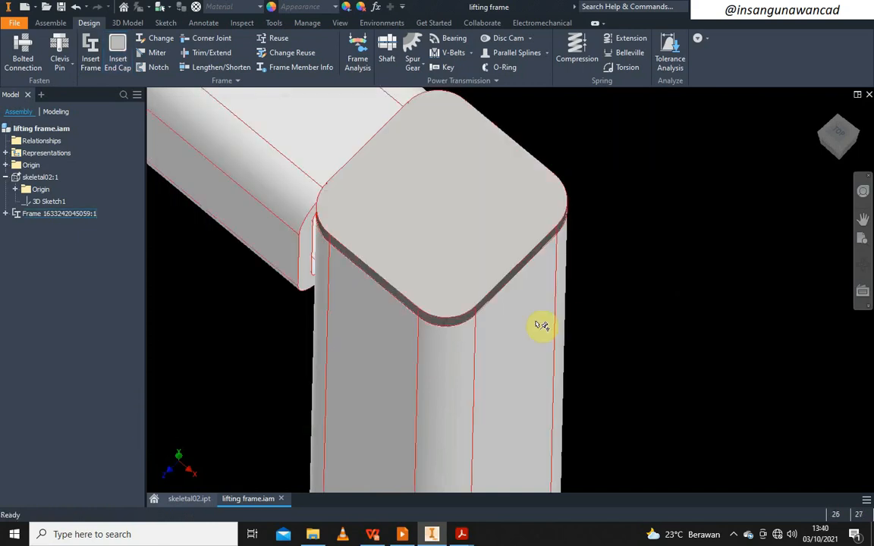
- Start another end cap and select the open left end face of the front base beam as its position
scroll(475, 301, up, 5)
scroll(475, 301, up, 5)
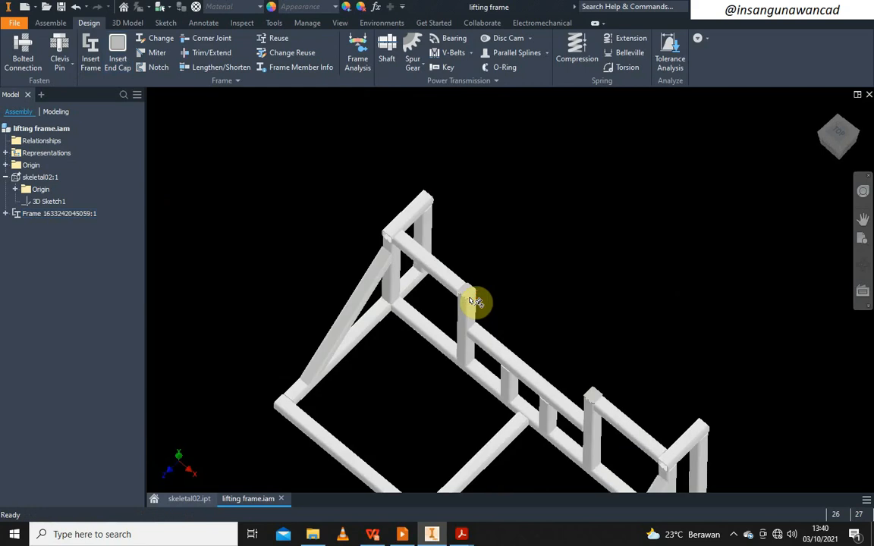
middle_drag(605, 308, 569, 188)
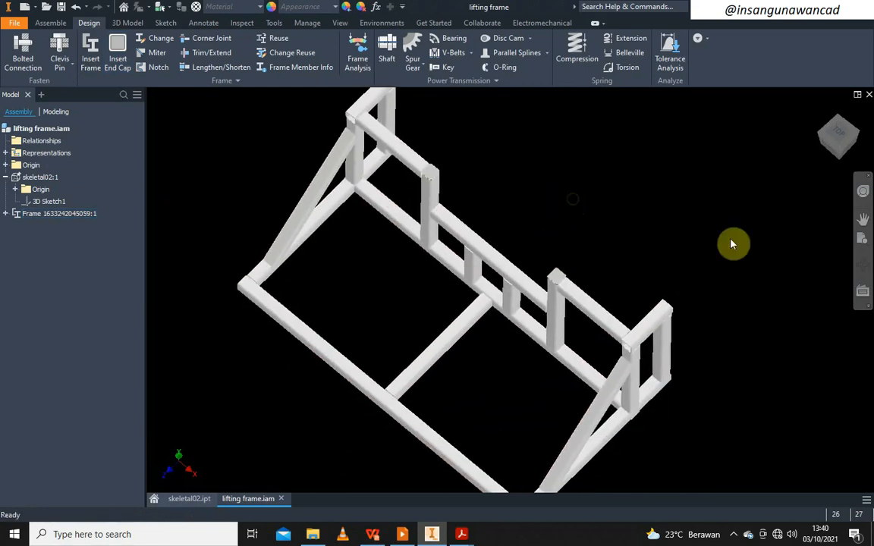
click(819, 133)
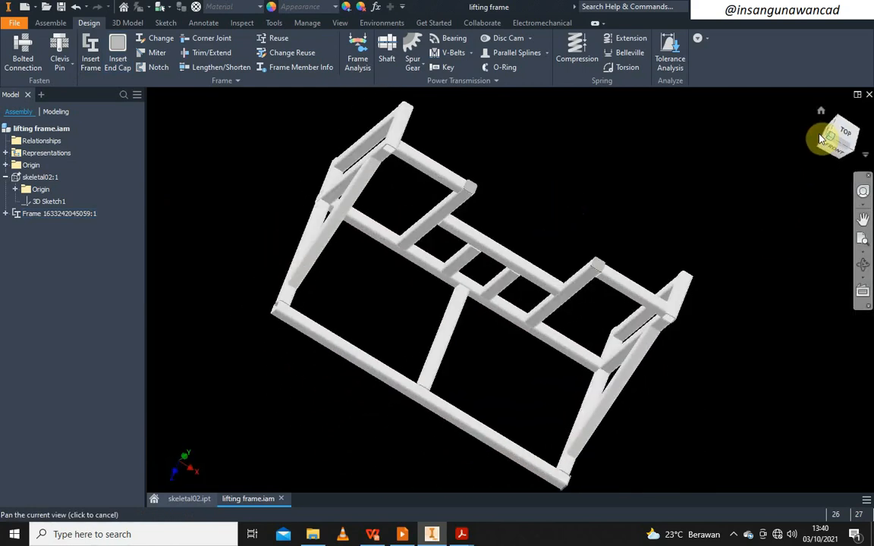
click(118, 53)
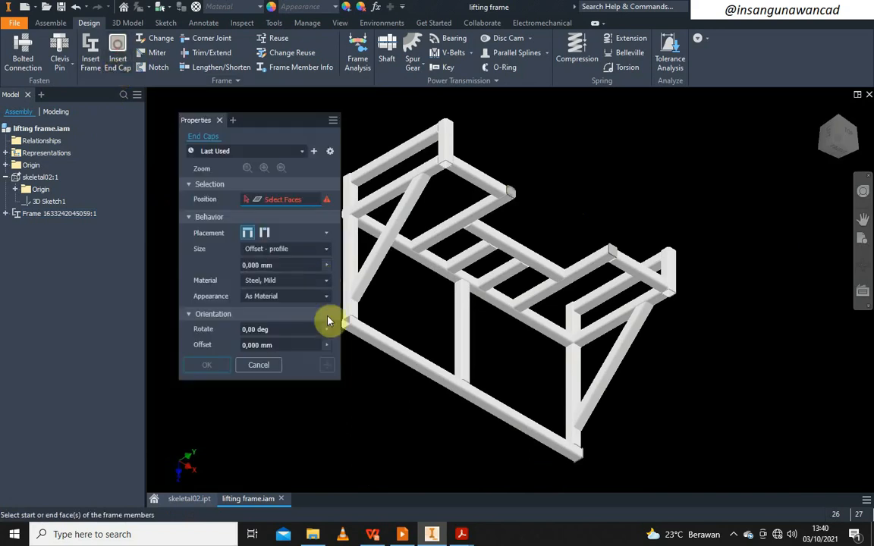
scroll(334, 323, up, 5)
middle_drag(352, 331, 440, 332)
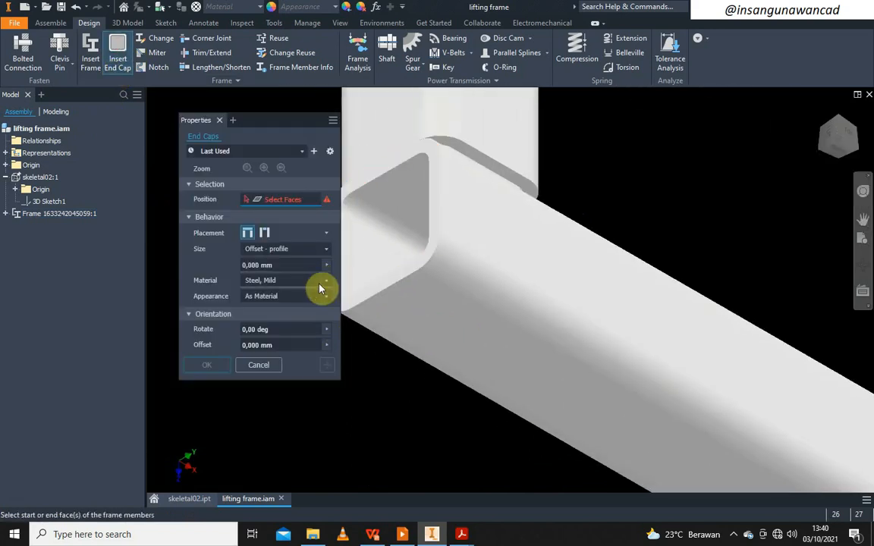
click(421, 260)
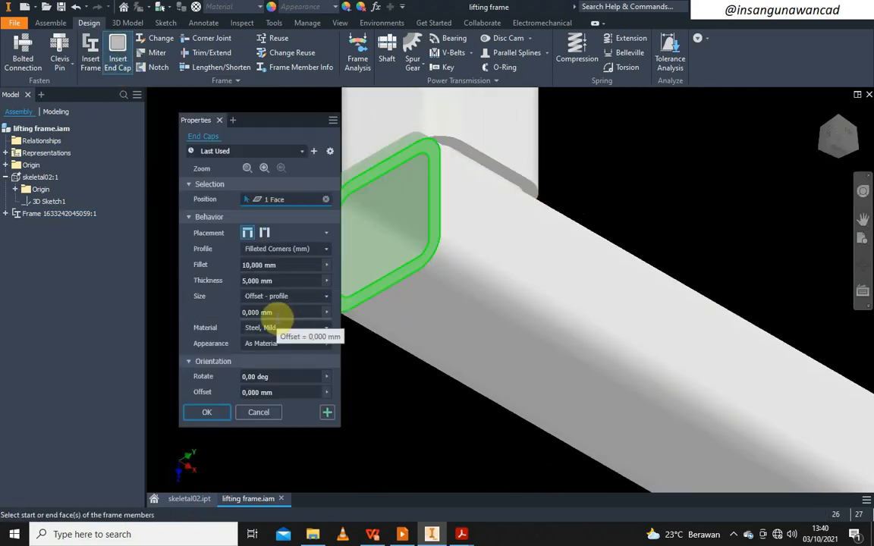
- Try profile offsets of 5 mm and 10 mm for the end cap on the front base beam
drag(278, 313, 217, 317)
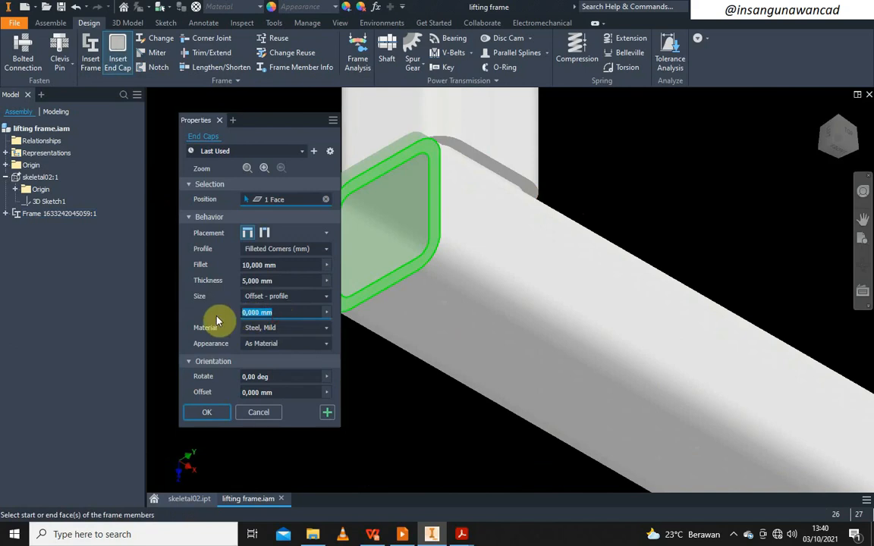
text(5)
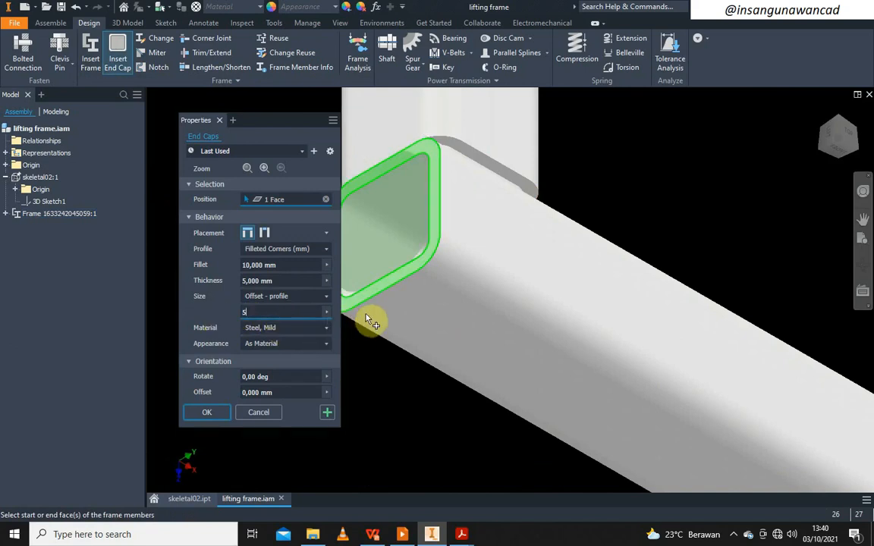
key(BackSpace)
text(1)
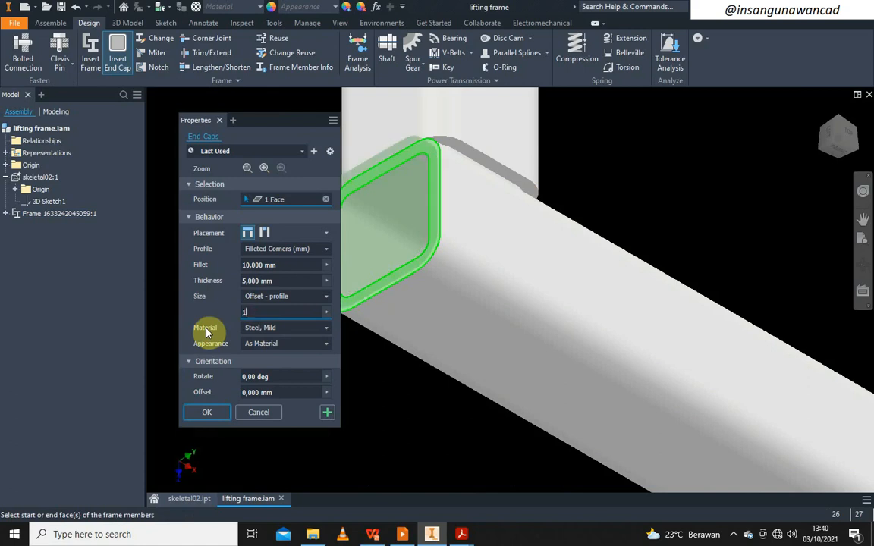
text(0)
scroll(410, 209, down, 2)
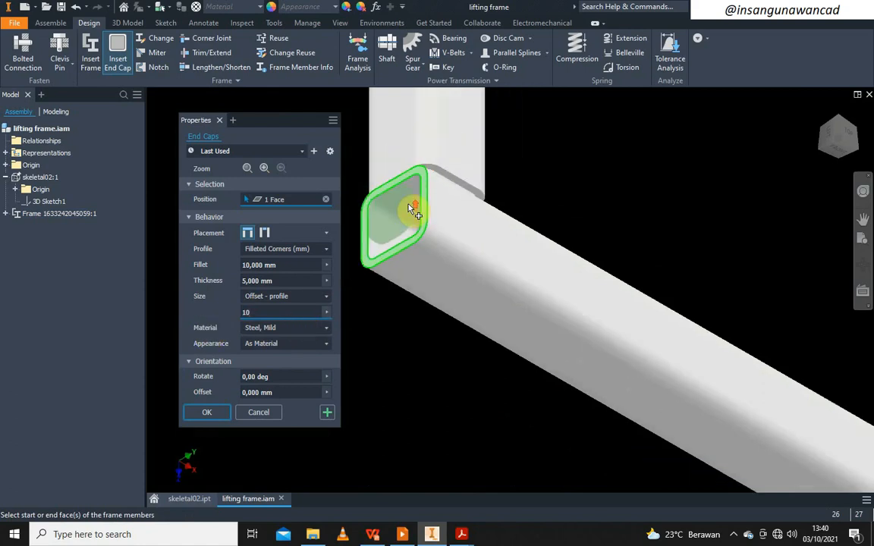
scroll(410, 209, up, 5)
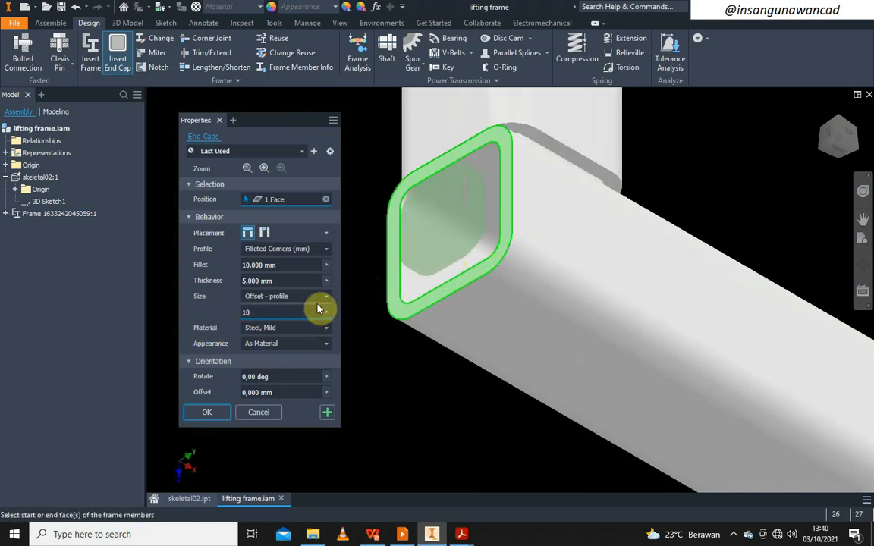
- Set the profile offset to -10 mm and create the 5 mm thick cap with 10 mm filleted corners on the front base beam's left end
drag(280, 314, 184, 319)
text(-10)
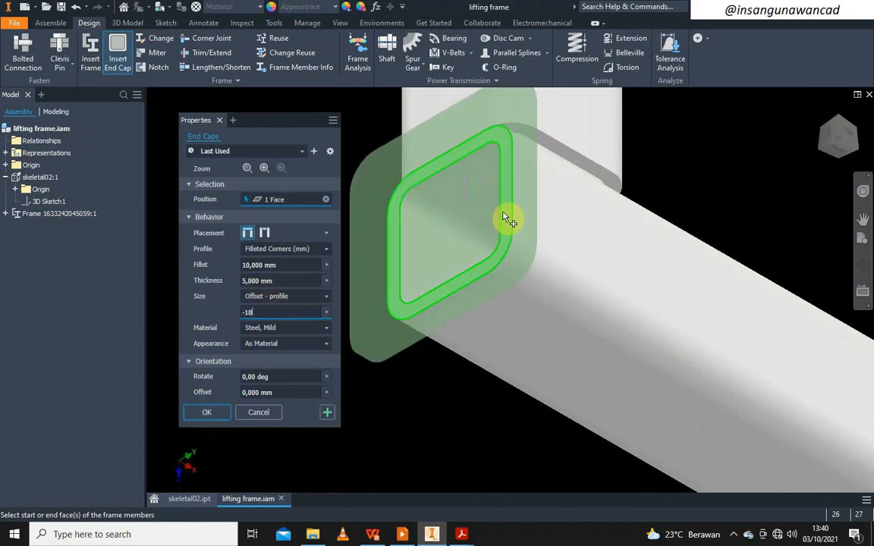
click(218, 416)
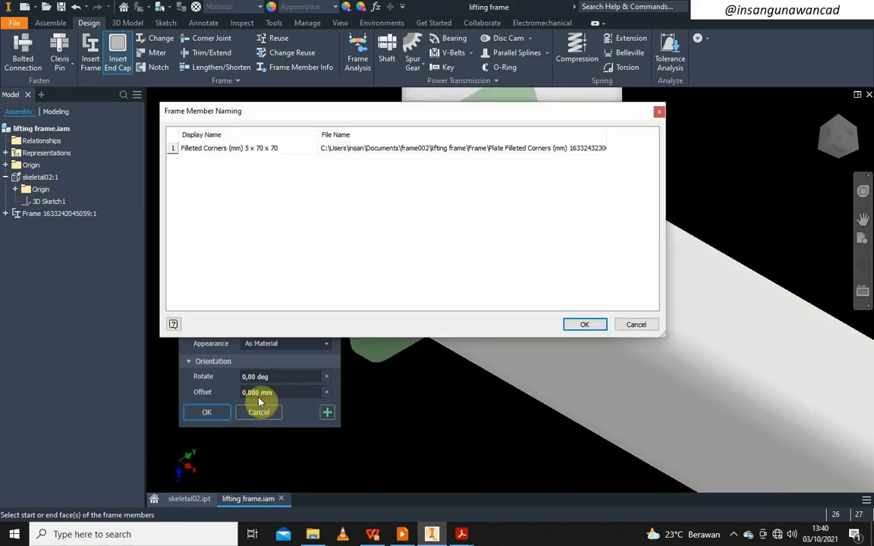
click(582, 323)
scroll(509, 336, down, 5)
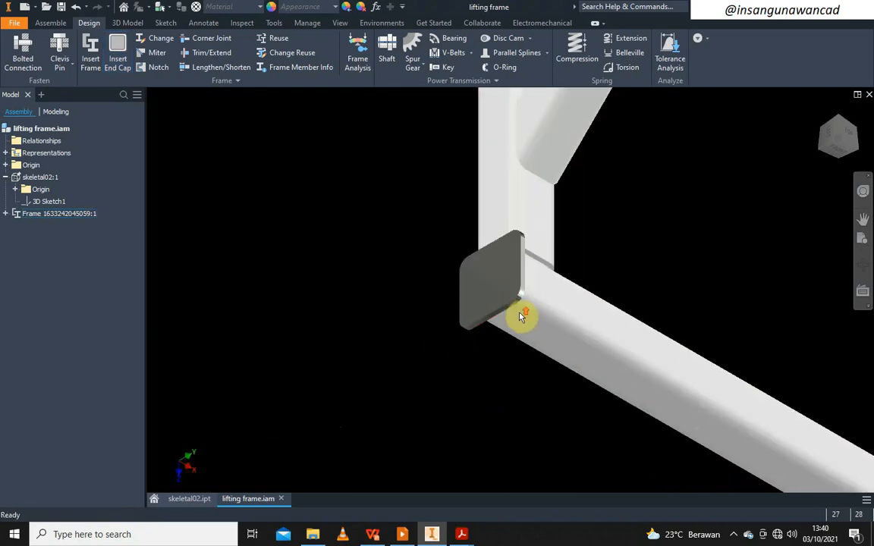
- Inspect the oversized end cap on the front base beam and the other capped ends from several angles, returning to an isometric view of the frame
click(863, 266)
drag(516, 312, 374, 239)
middle_drag(371, 240, 823, 442)
scroll(823, 442, down, 1)
scroll(547, 282, up, 2)
scroll(547, 282, down, 2)
scroll(525, 292, down, 2)
middle_drag(525, 292, 414, 343)
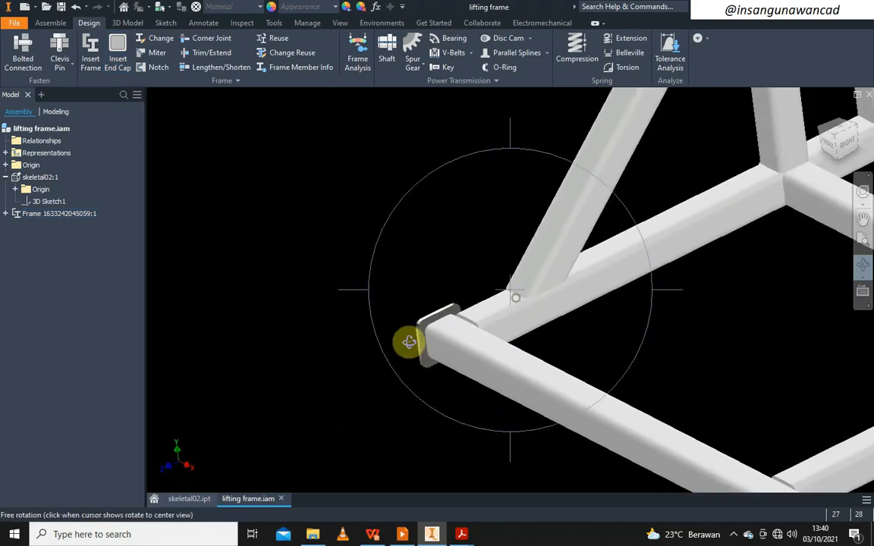
right_click(403, 293)
click(442, 294)
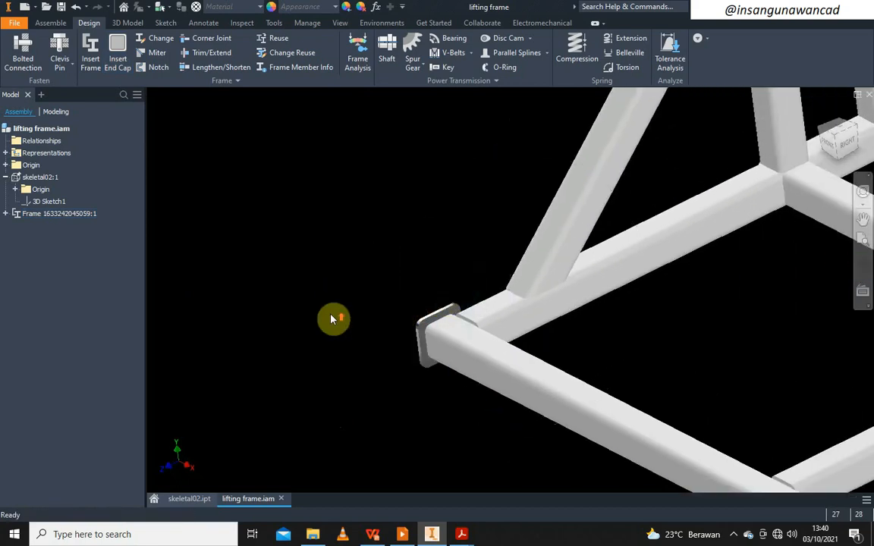
scroll(329, 315, down, 3)
middle_drag(326, 314, 289, 289)
click(849, 151)
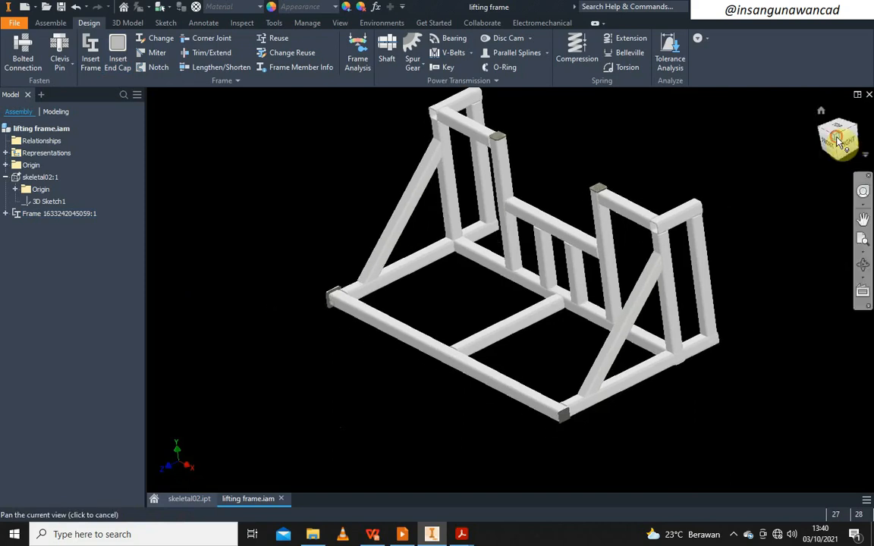
middle_drag(465, 296, 451, 294)
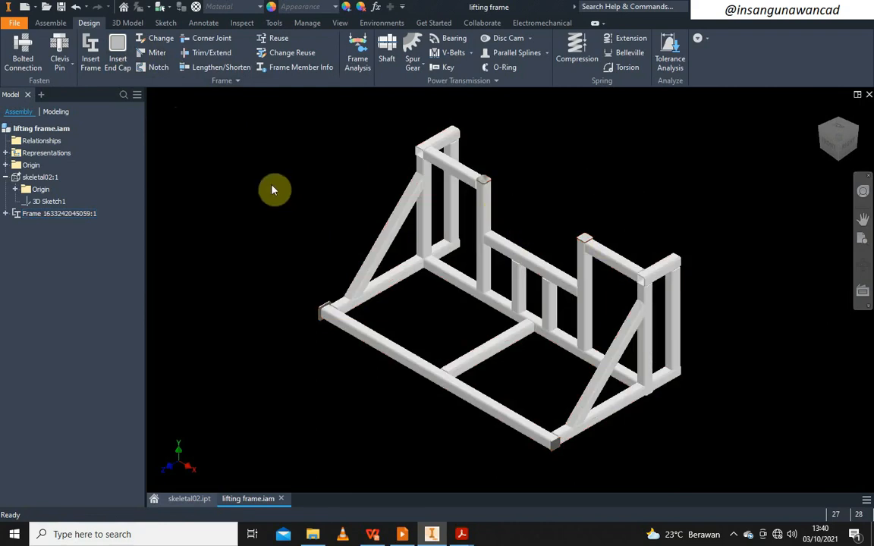
- Delete the sharp-corner end cap and the three filleted-corner end caps from the frame with Frame Generator
click(6, 214)
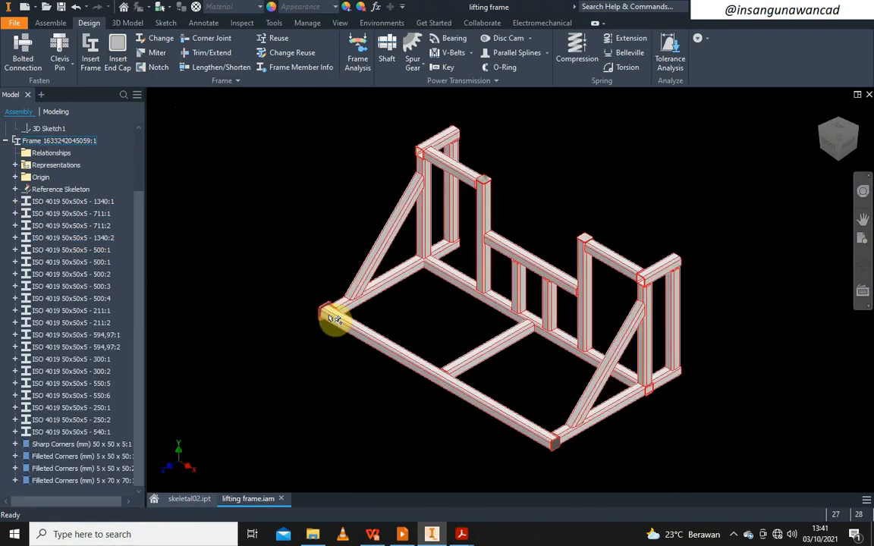
click(108, 446)
right_click(108, 447)
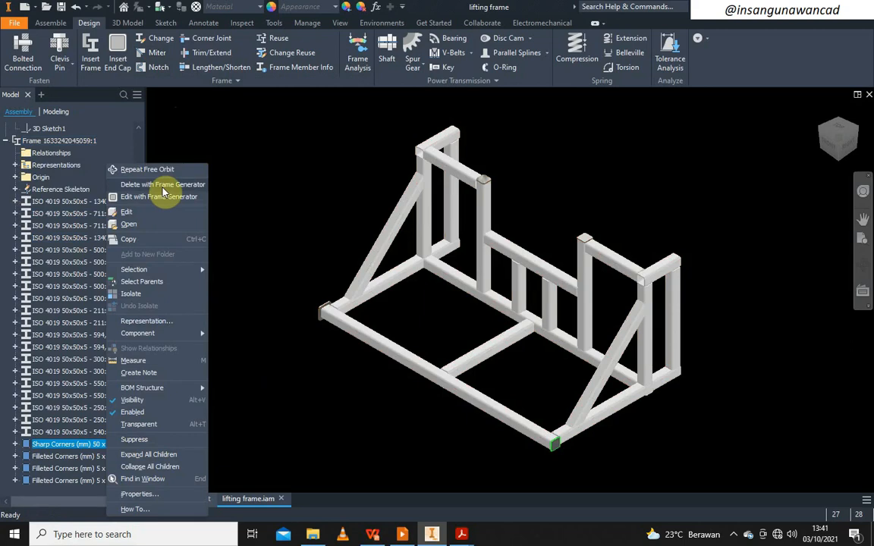
click(306, 351)
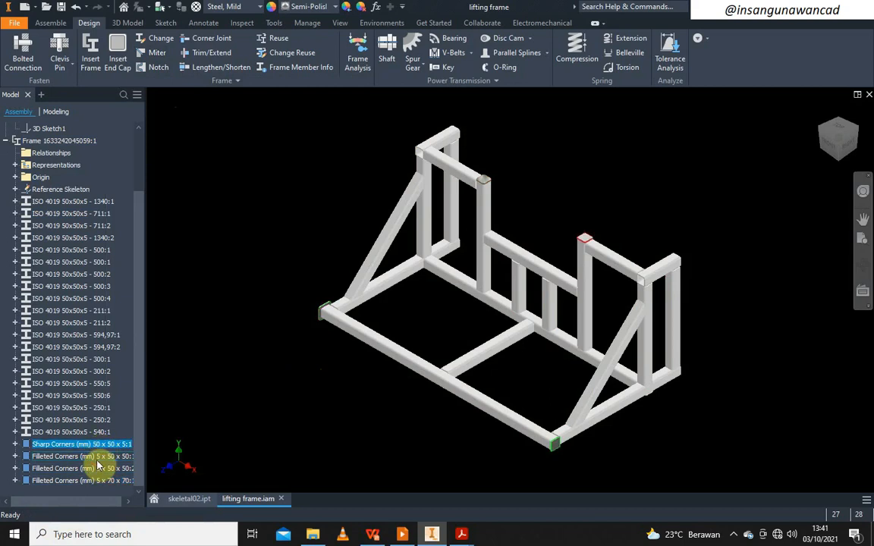
click(106, 479)
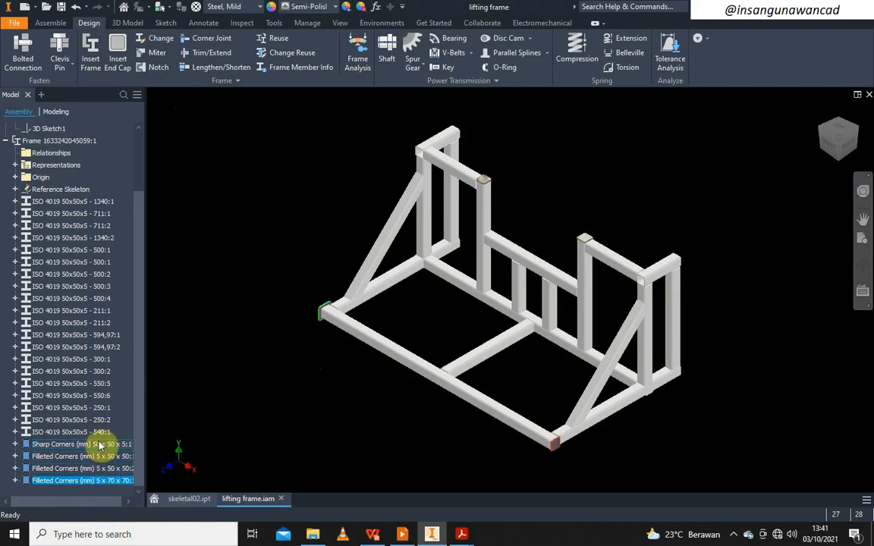
click(94, 456)
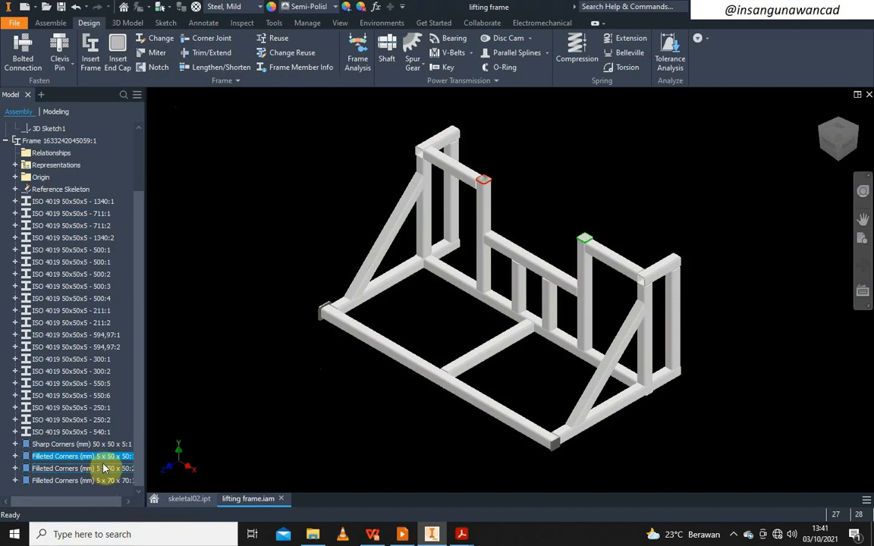
ctrl+click(110, 444)
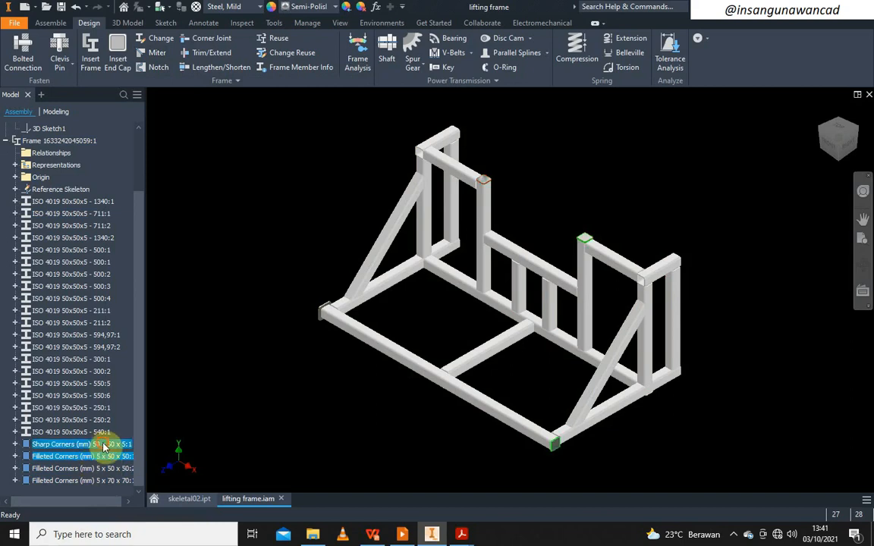
ctrl+click(104, 470)
ctrl+click(107, 480)
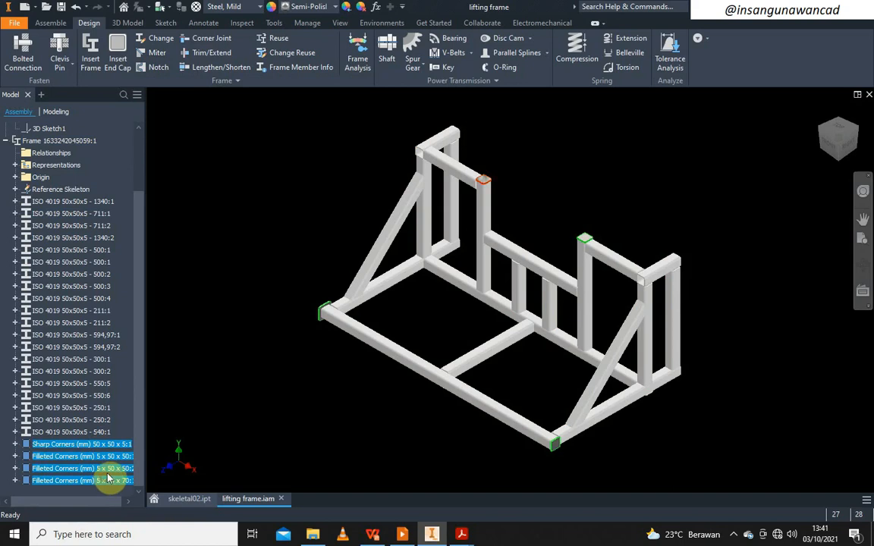
right_click(112, 470)
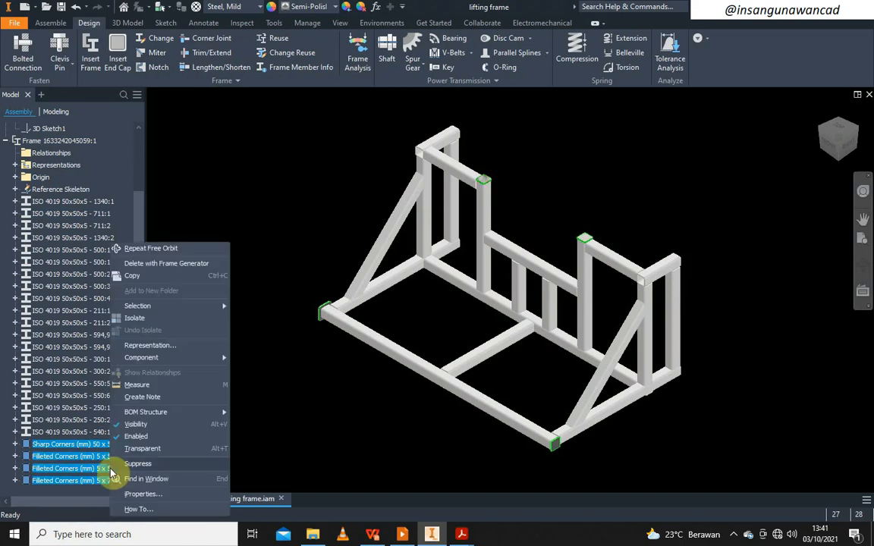
click(195, 265)
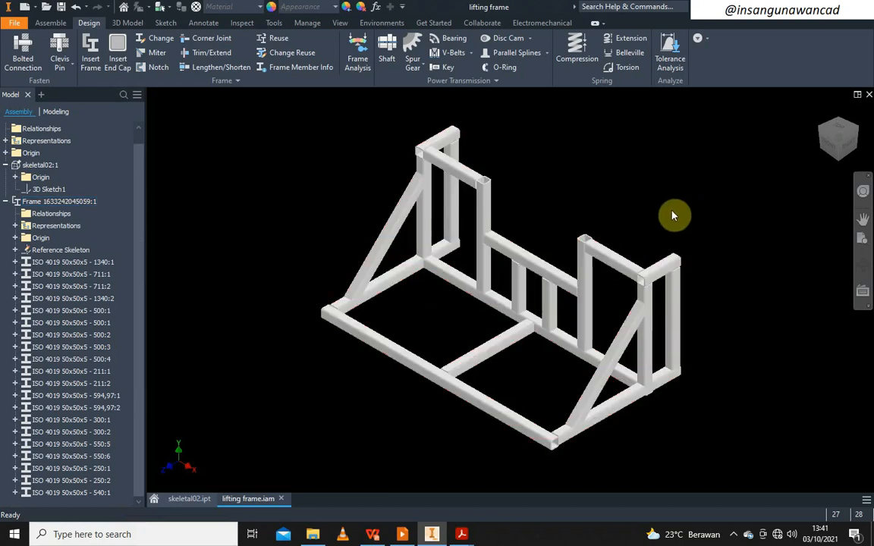
- Collapse the skeletal02 and frame component listings and save the lifting frame assembly together with all its changed dependents
mouse_move(643, 218)
middle_down()
mouse_move(629, 215)
mouse_move(631, 231)
middle_up()
click(5, 165)
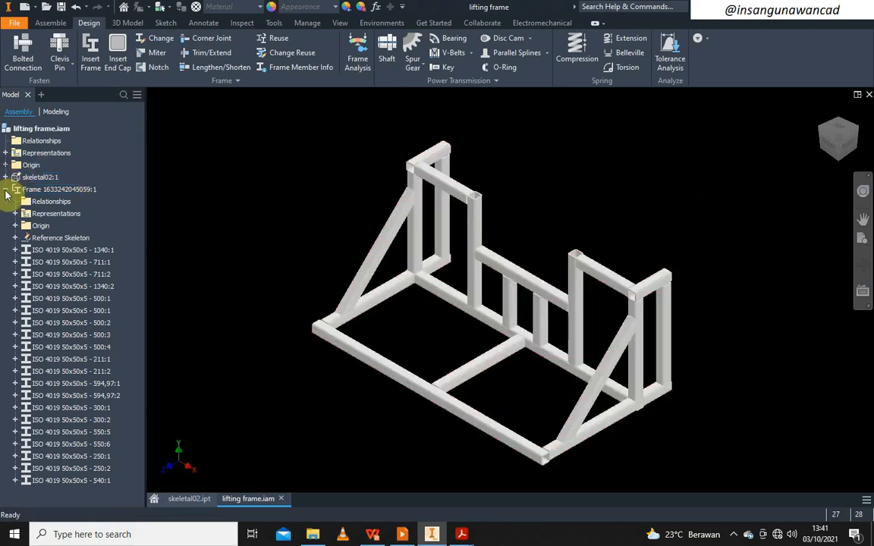
click(6, 190)
click(60, 7)
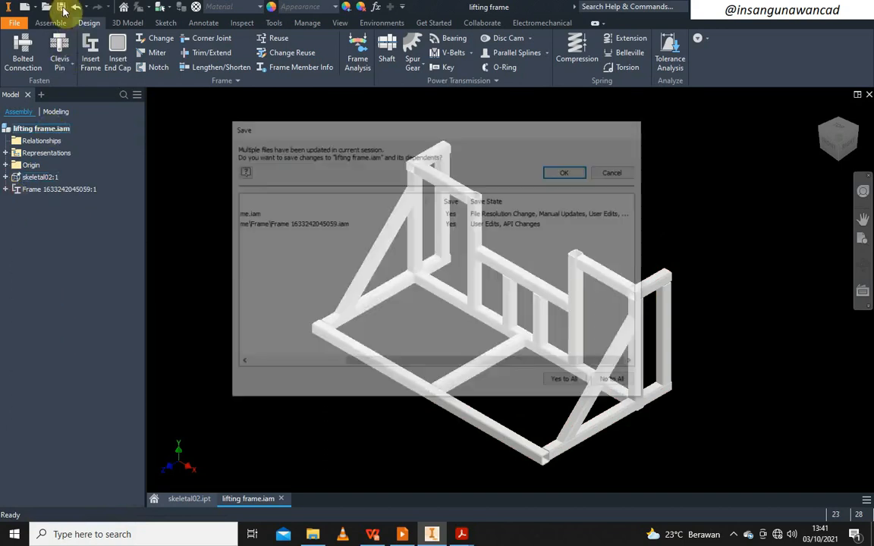
click(567, 382)
click(566, 171)
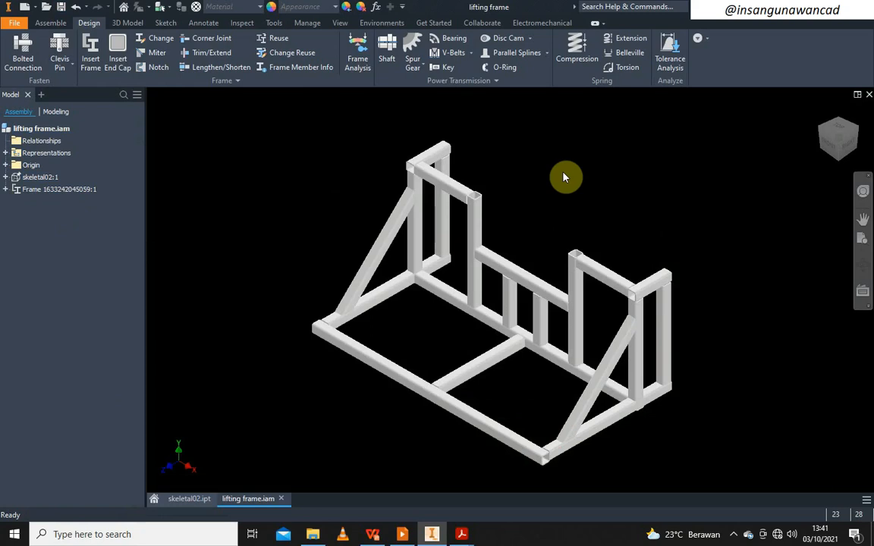
- Switch to LKS 2020 - M2.pdf in Acrobat Reader and examine the Lifting Mechanism isometric view and its parts list
mouse_move(461, 534)
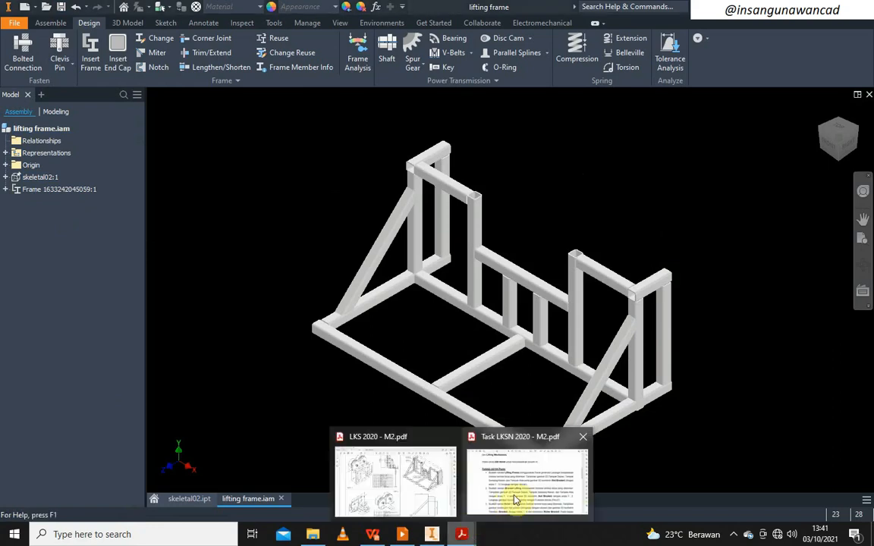
click(436, 483)
scroll(516, 312, down, 10)
scroll(514, 310, up, 1)
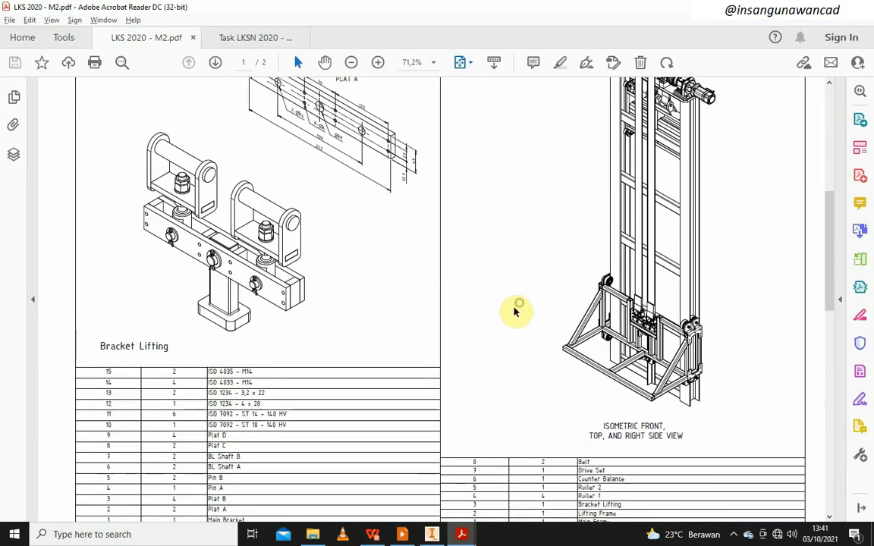
scroll(516, 310, up, 1)
click(441, 535)
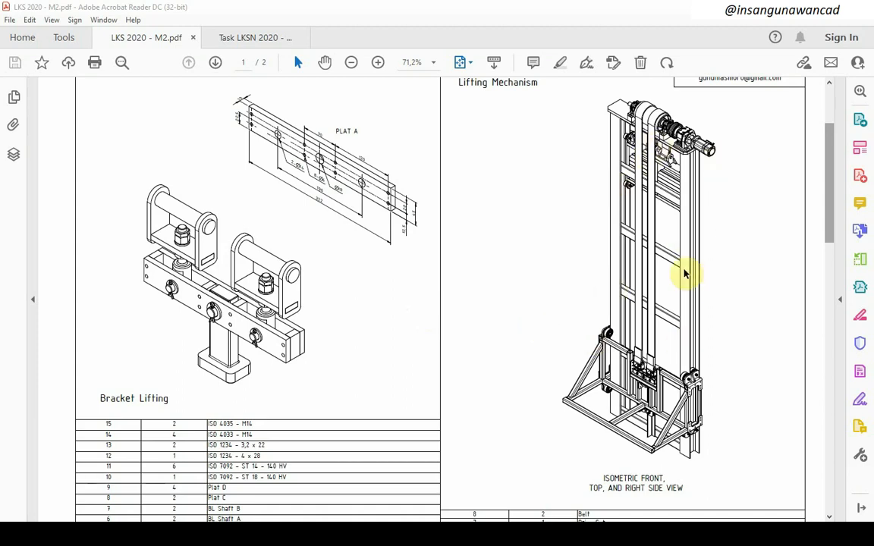
scroll(663, 281, down, 10)
scroll(662, 299, up, 5)
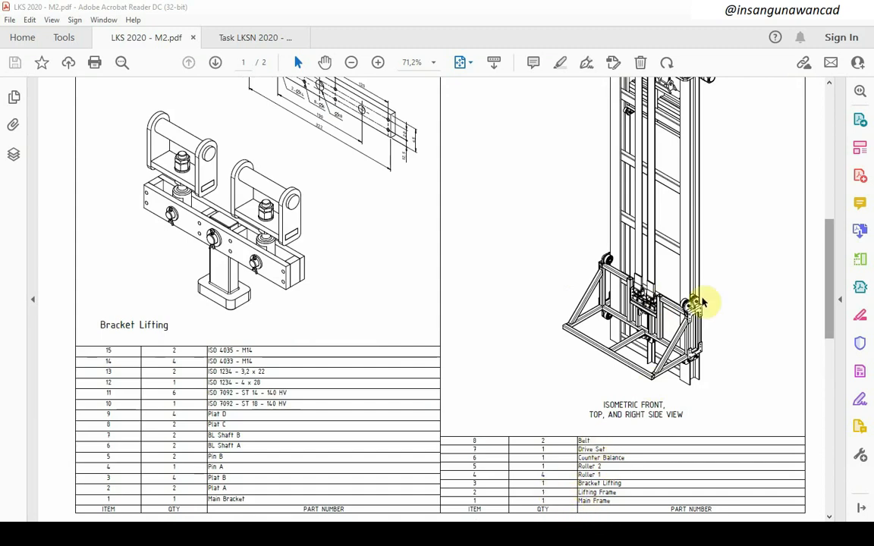
scroll(702, 274, up, 3)
scroll(695, 273, up, 1)
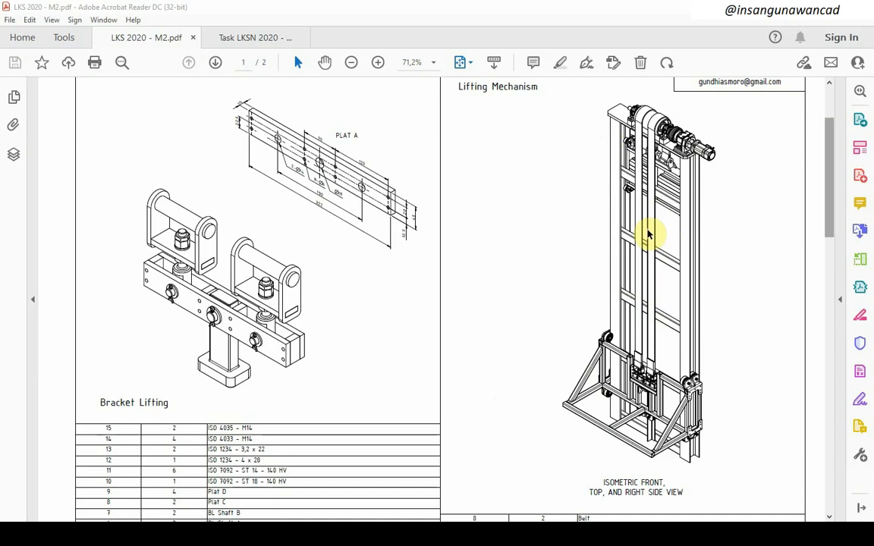
- Switch to Inventor, create a new part from the metric Standard (mm).ipt template and start a 2D sketch on the XY plane
key(alt+Tab)
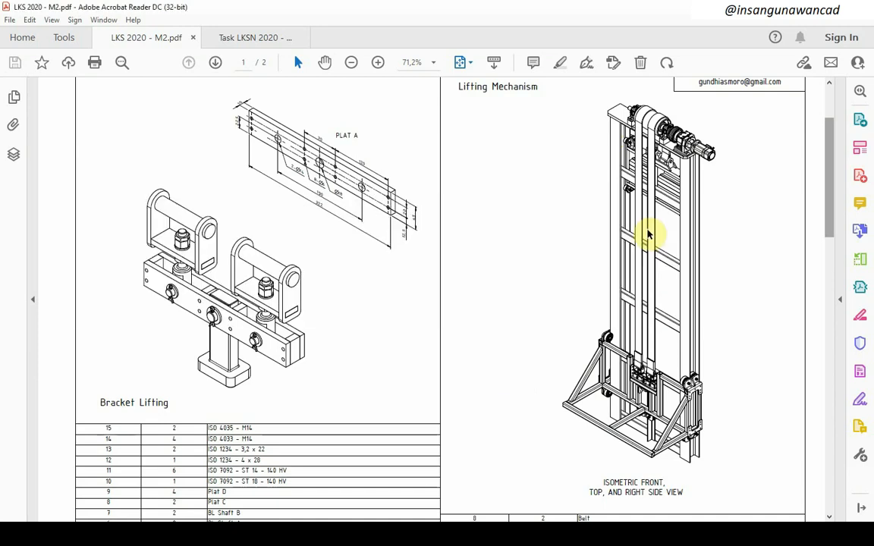
key(alt+Tab)
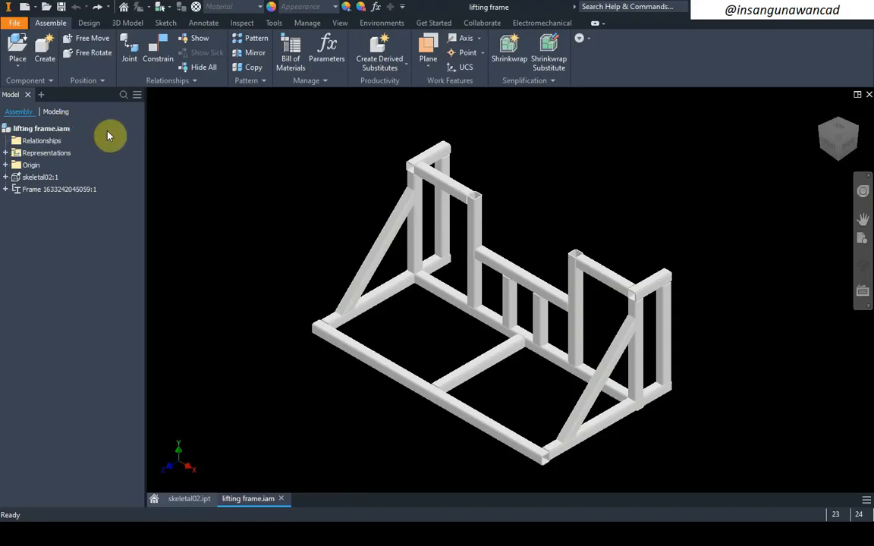
click(26, 7)
click(497, 175)
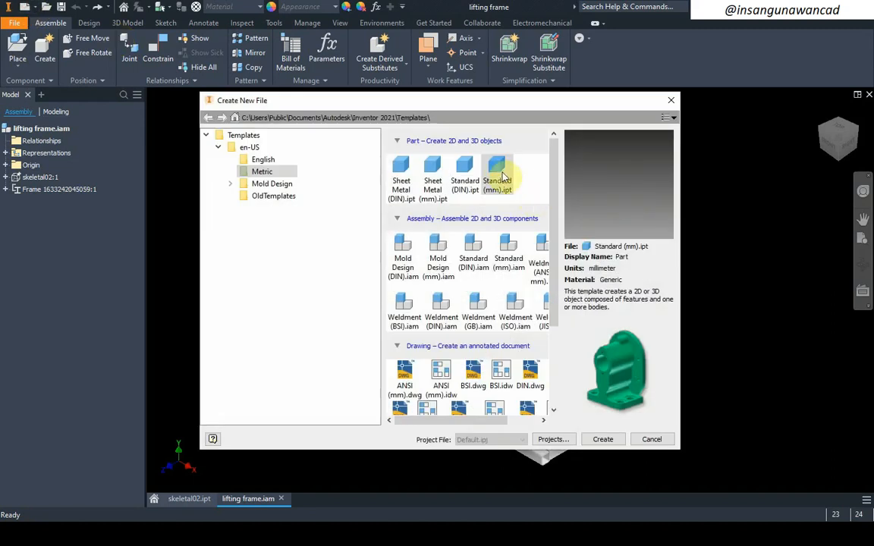
click(603, 440)
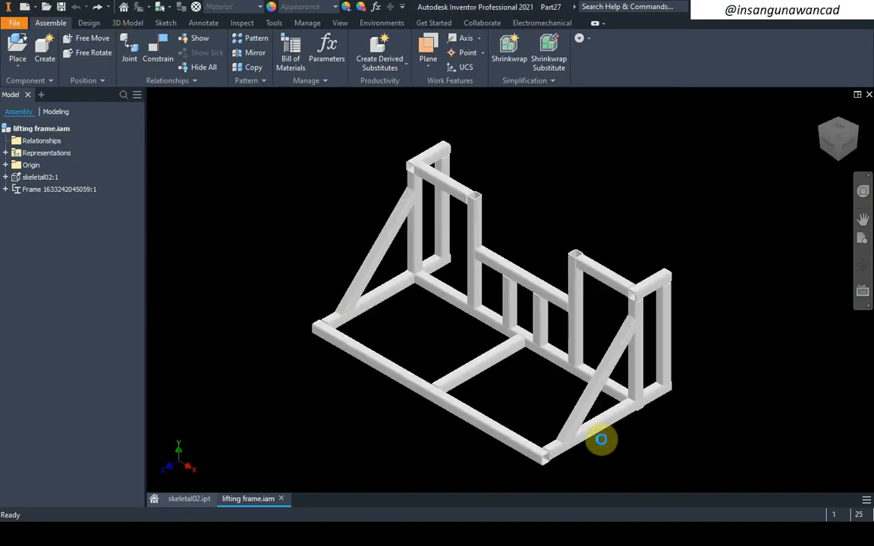
click(25, 55)
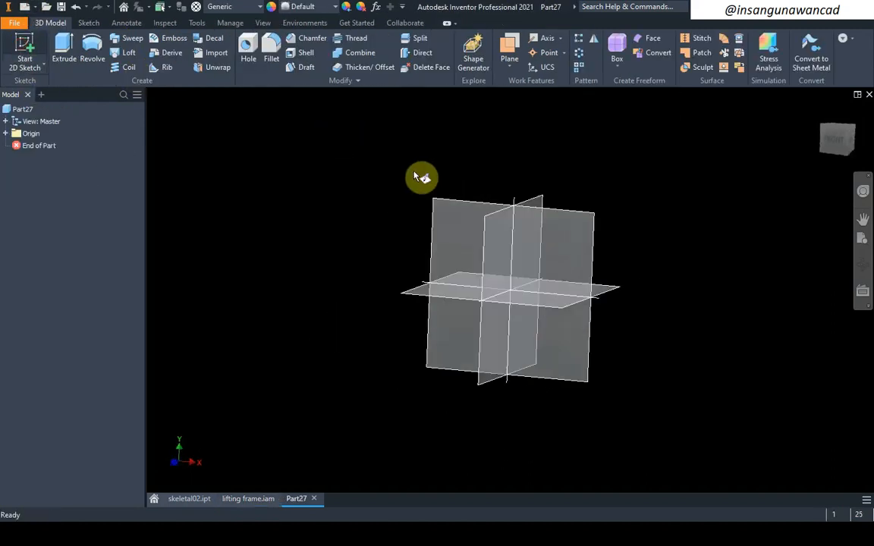
click(458, 185)
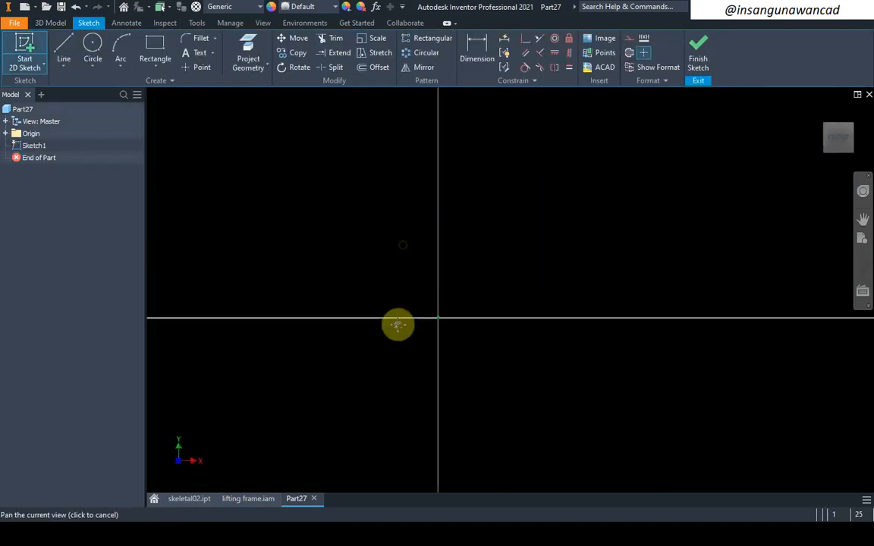
- Sketch an upright rectangle about 45 mm tall and make its bottom edge's midpoint coincident with the origin
click(157, 45)
click(395, 140)
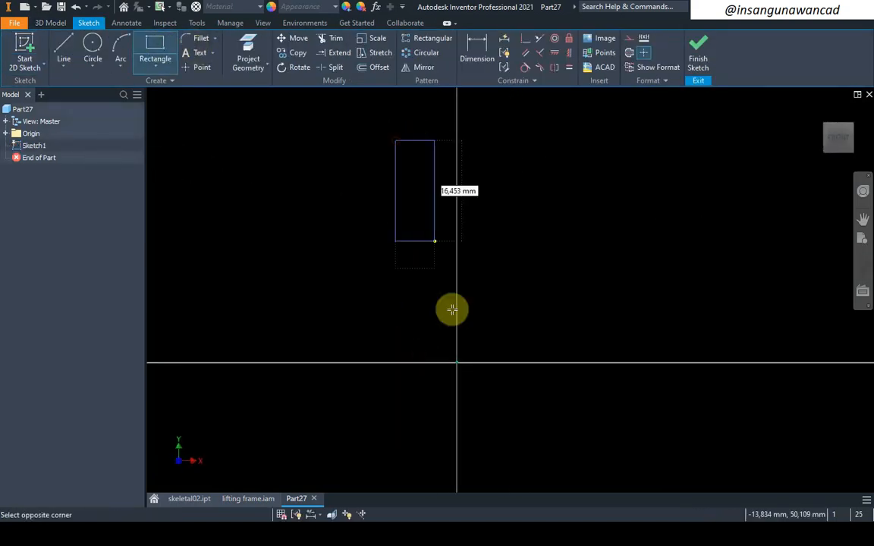
click(525, 38)
click(451, 341)
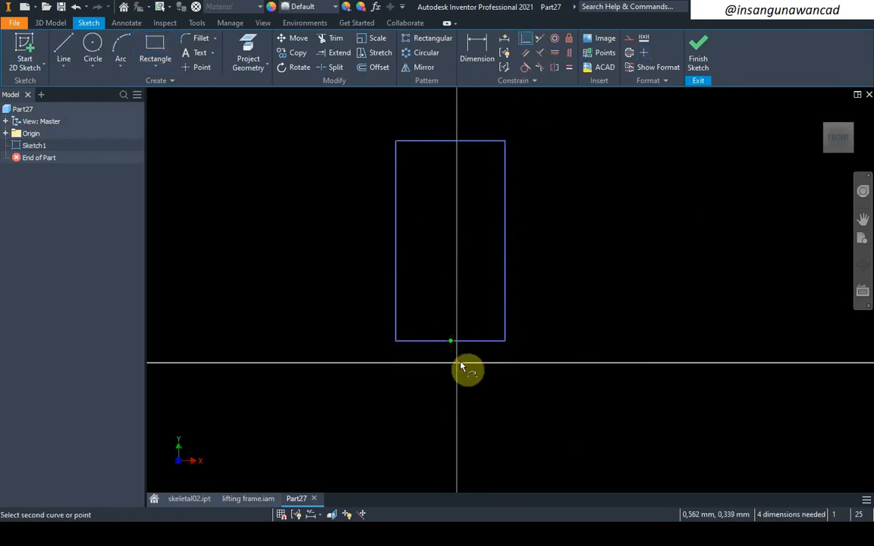
click(457, 362)
- Dimension the rectangle's height as 6000 mm
click(477, 53)
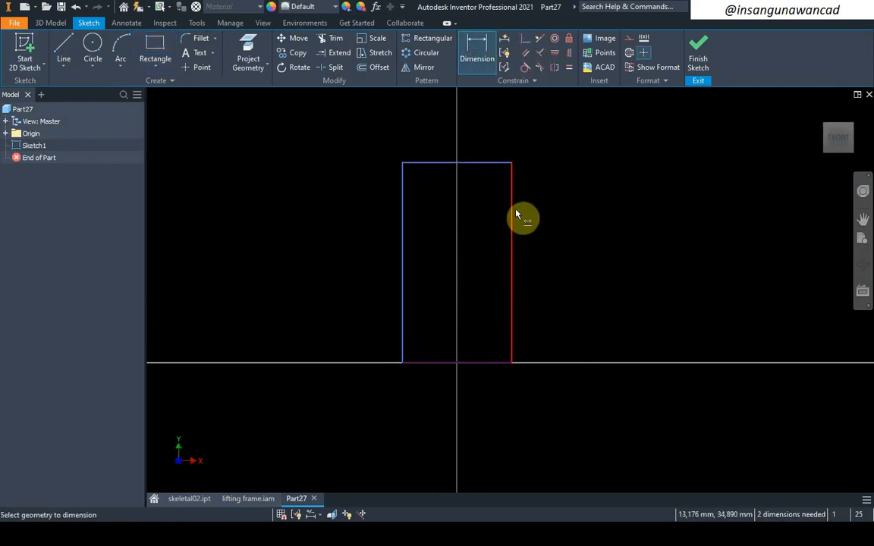
click(515, 219)
click(562, 219)
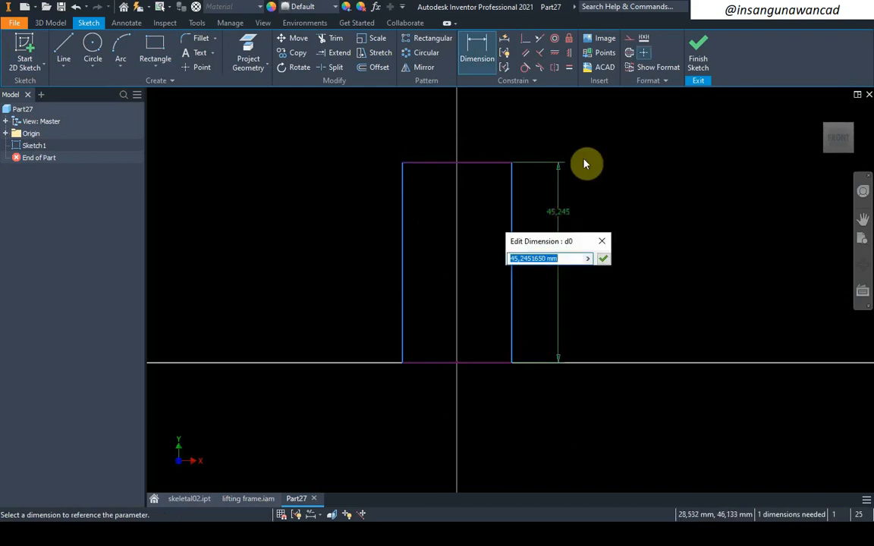
text(6000)
key(Return)
scroll(415, 343, up, 10)
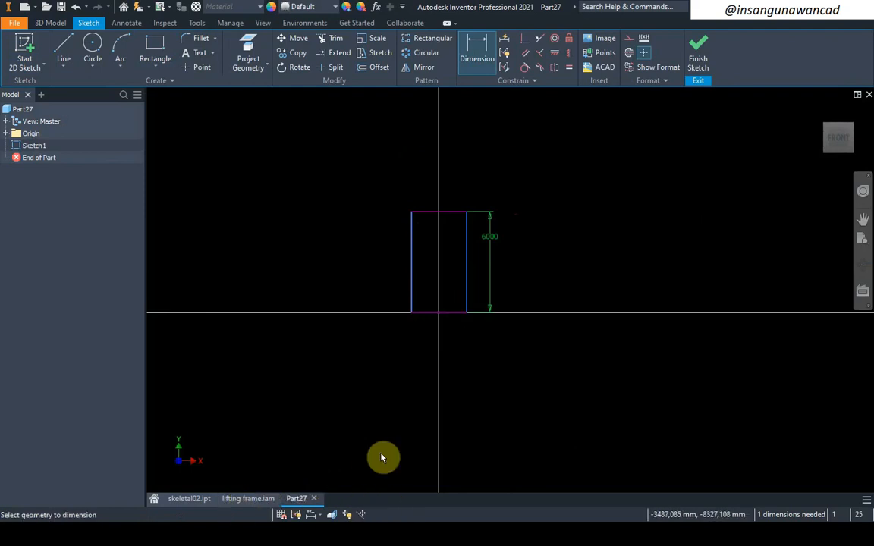
- Check the lifting frame's isometric view and dimensions on page 2 of the reference PDF in Acrobat Reader, then return to Inventor
key(alt+Tab)
scroll(423, 433, down, 1)
scroll(512, 357, down, 10)
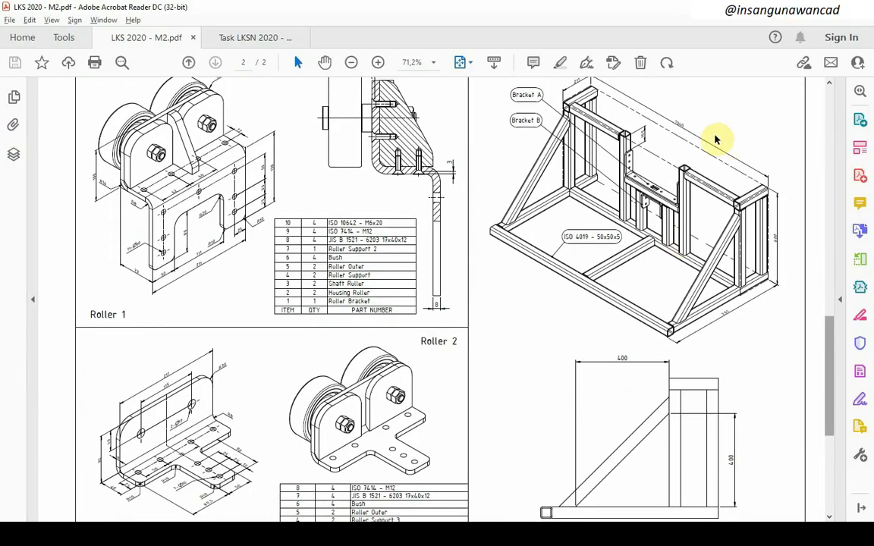
ctrl+scroll(703, 137, up, 4)
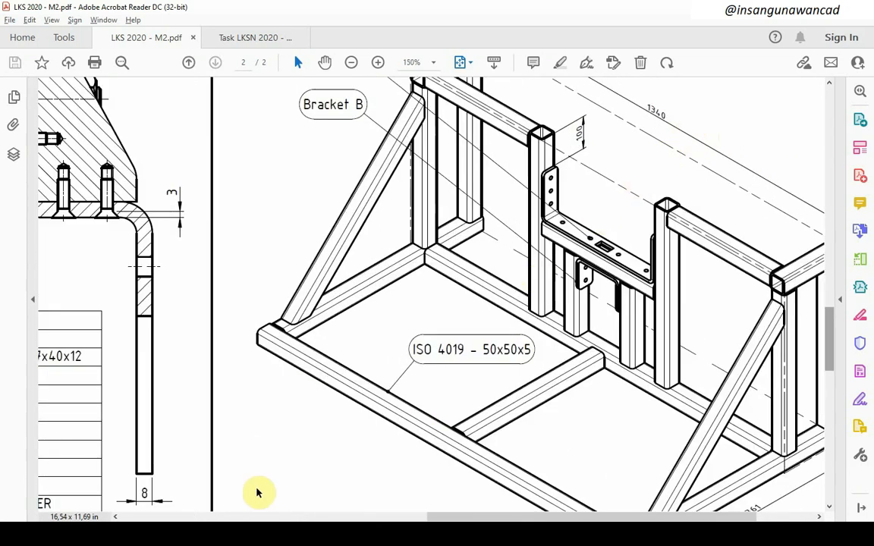
key(alt+Tab)
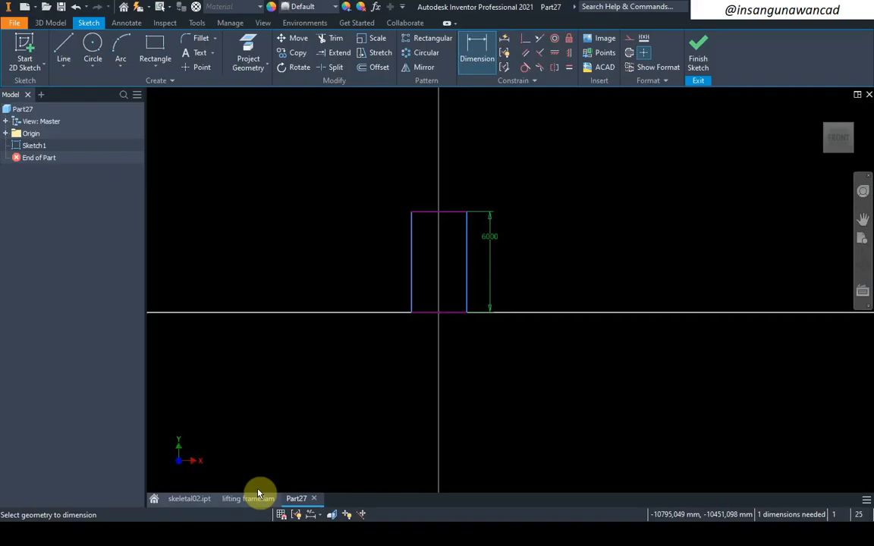
- Dimension the rectangle's width as 1340 mm
click(441, 216)
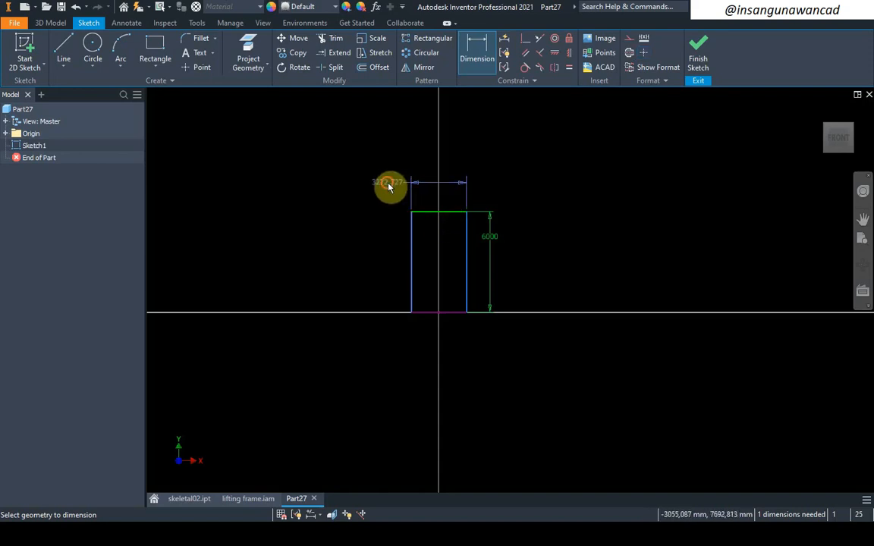
click(389, 184)
text(1)
key(Return)
scroll(485, 249, up, 3)
scroll(485, 249, up, 2)
scroll(484, 238, down, 3)
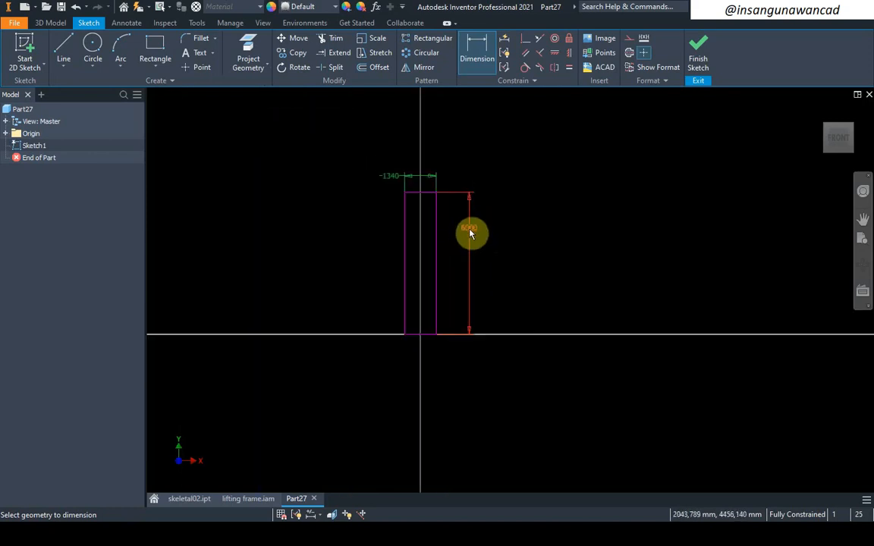
- Set the rectangle's height to 3000 mm
click(470, 235)
text(3000)
key(Return)
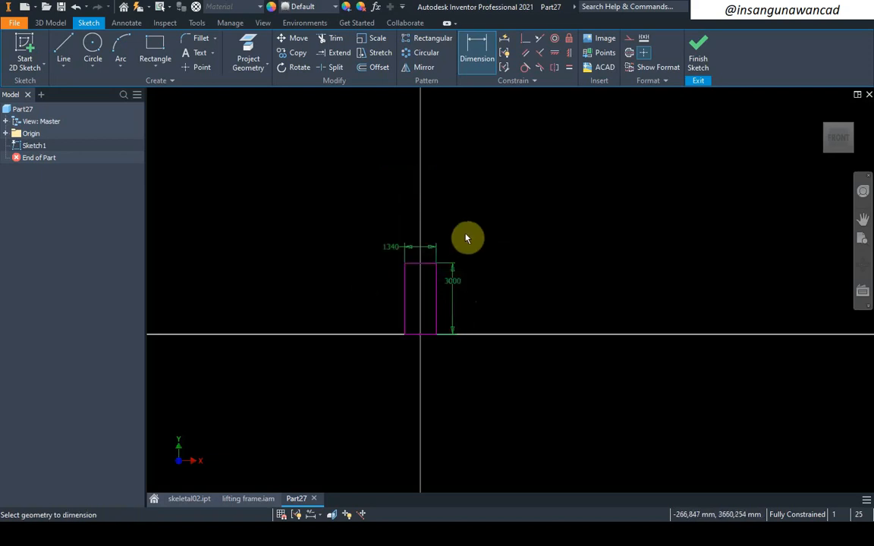
scroll(468, 279, up, 2)
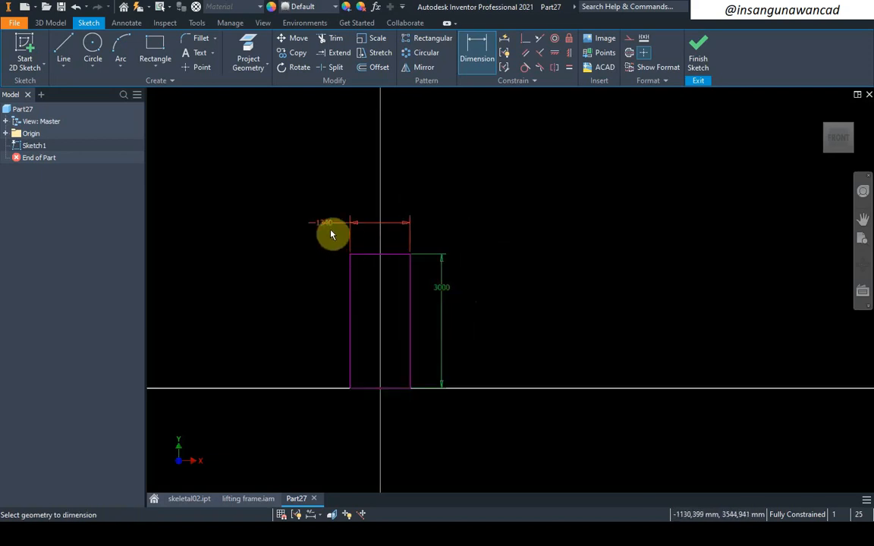
- Exit the sketch to view it from the front and reopen it for editing
click(699, 56)
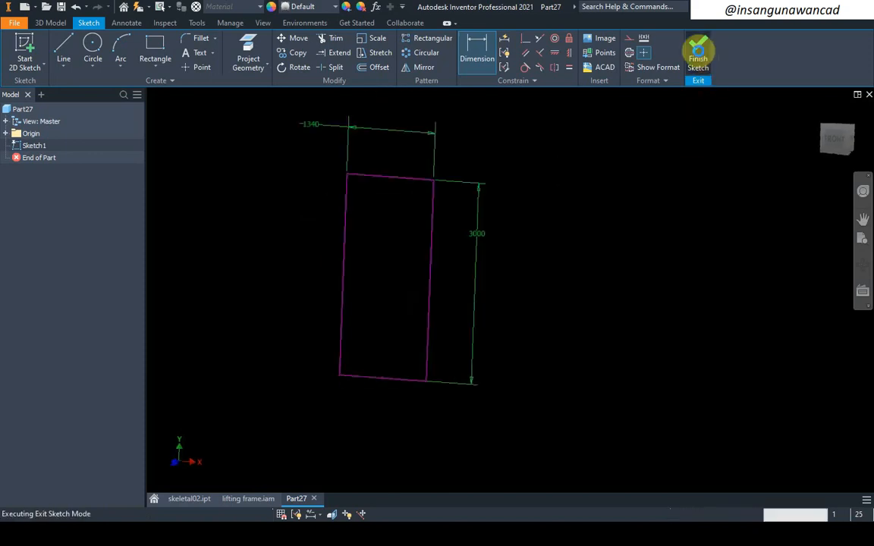
scroll(542, 310, down, 5)
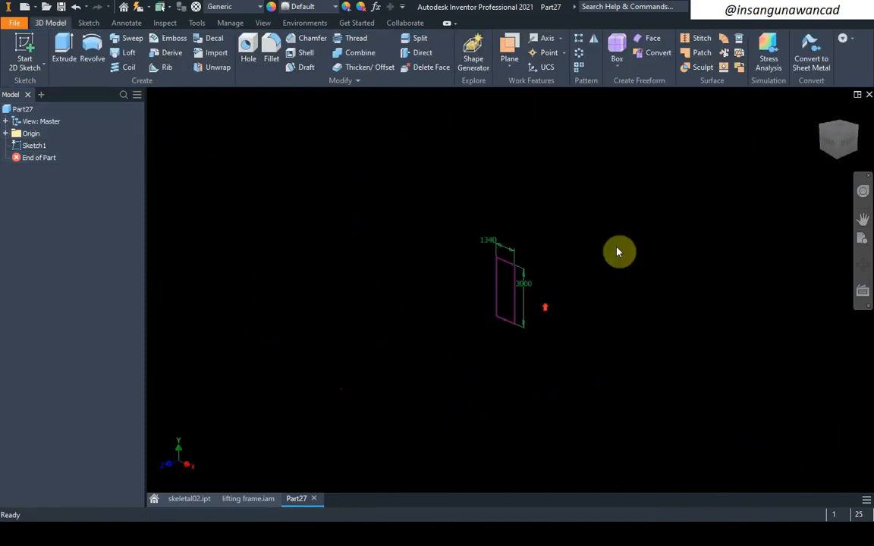
click(829, 149)
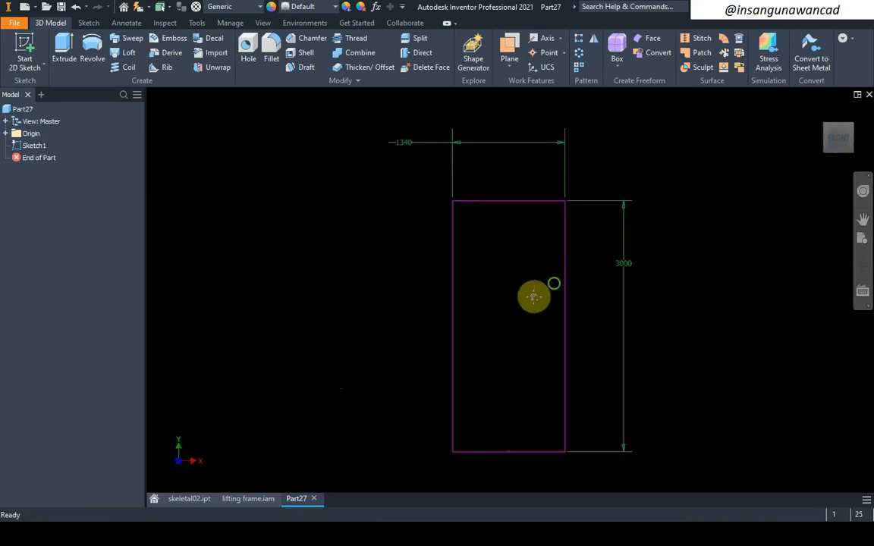
click(35, 145)
double_click(34, 145)
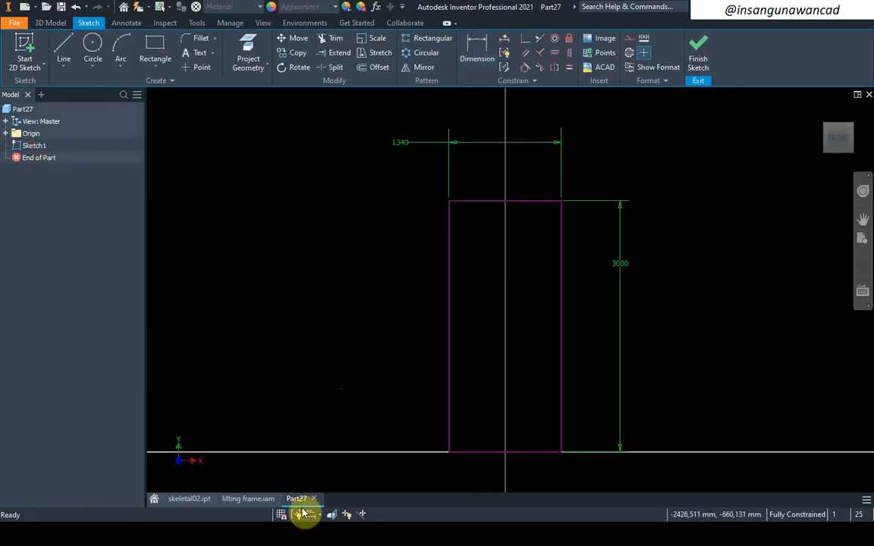
- Check the tower's crossbars in the isometric view on page 1 of the reference PDF in Acrobat Reader, then return to Inventor
key(alt+Tab)
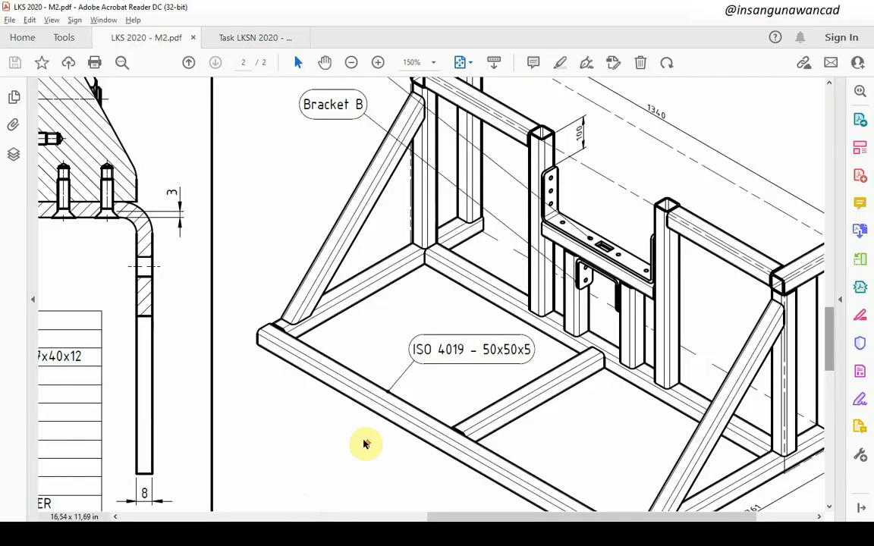
scroll(365, 445, up, 8)
scroll(379, 444, up, 5)
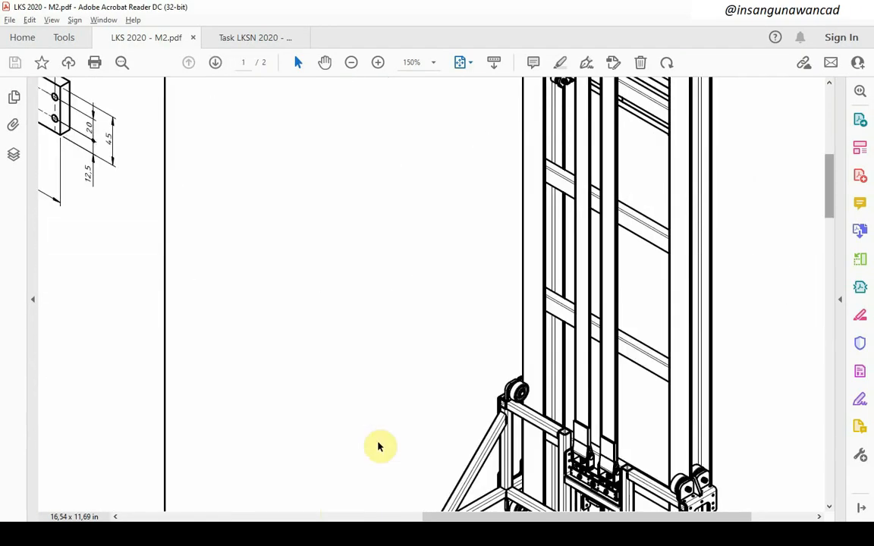
scroll(675, 304, up, 1)
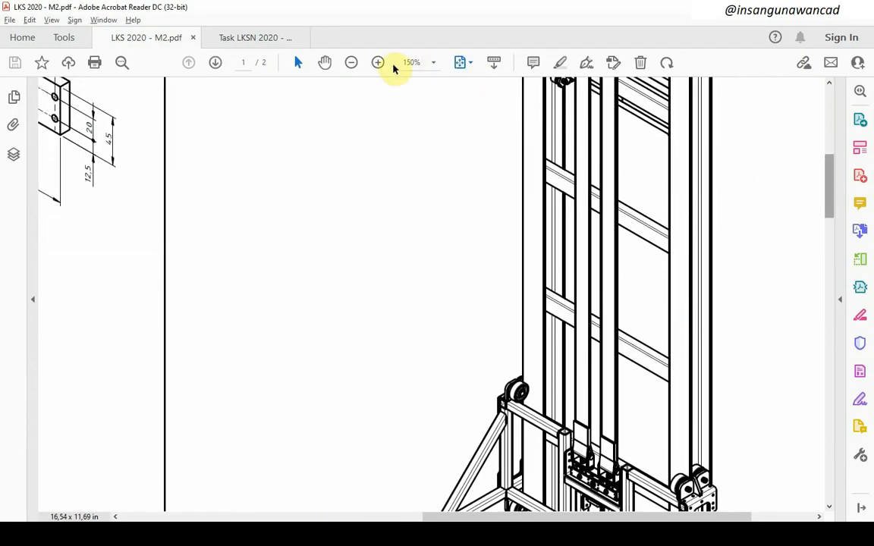
click(352, 63)
click(352, 63)
scroll(770, 215, up, 2)
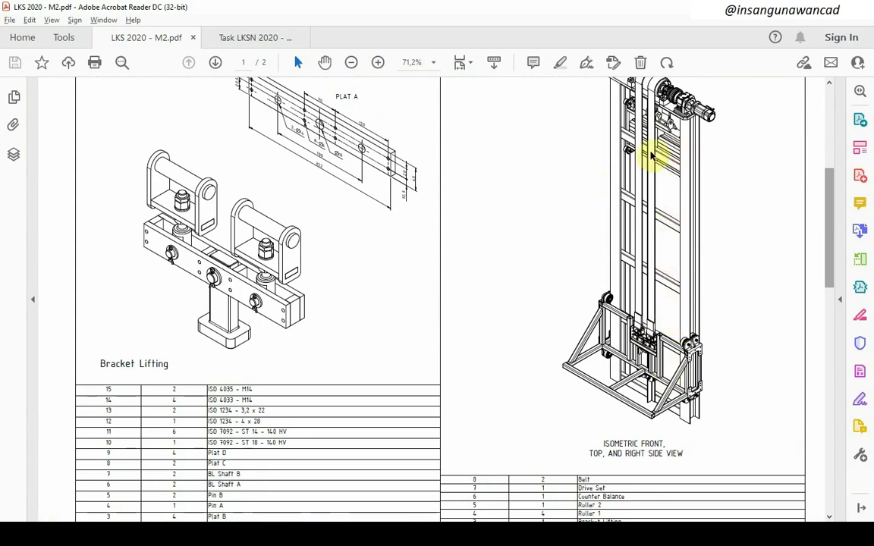
key(alt+Tab)
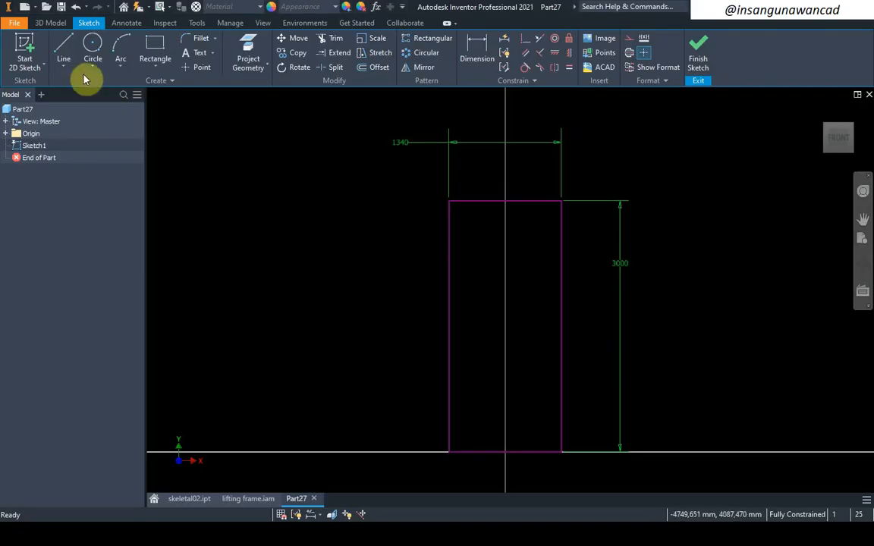
- Draw a horizontal line across the full width of the rectangle, about 657 mm below its top edge
click(63, 50)
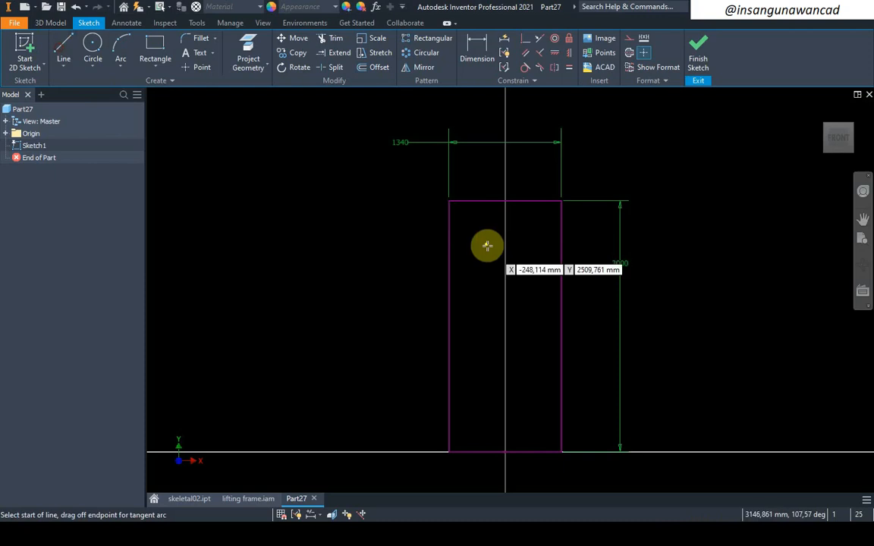
click(449, 256)
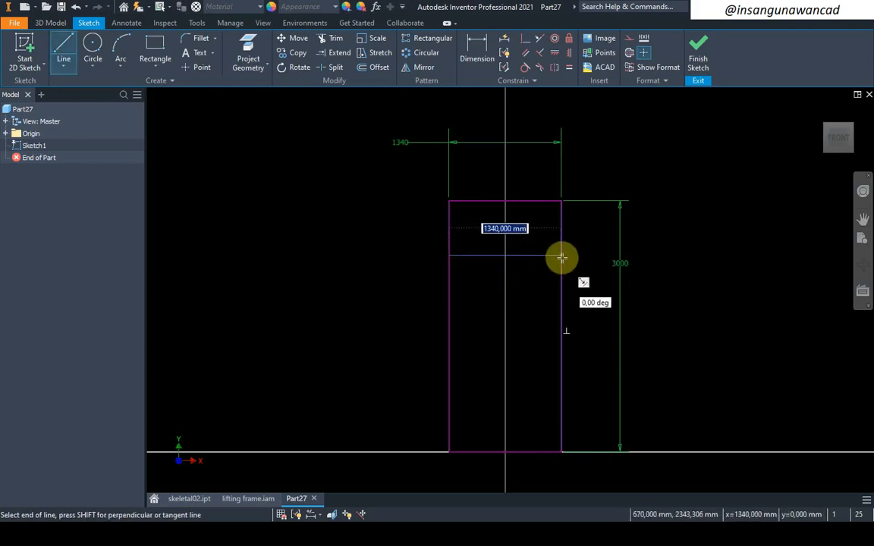
scroll(500, 262, down, 5)
right_click(473, 253)
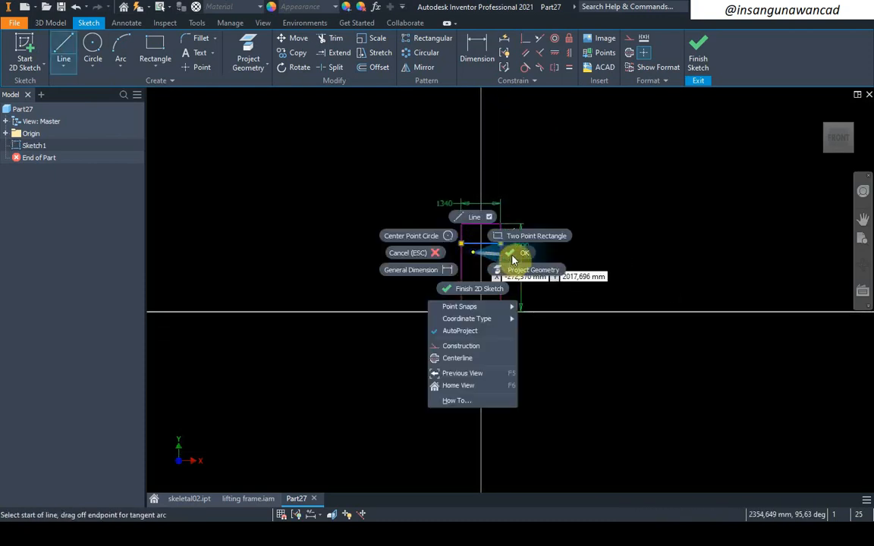
click(513, 260)
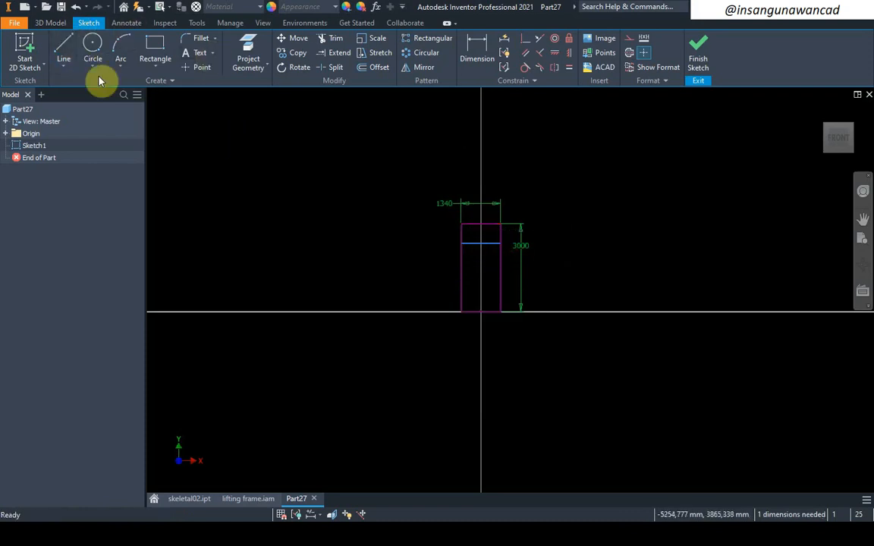
- Draw three more full-width horizontal lines below the first, the upper two about 1690 mm and 940 mm above the base
key(l)
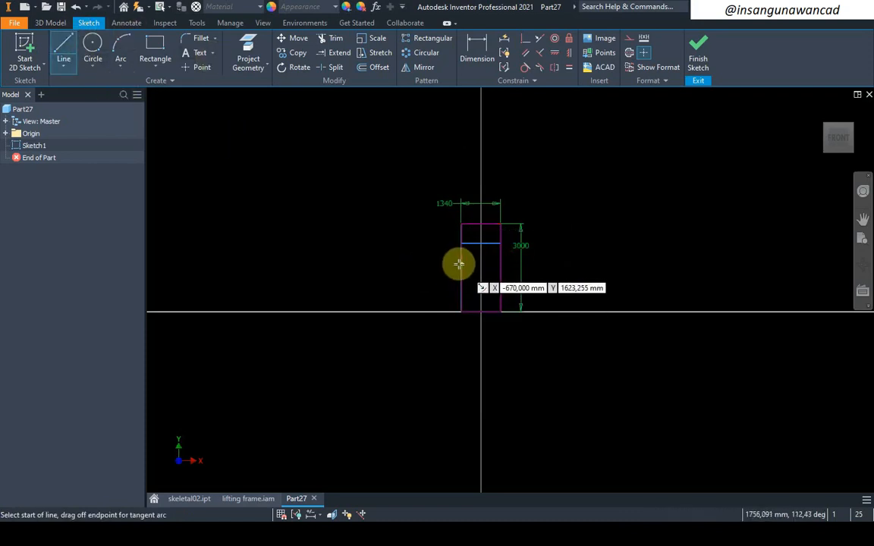
click(461, 263)
double_click(499, 263)
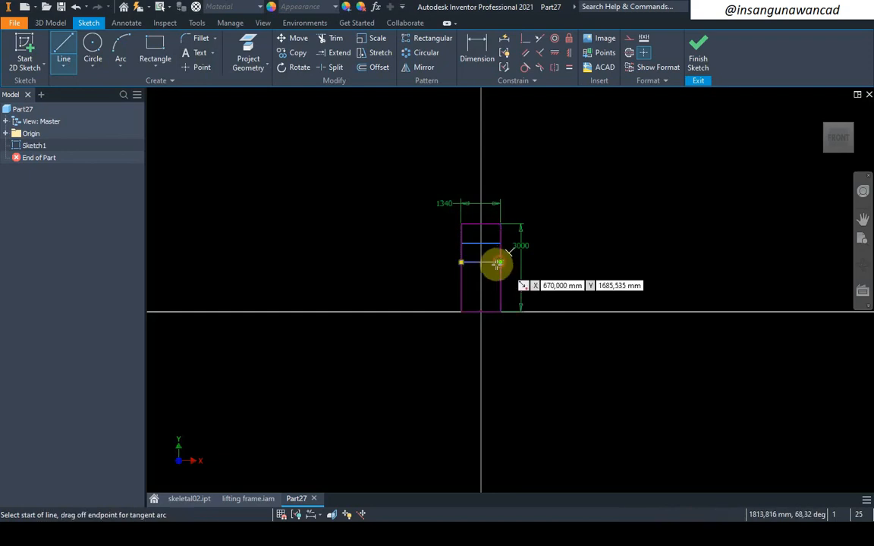
click(460, 283)
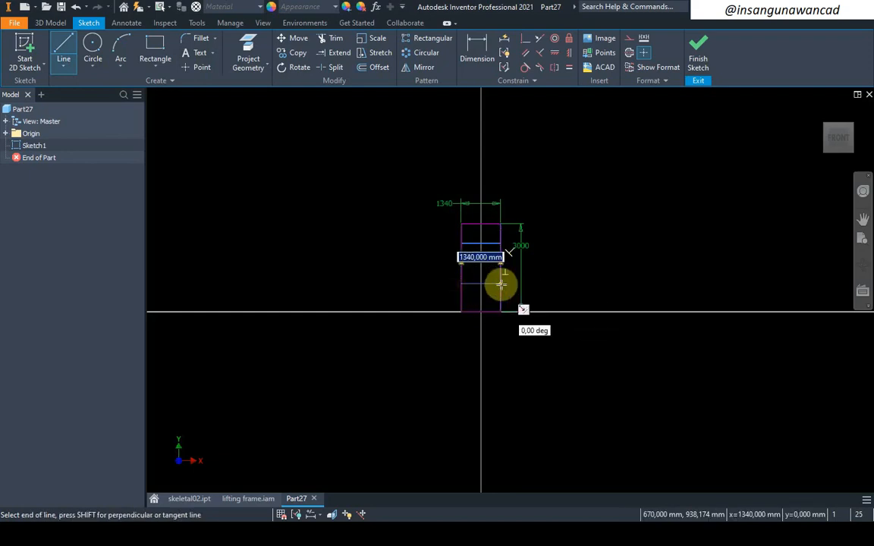
double_click(500, 283)
click(461, 297)
double_click(500, 297)
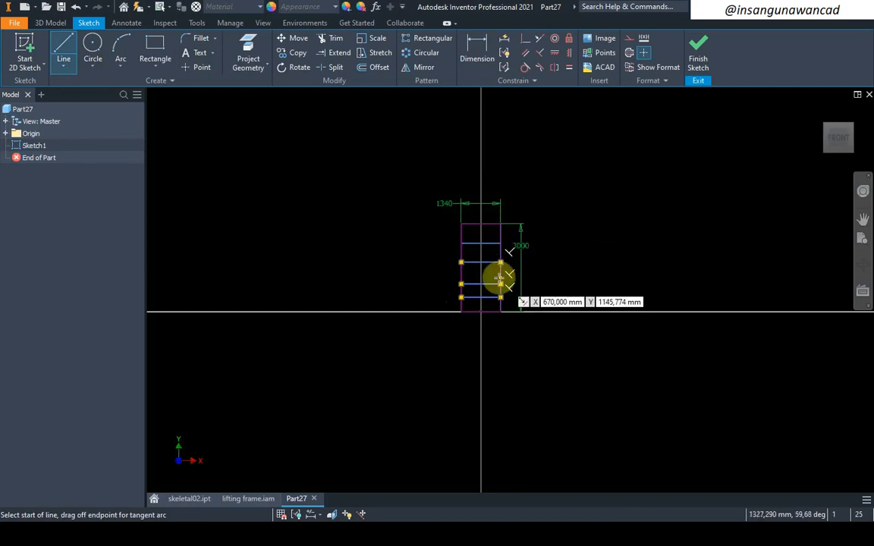
scroll(501, 267, up, 5)
right_click(538, 238)
click(585, 239)
- Dimension the gap between the top edge and the first crossline as one fifth of the overall height, d0/5
click(477, 51)
click(480, 111)
click(480, 177)
click(533, 155)
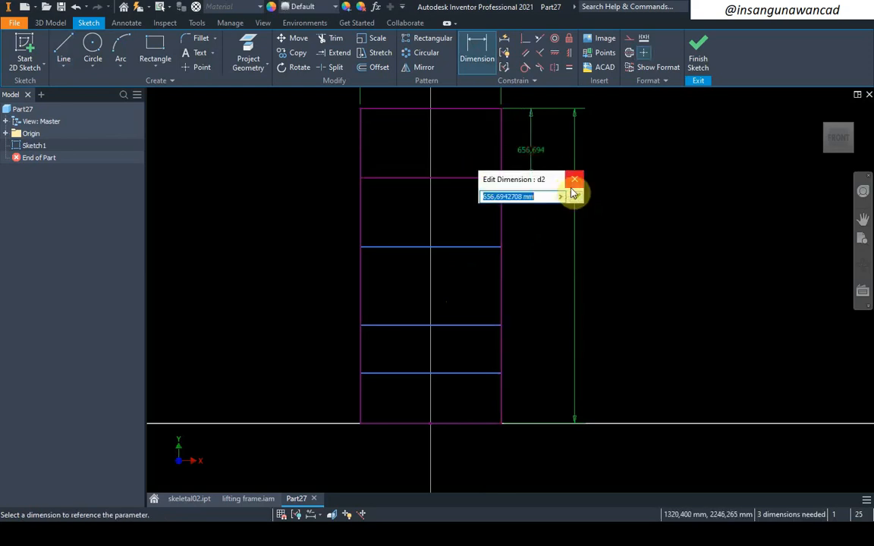
click(580, 188)
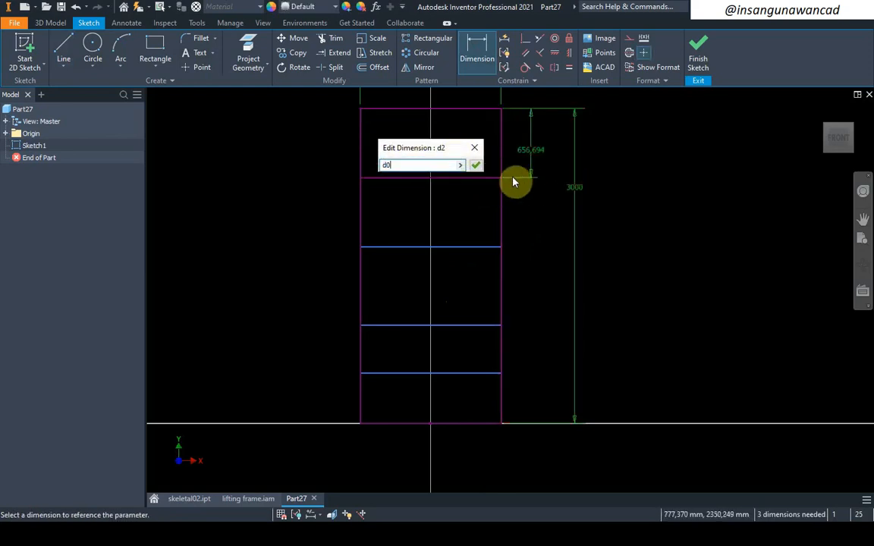
text(/5)
key(Return)
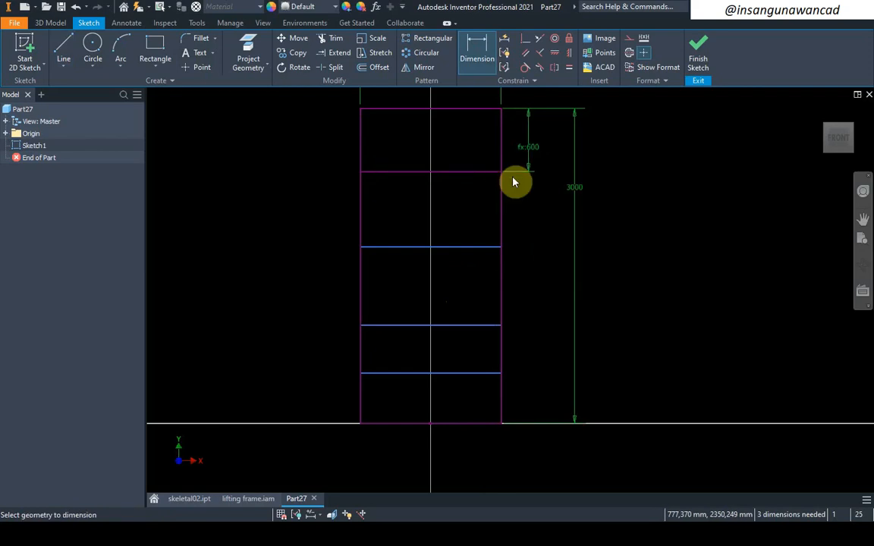
- Dimension the second and third gaps from the top, each linked to the gap dimension directly above it
click(481, 248)
click(535, 230)
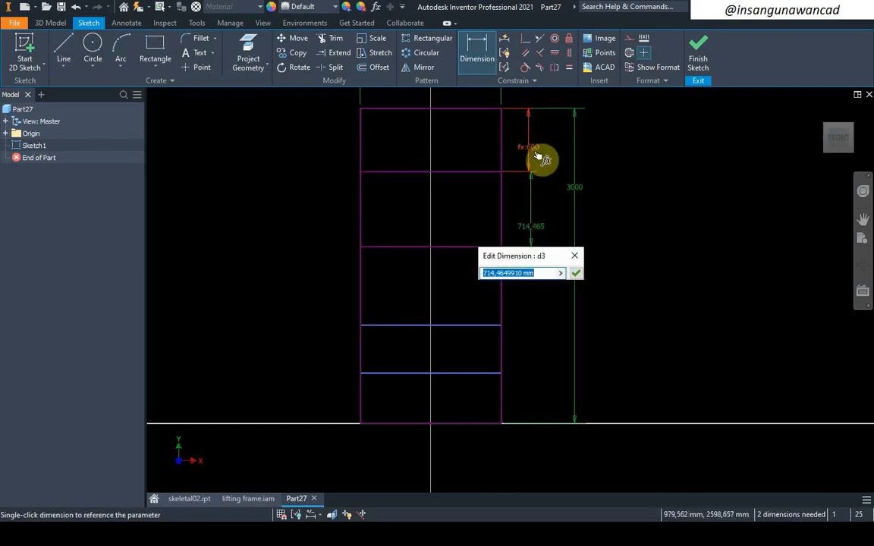
click(536, 142)
key(Return)
click(489, 236)
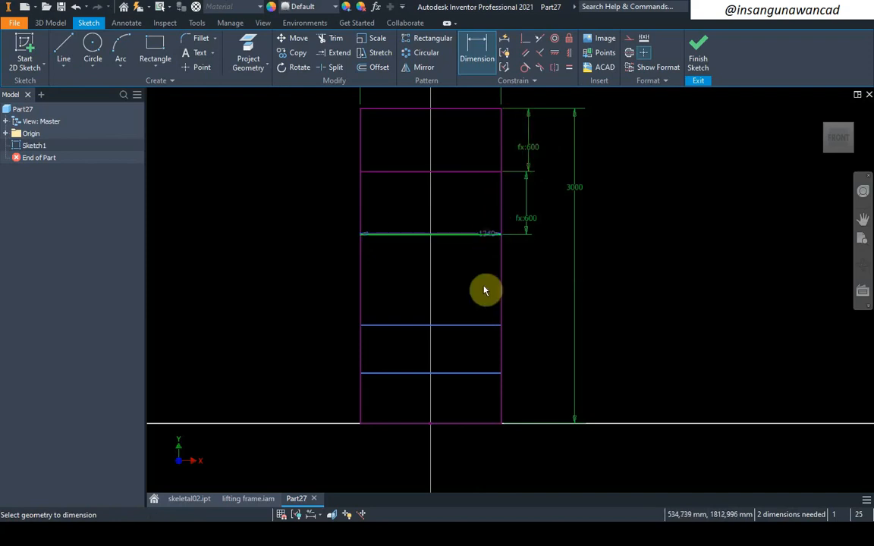
click(483, 326)
click(532, 299)
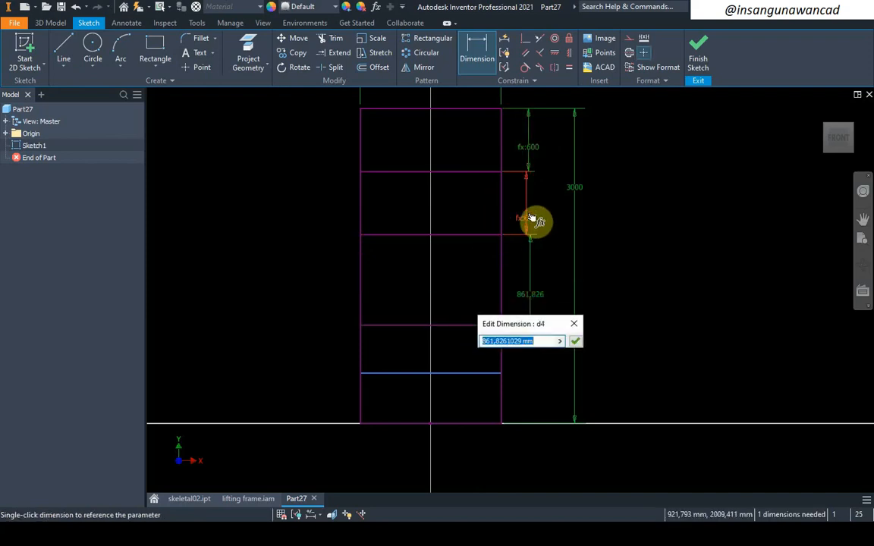
click(529, 219)
key(Return)
- Dimension the fourth gap from the top as equal to the third using d4, and finish the sketch
click(493, 299)
click(482, 373)
click(516, 364)
click(520, 278)
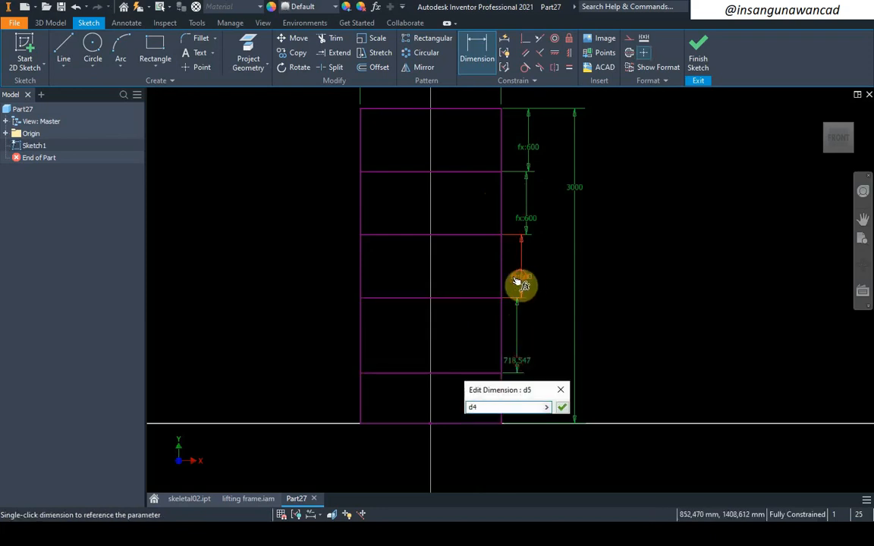
key(Return)
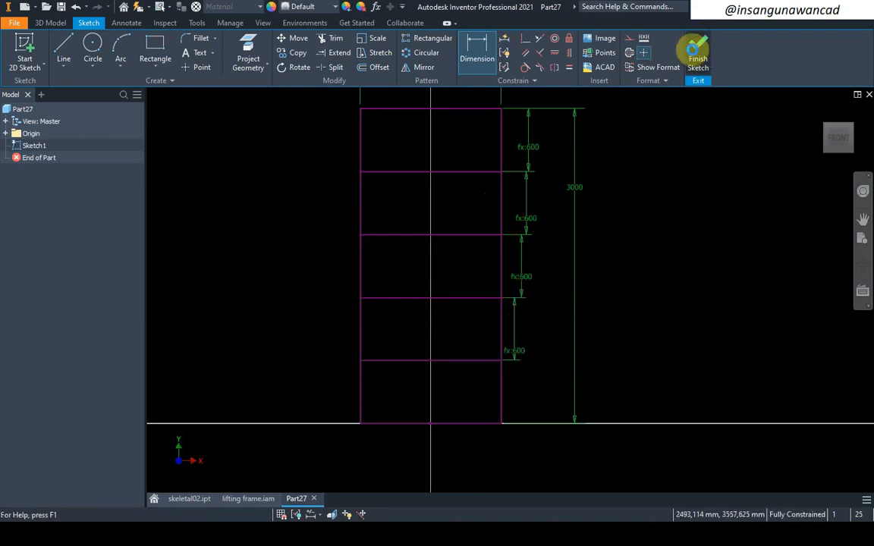
click(695, 55)
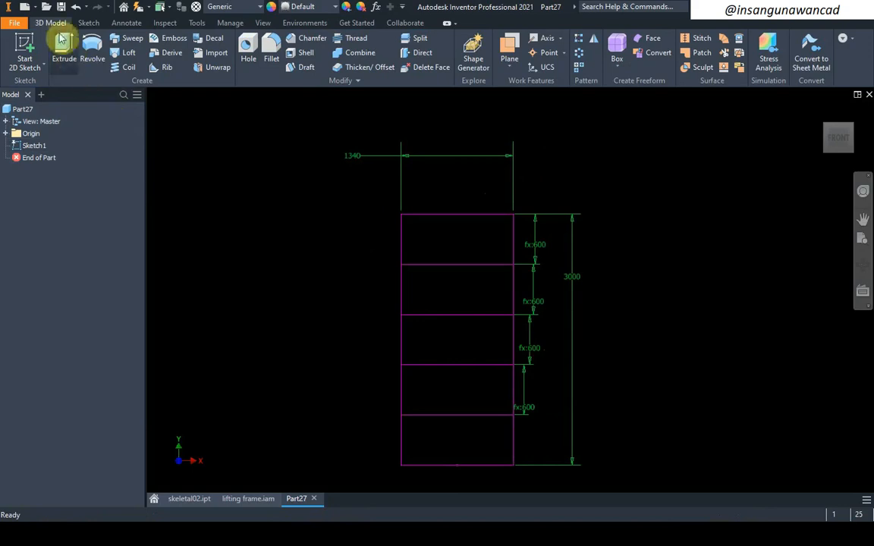
- Save the part as skeletal03 in the frame002 folder
click(61, 7)
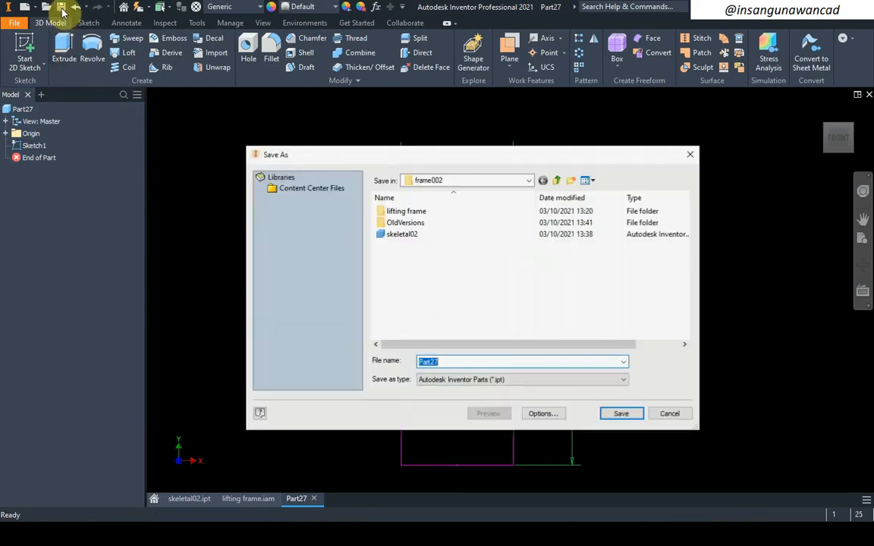
click(416, 238)
click(486, 364)
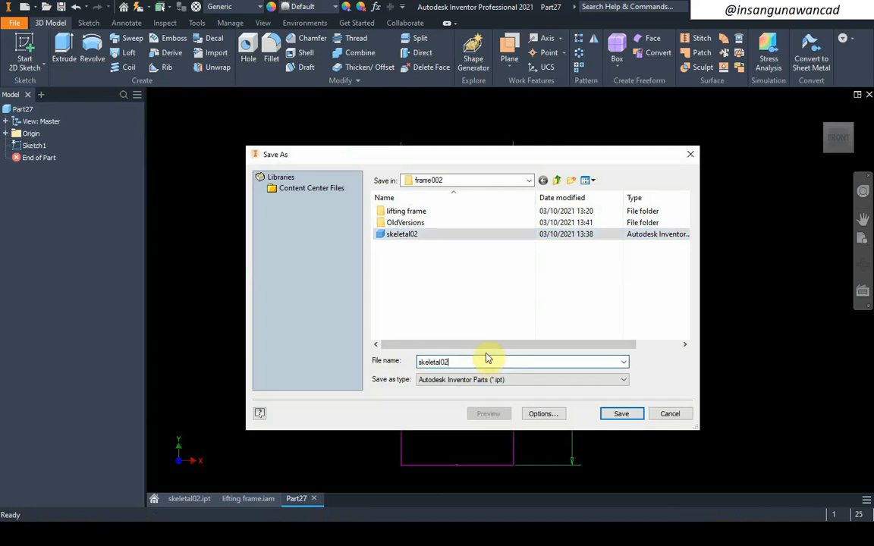
key(BackSpace)
text(3)
key(Return)
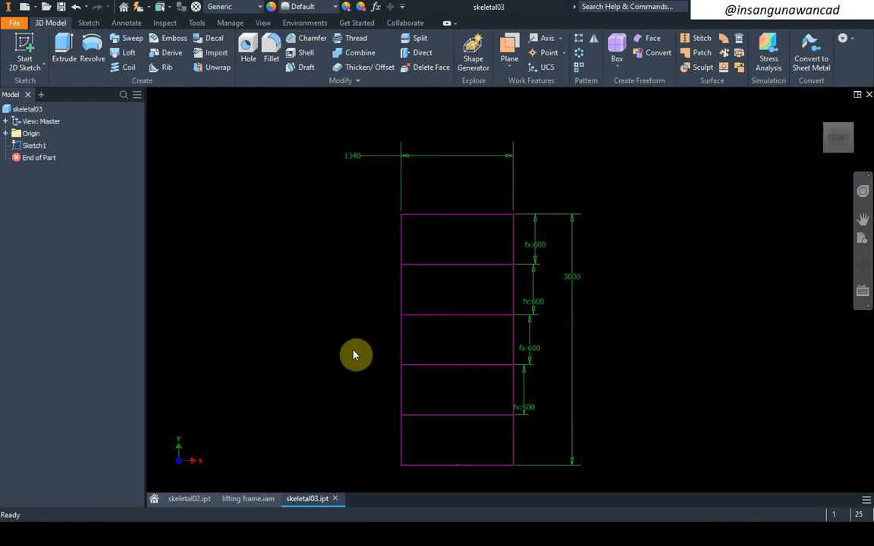
- Review the Langkah Penting workflow slide in the WPS presentation, then switch back to Inventor
key(alt+Tab)
key(alt+Tab)
key(alt+Tab)
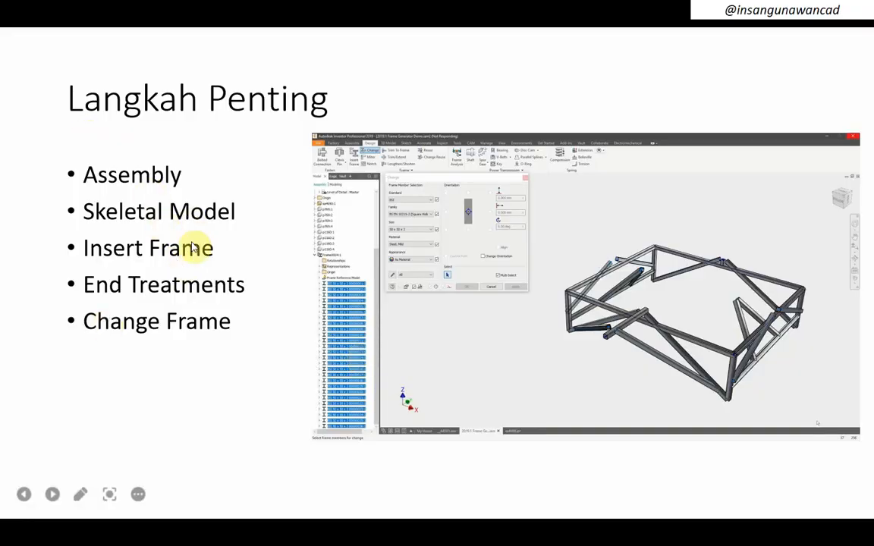
key(alt+Tab)
key(alt+Tab)
key(alt+Tab)
key(alt+Tab)
key(alt+Tab)
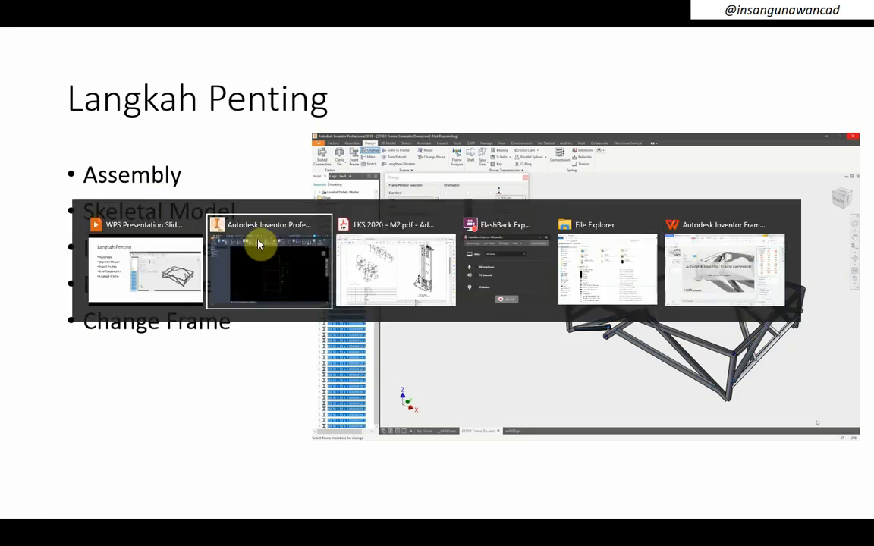
- Switch to Inventor and create a new metric assembly from the Standard (mm).iam template
click(258, 243)
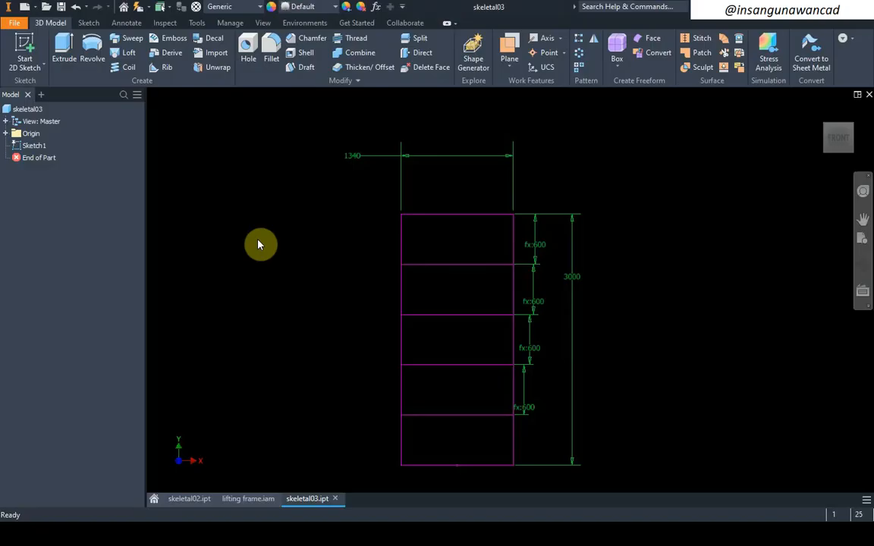
click(23, 8)
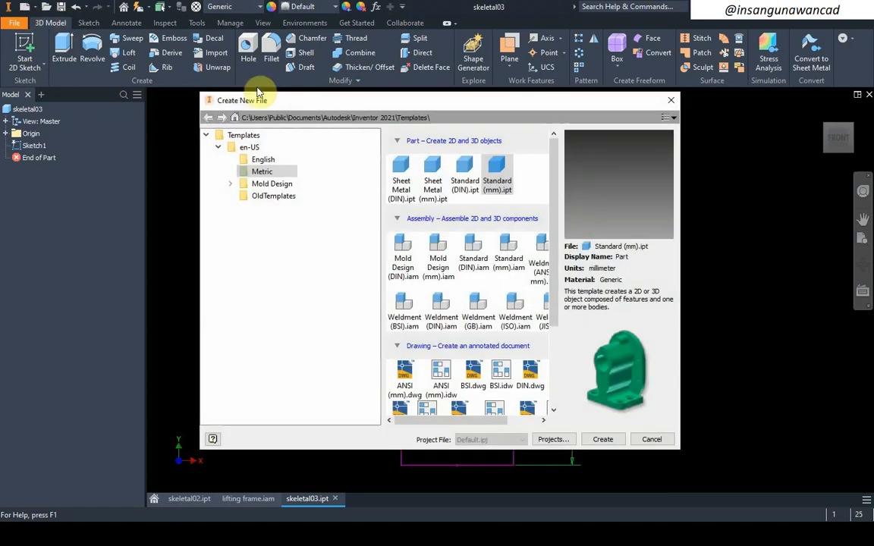
double_click(505, 255)
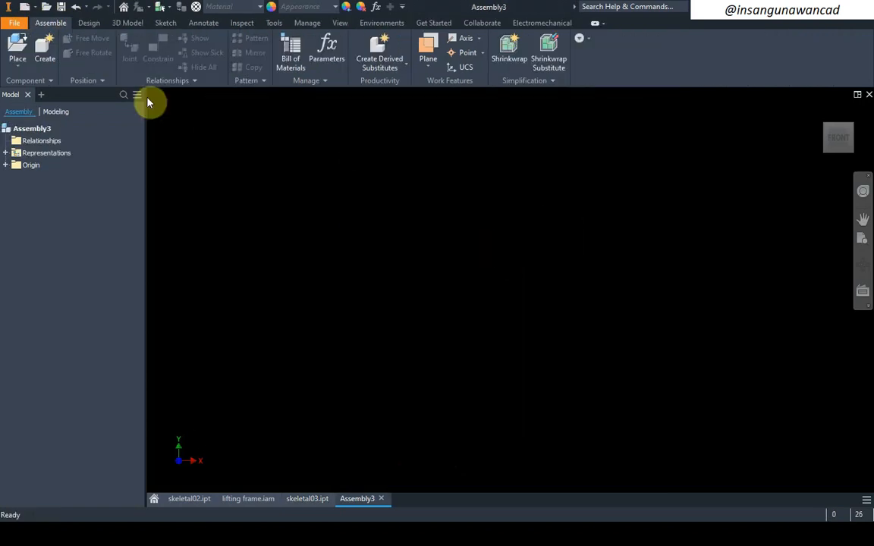
- Place a single instance of skeletal03 from the frame002 folder, grounded at the assembly origin
click(17, 49)
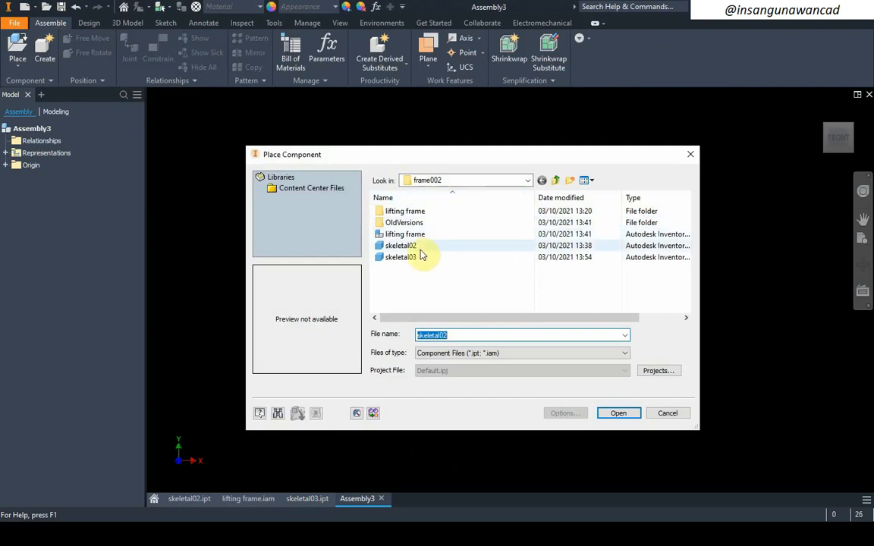
double_click(417, 257)
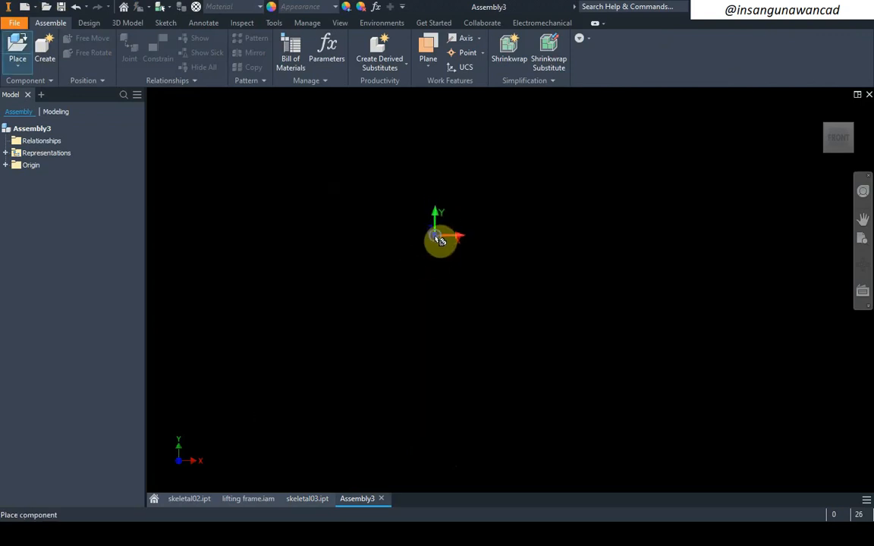
right_click(437, 238)
click(476, 259)
scroll(498, 261, up, 3)
right_click(429, 139)
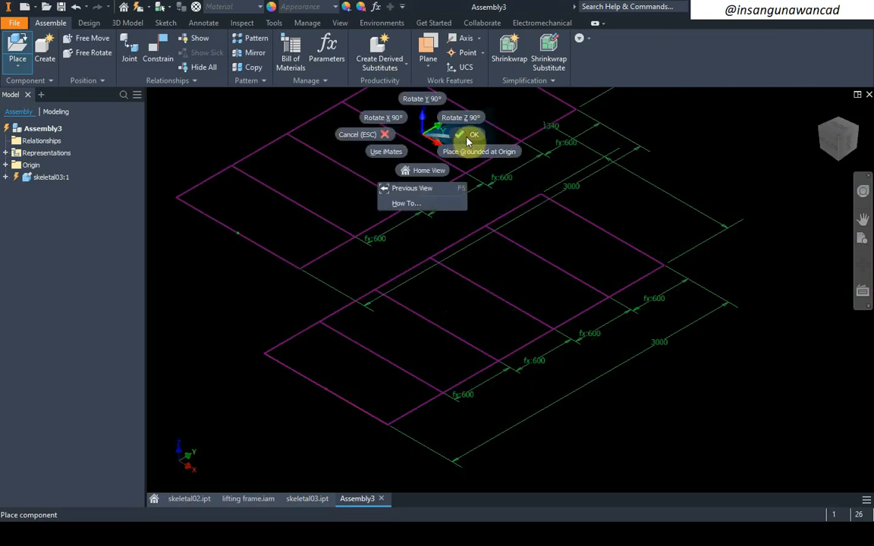
click(468, 138)
- Orient the skeleton upright in an isometric view and save the assembly as Main Frame in the frame002 folder
click(826, 136)
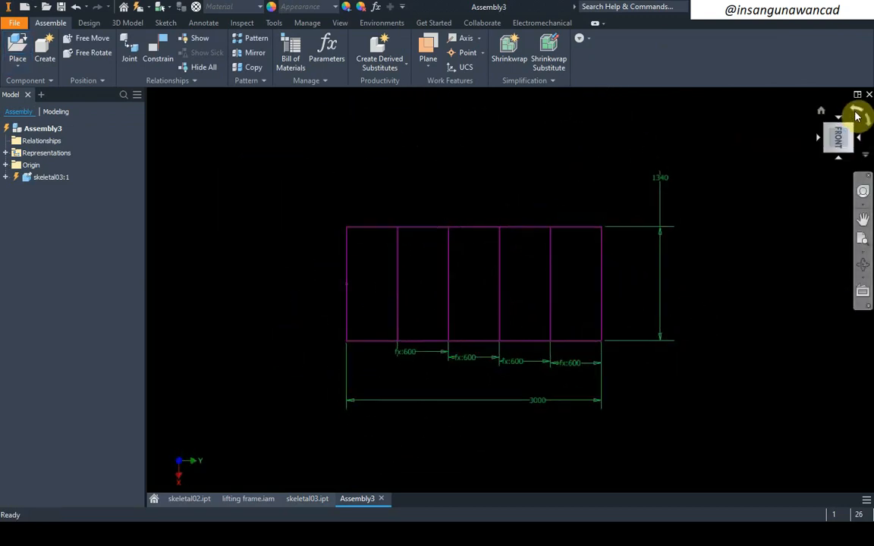
click(856, 115)
mouse_move(751, 205)
shift+middle_down()
mouse_move(682, 256)
mouse_move(665, 220)
mouse_move(662, 230)
mouse_move(233, 190)
shift+middle_up()
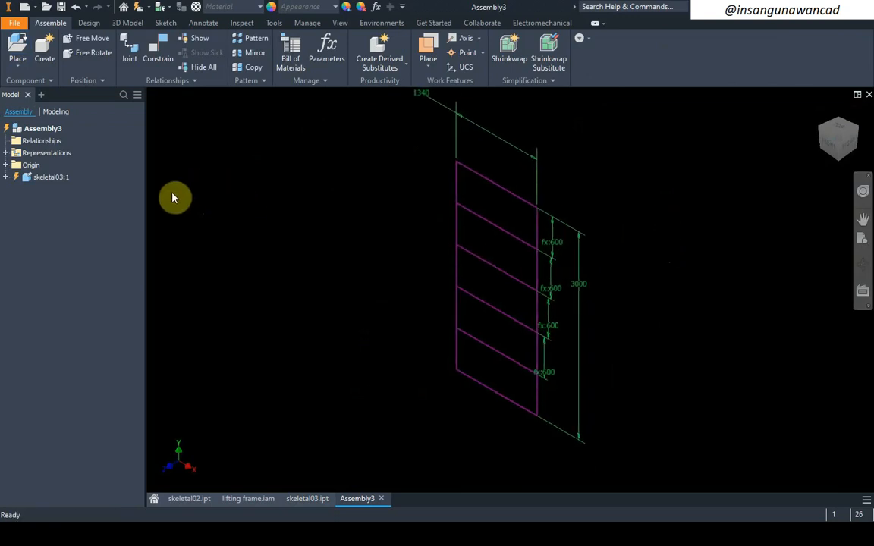
click(61, 7)
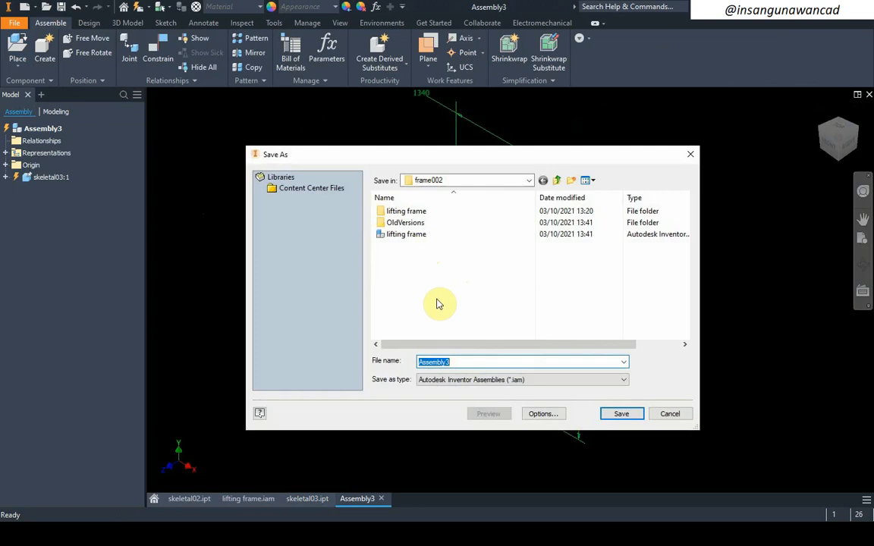
text(Main Frame)
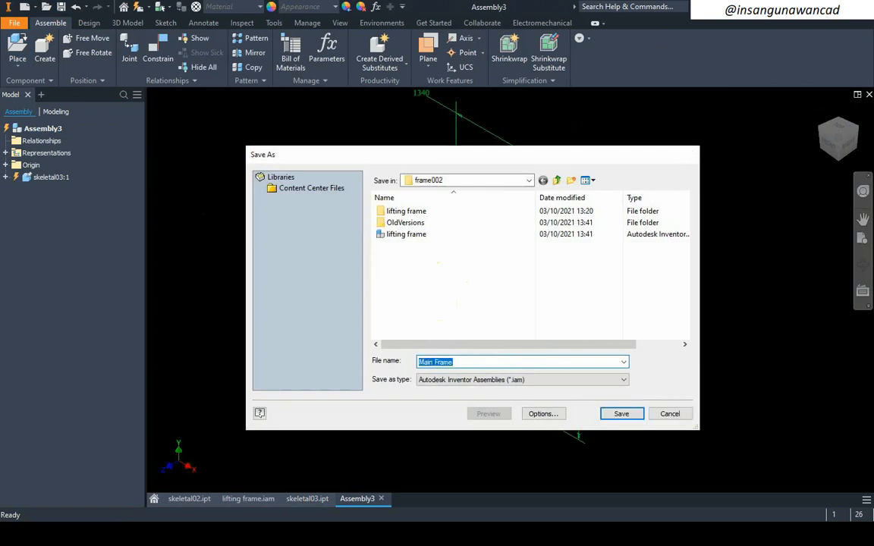
key(Return)
- Check the tower frame in the isometric drawing of LKS 2020 - M2.pdf in Acrobat Reader and return to Inventor
middle_drag(600, 283, 471, 313)
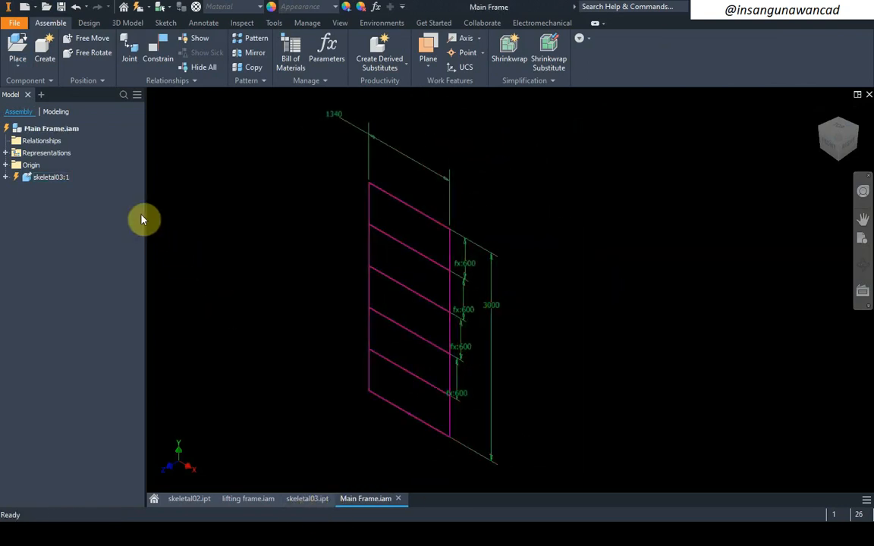
key(alt+Tab)
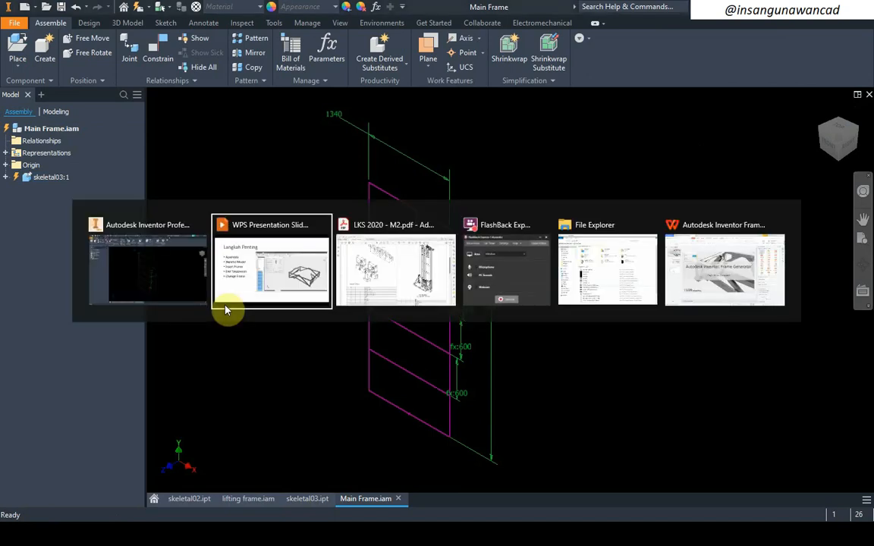
key(alt+Tab)
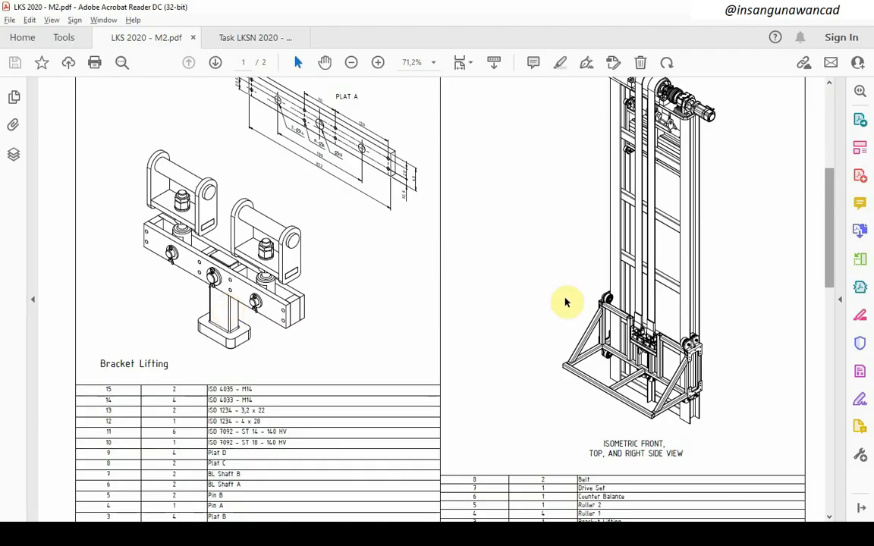
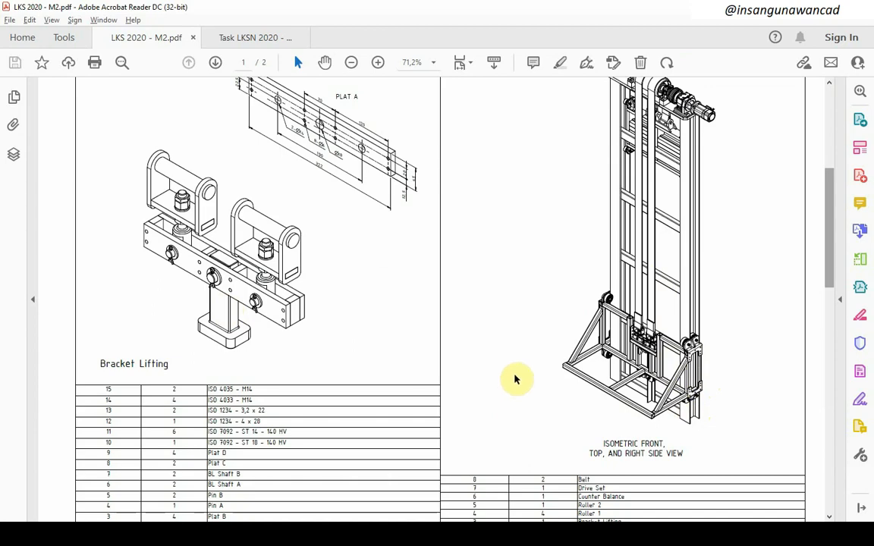
key(alt+Tab)
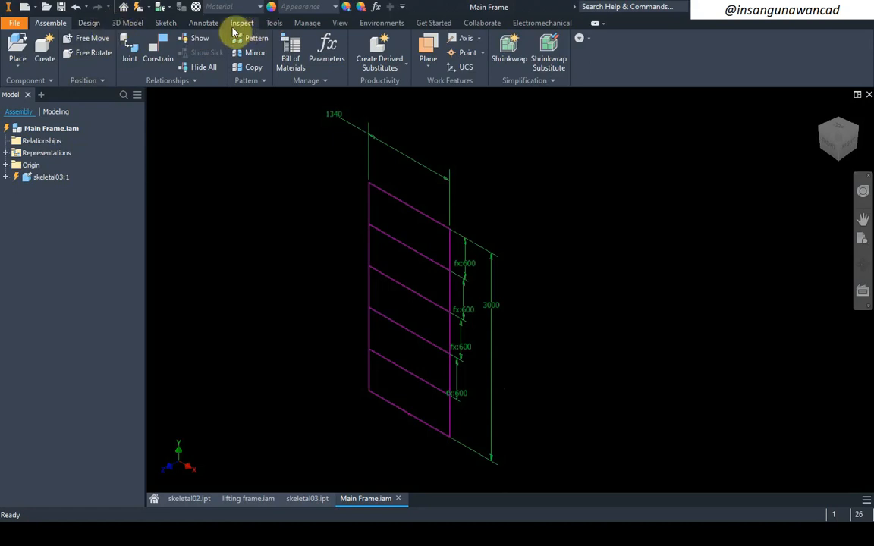
- Start Insert Frame and define the member as an ISO I-beam from the ISO 657/16 - 1980 family, size SC 200
click(93, 24)
click(90, 50)
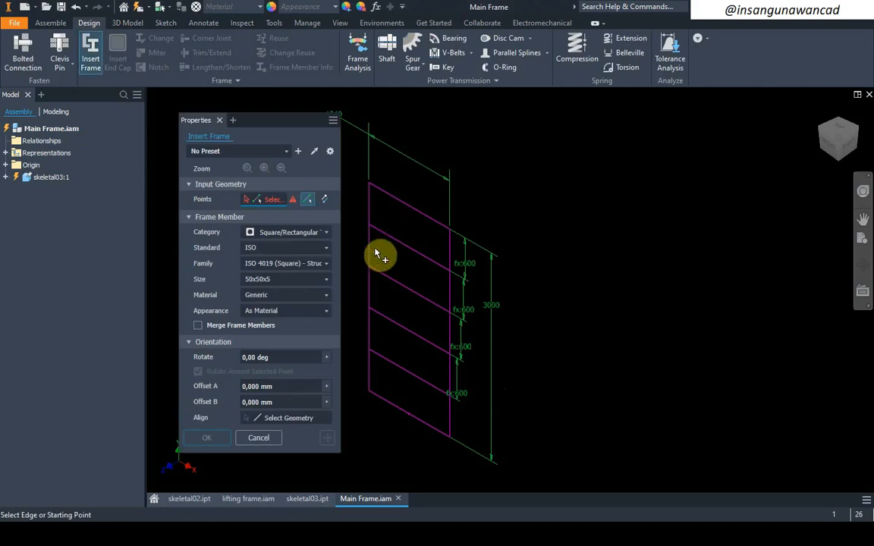
click(288, 233)
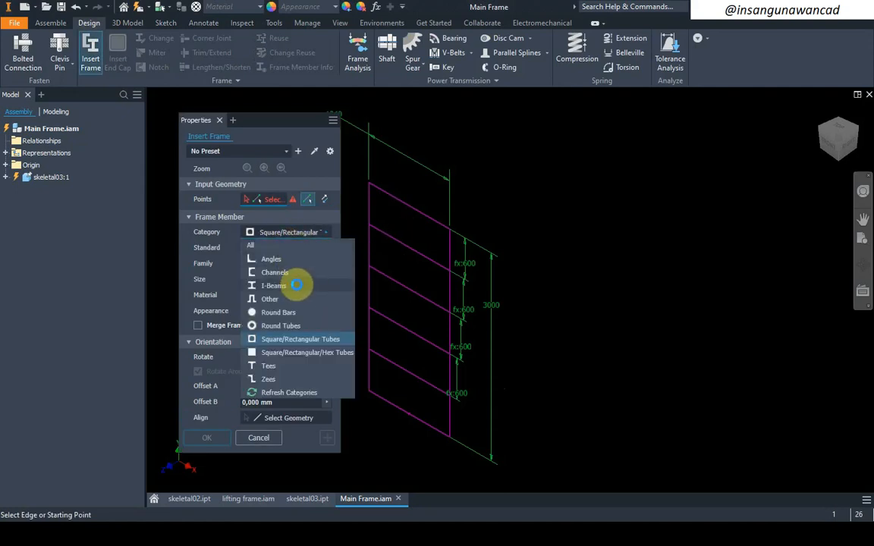
click(296, 286)
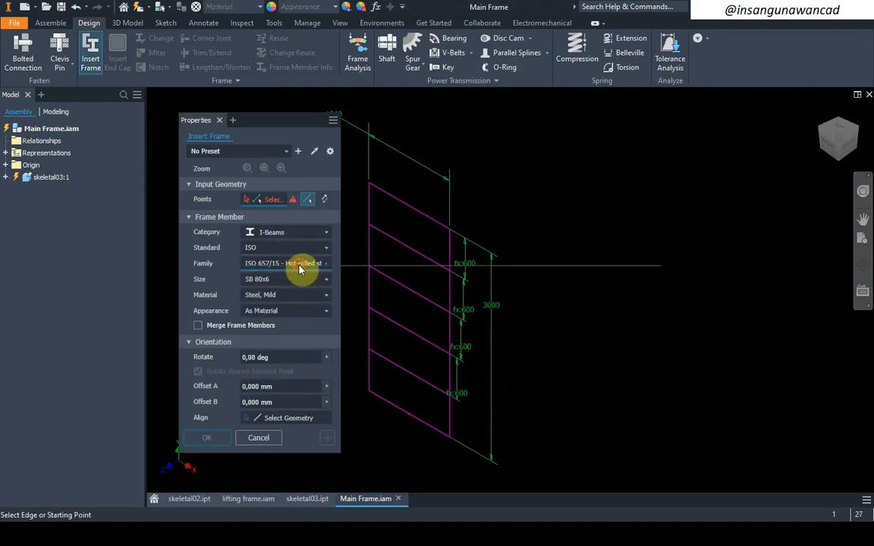
click(300, 265)
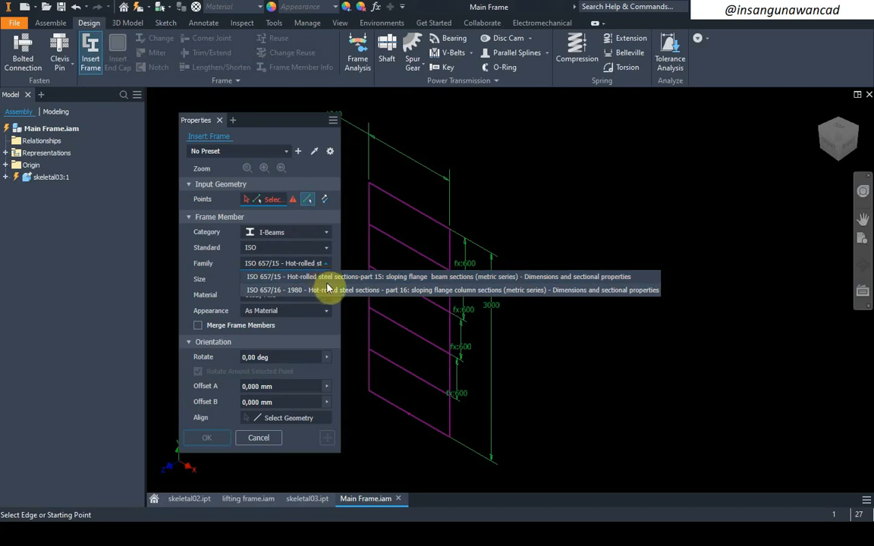
click(322, 277)
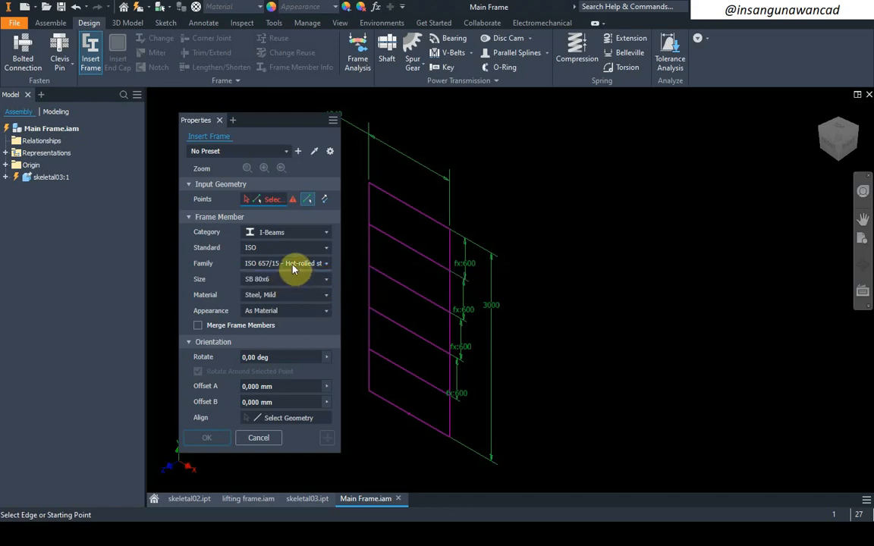
click(293, 269)
click(304, 291)
click(305, 281)
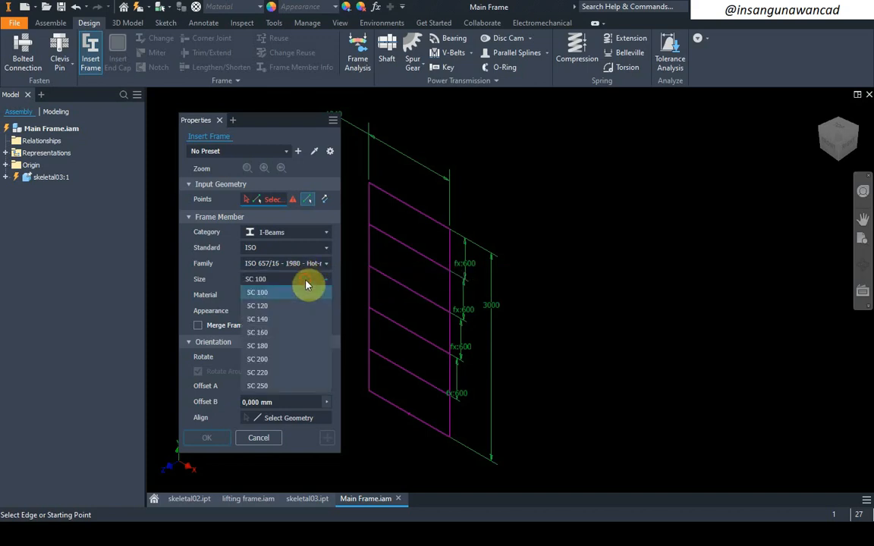
click(289, 359)
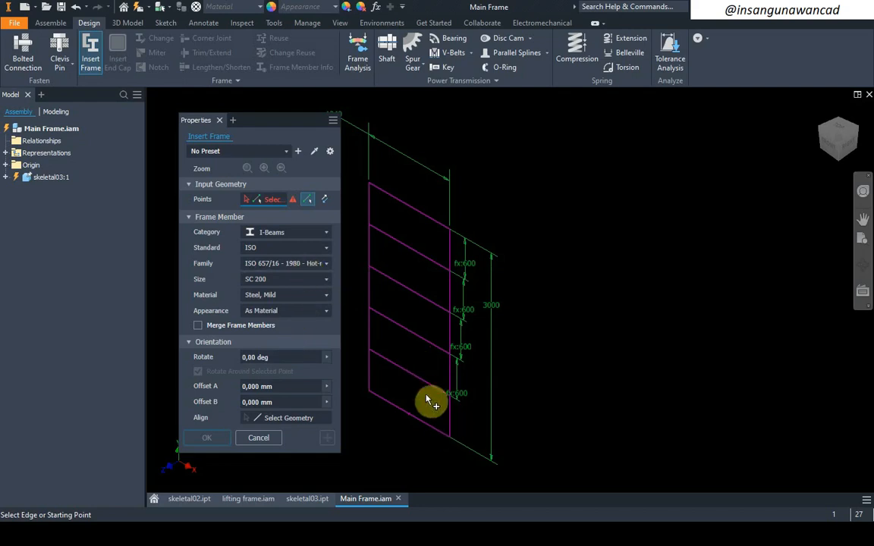
- Update the Main Frame assembly and restart Insert Frame with the SC 200 I-beam settings
click(274, 201)
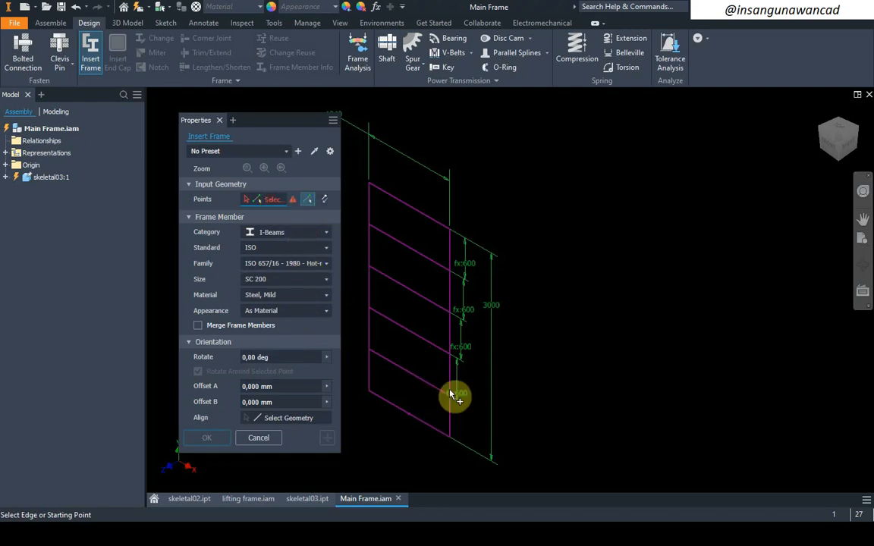
mouse_move(444, 388)
middle_down()
mouse_move(472, 307)
mouse_move(514, 304)
middle_up()
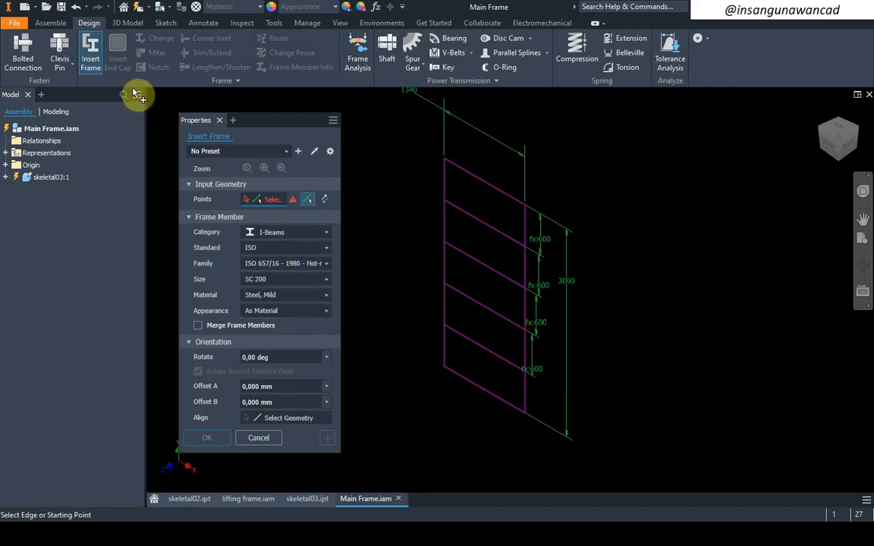
click(138, 8)
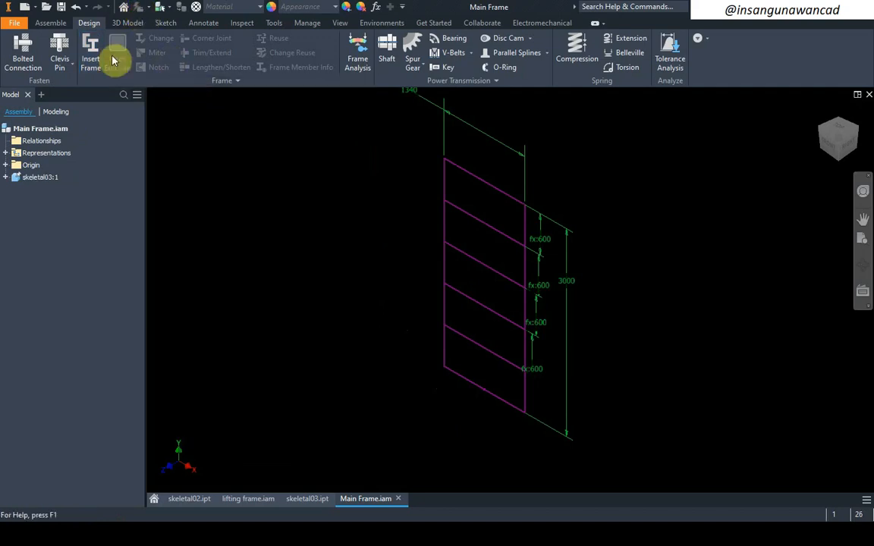
click(90, 45)
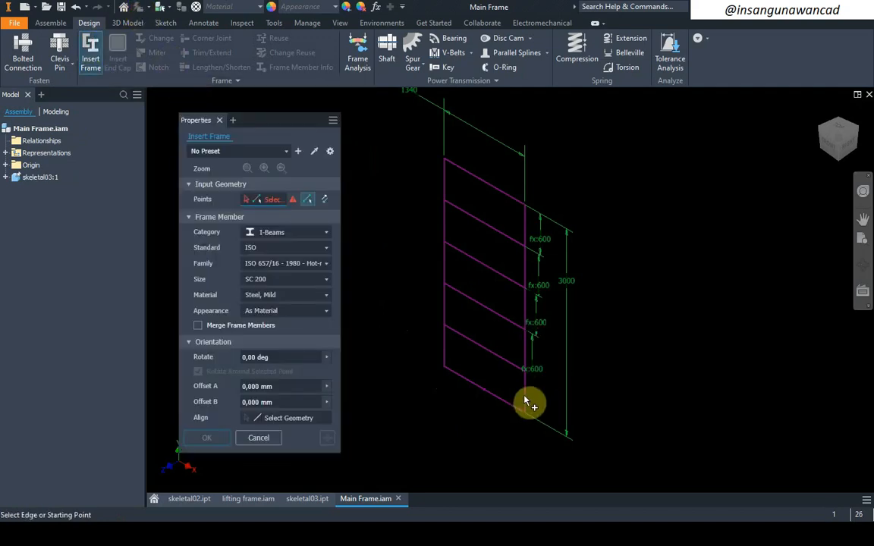
- Try placing the SC 200 I-beam on the skeleton's right upright in point mode and on its left upright in line mode
click(324, 198)
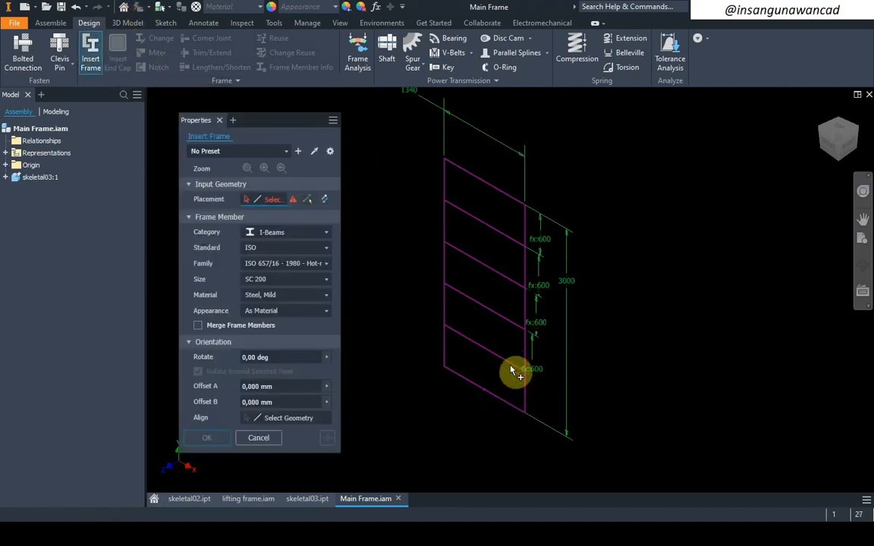
middle_drag(444, 341, 396, 355)
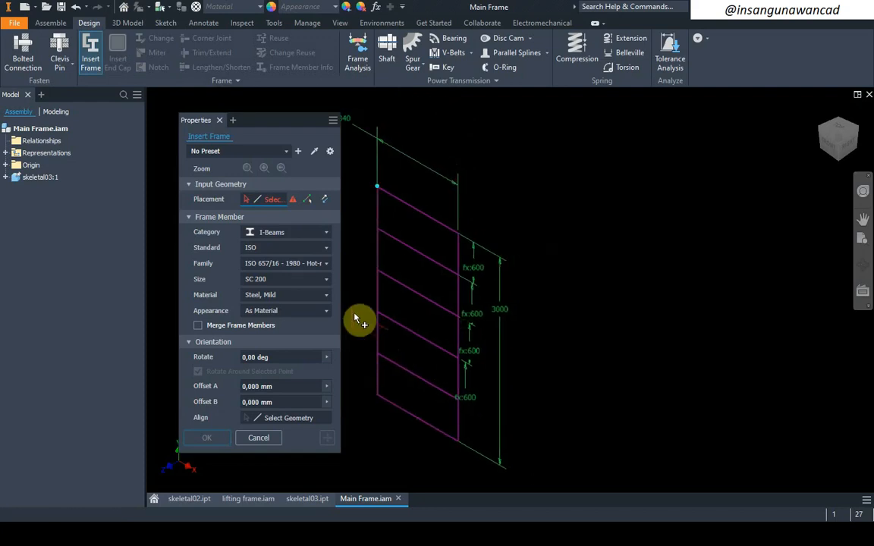
click(307, 200)
click(305, 201)
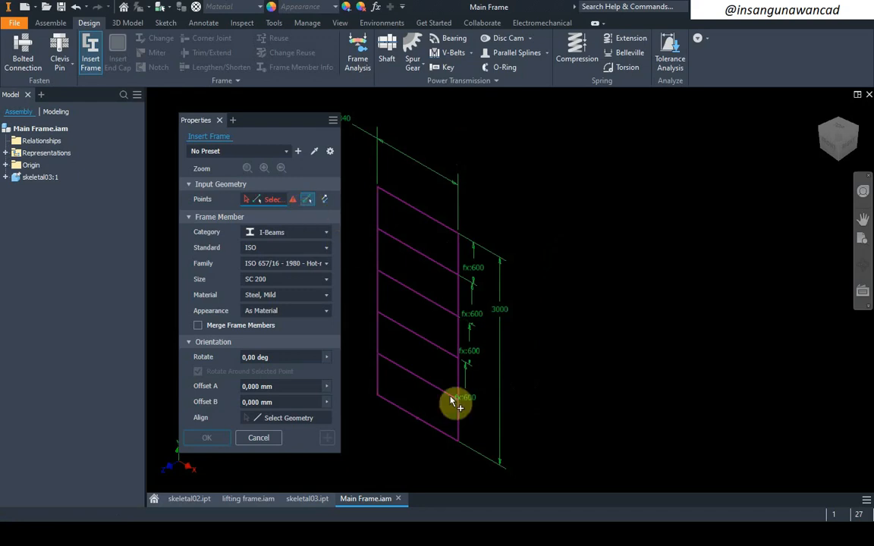
click(460, 242)
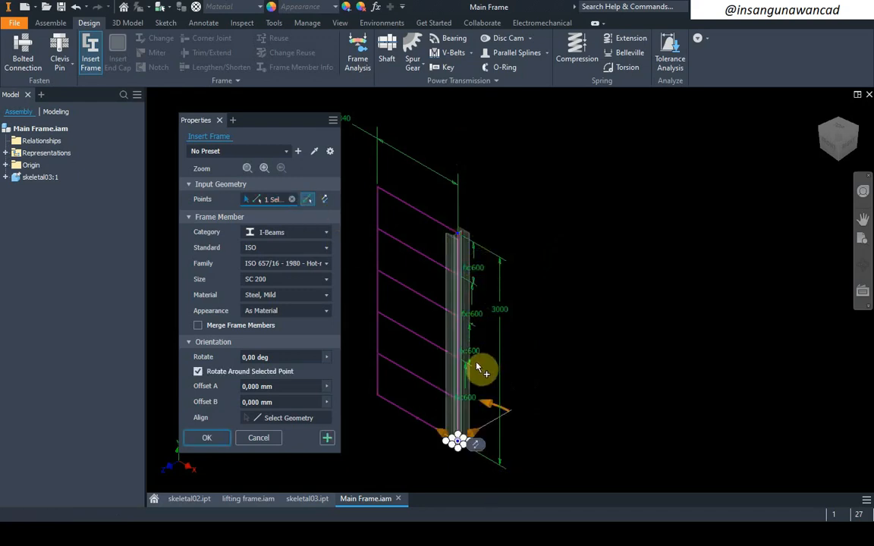
click(308, 201)
click(379, 253)
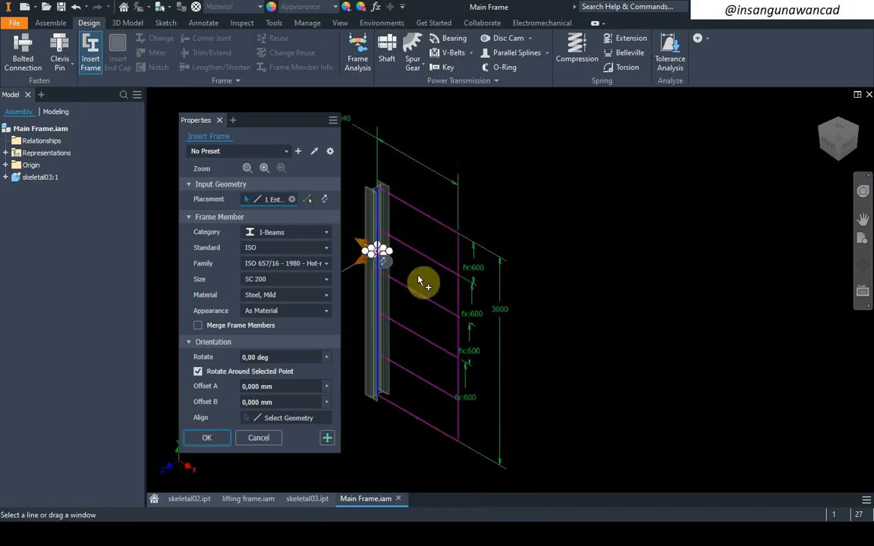
- Try defining the I-beam between the bottom and top endpoints of the right upright, and return to line-based placement
click(308, 200)
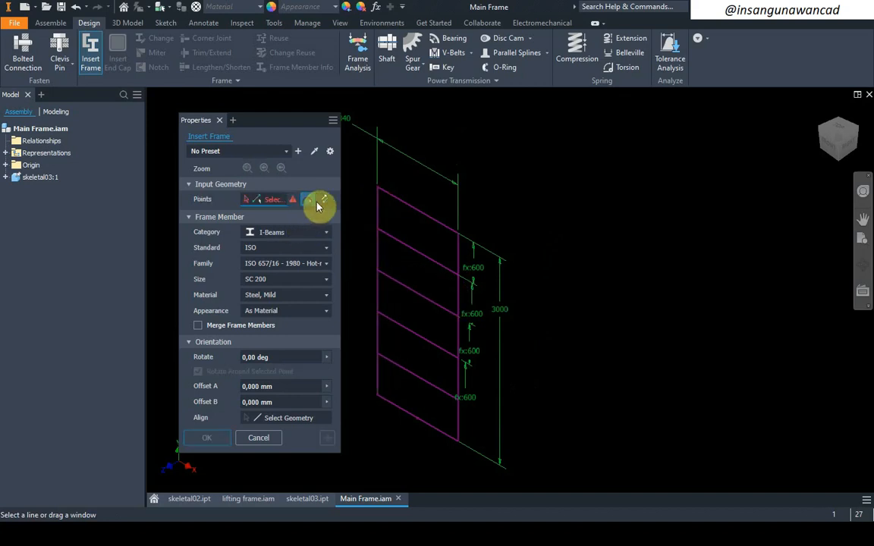
click(459, 441)
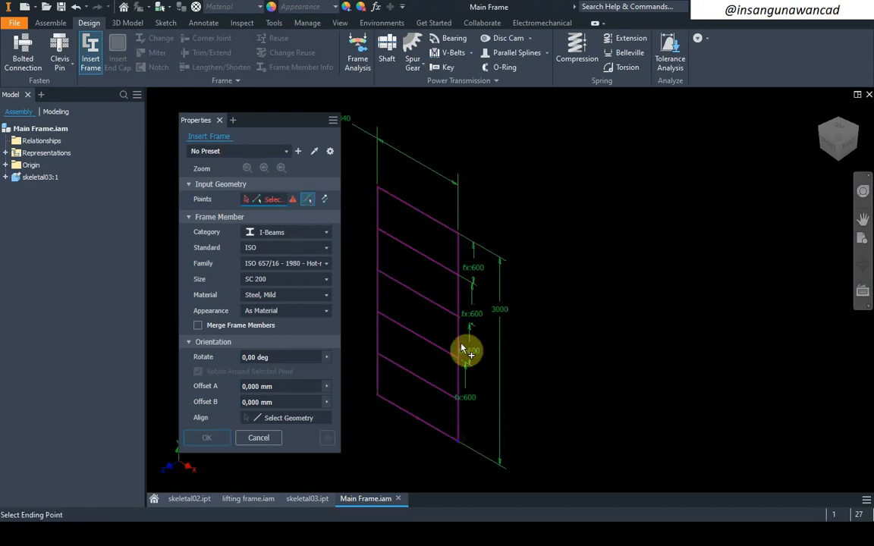
click(458, 236)
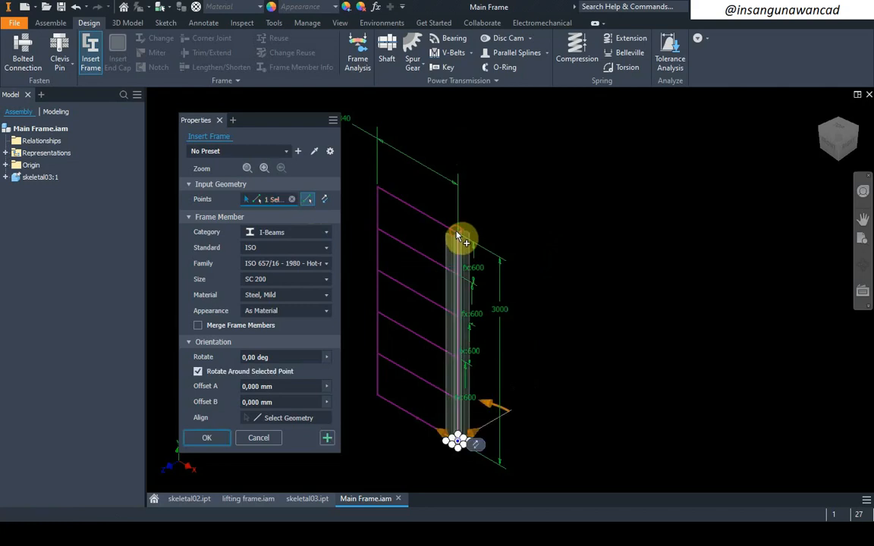
click(308, 200)
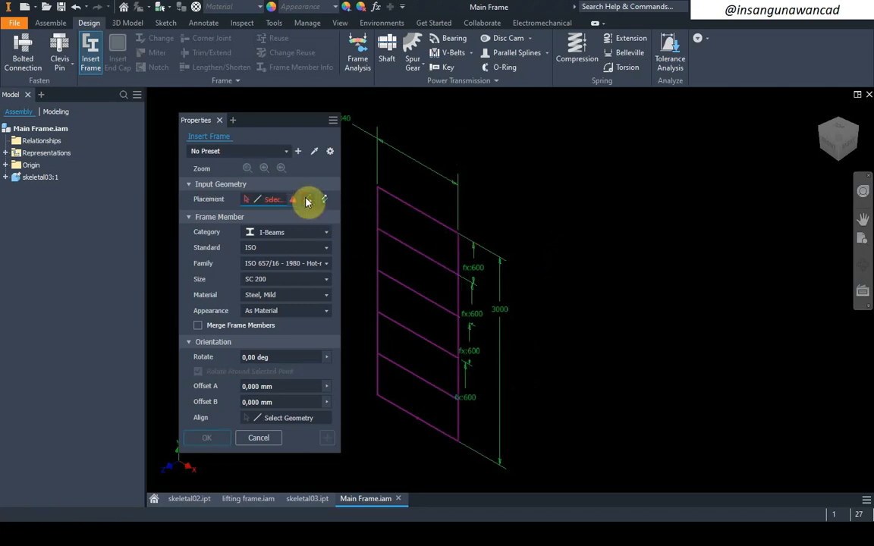
- Place SC 200 I-beams along both uprights of the skeleton and create the new frame with the proposed file names
click(461, 385)
click(373, 387)
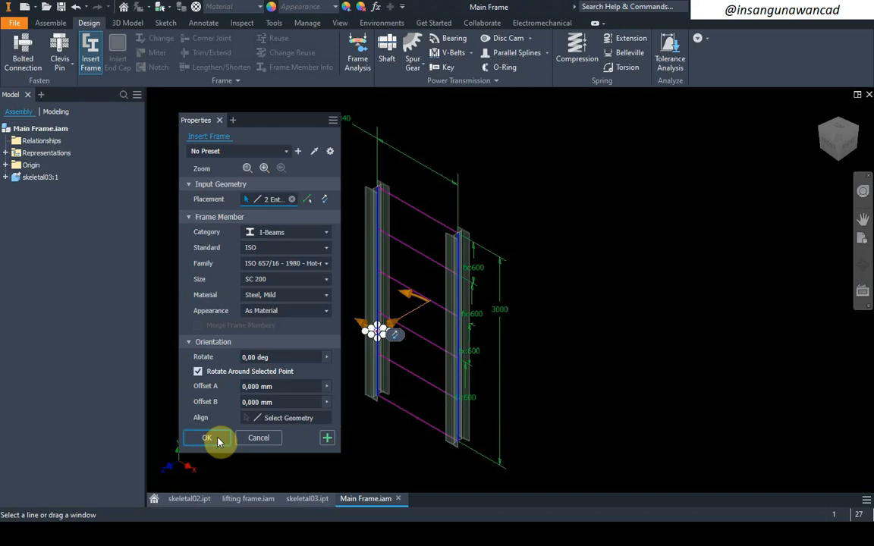
click(327, 437)
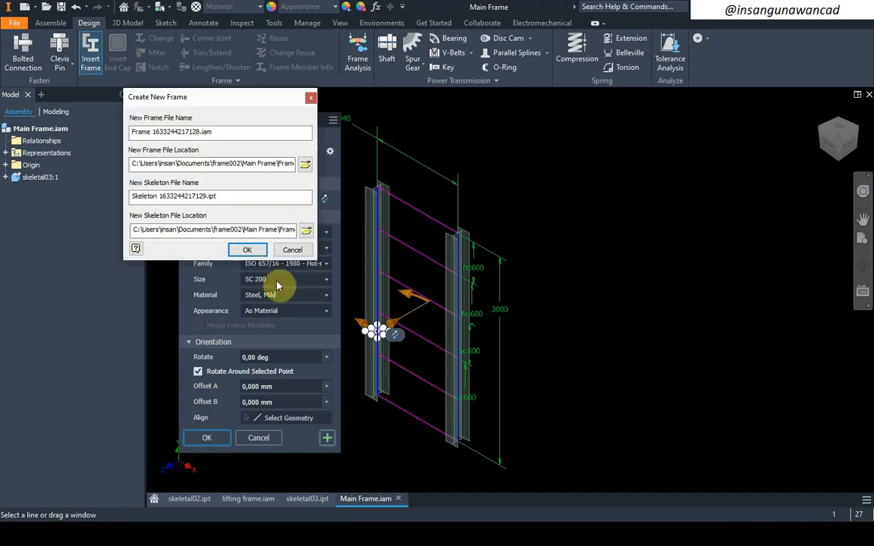
click(251, 251)
click(574, 324)
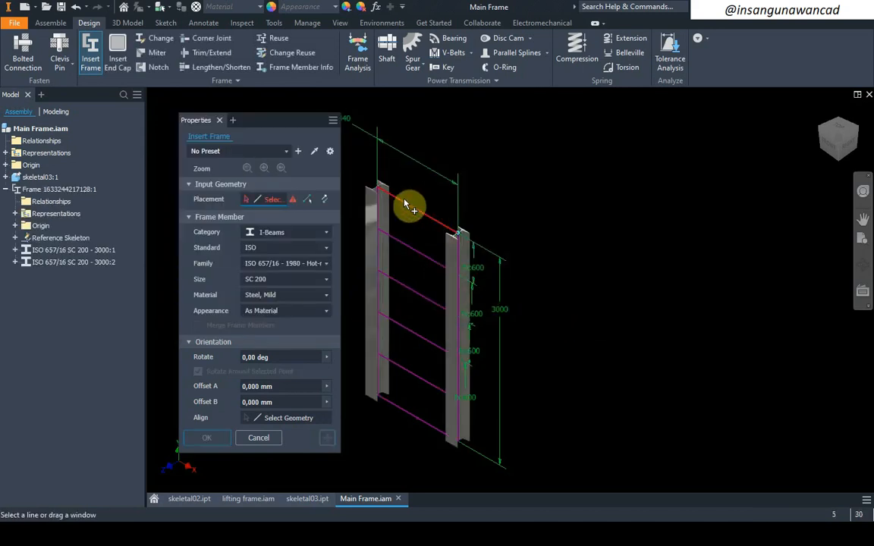
- Define the next member as an ISO square/rectangular tube from the ISO 4019 (Rectangular) family, size 100x50x3
scroll(408, 206, up, 3)
scroll(371, 218, down, 3)
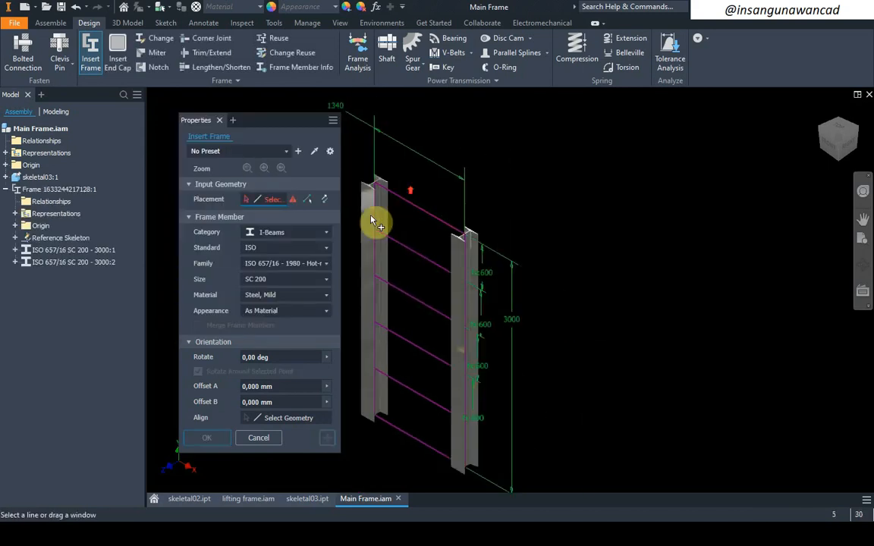
click(327, 233)
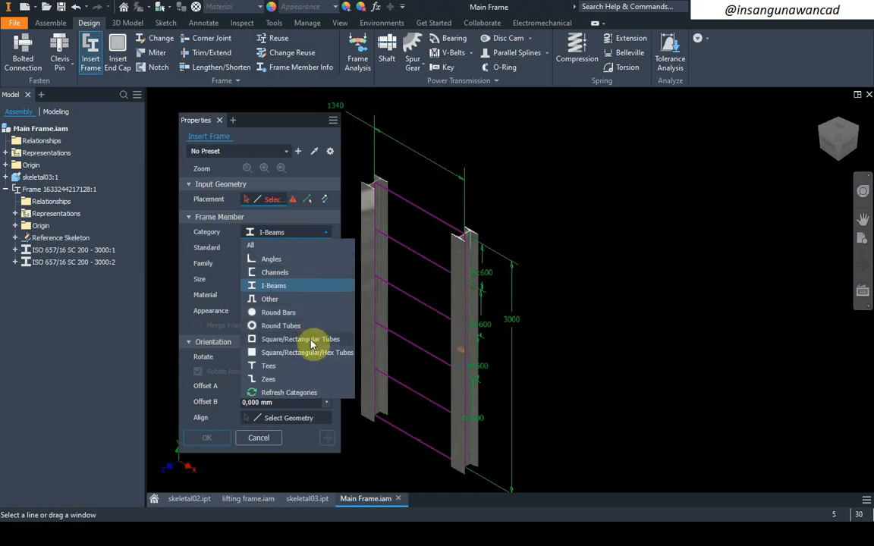
click(311, 341)
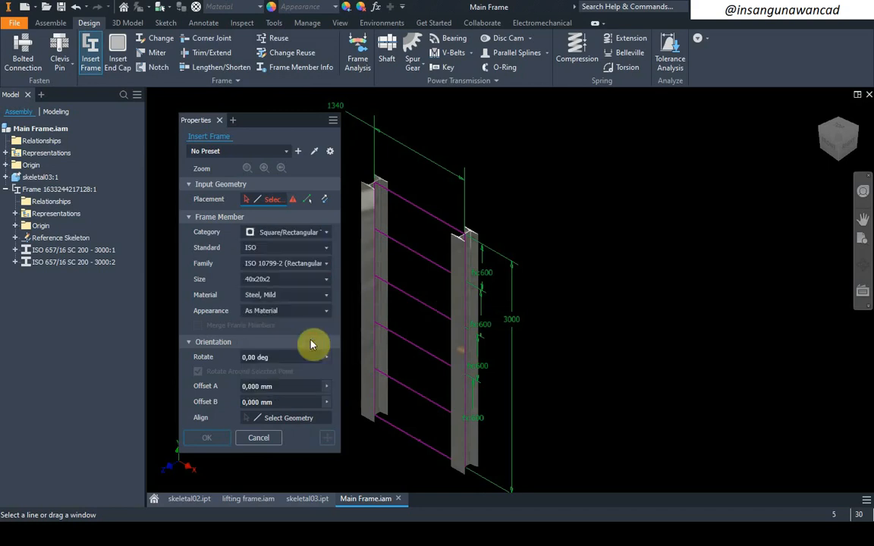
click(326, 263)
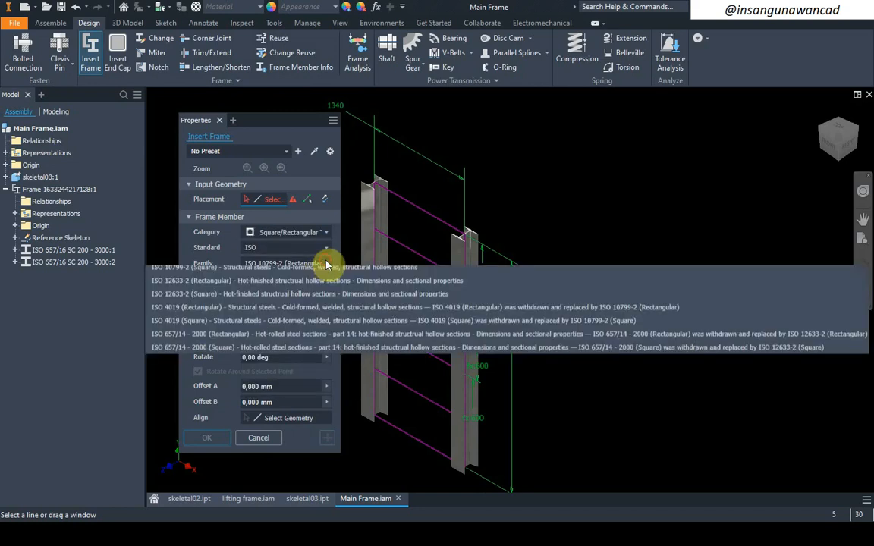
click(327, 263)
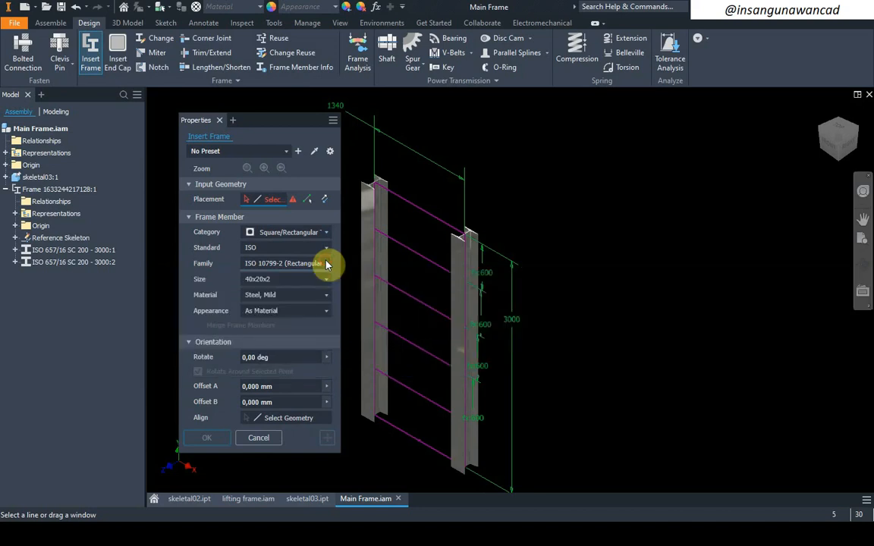
click(327, 264)
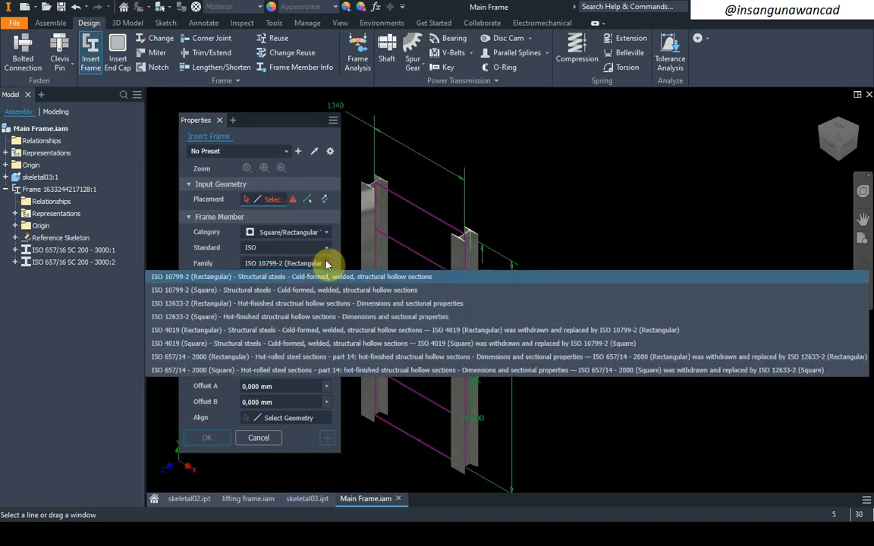
click(325, 330)
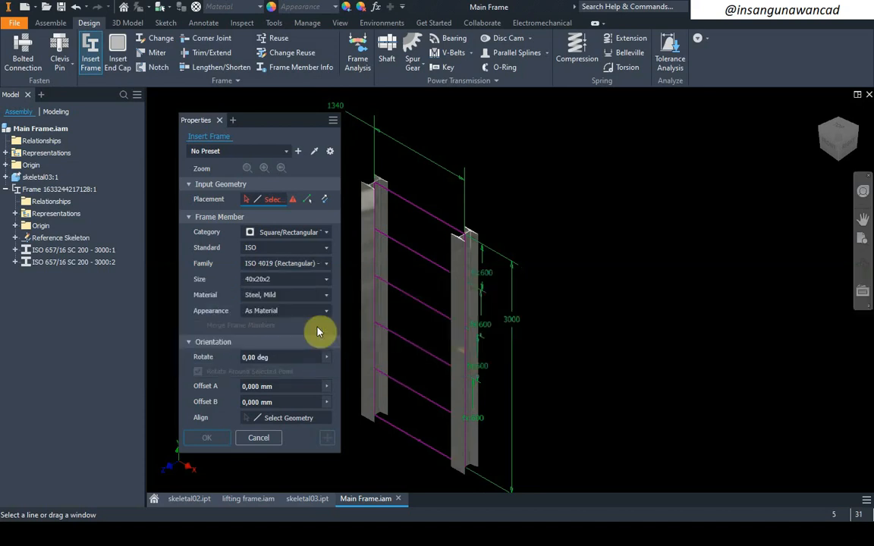
click(325, 279)
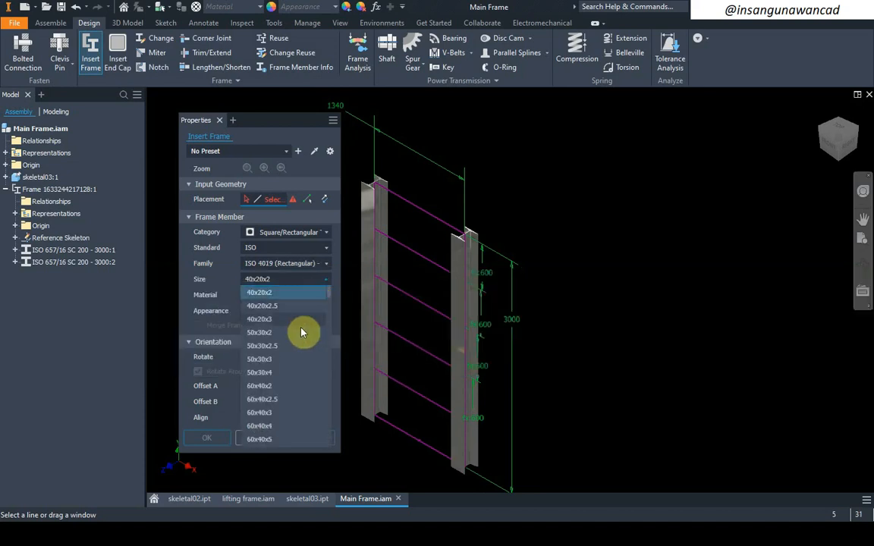
scroll(297, 379, down, 5)
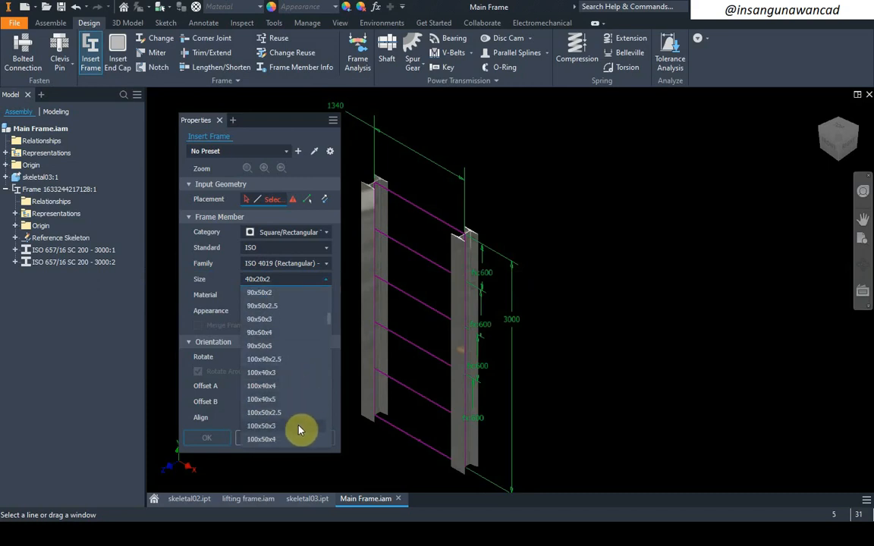
click(299, 427)
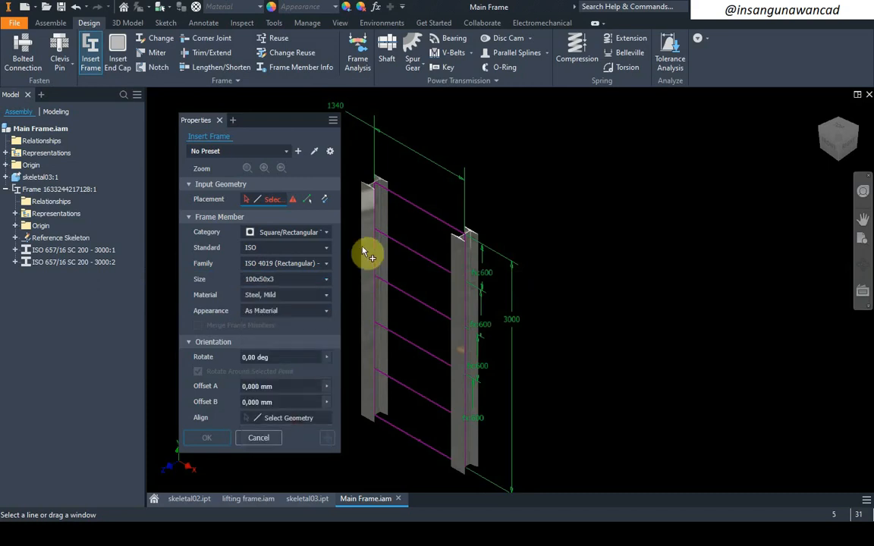
- Place the 100x50x3 tube along the skeleton's top line, aligned by its top-centre point so it sits below the line
click(402, 205)
scroll(367, 196, up, 5)
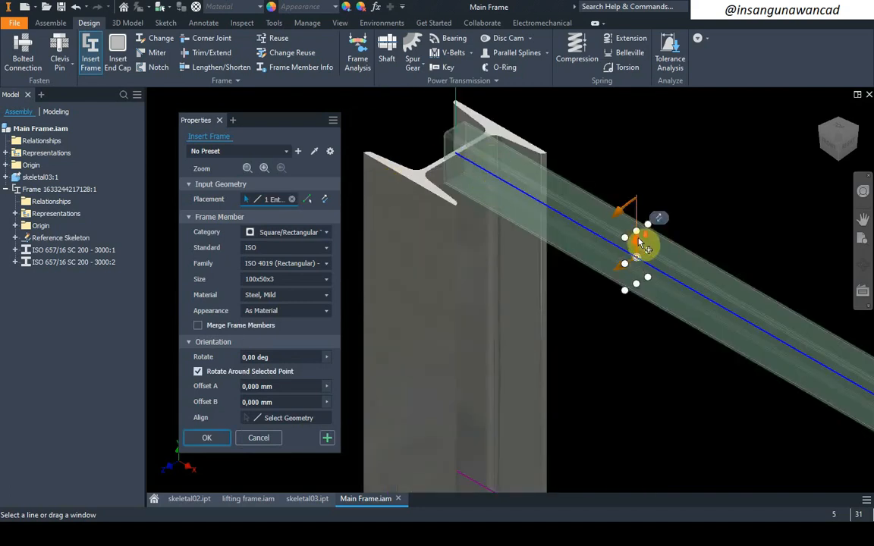
scroll(638, 240, up, 5)
scroll(637, 217, down, 5)
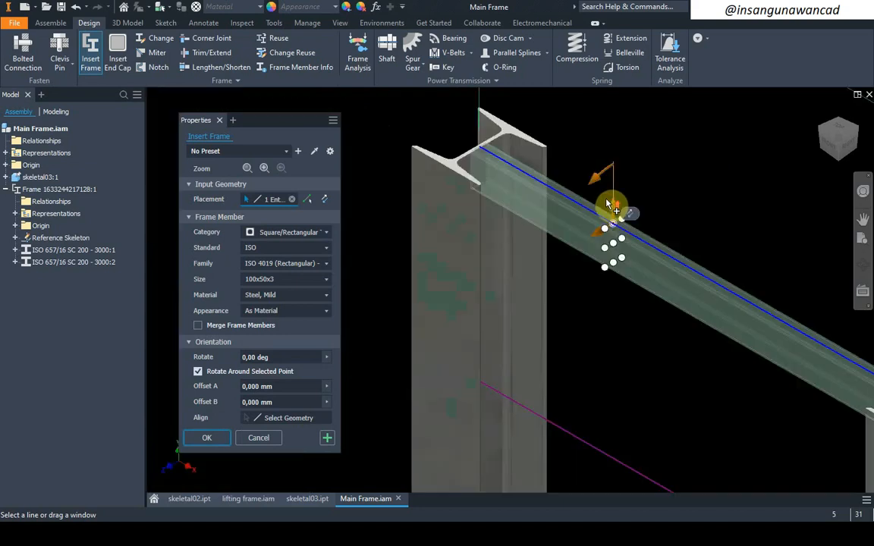
middle_drag(591, 202, 527, 206)
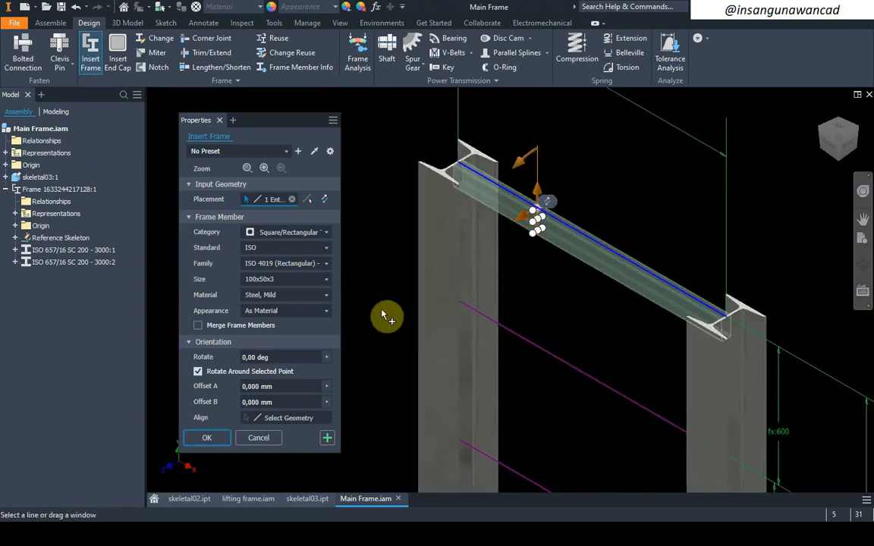
right_click(535, 302)
click(545, 303)
click(570, 325)
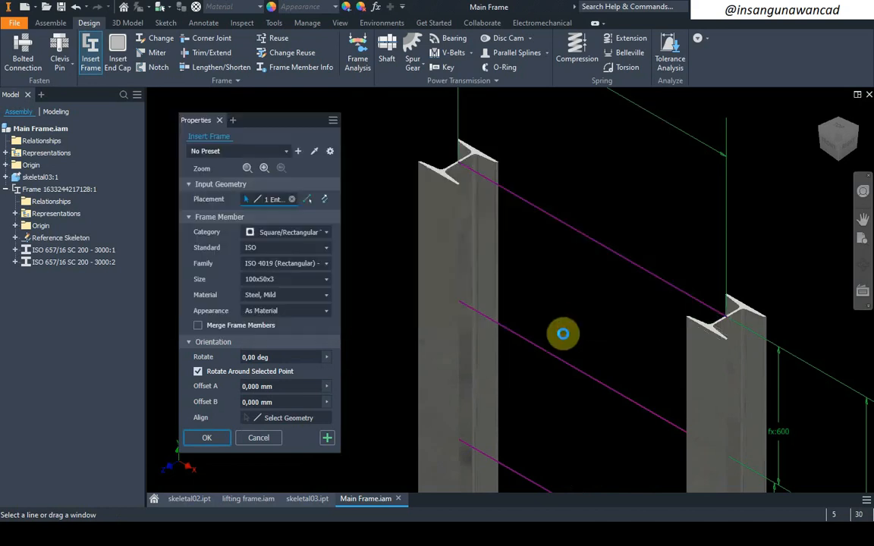
- Place 100x50x3 tubes on the four intermediate horizontal lines, aligned by the profile's centre point, and accept the member names
click(569, 346)
middle_drag(553, 340, 530, 272)
scroll(532, 303, up, 3)
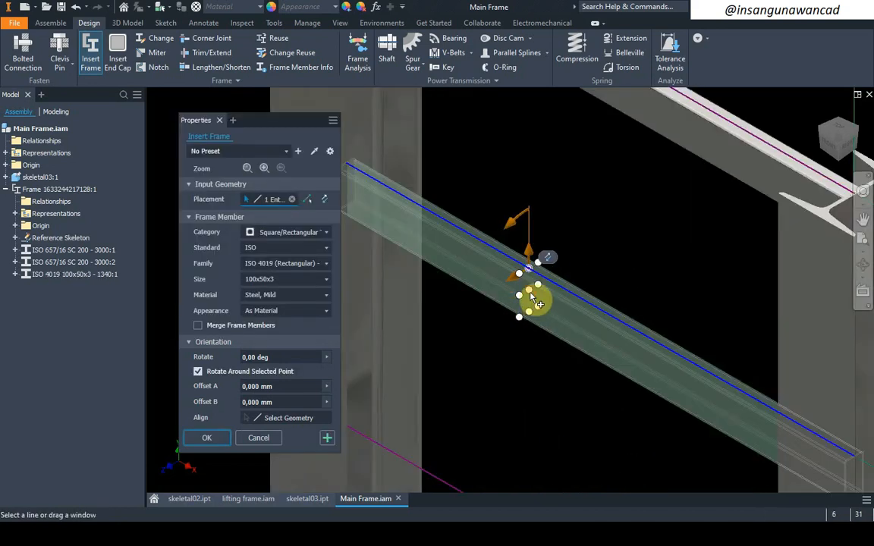
scroll(523, 292, down, 3)
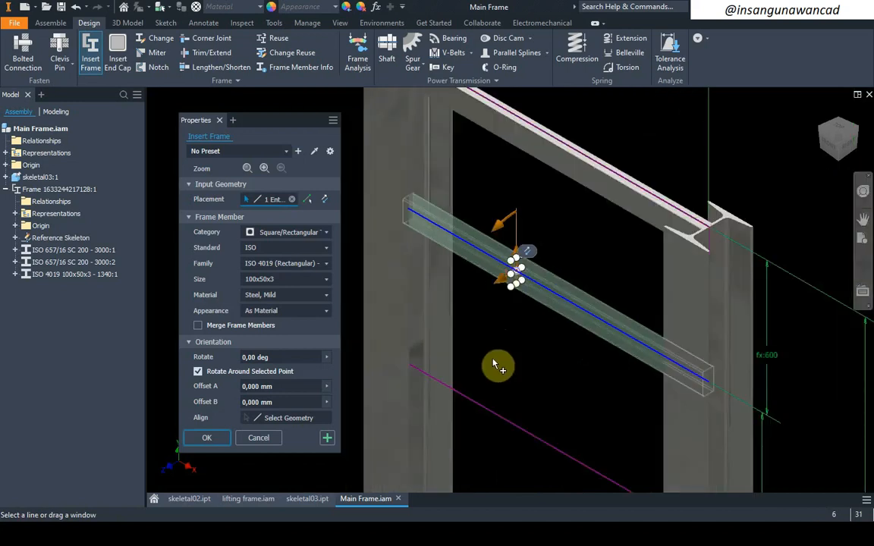
click(489, 398)
middle_drag(496, 338, 472, 171)
scroll(474, 176, down, 4)
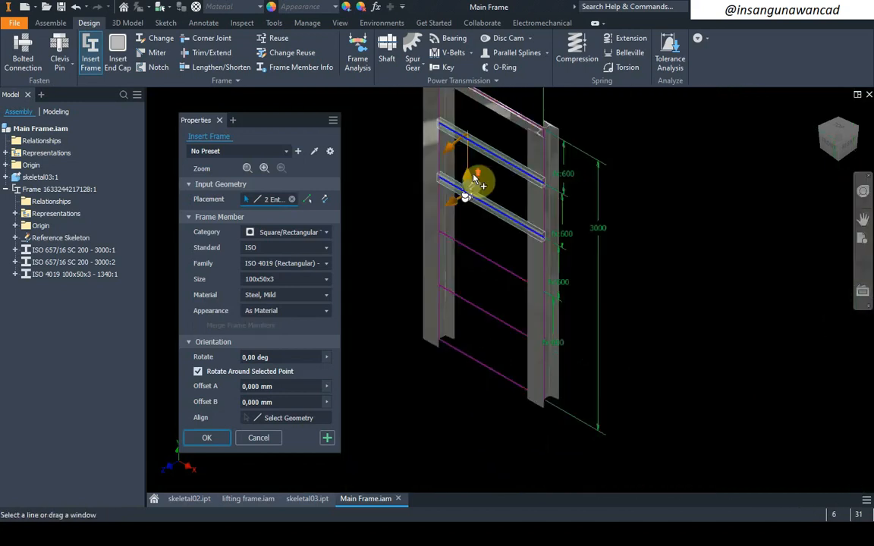
click(484, 258)
click(487, 317)
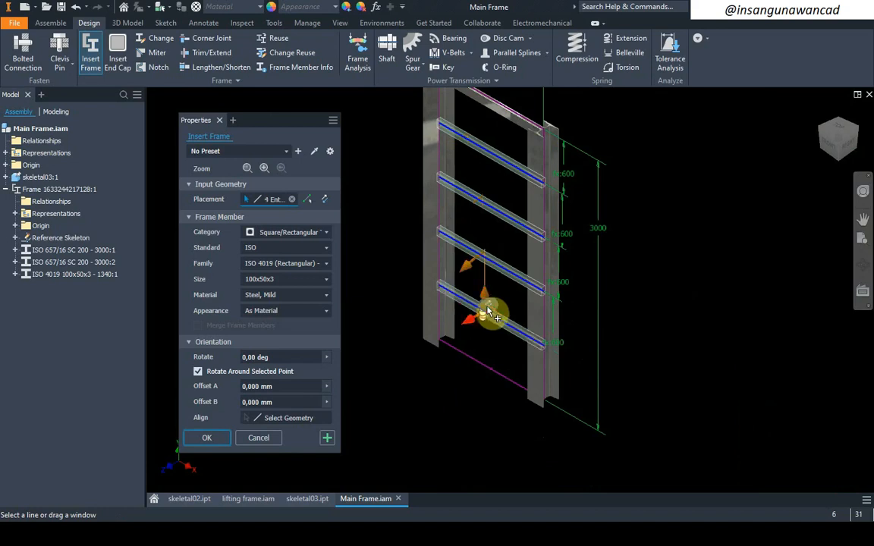
right_click(510, 292)
key(Escape)
key(Return)
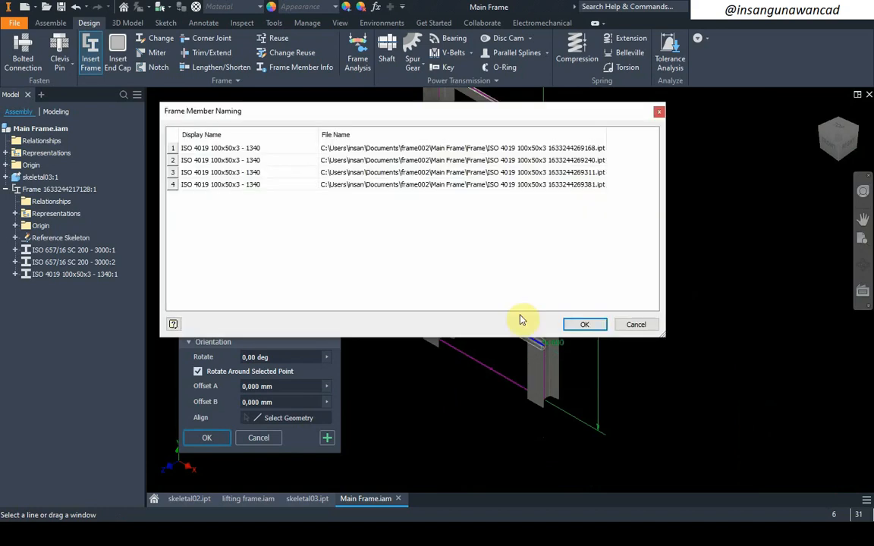
click(575, 325)
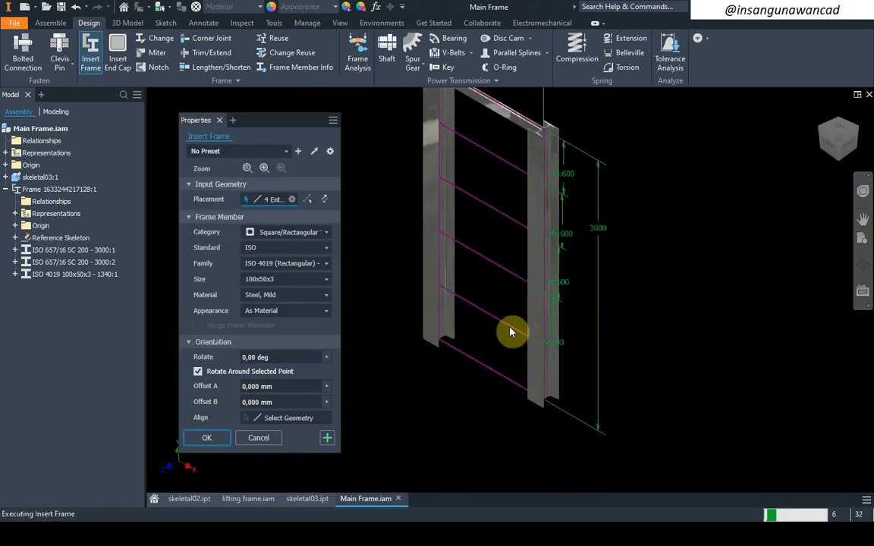
- Place a 100x50x3 tube on the skeleton's bottom line, aligned by its bottom-centre point, and finish Insert Frame
click(491, 372)
scroll(493, 372, up, 5)
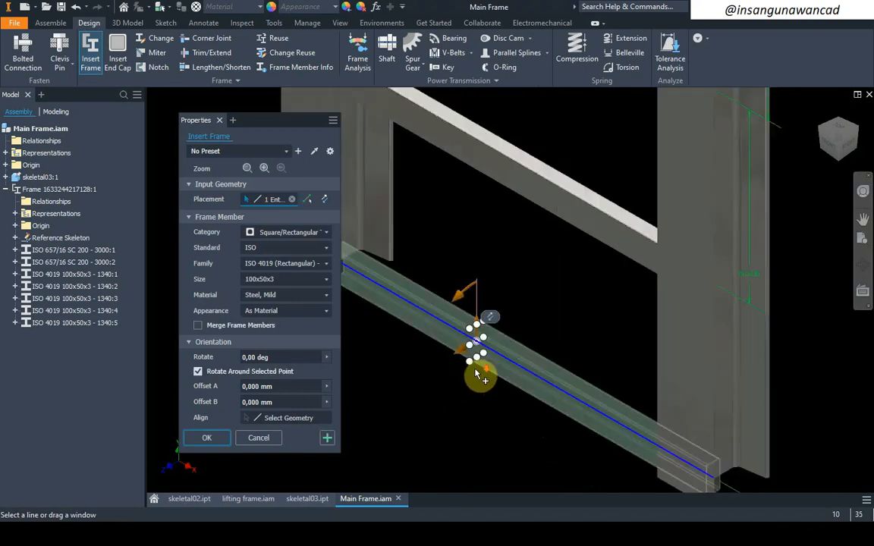
click(486, 329)
scroll(479, 355, down, 5)
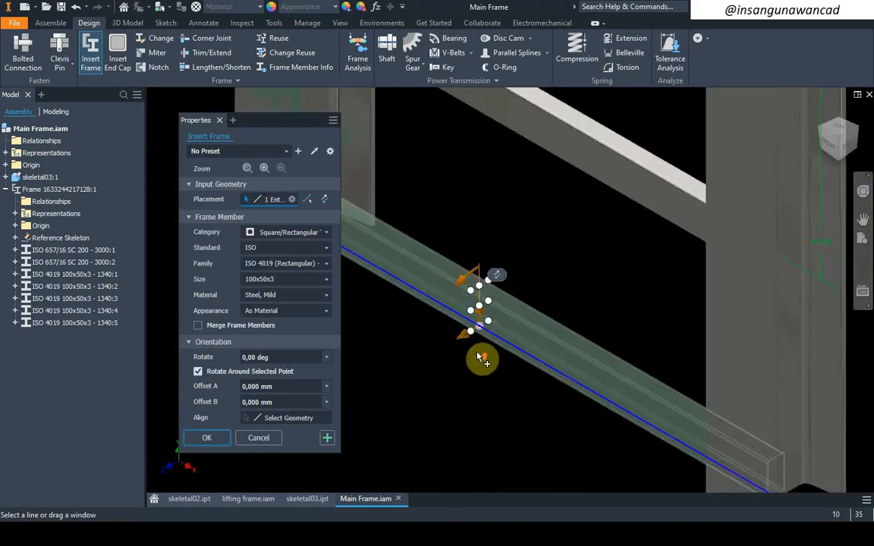
right_click(500, 279)
click(521, 284)
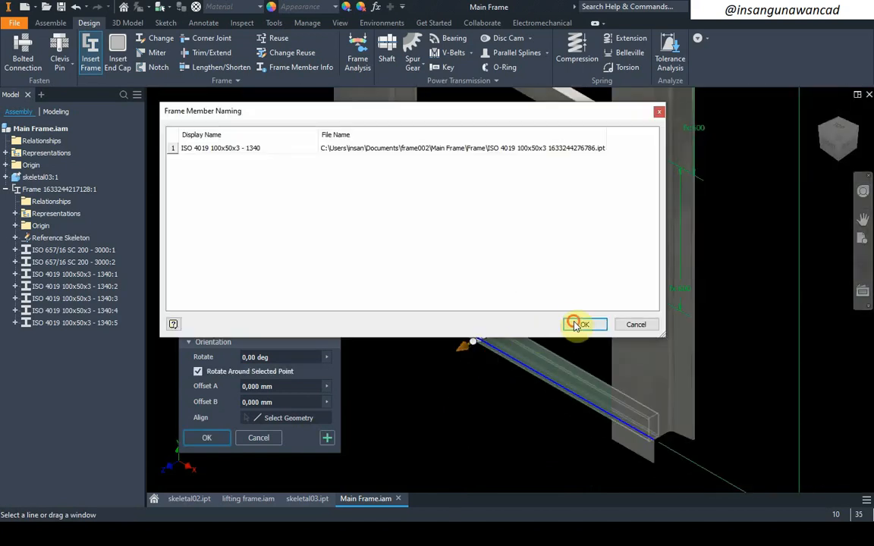
click(575, 324)
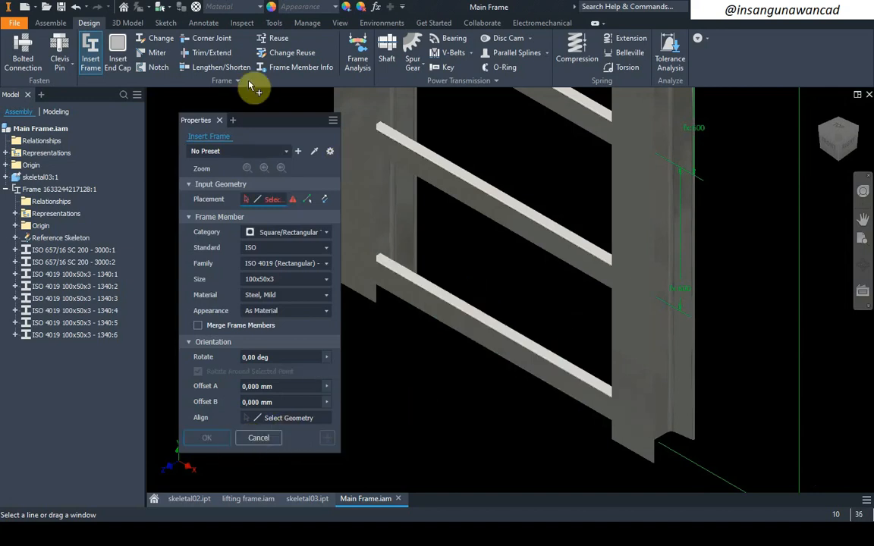
click(257, 437)
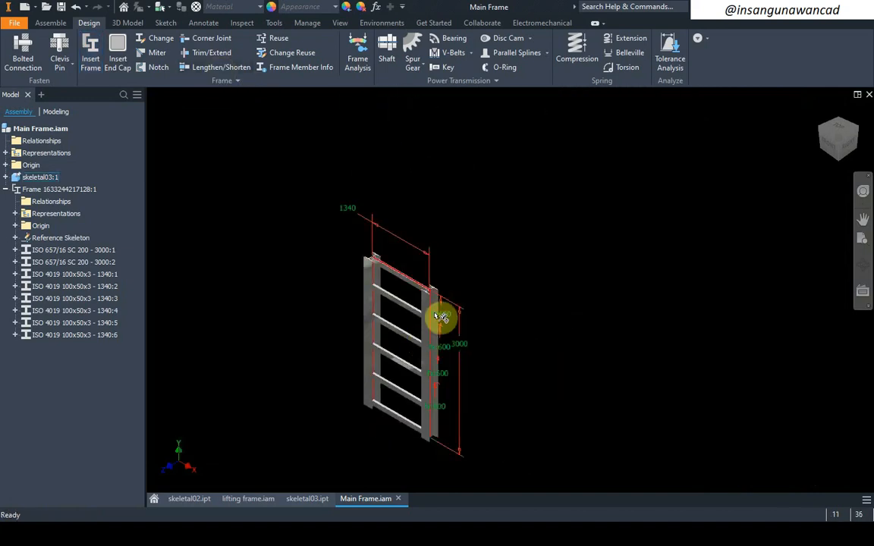
- Open the skeletal03 part from the assembly and set the sketch's overall height to 4000 mm
key(F2)
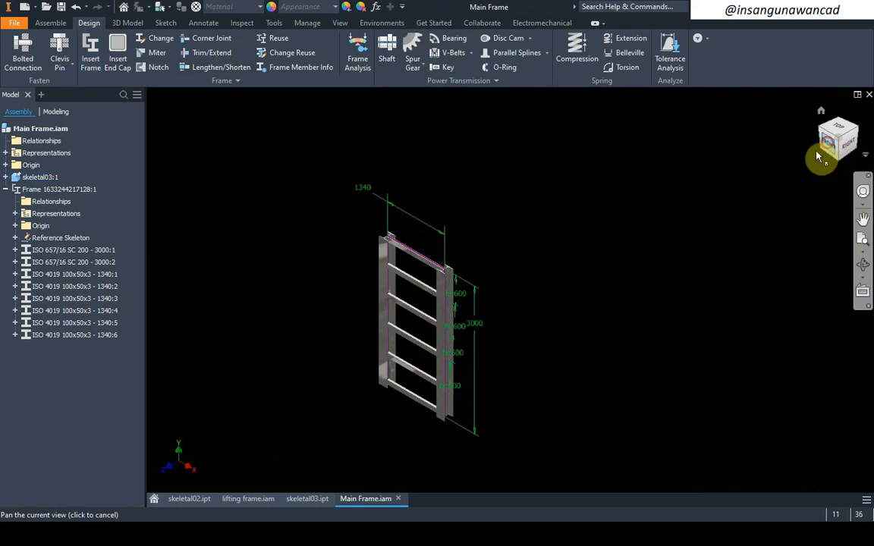
click(822, 155)
double_click(622, 263)
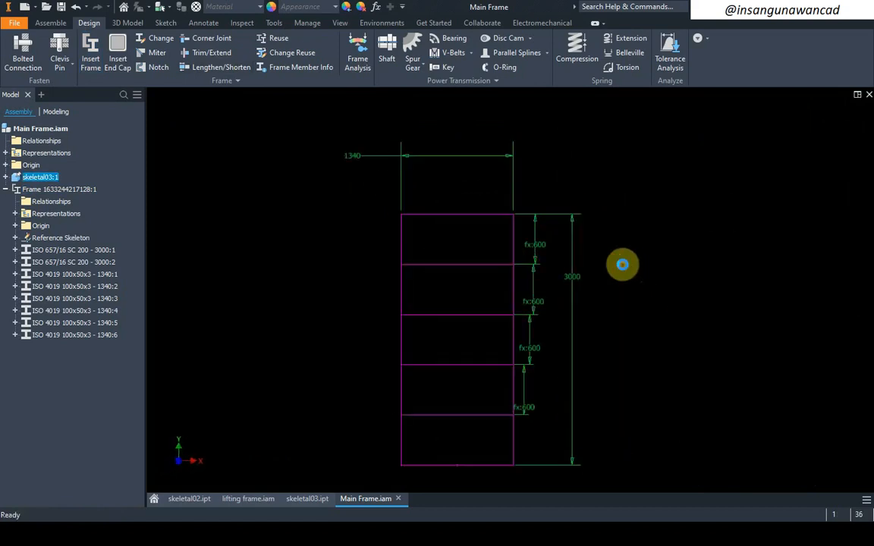
double_click(576, 278)
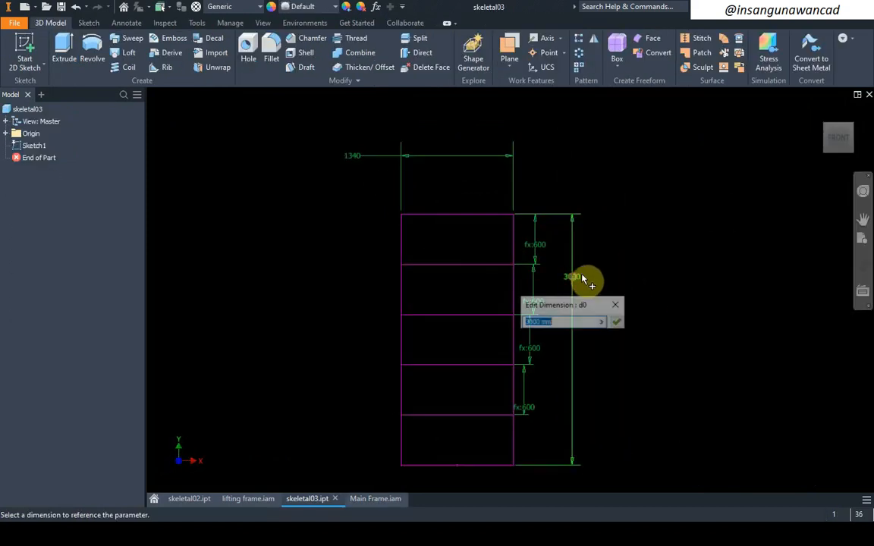
text(400)
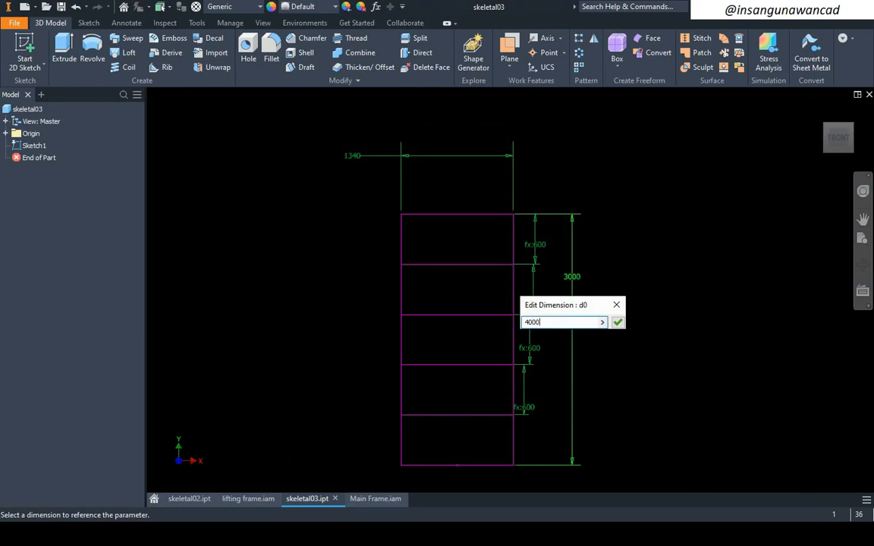
text(0)
key(Return)
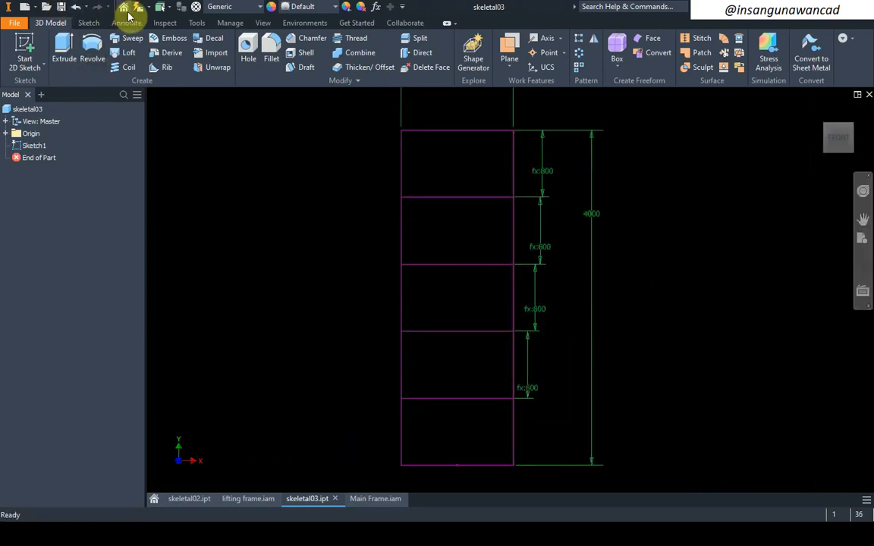
- Return to the Main Frame assembly, update it to the modified skeleton, and inspect the frame's upper end isometrically
click(365, 500)
scroll(273, 193, down, 5)
click(138, 7)
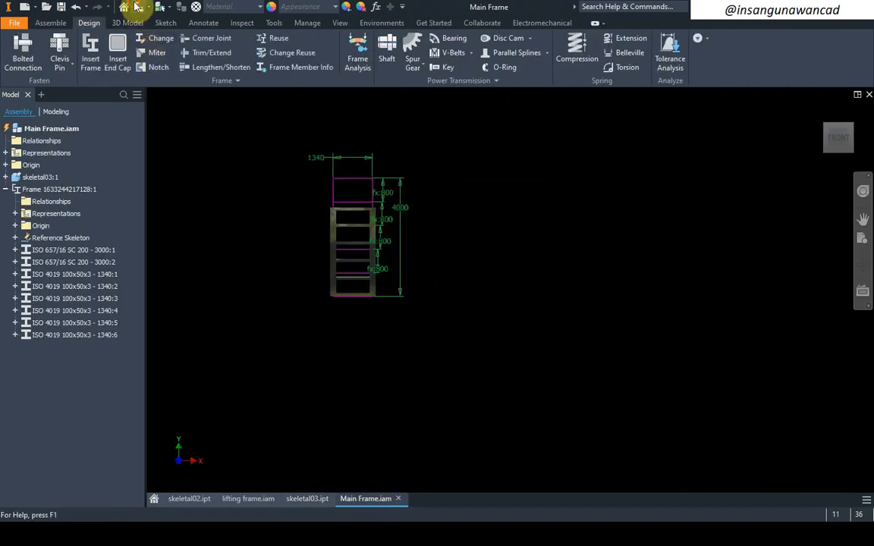
click(850, 133)
scroll(519, 201, up, 10)
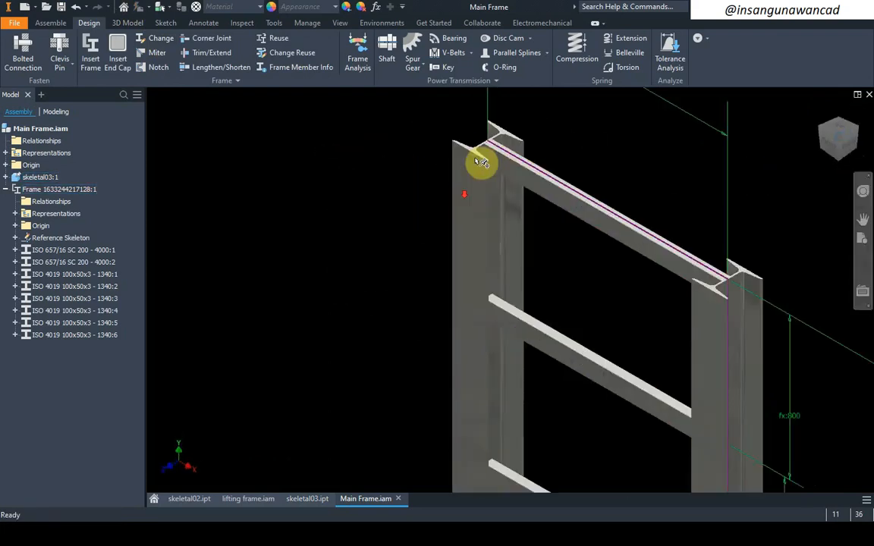
- Trim/Extend all six crossbar tubes to the inner web face of the left upright with 0 mm offset
scroll(357, 228, down, 10)
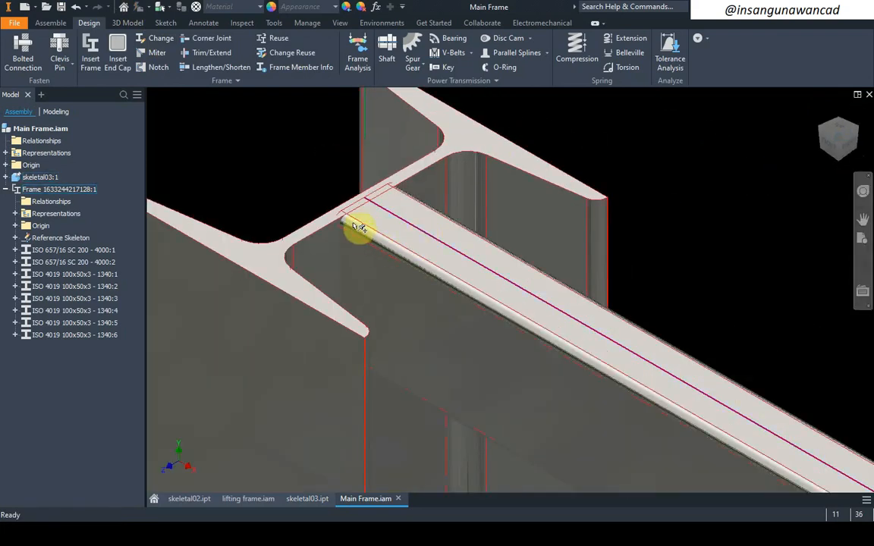
middle_drag(448, 302, 438, 195)
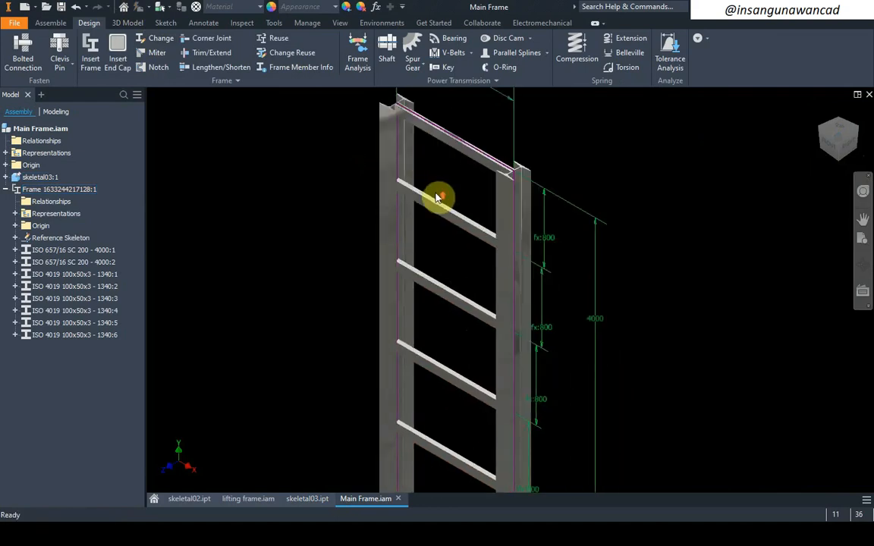
scroll(437, 195, up, 3)
scroll(428, 377, down, 4)
middle_drag(430, 384, 417, 543)
scroll(341, 369, down, 2)
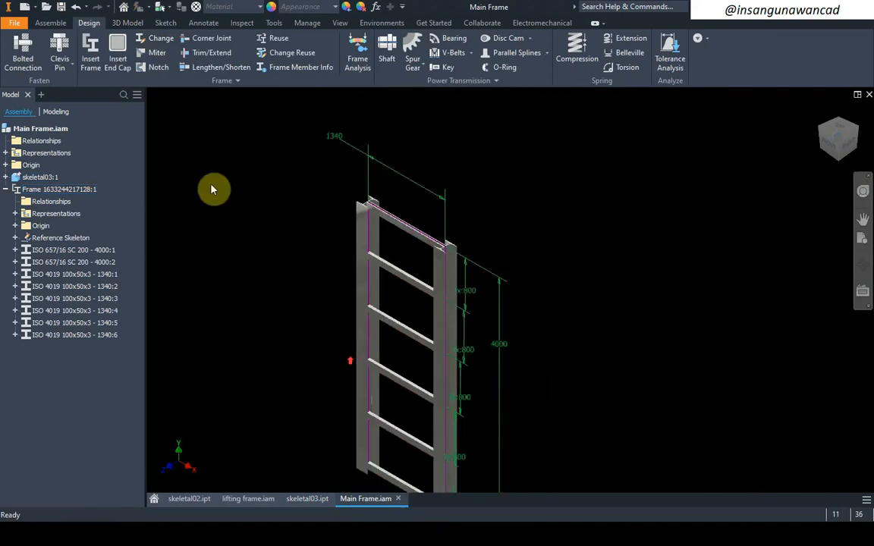
click(211, 52)
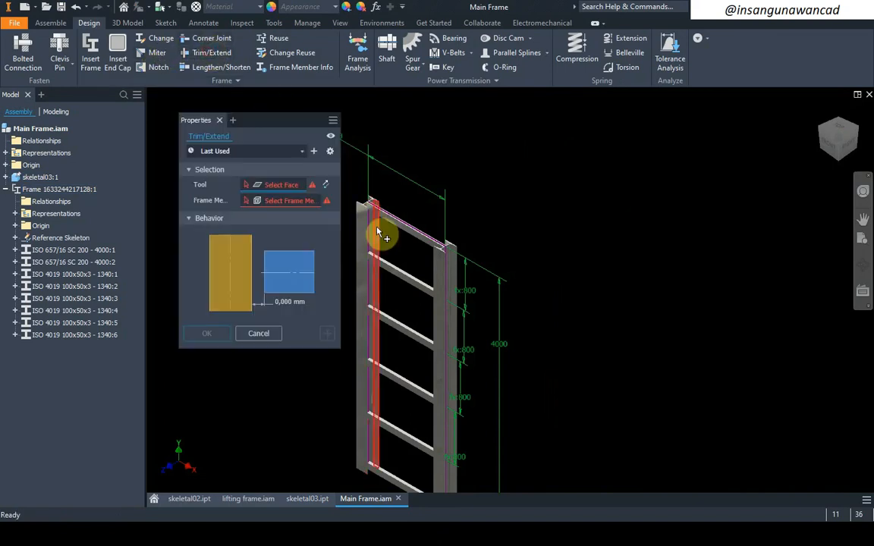
scroll(377, 238, up, 3)
click(356, 244)
scroll(478, 167, down, 2)
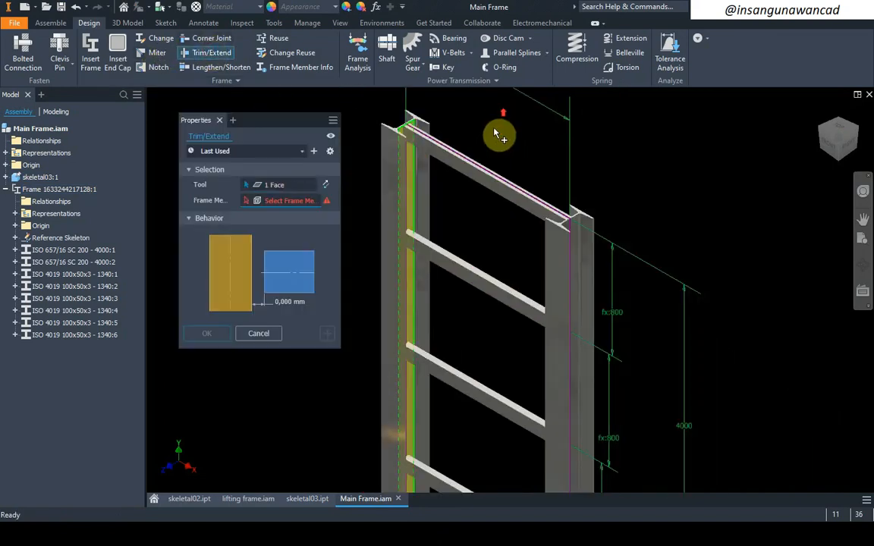
click(454, 158)
click(445, 263)
scroll(462, 220, down, 3)
click(465, 276)
click(462, 311)
click(457, 363)
click(458, 395)
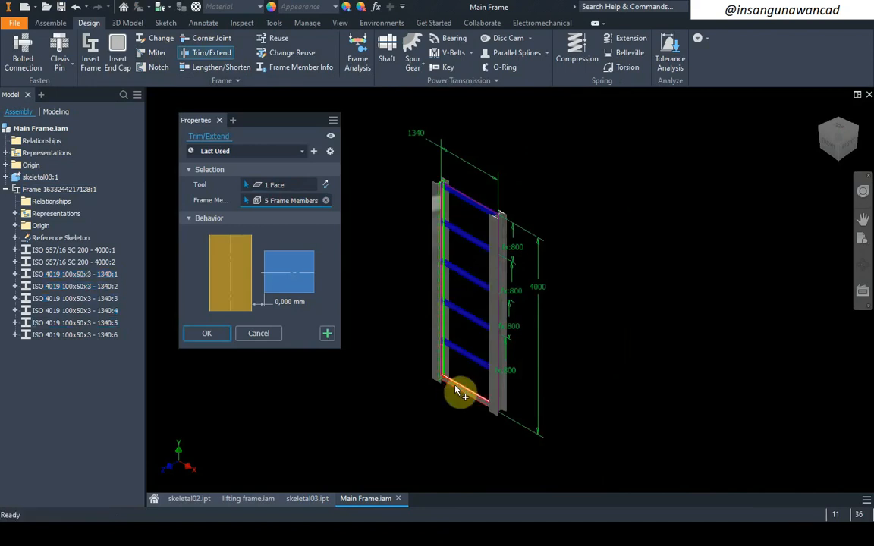
click(209, 333)
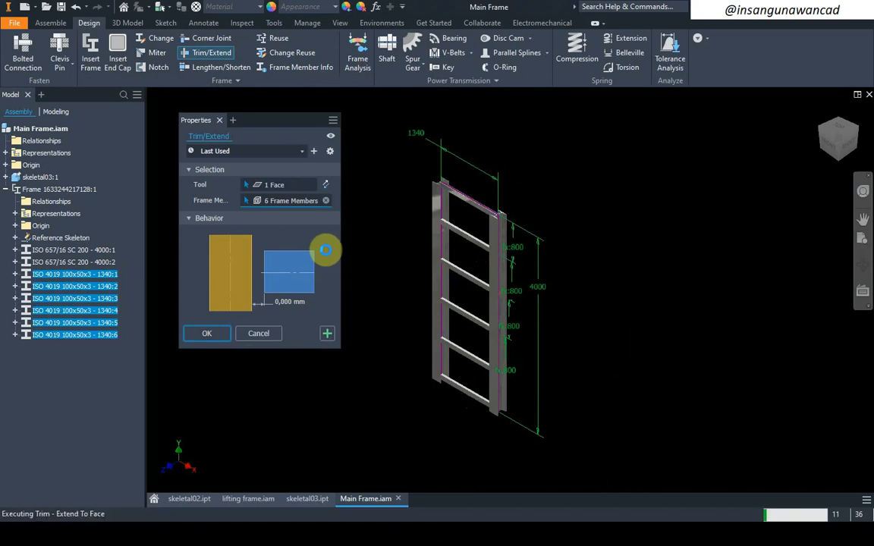
- Trim/Extend the other ends of all six crossbar tubes to the opposite upright's inner web face with 0 mm offset
click(819, 129)
scroll(536, 188, up, 5)
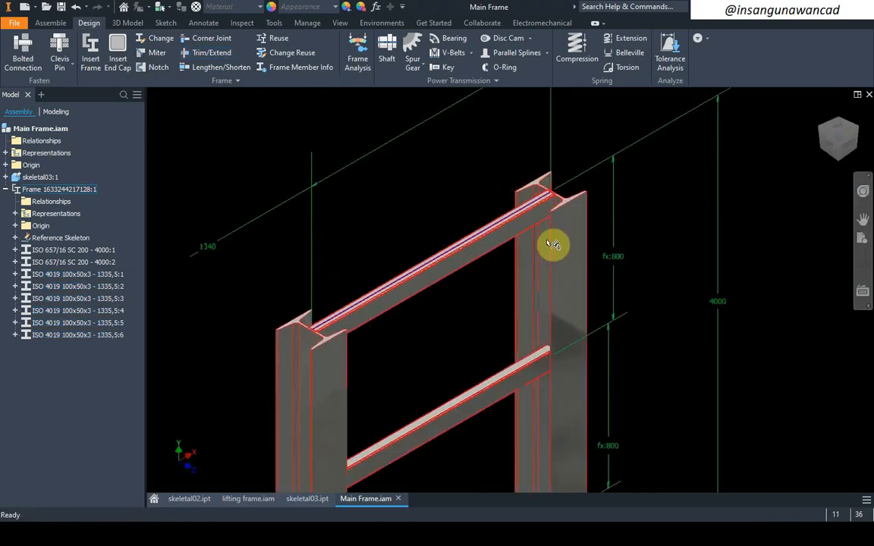
click(205, 53)
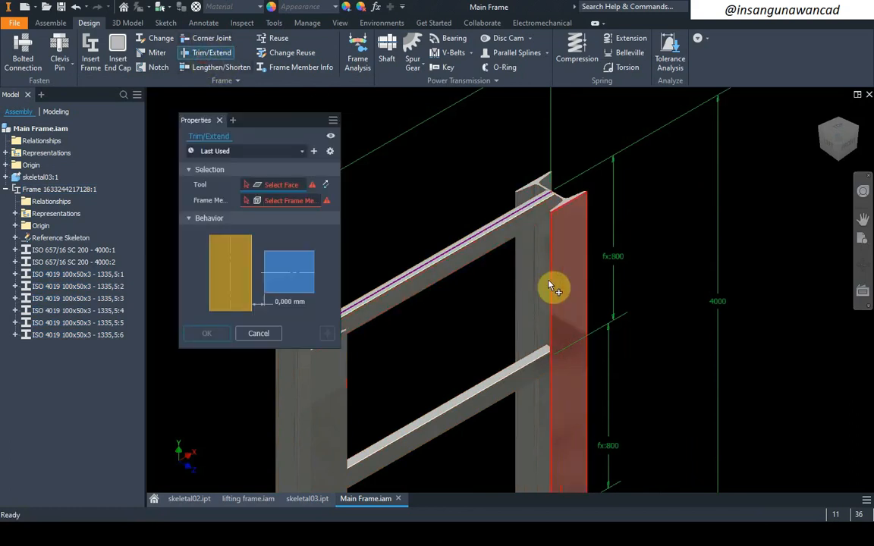
click(548, 280)
click(492, 238)
scroll(489, 242, down, 5)
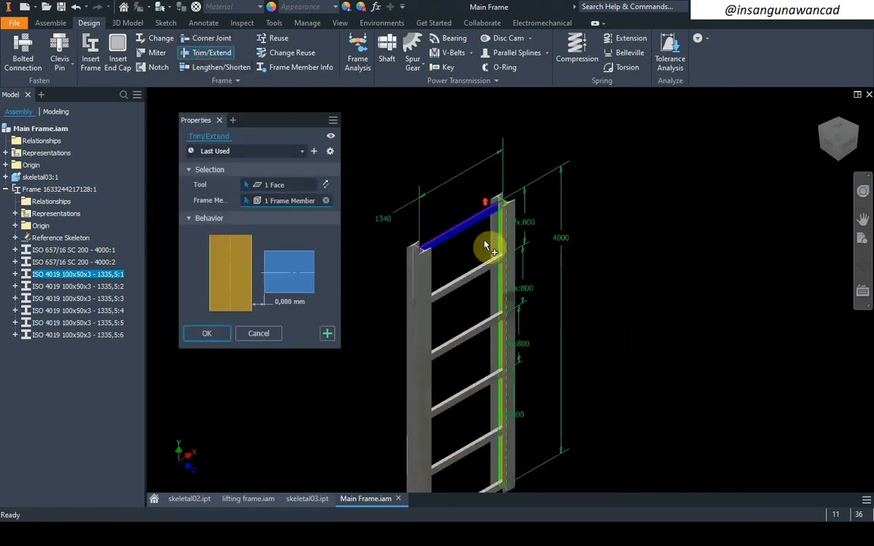
click(488, 270)
click(487, 321)
click(488, 391)
scroll(491, 351, down, 5)
click(489, 366)
click(483, 375)
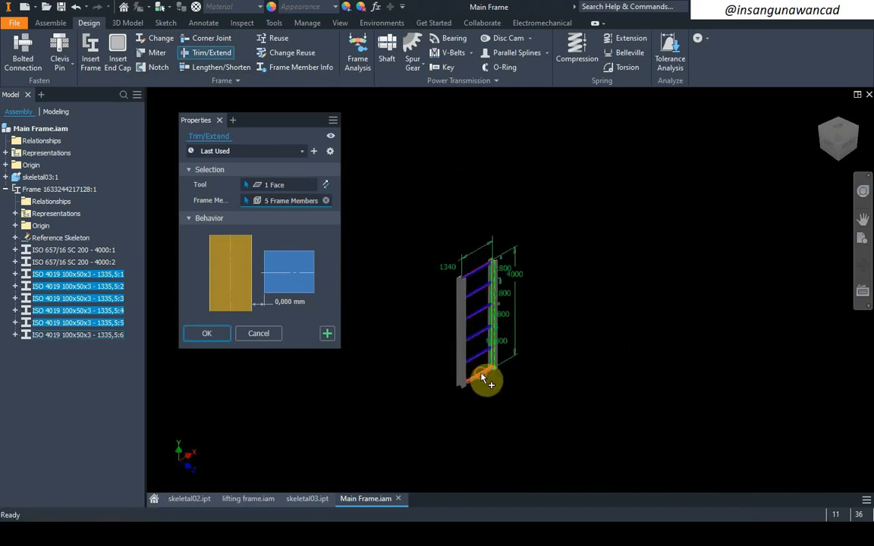
click(214, 338)
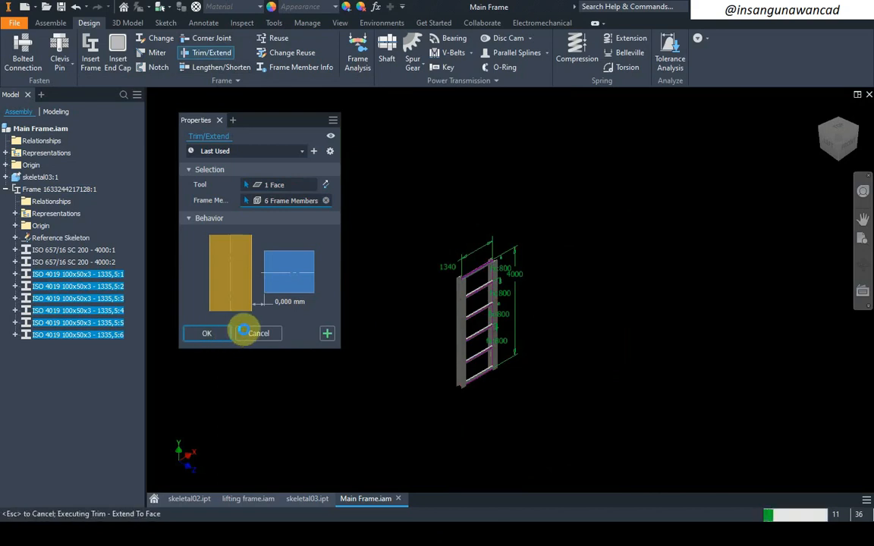
- Hide the skeletal03 component and save Main Frame together with all its dependent files
scroll(498, 312, up, 5)
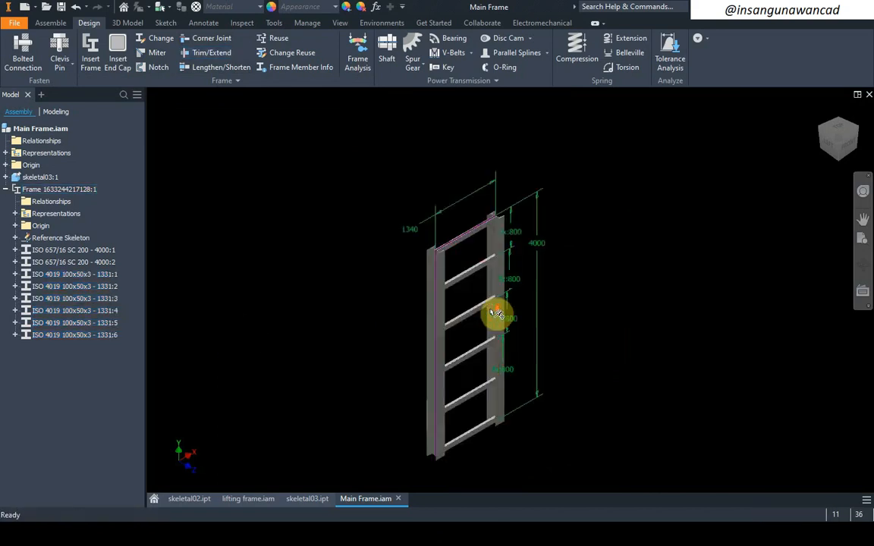
right_click(35, 177)
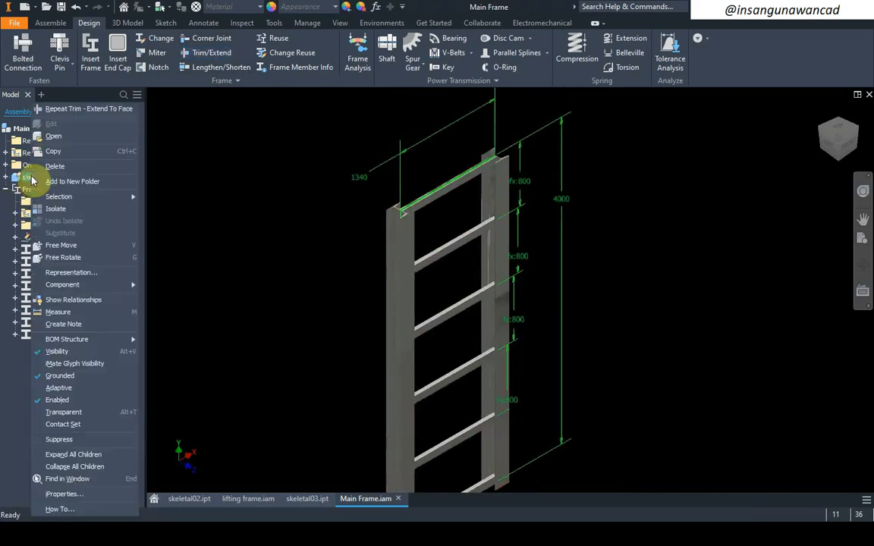
click(107, 351)
scroll(714, 197, down, 3)
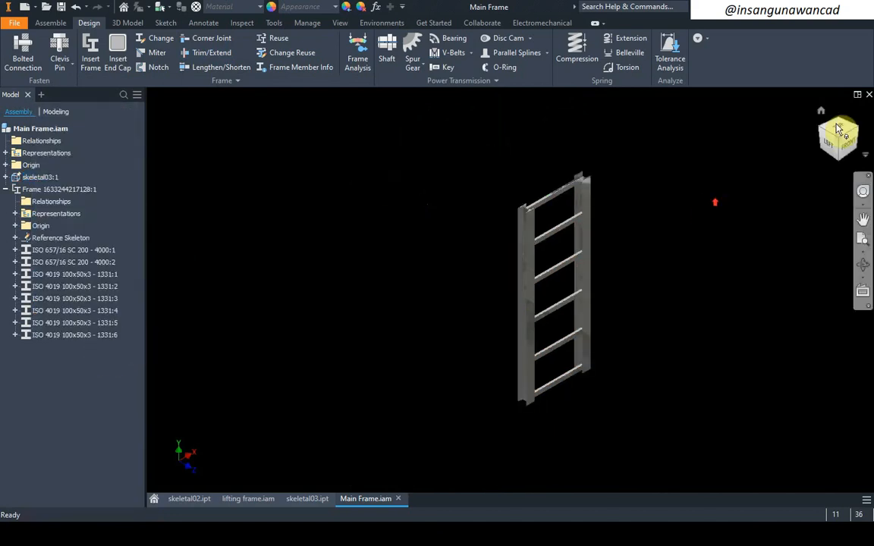
click(860, 134)
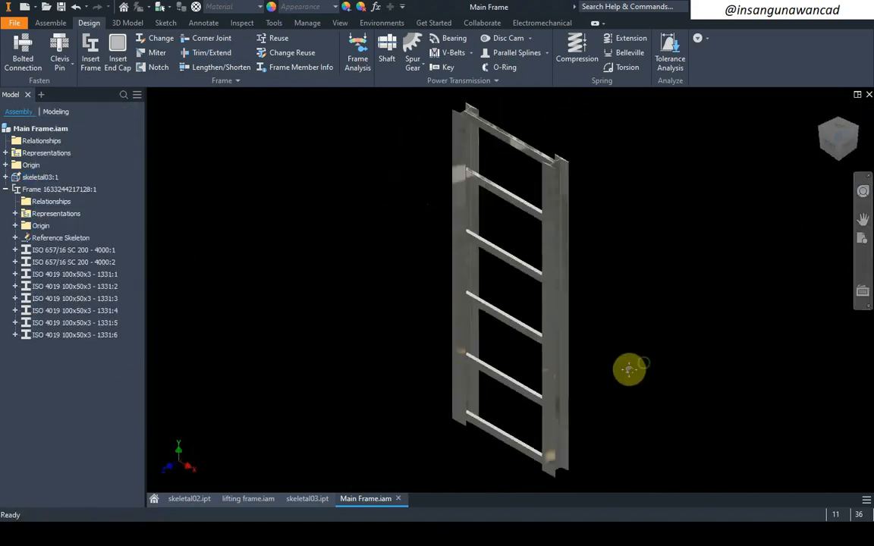
click(61, 9)
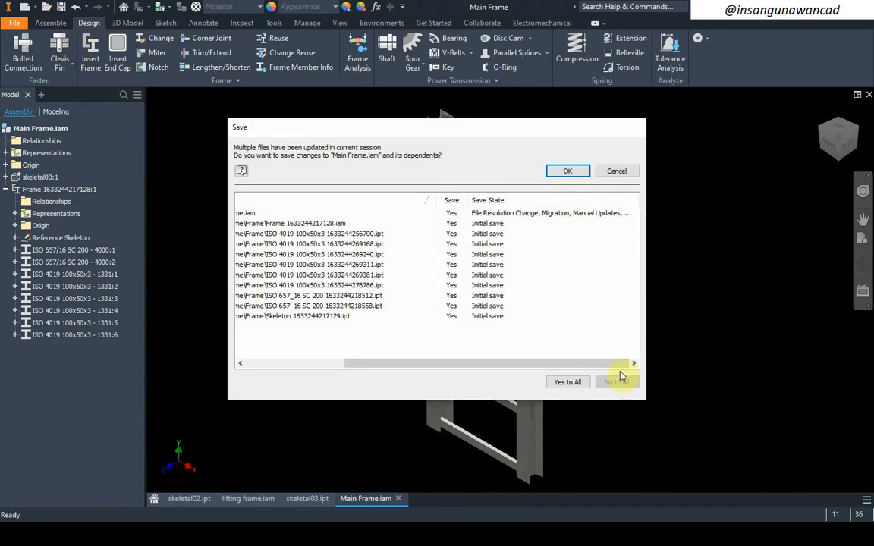
click(566, 171)
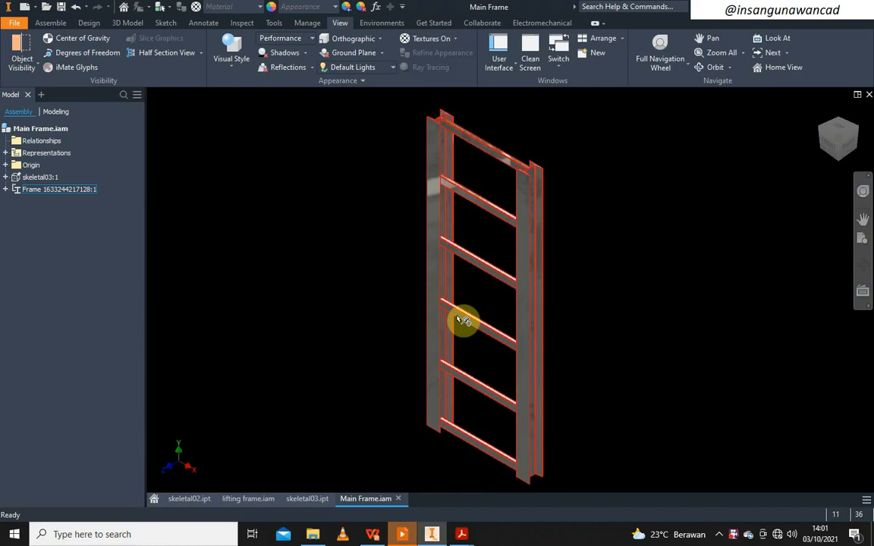
- Create a new assembly from the metric Standard (mm).iam template and place one Main Frame grounded at the origin
click(253, 207)
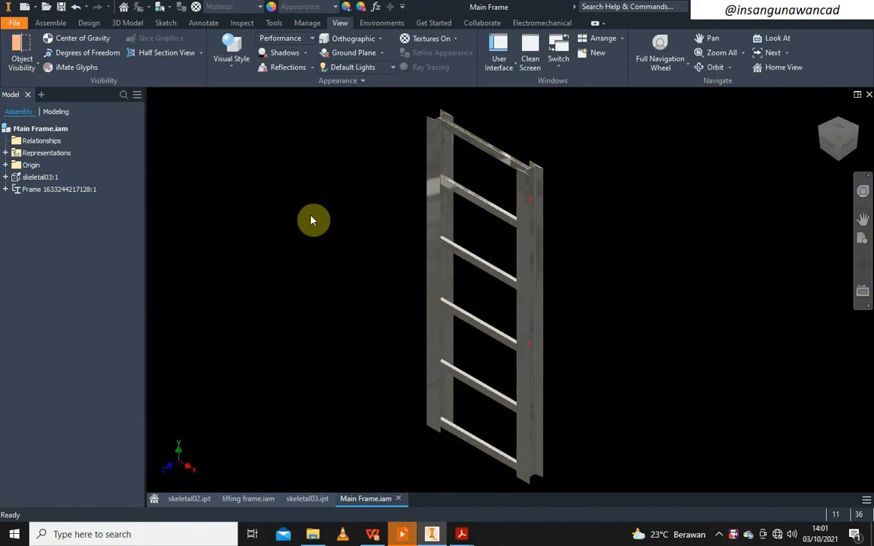
click(25, 8)
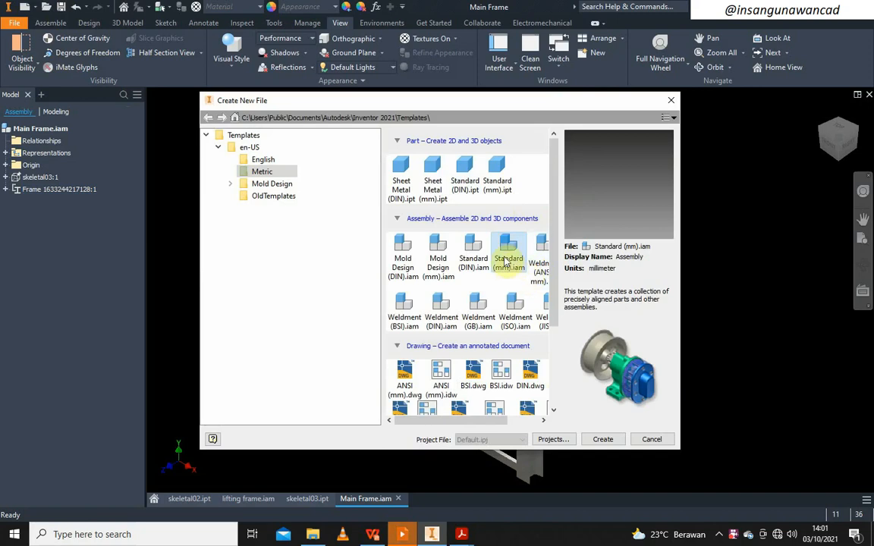
double_click(506, 261)
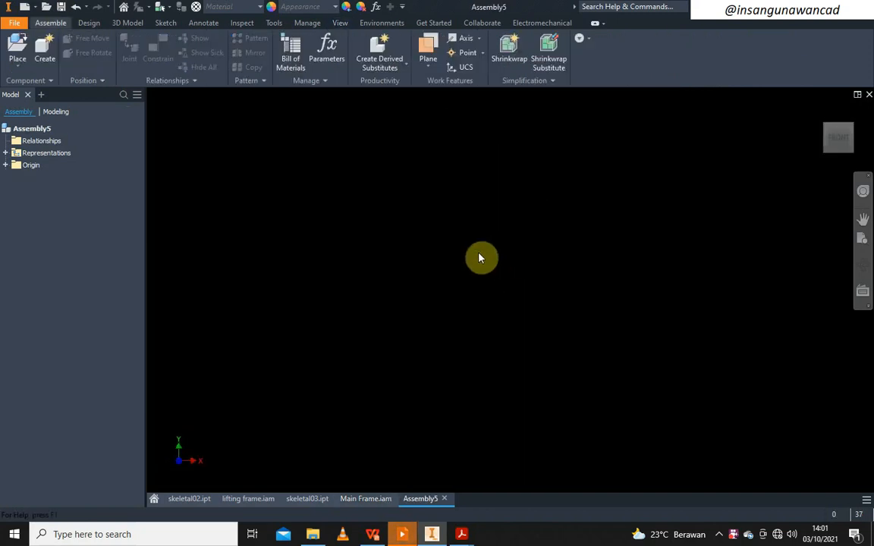
click(18, 46)
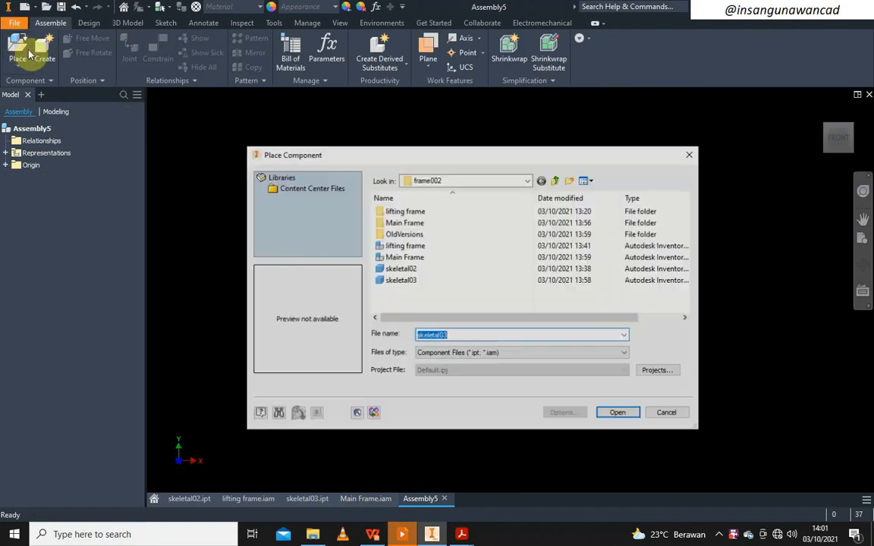
double_click(434, 258)
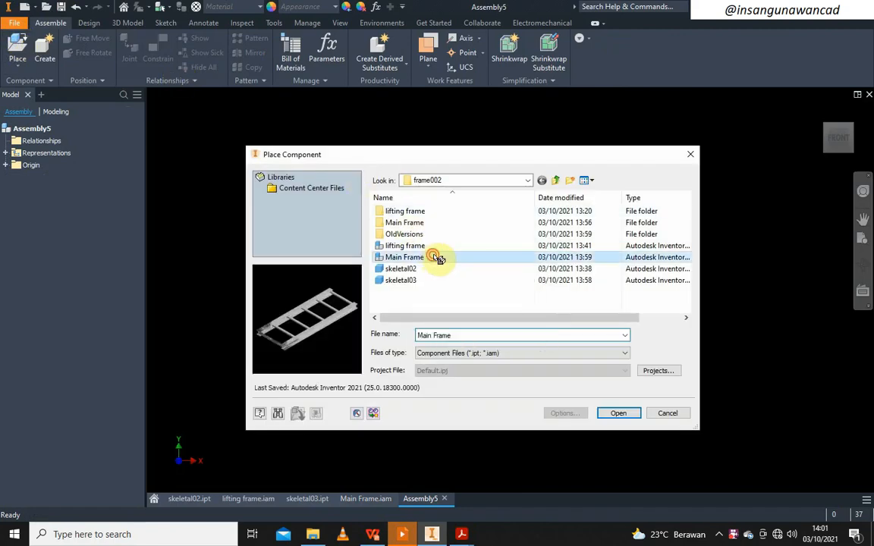
right_click(464, 199)
click(497, 215)
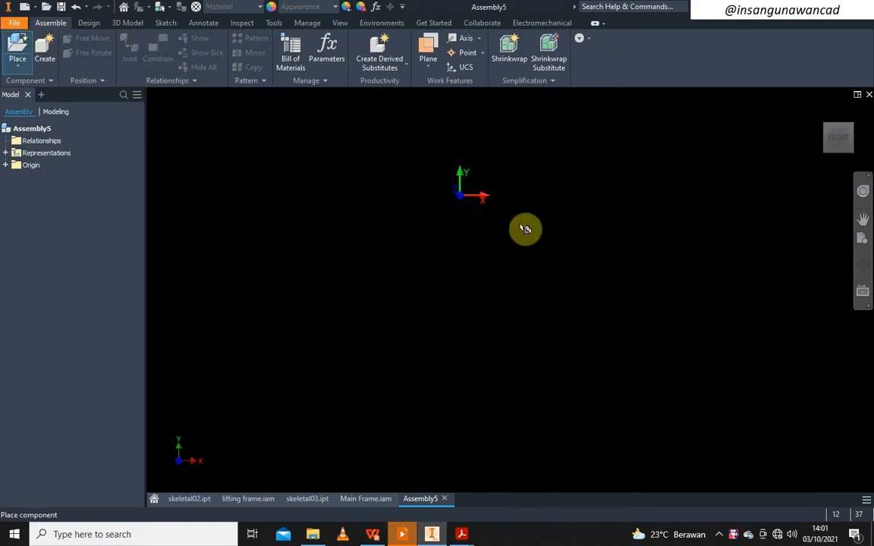
right_click(343, 155)
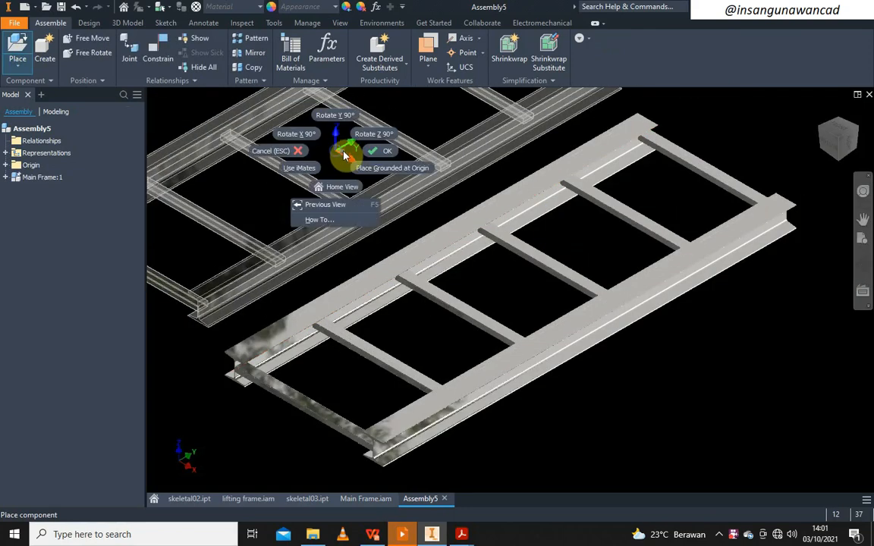
click(385, 151)
- Place one lifting frame in the assembly and move it in front of the Main Frame's lower half
click(848, 131)
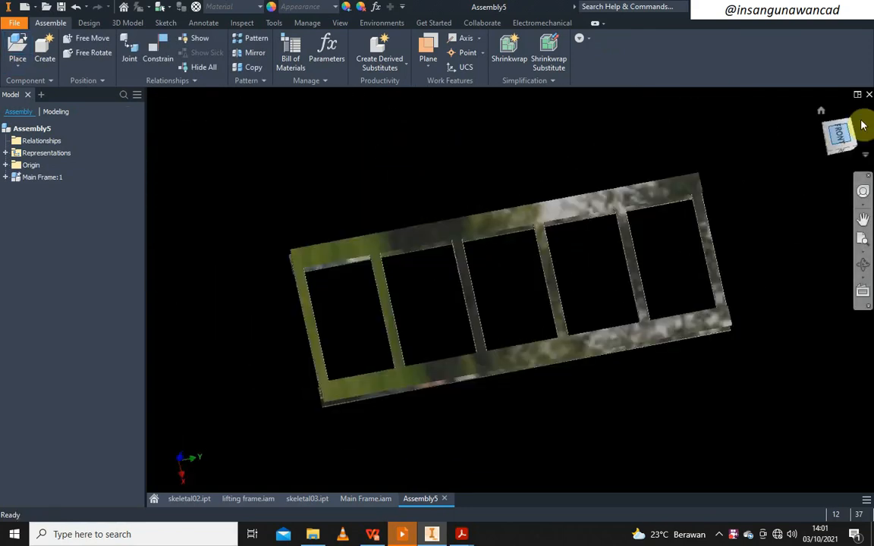
click(860, 113)
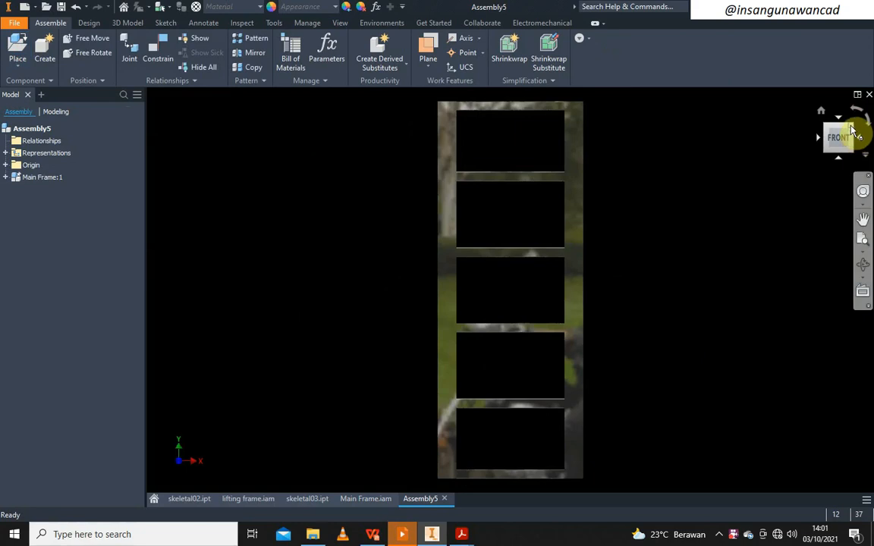
click(850, 135)
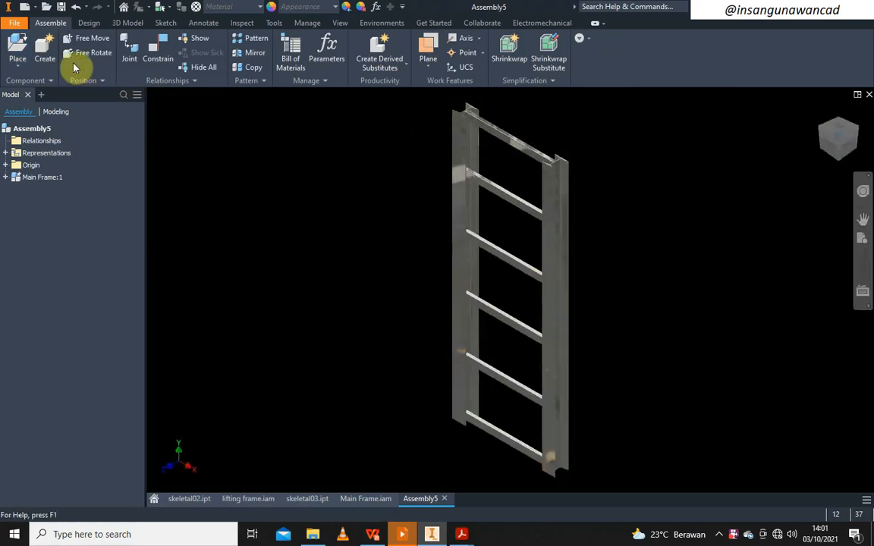
click(18, 48)
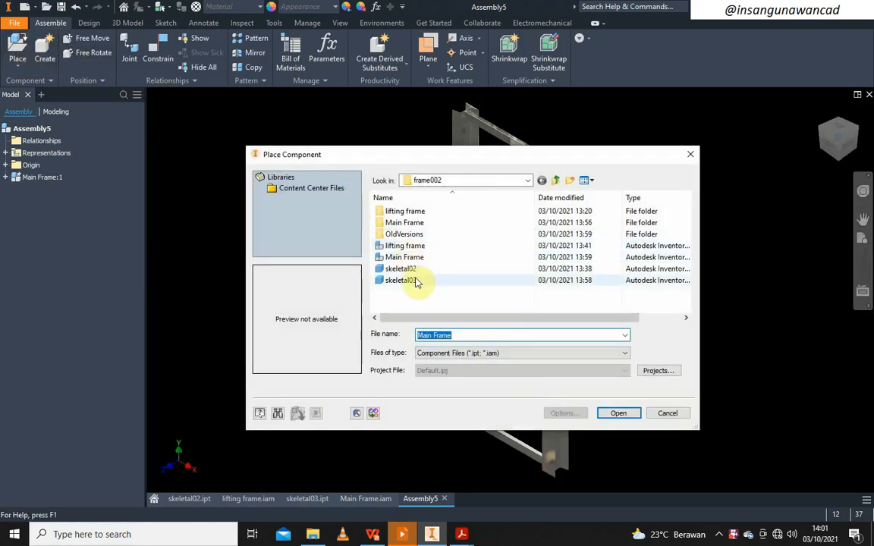
click(413, 246)
double_click(413, 248)
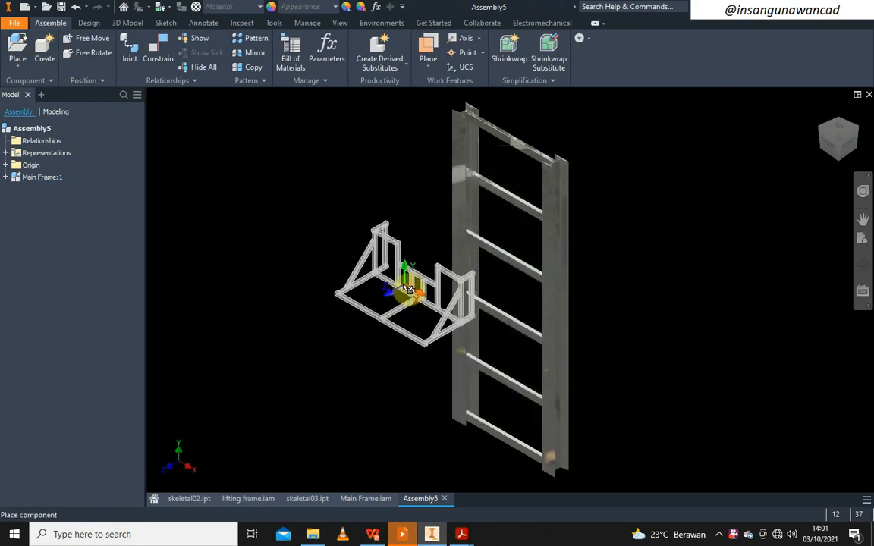
click(406, 297)
right_click(396, 279)
click(426, 277)
drag(426, 300, 452, 360)
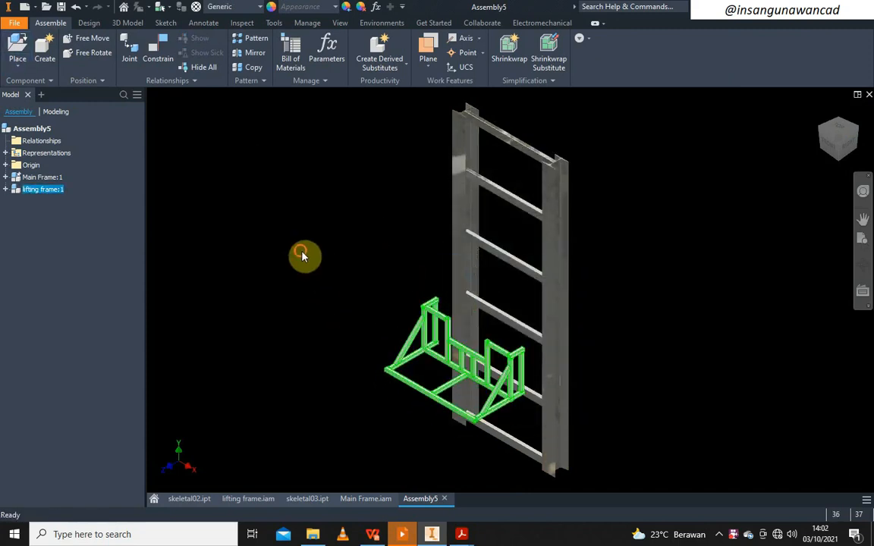
click(157, 55)
click(311, 343)
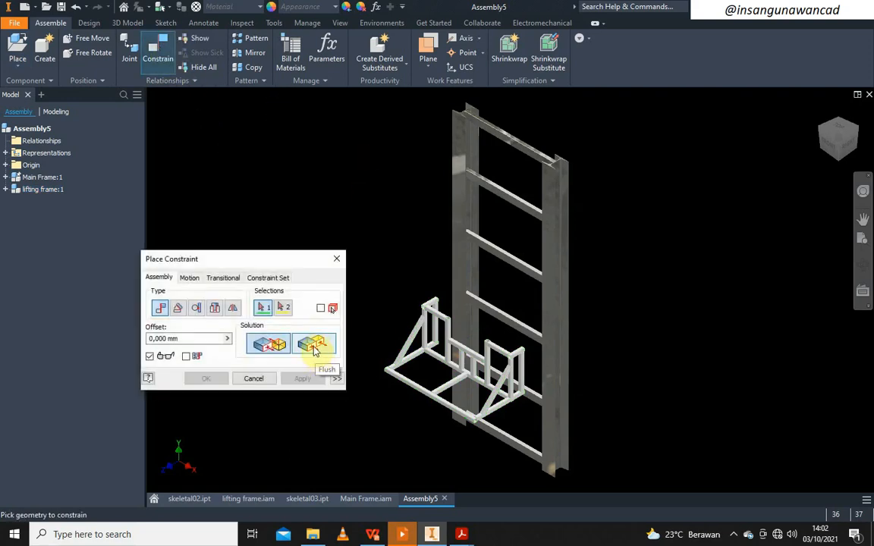
click(253, 378)
- Move the lifting frame lower on the Main Frame and centre it roughly between the uprights in the front view
drag(420, 351, 453, 386)
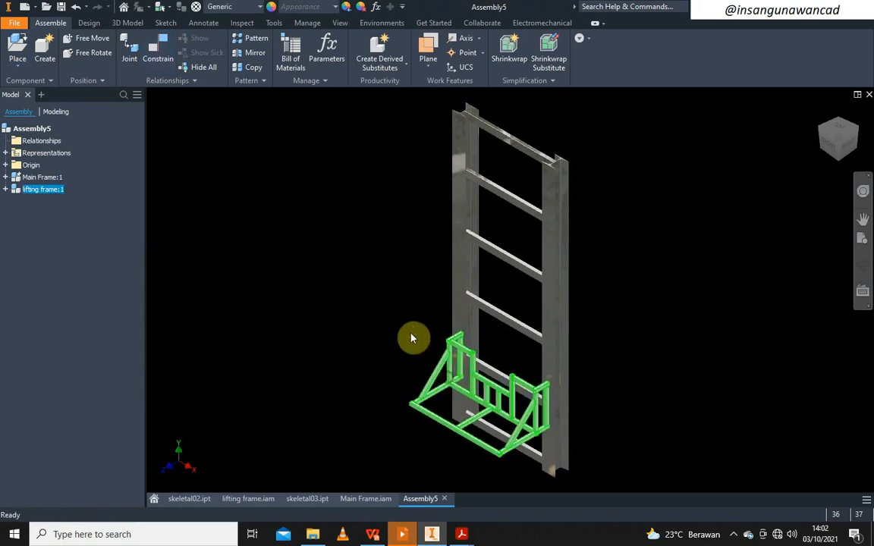
click(834, 141)
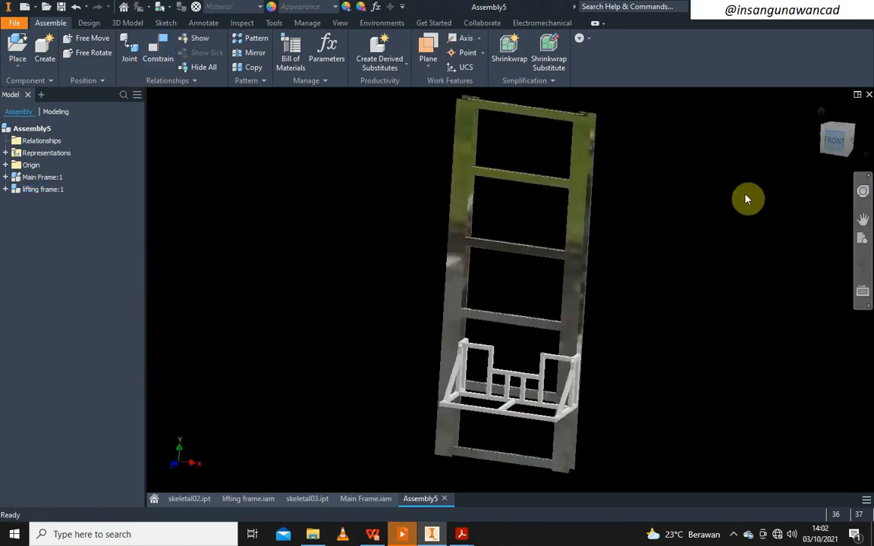
drag(507, 371, 489, 371)
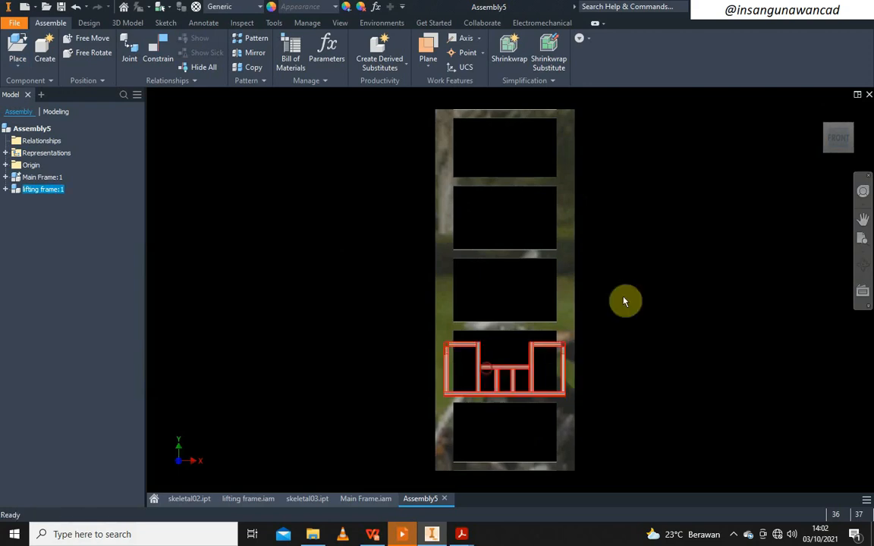
- Move the lifting frame closer to the front of the Main Frame's uprights
click(856, 131)
scroll(559, 375, up, 2)
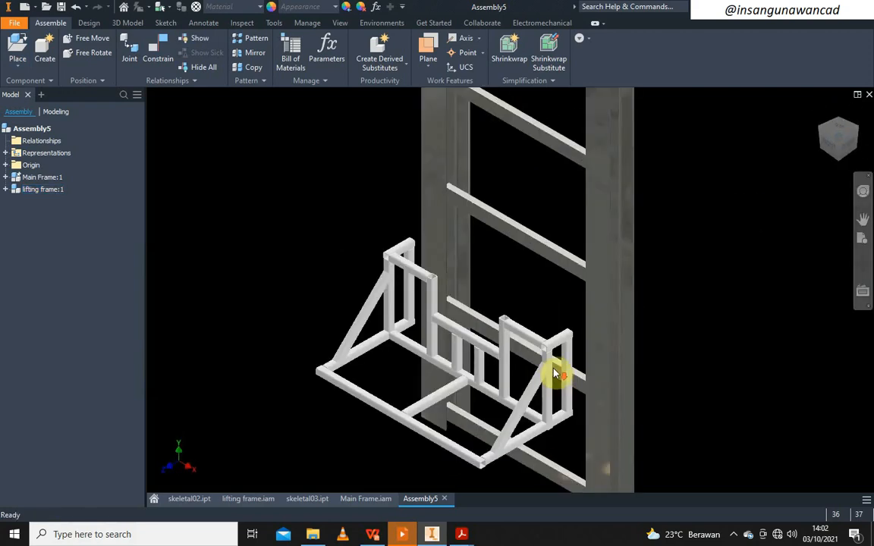
scroll(516, 322, up, 2)
drag(511, 331, 540, 324)
click(754, 195)
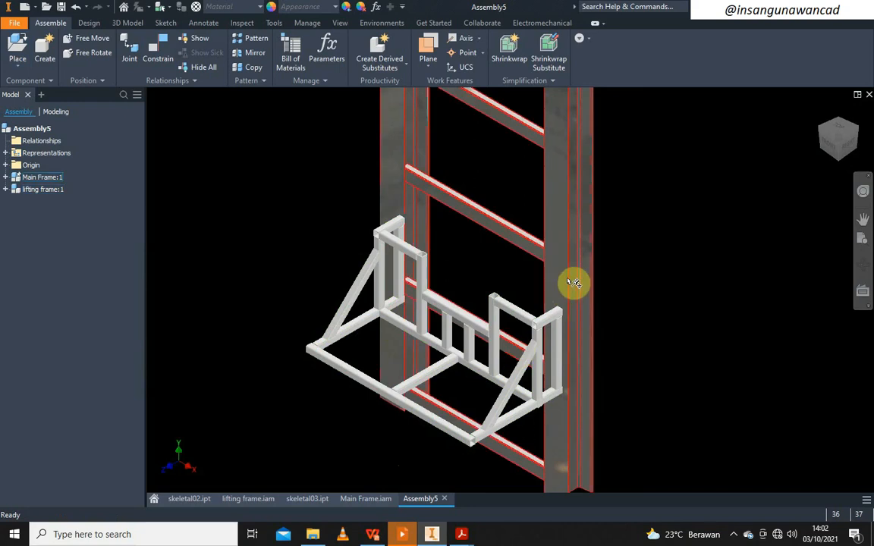
- Switch to the Main Frame assembly and make its skeletal03 component visible
key(ctrl+Tab)
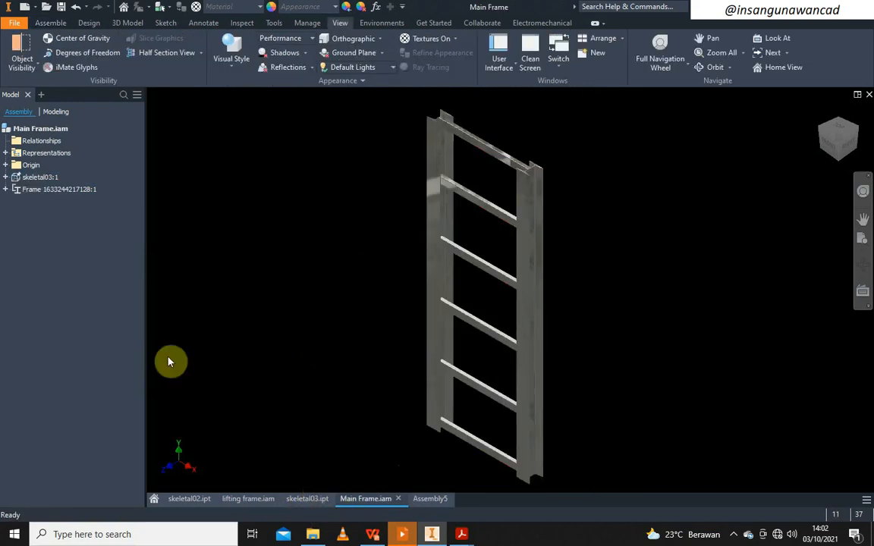
right_click(37, 178)
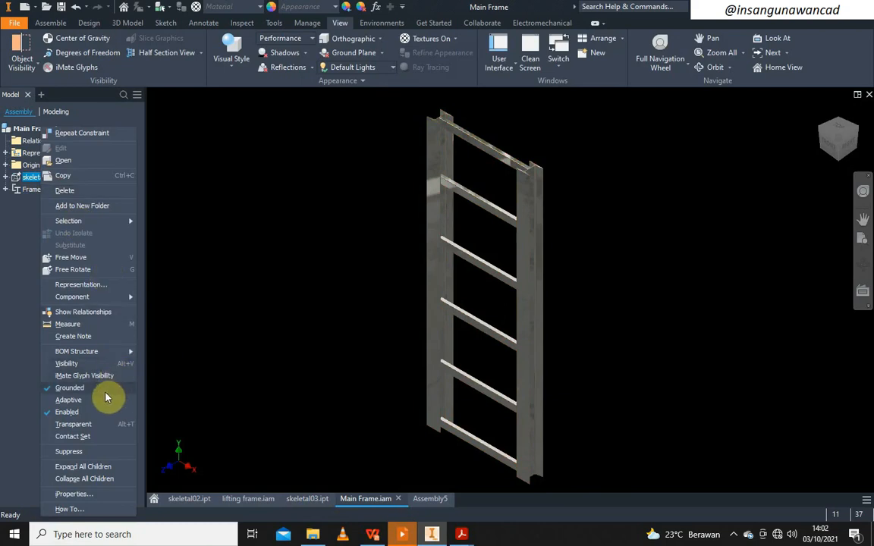
click(90, 364)
- Open the skeletal03 part from its sketch dimensions and set the overall width to 1140 mm
scroll(513, 114, down, 2)
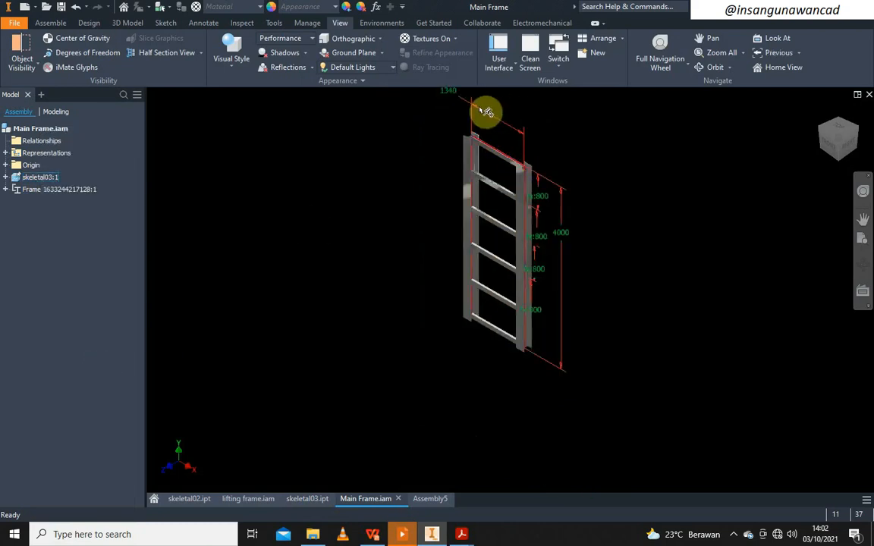
scroll(470, 136, down, 1)
double_click(451, 111)
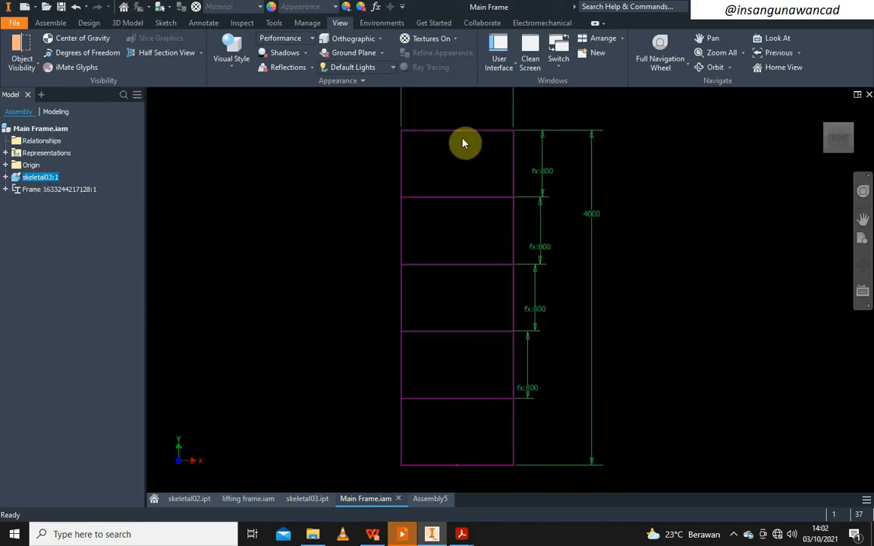
scroll(471, 205, down, 3)
double_click(437, 157)
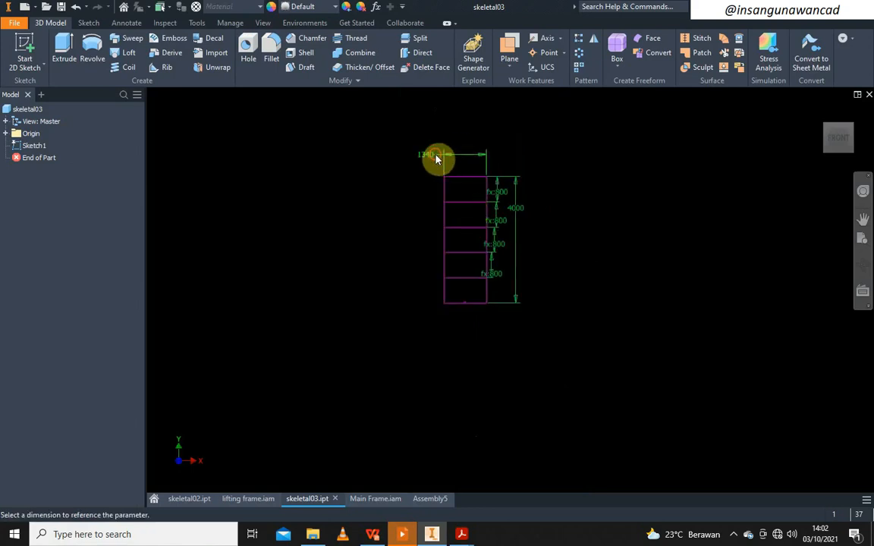
click(395, 200)
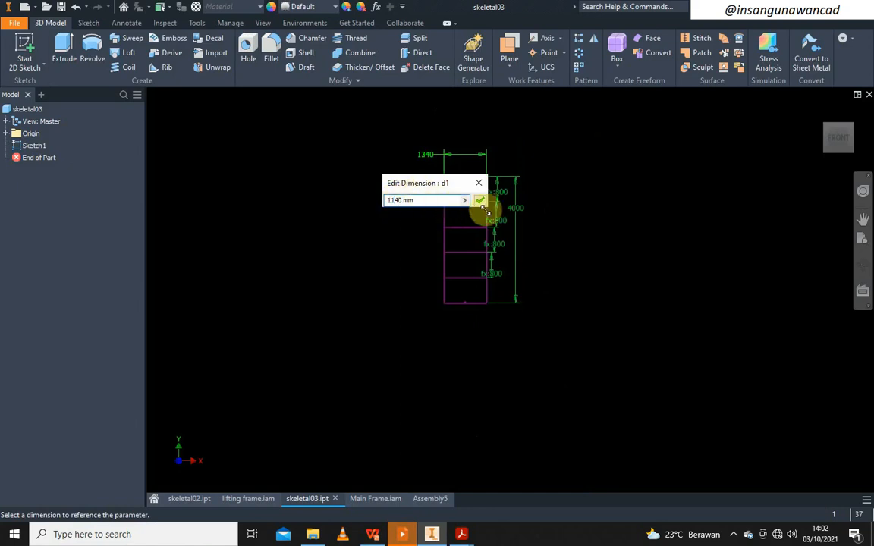
click(481, 203)
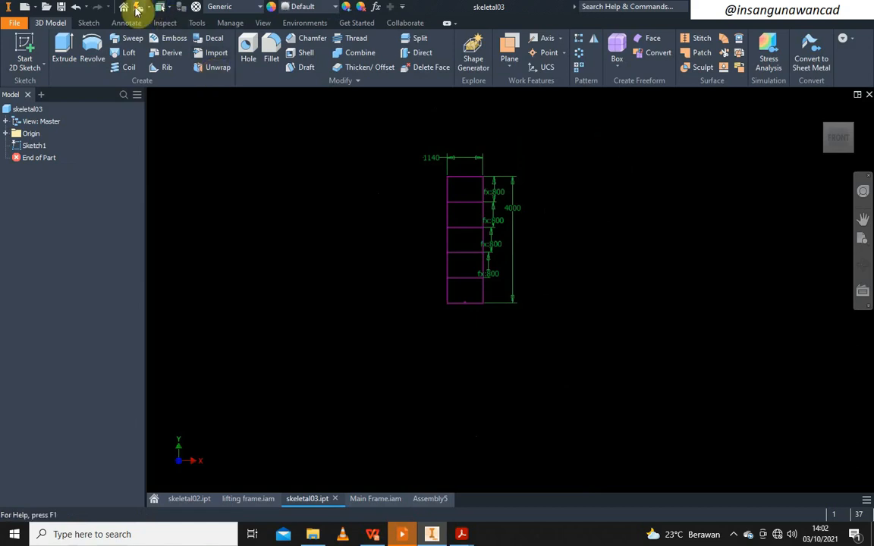
- Close the skeletal03 part, return to Assembly5 and update it with the narrowed Main Frame
mouse_move(838, 136)
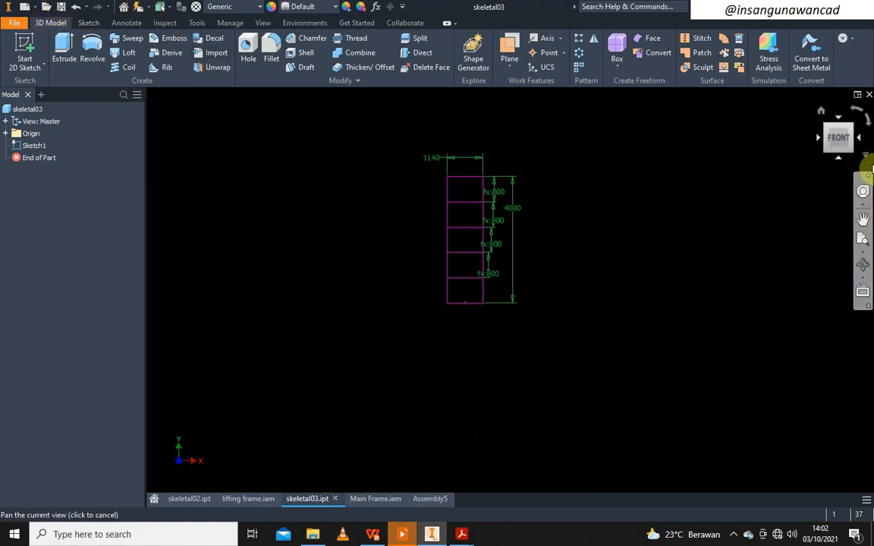
click(869, 93)
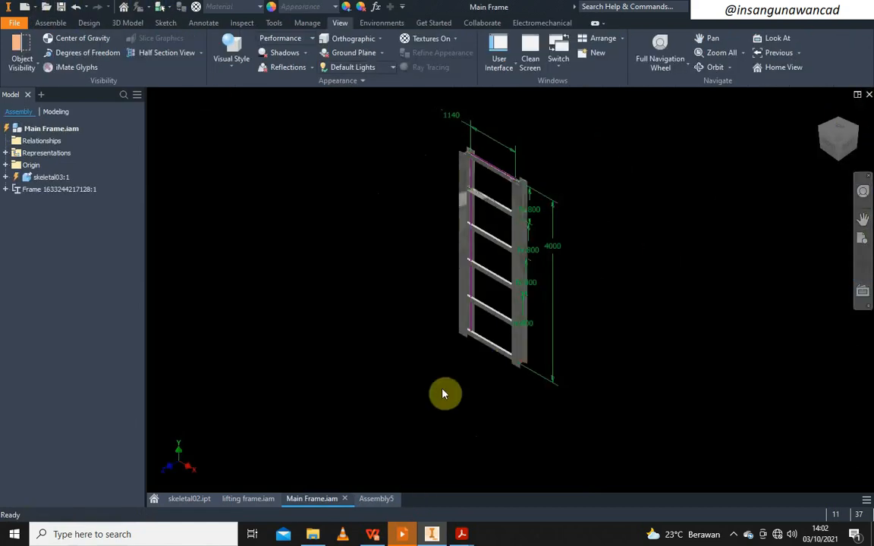
click(376, 504)
scroll(268, 308, down, 6)
click(138, 9)
scroll(336, 296, up, 2)
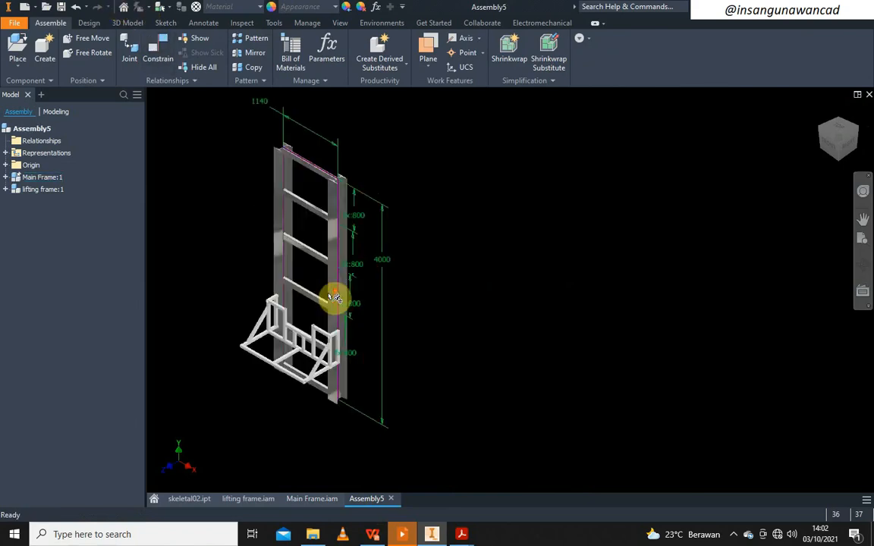
- In the front view, shift the lifting frame sideways to line it up roughly with the Main Frame's uprights
click(832, 141)
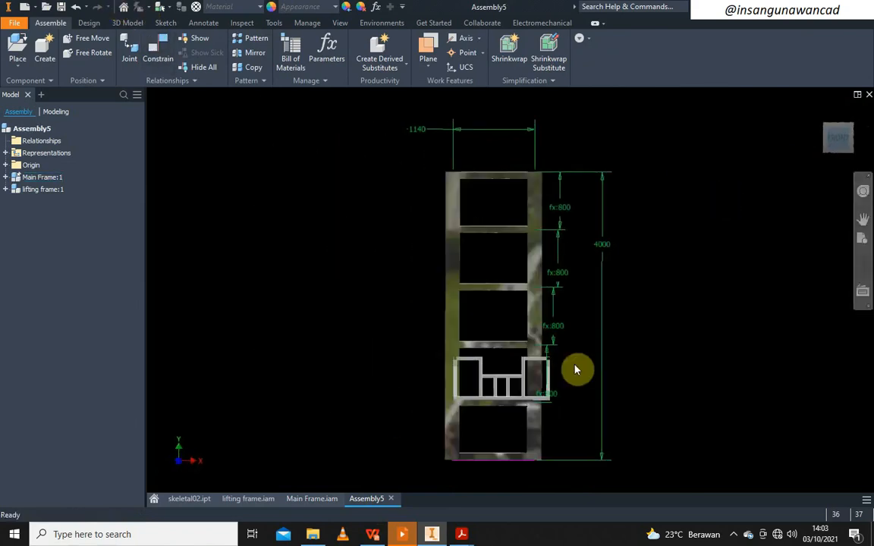
scroll(531, 372, up, 3)
scroll(528, 373, up, 3)
drag(503, 341, 469, 342)
scroll(472, 321, down, 3)
click(636, 231)
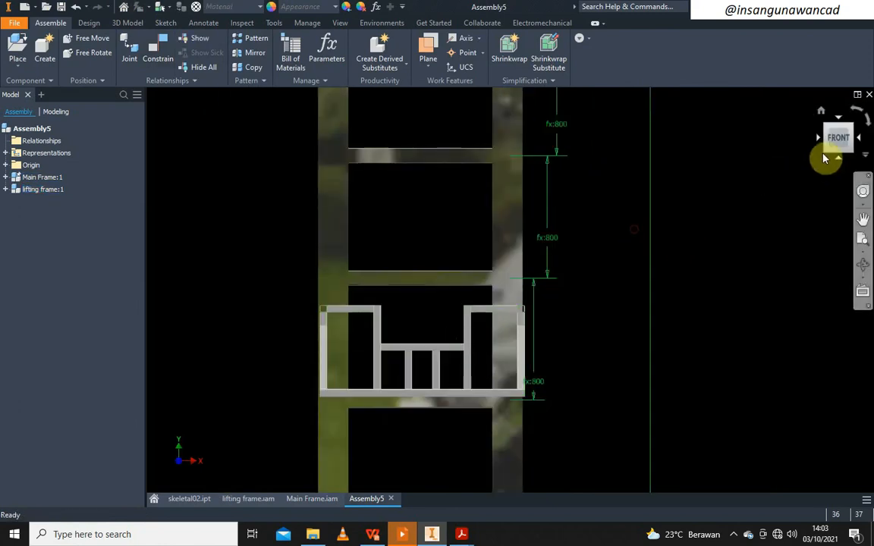
- In the right view, move the lifting frame down to the base of the Main Frame, against its front edge
click(848, 131)
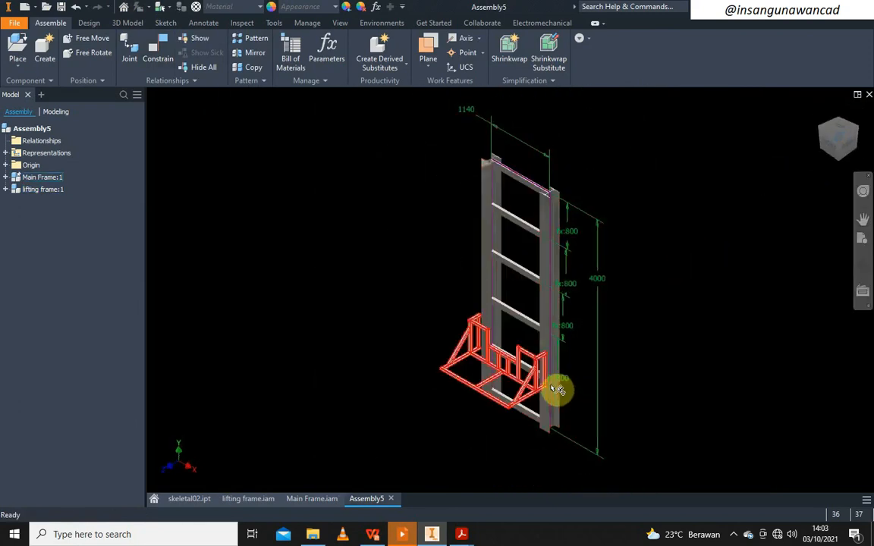
scroll(536, 375, up, 3)
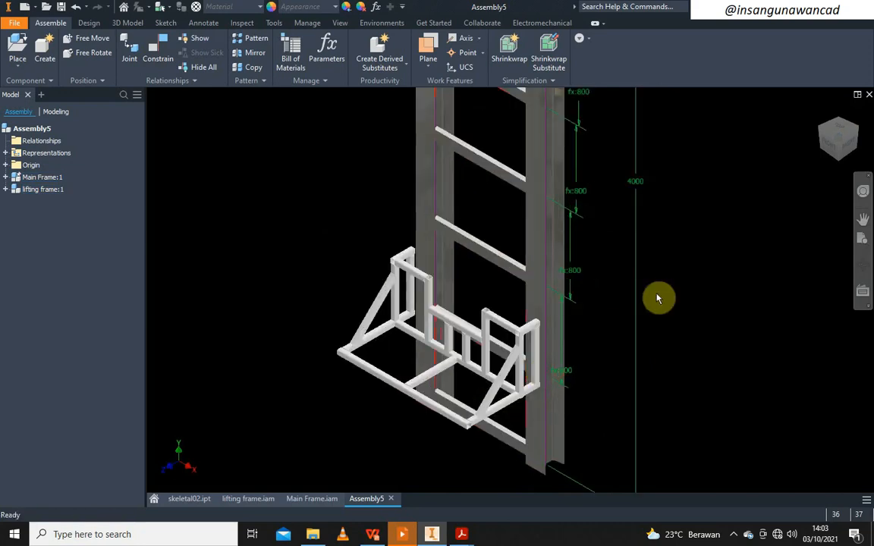
click(842, 137)
drag(480, 304, 490, 419)
click(702, 256)
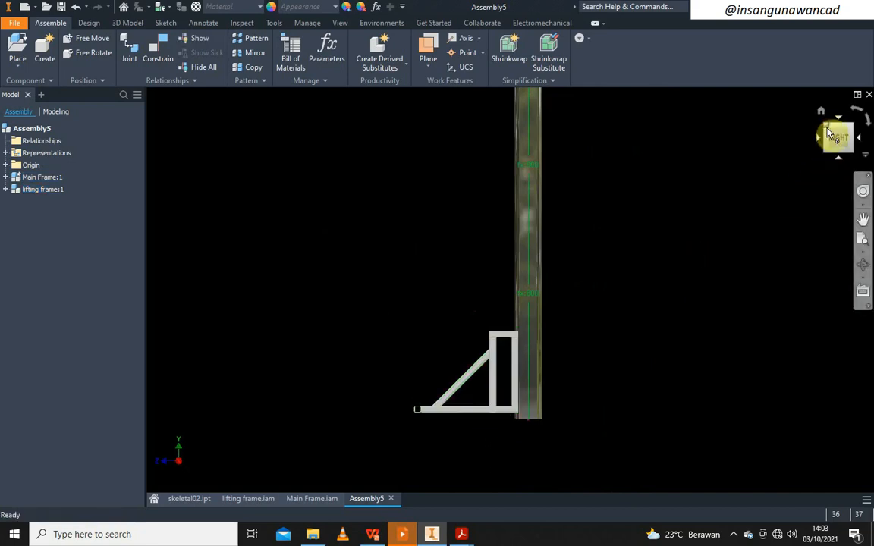
click(829, 133)
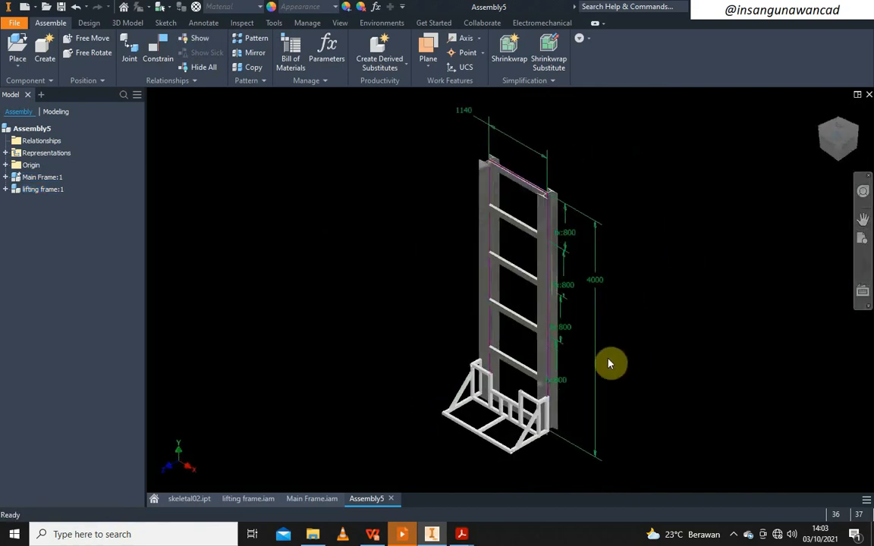